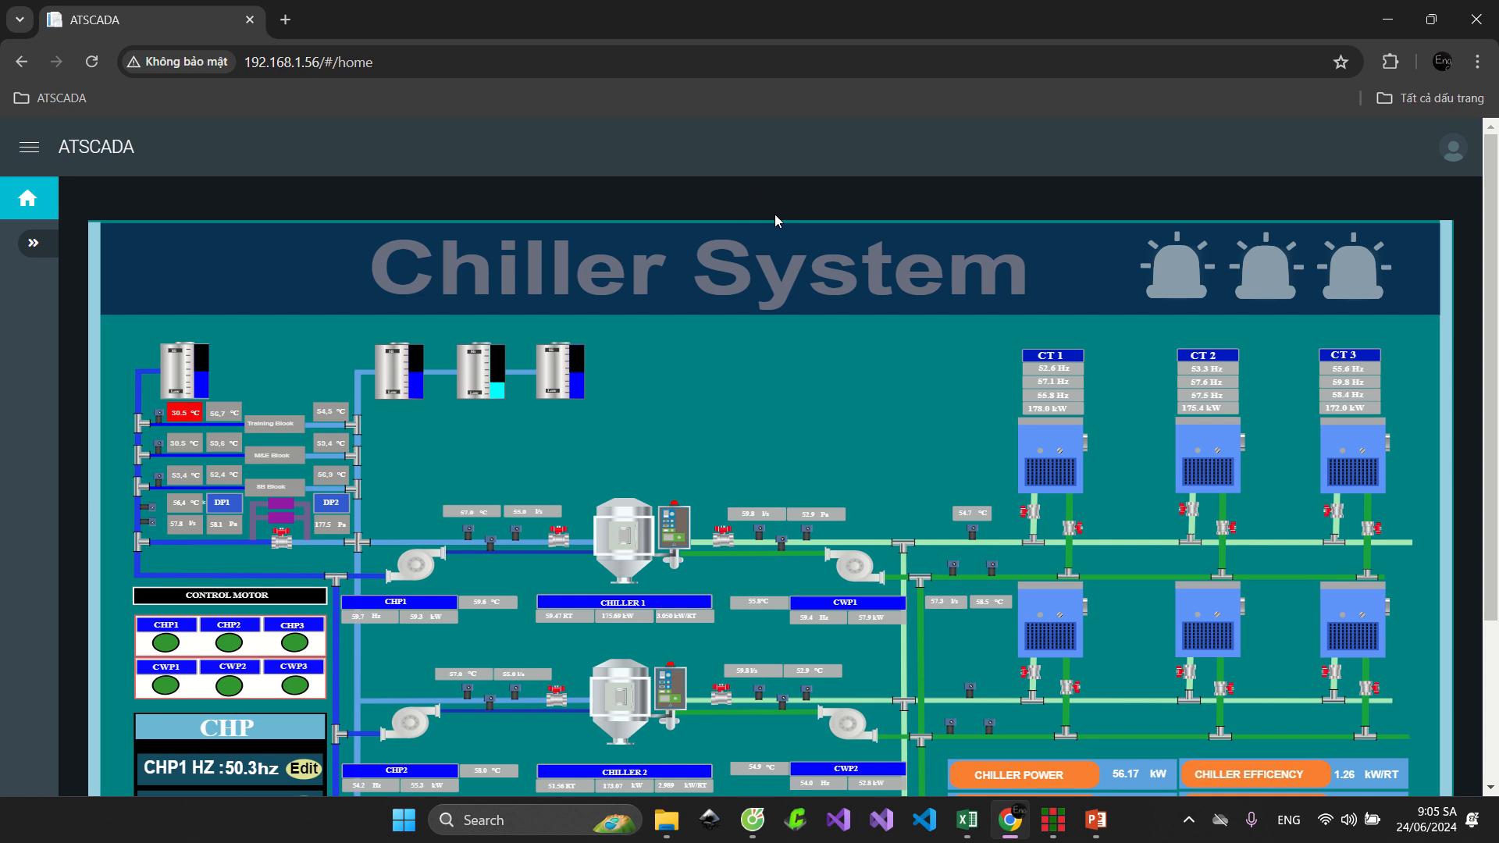
Switch to FastWeb Designer and add an iSVG component to NewColumn
click(1054, 820)
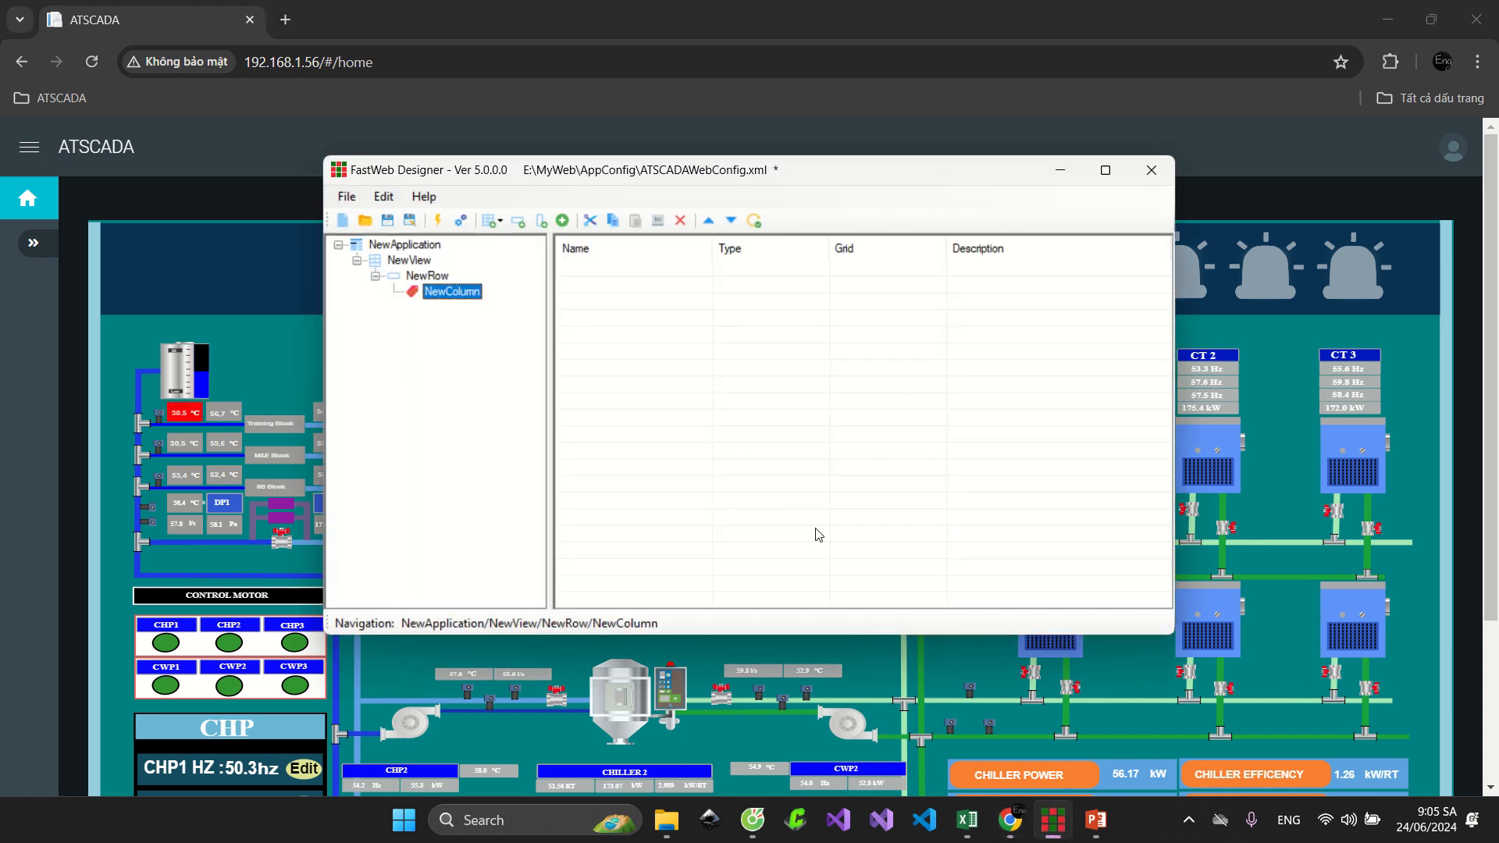
right_click(770, 451)
click(834, 524)
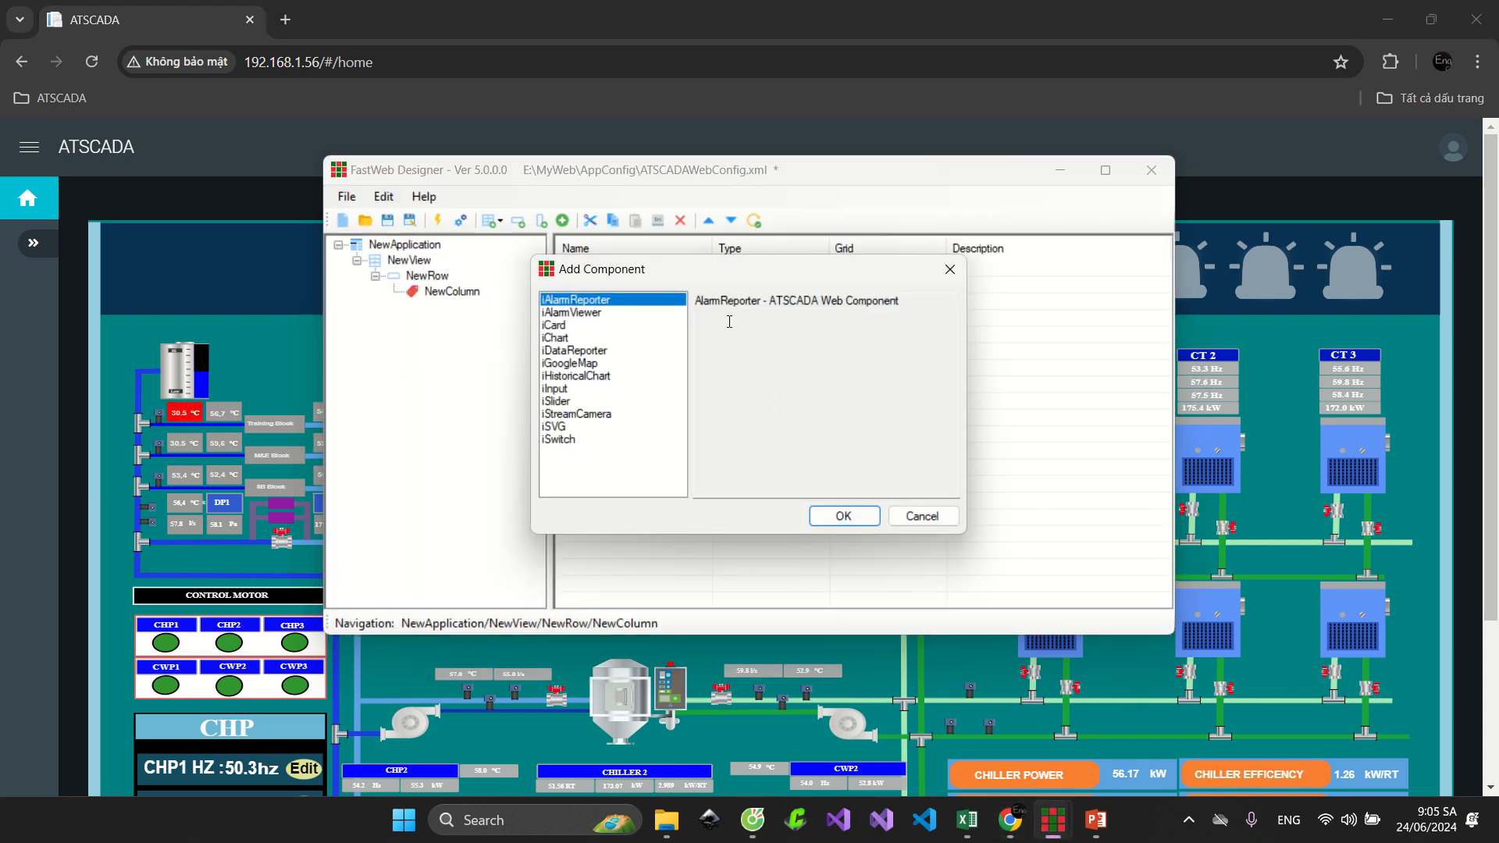
click(575, 427)
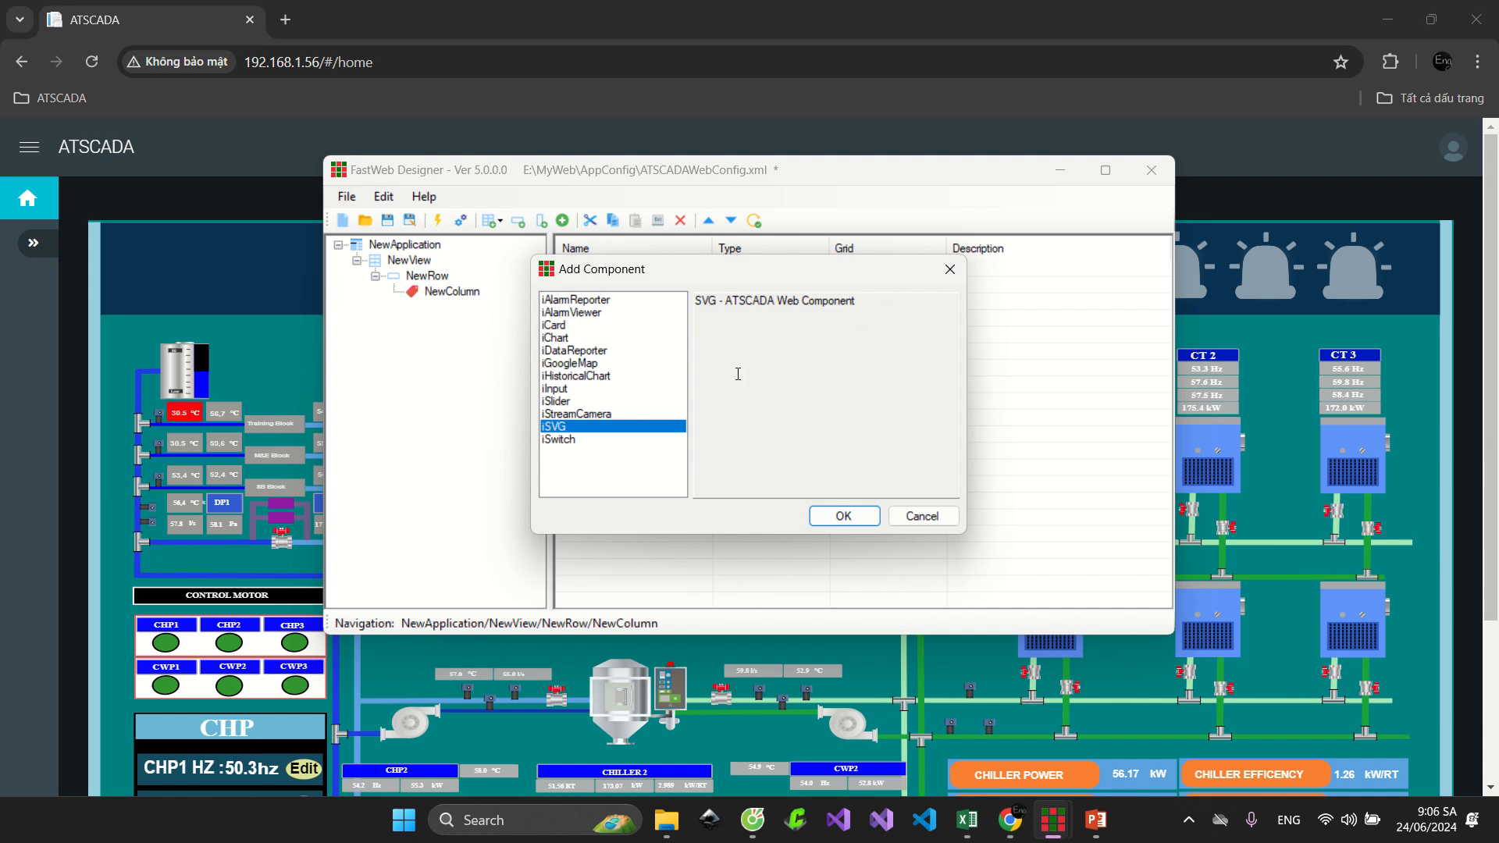
click(567, 440)
click(569, 427)
click(833, 515)
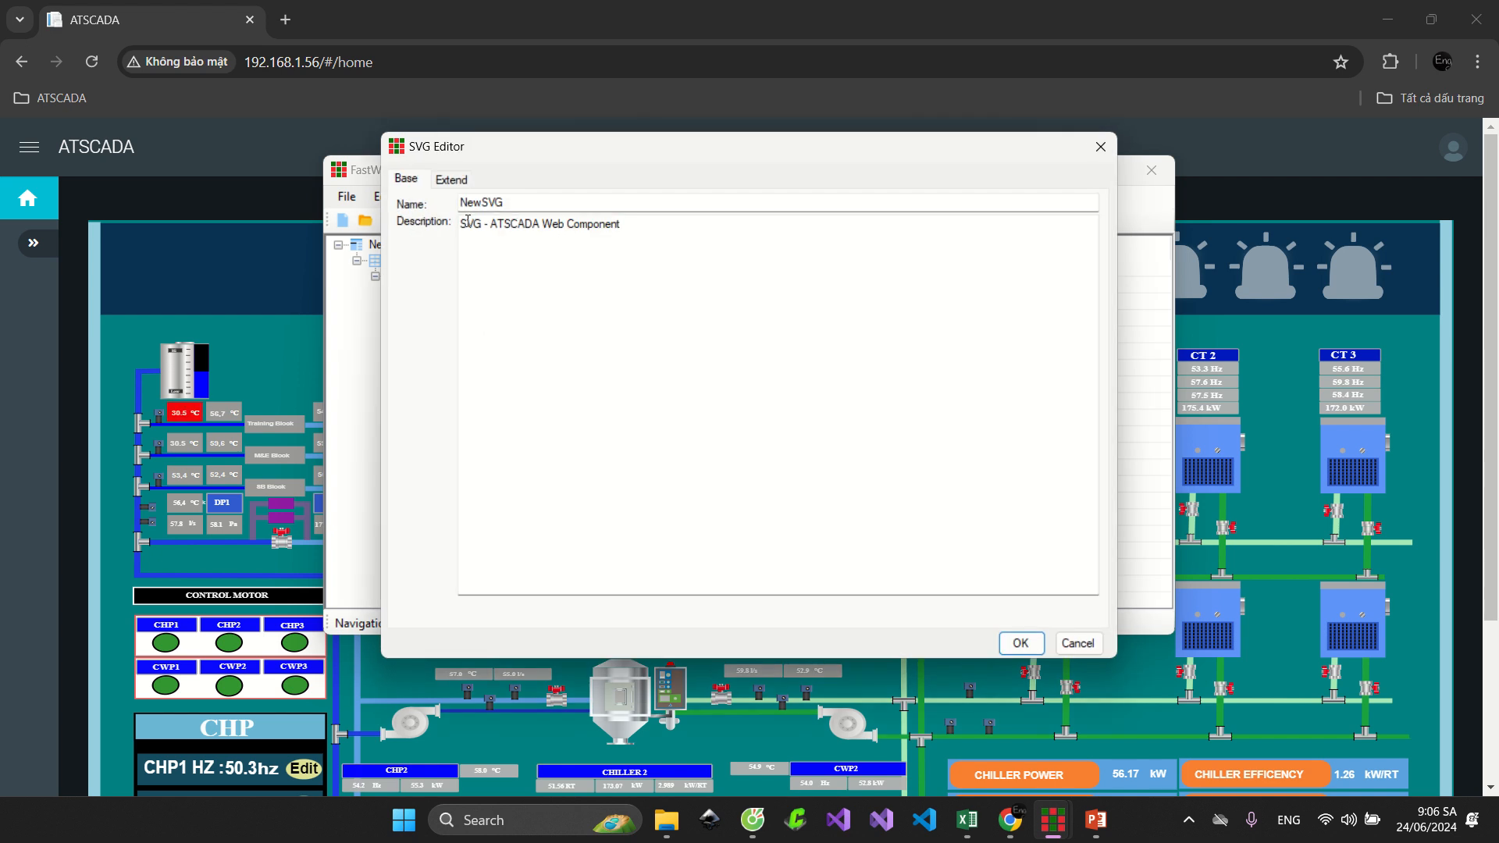
Examine the new SVG component's extended settings, including its Control, Hyper Link, Alarm and Value lists
drag(522, 154, 531, 187)
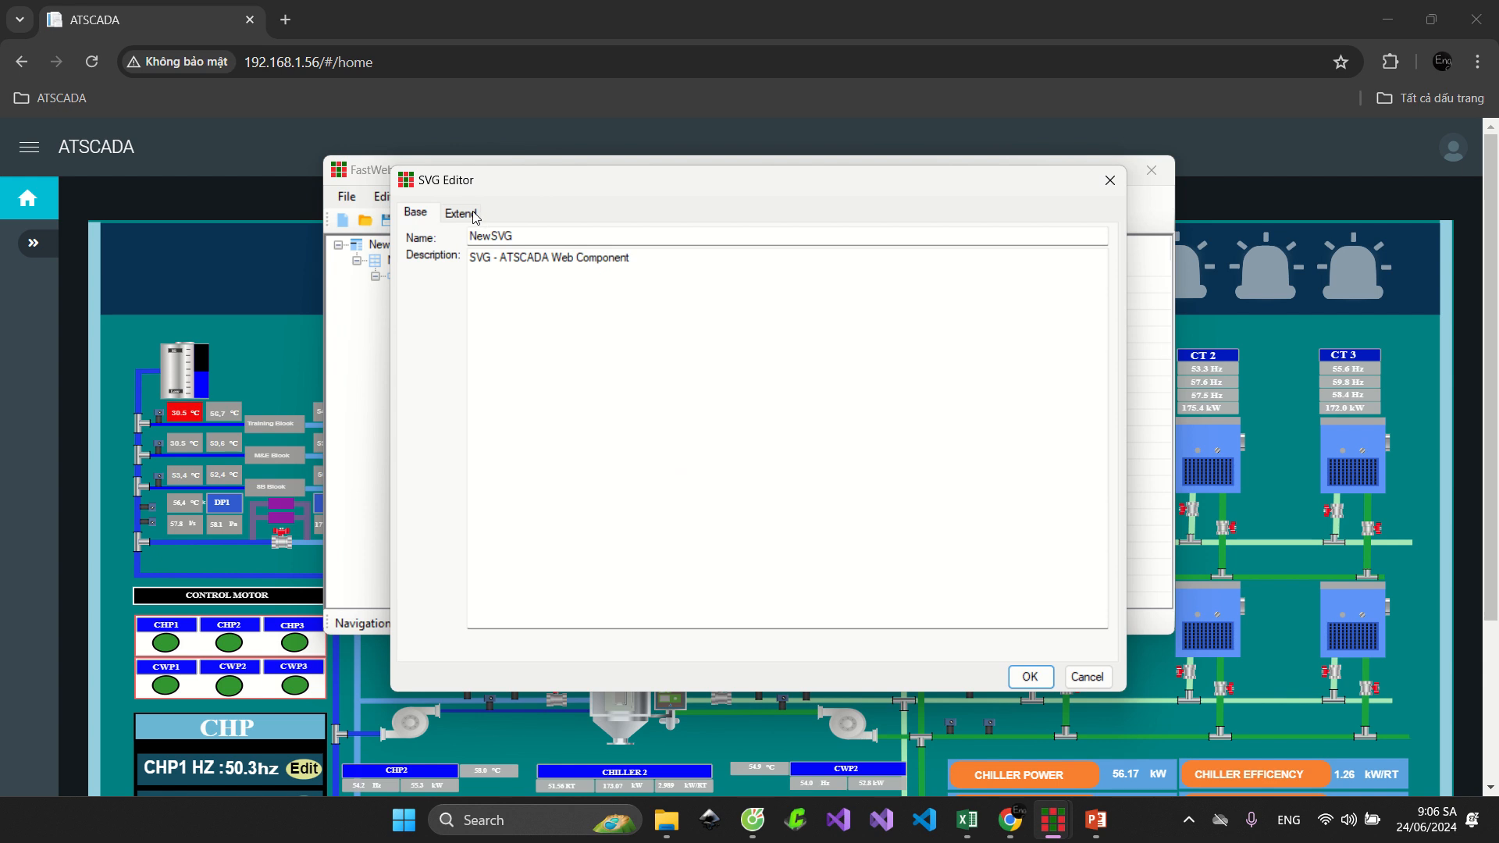
click(473, 214)
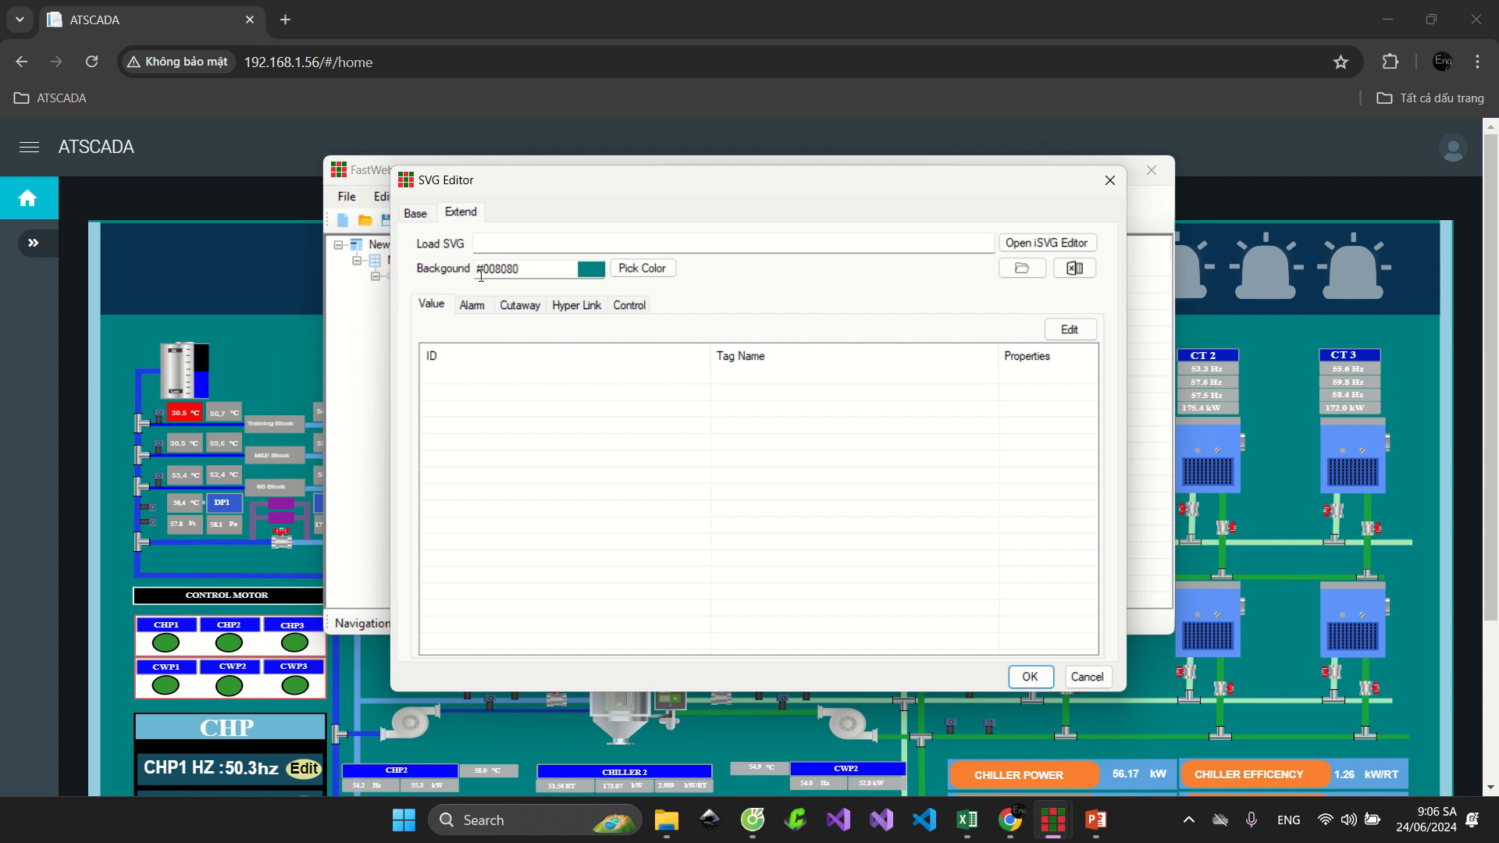
click(646, 307)
click(577, 310)
click(473, 307)
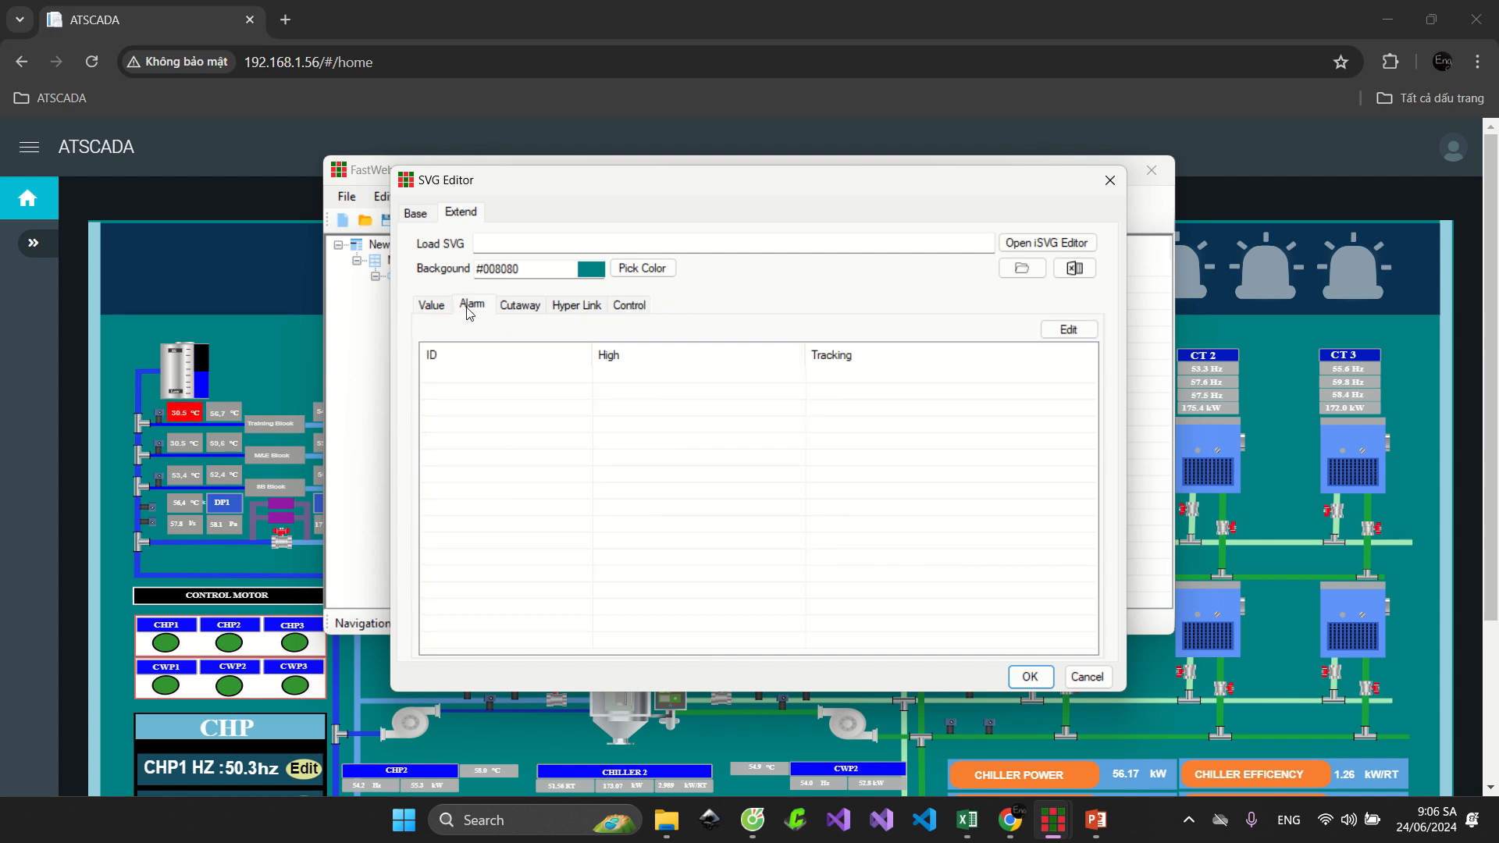
click(432, 306)
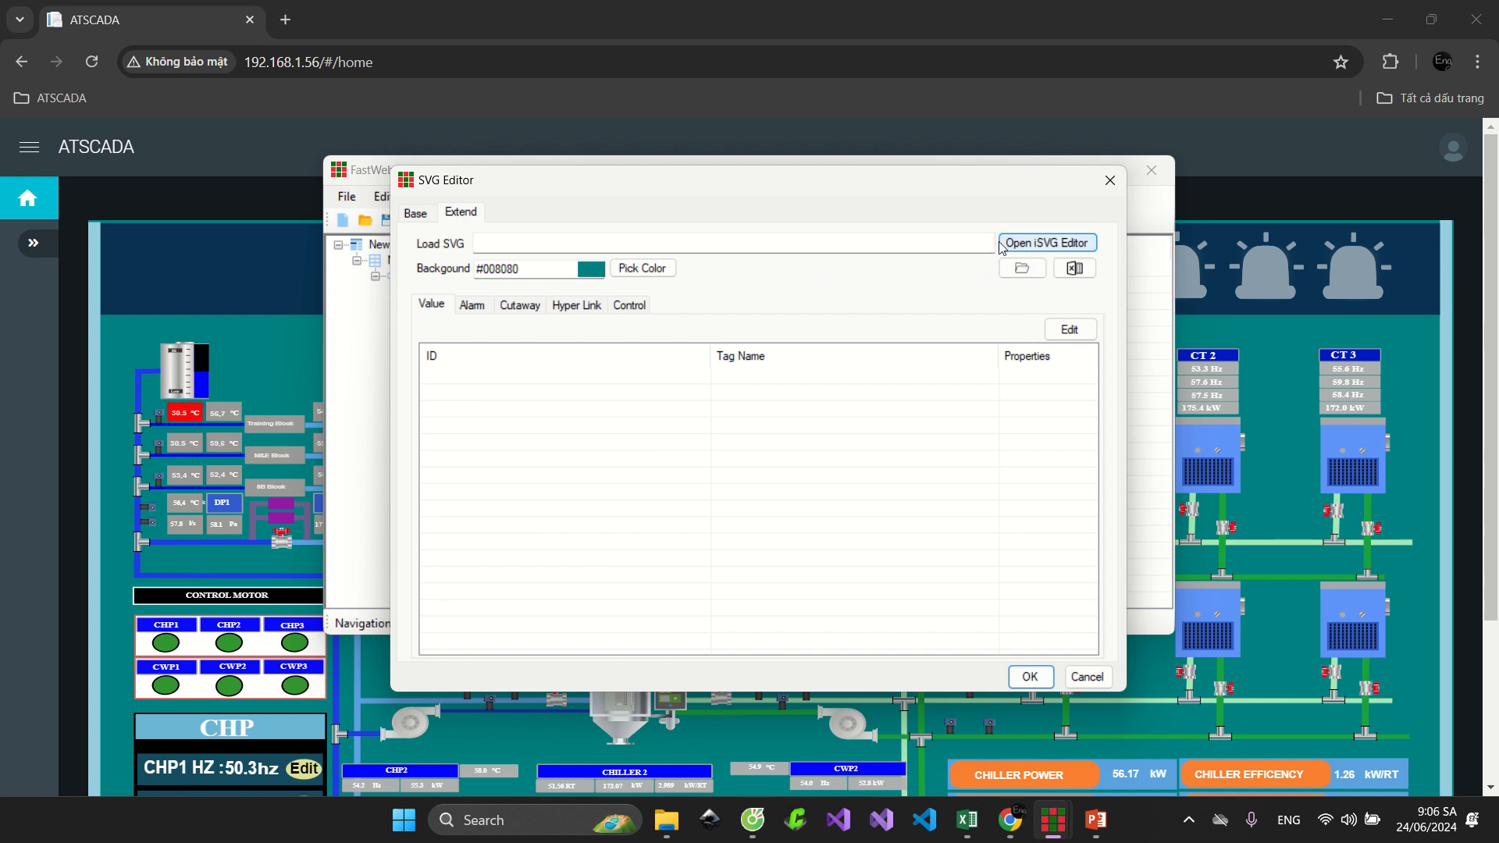
Launch the iSVG Editor from the SVG component's extended settings
drag(1014, 180, 1058, 170)
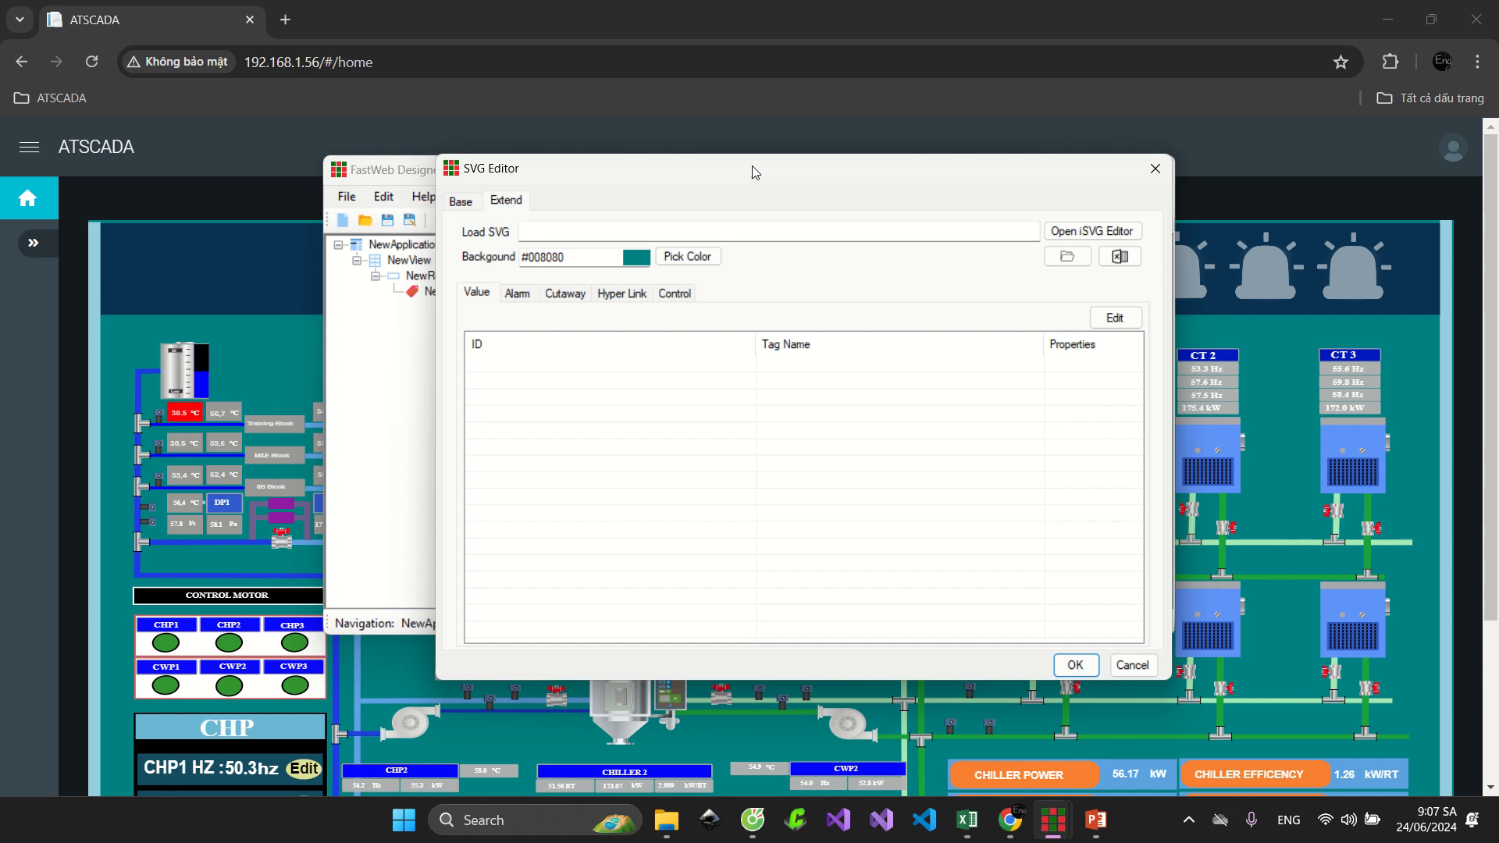
drag(752, 166, 659, 148)
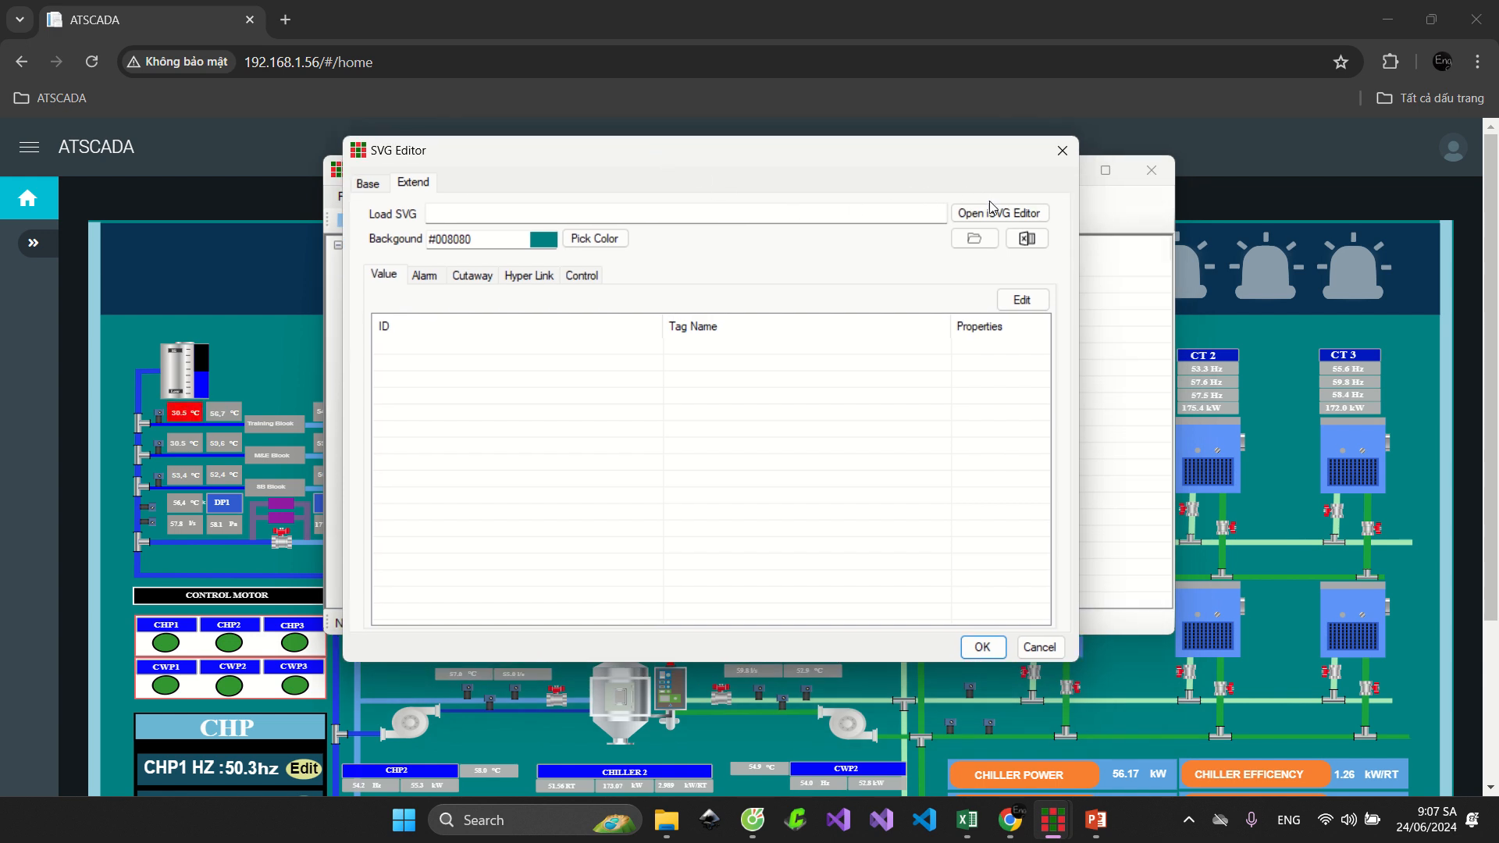
click(972, 216)
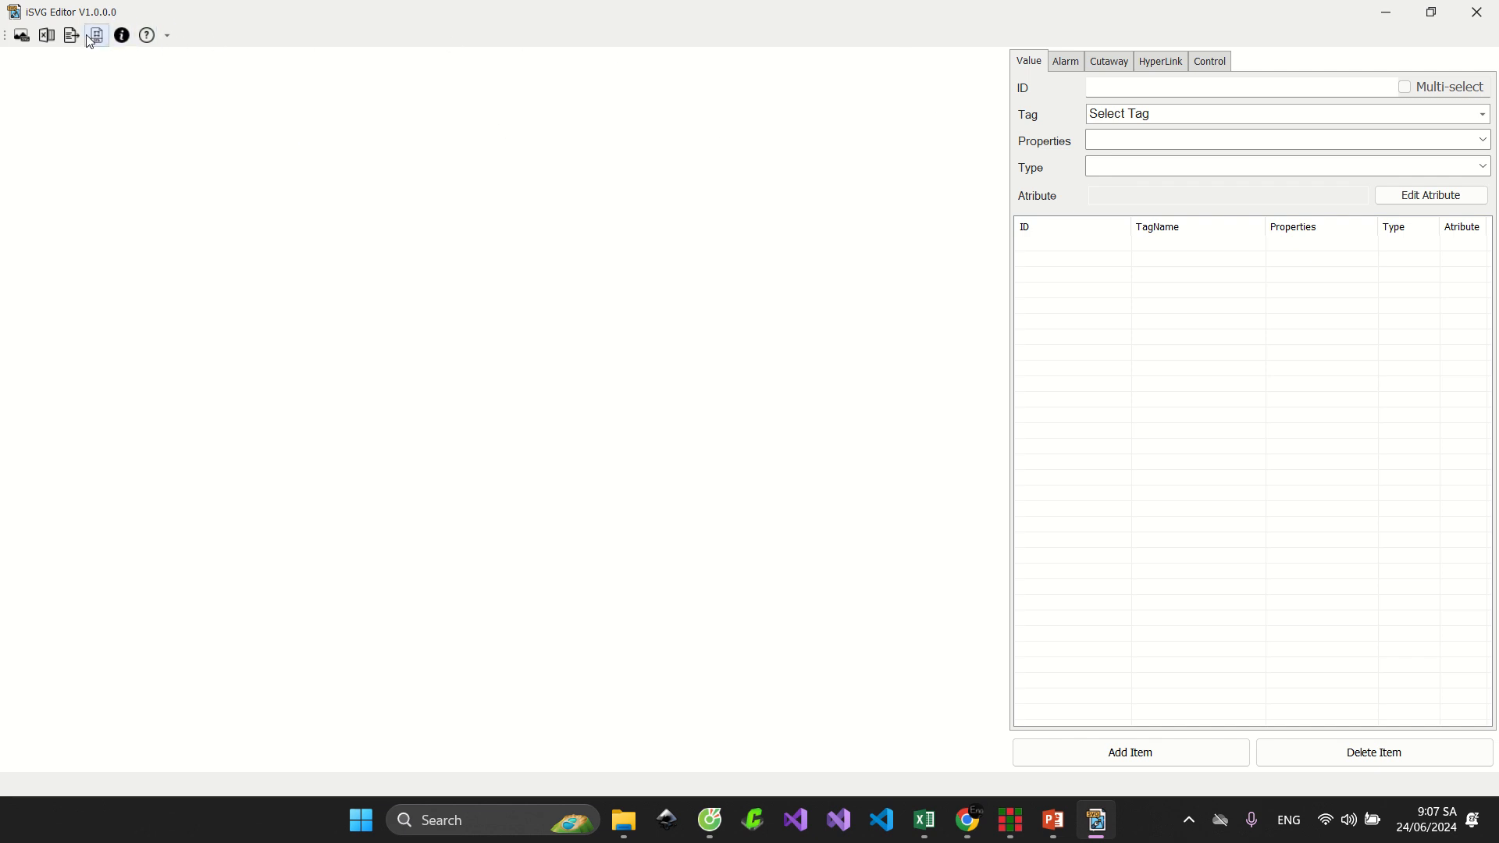
Look over the binding categories of the iSVG Editor, examining the Value fields and the Alarm fields for High, Tracking and Low tags
click(1065, 62)
click(1152, 68)
click(1217, 61)
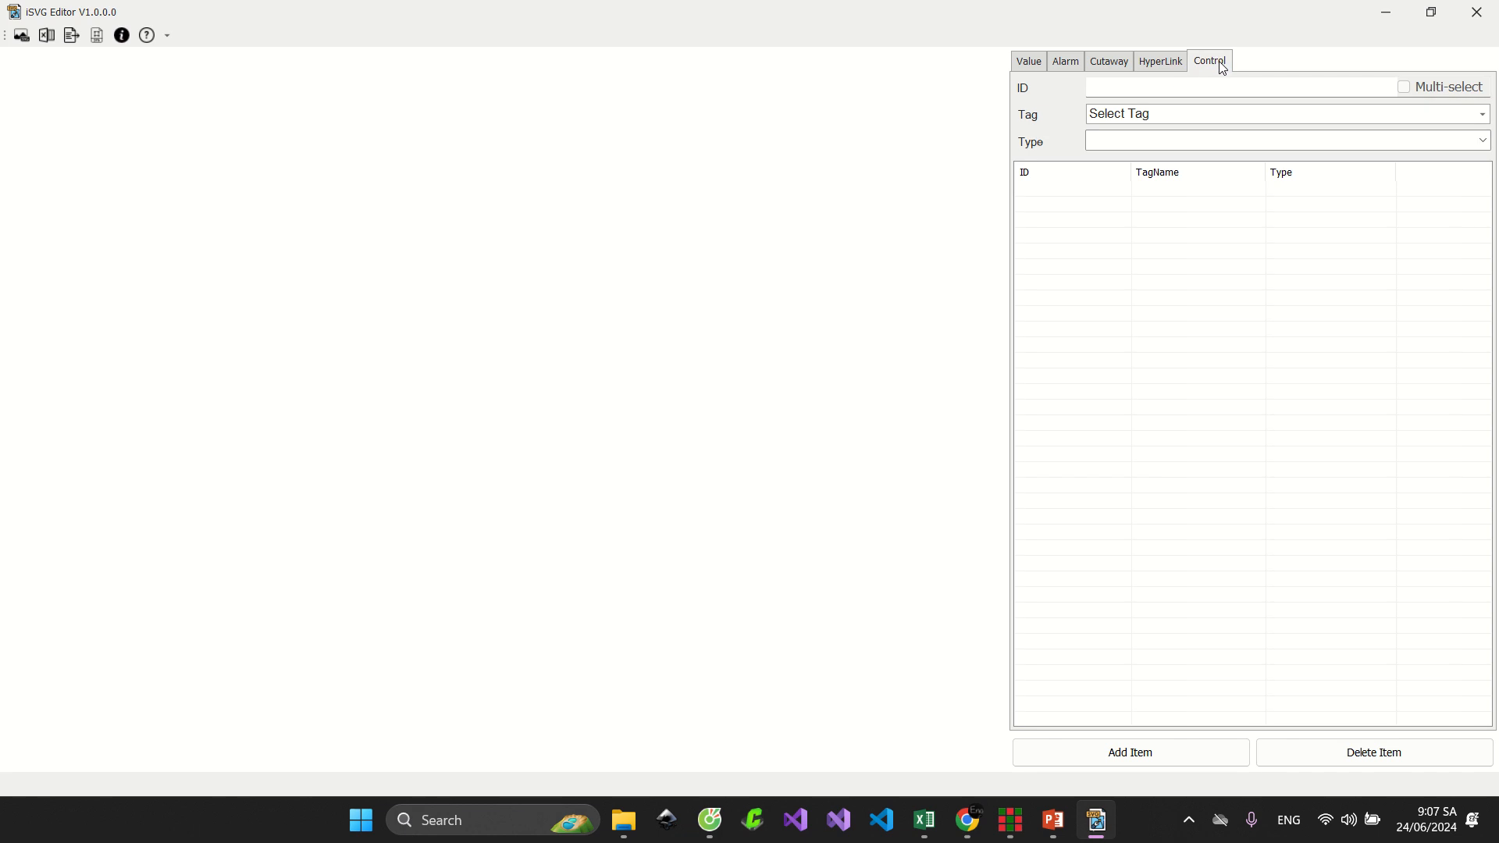
click(1047, 56)
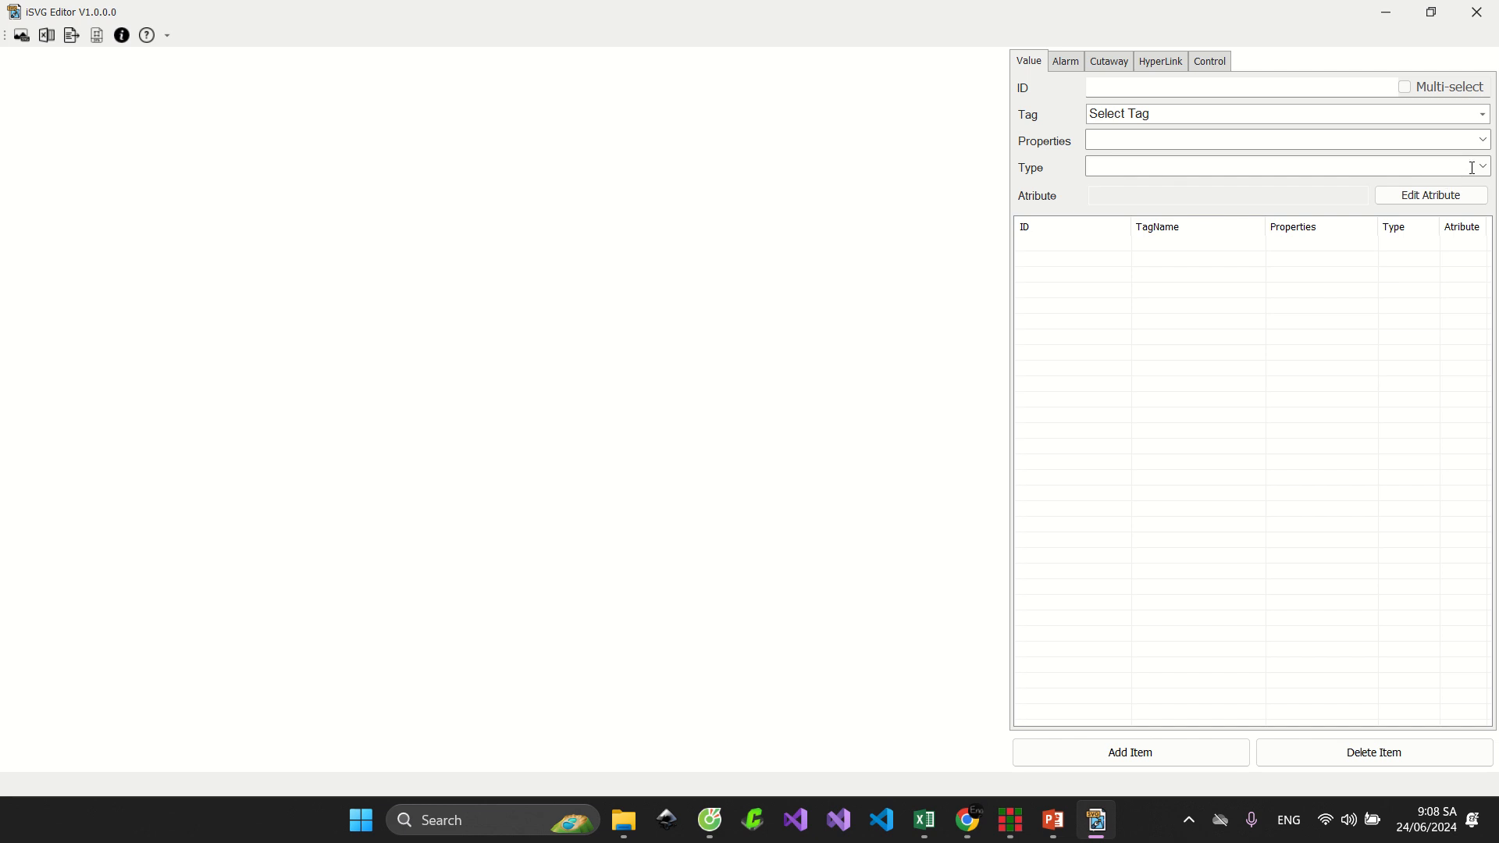
click(1077, 66)
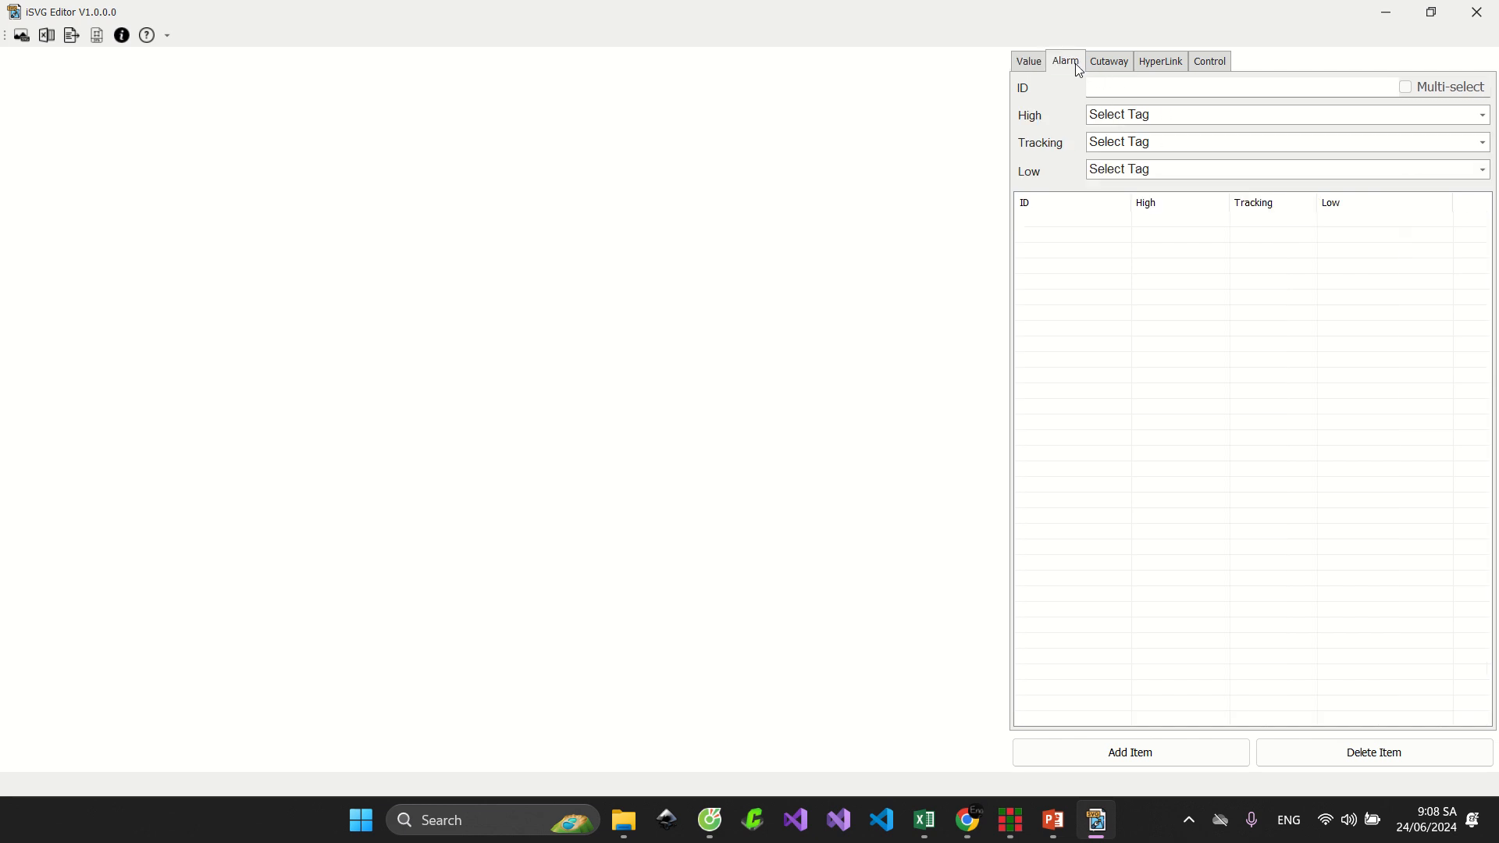
click(1113, 87)
click(1076, 67)
click(1109, 61)
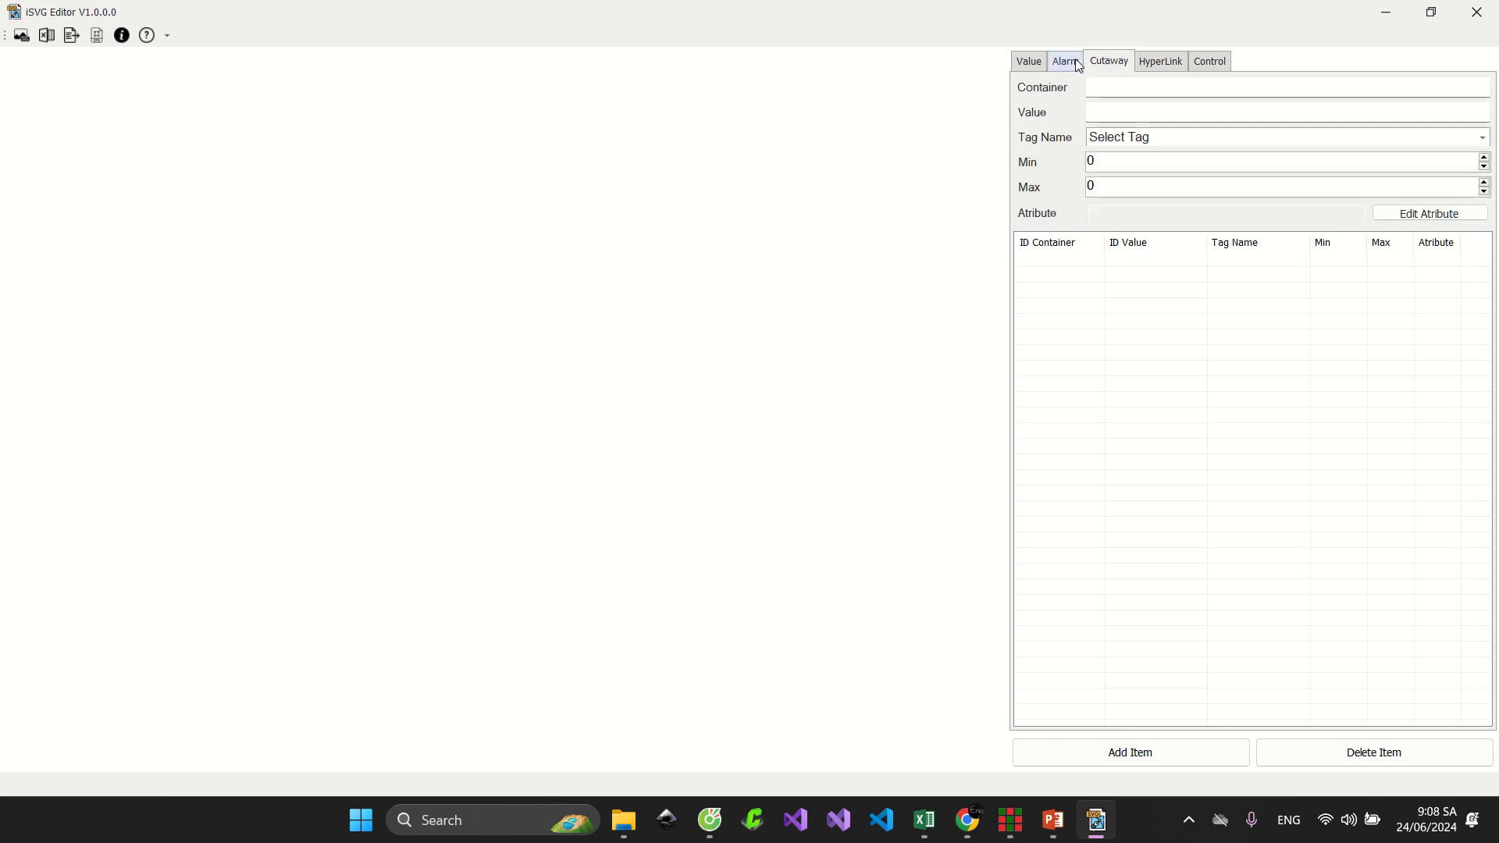
click(1066, 61)
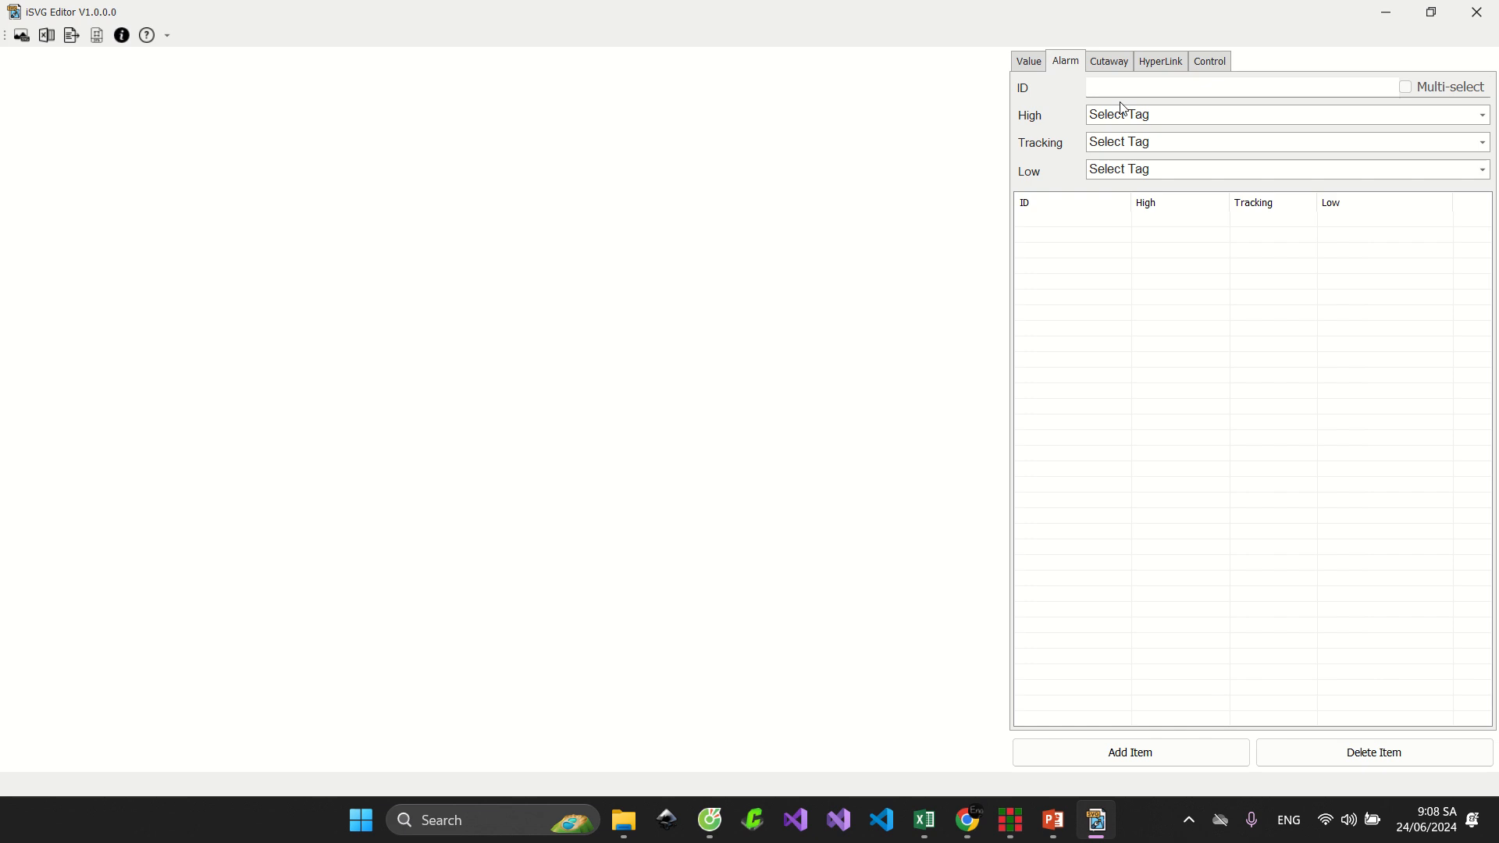
Examine the Cutaway binding fields for the container, value, tag name, minimum and maximum
click(1121, 61)
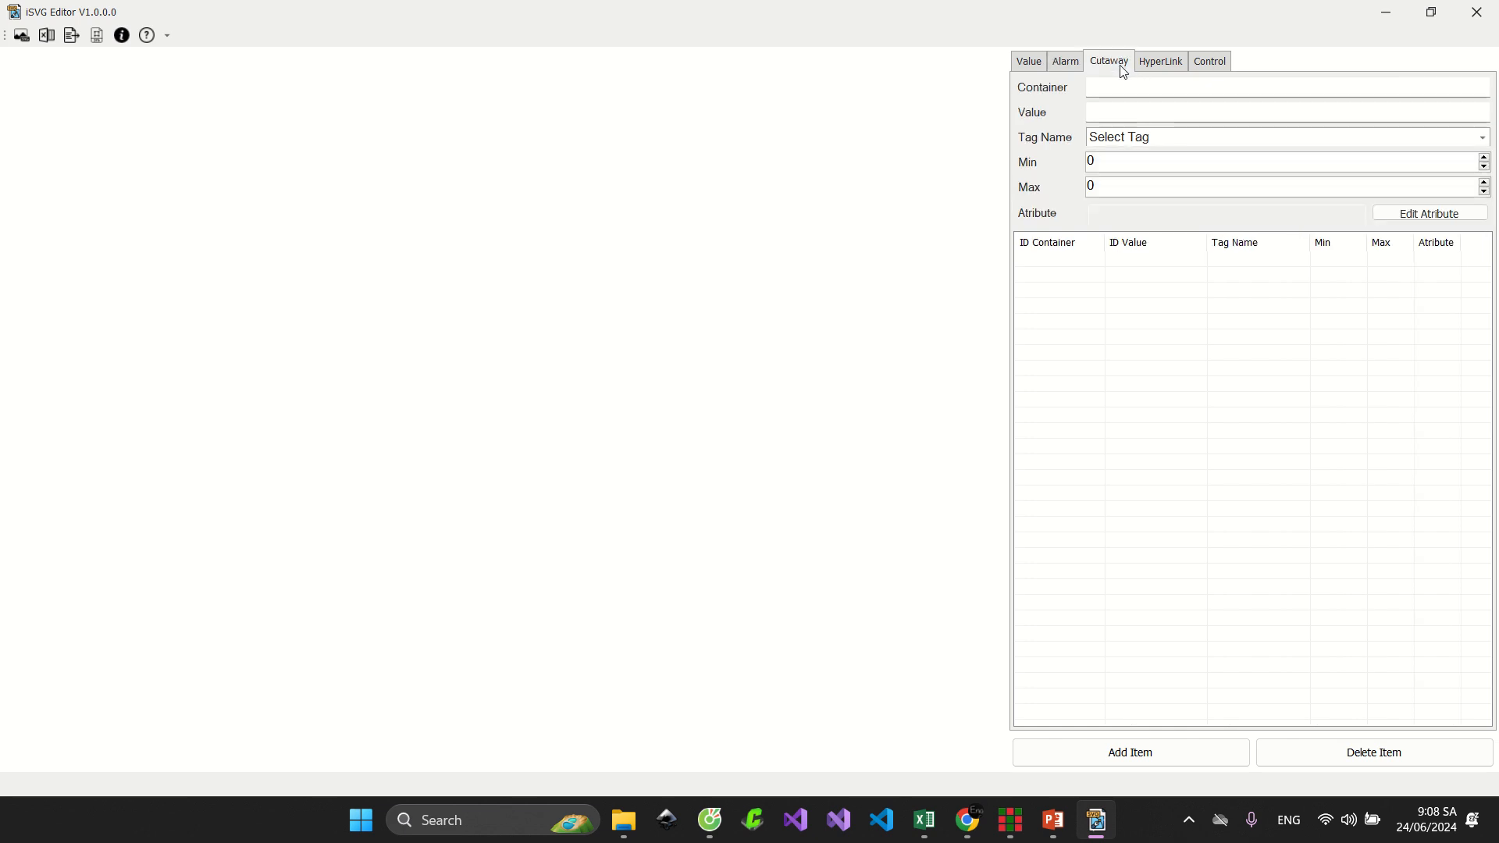
click(1126, 87)
click(1150, 107)
click(1156, 91)
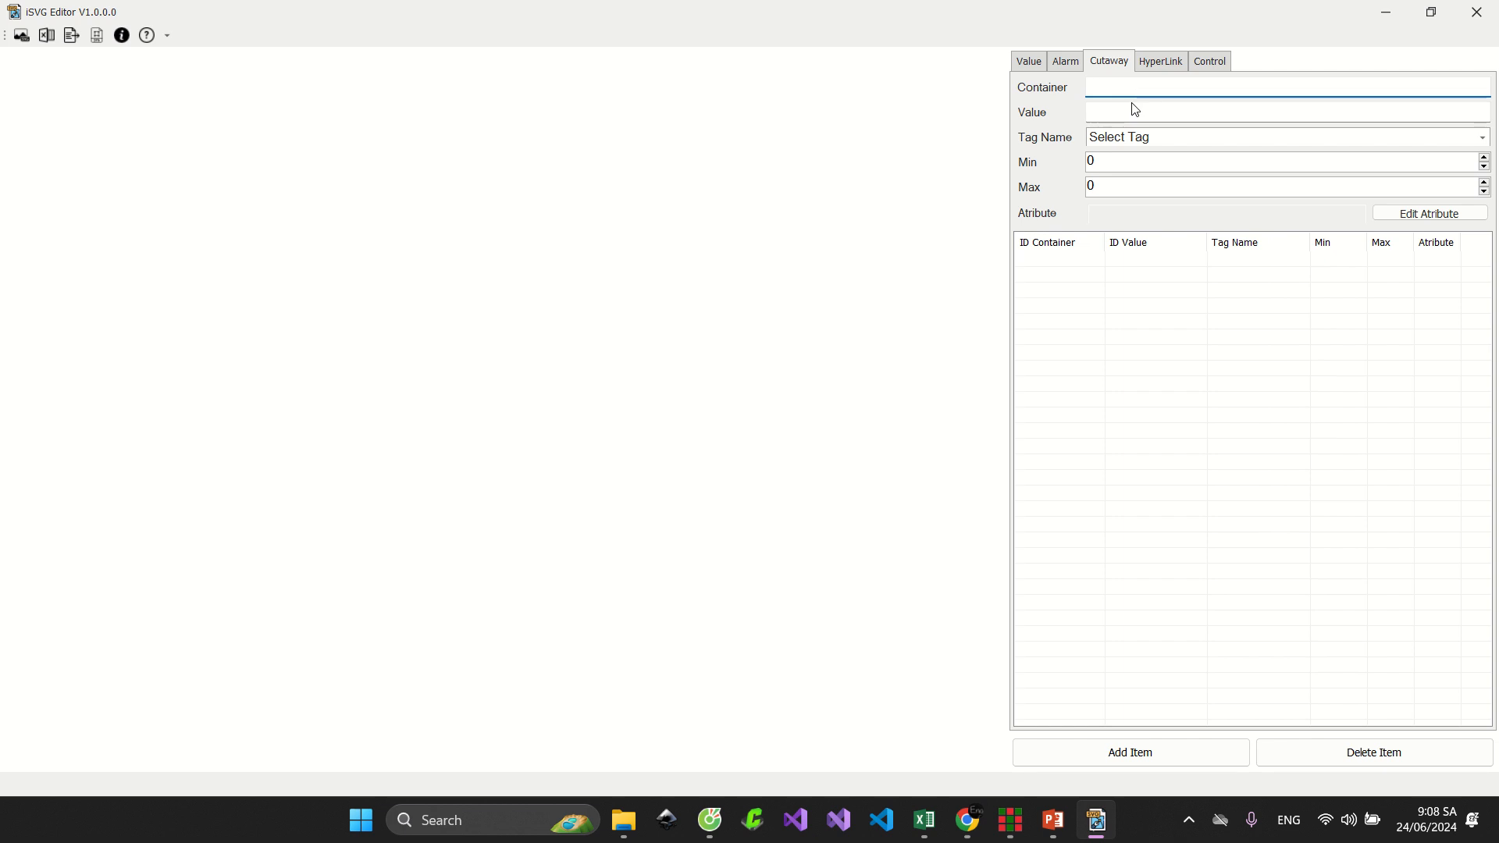
click(1136, 89)
Examine the tag lists for HyperLink and Control bindings and the available Control types
click(1154, 69)
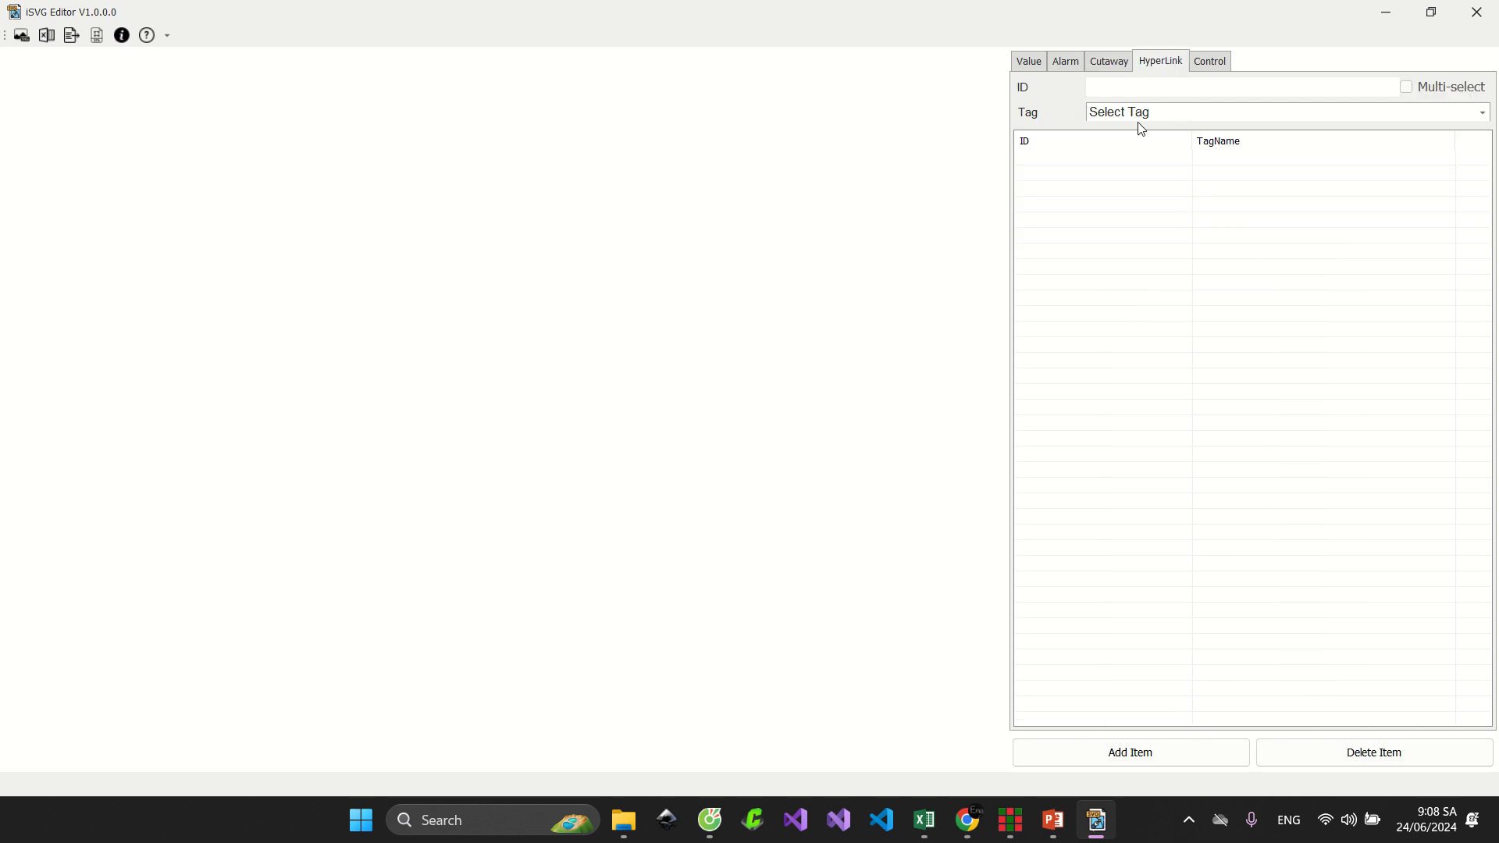
click(1223, 112)
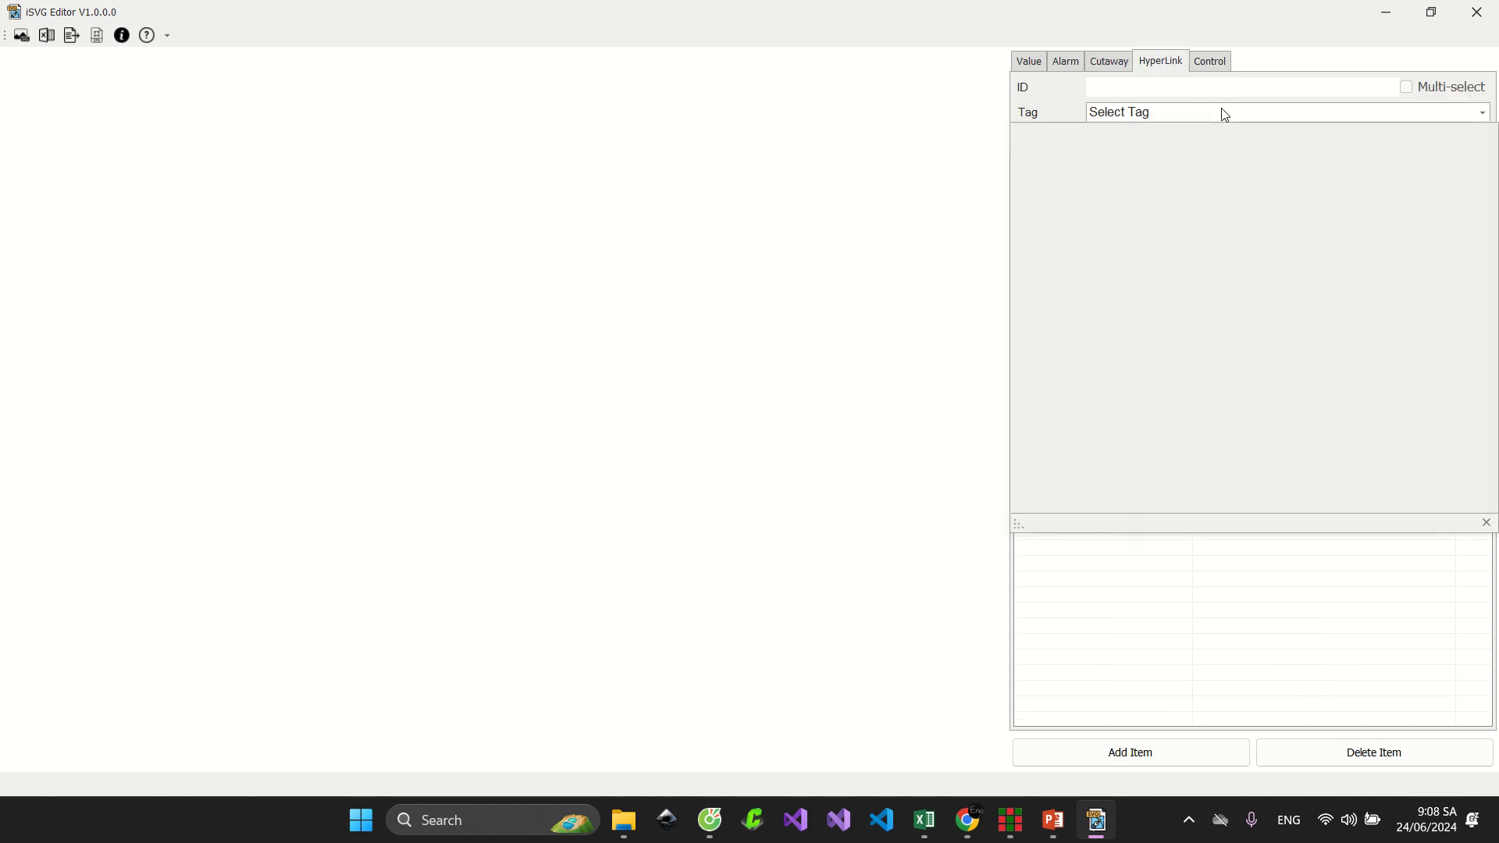
click(1224, 114)
click(1224, 114)
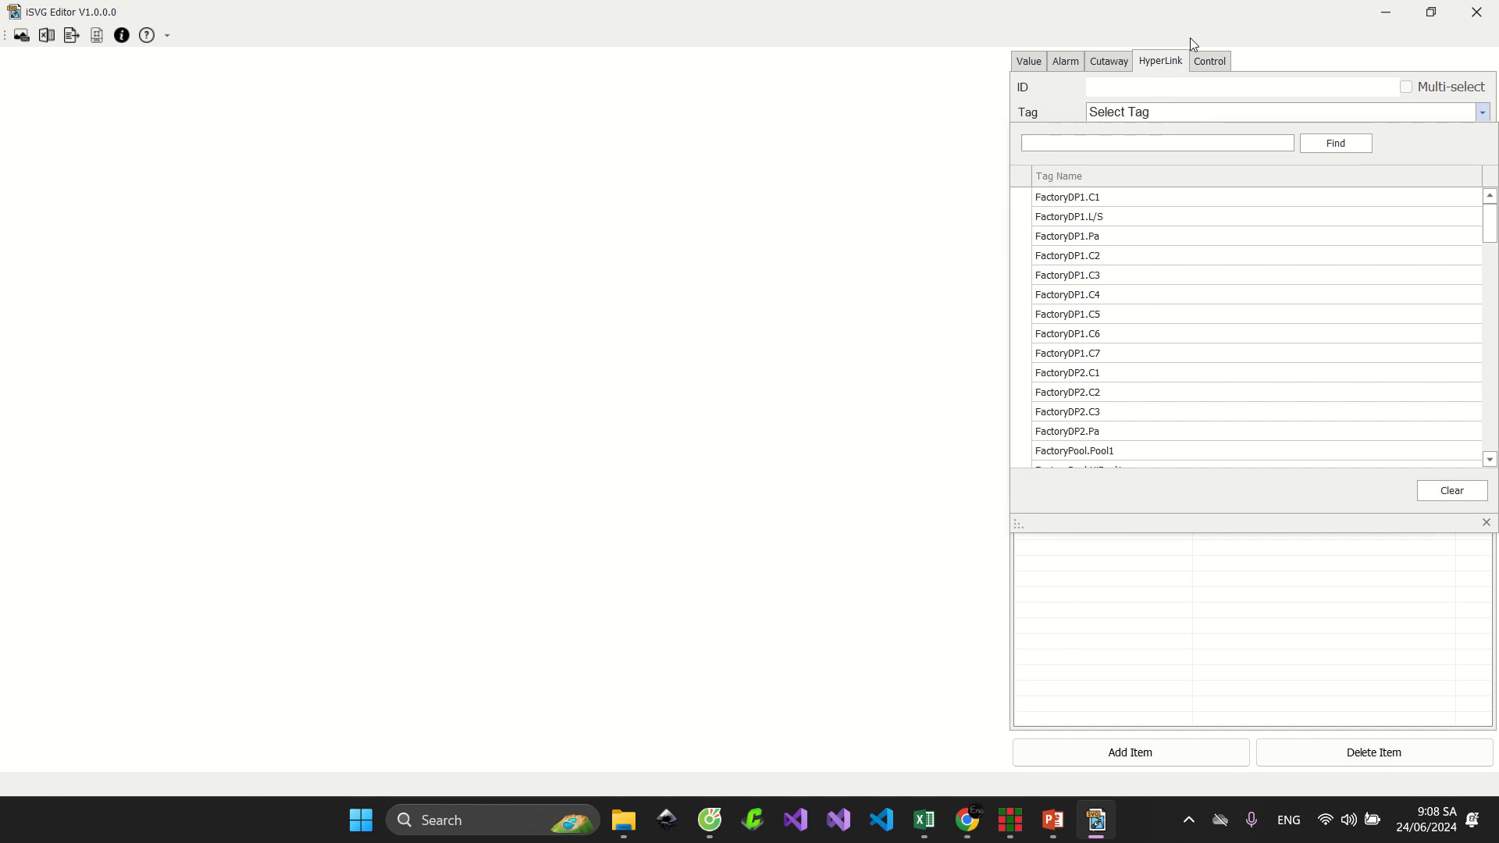
click(1211, 61)
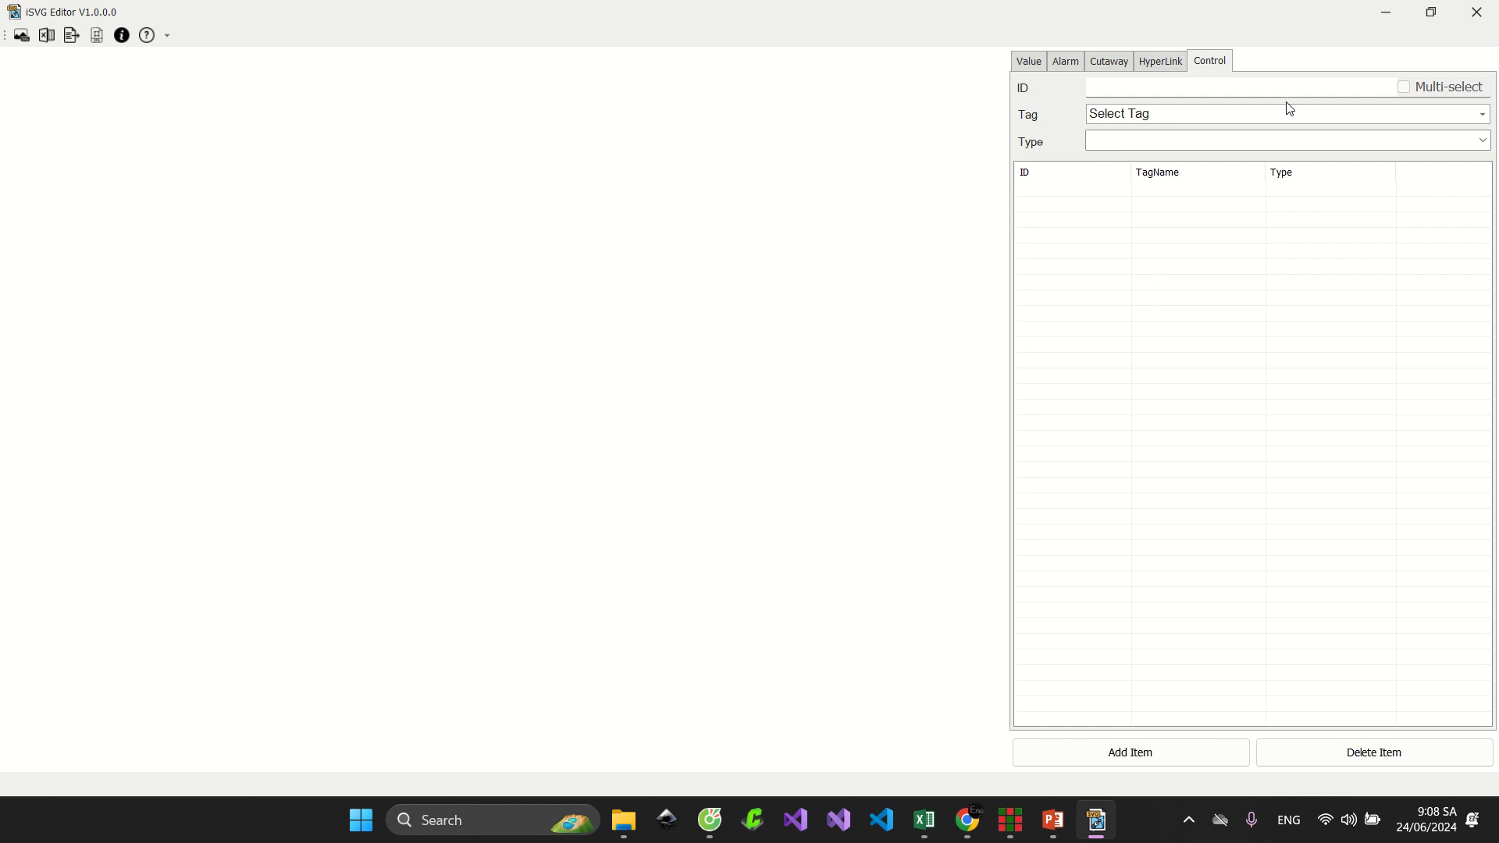
click(1321, 115)
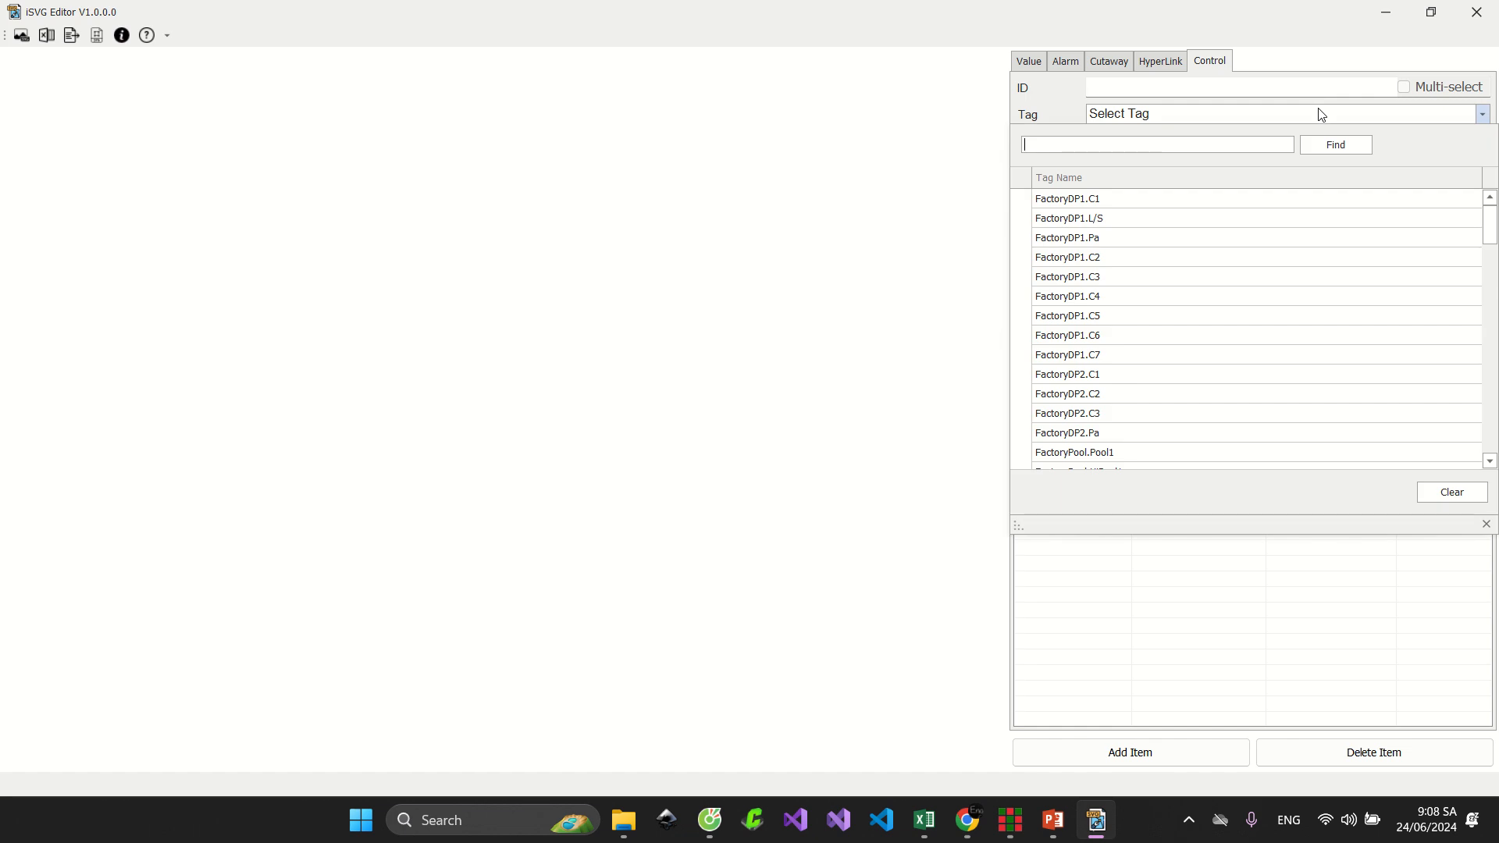
click(1322, 115)
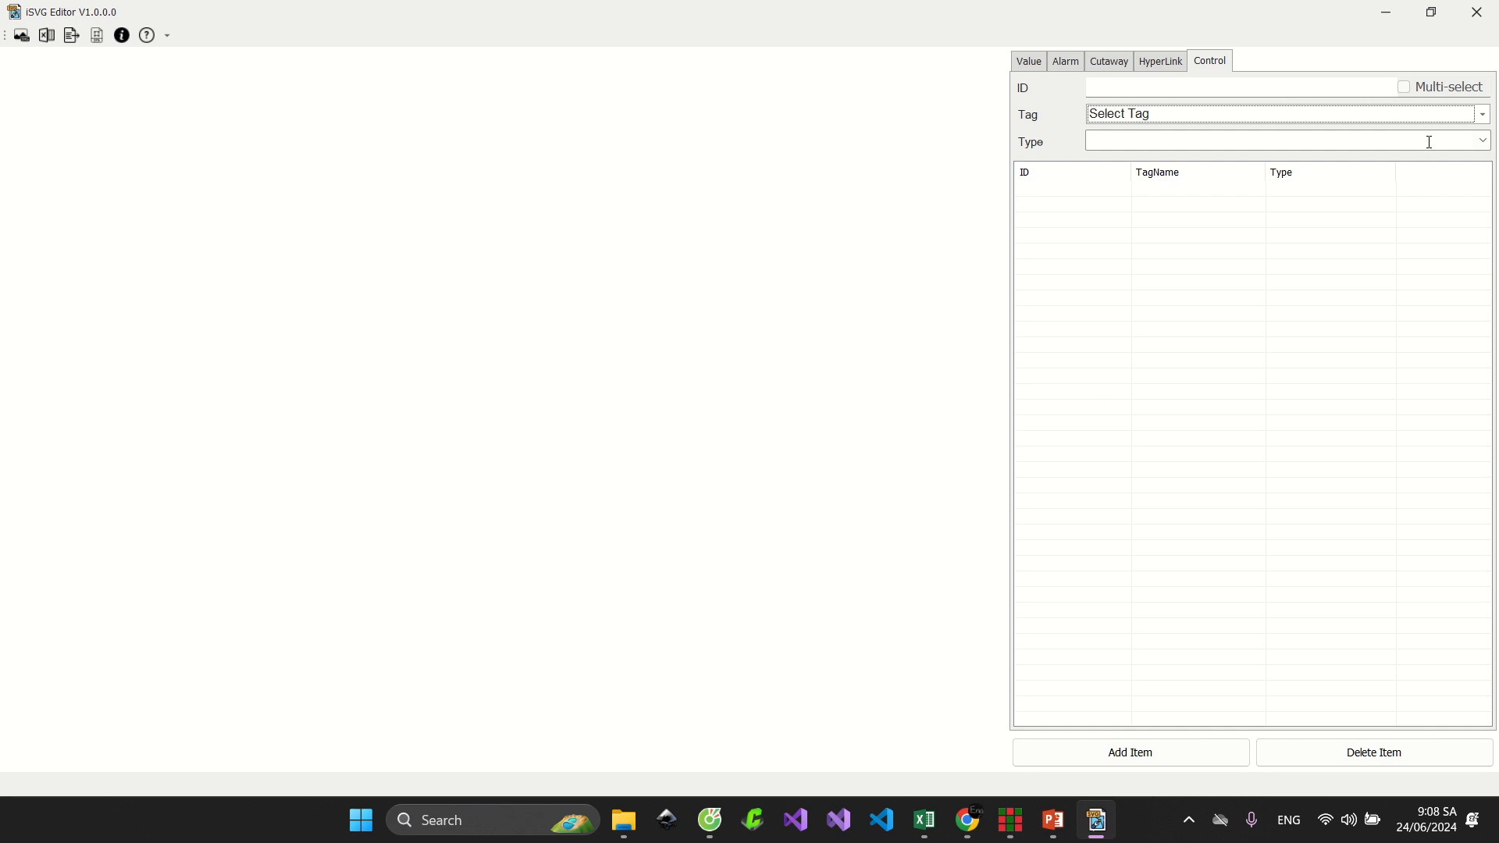
click(1480, 144)
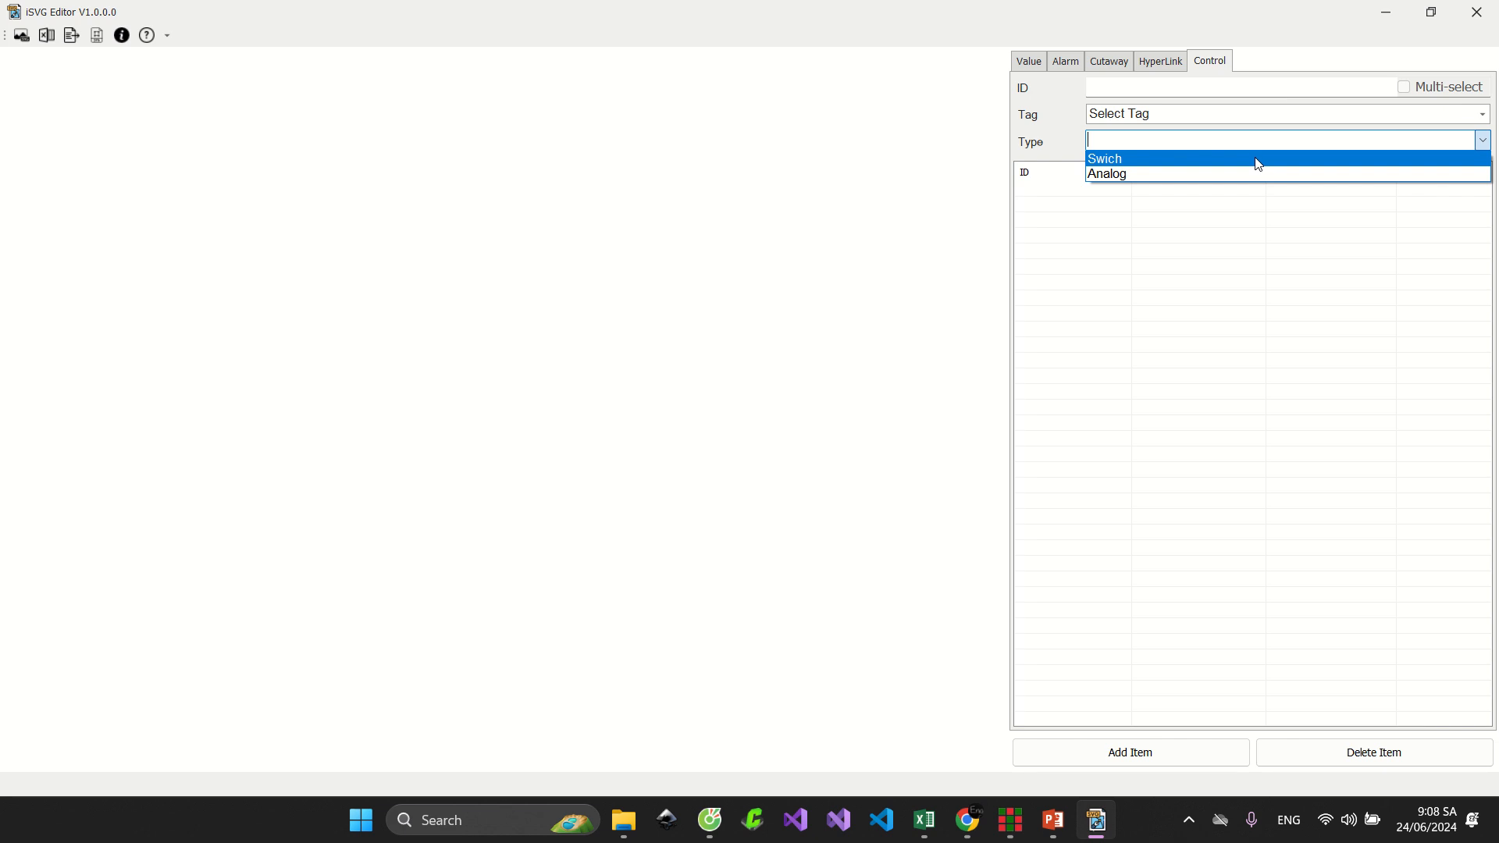
click(1077, 97)
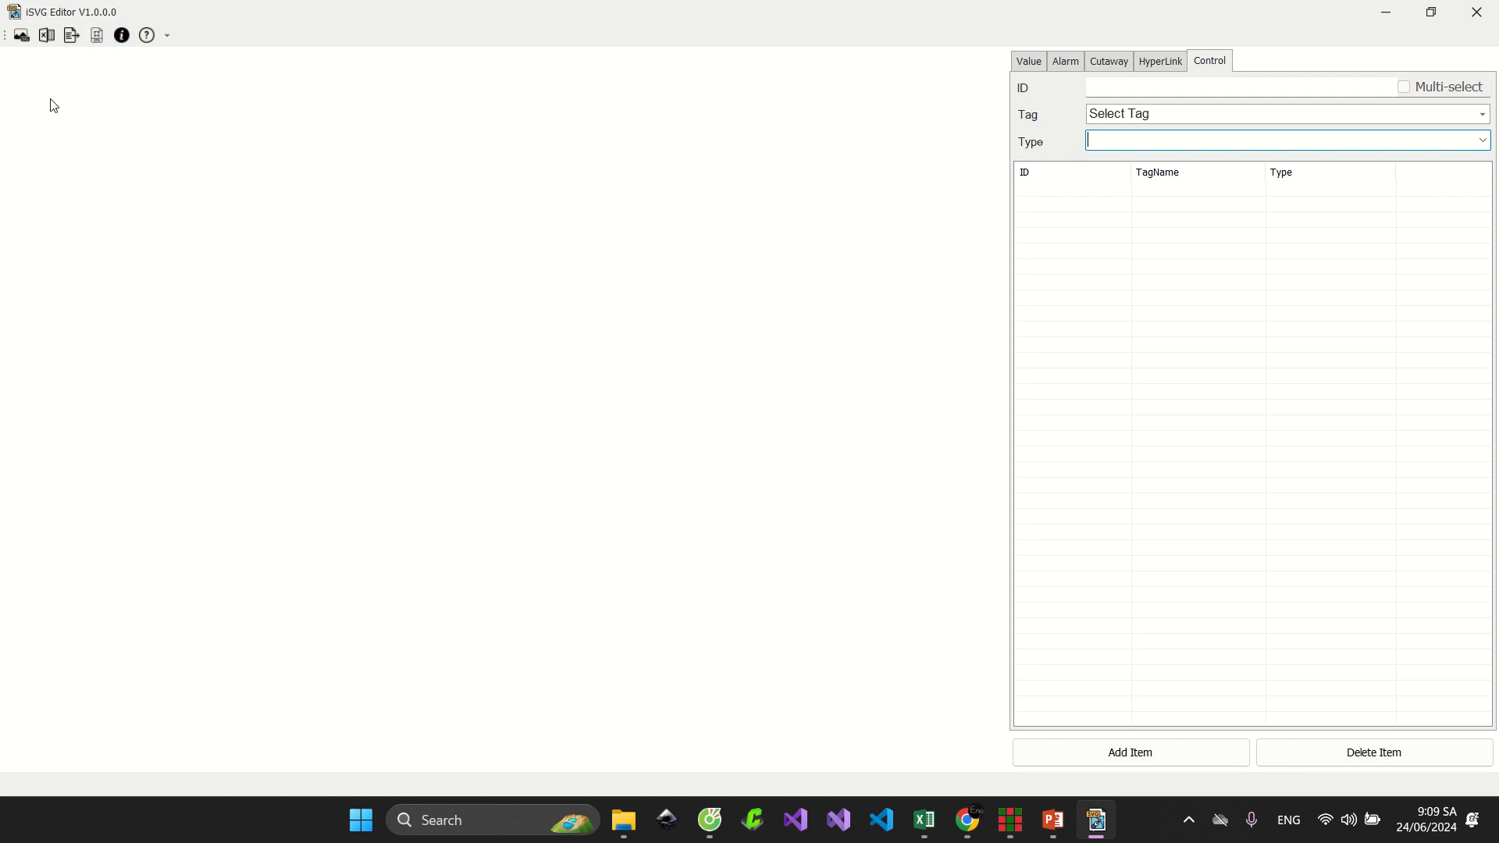
Load the mkt SVG file into the editor and look over the Chiller System drawing
click(21, 36)
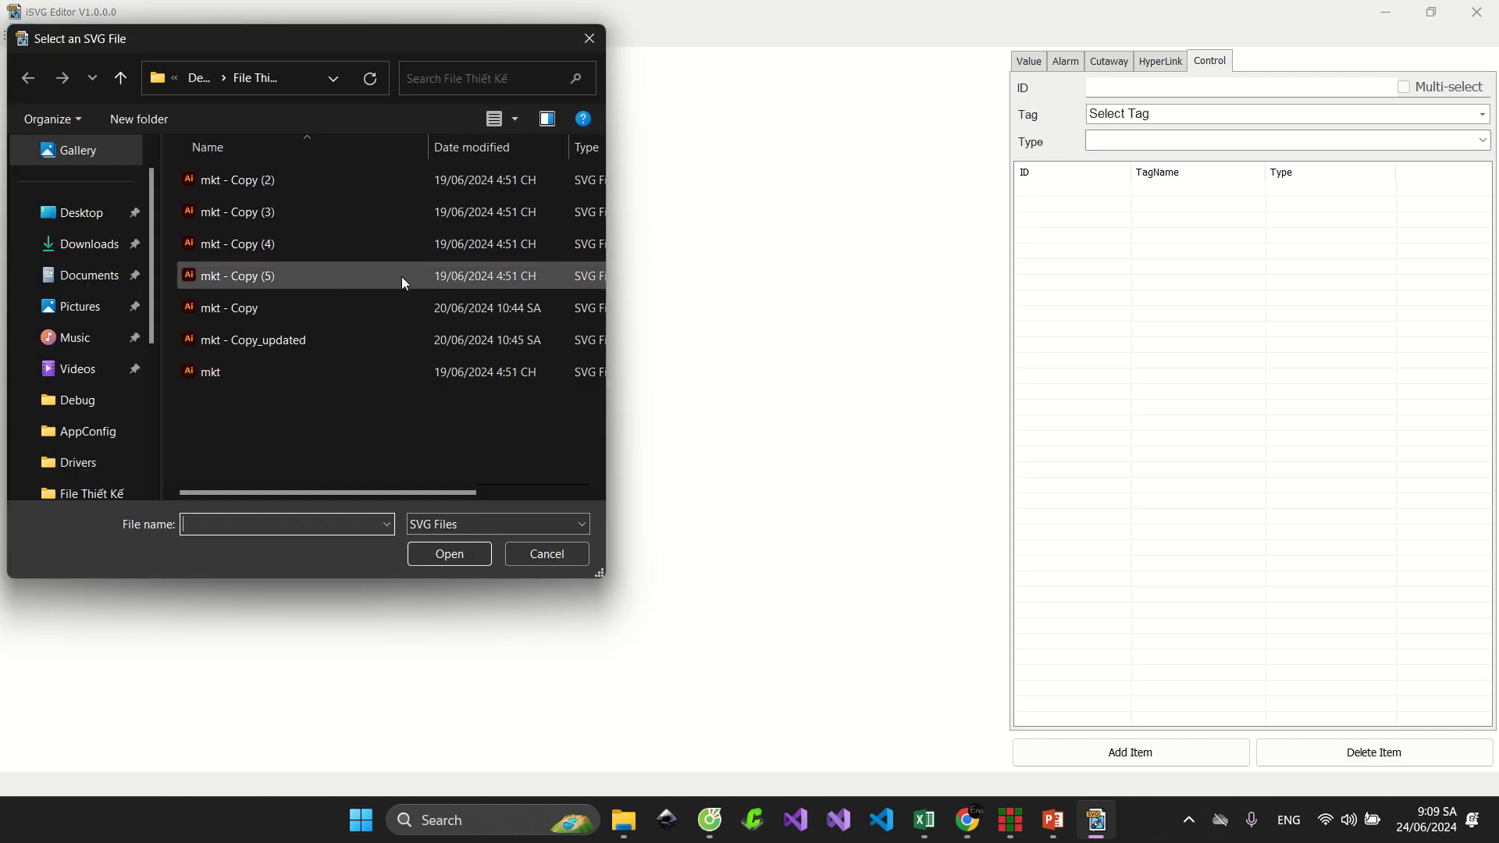
click(385, 372)
double_click(344, 371)
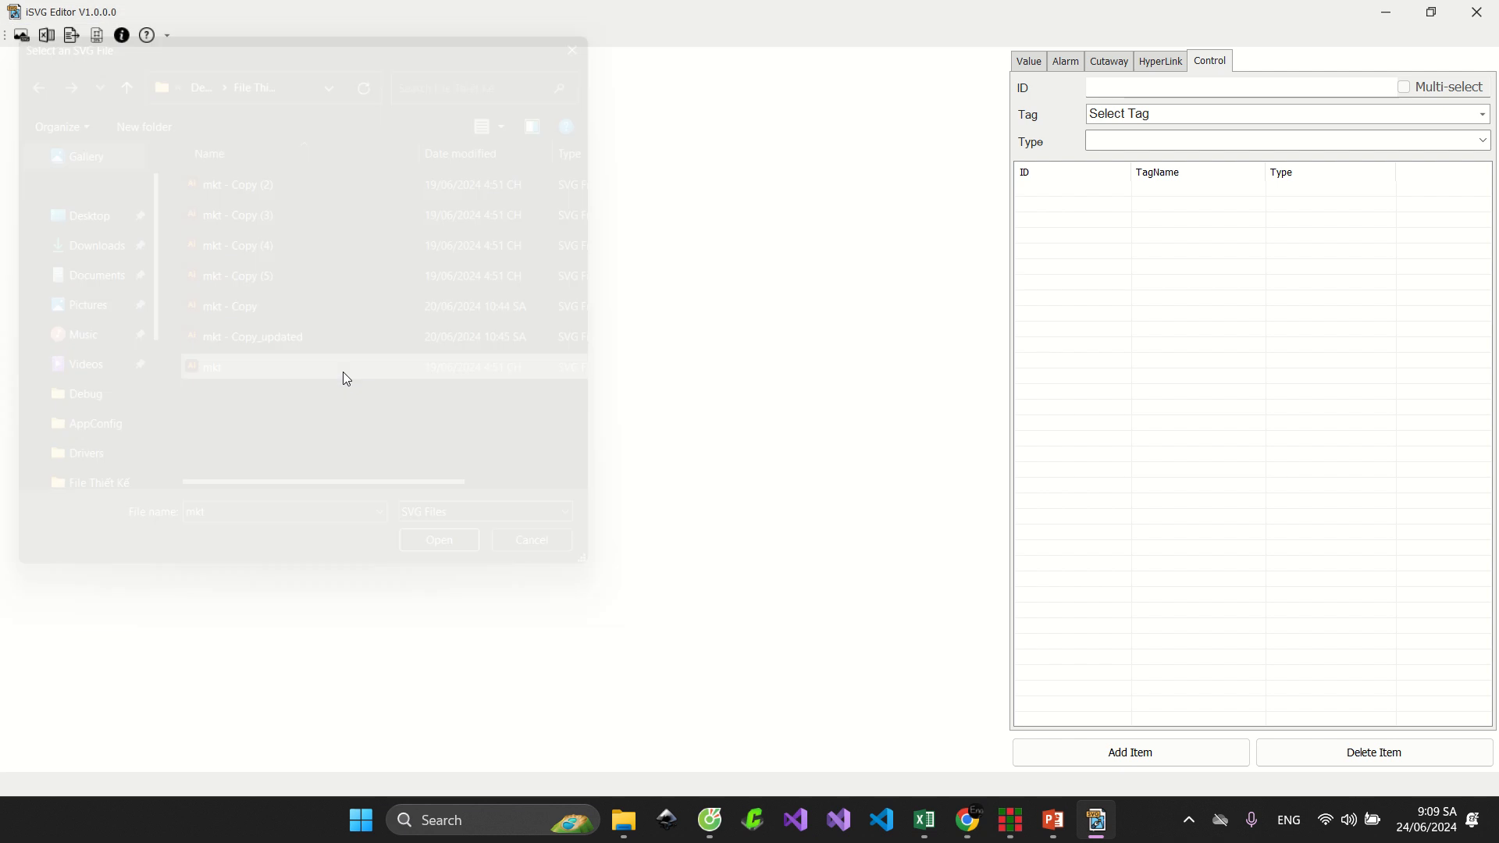
scroll(586, 320, down, 1)
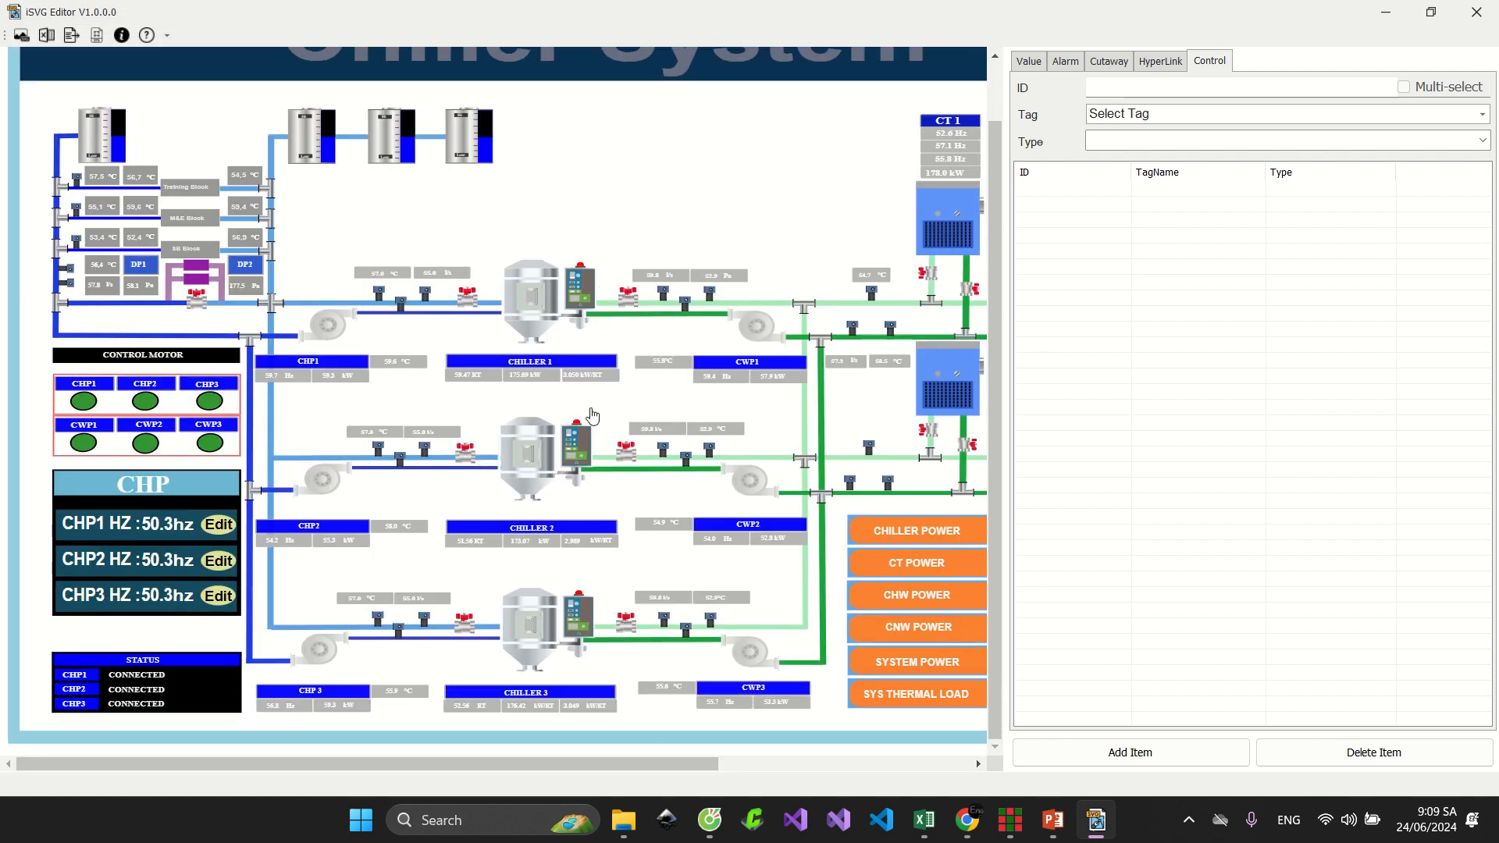
scroll(768, 562, up, 1)
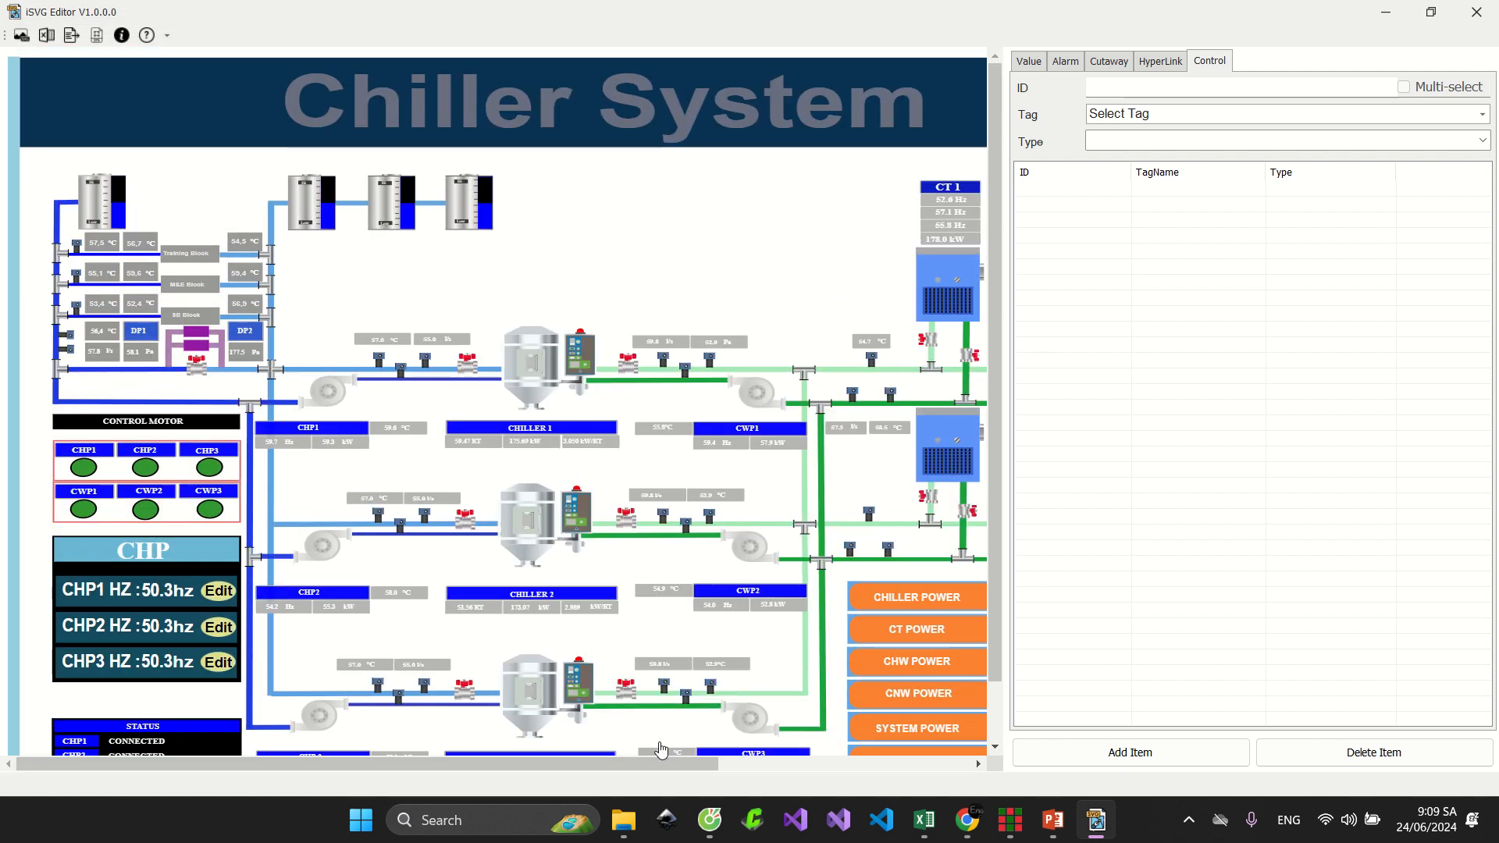
mouse_move(634, 761)
mouse_down()
mouse_move(799, 757)
mouse_move(642, 757)
mouse_up()
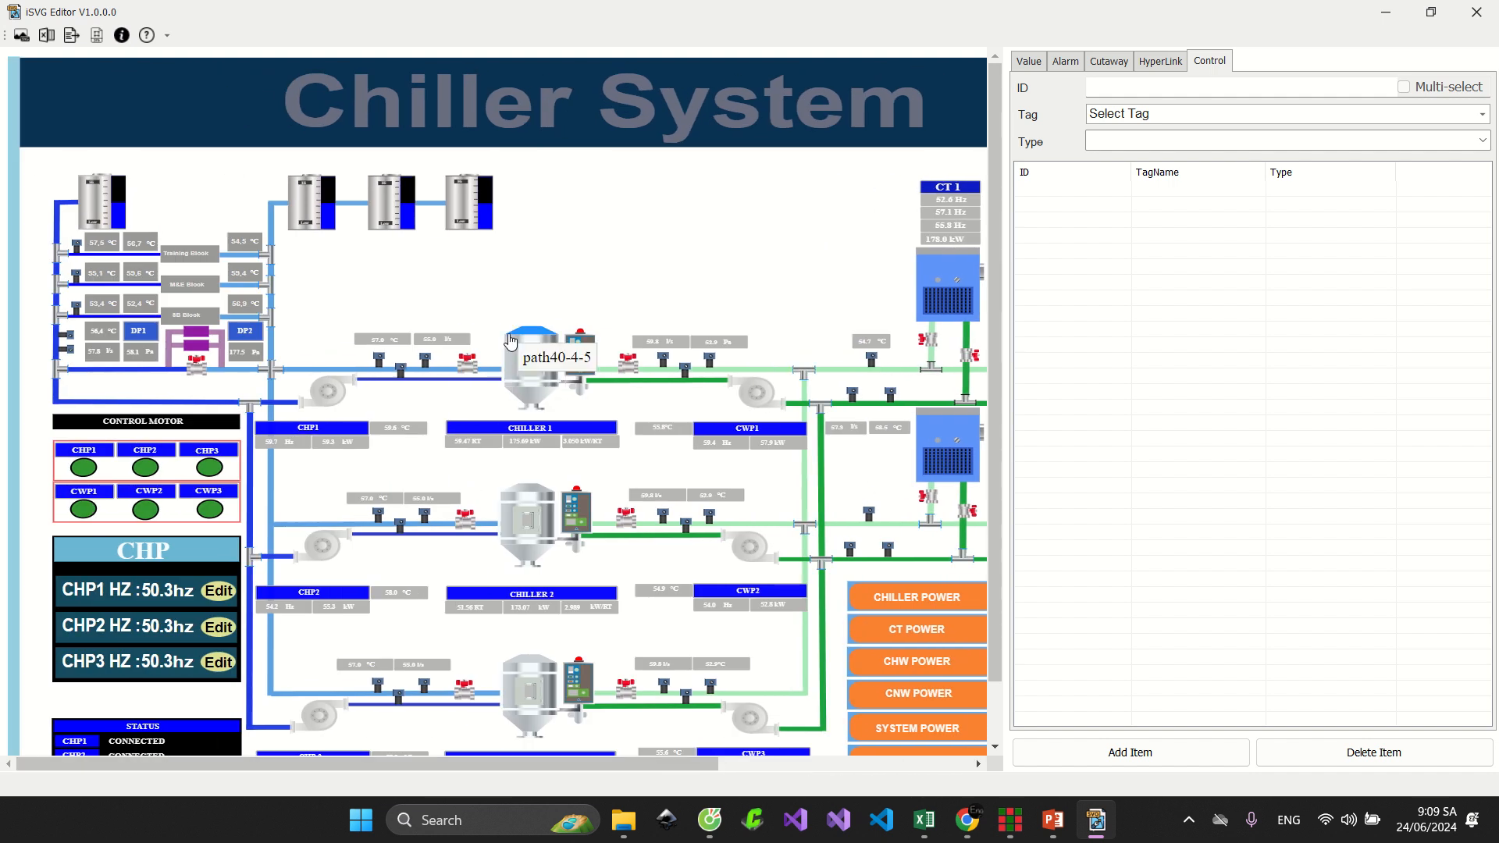
scroll(509, 309, down, 1)
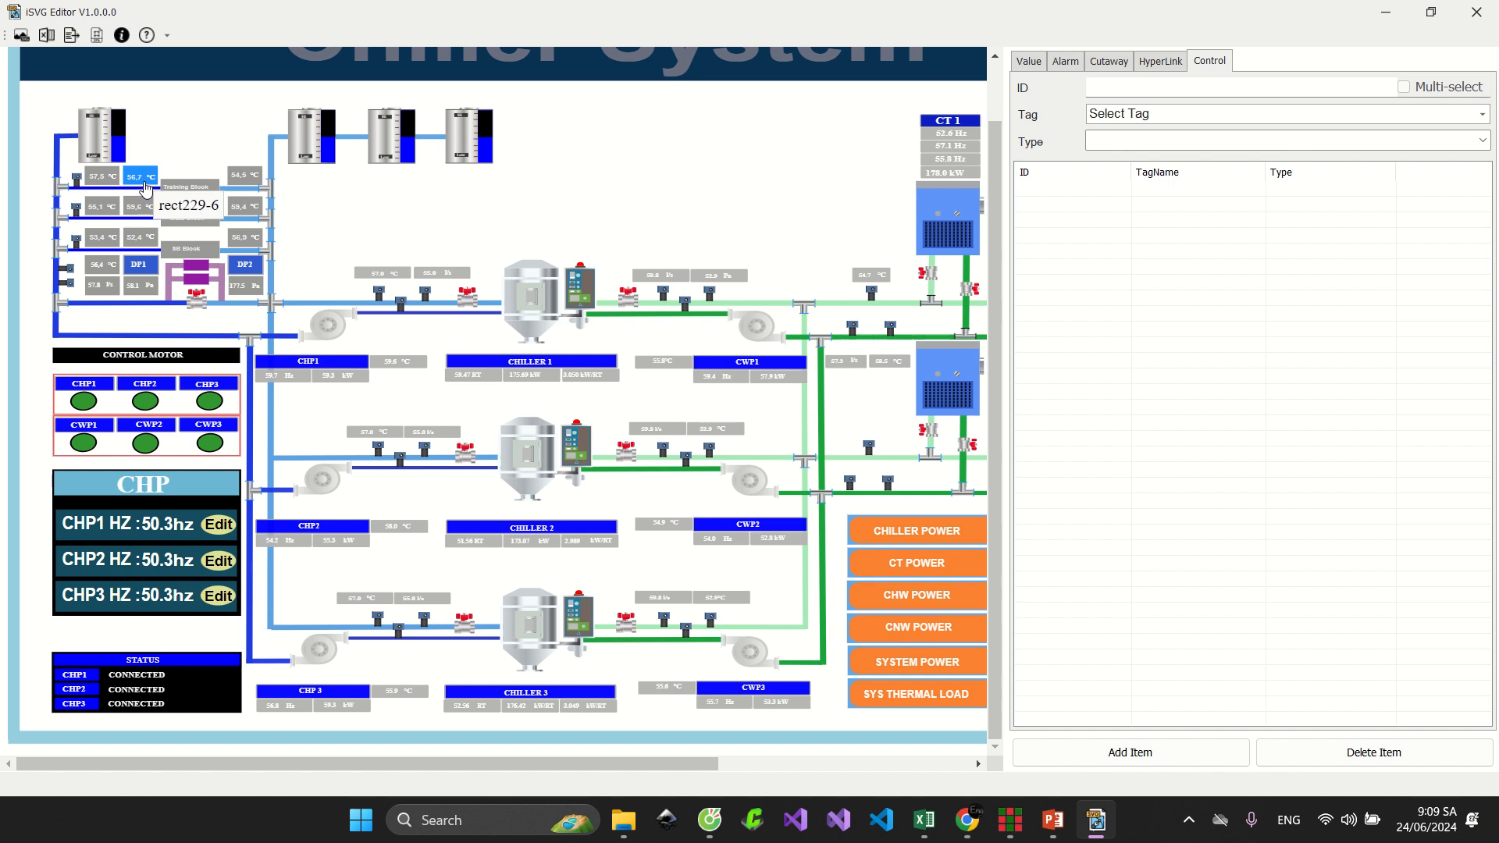
Select the first temperature reading beneath the upper-left tank as the element for a Value binding
click(1030, 61)
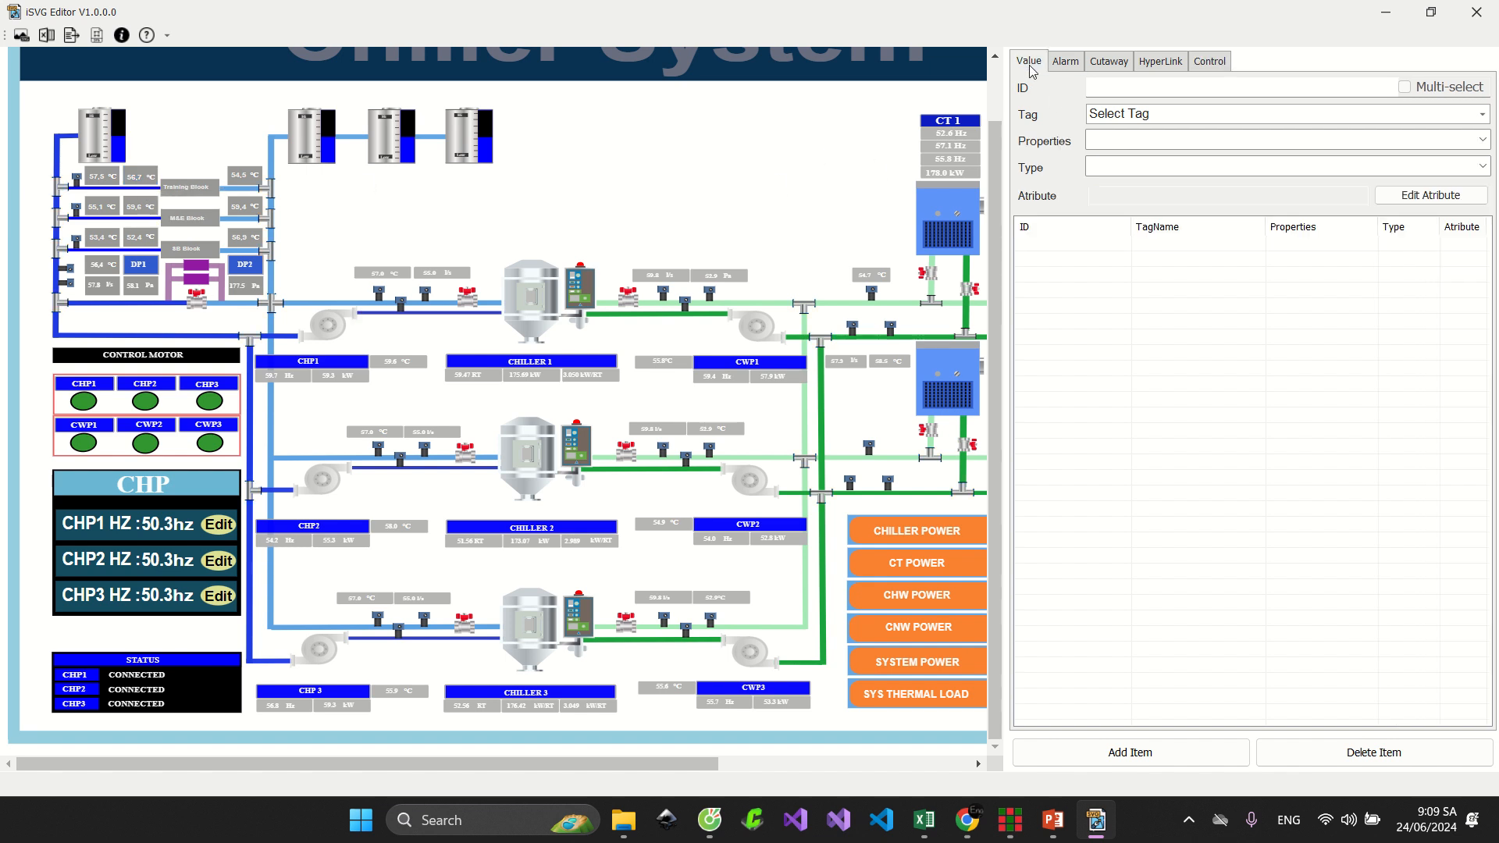
click(100, 183)
double_click(1156, 88)
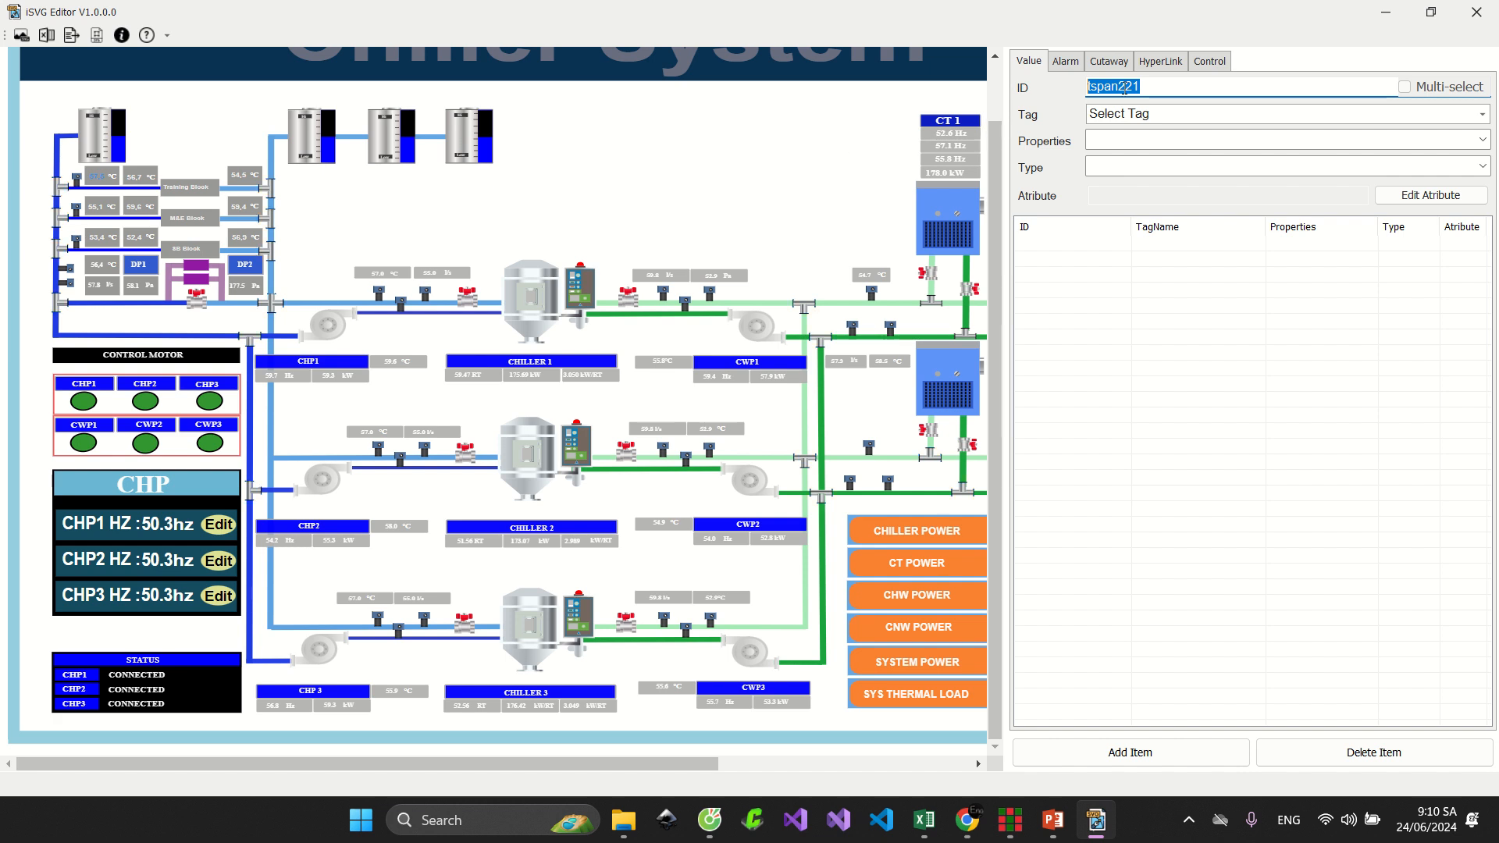
click(1055, 67)
click(1043, 69)
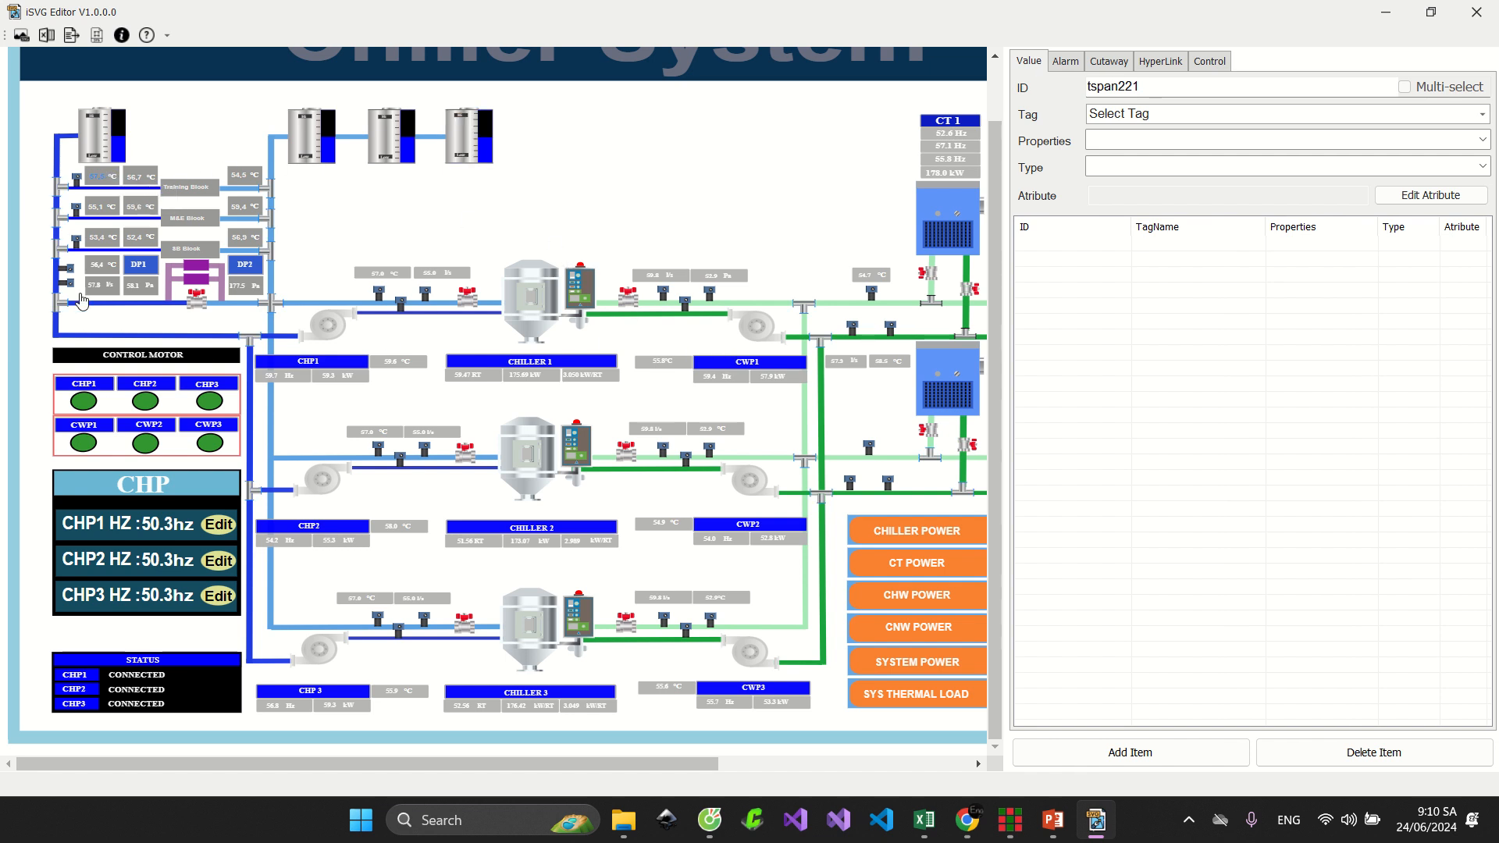
Open the list of available tags for the selected temperature reading
scroll(92, 283, up, 2)
scroll(97, 281, up, 3)
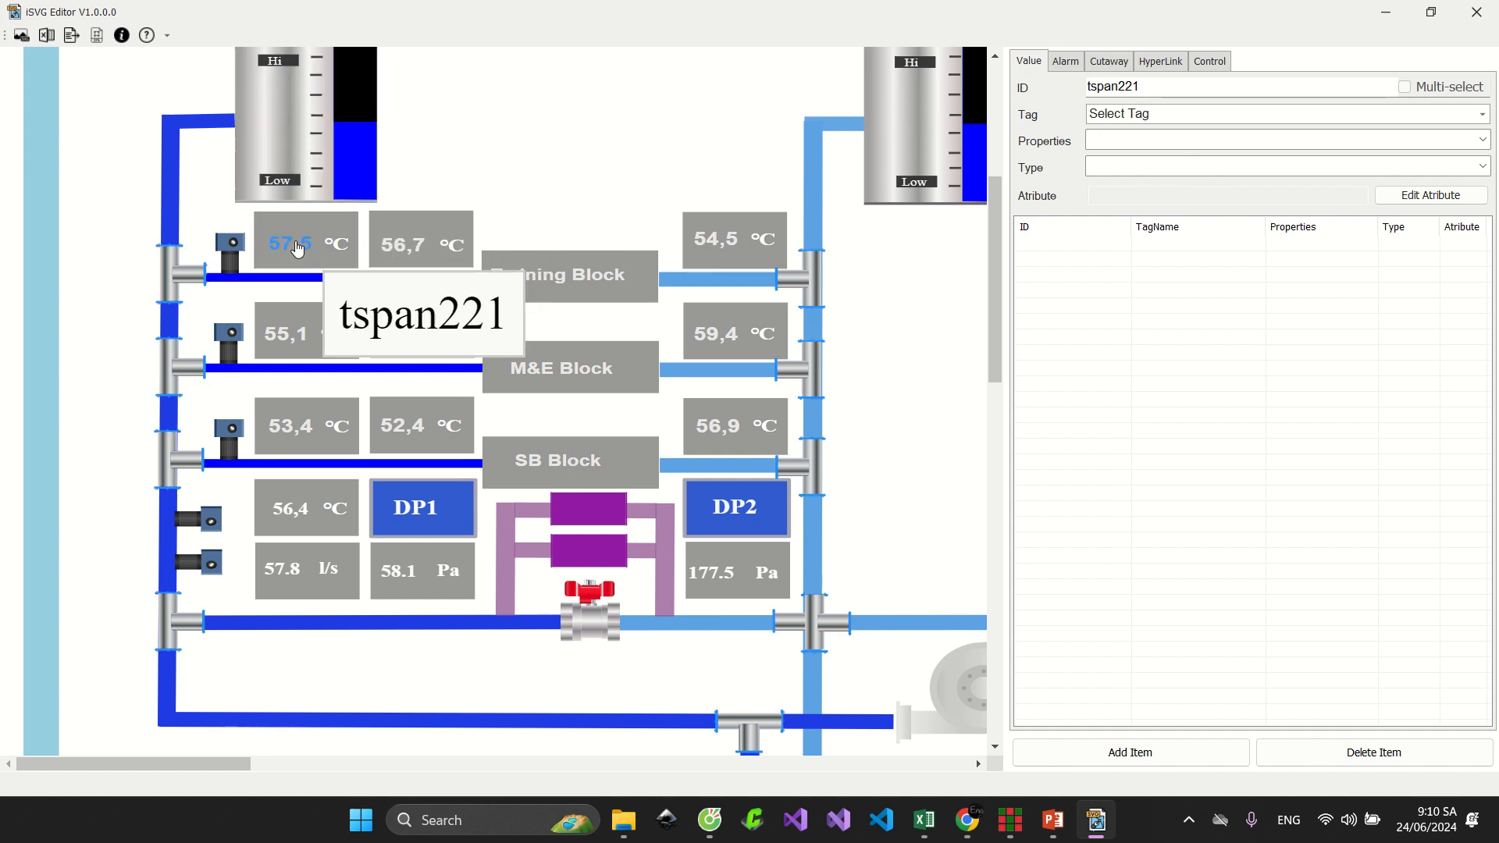
click(1482, 114)
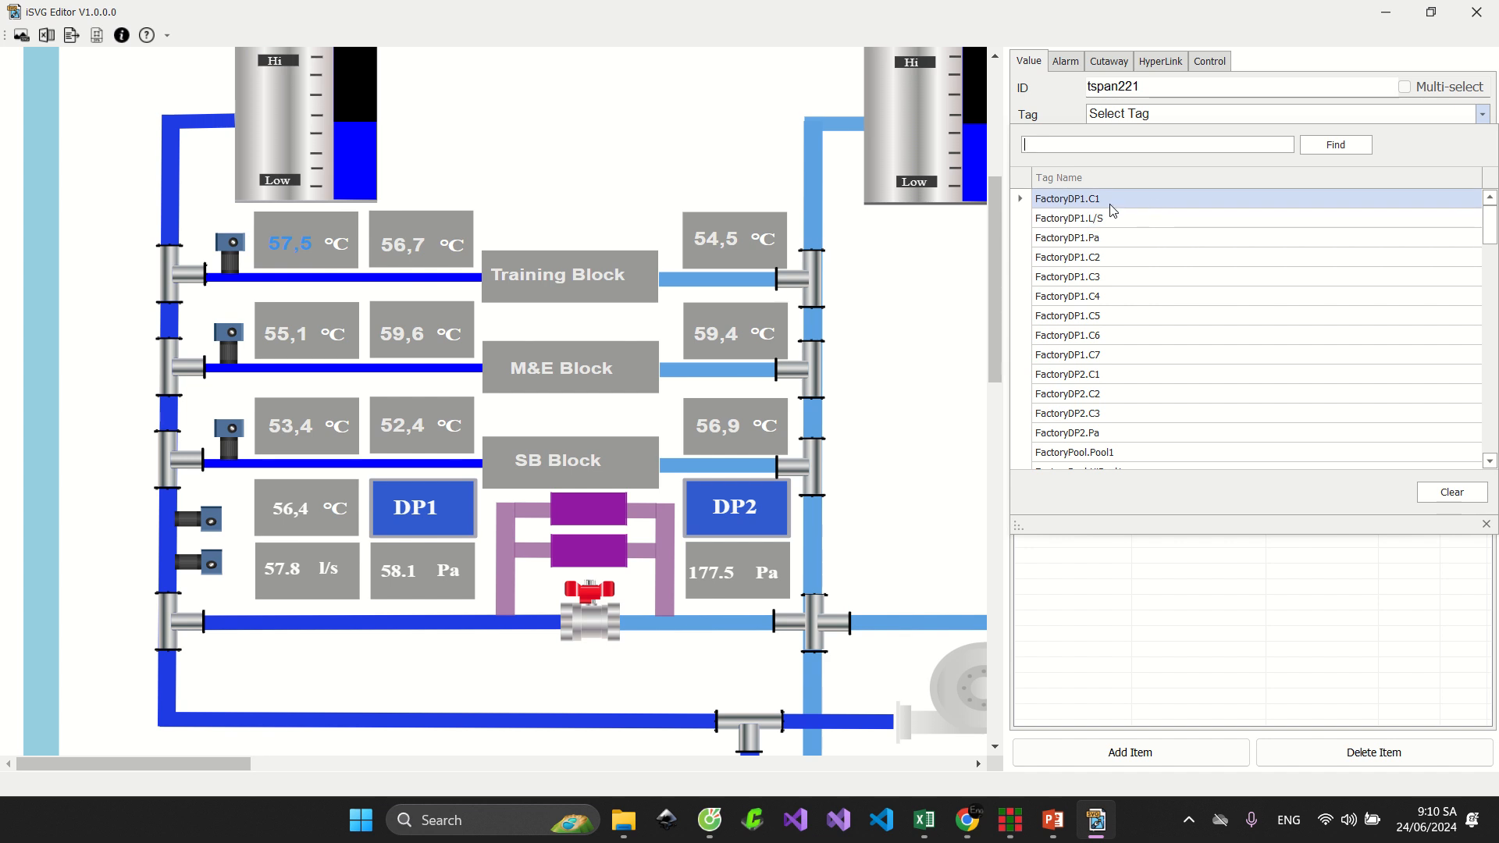
Switch to ATDriver Server and examine tag C1 and its value in the Factory channel's DP1 device
key(alt+Tab)
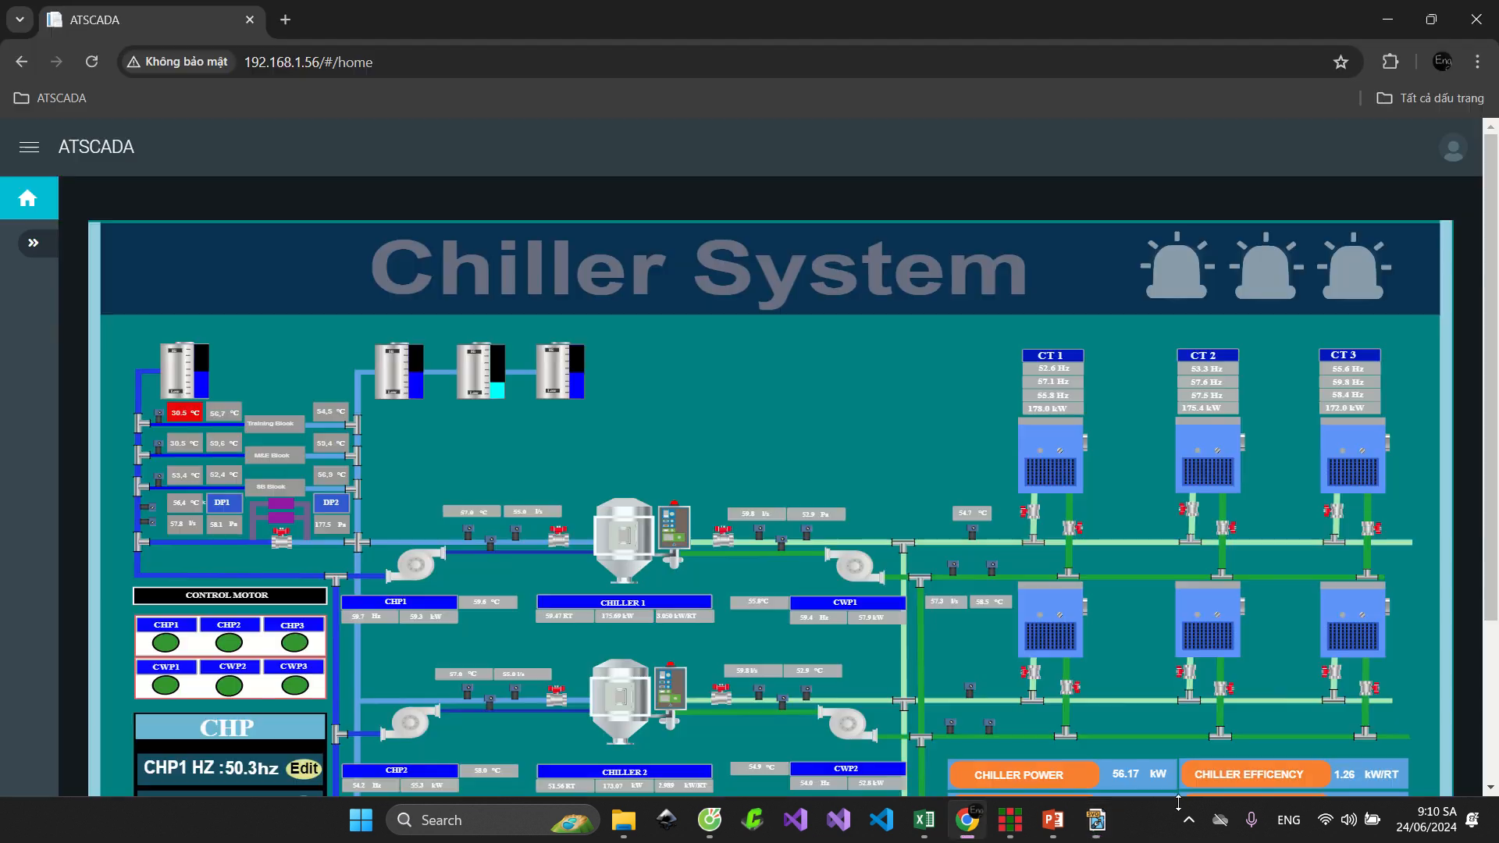
click(1189, 810)
right_click(1189, 729)
click(1140, 687)
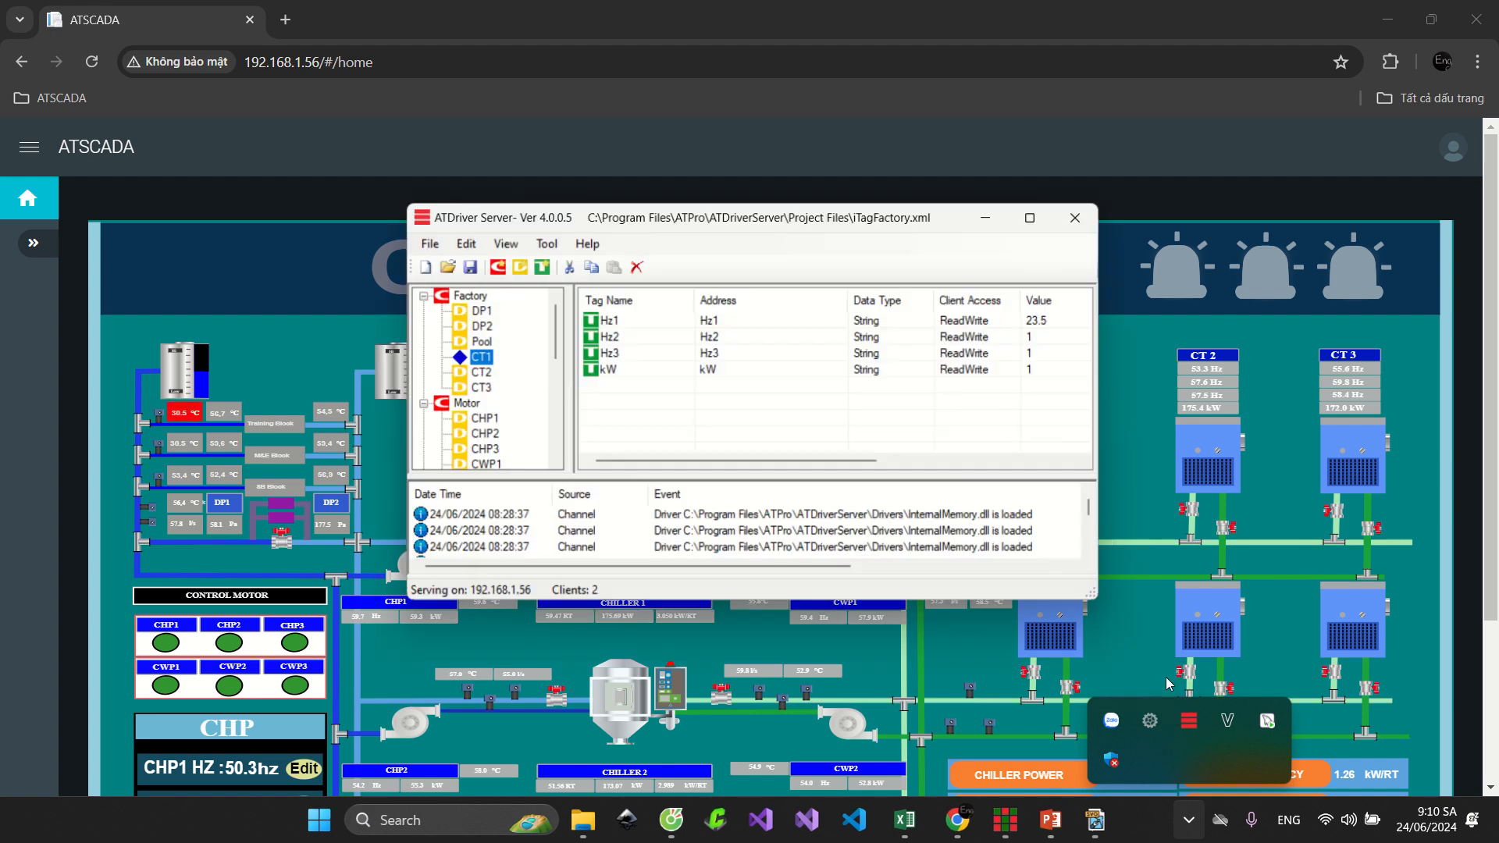
click(1031, 207)
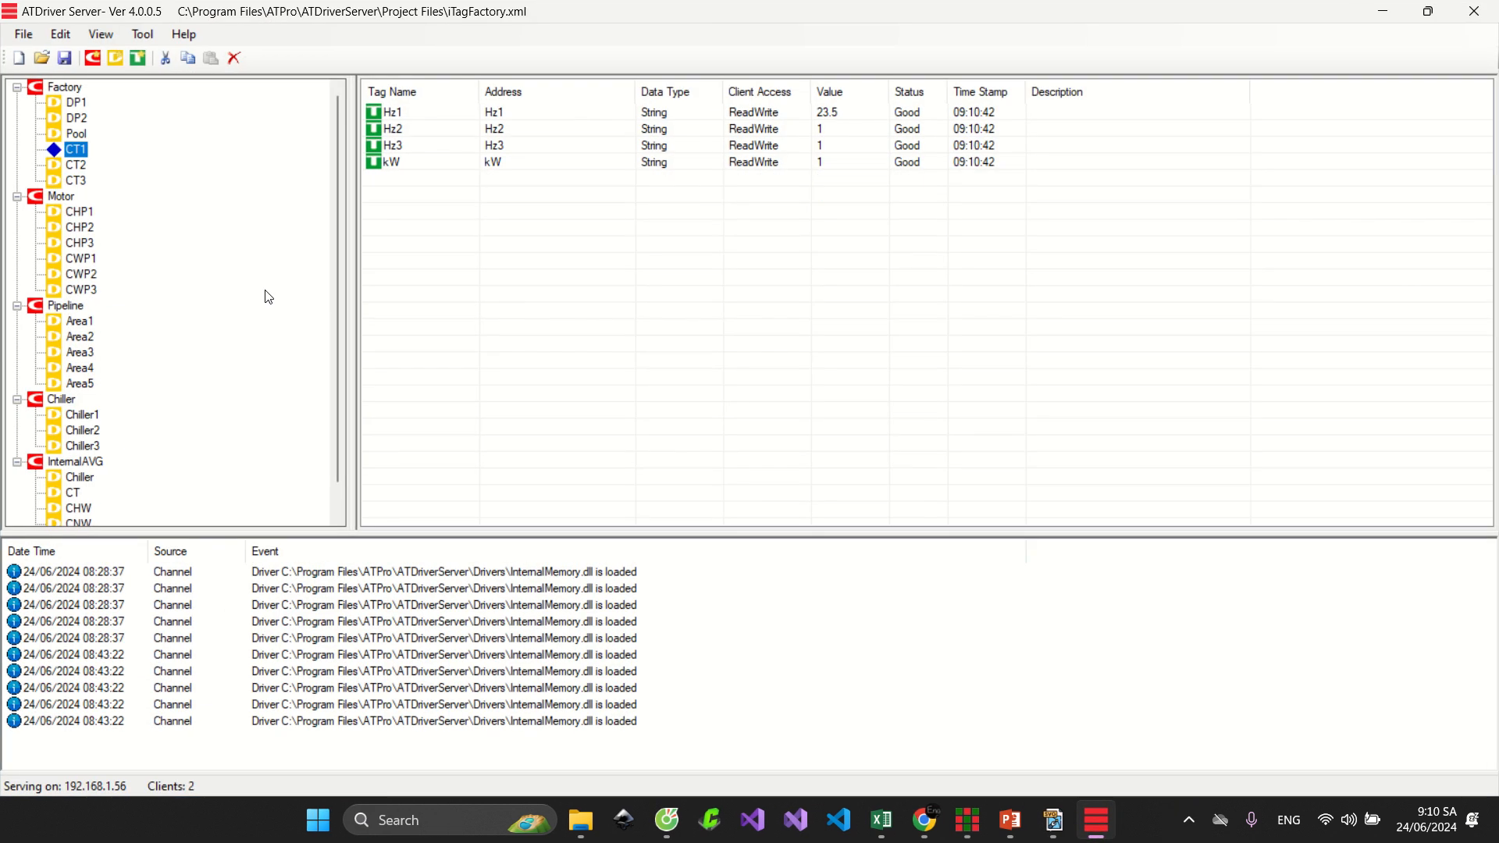
click(73, 105)
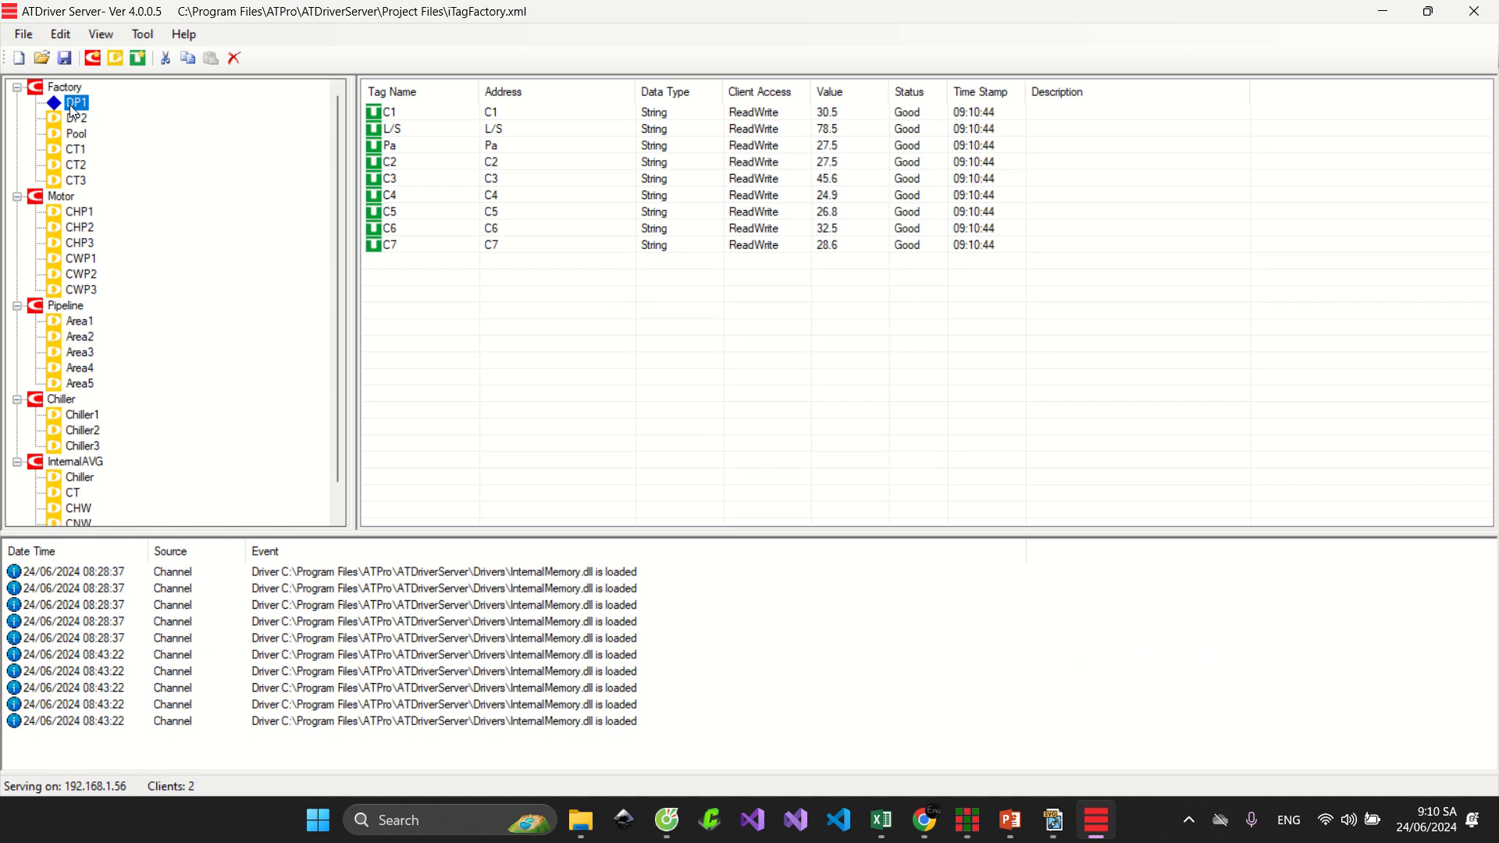
click(392, 114)
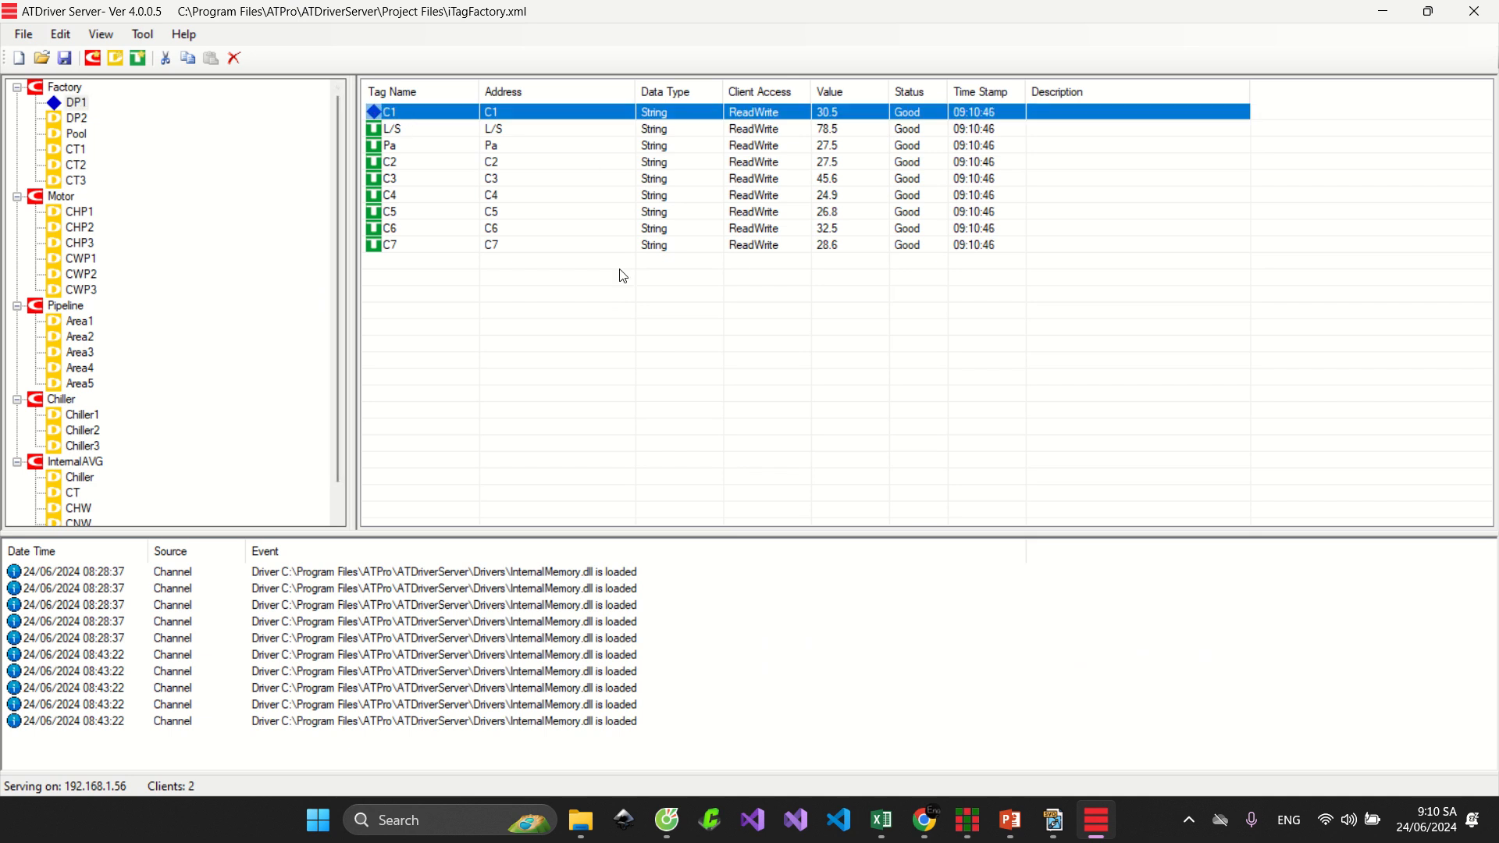
click(856, 125)
click(864, 118)
Back in iSVG Editor, bind the selected temperature reading to tag FactoryDP1.C1 with property Value and type String, and add the item
key(alt+Tab)
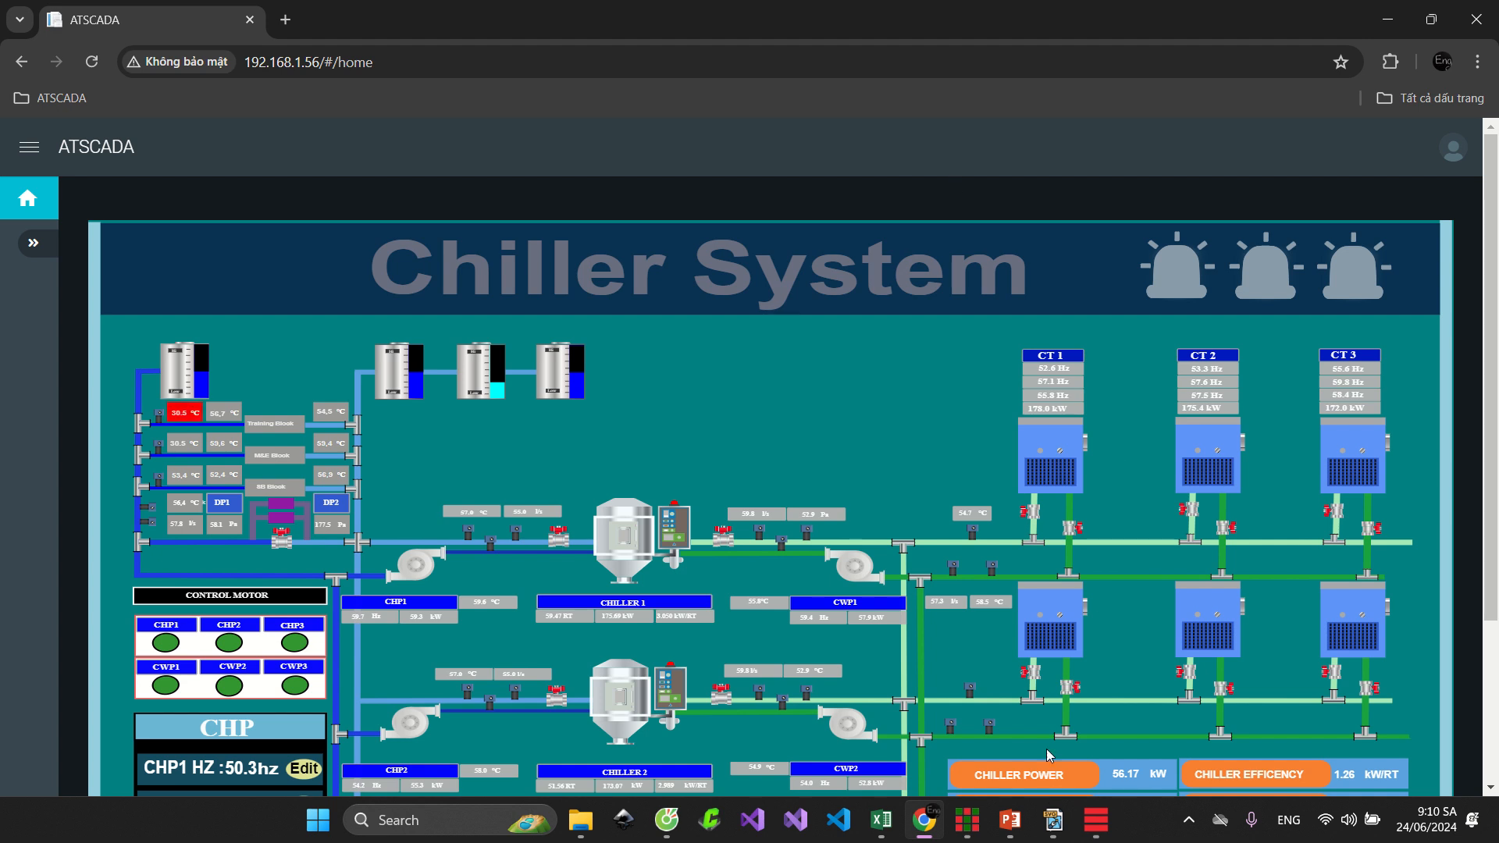
click(1052, 820)
click(1176, 115)
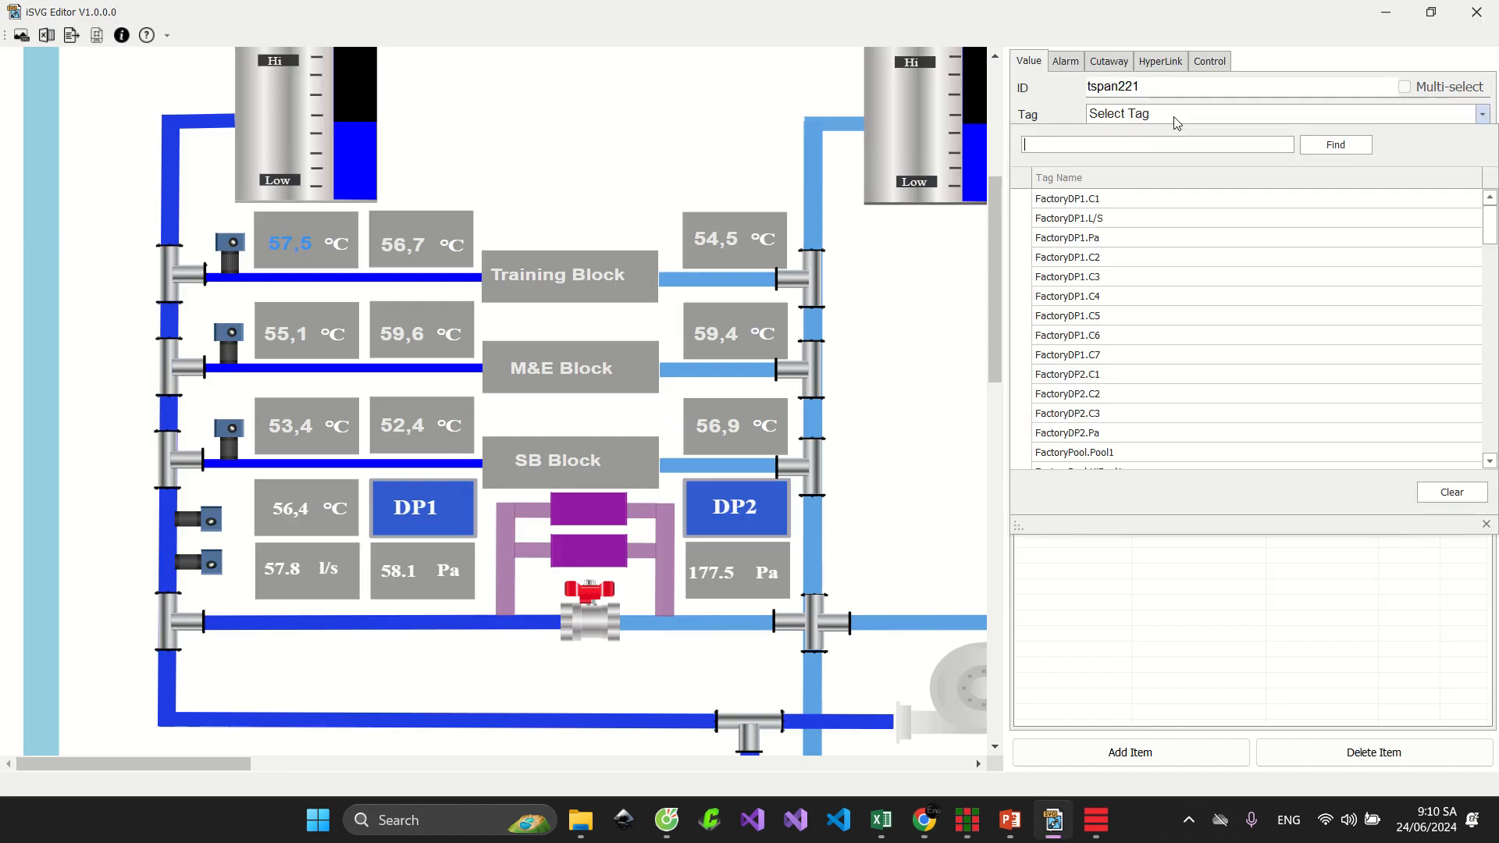
click(1094, 199)
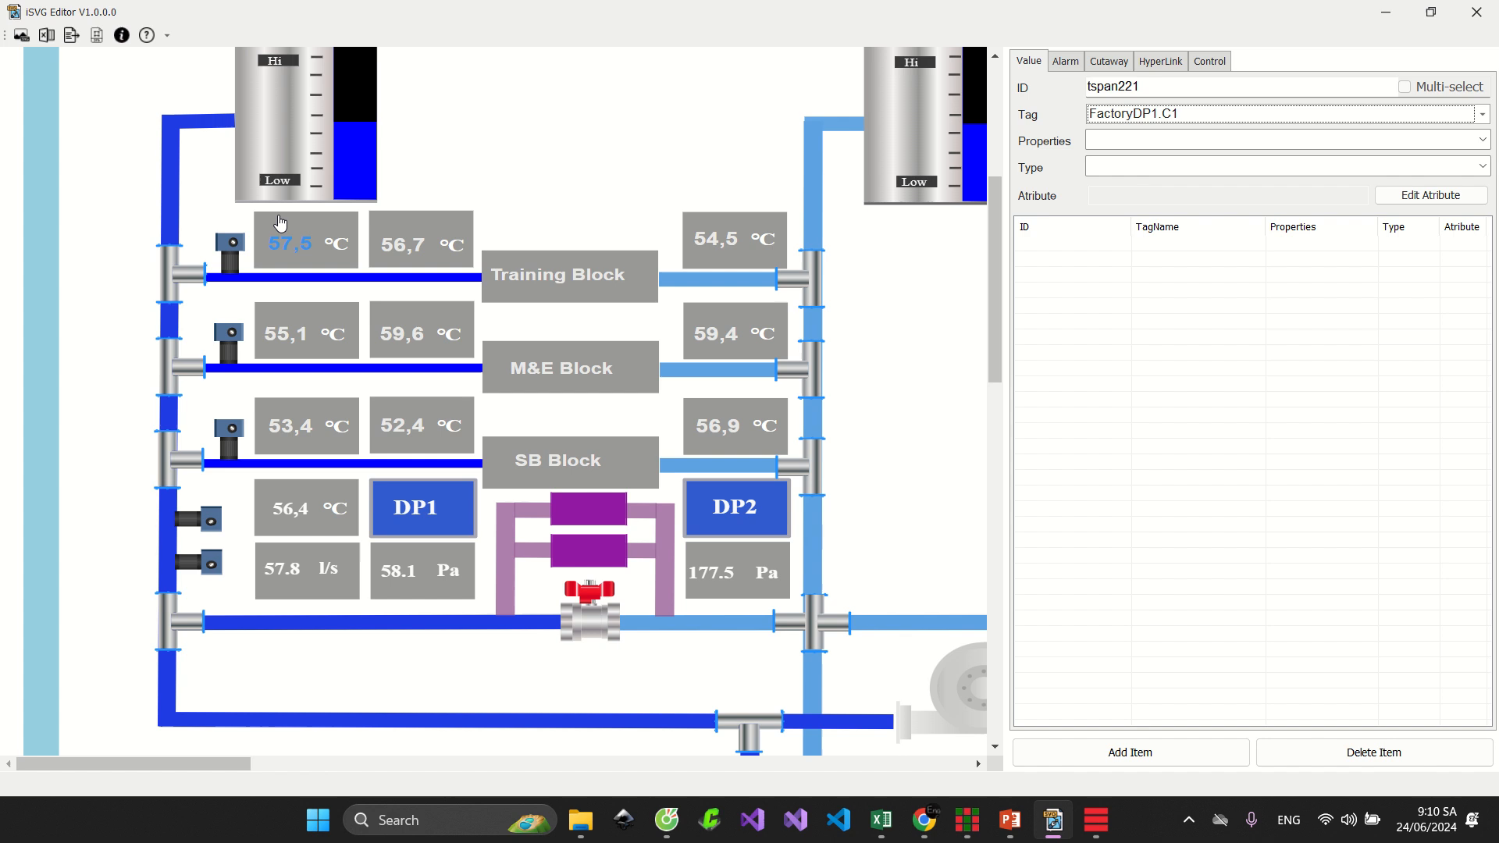
click(1482, 140)
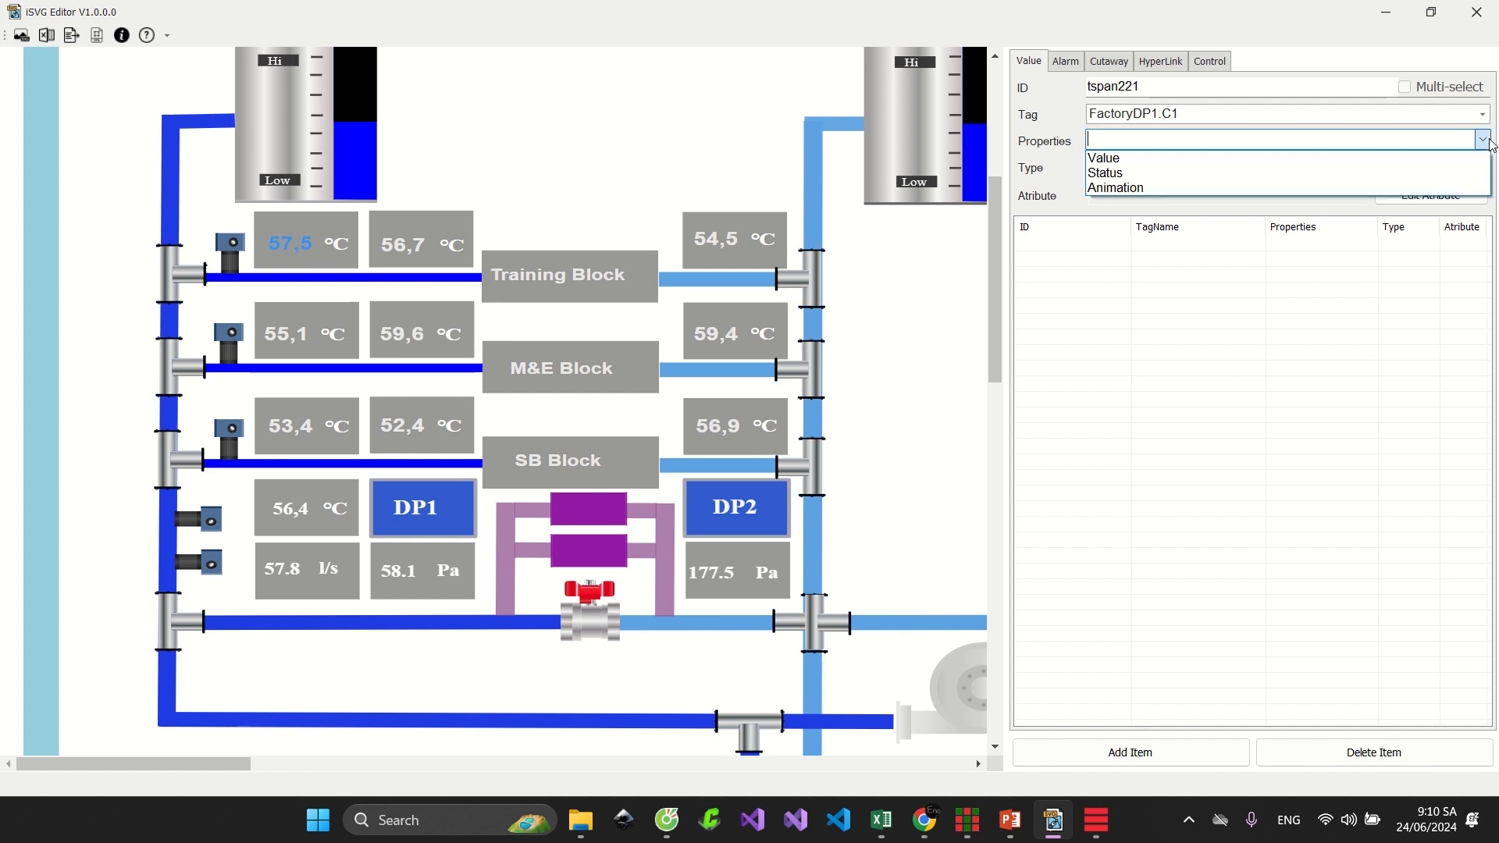
click(1455, 158)
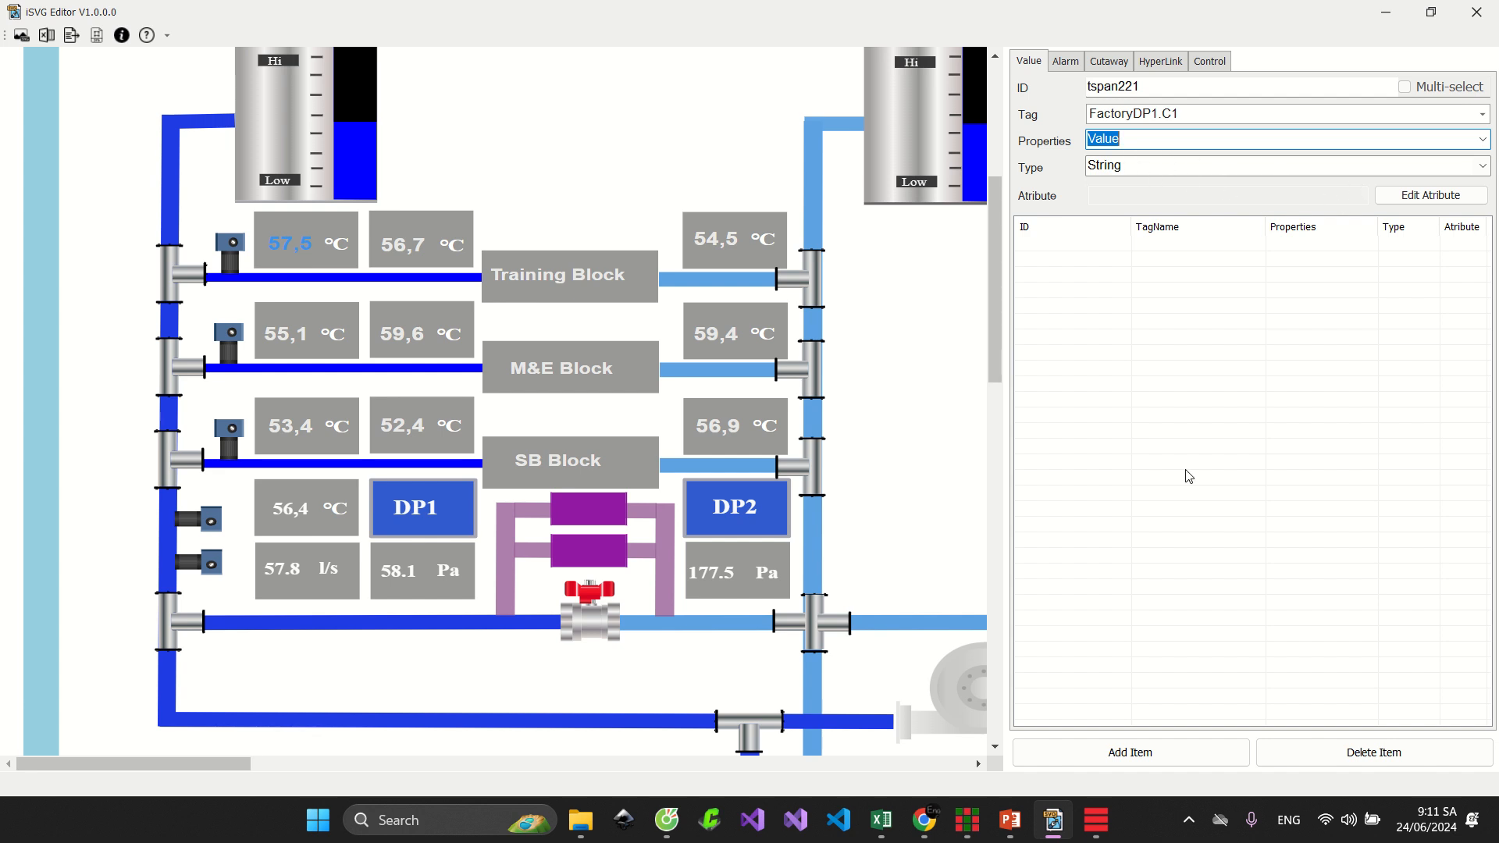
click(1192, 759)
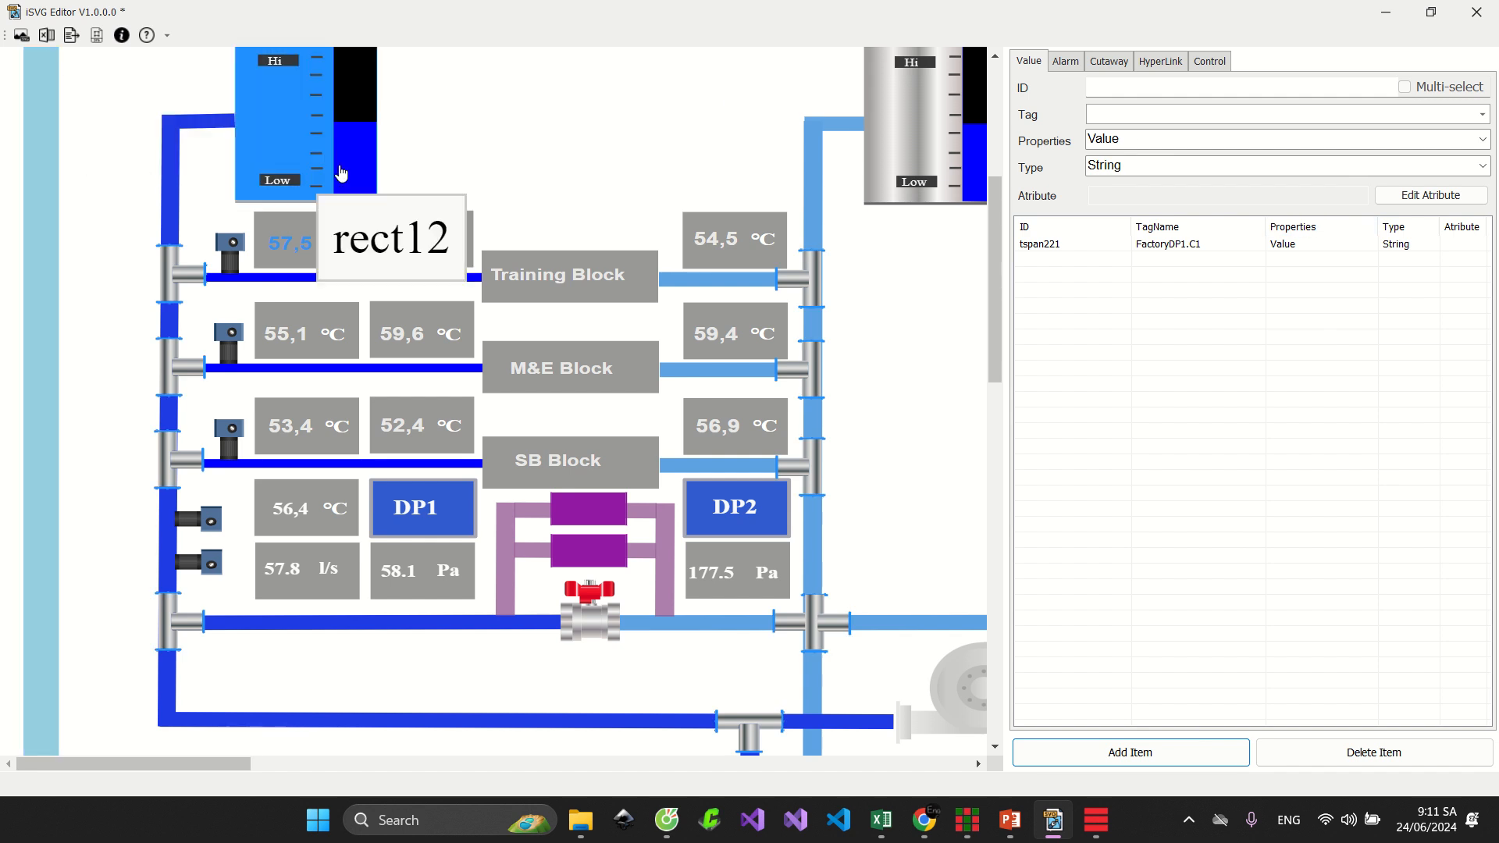
Compile the SVG with its binding and switch to the SVG Editor dialog of FastWeb Designer
click(72, 36)
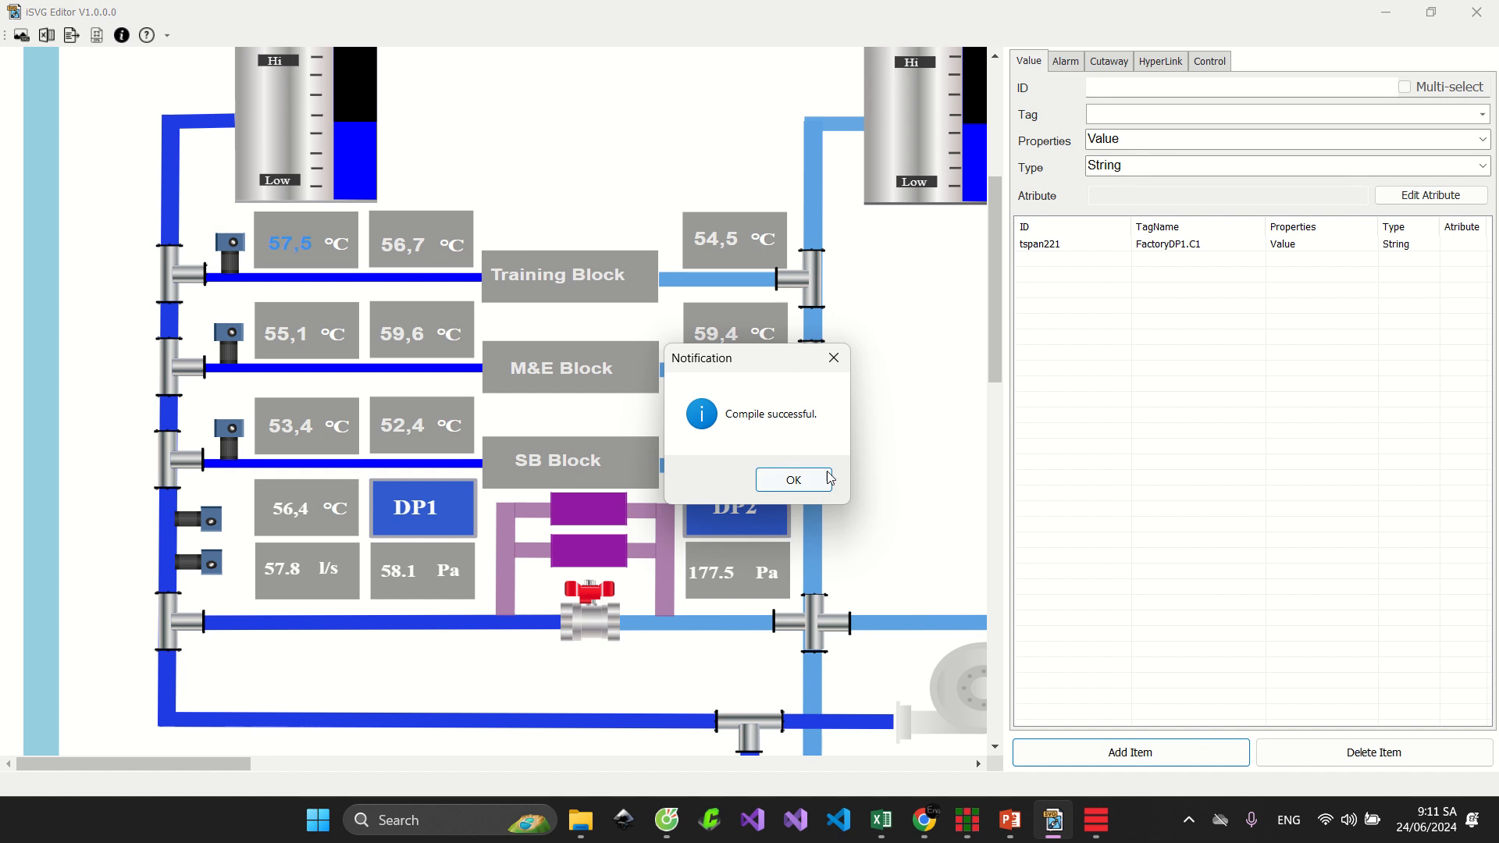
click(821, 476)
mouse_move(968, 820)
click(883, 726)
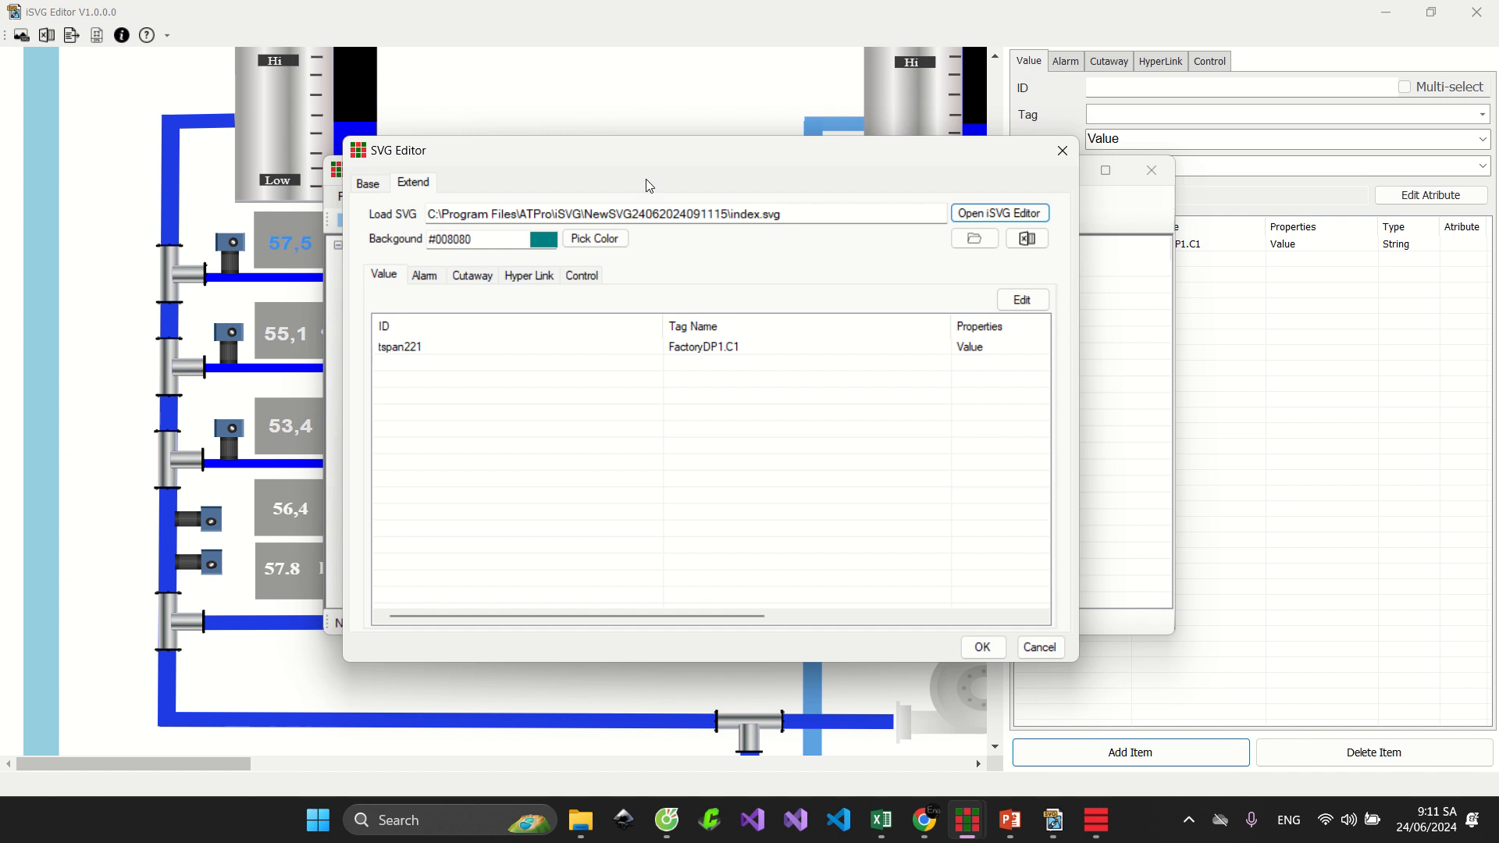
Check the loaded SVG path and the Value and Alarm binding lists of the component
drag(668, 151, 684, 228)
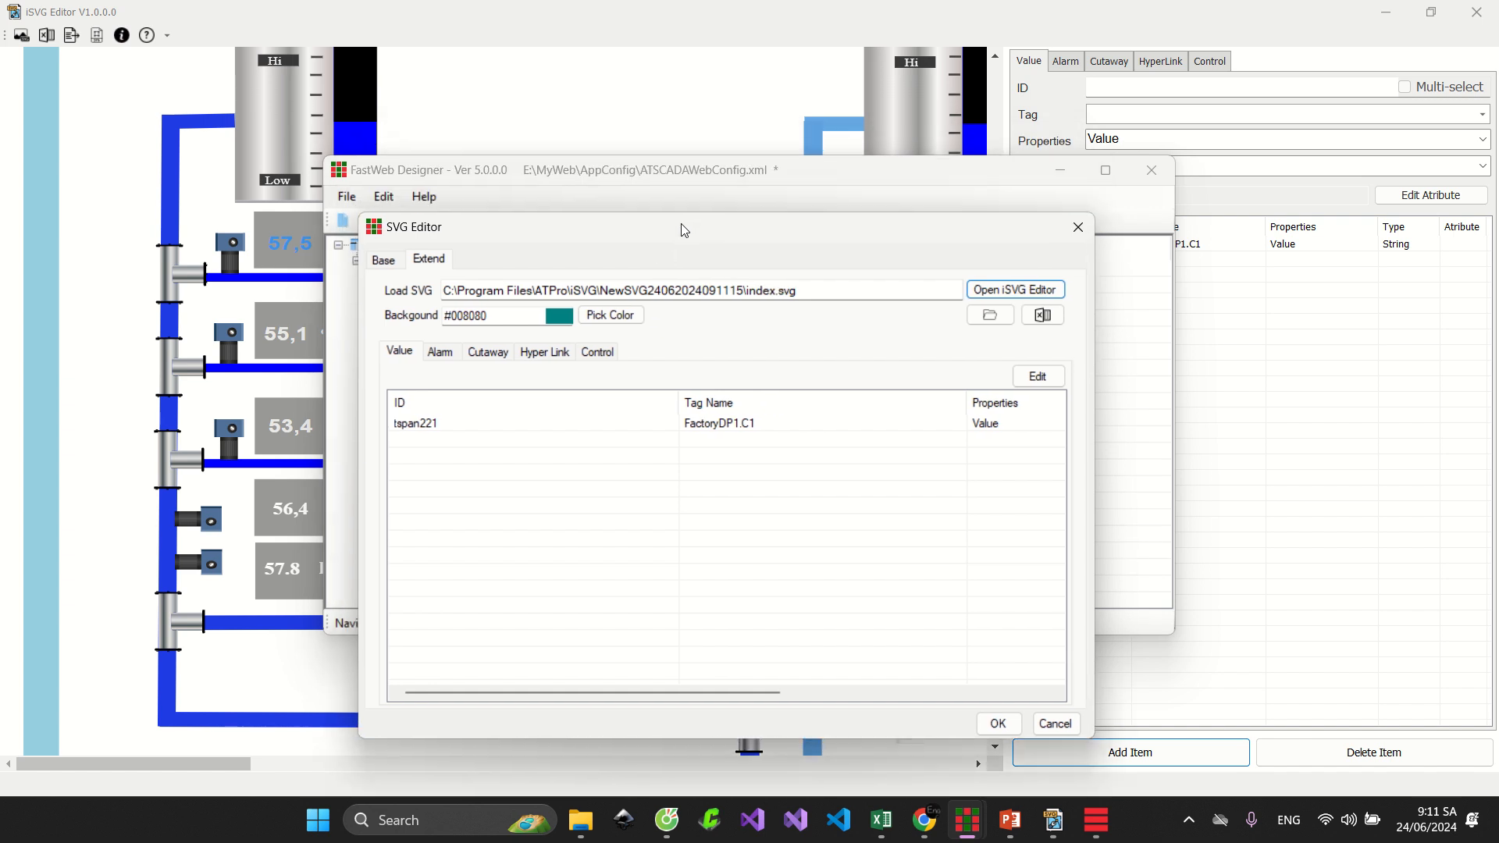
drag(808, 292, 447, 291)
click(476, 291)
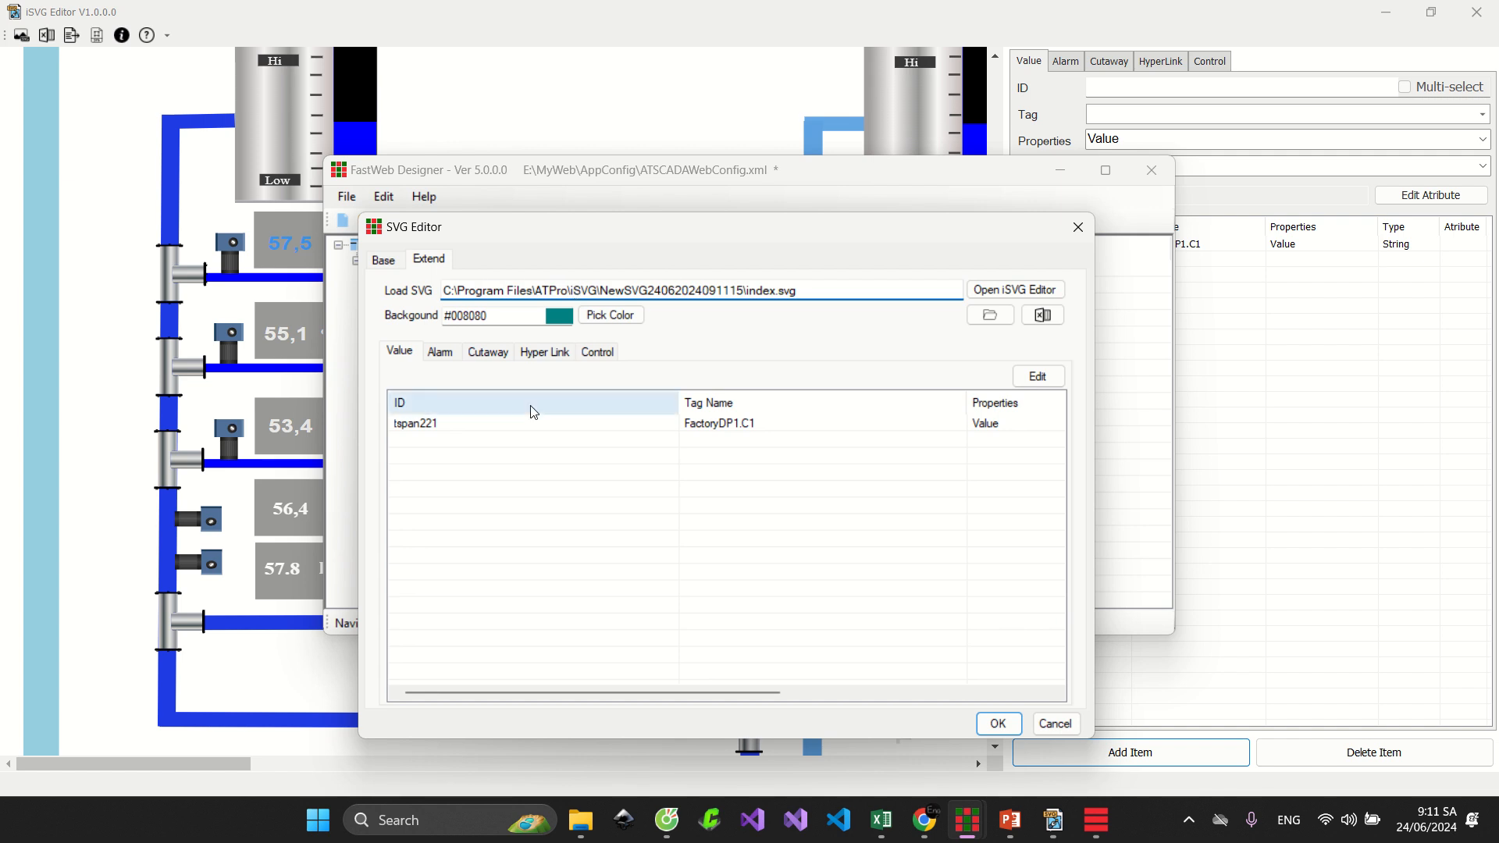
click(509, 427)
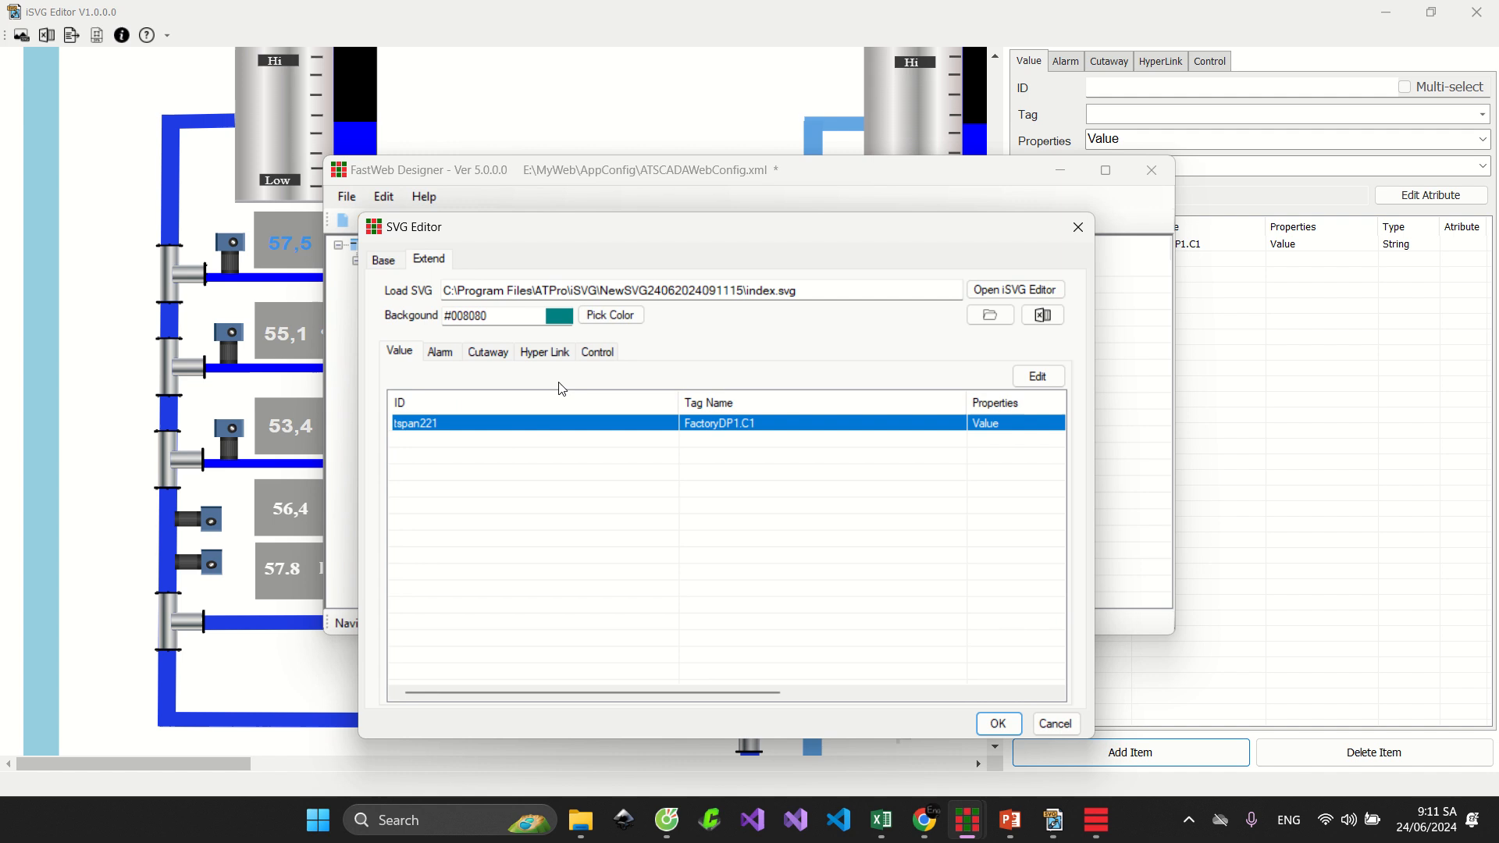
click(441, 352)
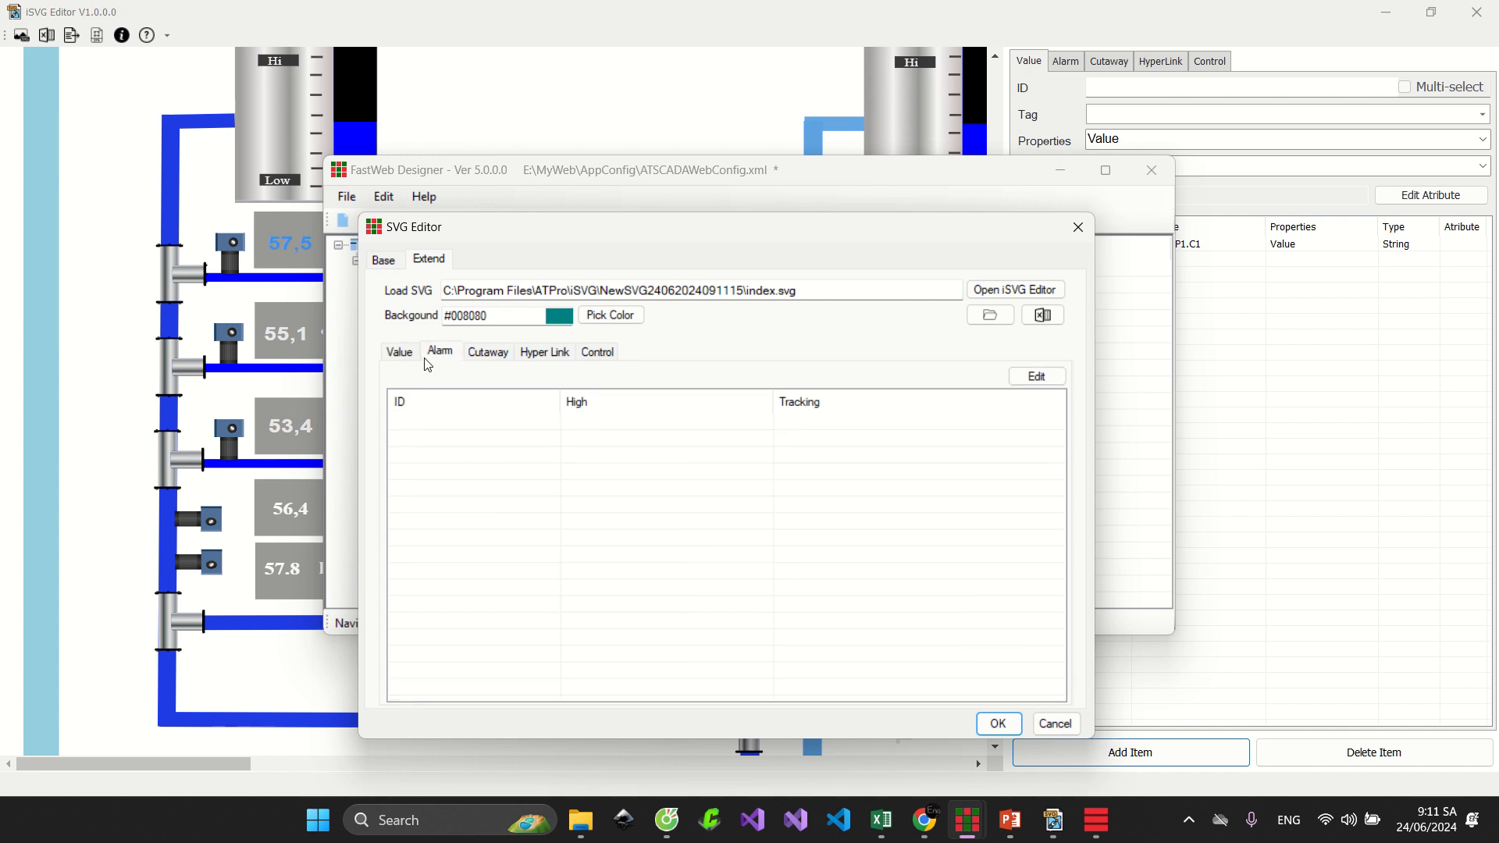
click(412, 356)
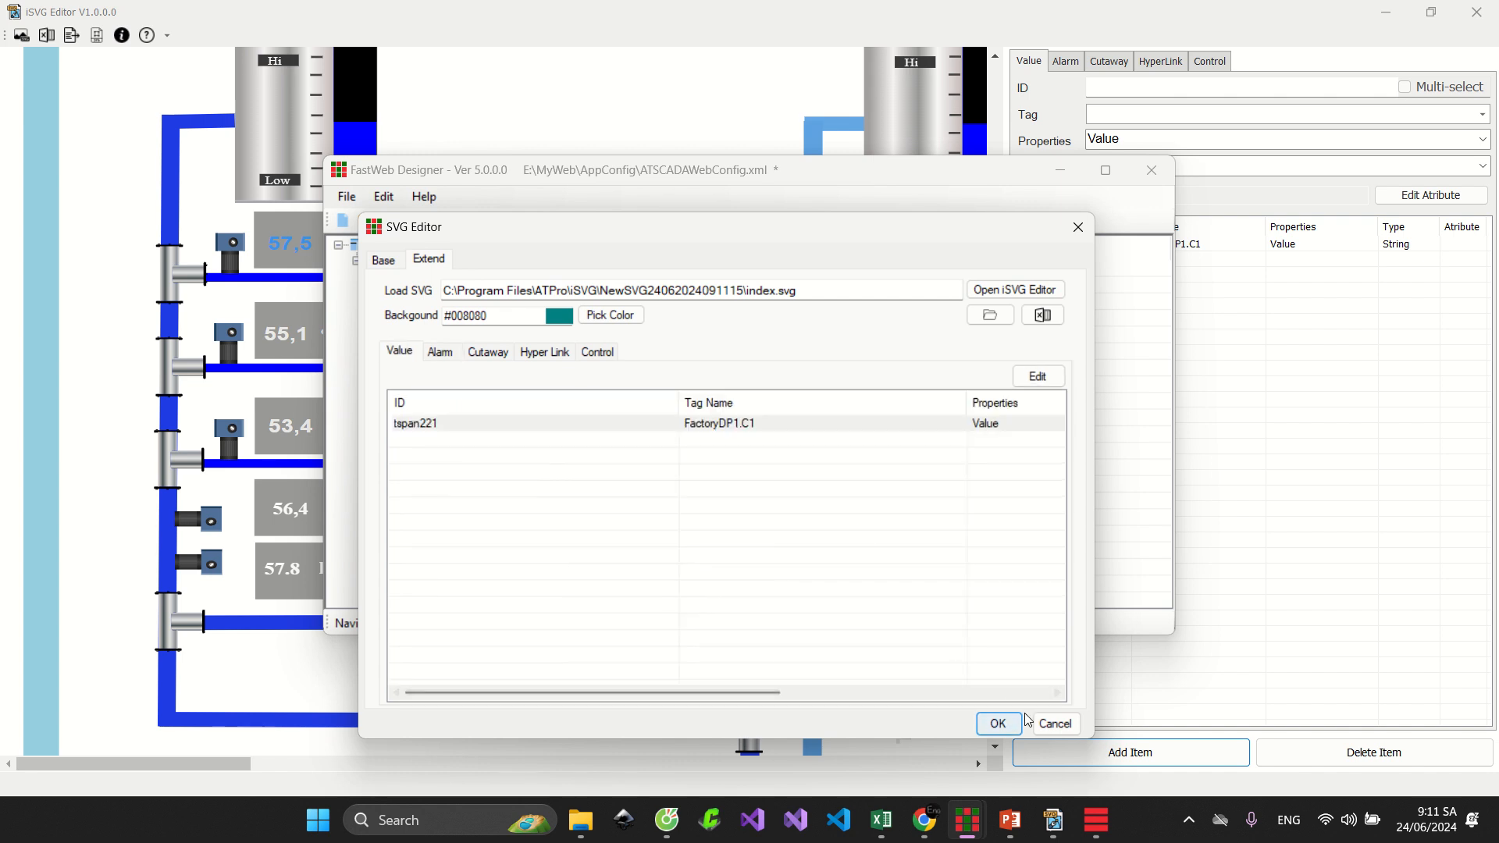
Accept the SVG component settings, then save and register the web project file
click(998, 725)
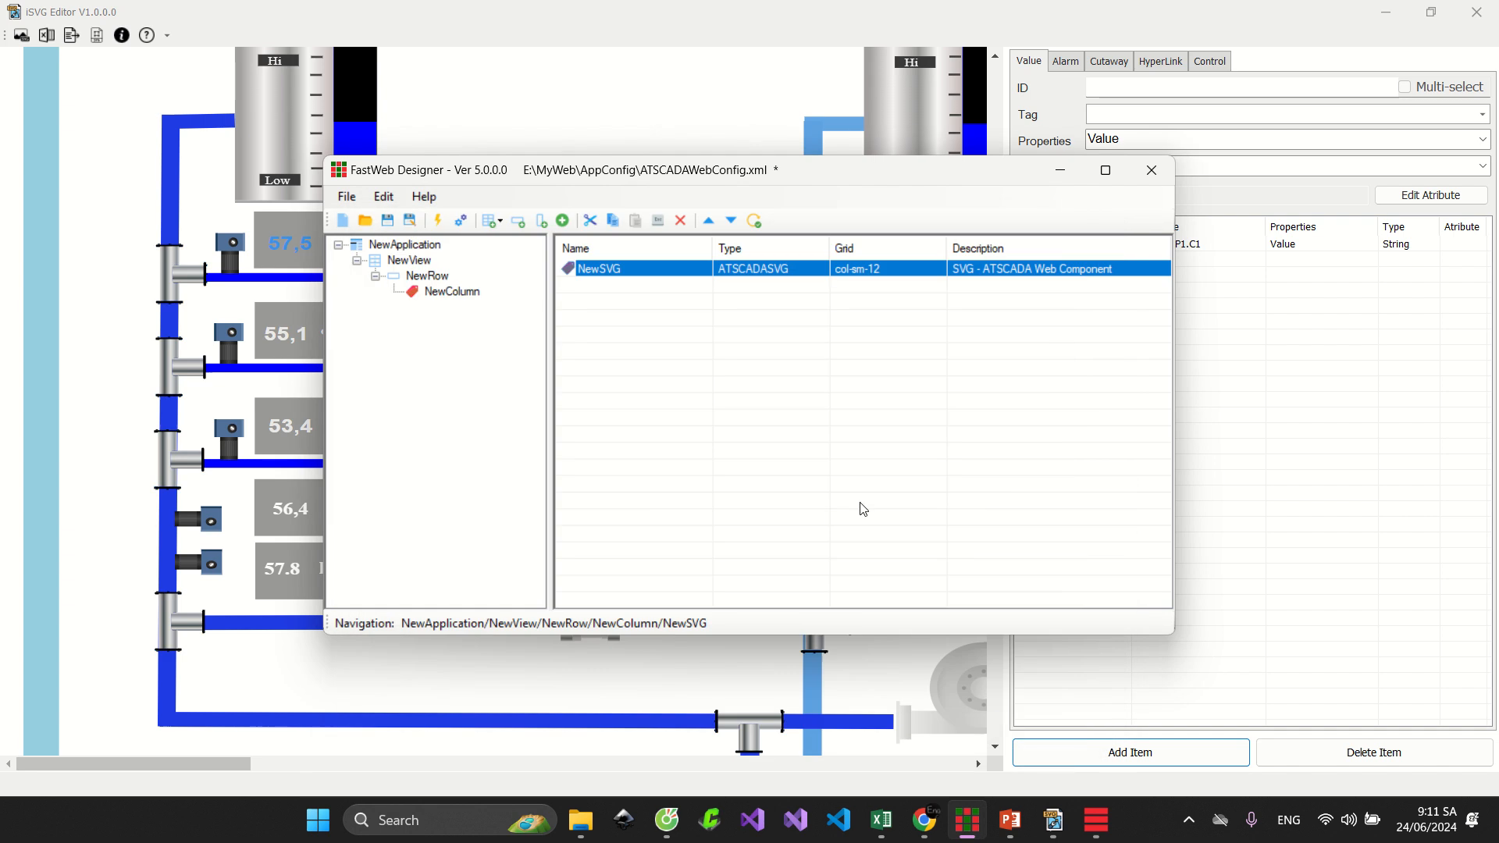
click(461, 221)
click(734, 478)
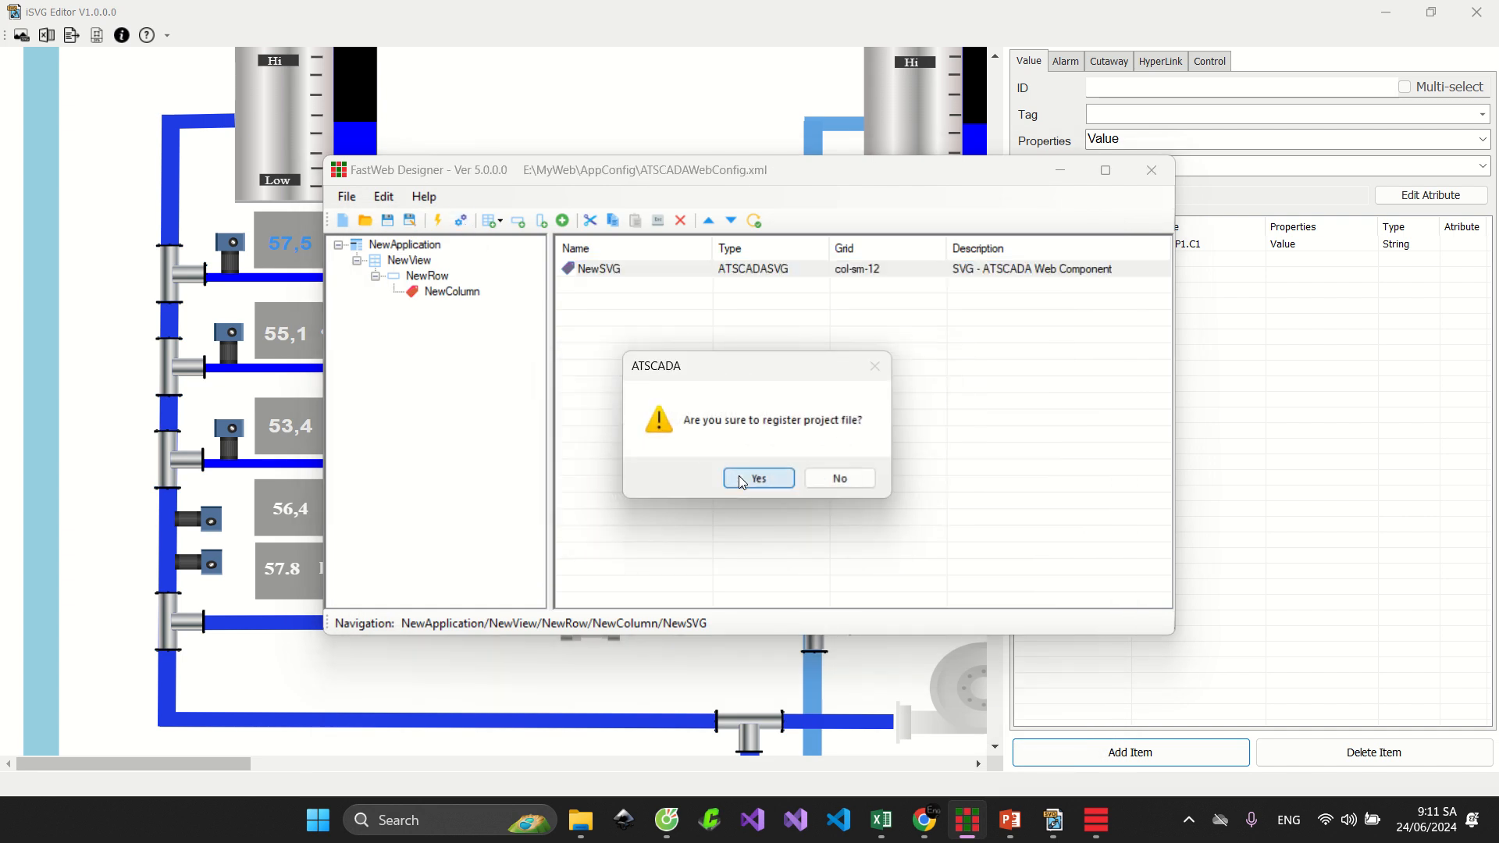
click(755, 478)
Switch to the ATSCADA page in Chrome, reload it and check the first temperature reading beneath the upper-left tank
click(925, 821)
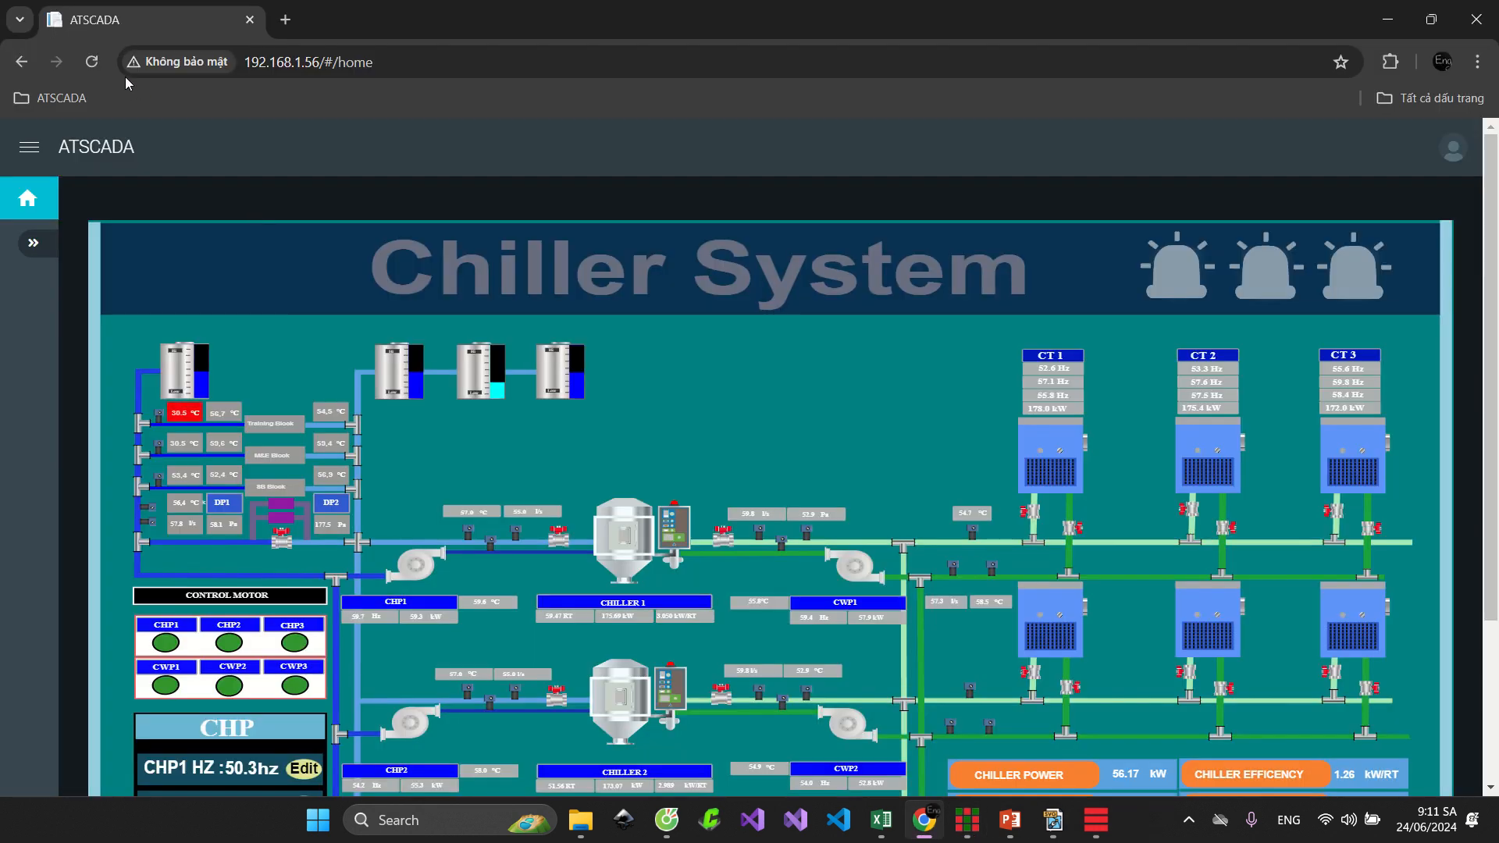
click(93, 62)
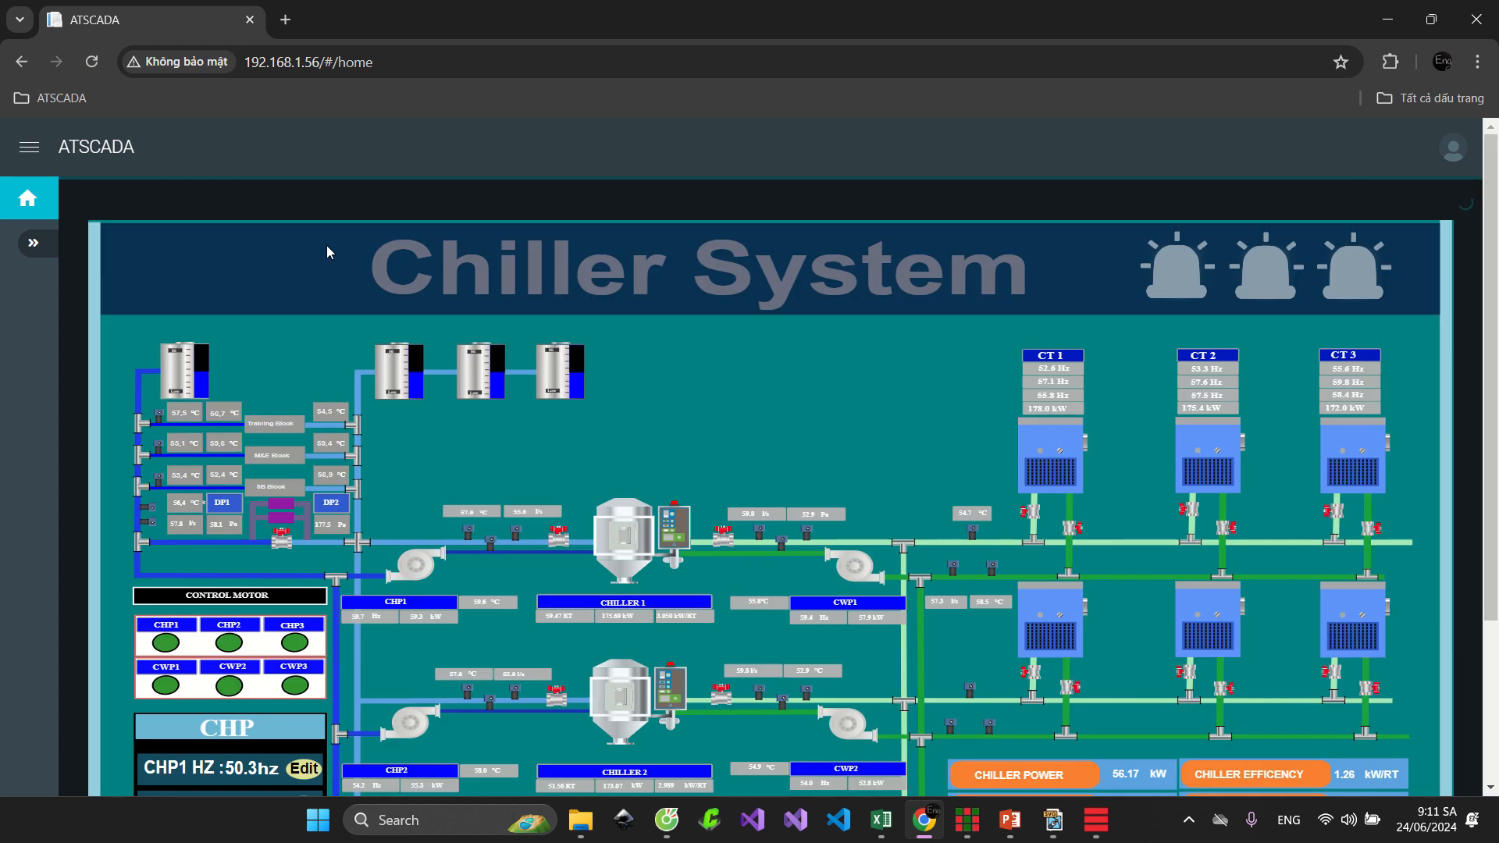
scroll(326, 245, down, 2)
scroll(171, 285, up, 1)
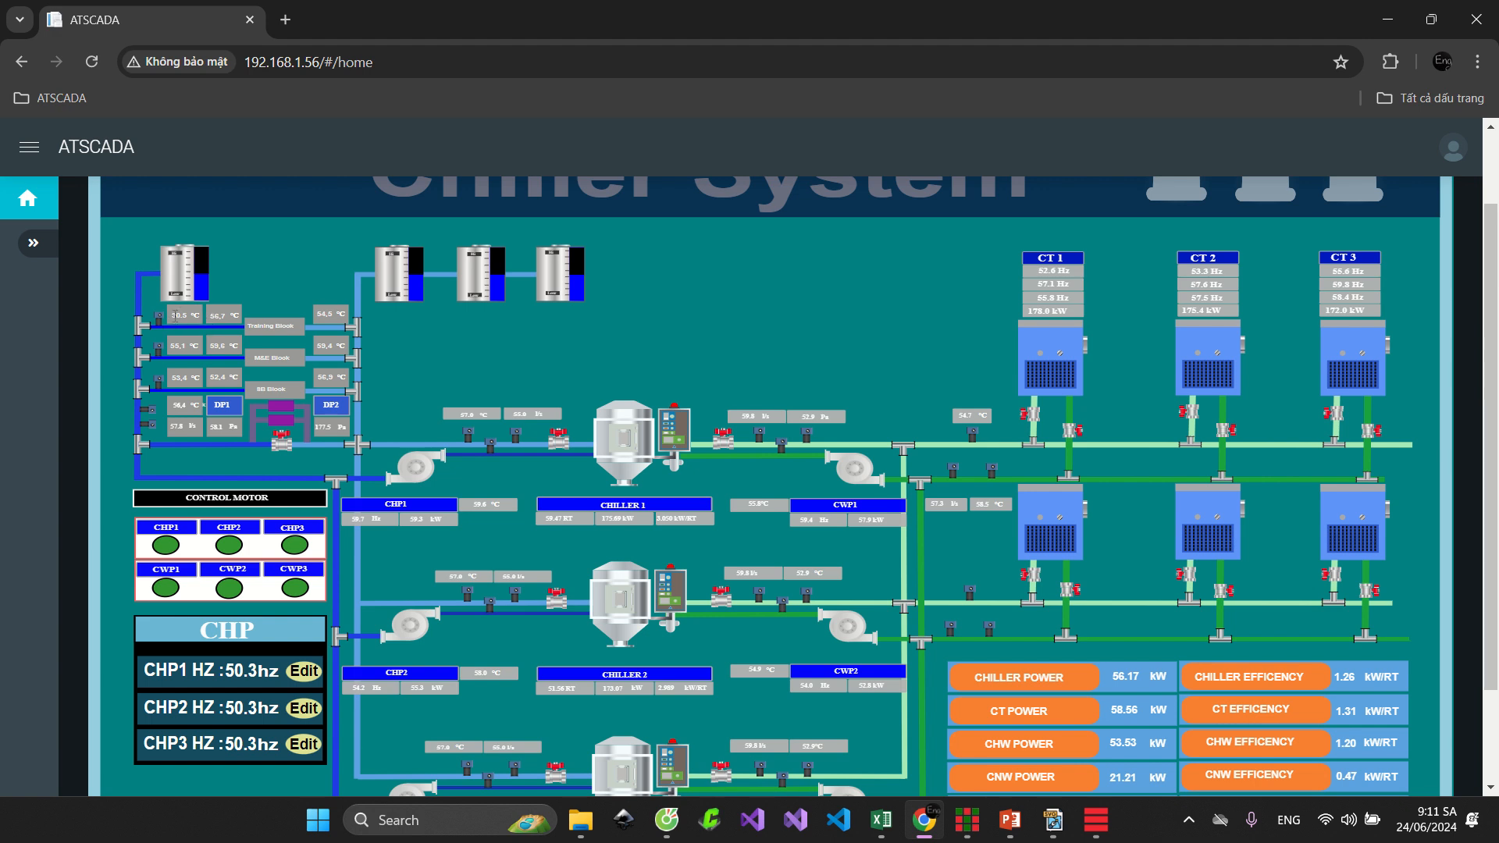
drag(174, 315, 196, 315)
click(197, 329)
Write the value 40 to tag Factory.DP1.C1 in ATDriver Server with the web page kept in view
click(1100, 821)
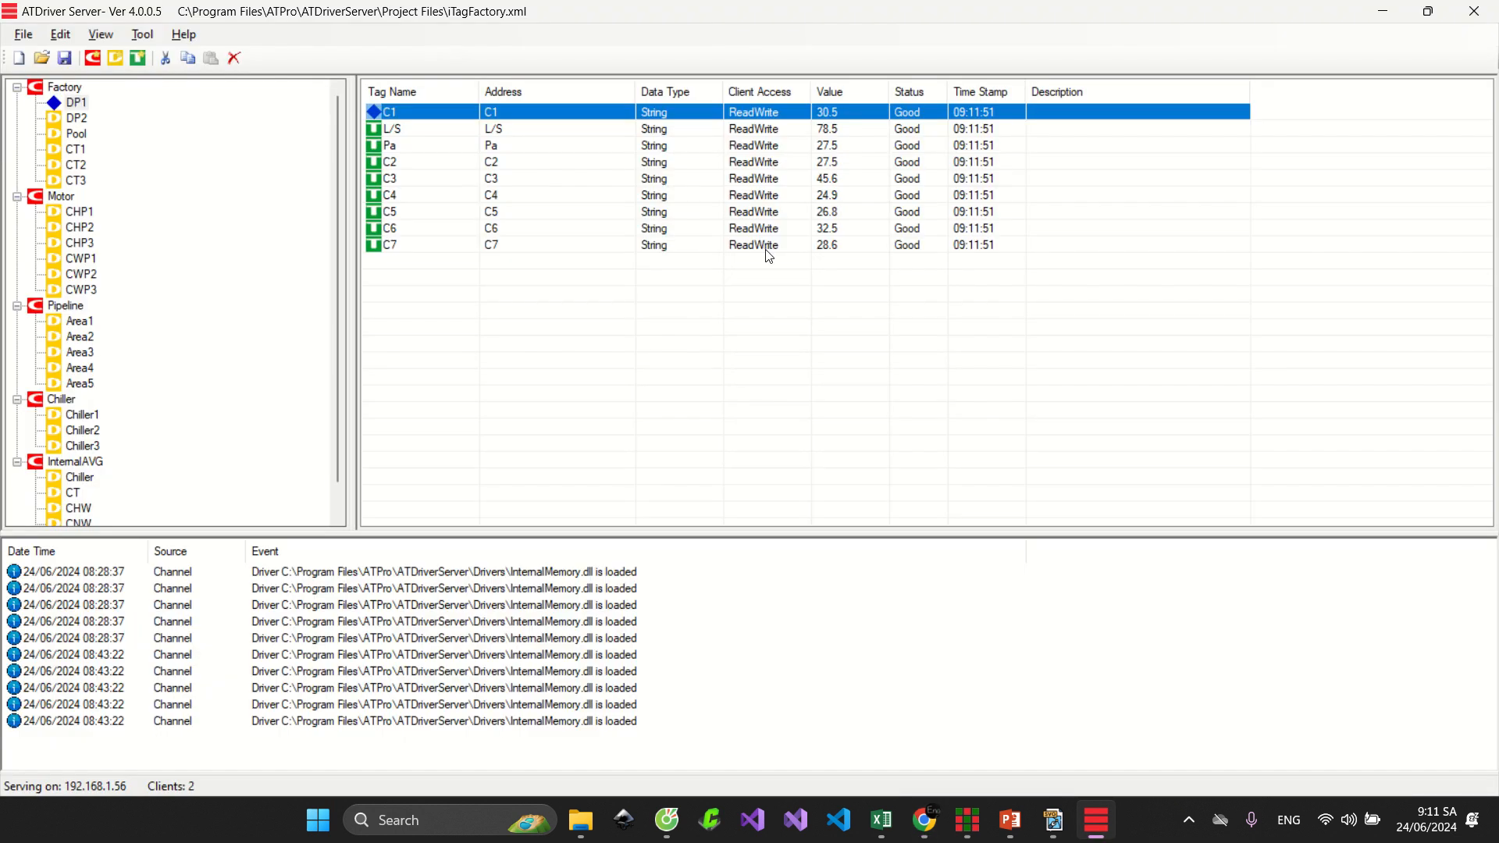
click(1428, 13)
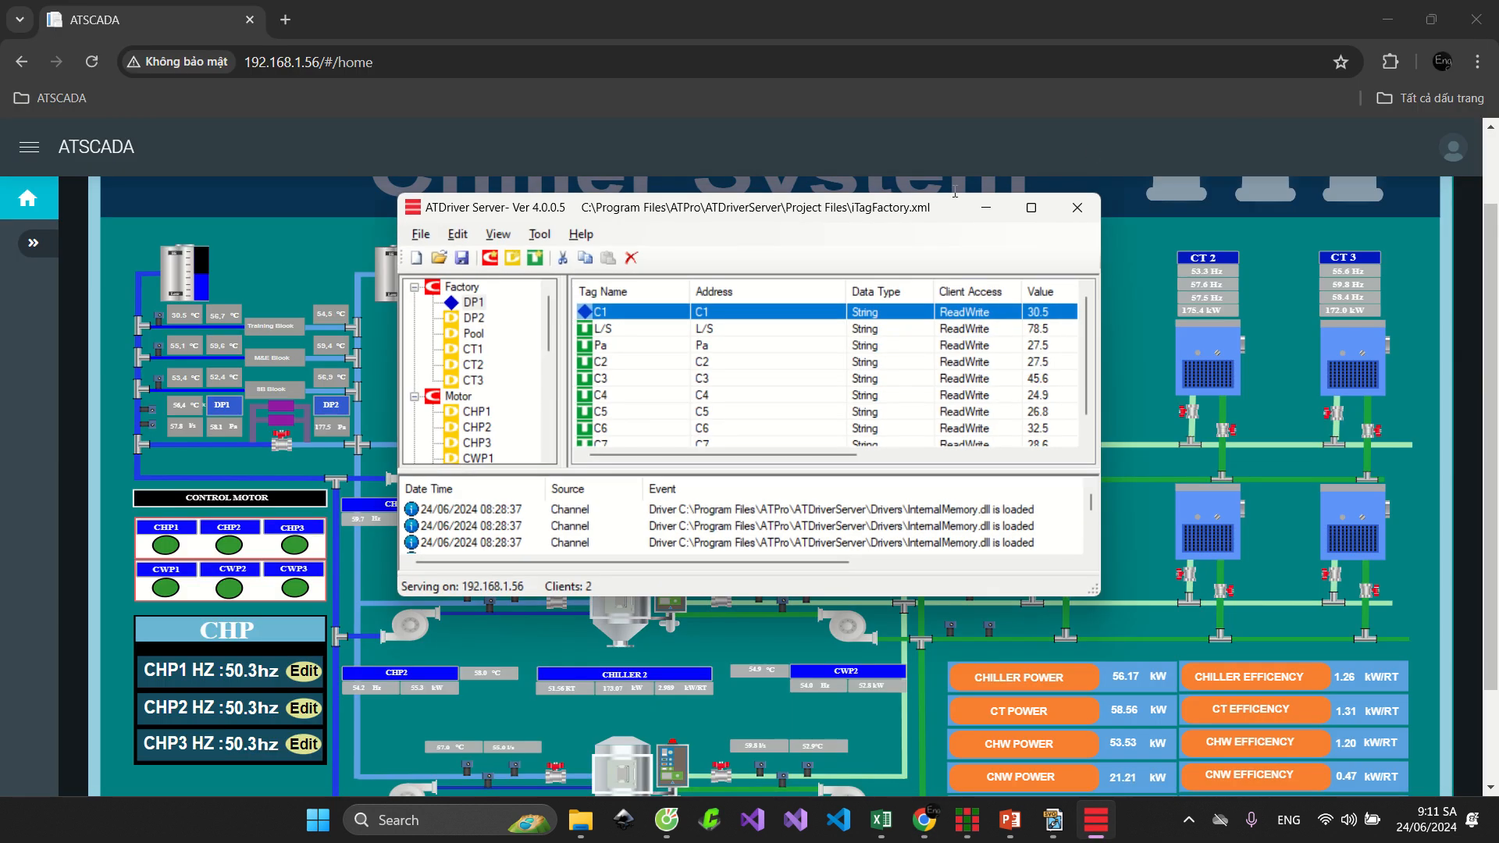
drag(875, 215, 965, 244)
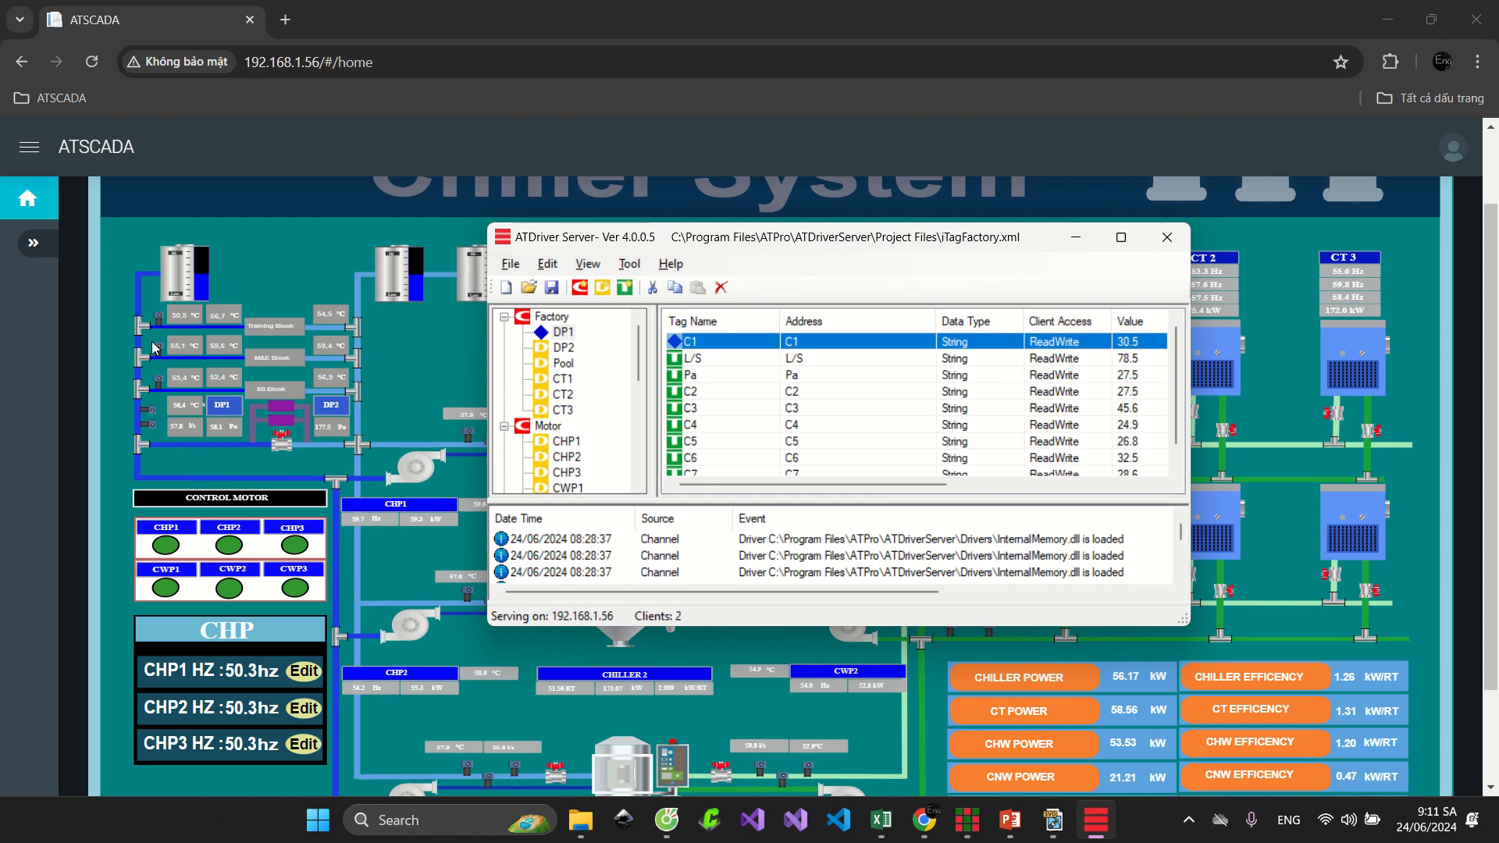
right_click(1059, 348)
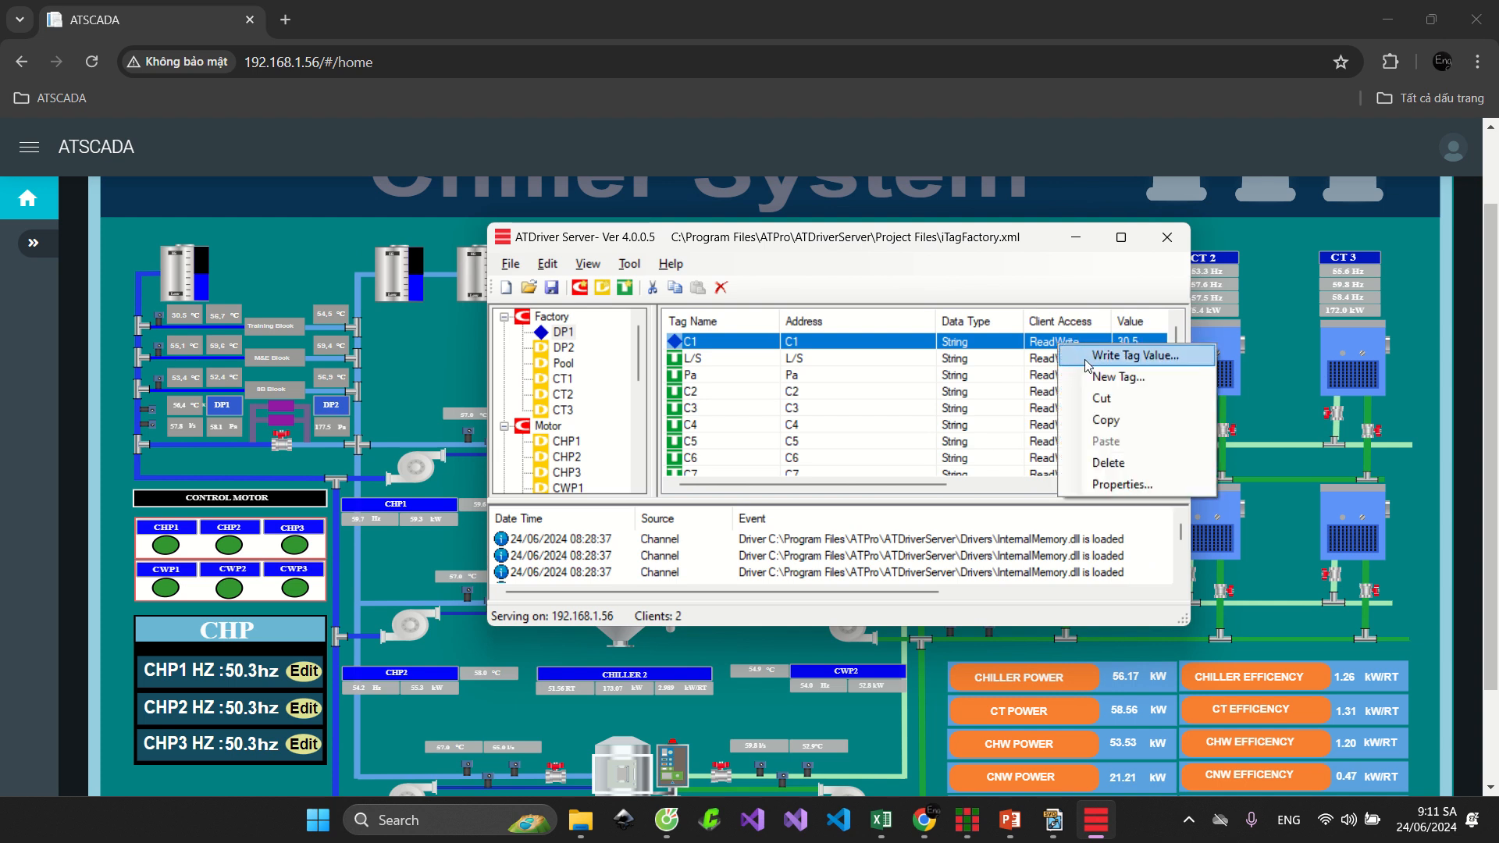
click(1089, 366)
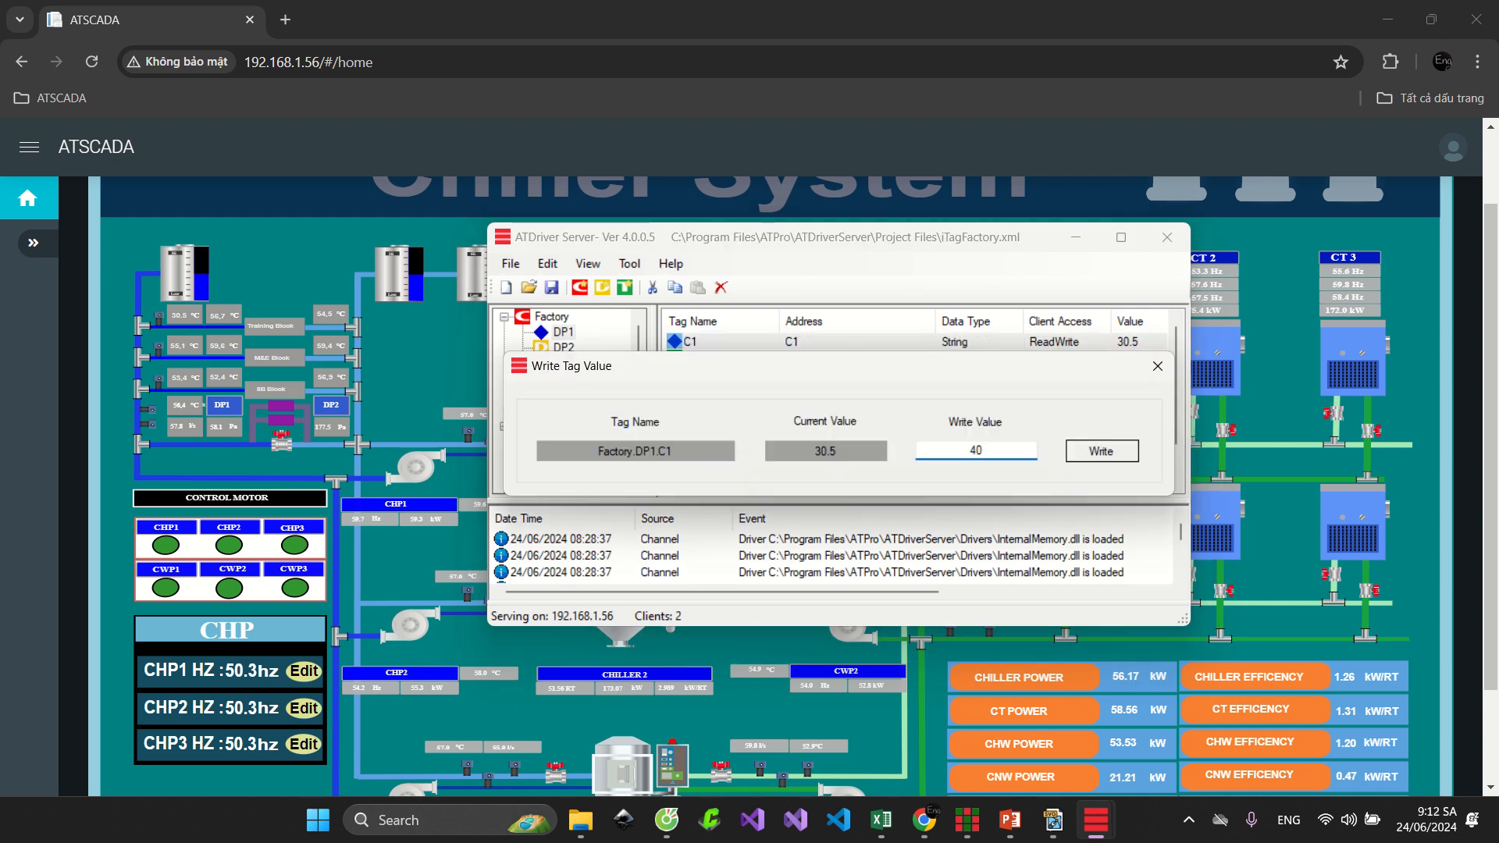
text(40)
key(Return)
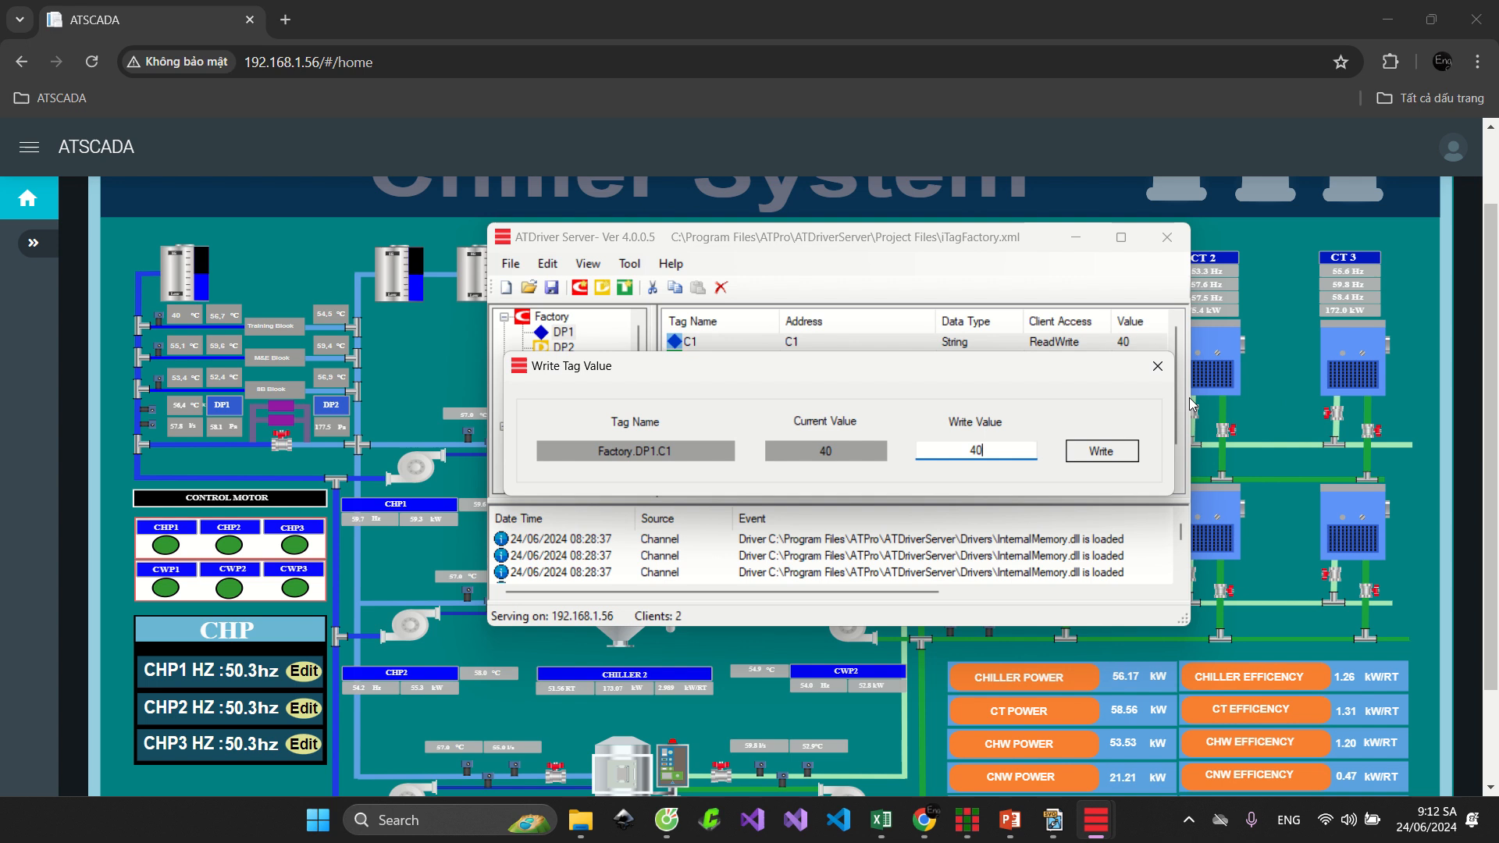
click(1162, 372)
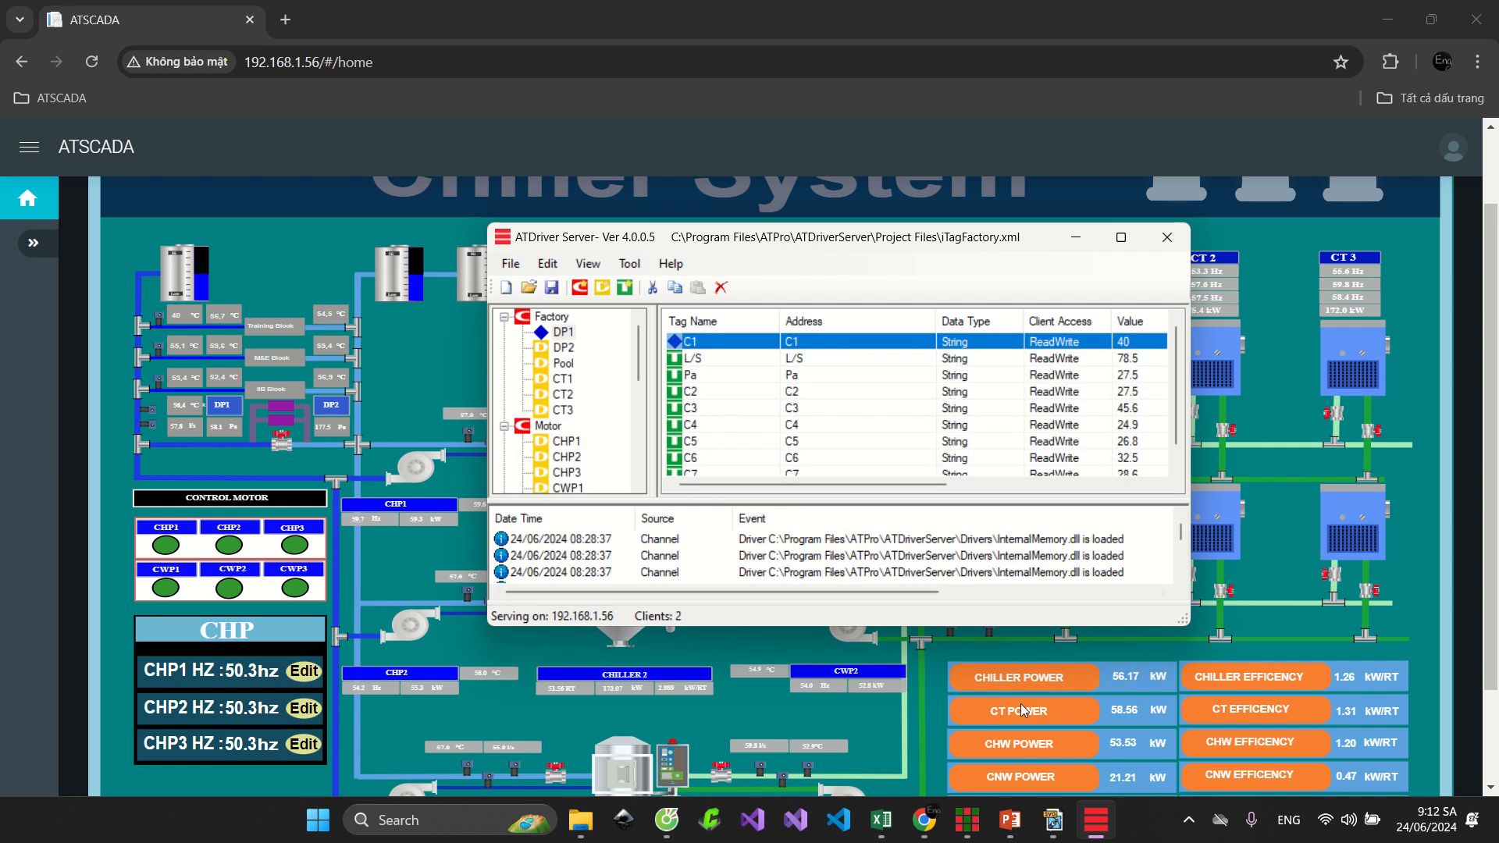
Switch to FastWeb Designer and open the extended settings of the NewSVG component
click(980, 824)
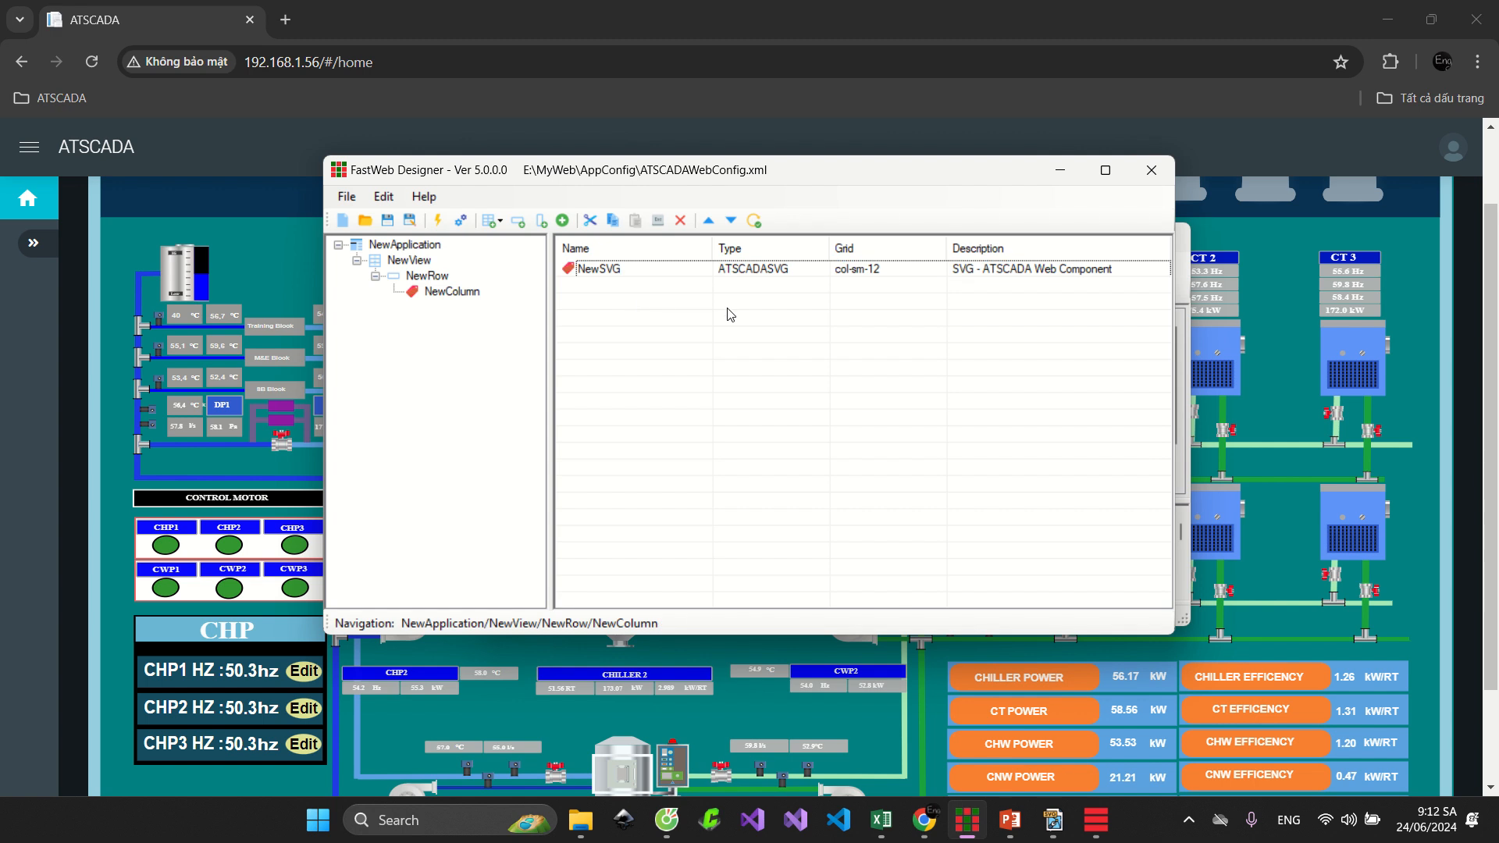
click(707, 271)
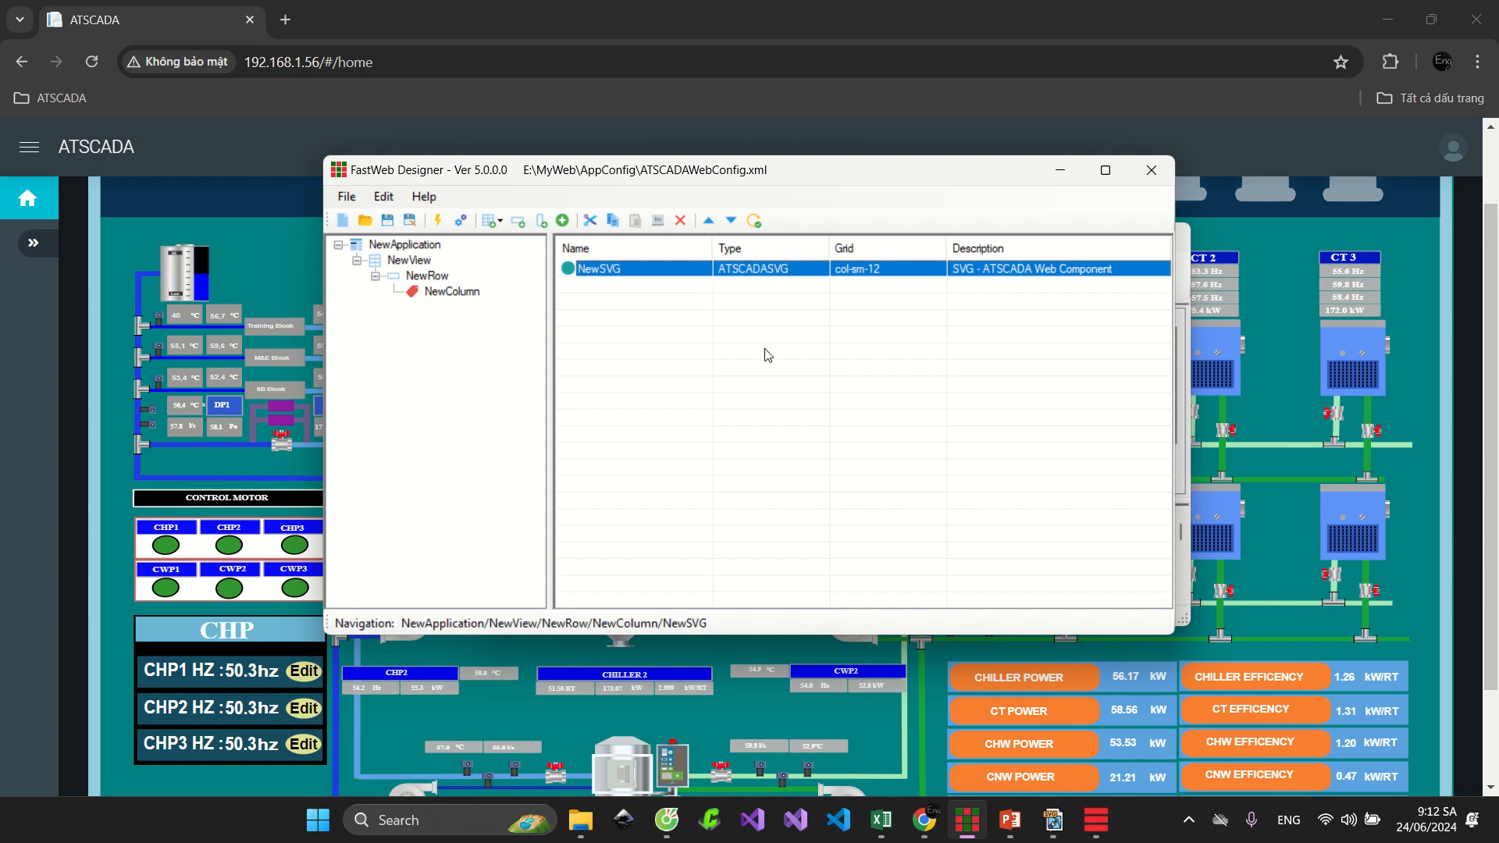
click(712, 342)
double_click(612, 280)
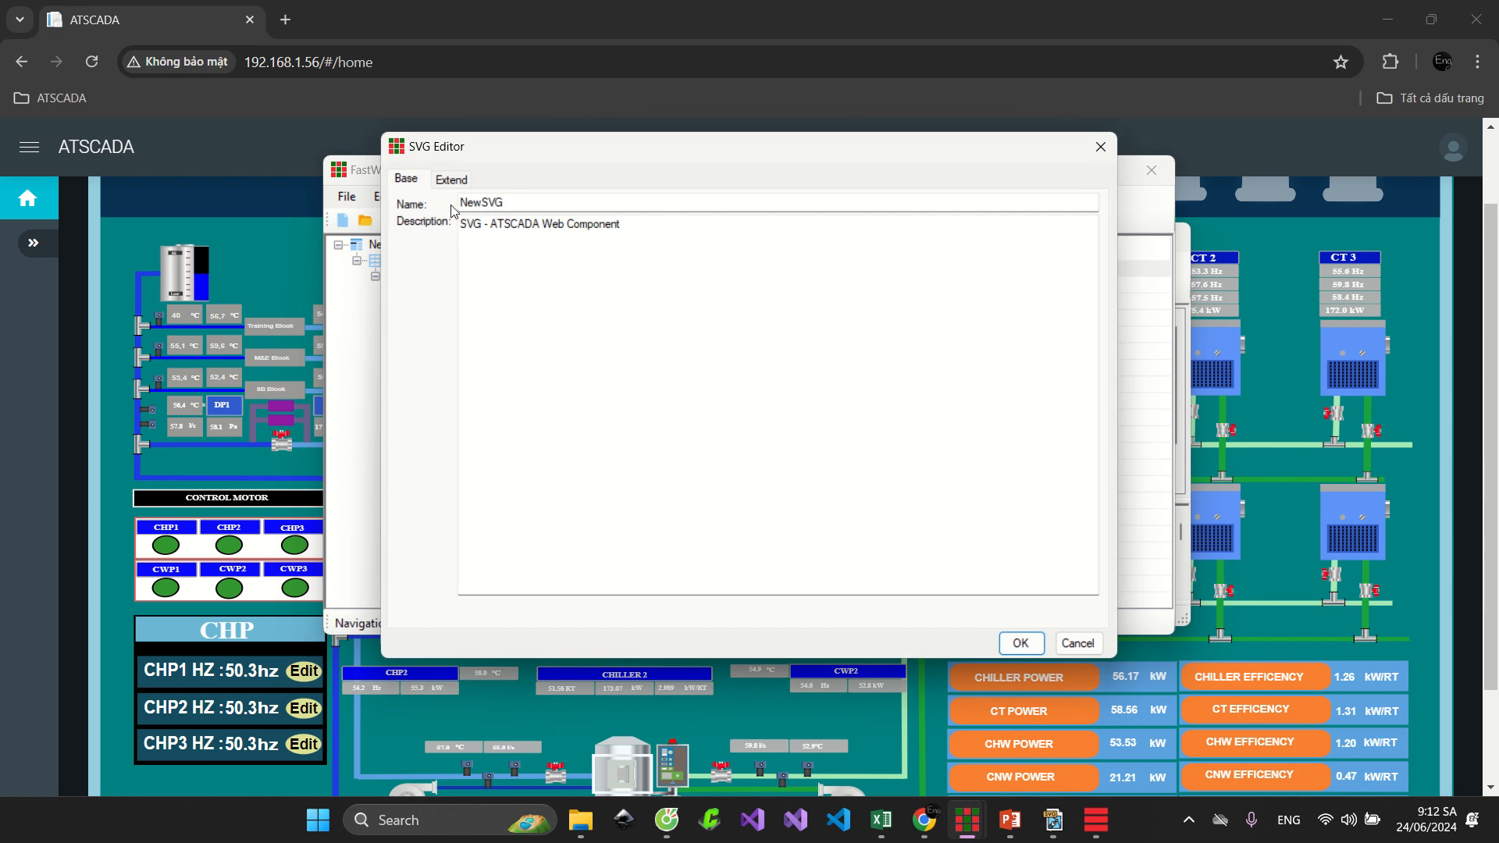
click(451, 179)
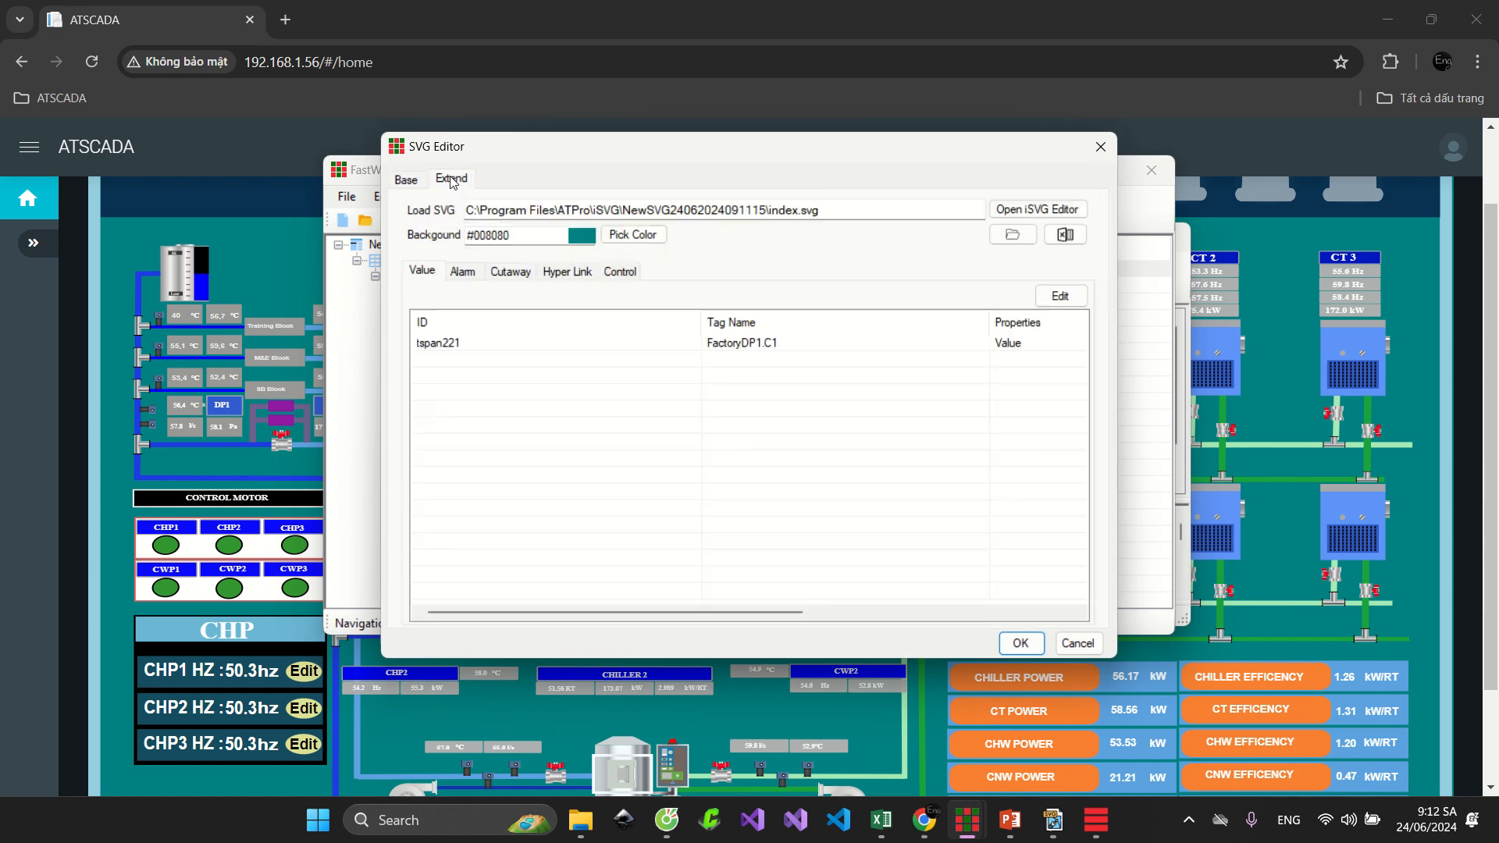
Switch to iSVG Editor, select the CONNECTED text beside CHP1 in the STATUS table, and set its property to Status
click(1053, 820)
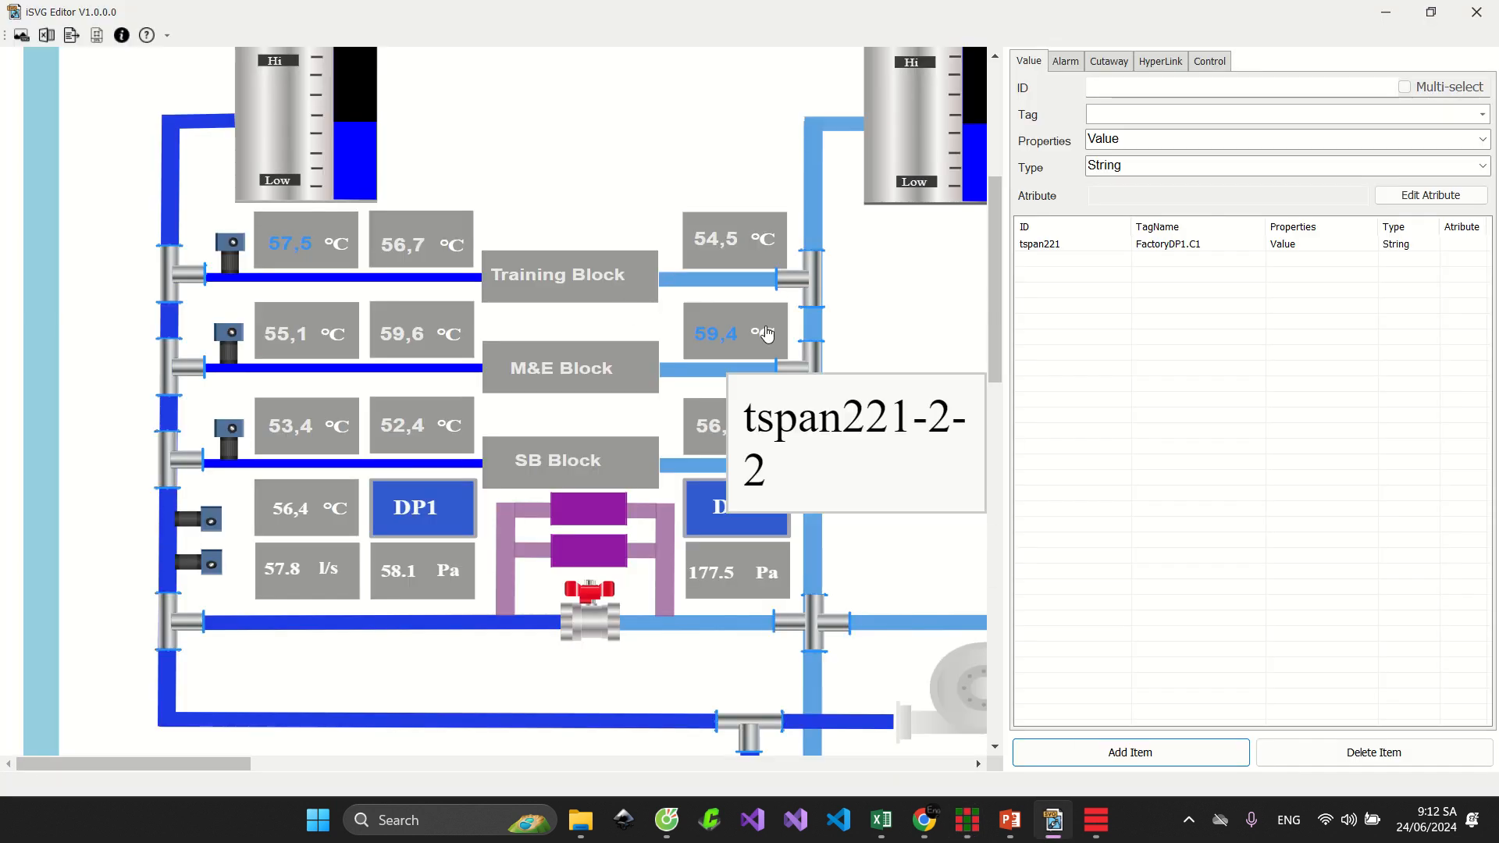
click(602, 205)
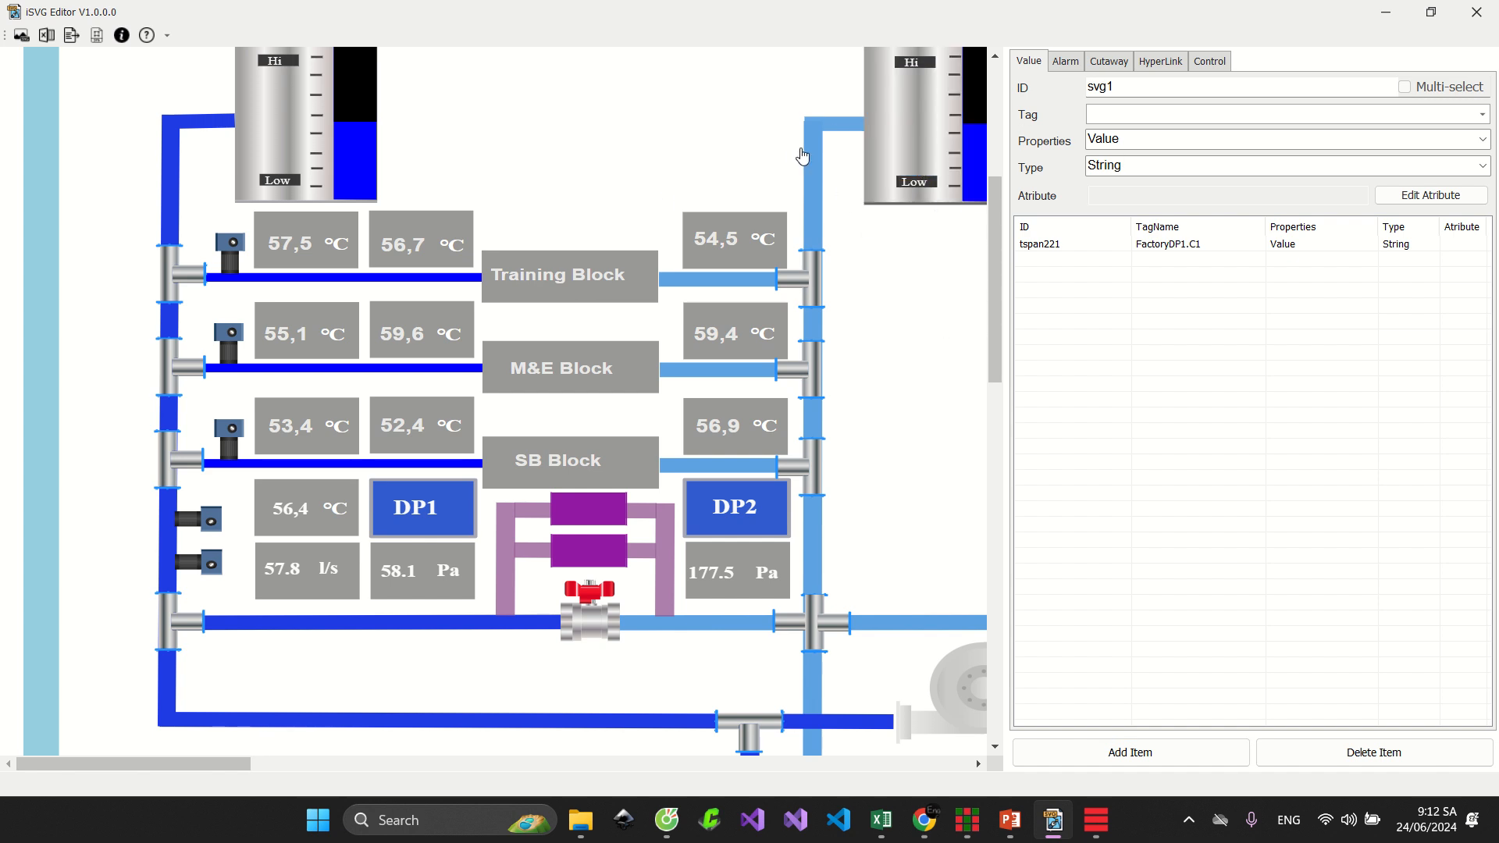
scroll(816, 217, down, 1)
scroll(816, 217, down, 10)
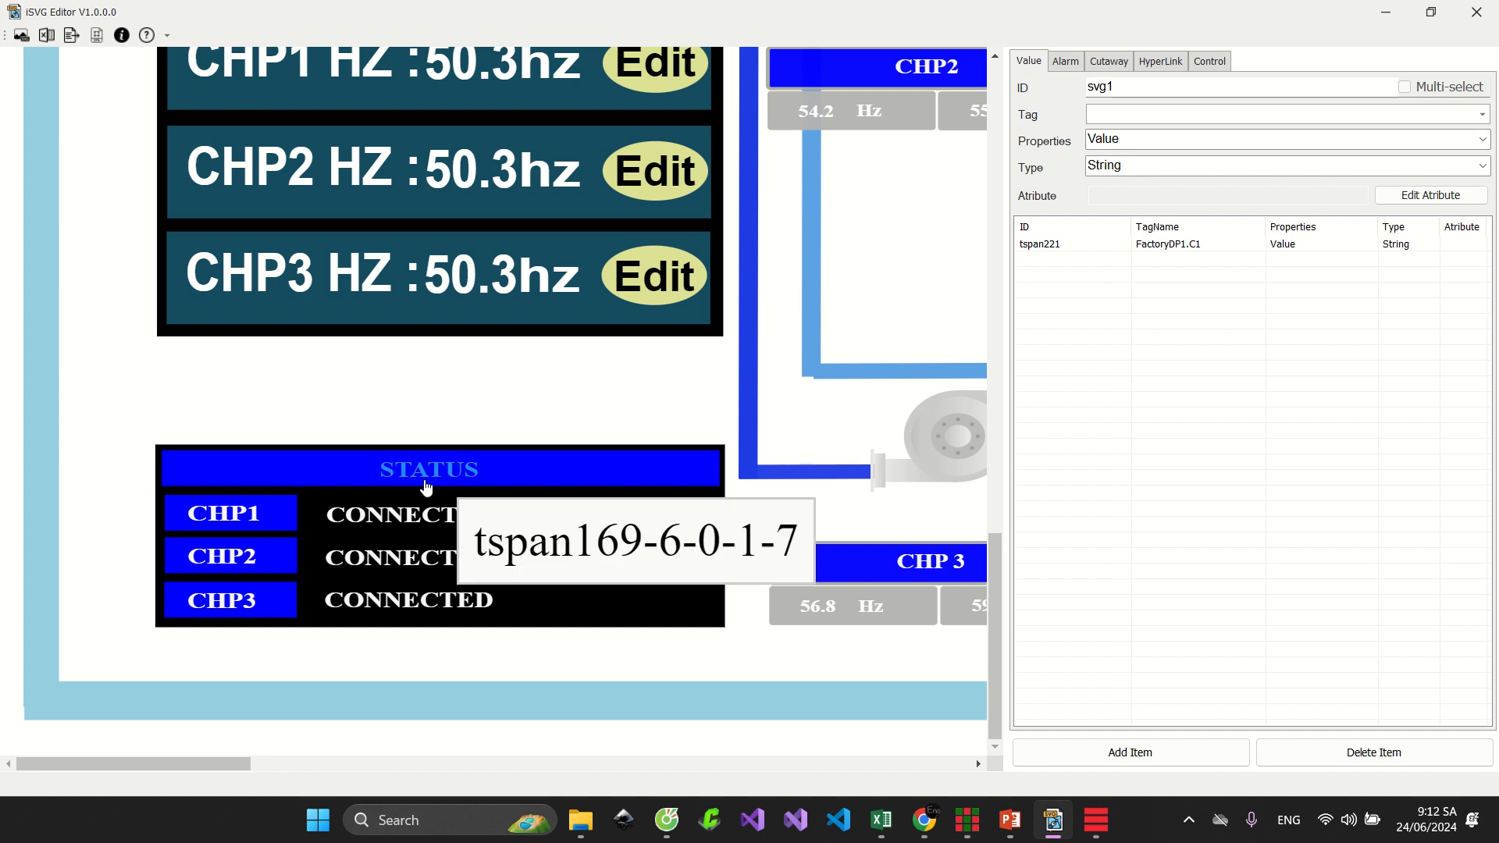
click(423, 521)
click(1482, 139)
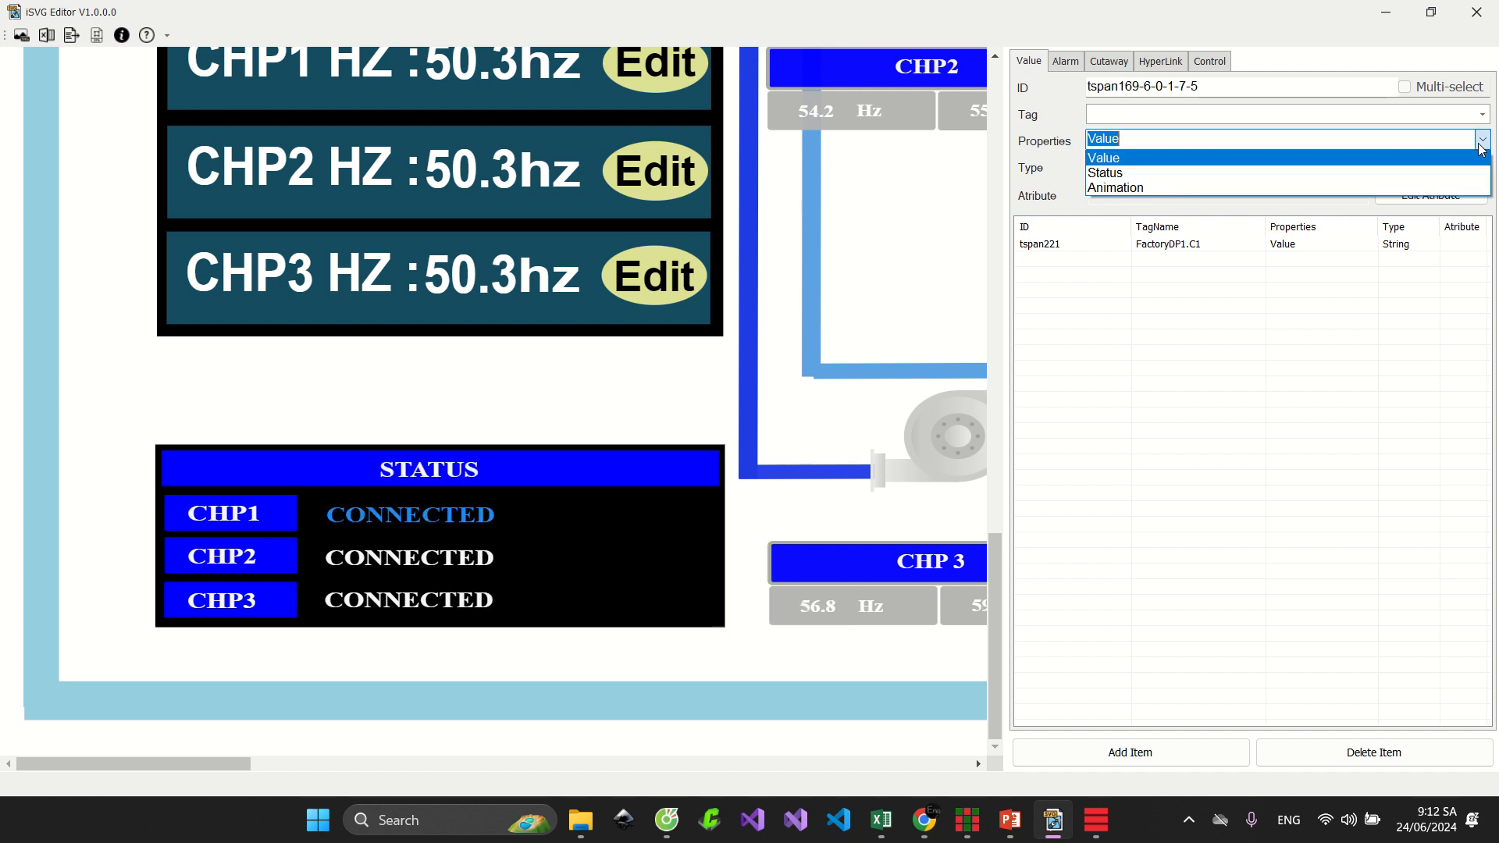
click(1457, 173)
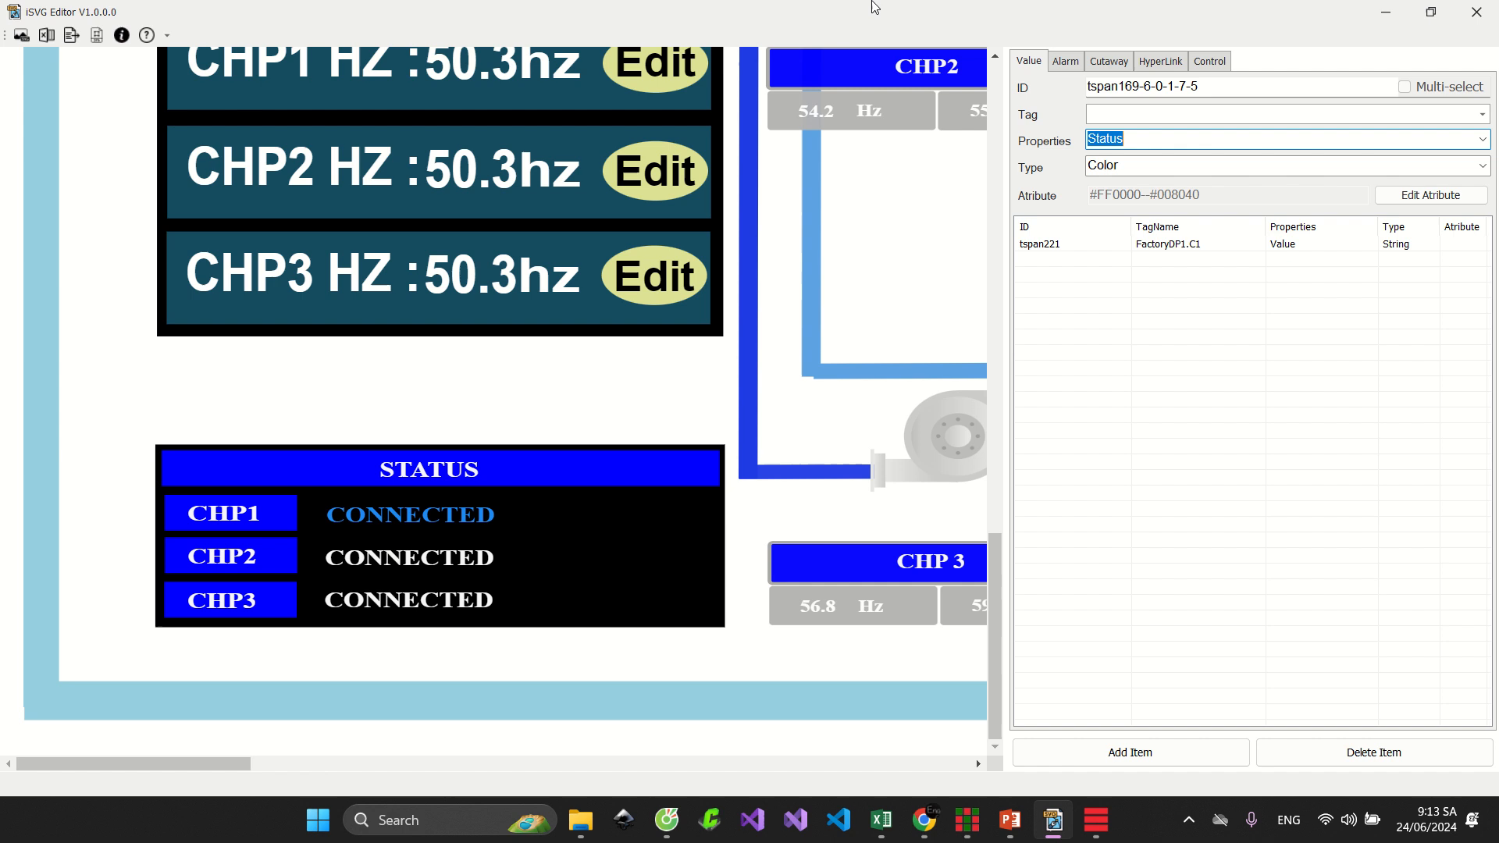
Assign tag FactoryDP1.C1 to the CHP1 CONNECTED text and set its status type to Text
click(1482, 114)
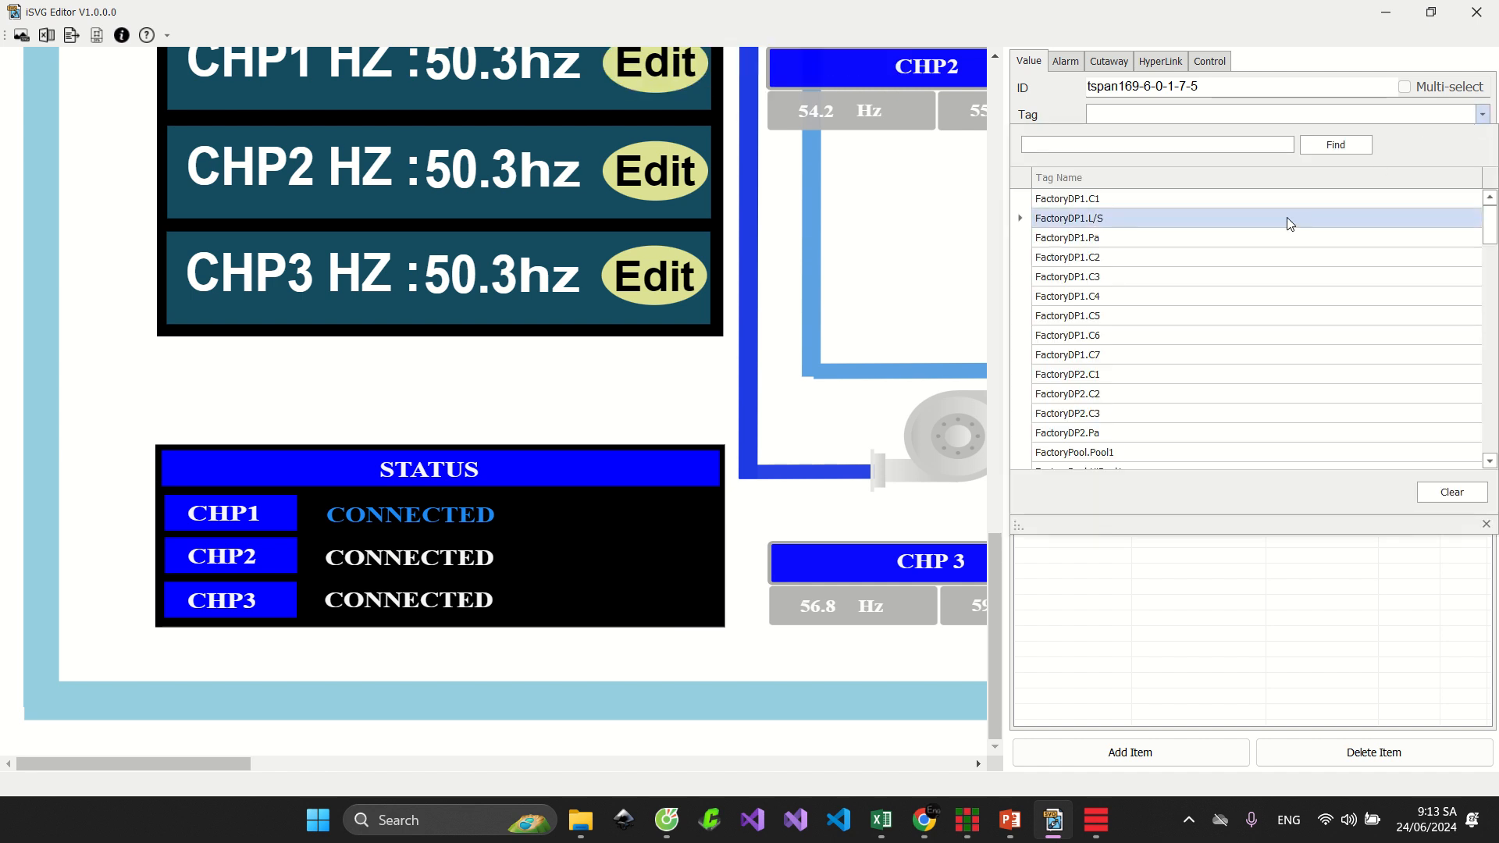
click(1188, 200)
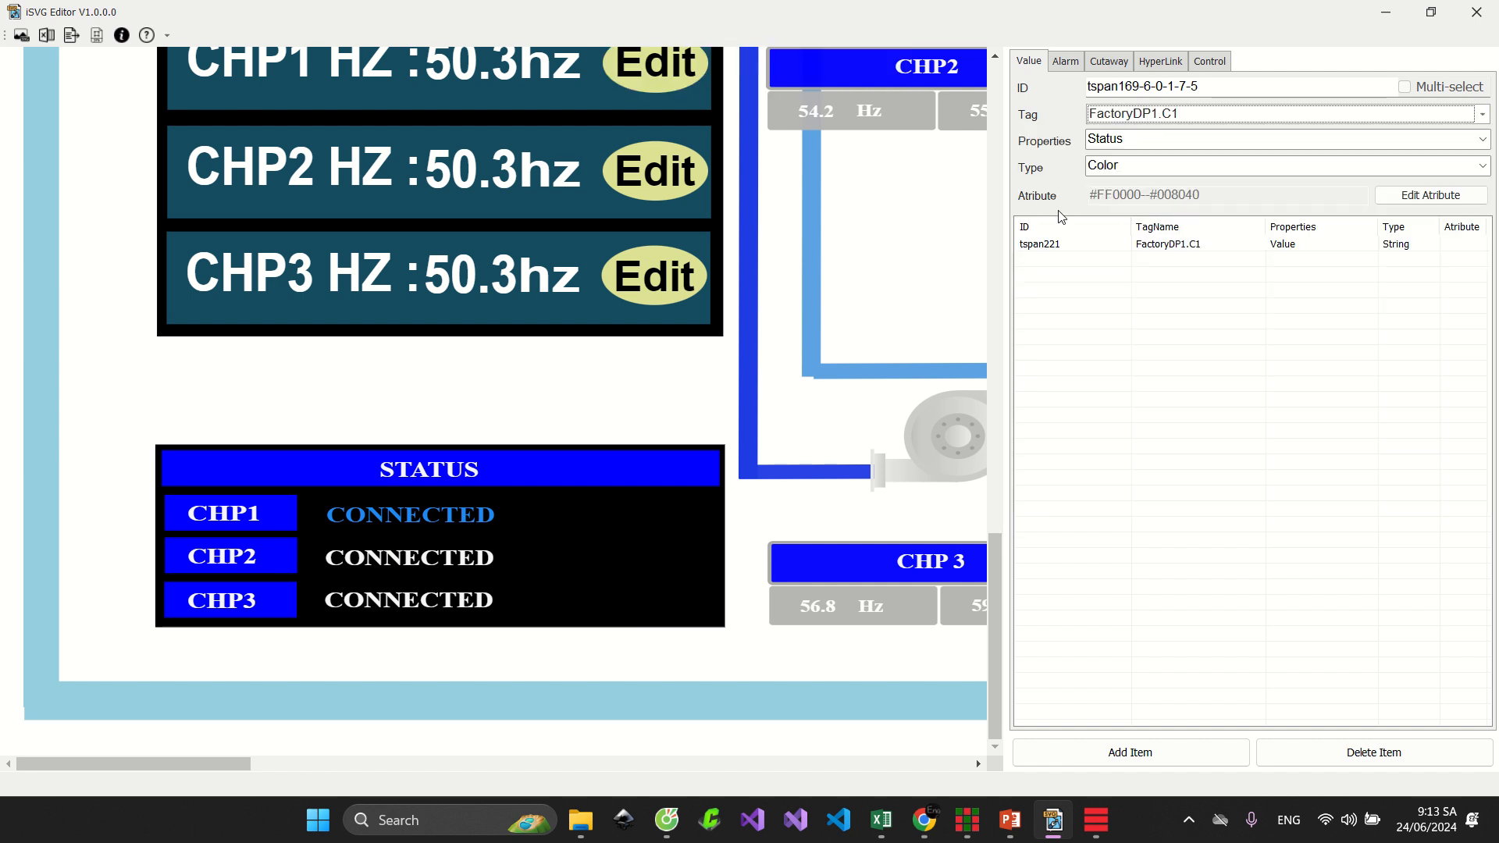
click(1482, 166)
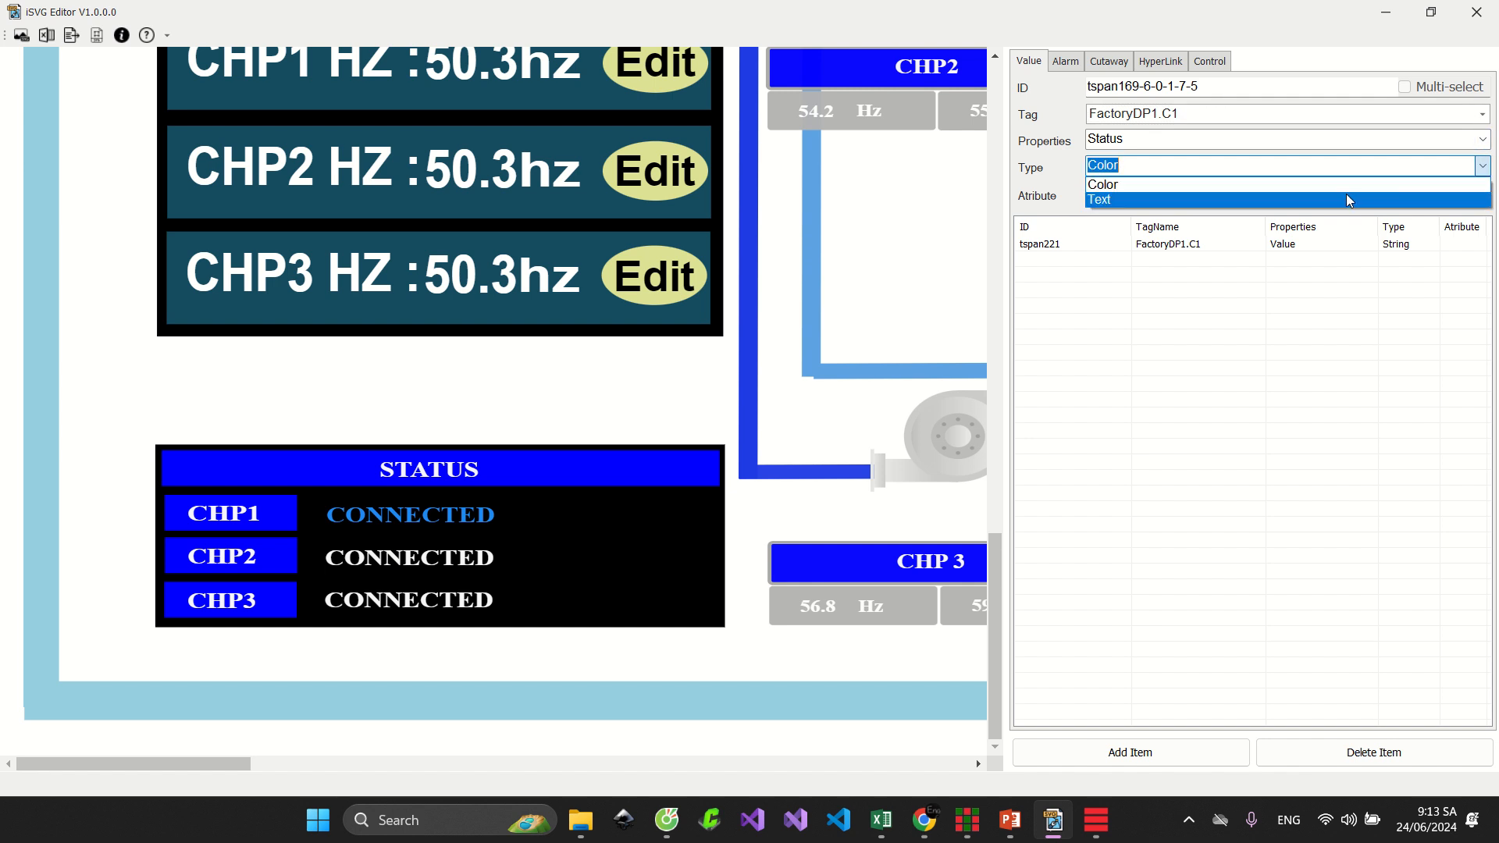
click(1355, 199)
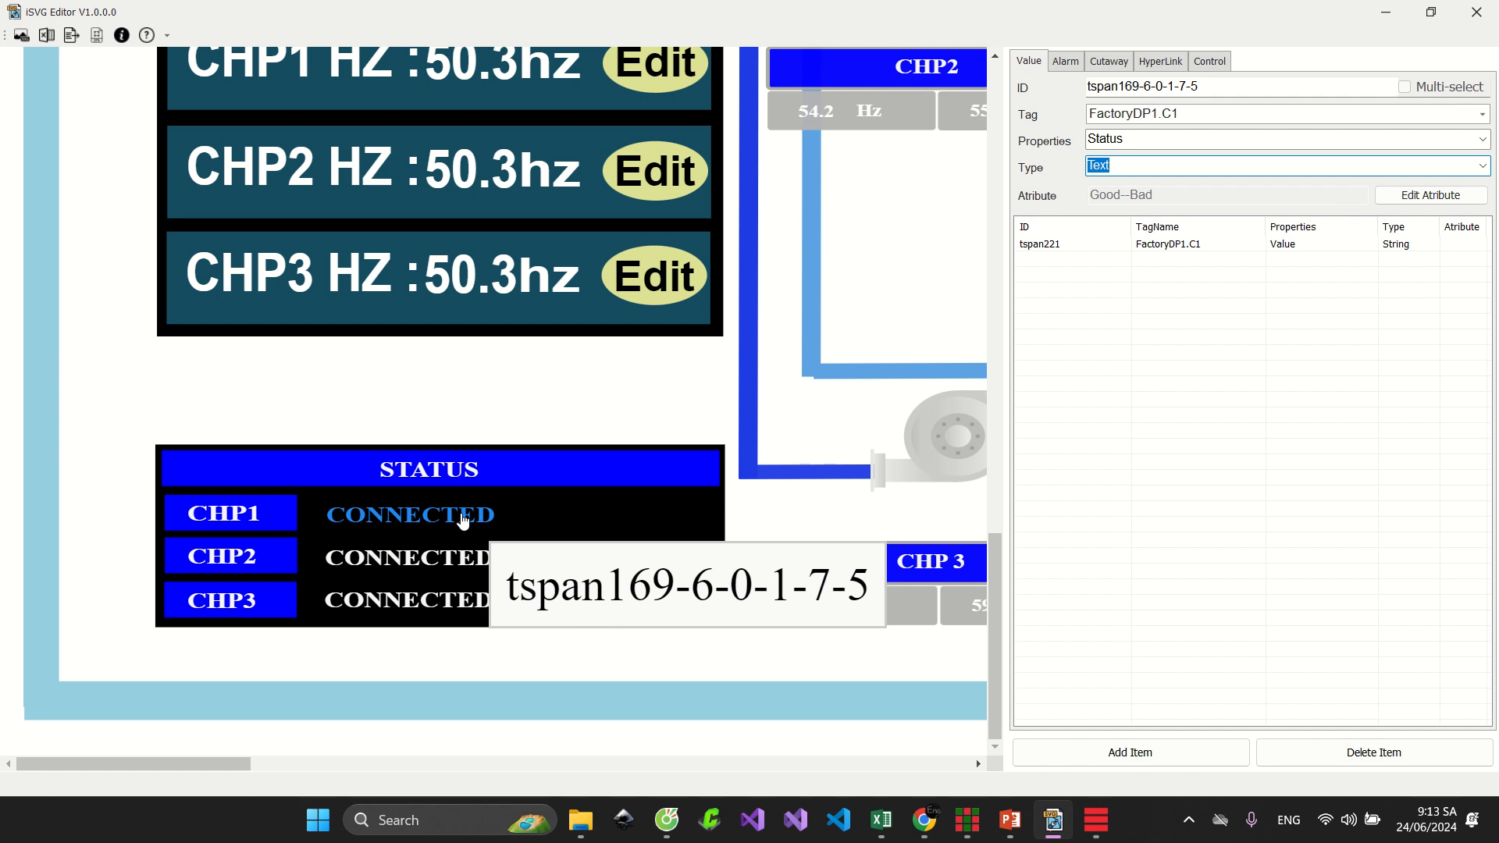
click(462, 521)
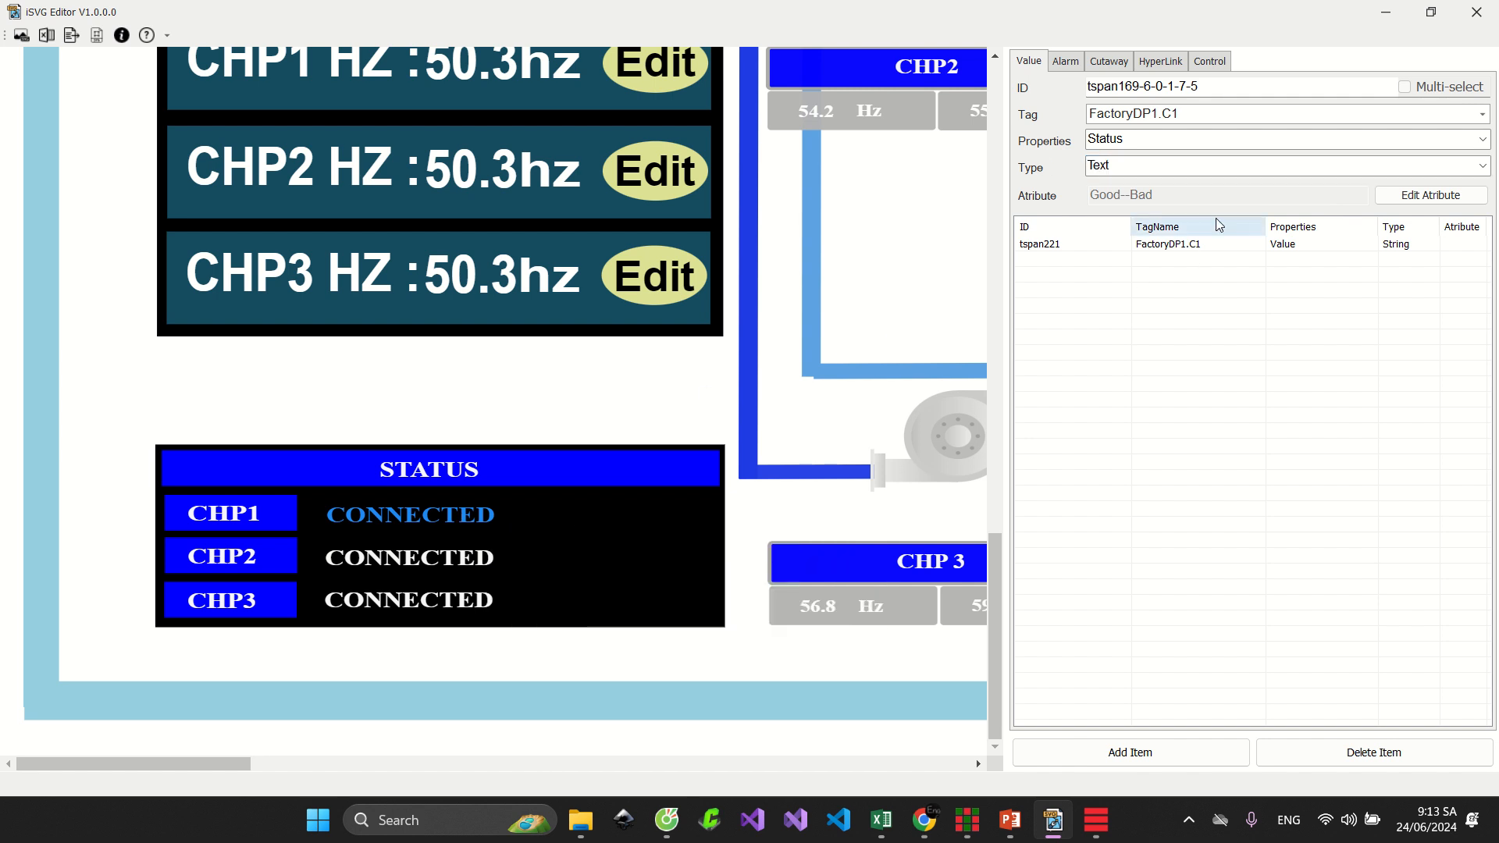
Set the bad text to Disconnect and the good text to Connect, and add the CHP1 text binding to the list
click(1431, 195)
click(656, 371)
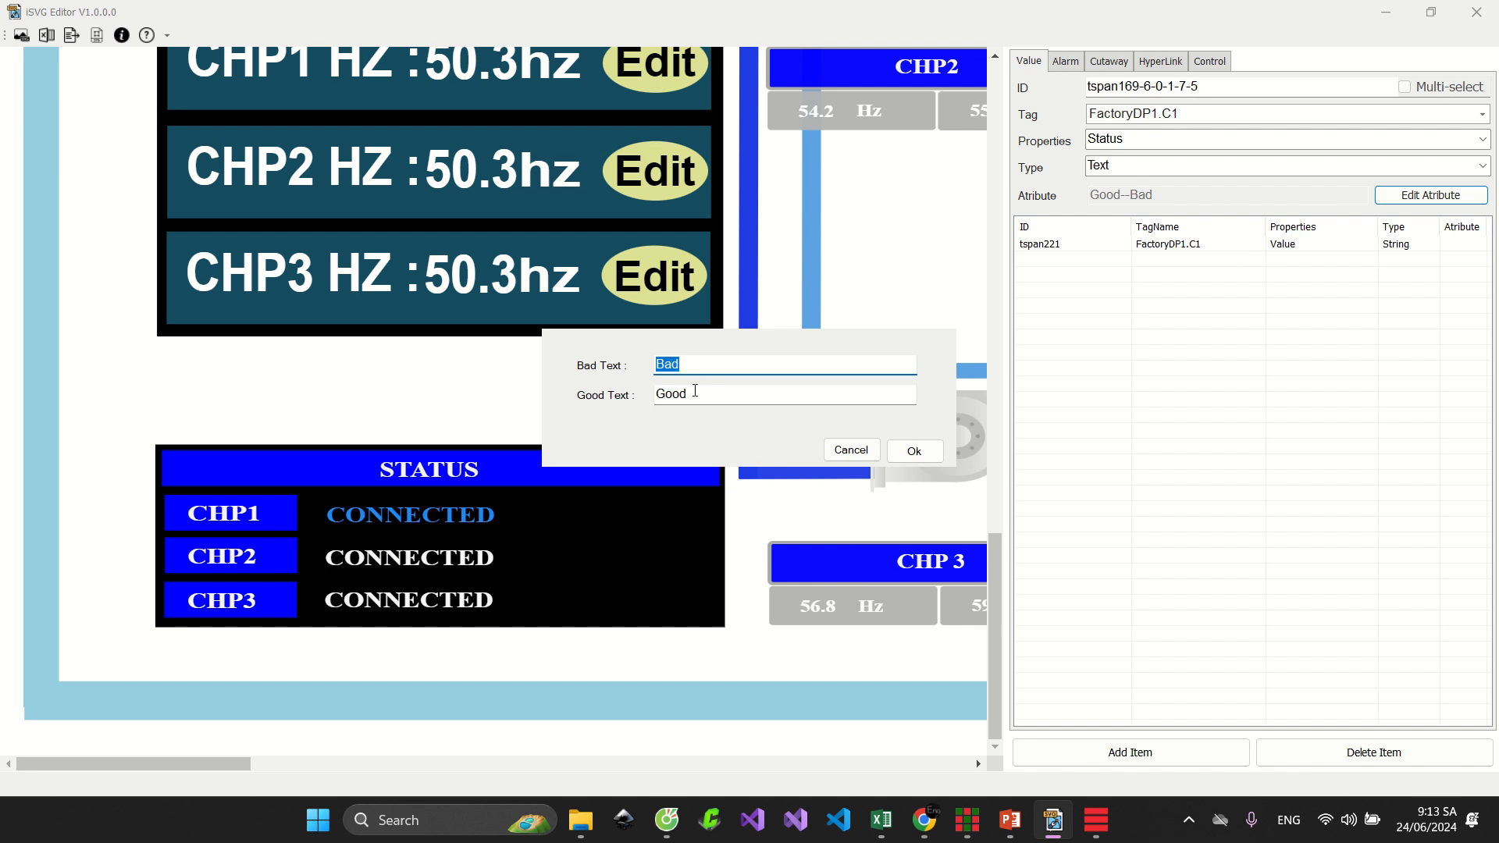
text(Disconnect)
key(Tab)
text(C)
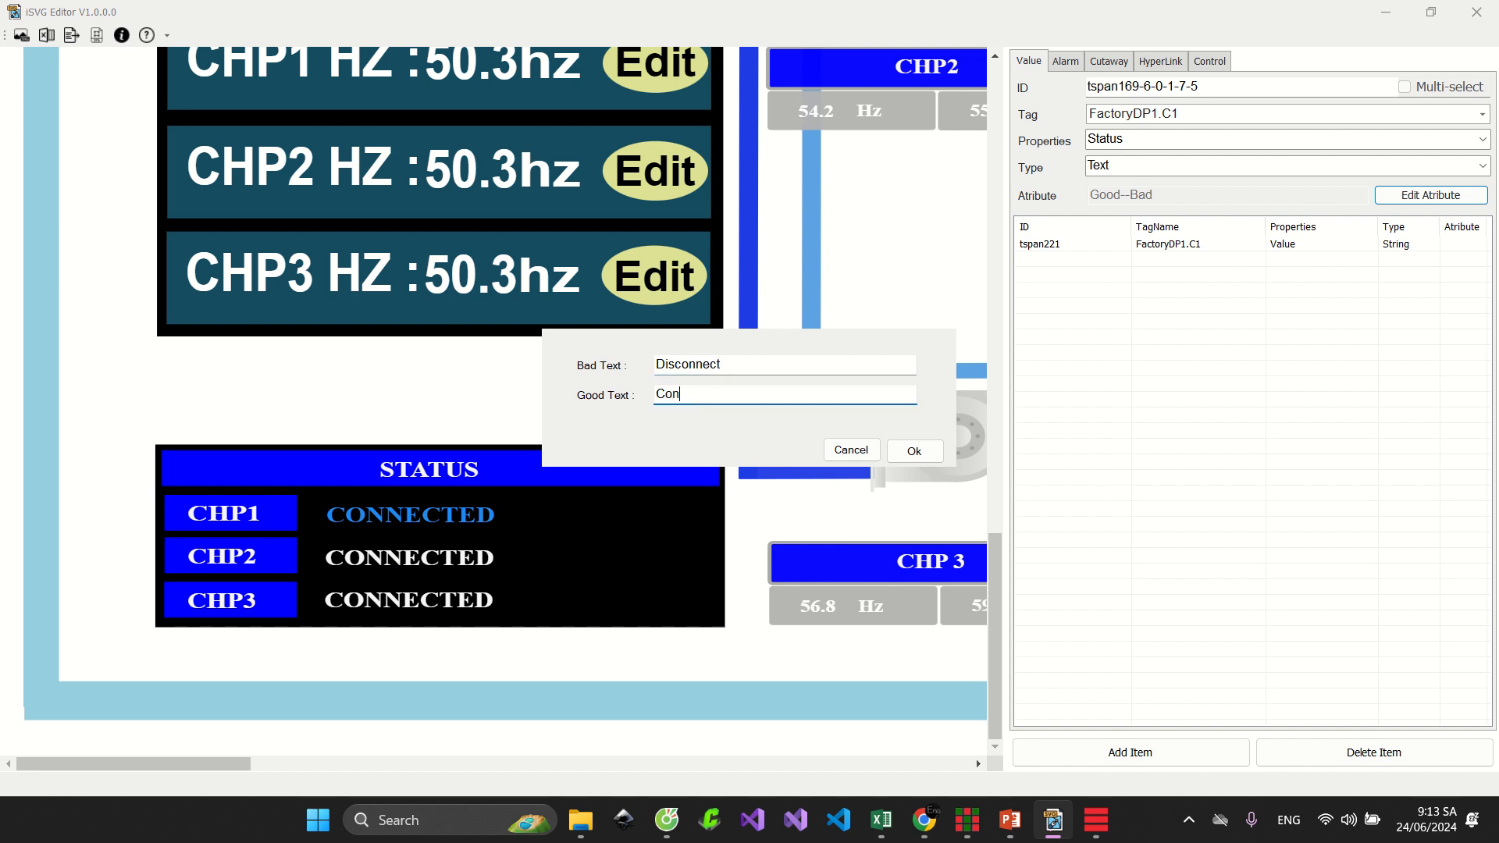
click(914, 451)
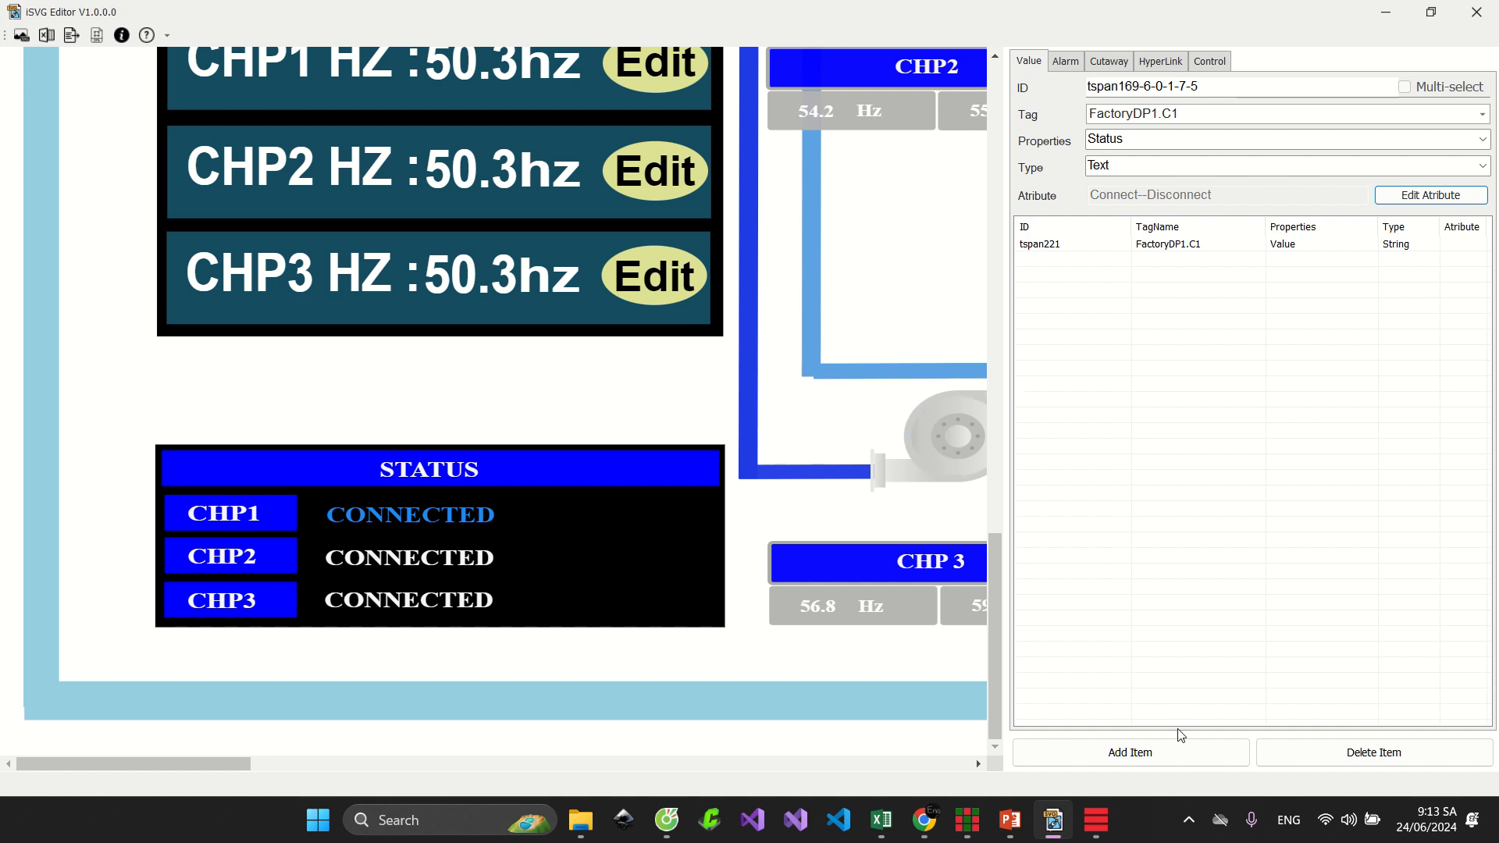
click(1148, 751)
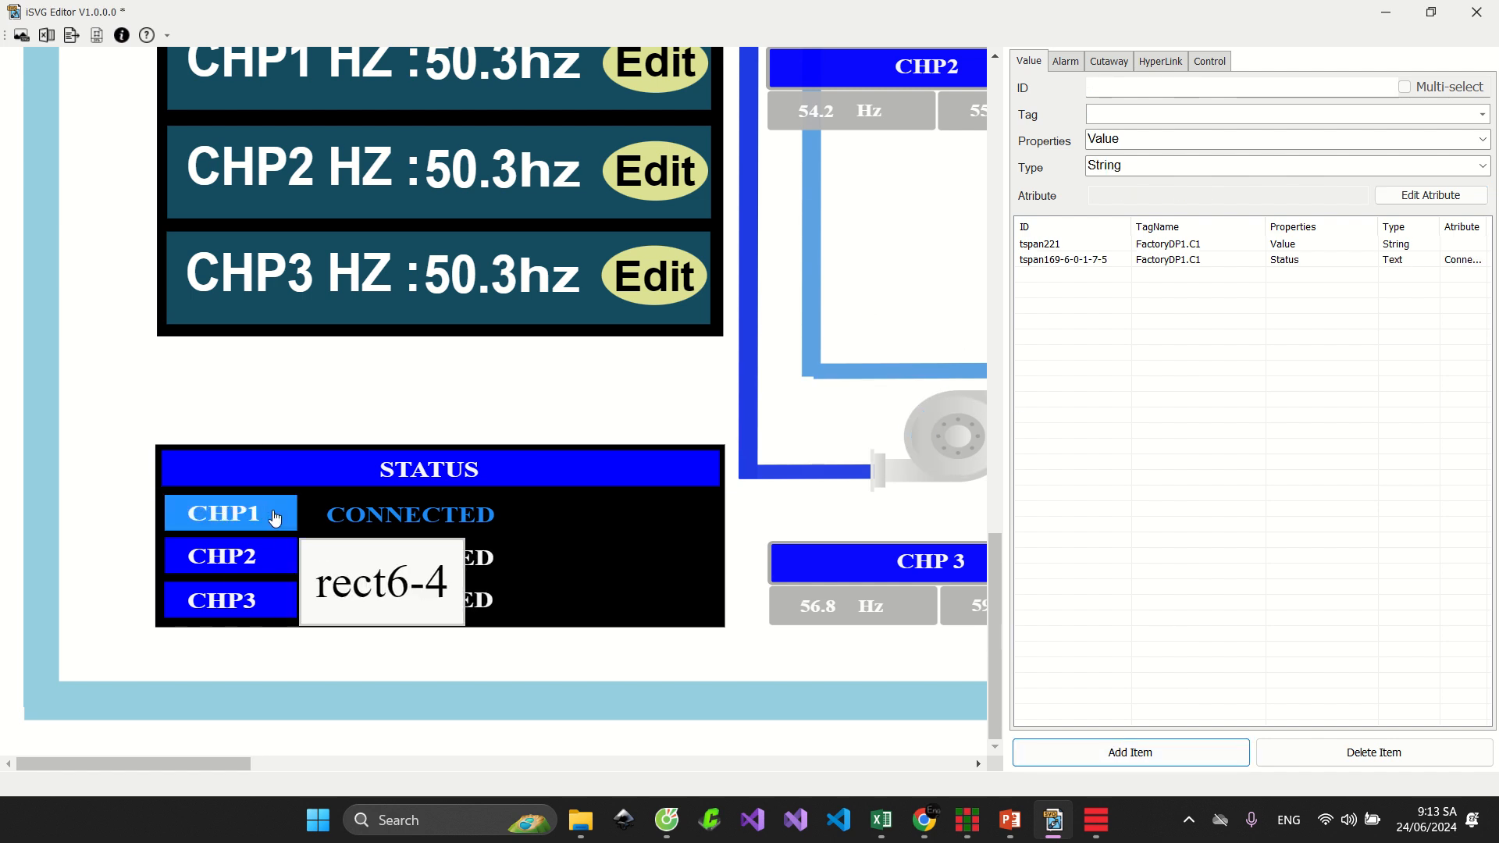
Select the CHP1 box in the STATUS table, assign it tag FactoryDP1.C1, and set its property to Status
click(274, 512)
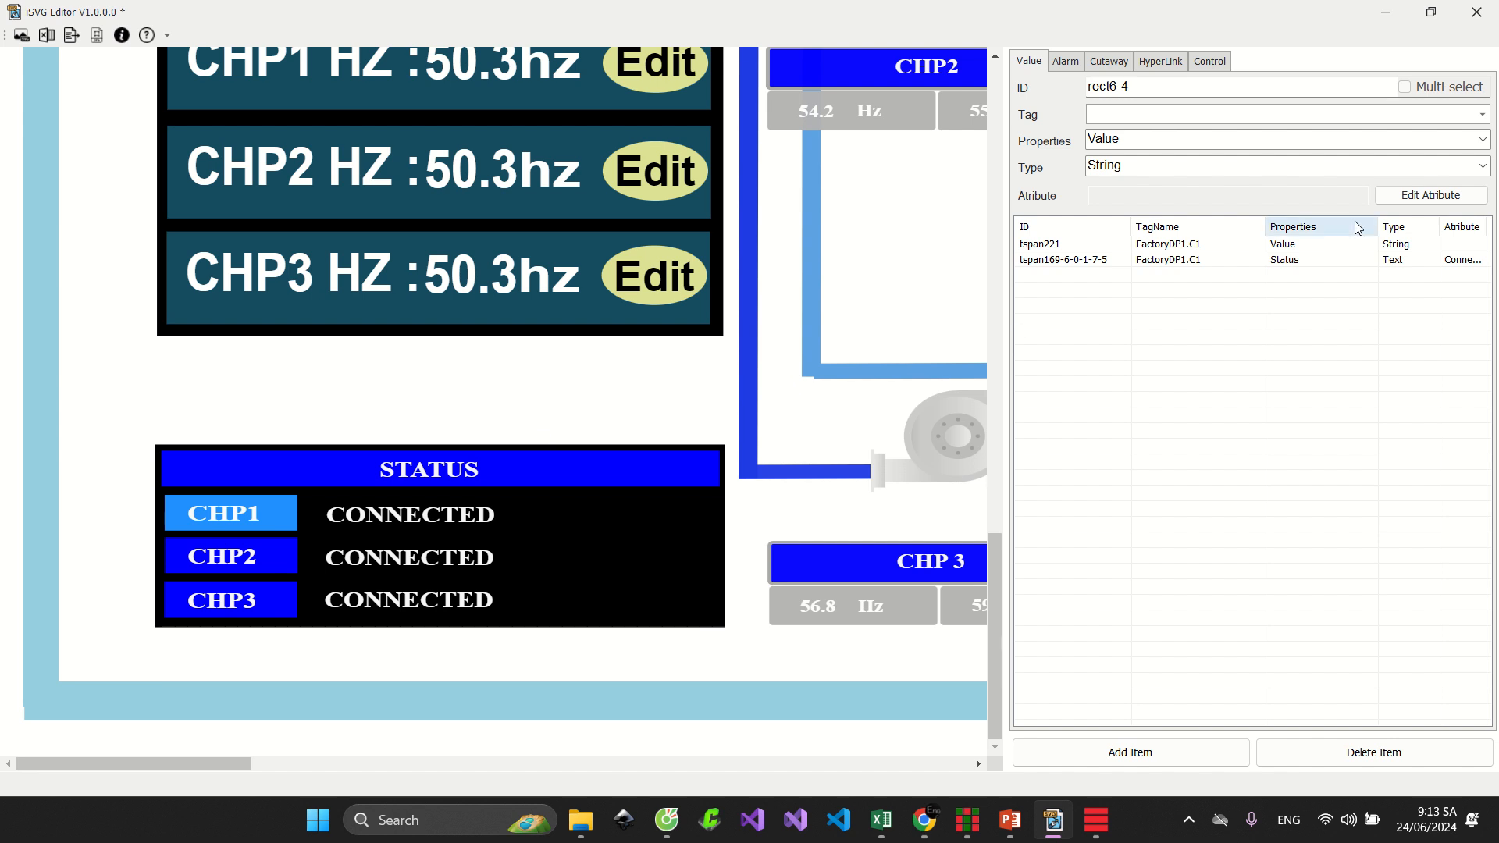
click(1483, 115)
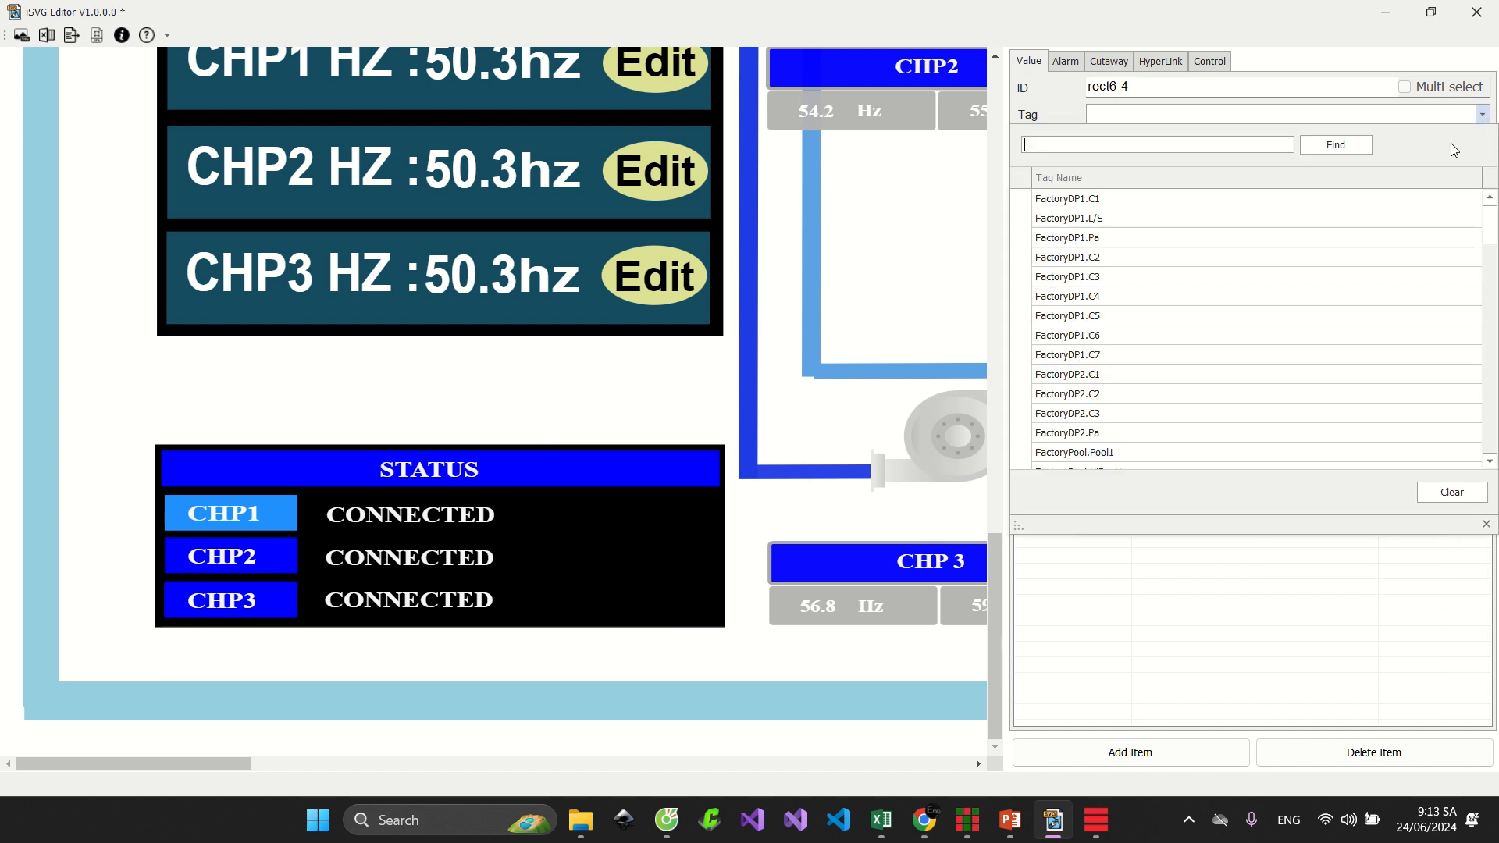
click(1321, 200)
click(1483, 139)
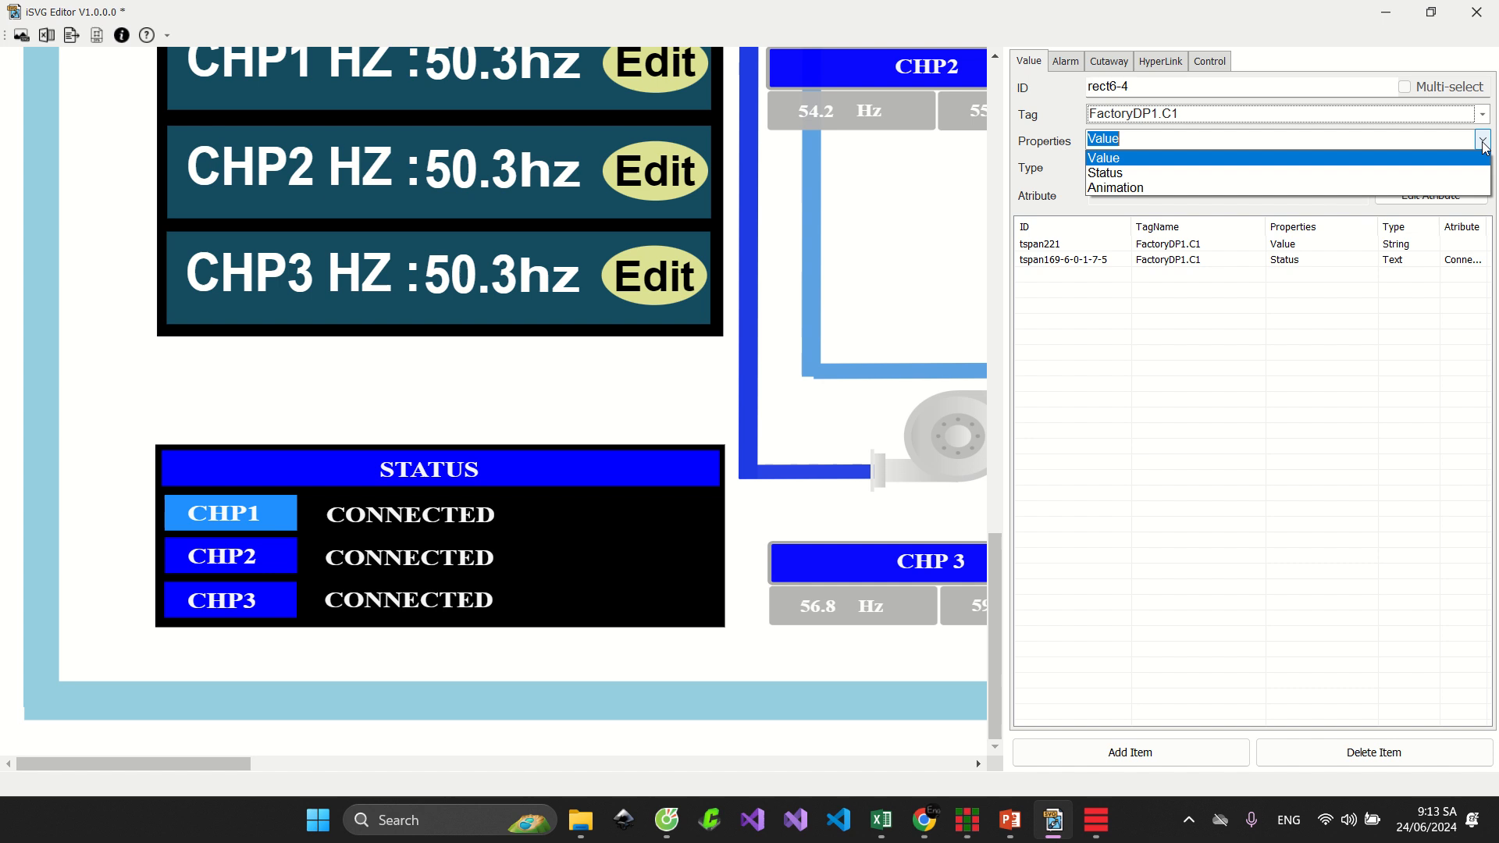
click(1433, 169)
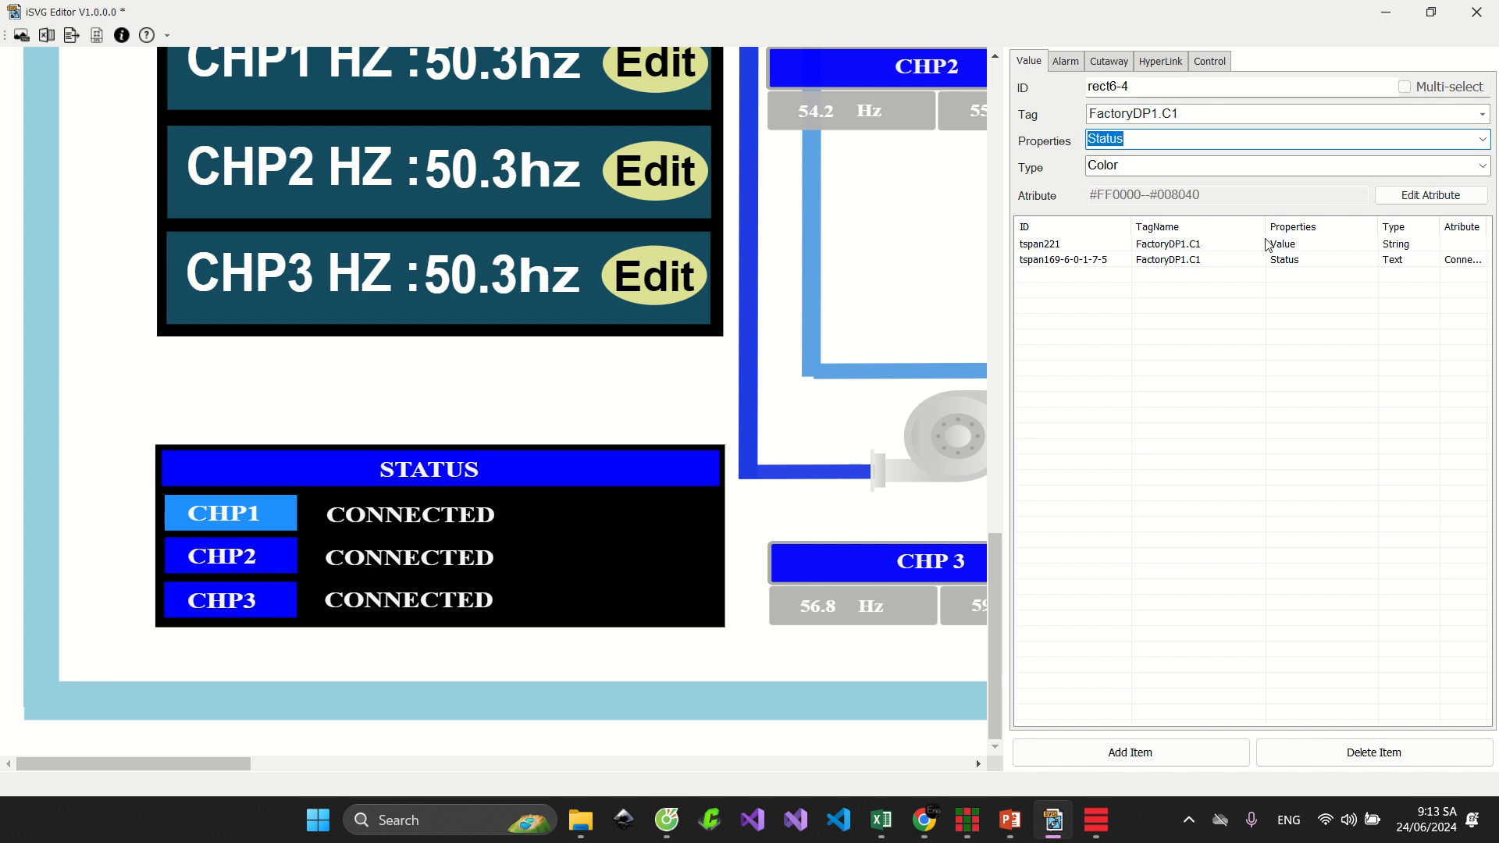
Accept bad color #FF0000 and good color #008040 for the CHP1 box and add its binding to the list
click(1430, 195)
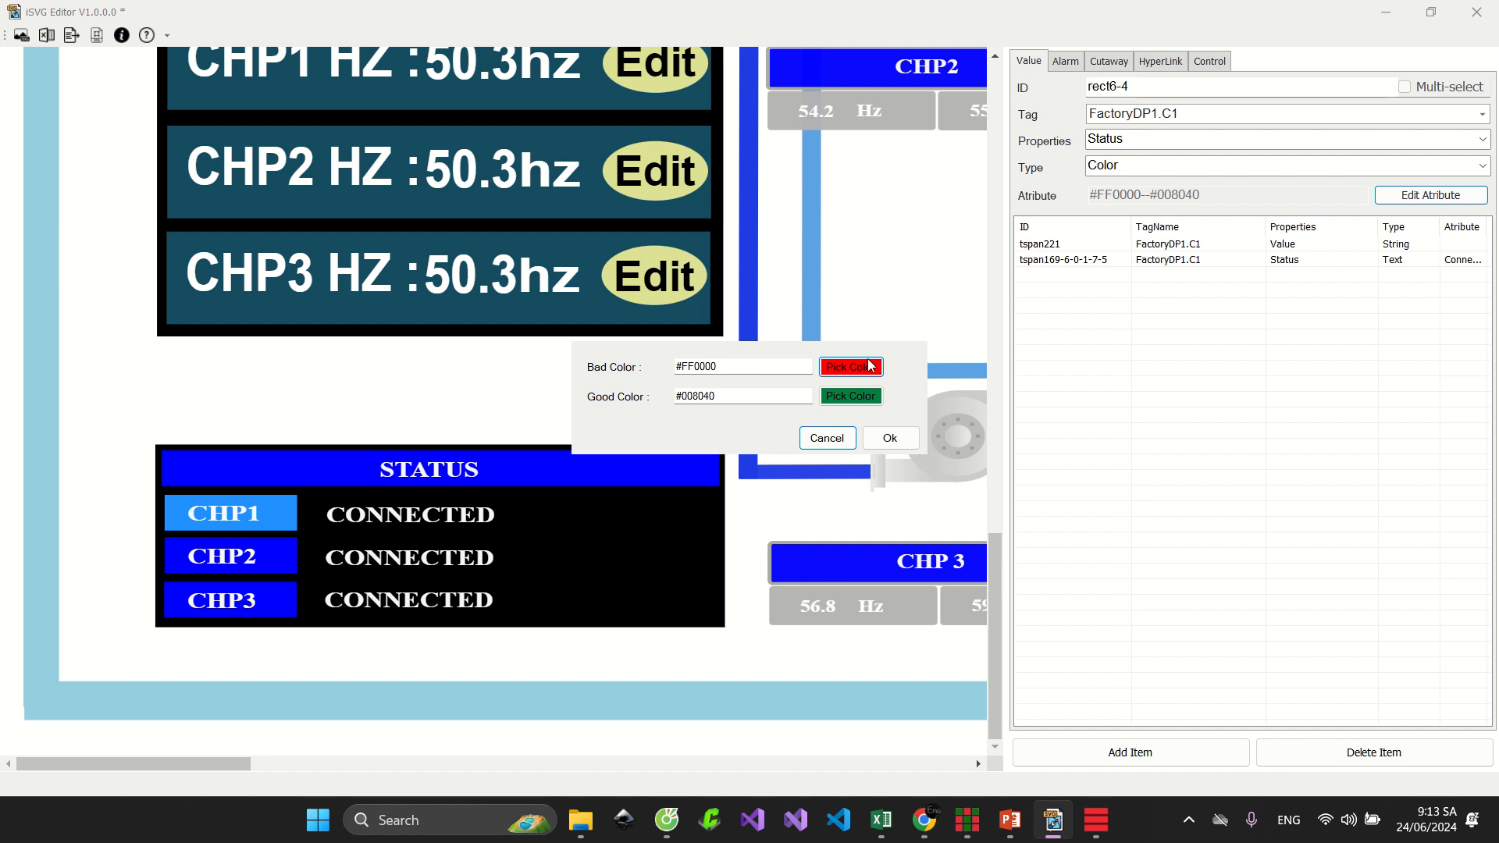
double_click(772, 367)
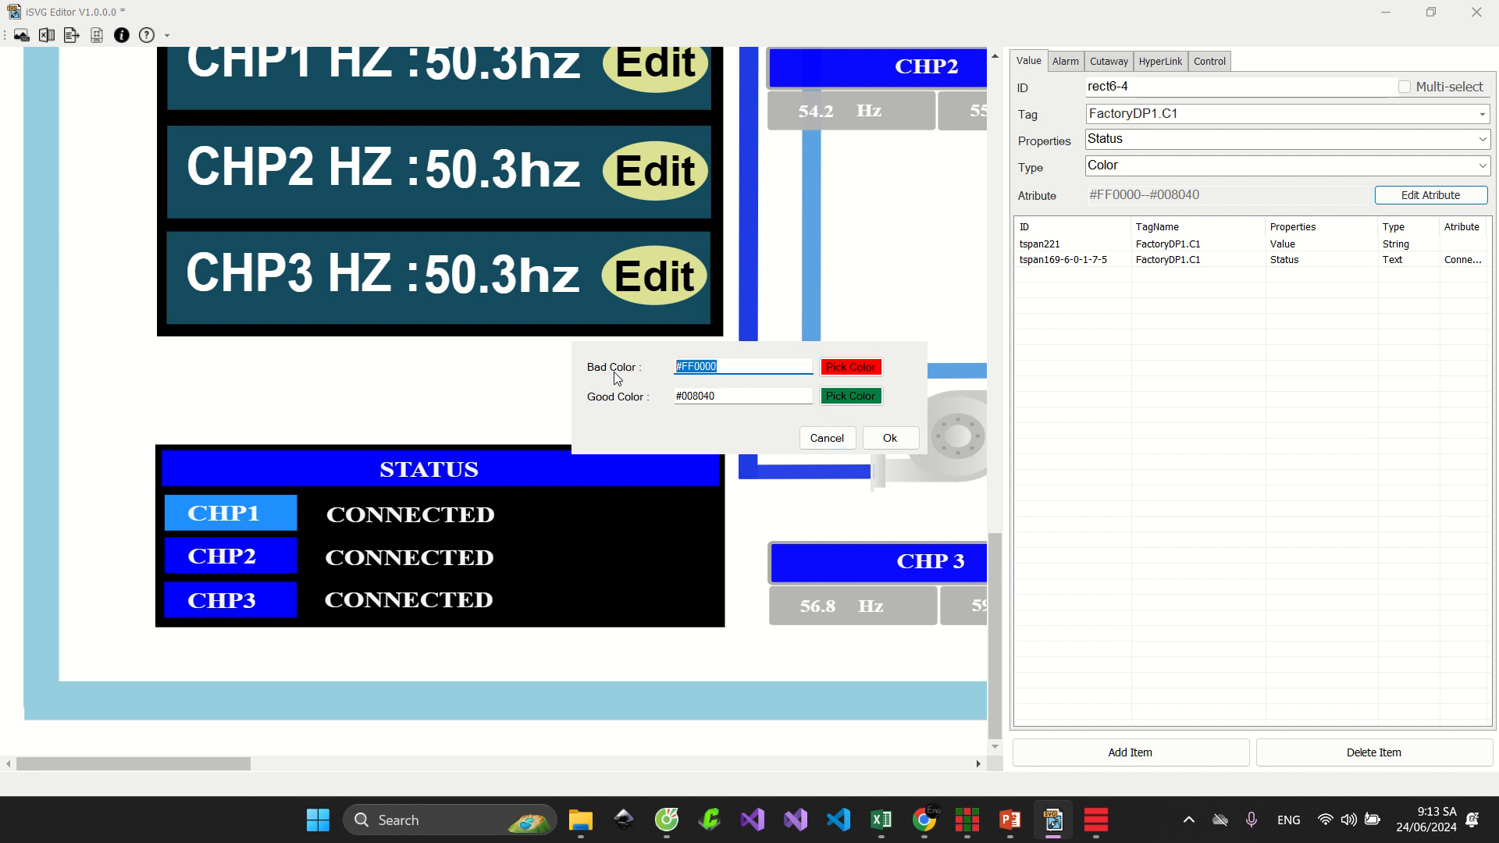
double_click(713, 395)
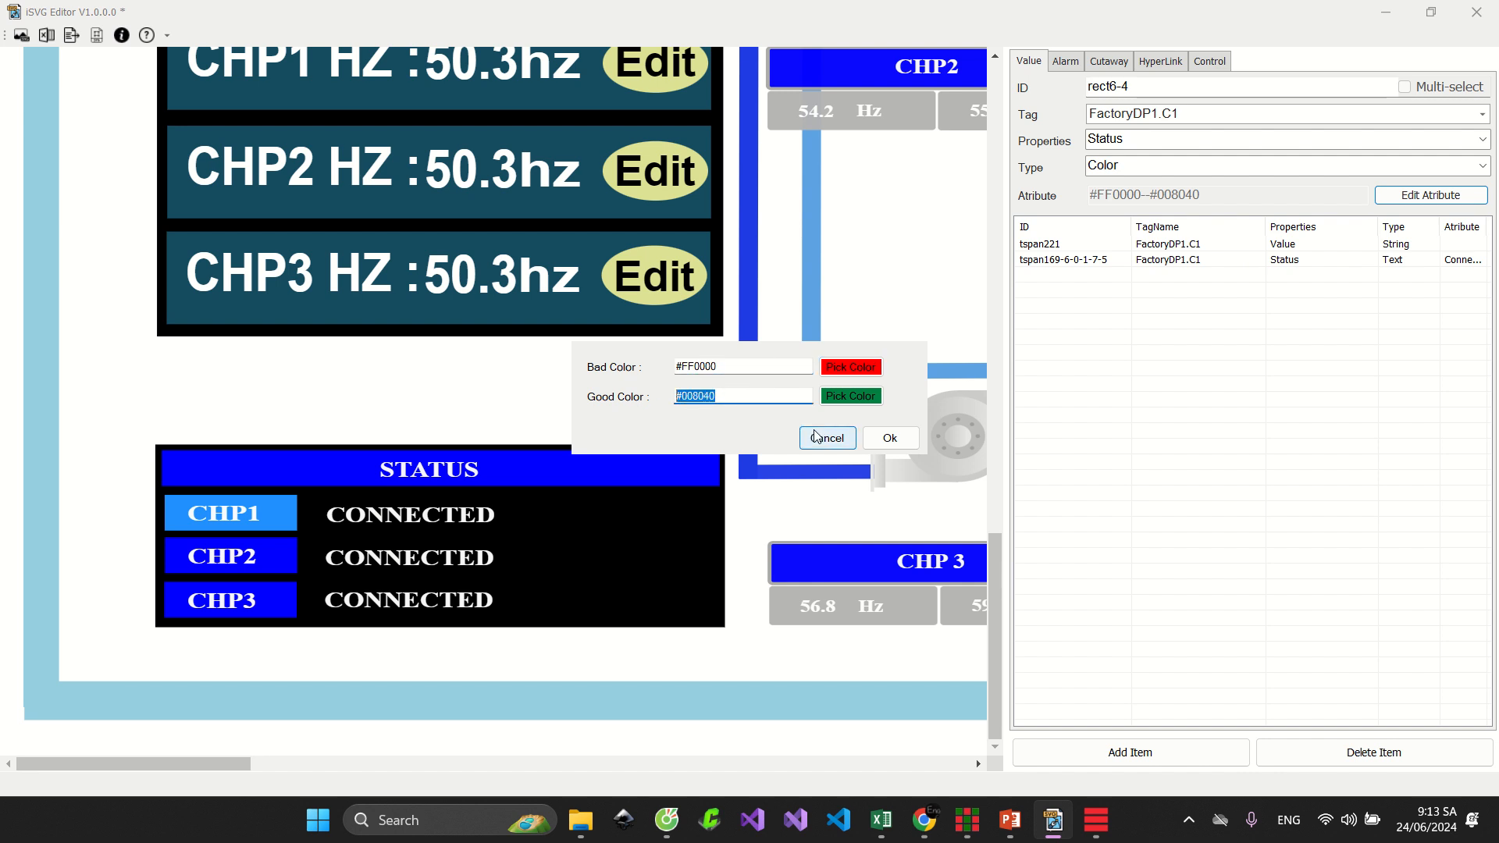
click(890, 438)
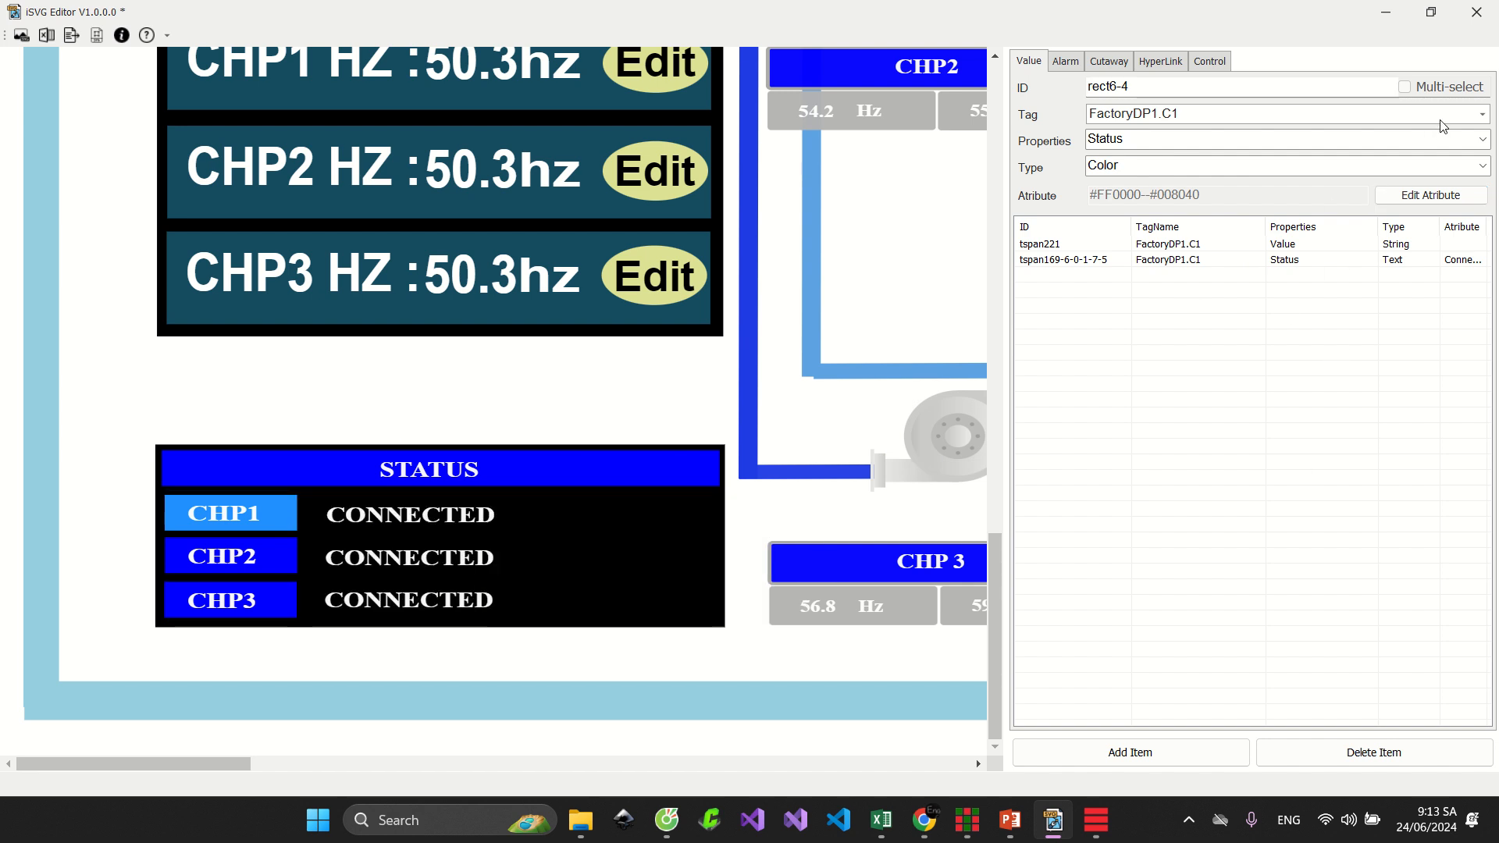
click(1225, 753)
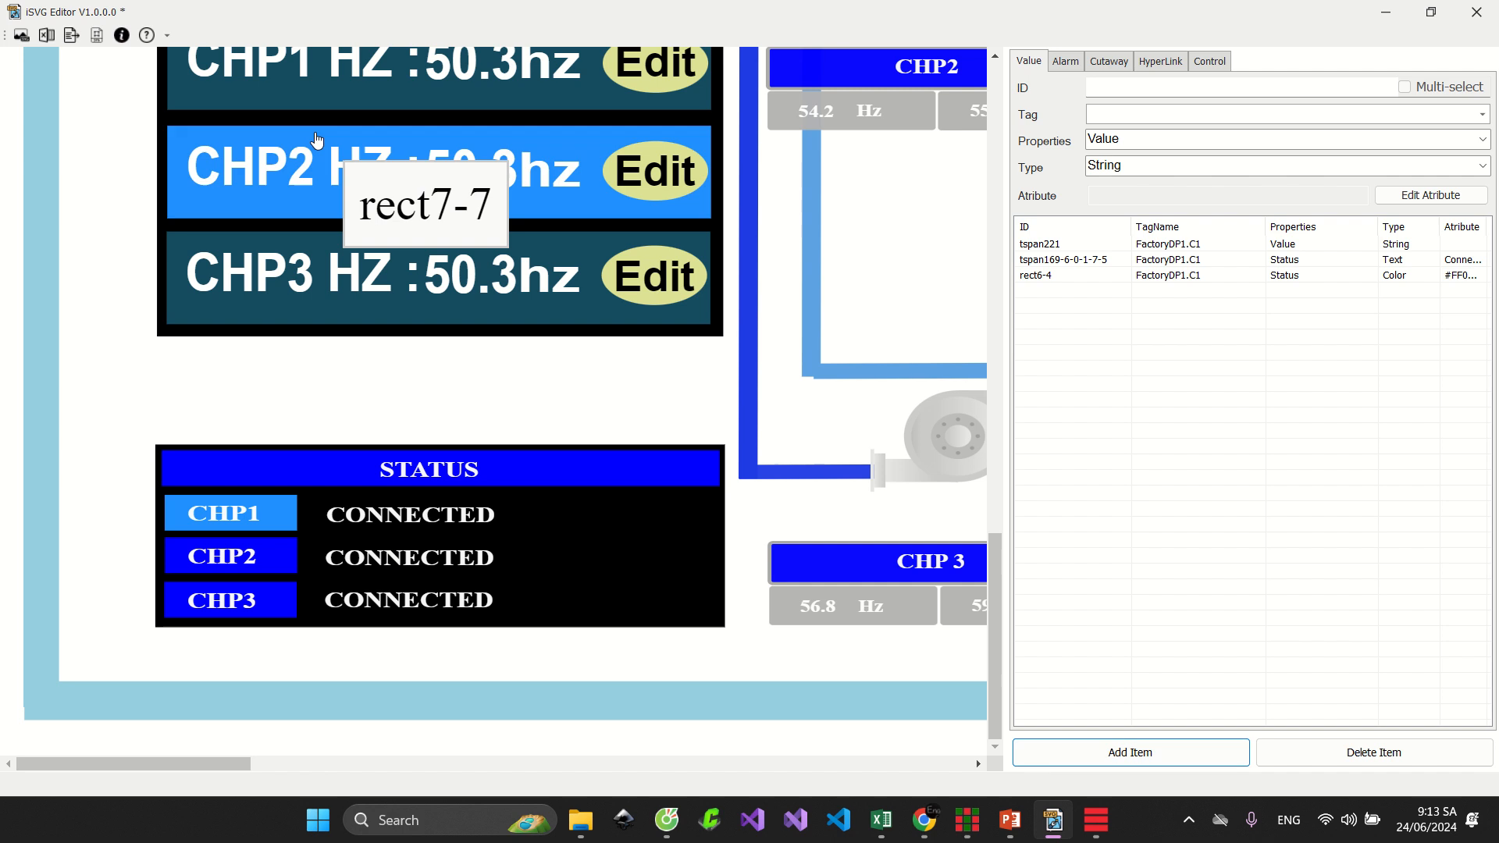
Compile the drawing with its bindings and return to the component's SVG Editor dialog in FastWeb Designer
click(95, 36)
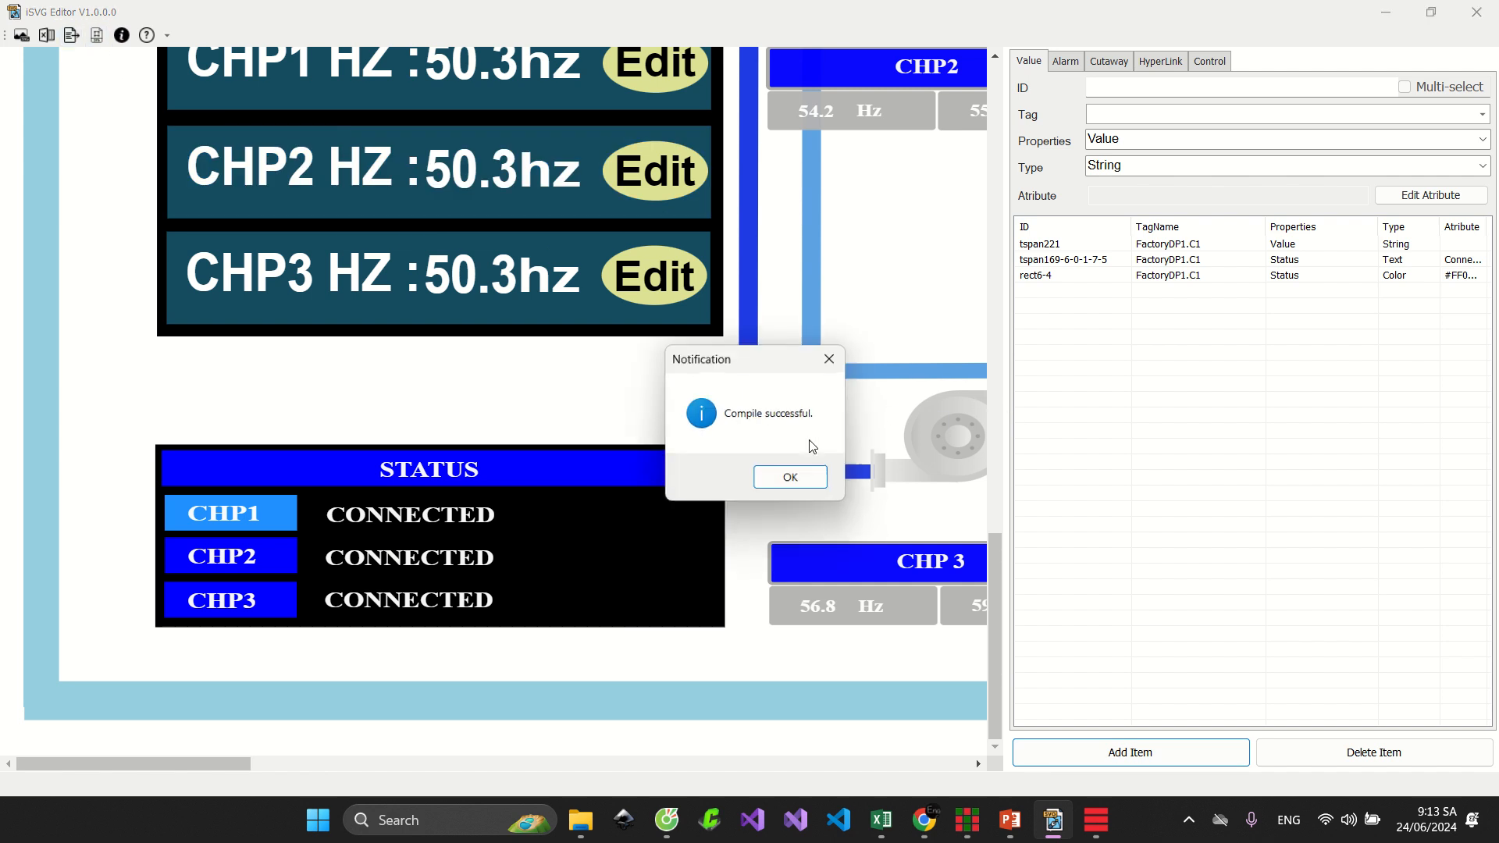
click(791, 478)
mouse_move(967, 820)
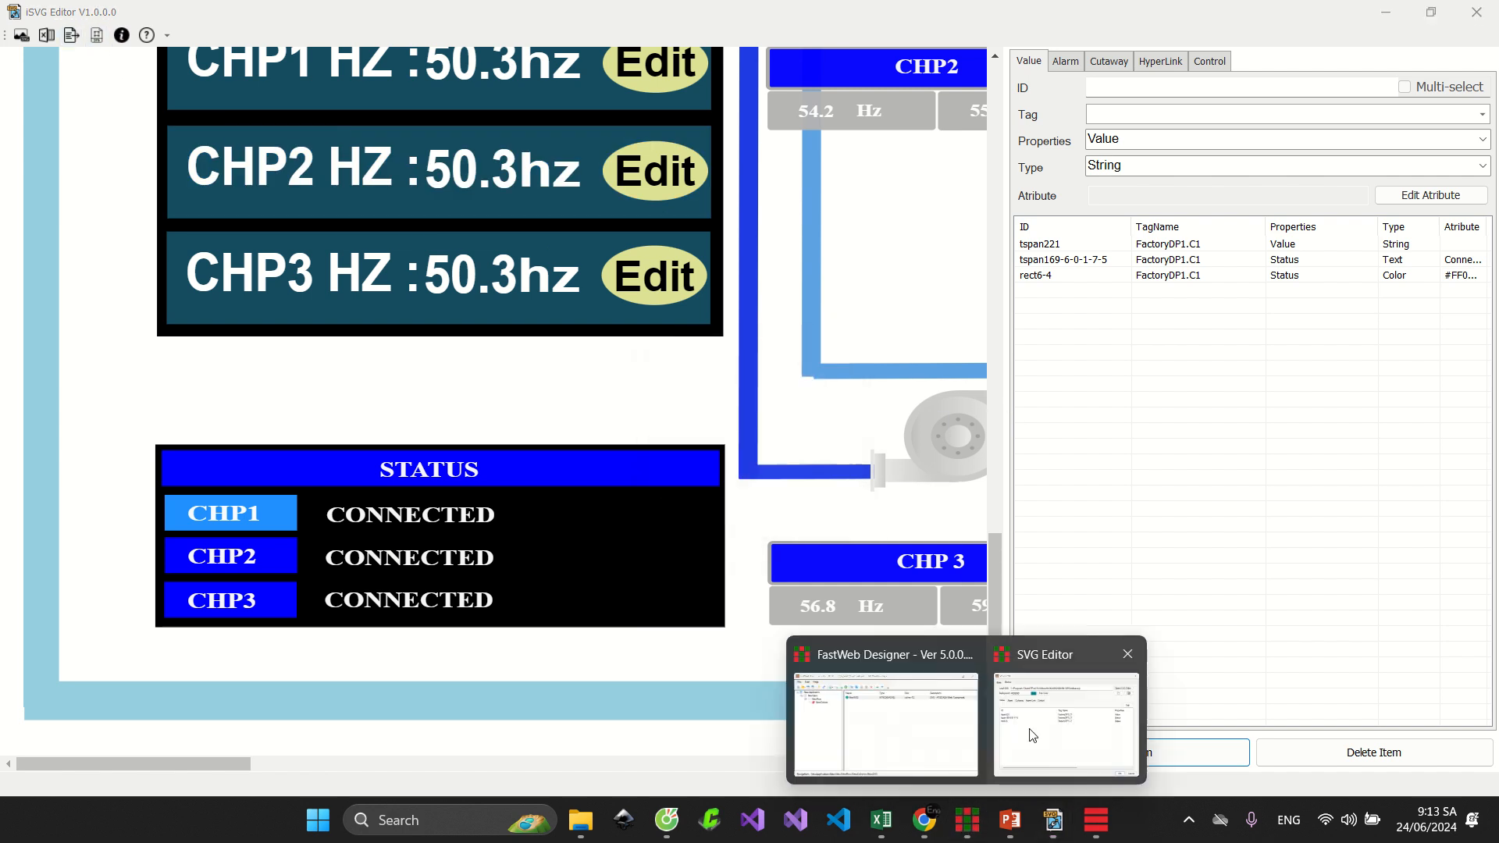
click(1031, 731)
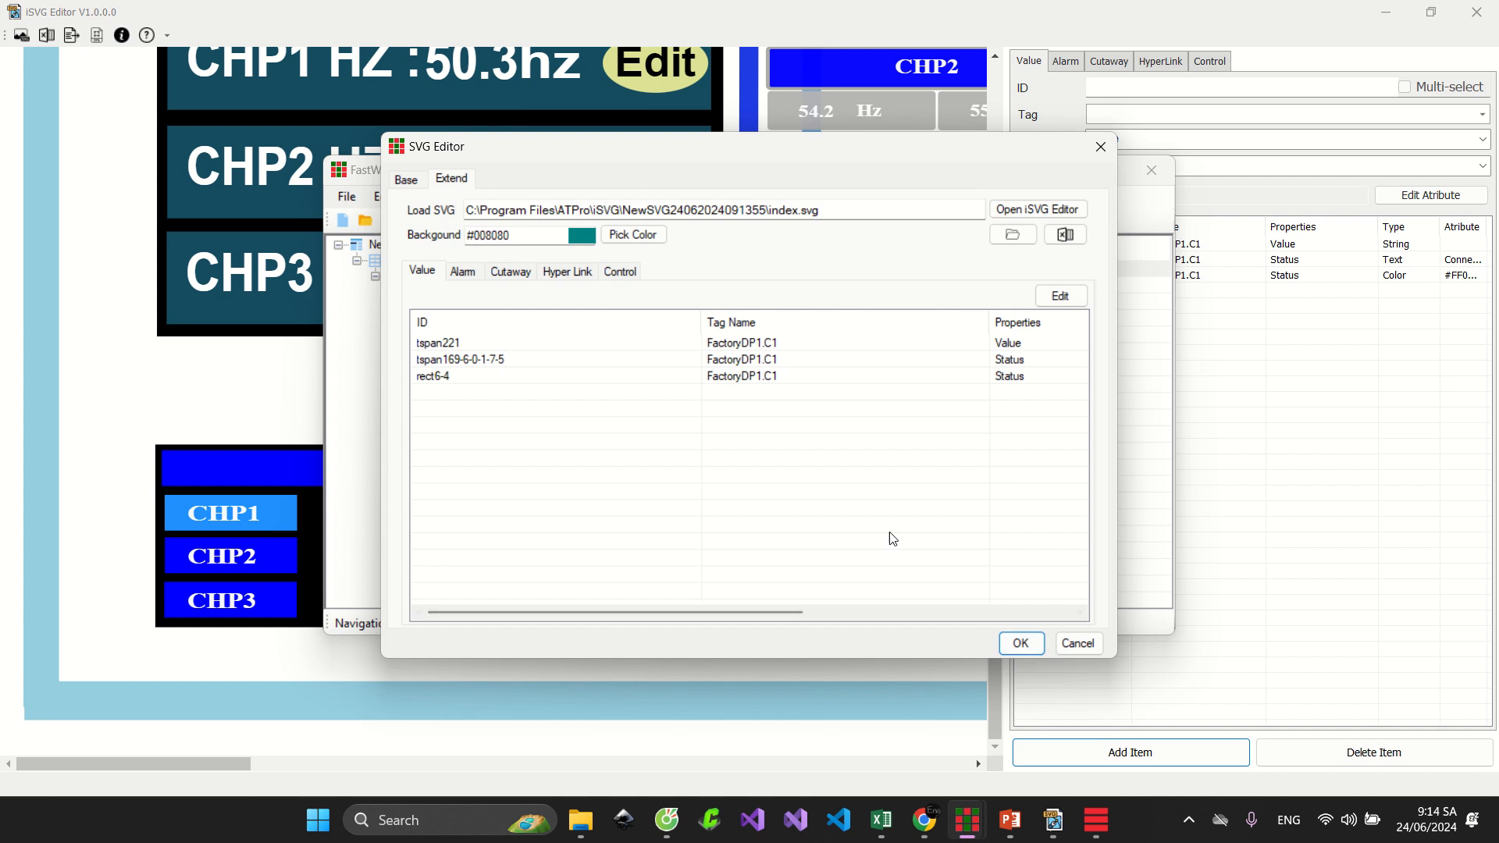
Accept the updated SVG component settings and save the web project file
click(1021, 643)
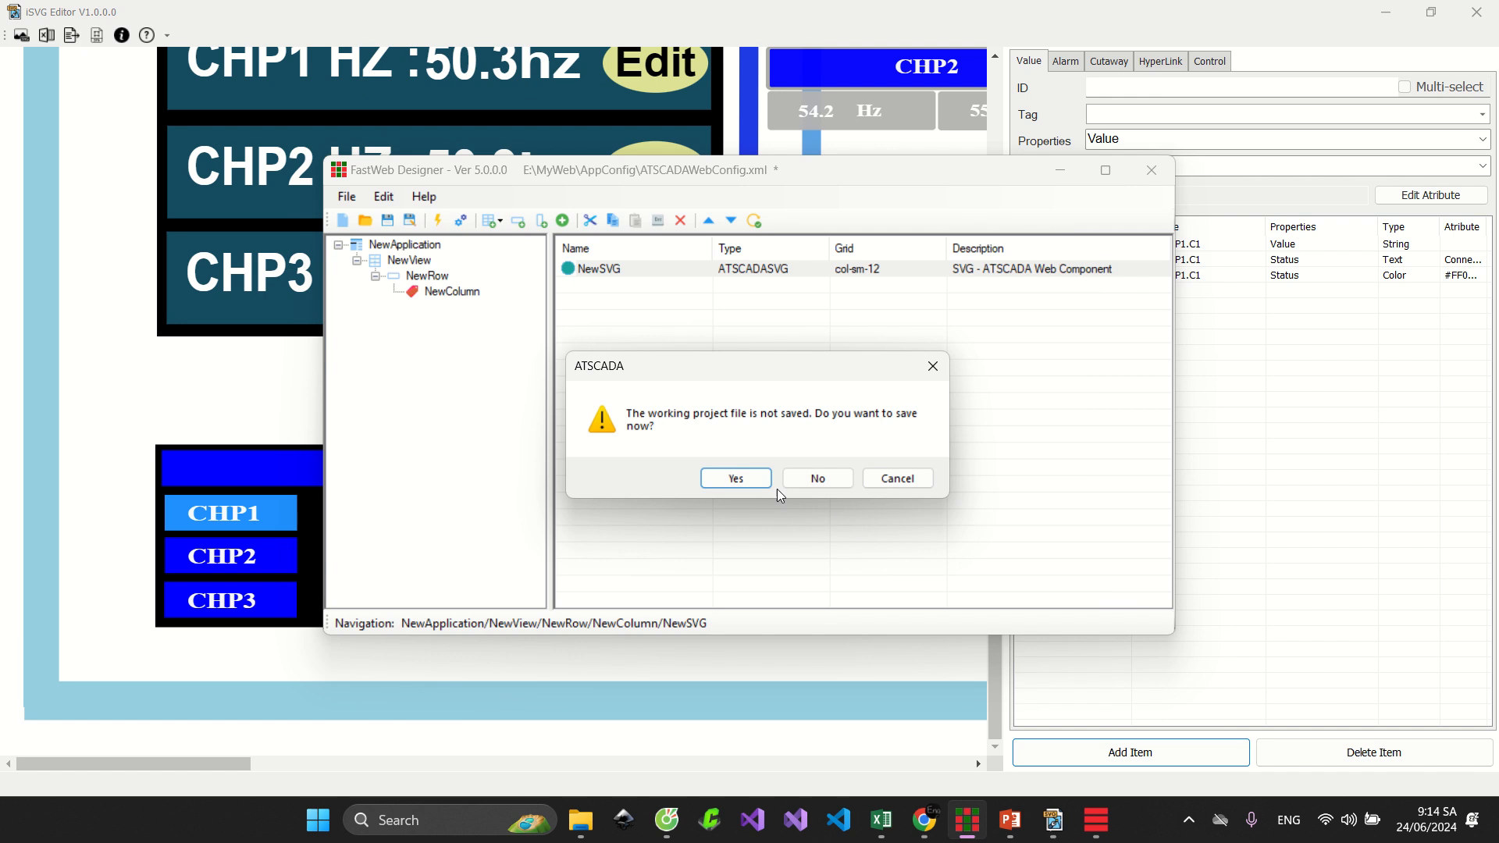
click(737, 478)
click(767, 476)
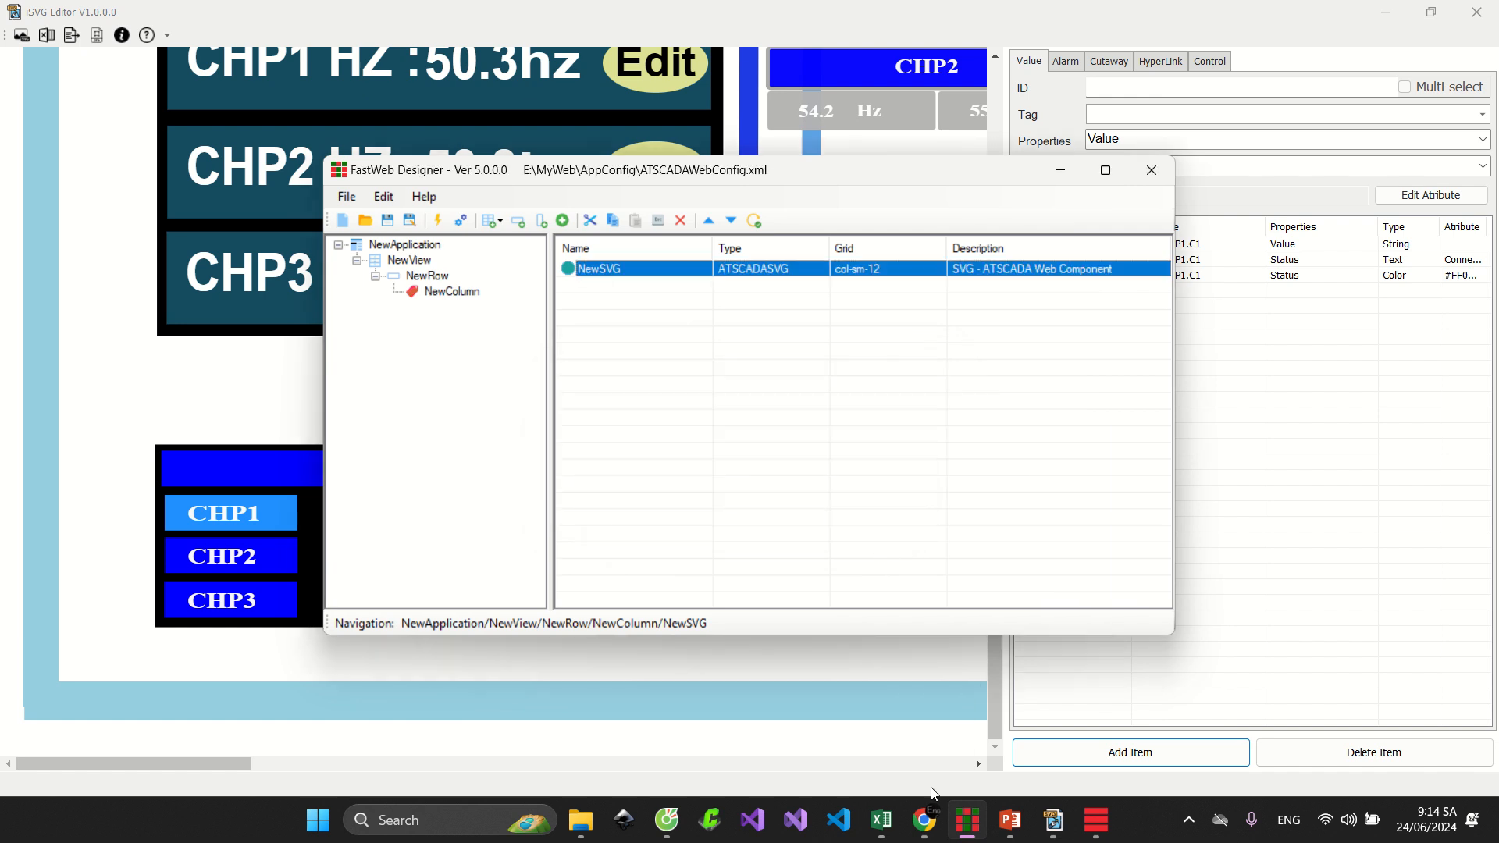
Switch to the ATSCADA page in Chrome, reload it, and check the CHP1 box and text in the STATUS table
click(896, 758)
click(91, 62)
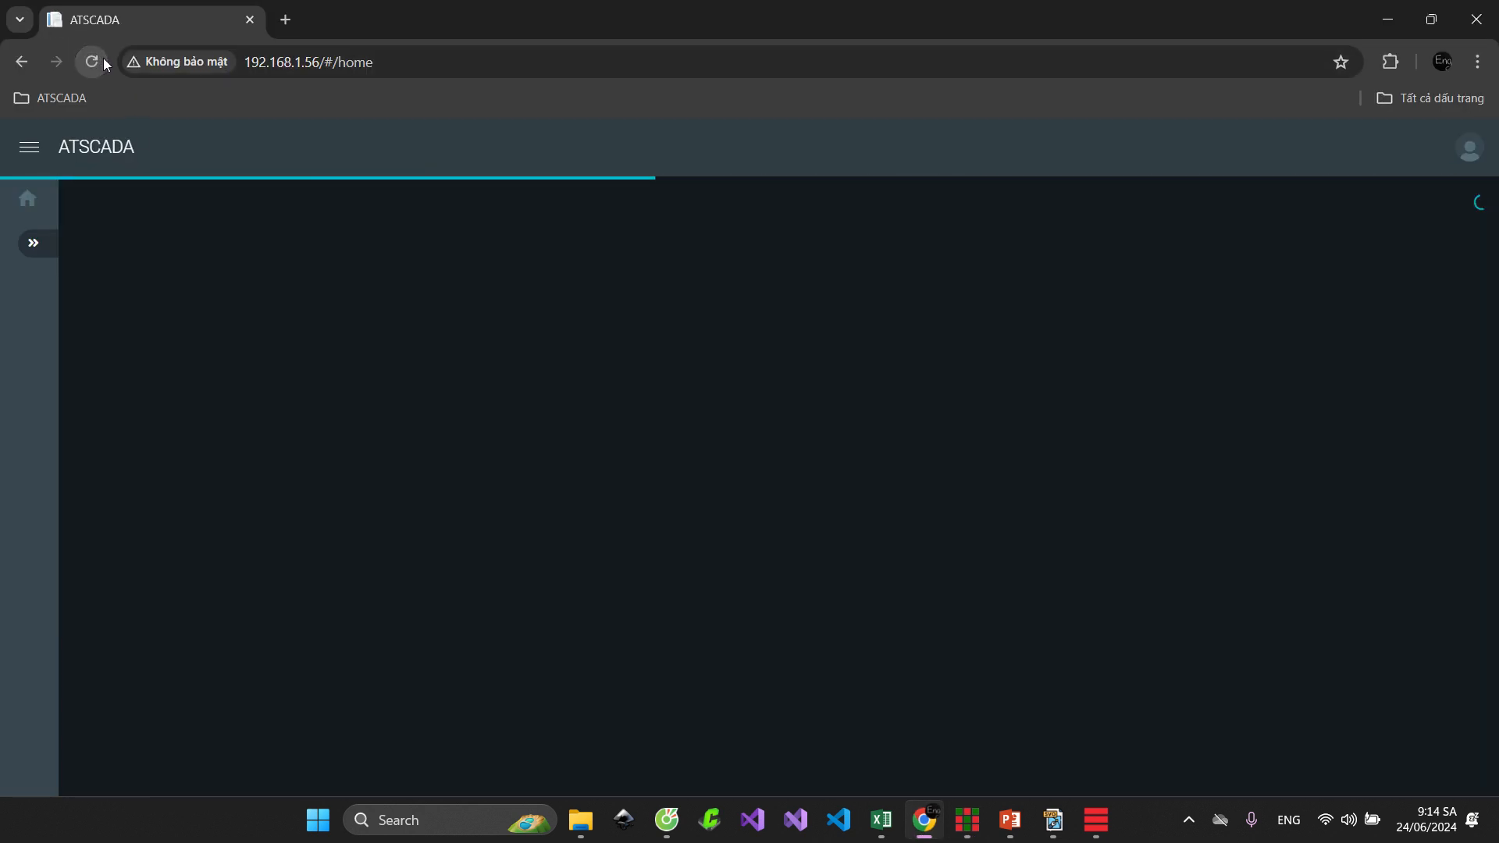
scroll(719, 315, down, 2)
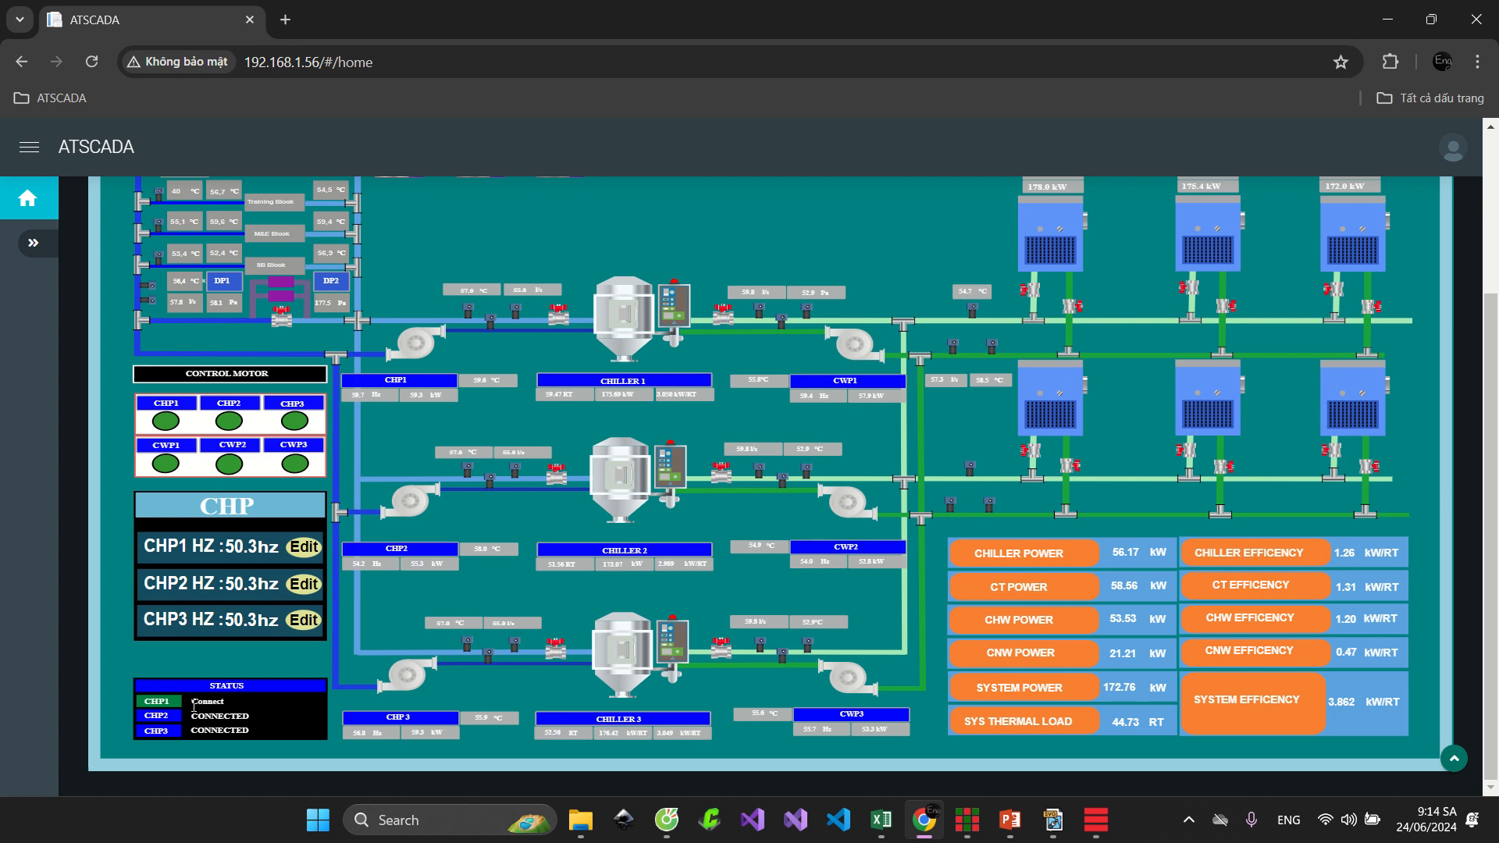
drag(201, 705, 231, 708)
click(232, 709)
double_click(218, 703)
click(250, 714)
double_click(219, 702)
click(180, 707)
Exit the running Fast Web Service to test how the CHP1 status responds on the ATSCADA page
click(1189, 820)
right_click(1149, 722)
click(1101, 712)
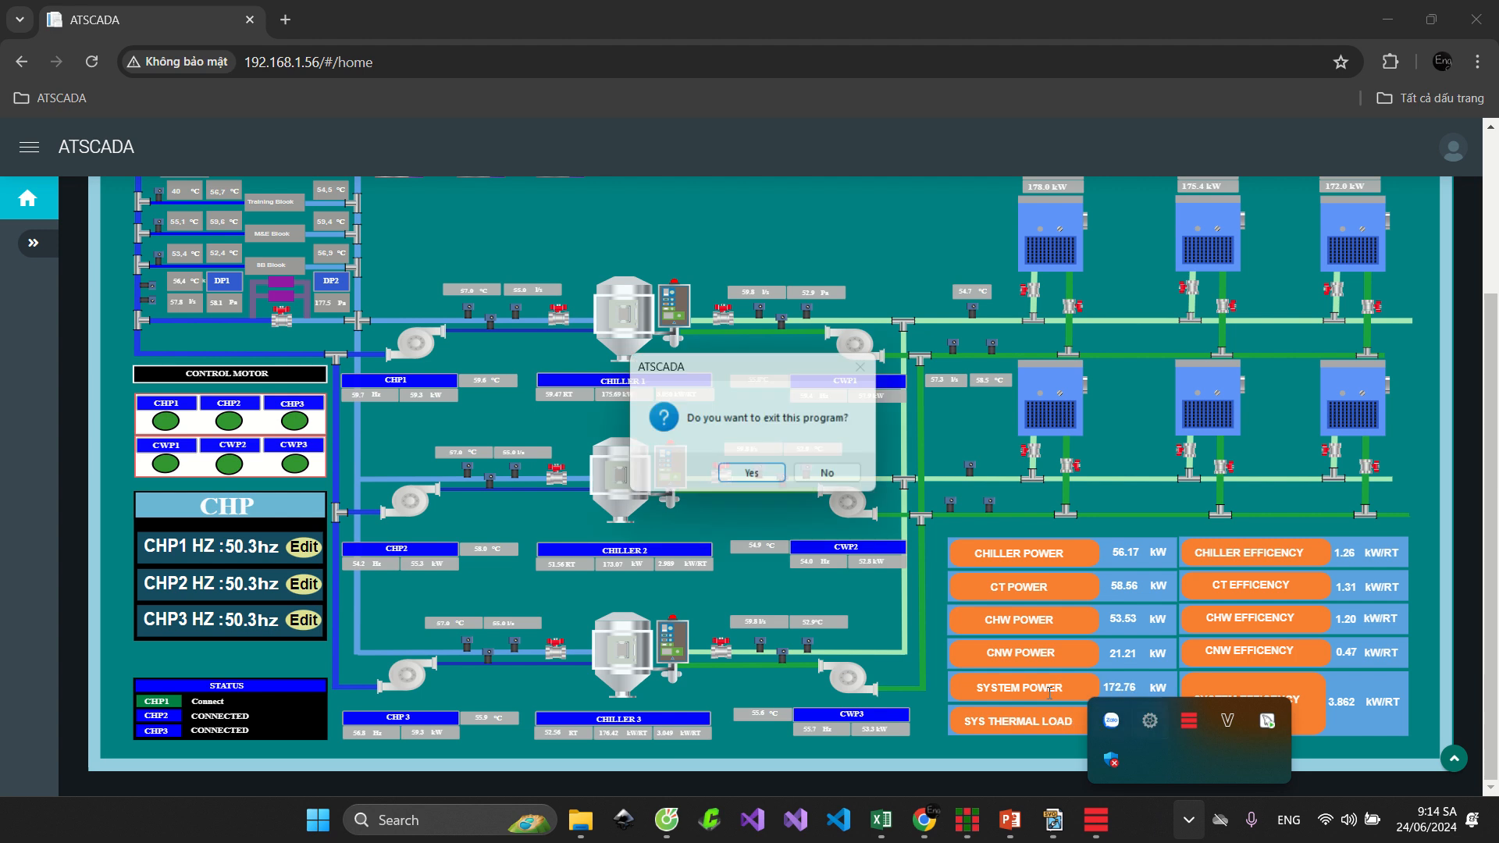
click(751, 472)
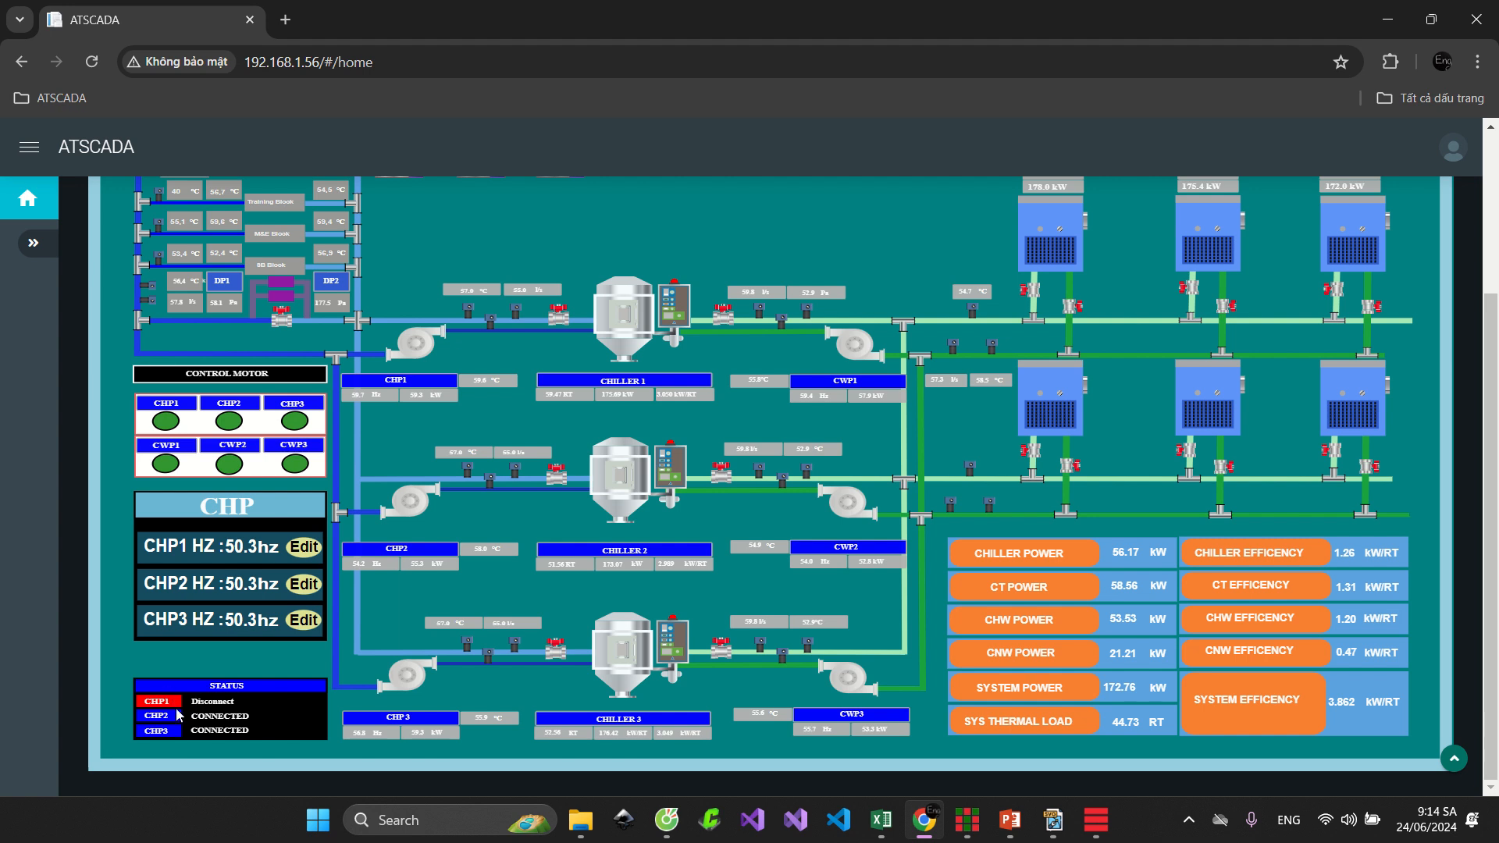
Restart Fast Web Service from its desktop shortcut and recheck the CHP1 box and text in the STATUS table on the ATSCADA page
key(super+d)
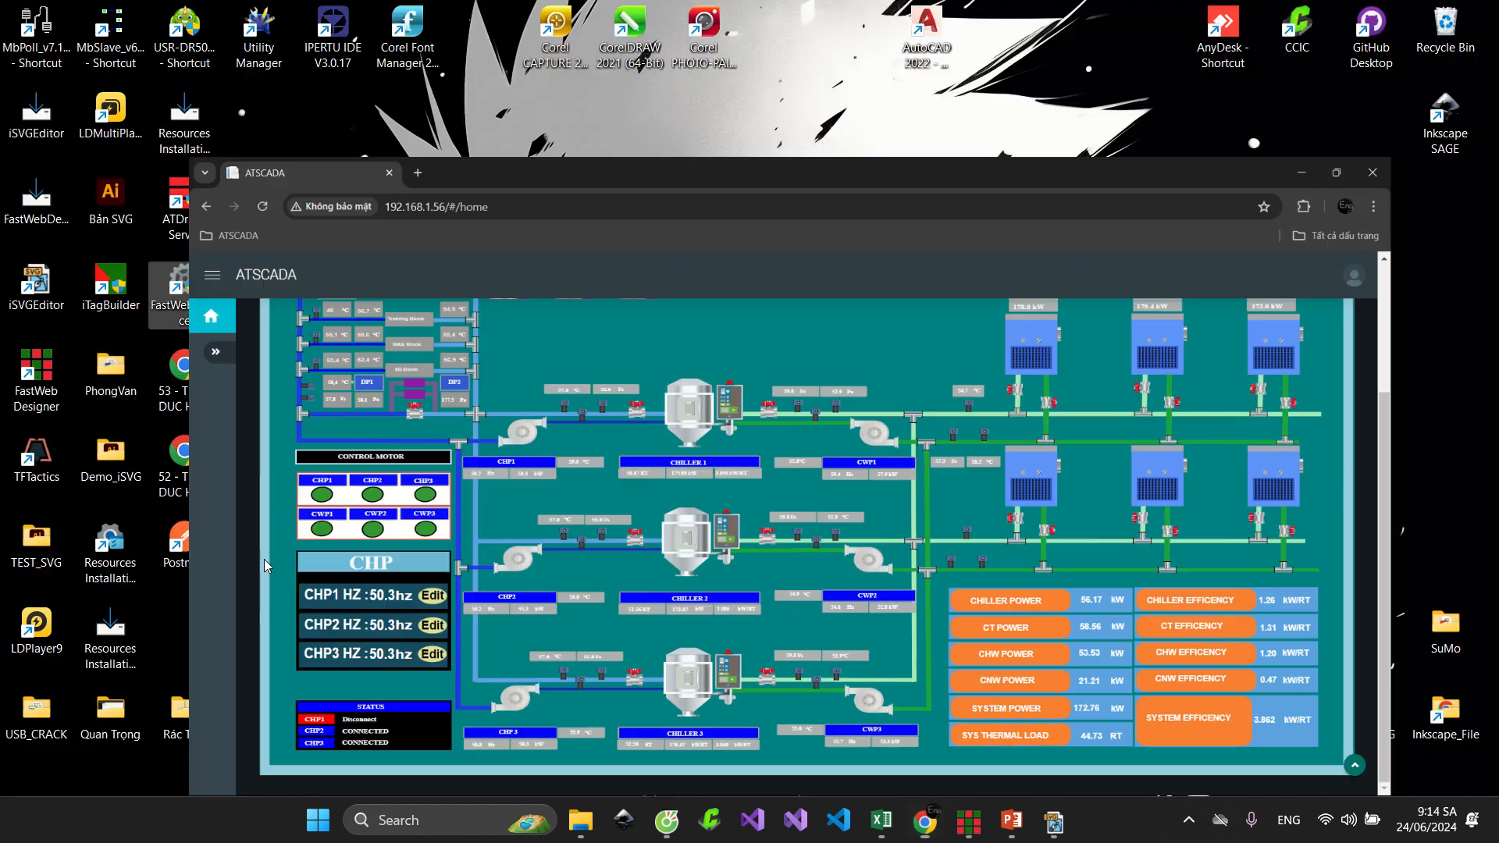
right_click(186, 295)
click(258, 355)
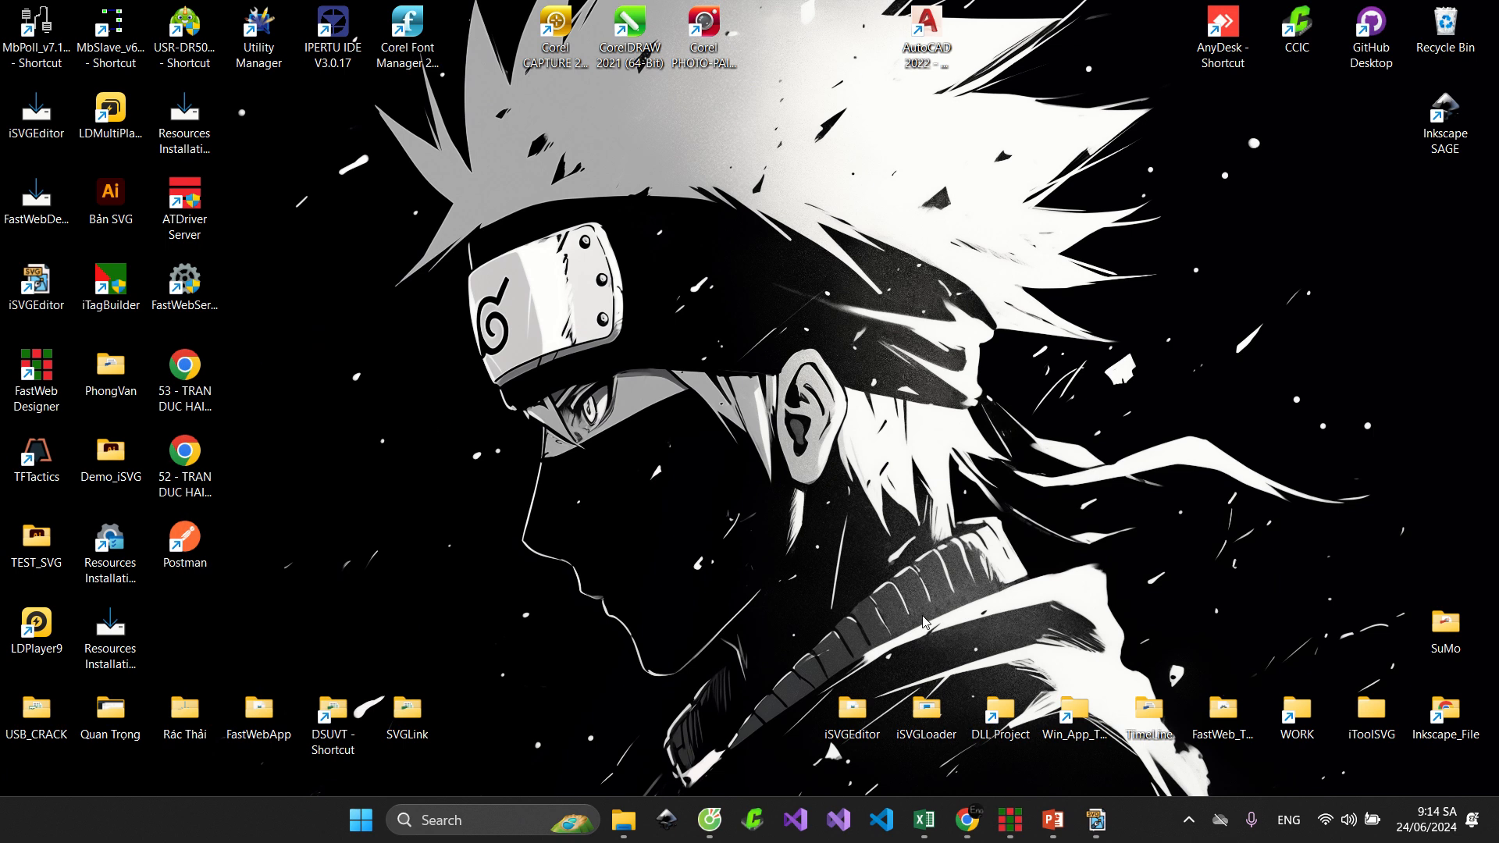
click(1045, 825)
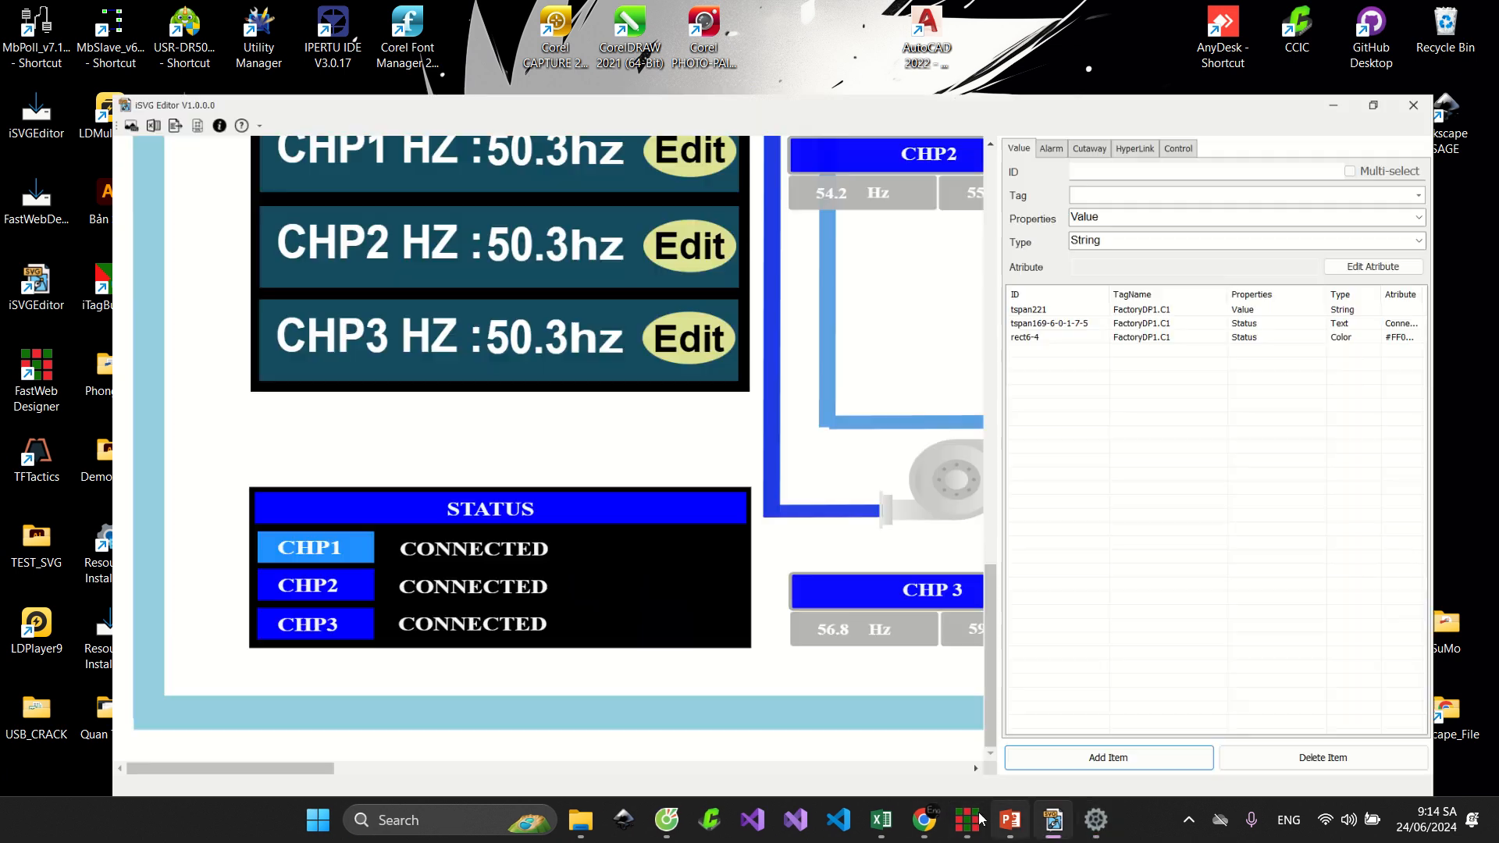
click(927, 821)
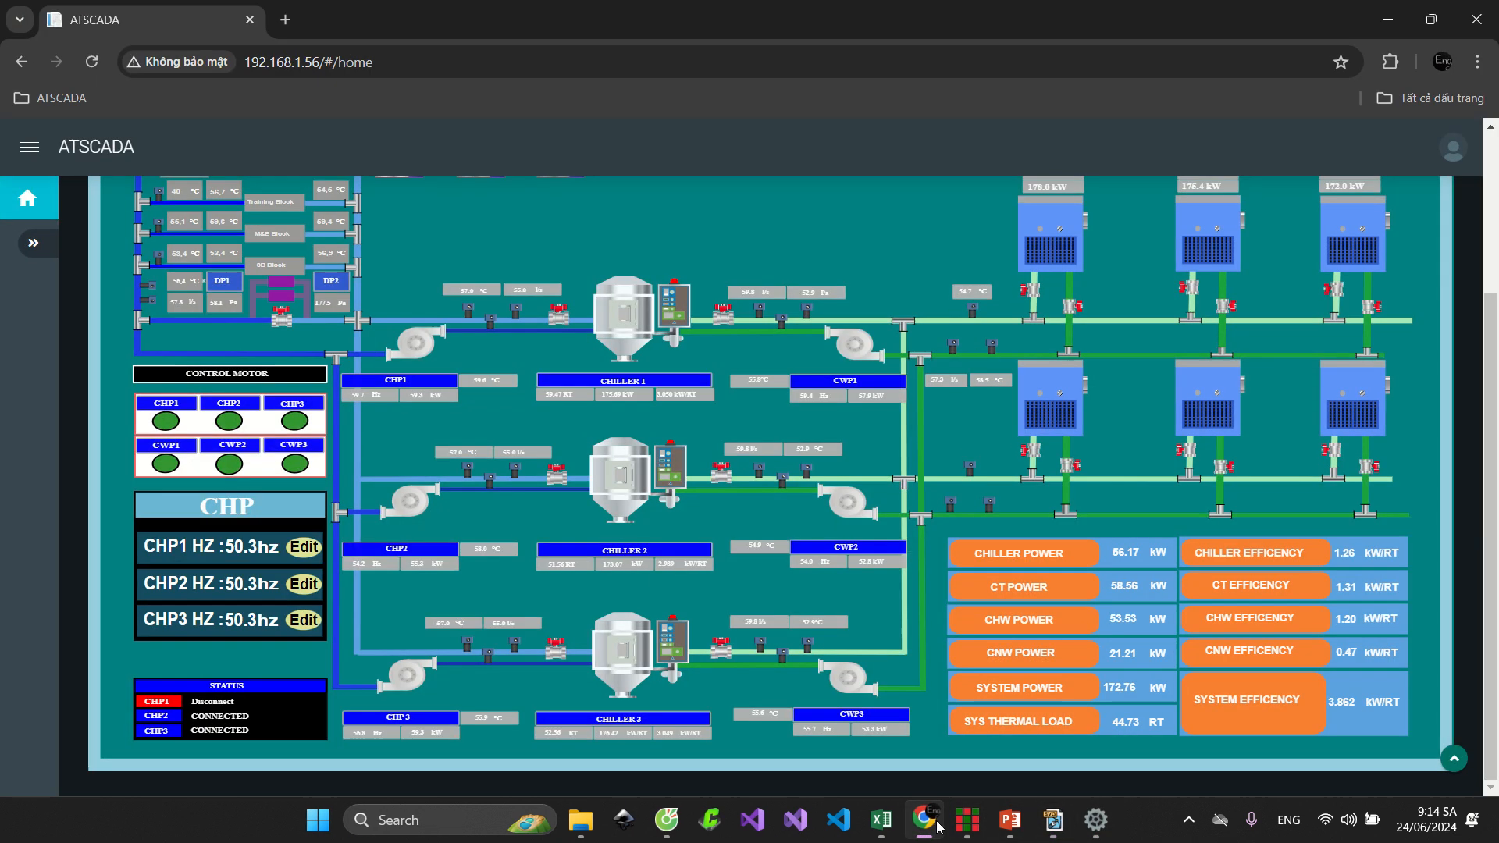
click(1094, 818)
click(996, 252)
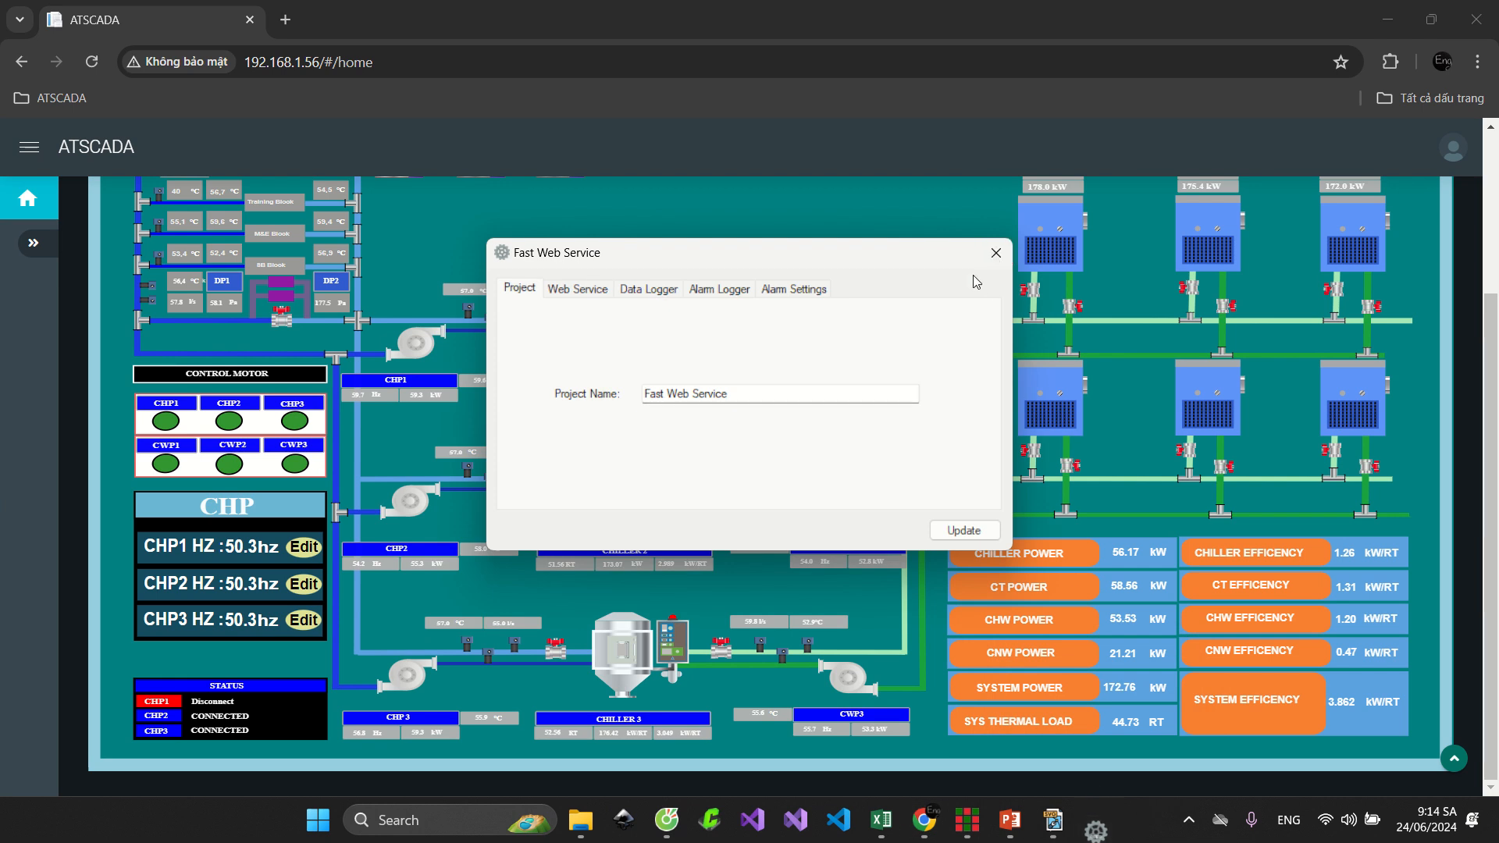
click(190, 703)
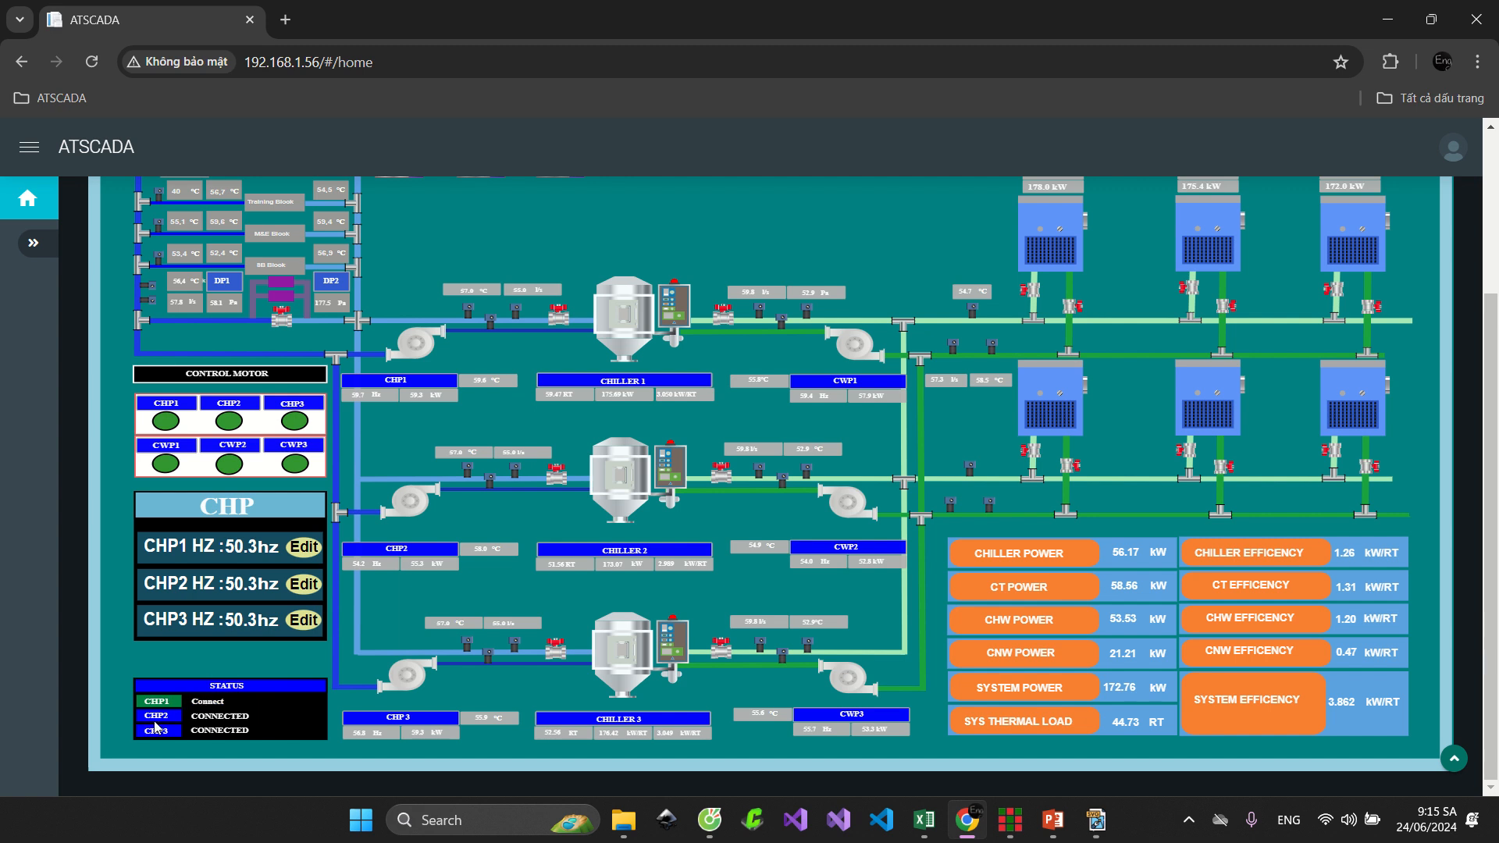
scroll(312, 588, up, 5)
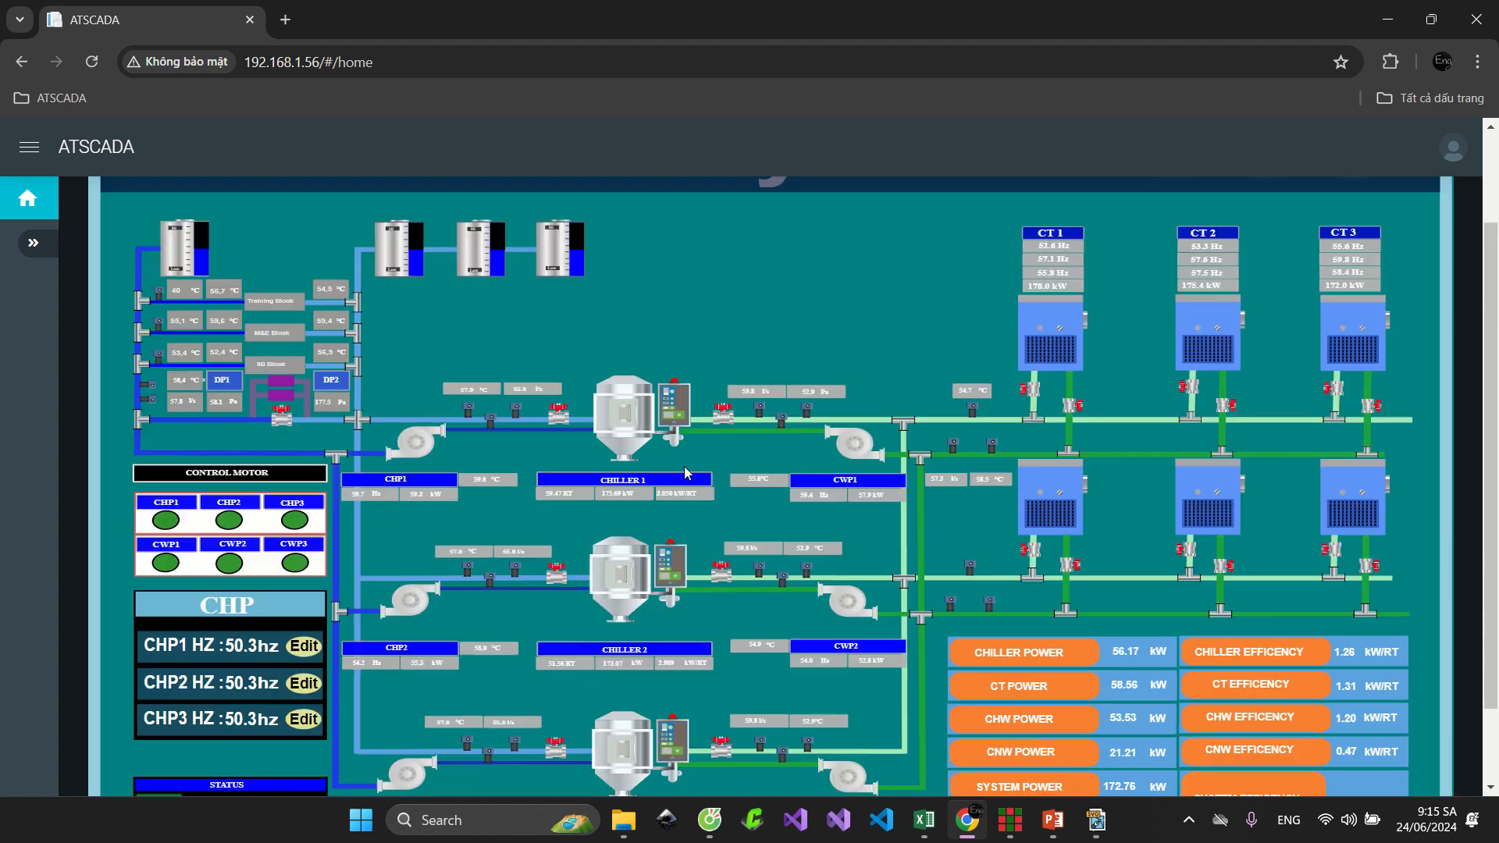
Switch to iSVG Editor and set the binding property to Animation
click(1097, 819)
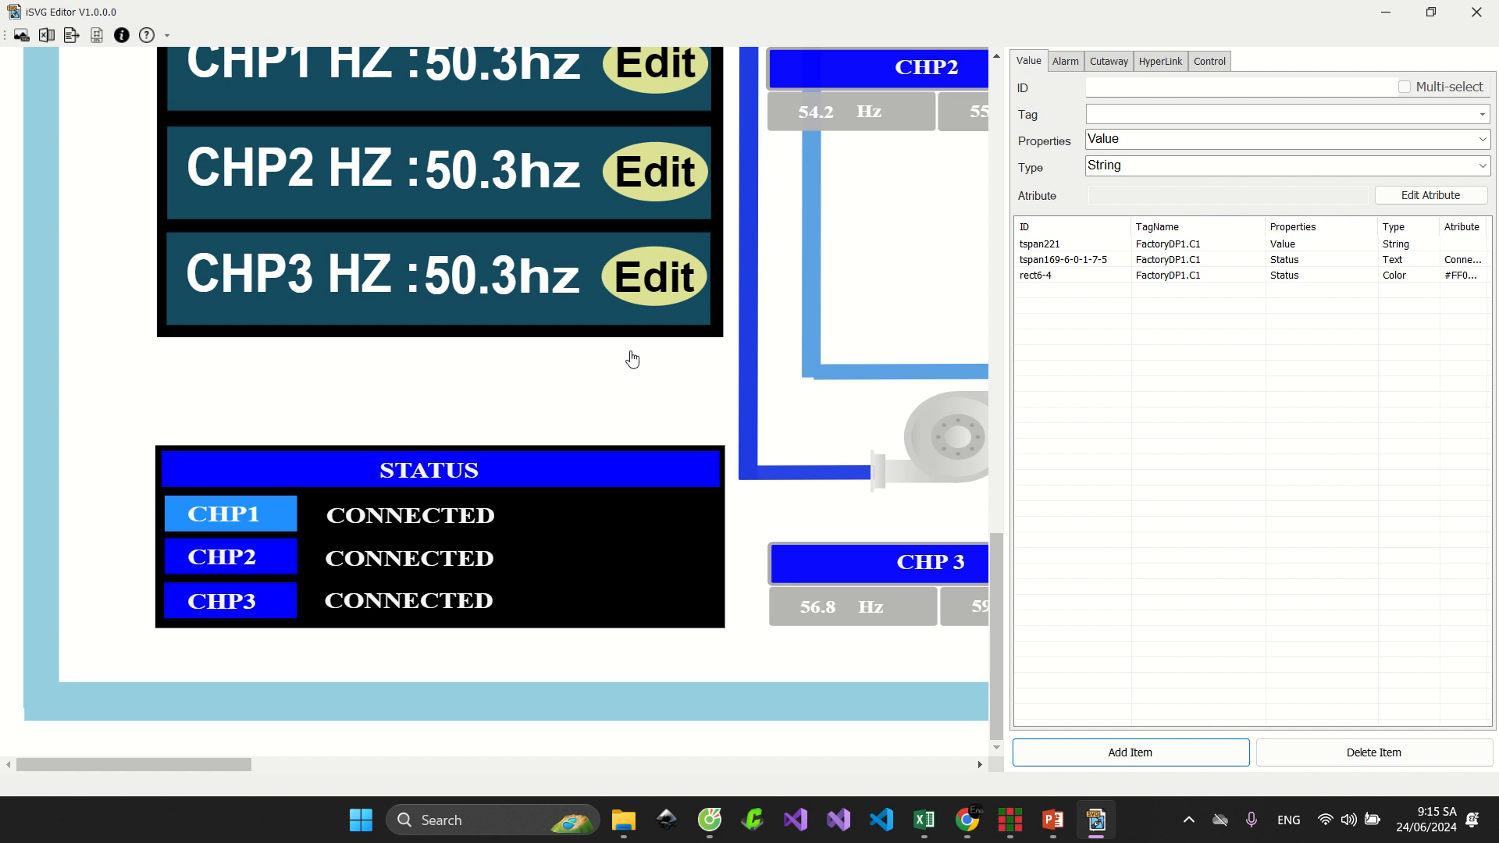
scroll(495, 288, up, 15)
scroll(495, 288, up, 4)
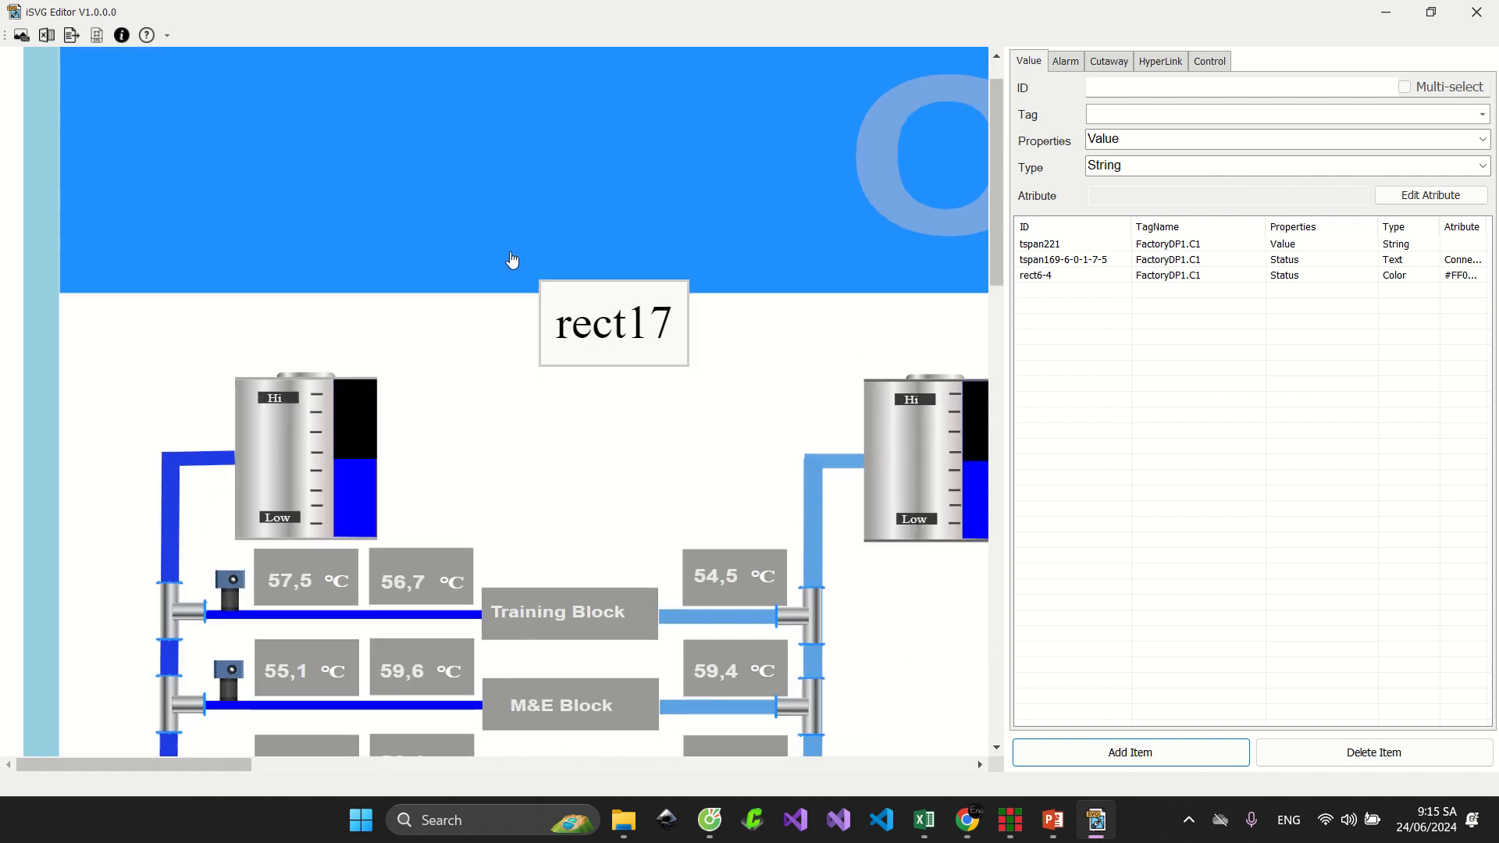
scroll(512, 258, down, 10)
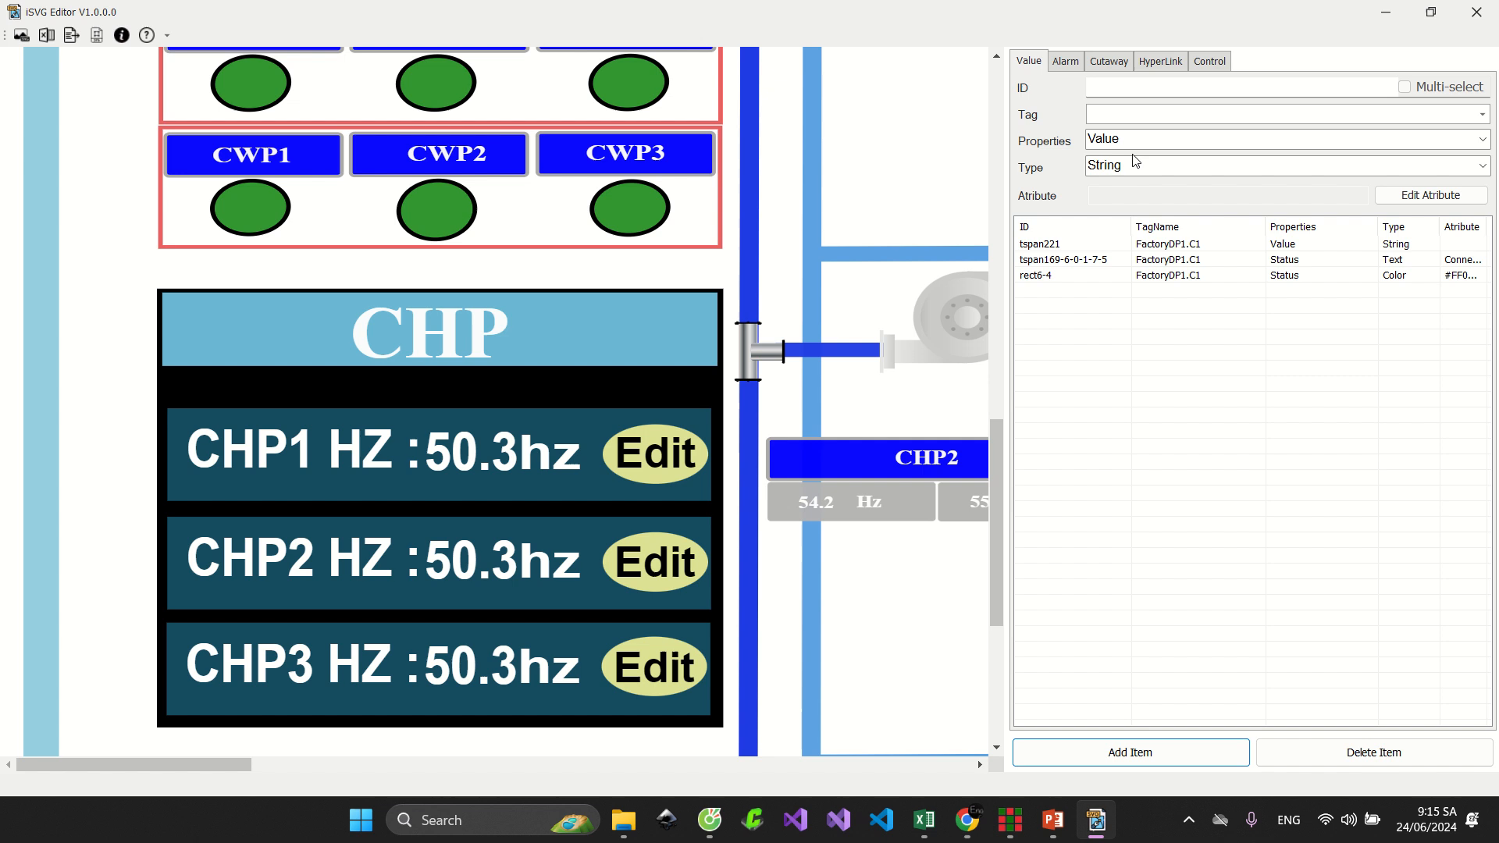
click(1458, 142)
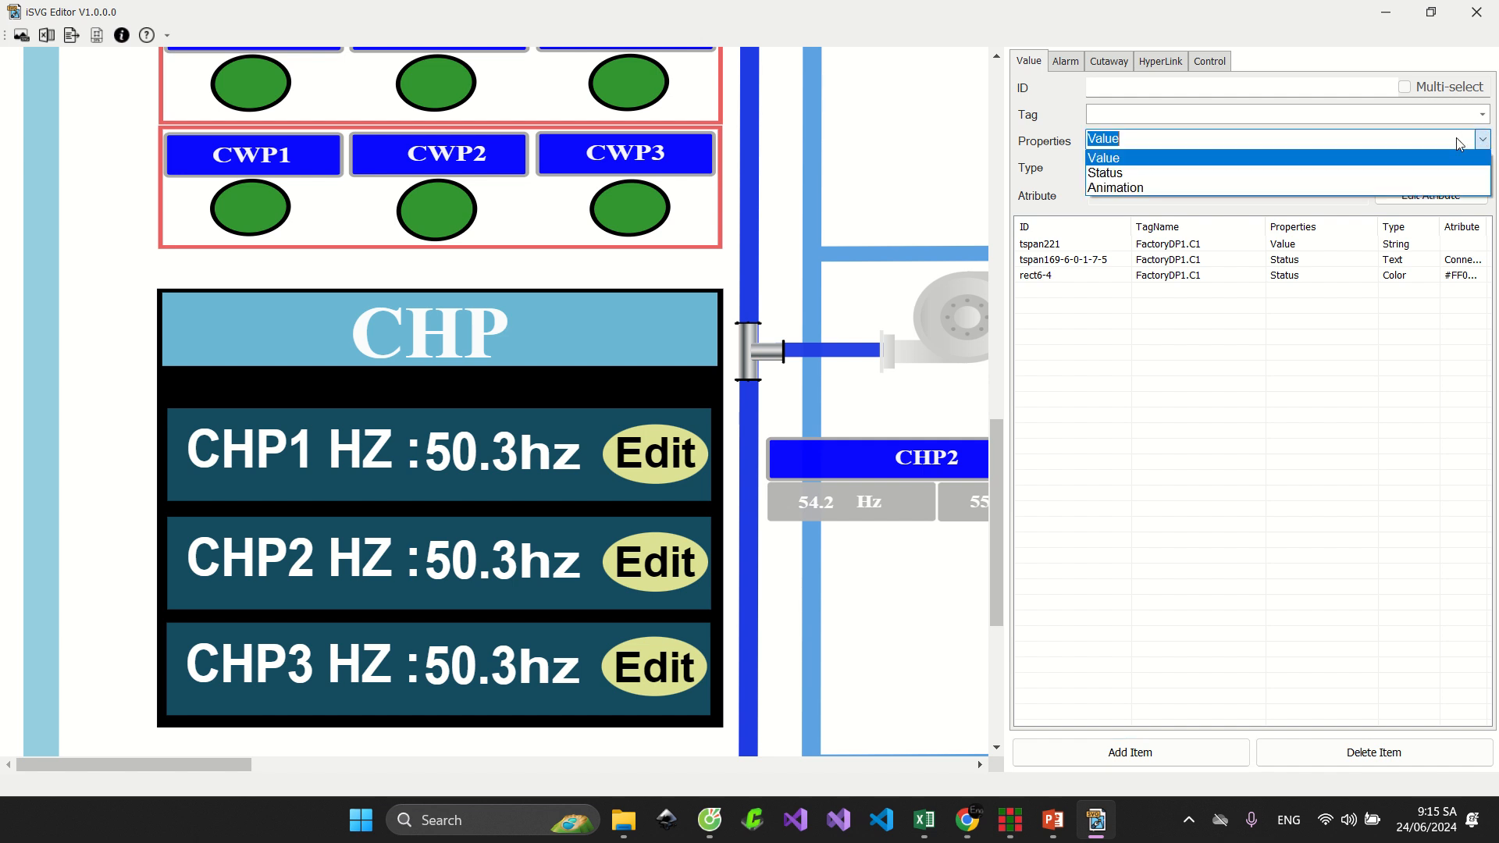
click(1177, 188)
Select the circle under CWP1 in the CONTROL MOTOR table and assign it the tag FactoryDP1.C2, keeping the type Color
scroll(586, 250, up, 3)
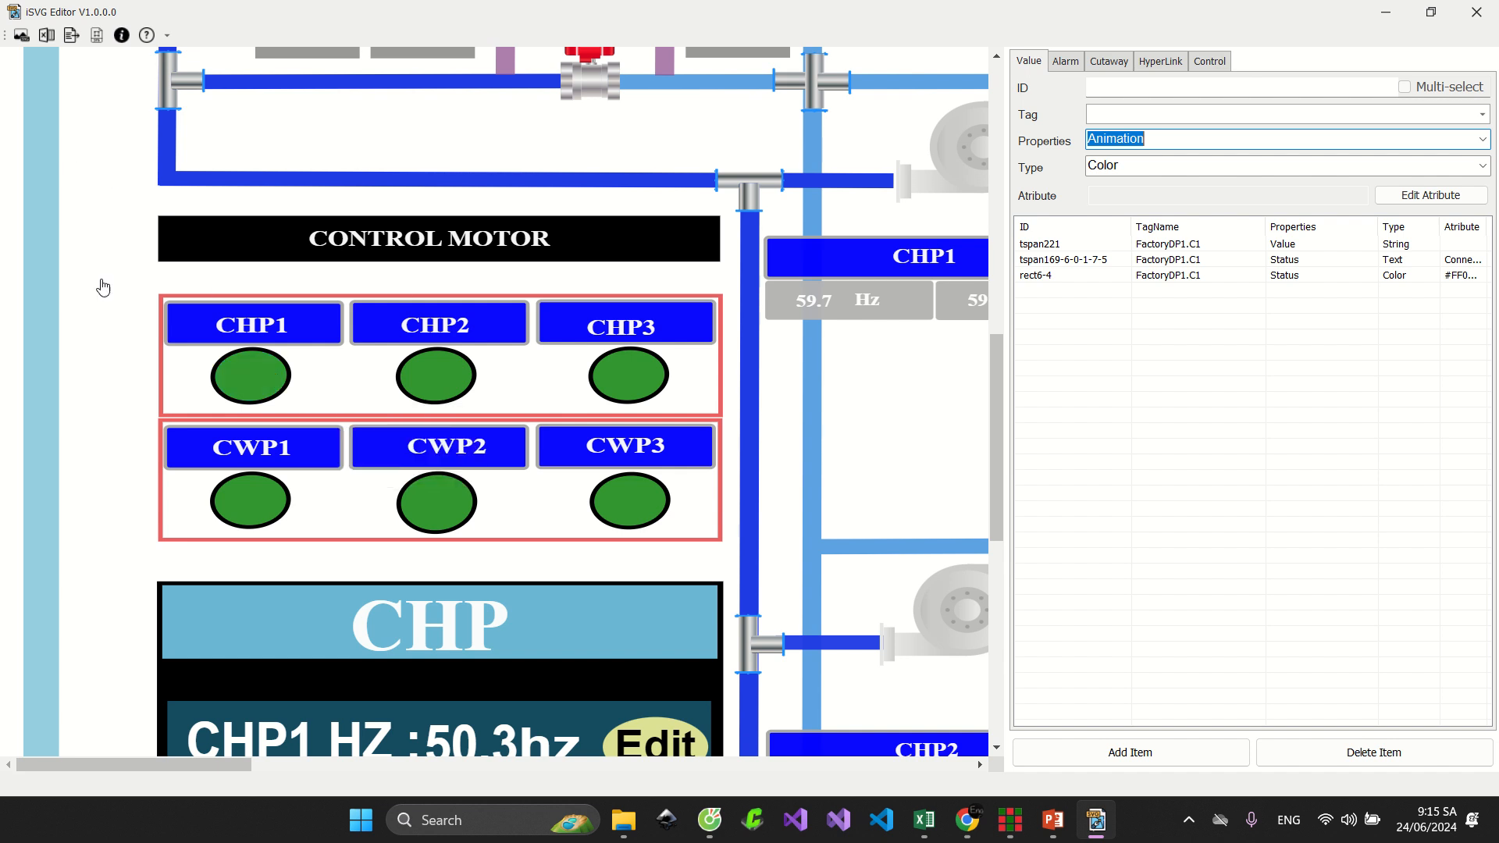
scroll(676, 391, down, 5)
scroll(677, 398, up, 7)
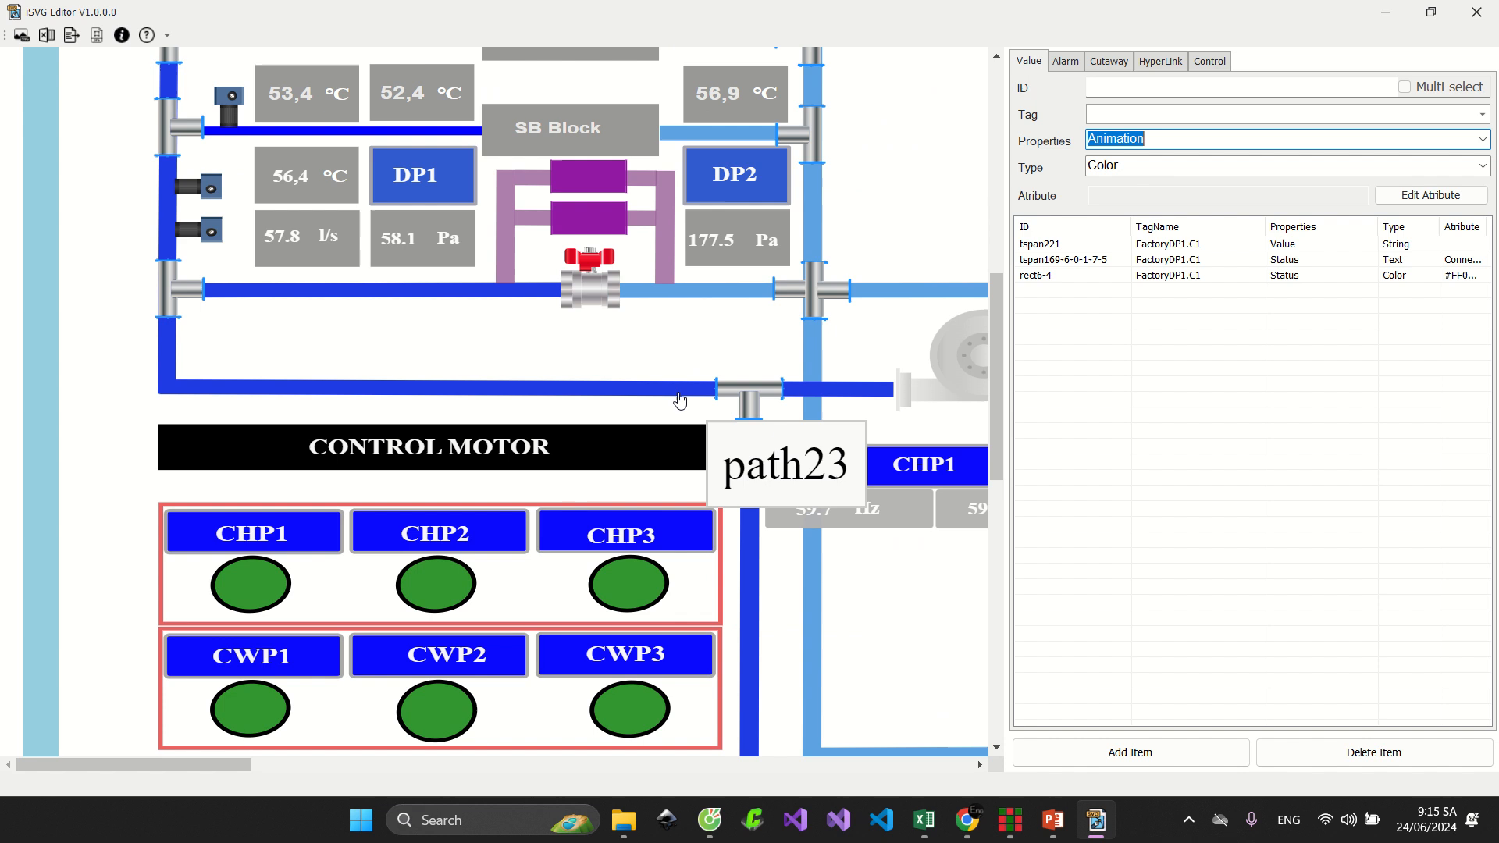
scroll(679, 396, down, 11)
scroll(679, 399, up, 5)
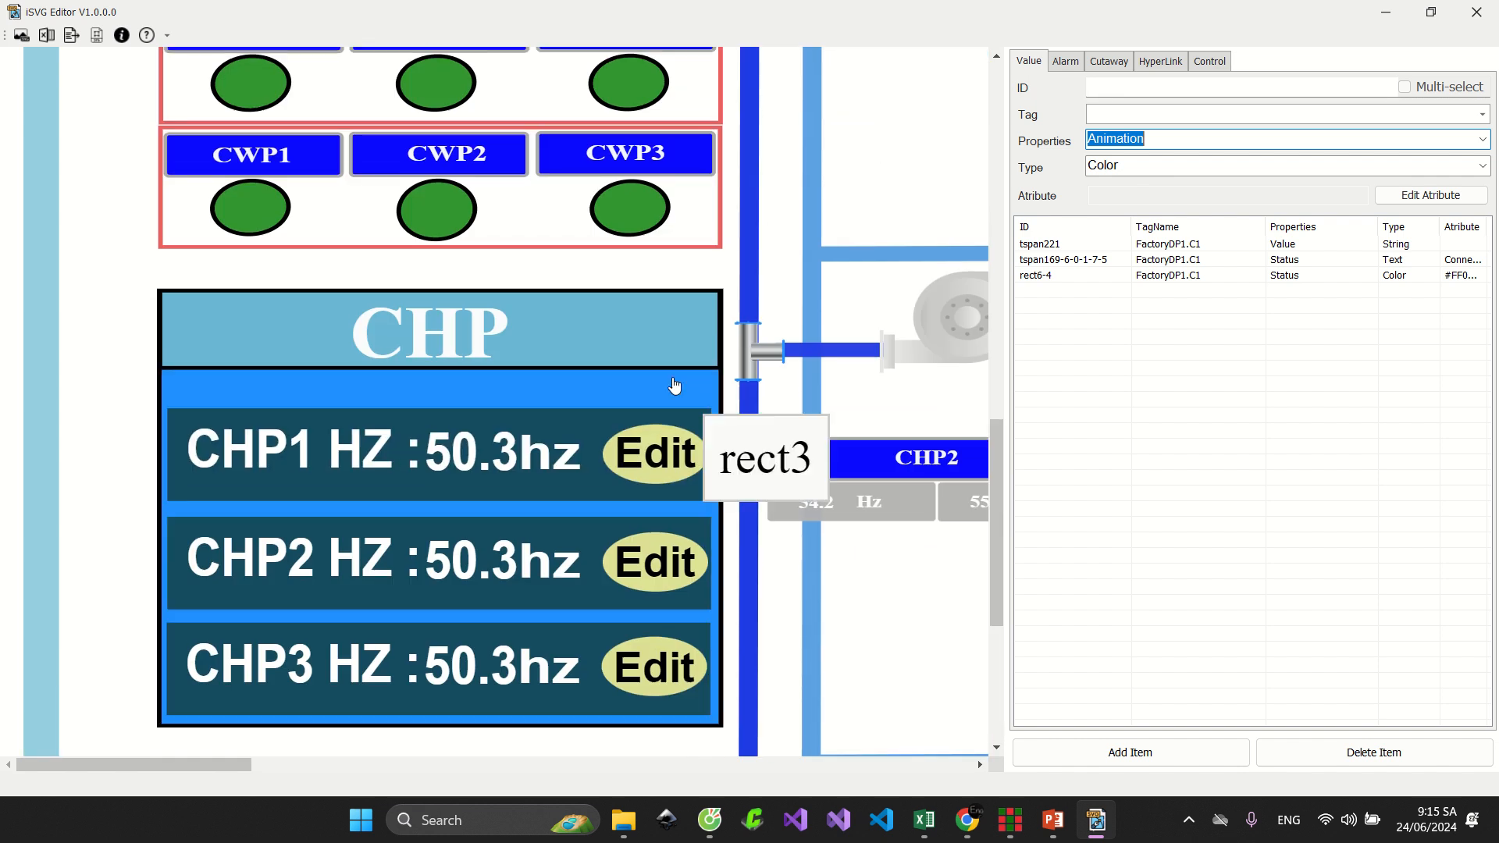
scroll(466, 414, down, 1)
scroll(466, 414, up, 4)
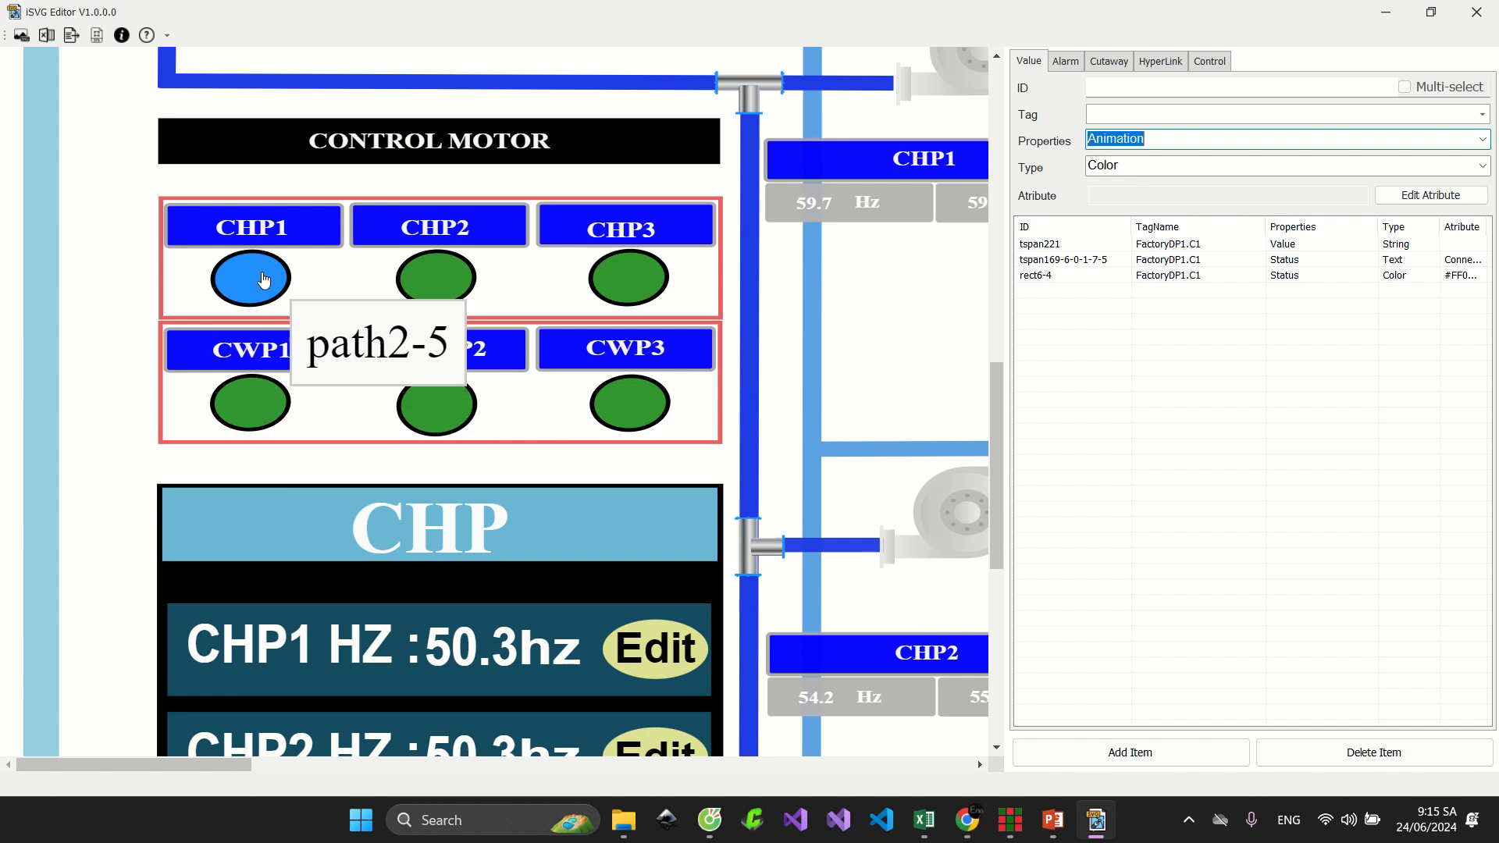
click(267, 406)
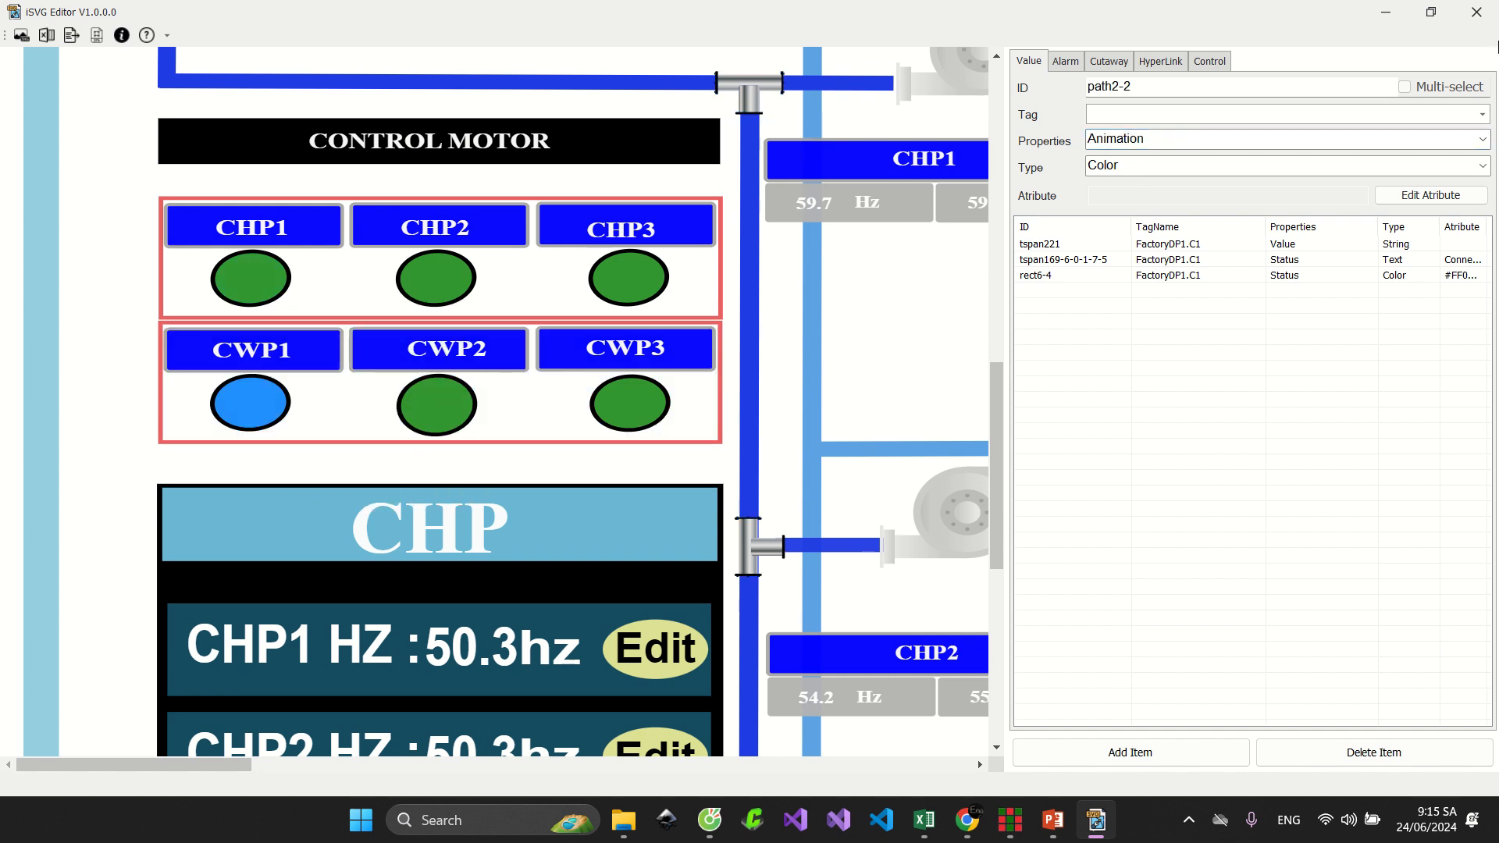
click(1482, 114)
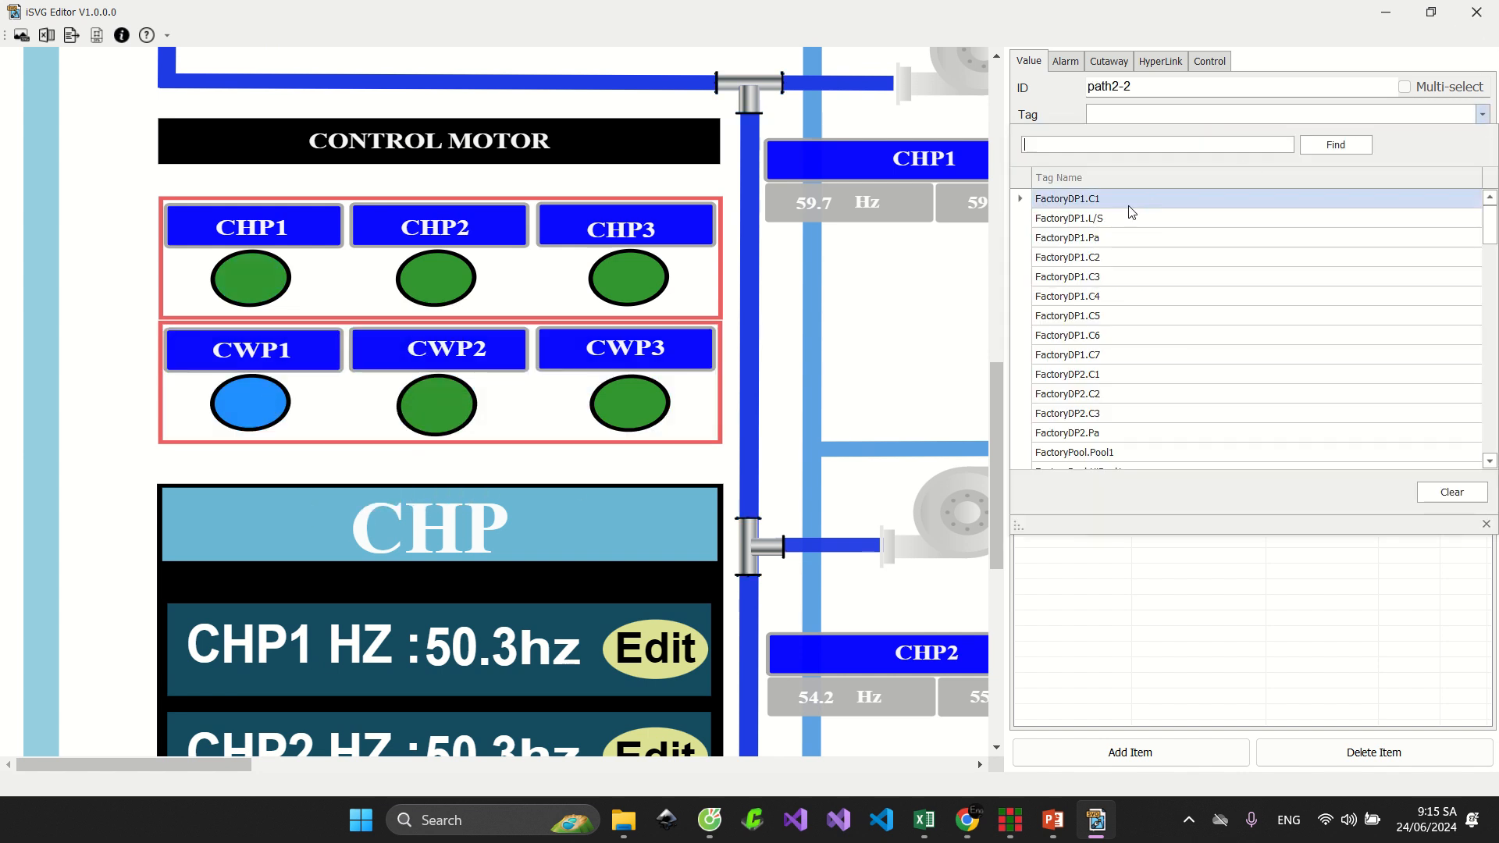
click(1107, 258)
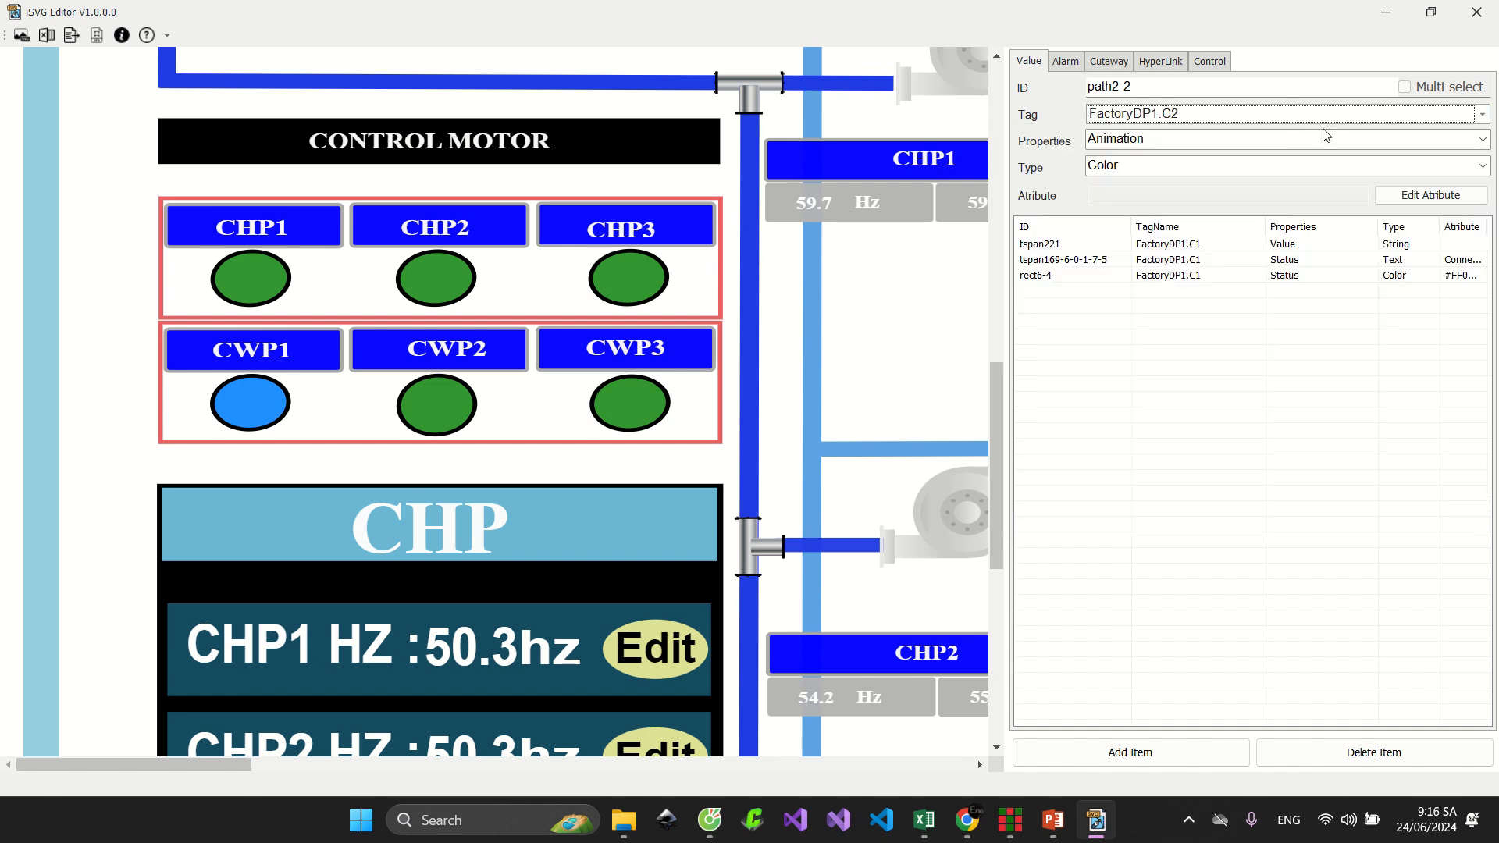
click(1484, 166)
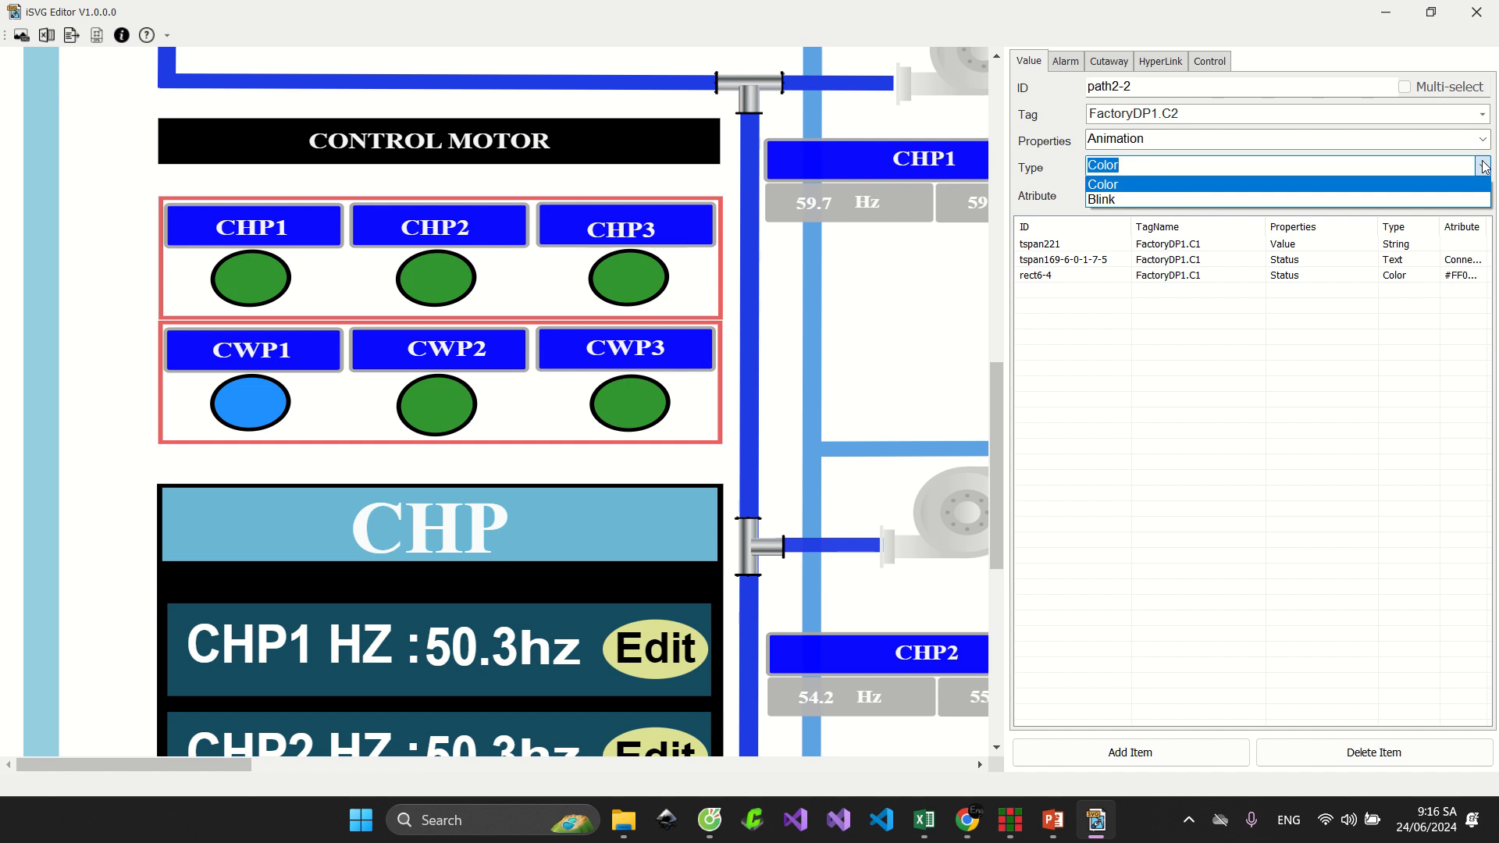
click(1483, 165)
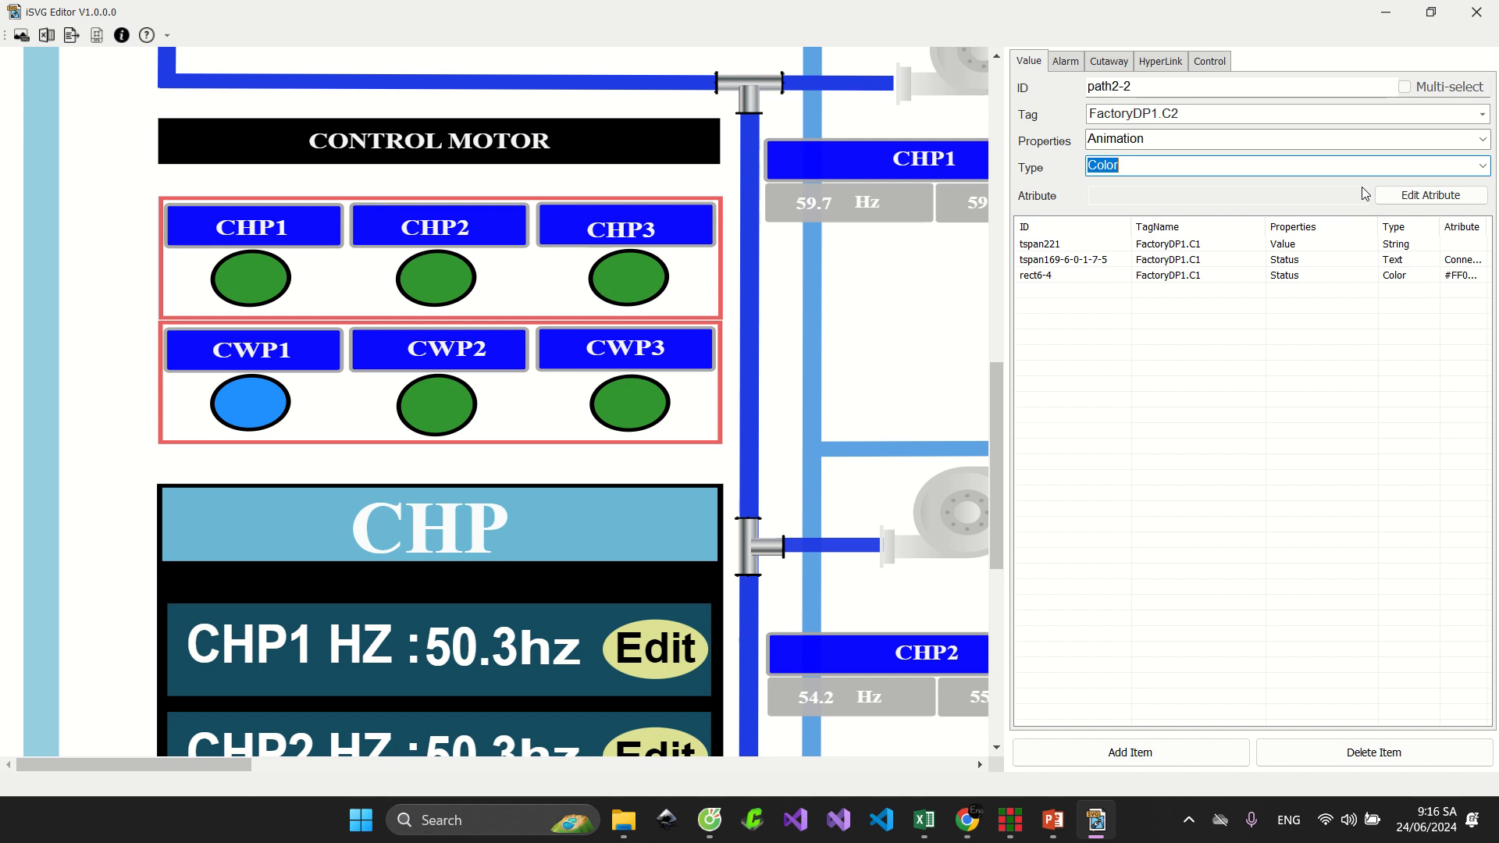
mouse_move(641, 2)
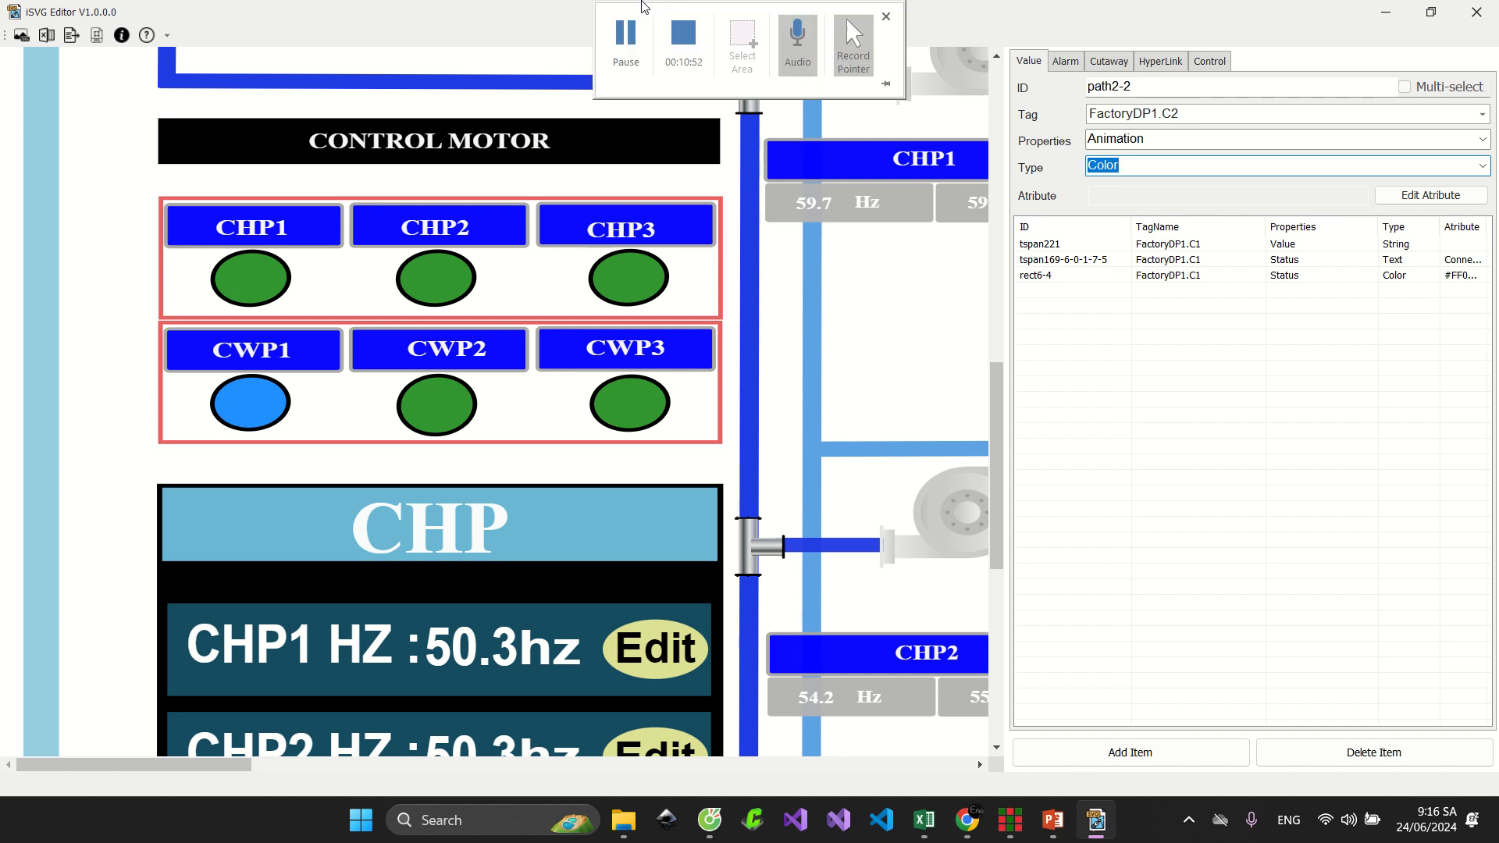
click(628, 50)
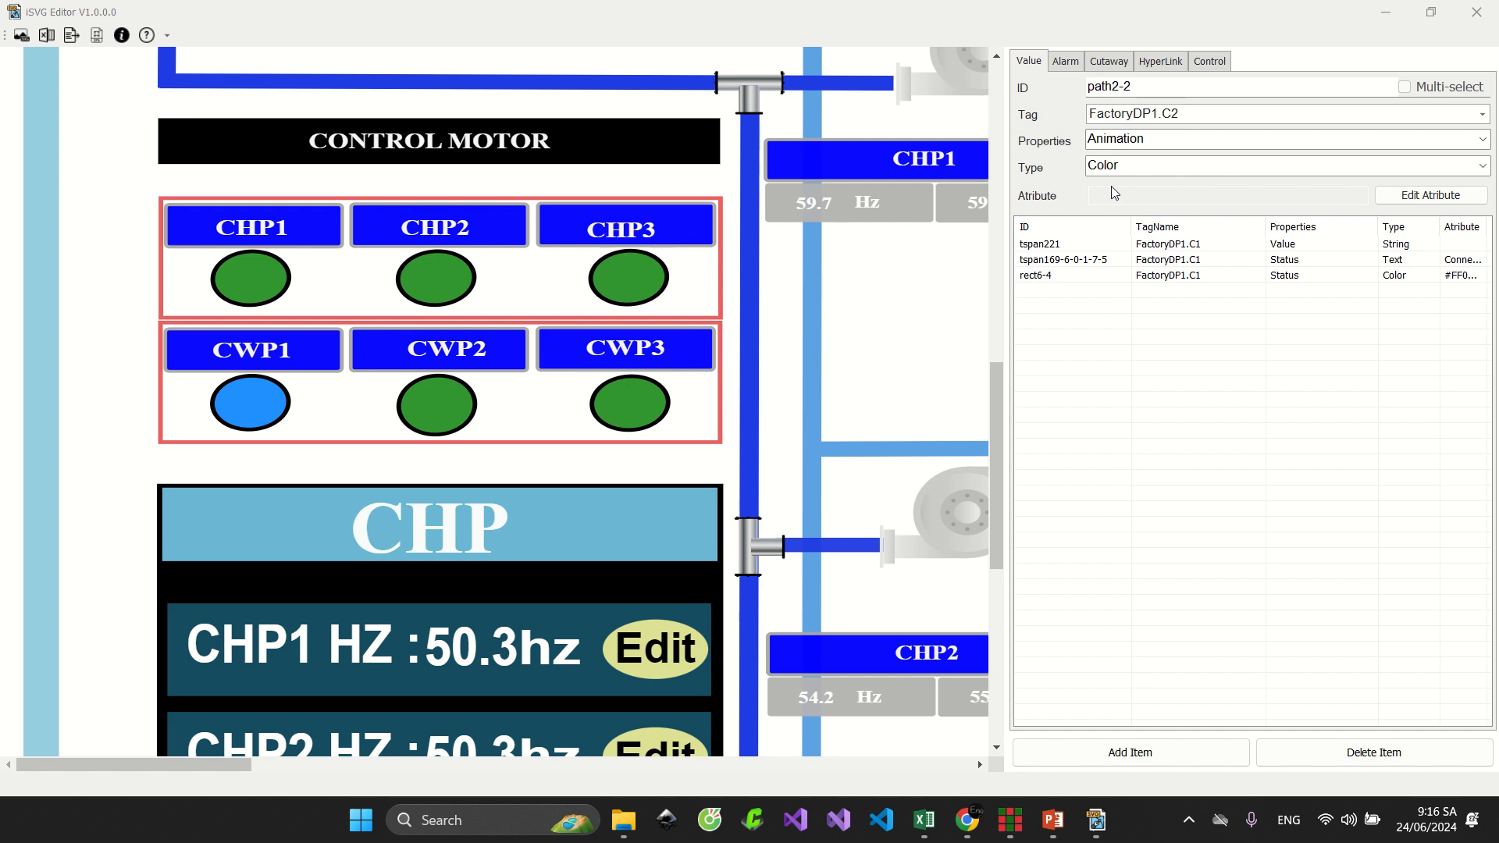
Set the animation's band count to 4 with breakpoints 0, 10, 20 and 30
click(1395, 201)
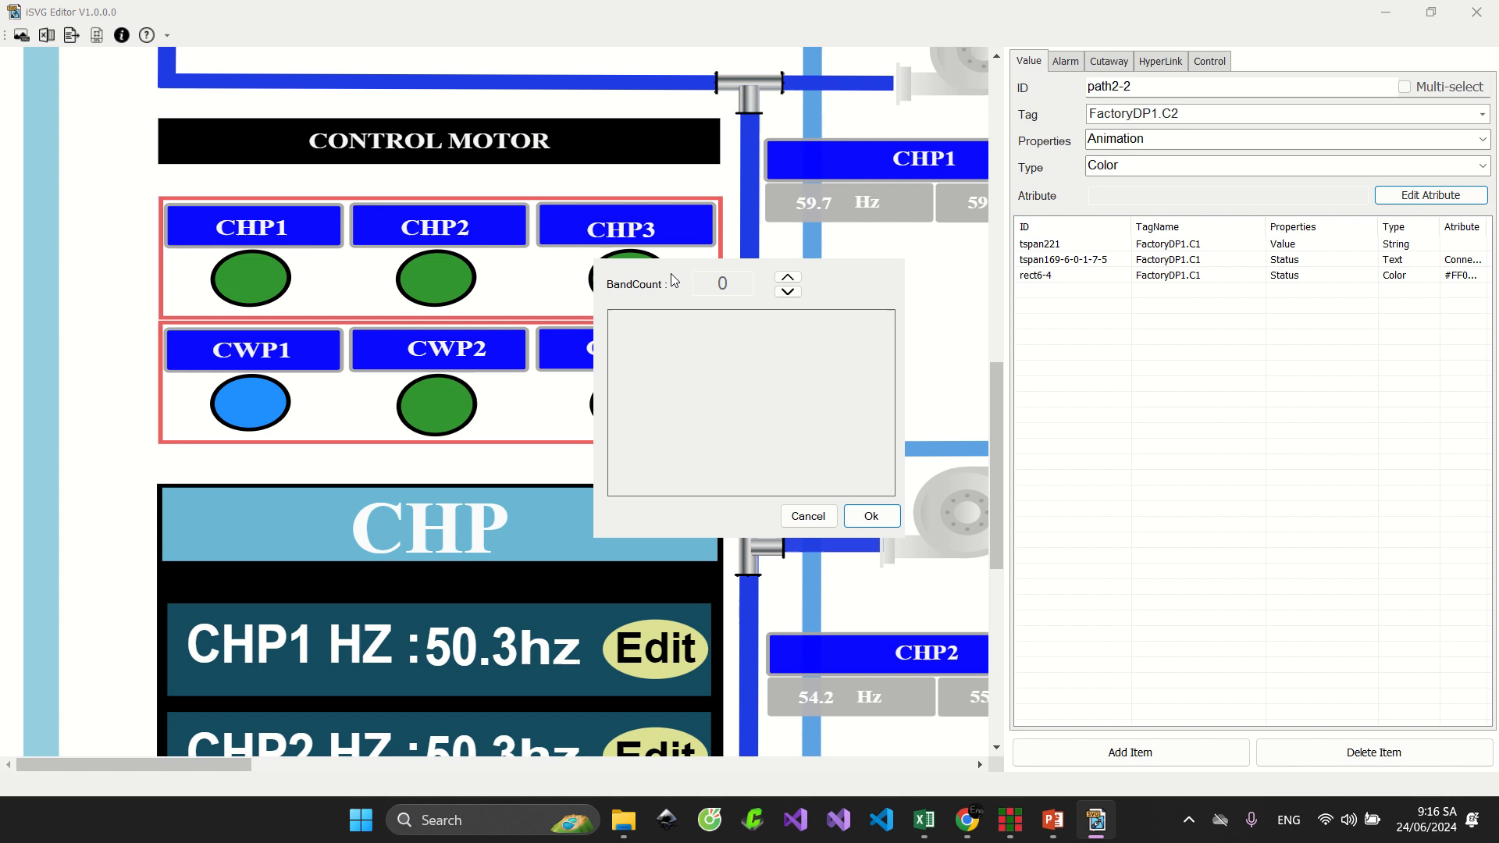
click(787, 278)
click(786, 278)
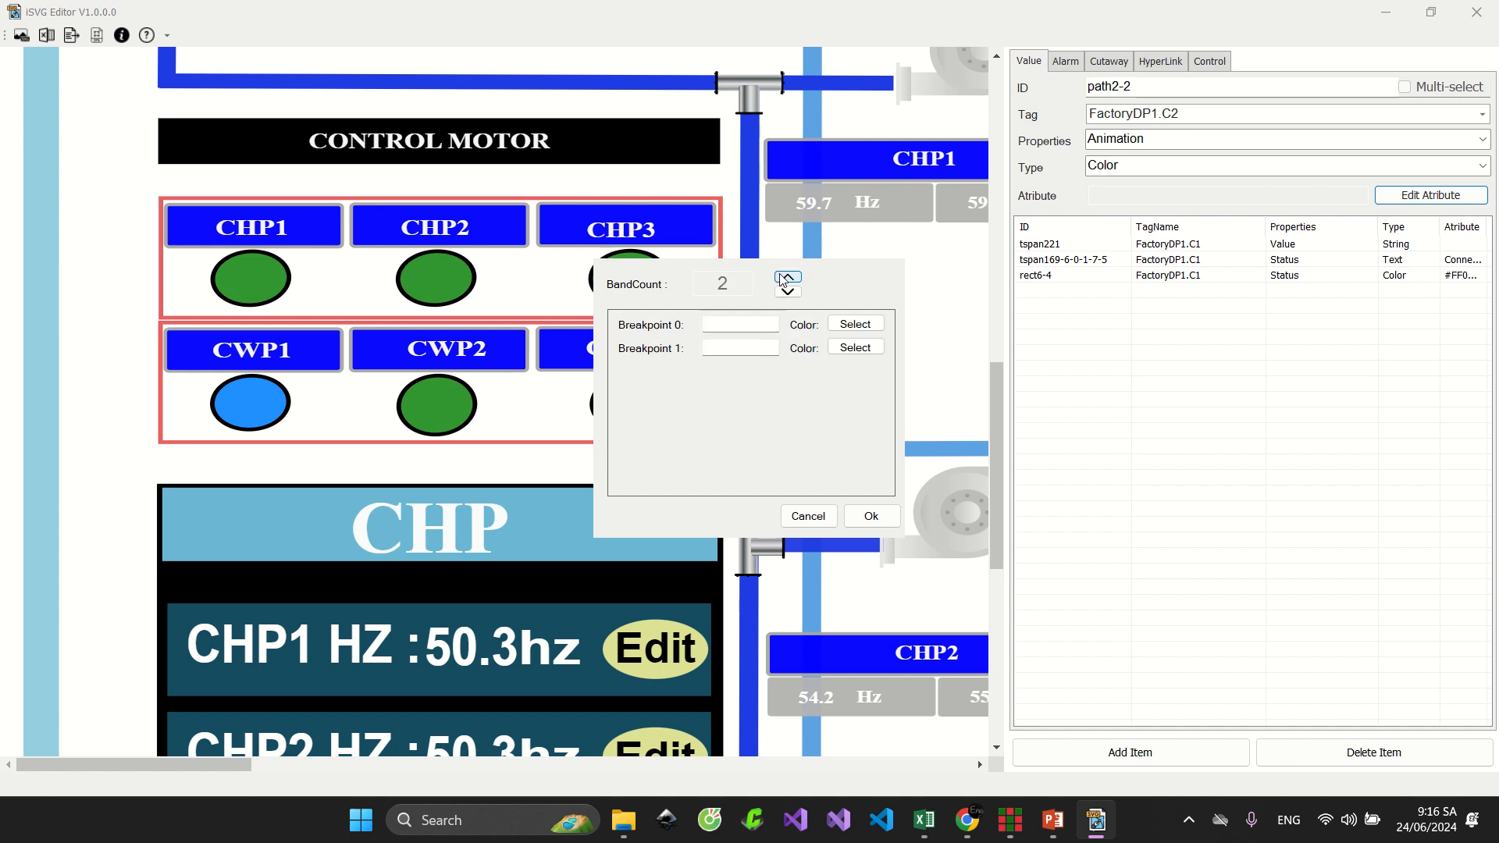
click(786, 278)
click(787, 278)
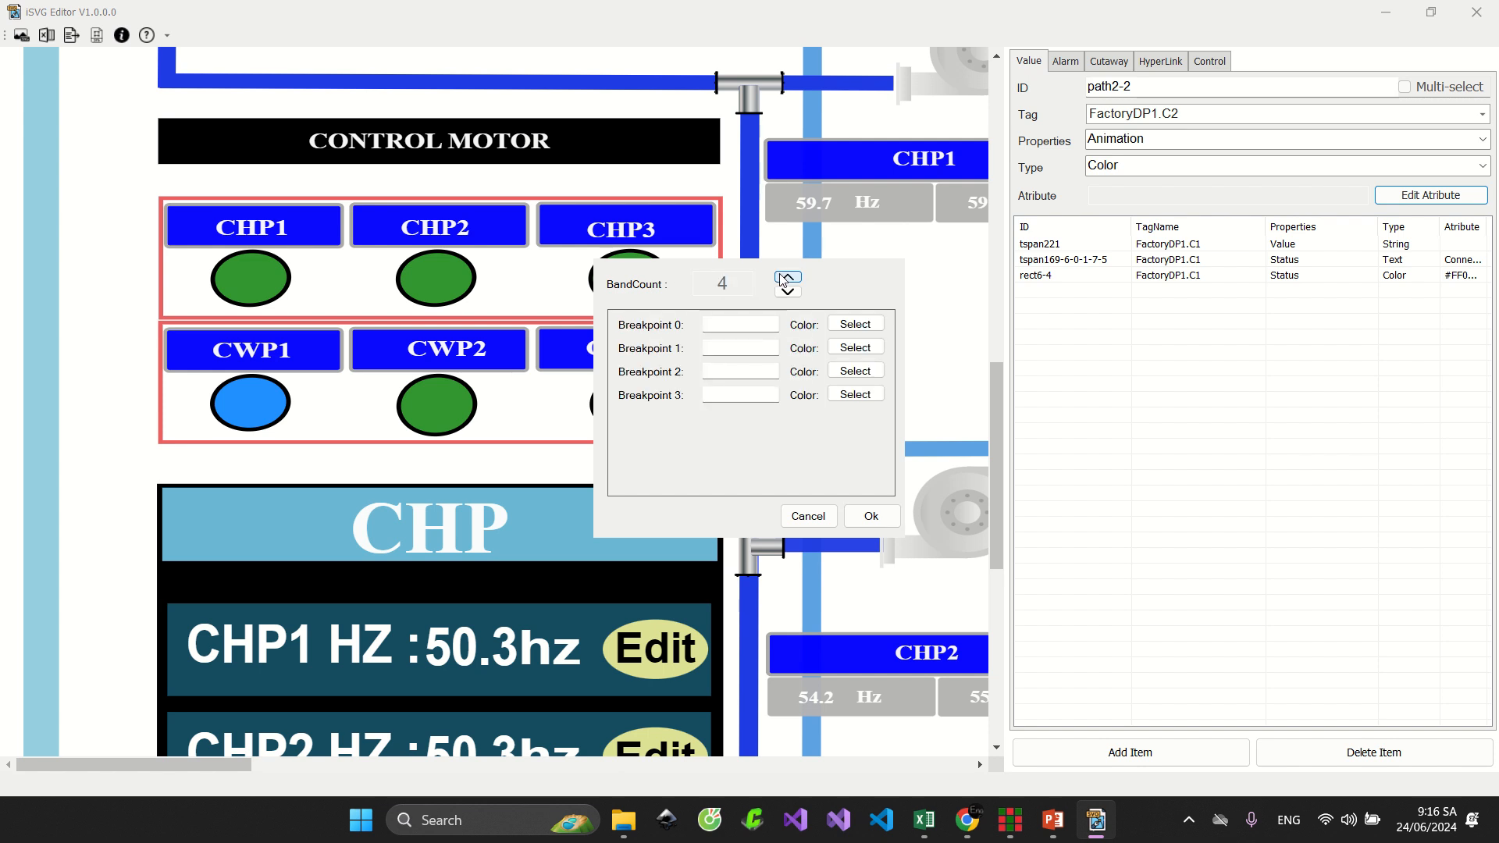
click(737, 321)
text(0)
click(743, 370)
click(736, 395)
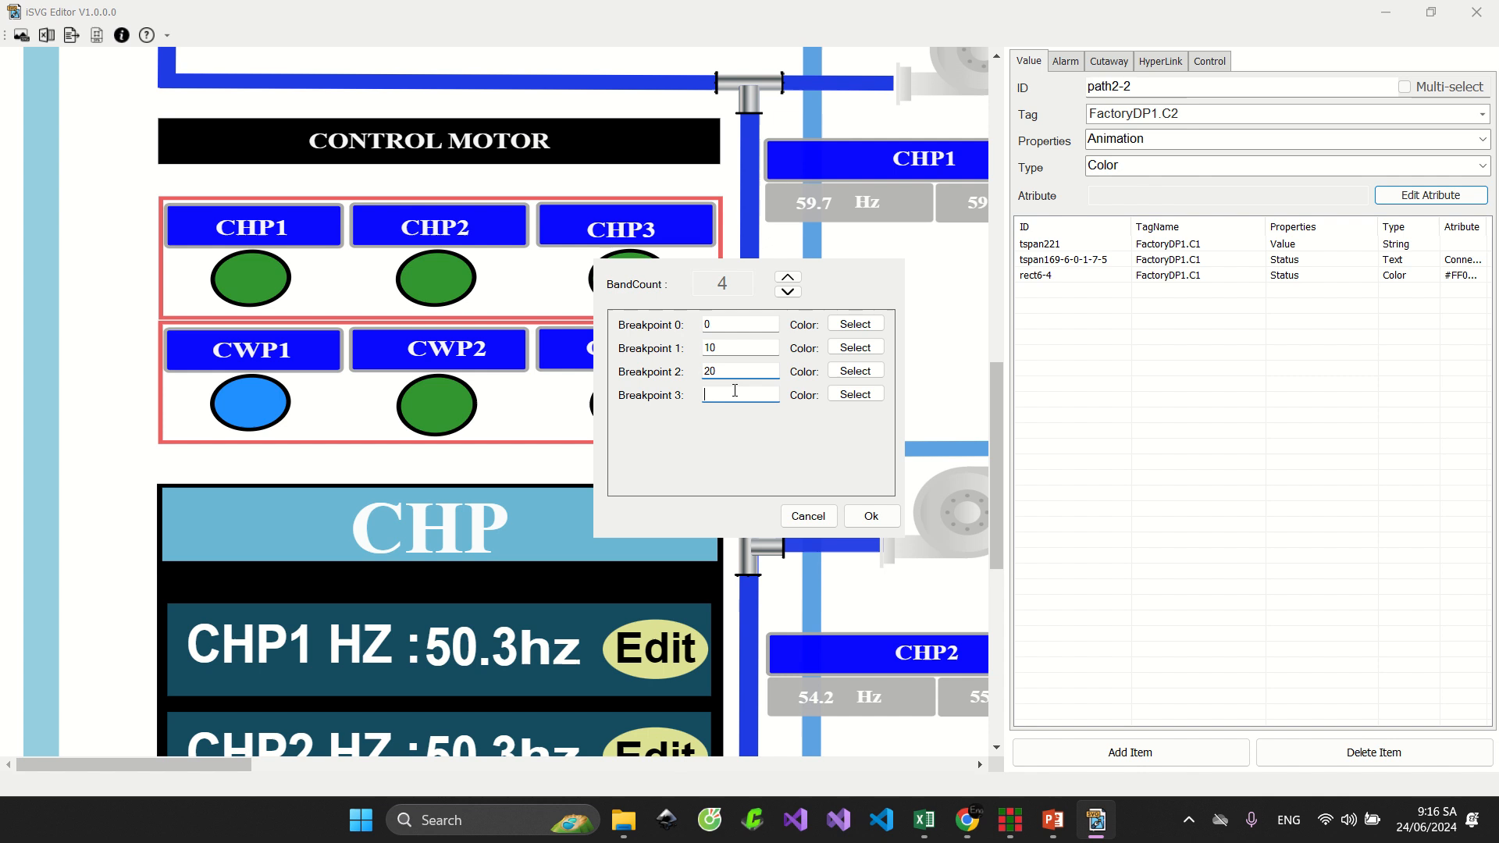
text(30)
Set the colour of breakpoint 0 to green #00FF40 and breakpoint 1 to red
click(856, 324)
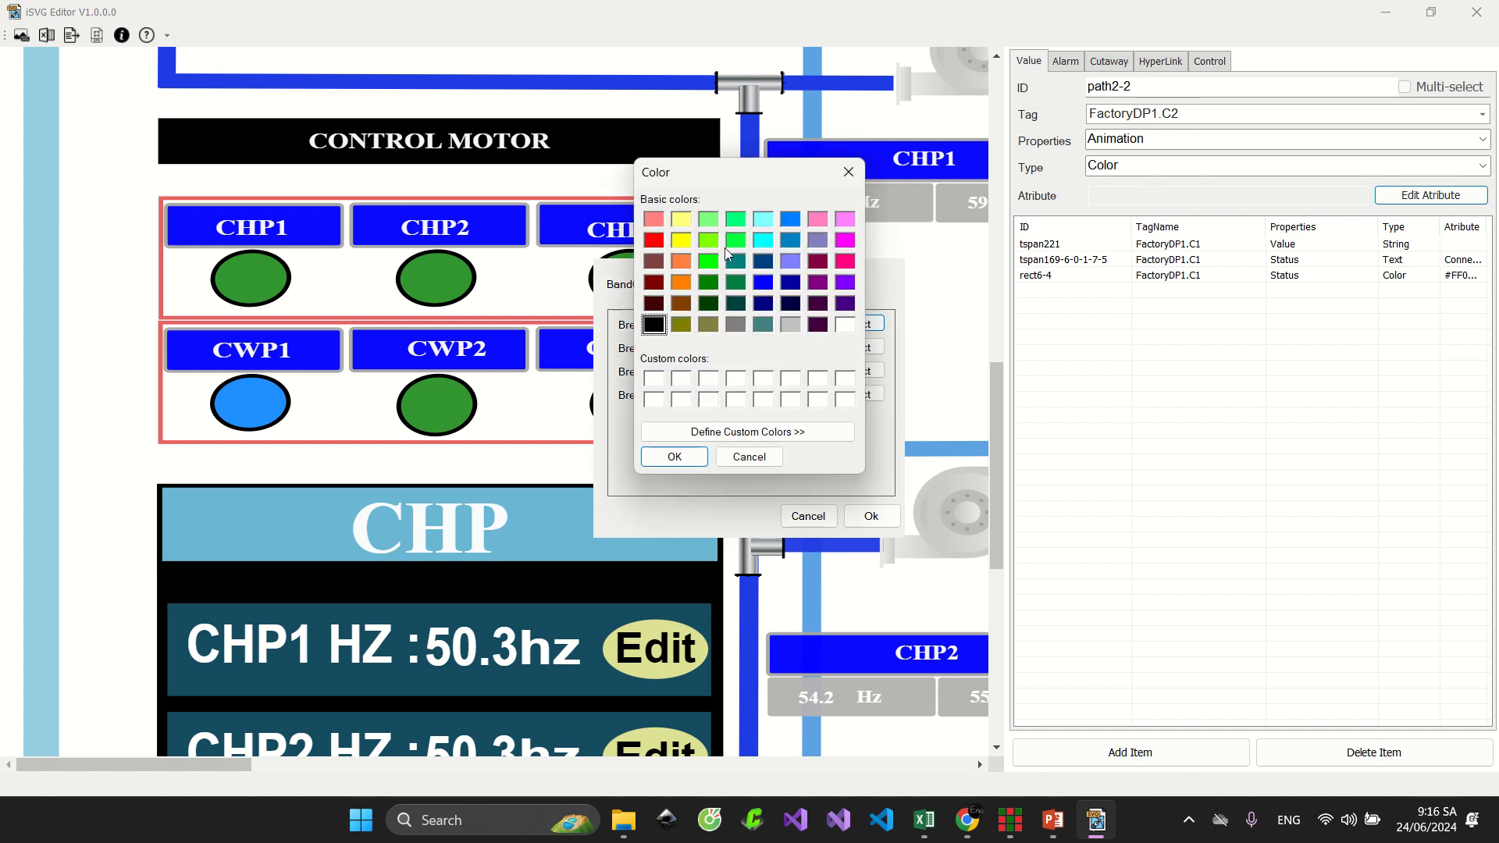
click(708, 261)
click(675, 453)
click(856, 348)
click(654, 240)
click(675, 456)
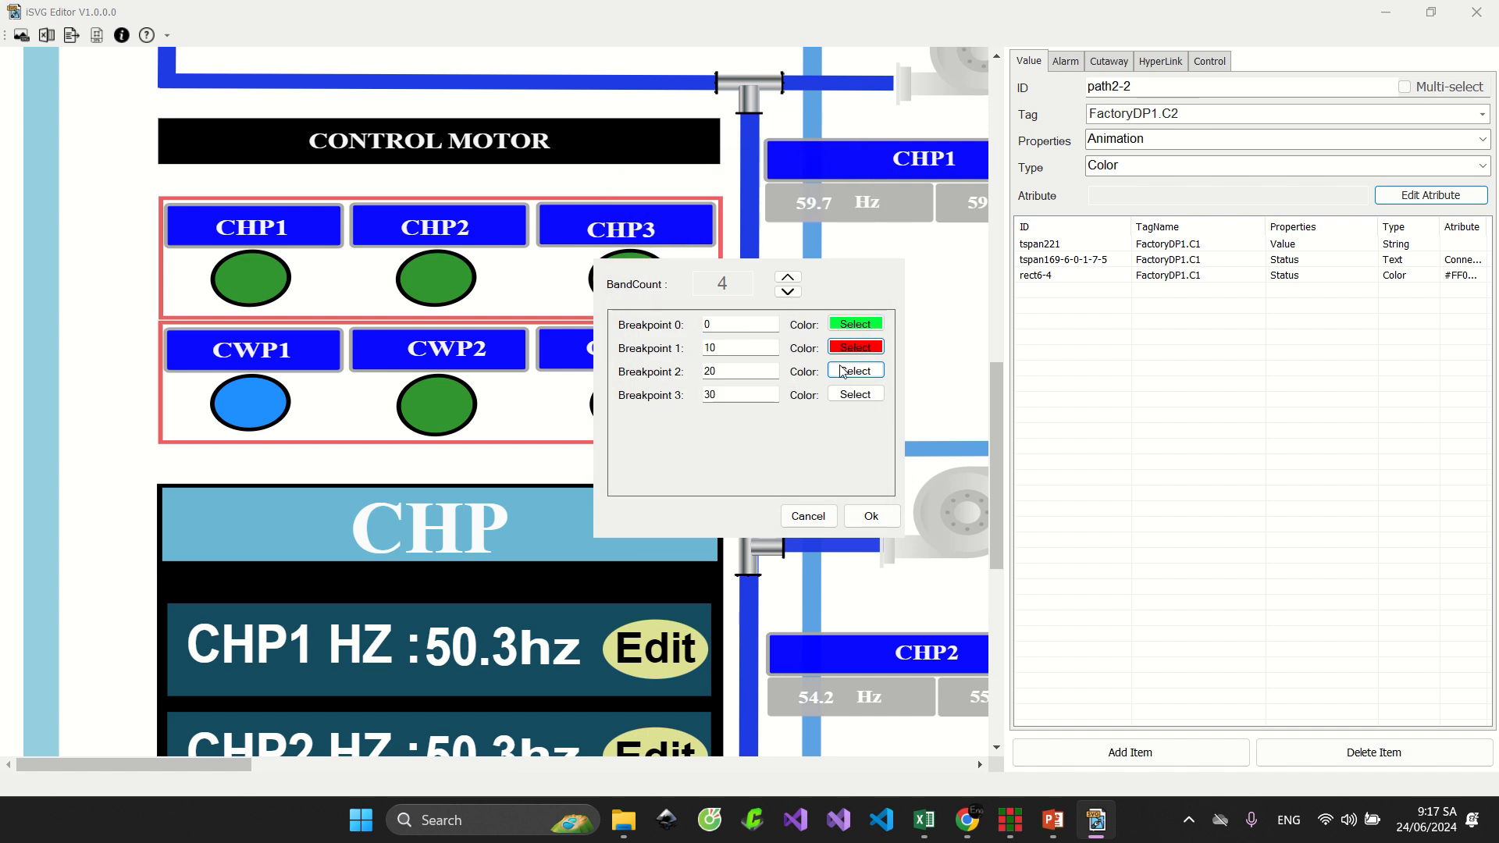
Set breakpoint 2 to pink #FF80C0 and breakpoint 3 to aqua, then add the CWP1 circle's binding to the list
click(854, 371)
click(818, 219)
click(674, 457)
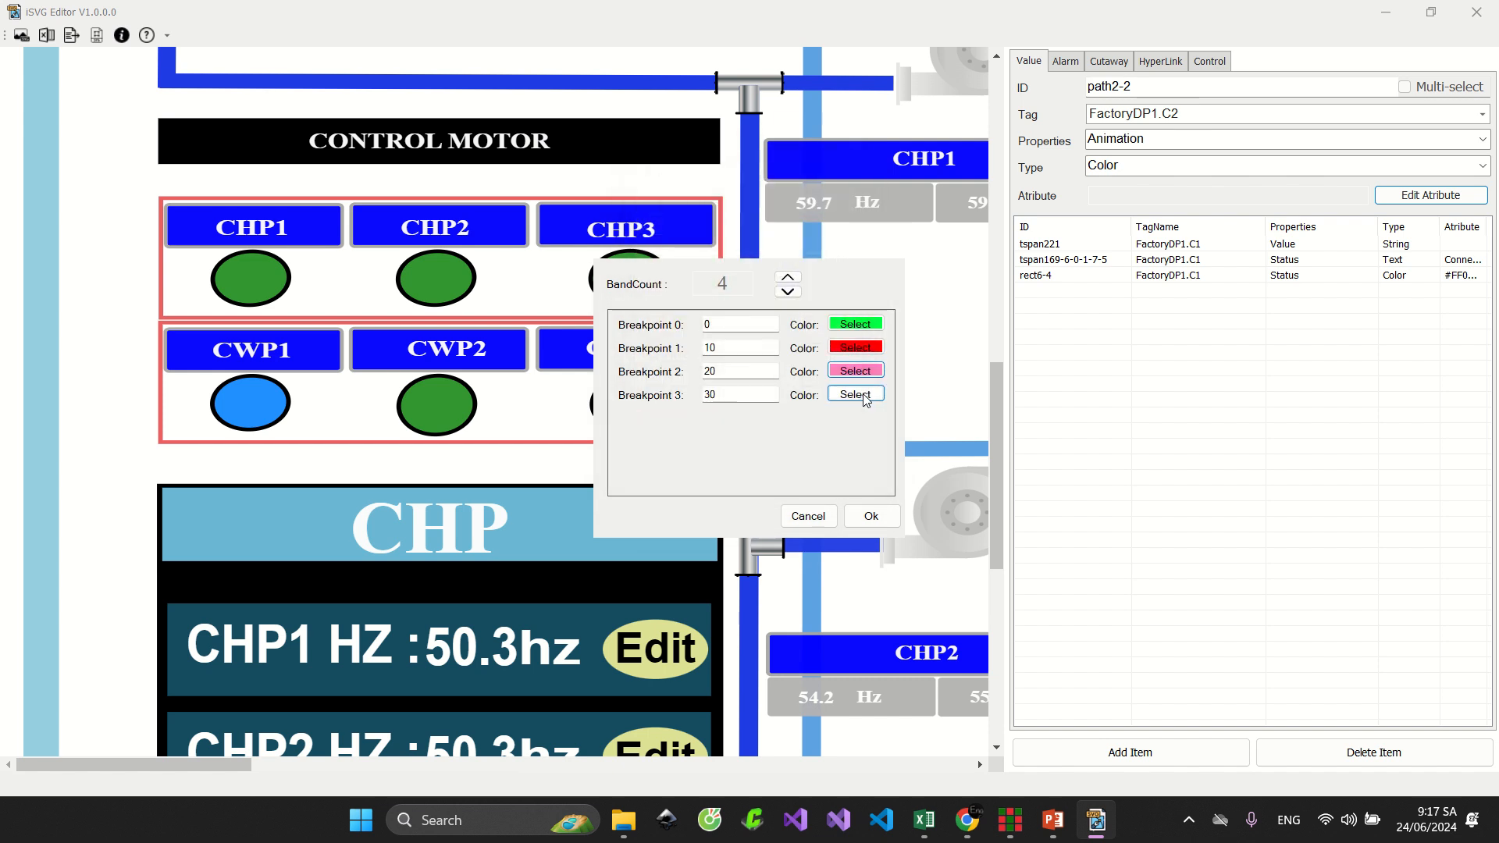
click(858, 394)
click(762, 240)
click(675, 456)
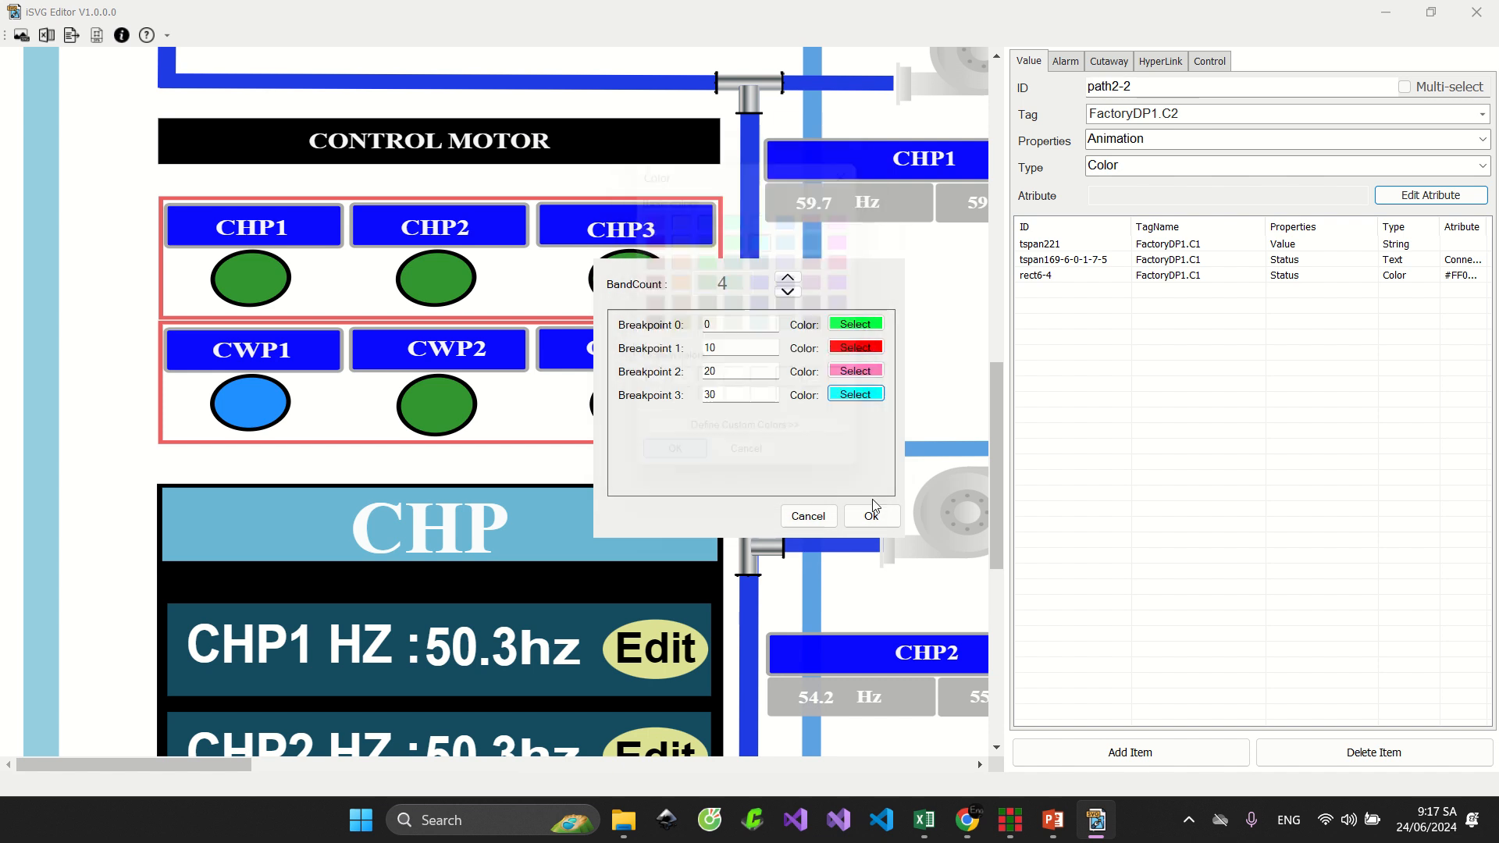
click(872, 516)
click(1105, 752)
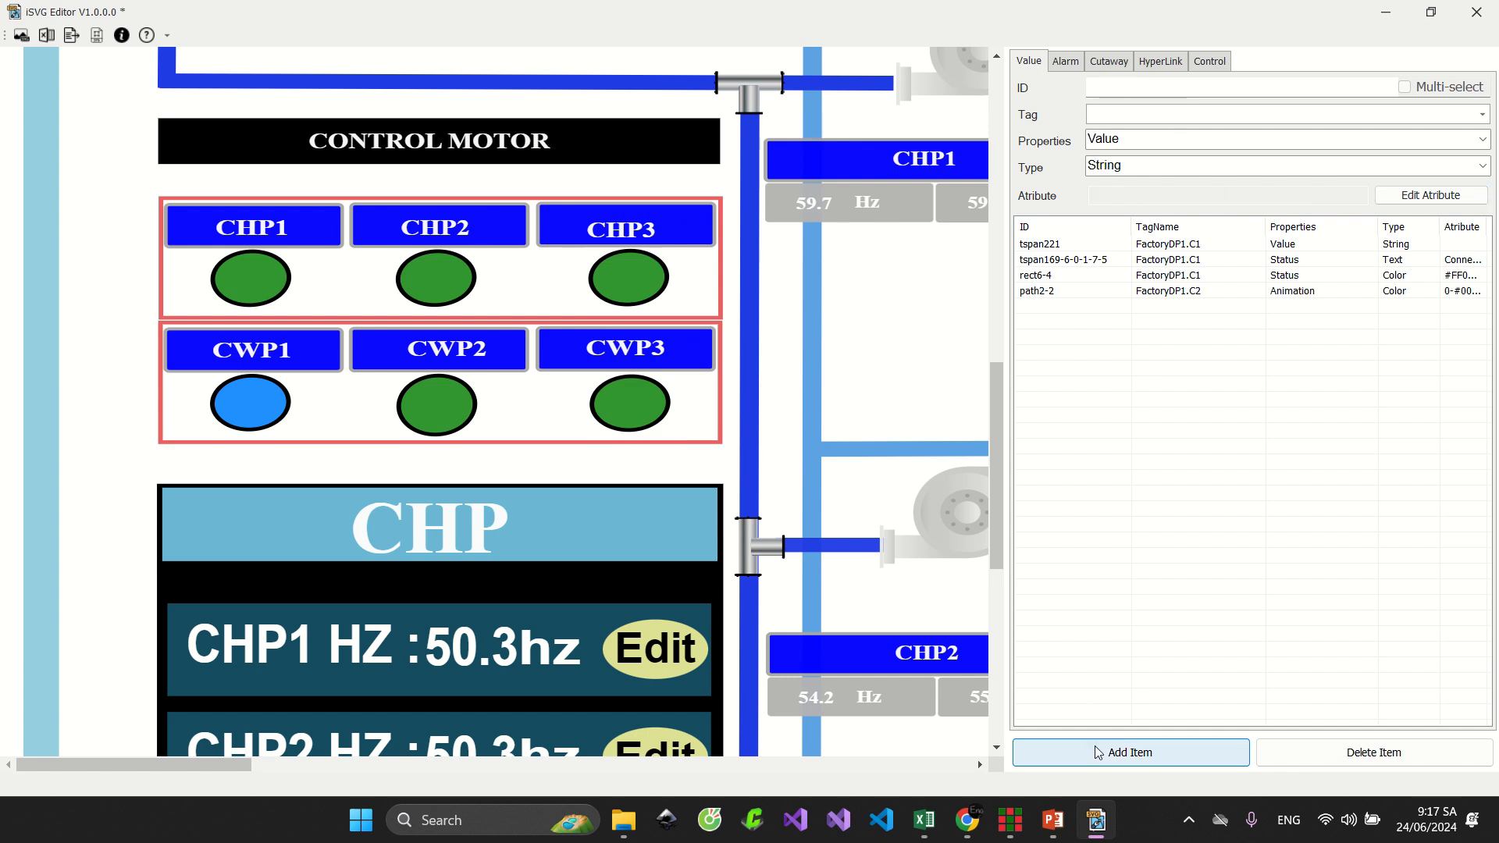
Reuse the CWP1 circle's tag and colour settings for the circle under CHP1, set its type to Blink and add the binding
click(1109, 293)
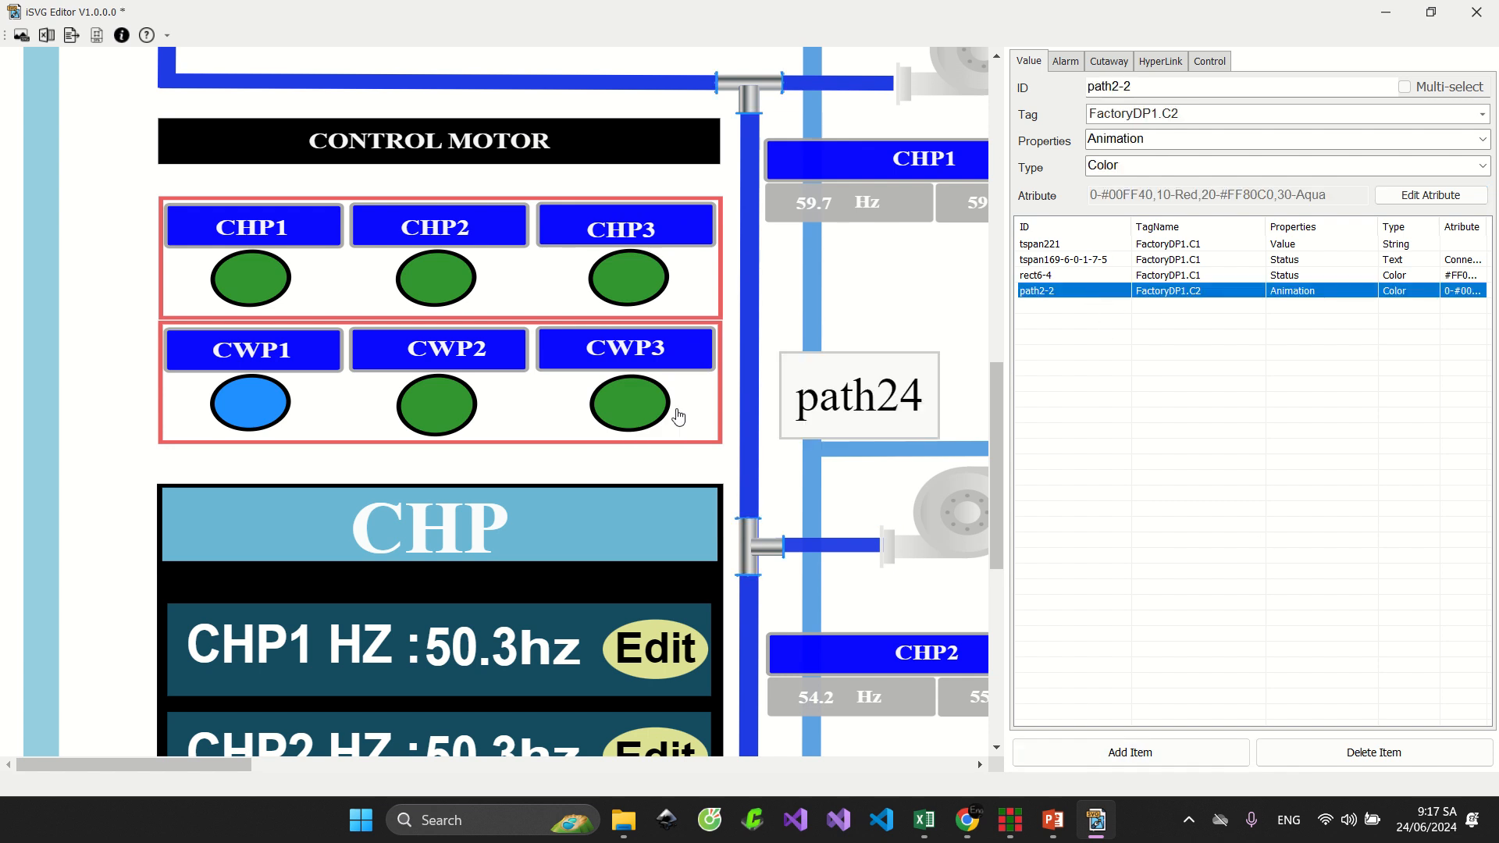
scroll(482, 488, down, 3)
scroll(435, 431, up, 2)
click(263, 212)
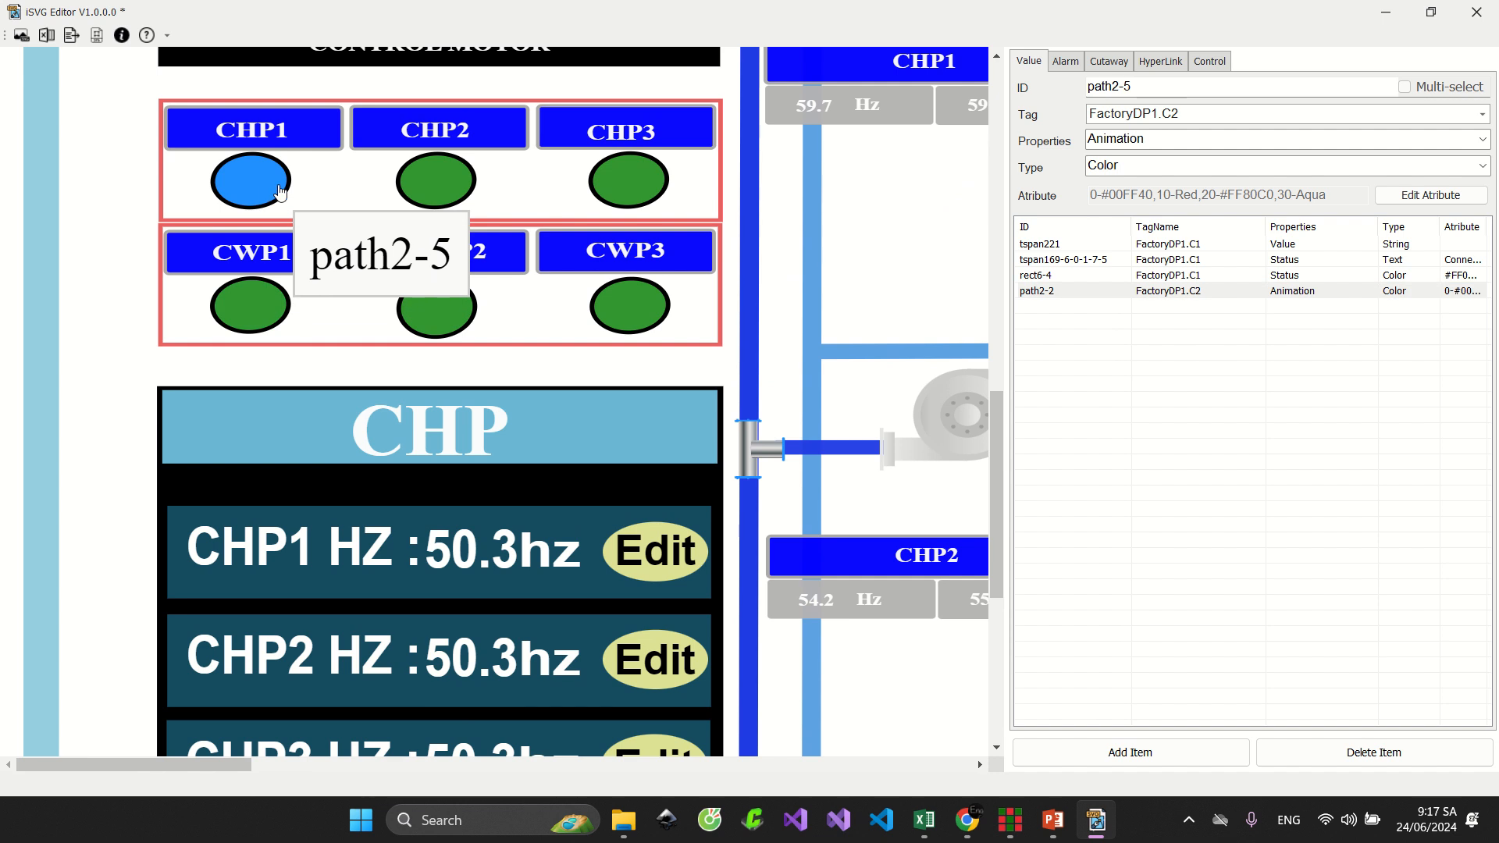
click(1483, 115)
click(1483, 115)
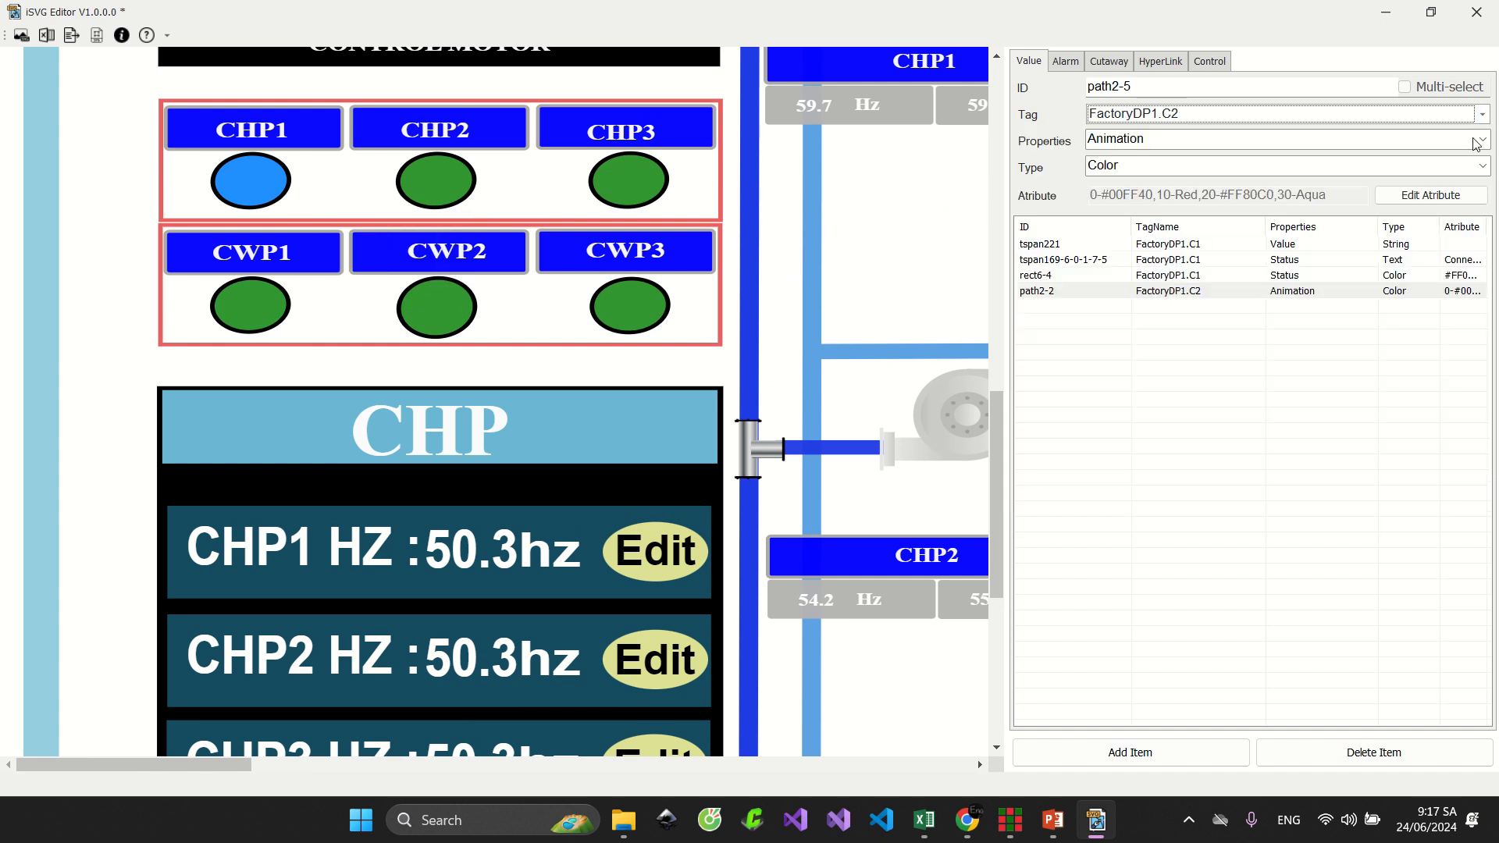
click(1483, 165)
click(1429, 200)
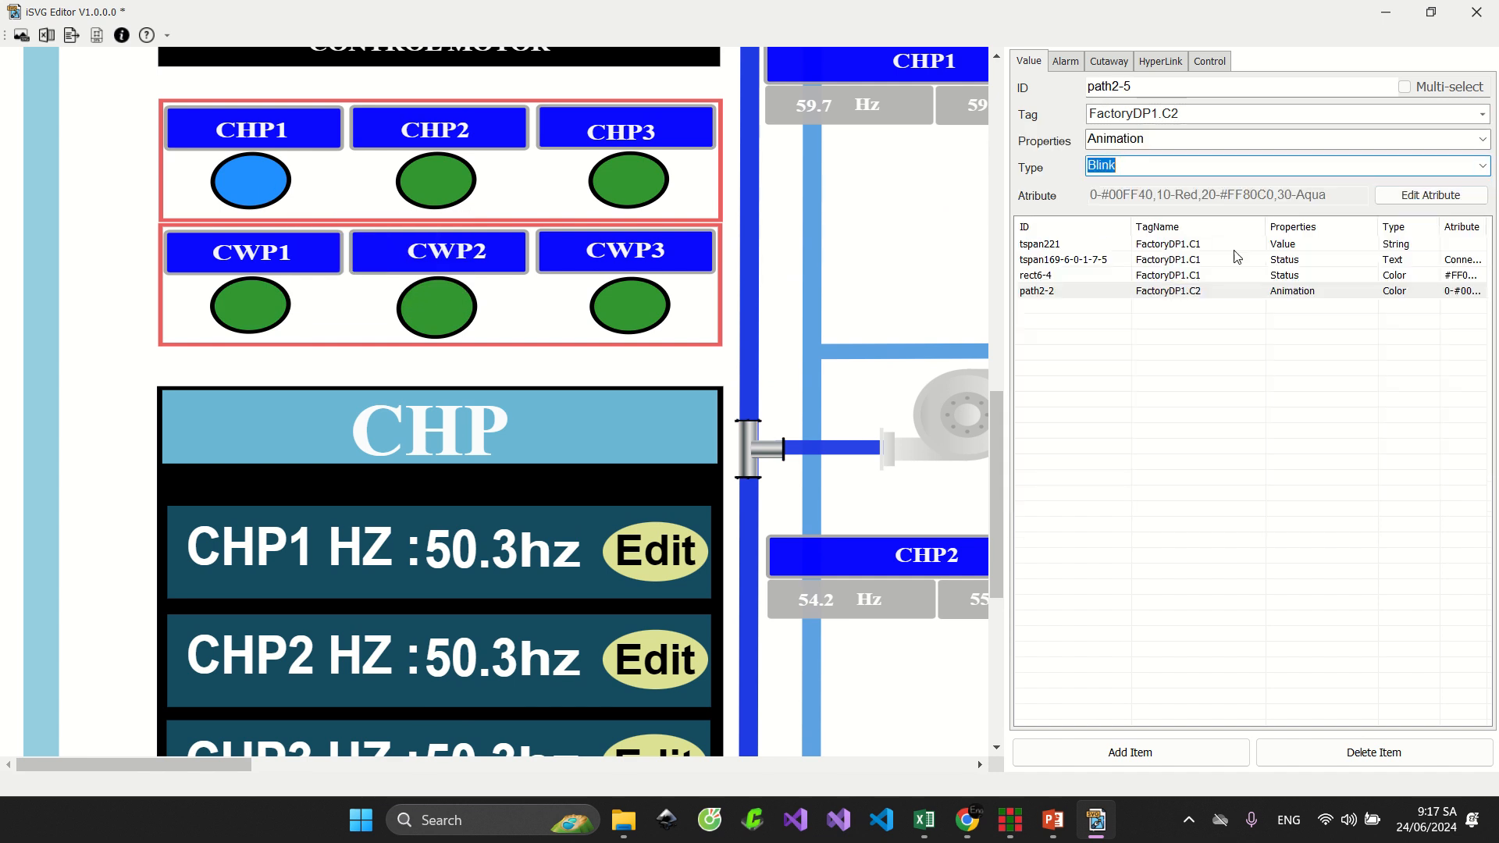
click(1200, 753)
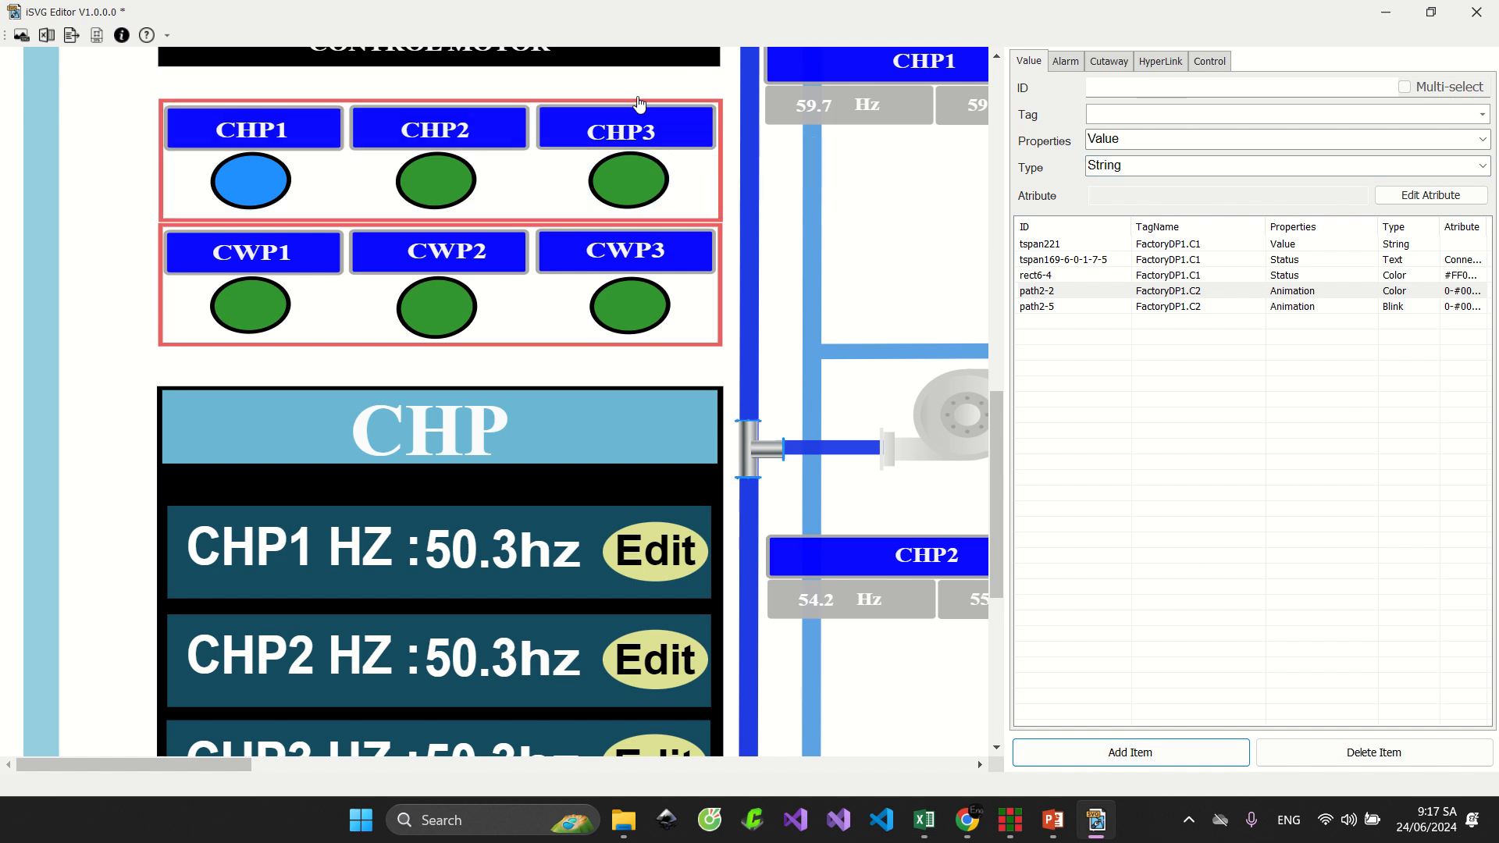
Open the NewSVG component from FastWeb Designer in iSVG Editor and compile the drawing with its new bindings
click(1011, 820)
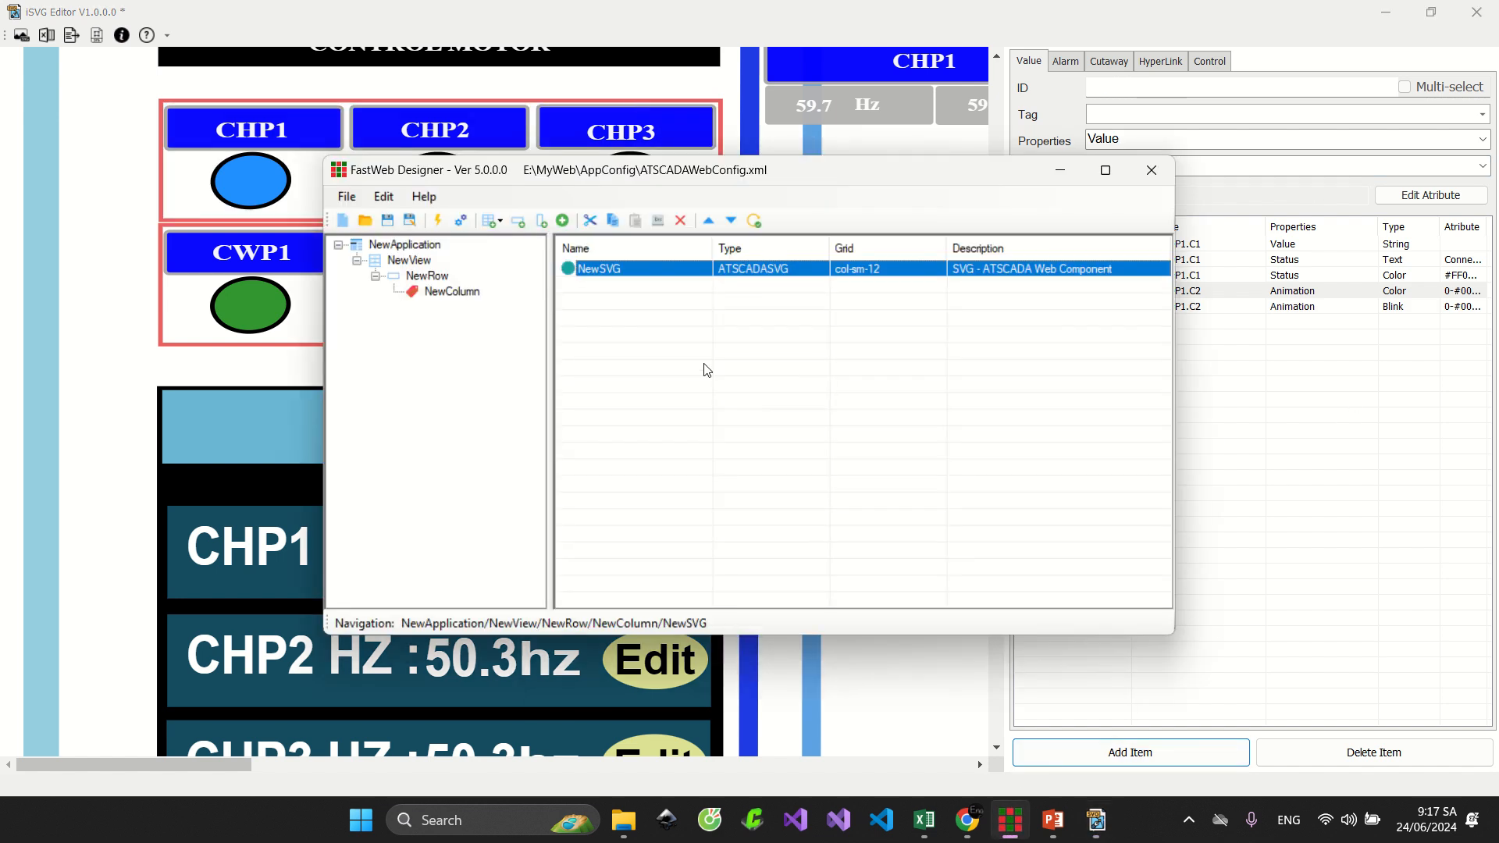
double_click(637, 268)
click(467, 184)
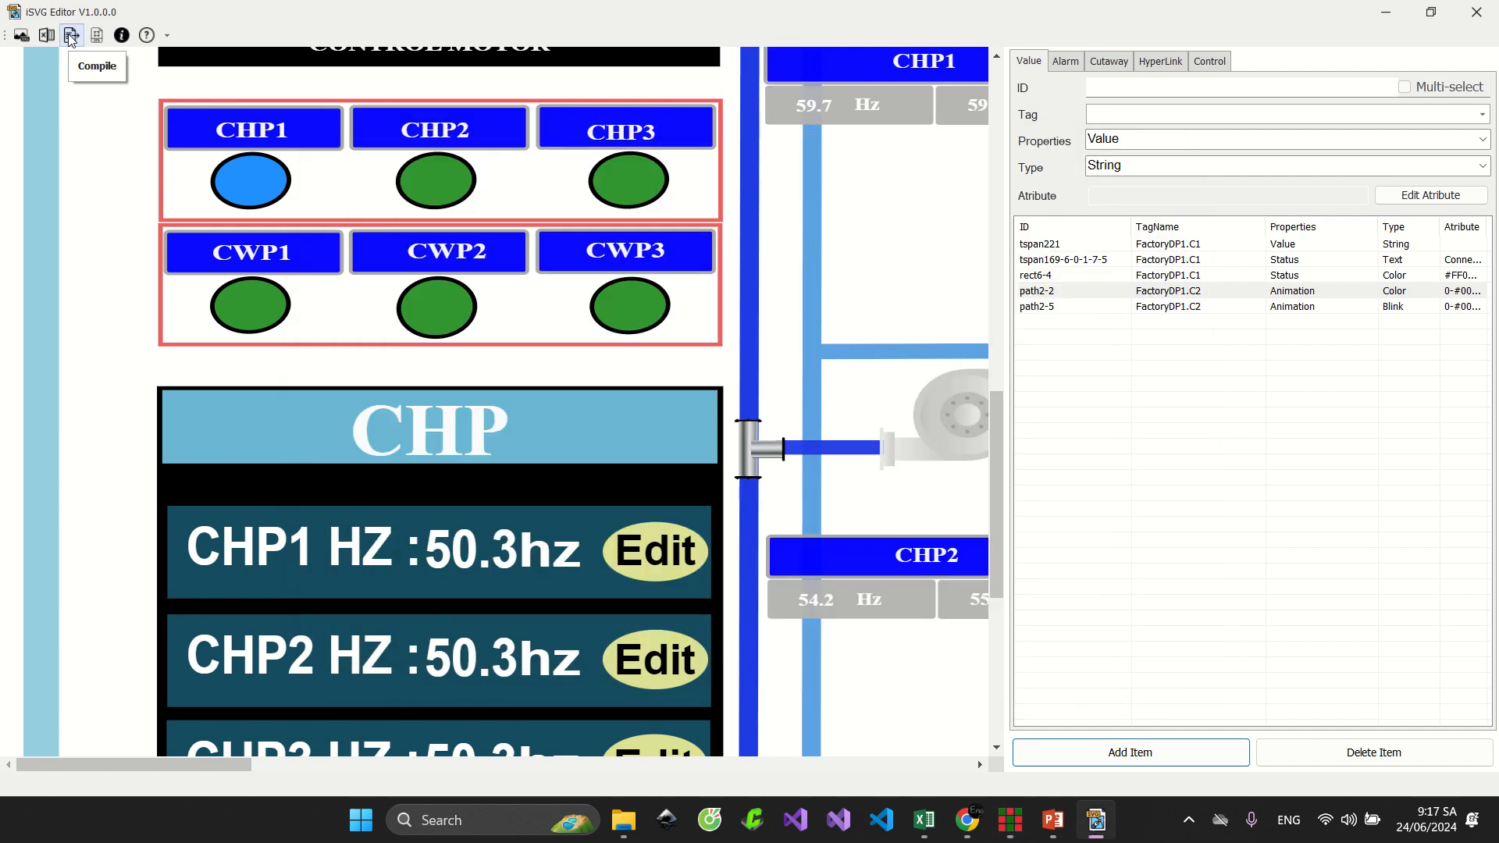
click(69, 34)
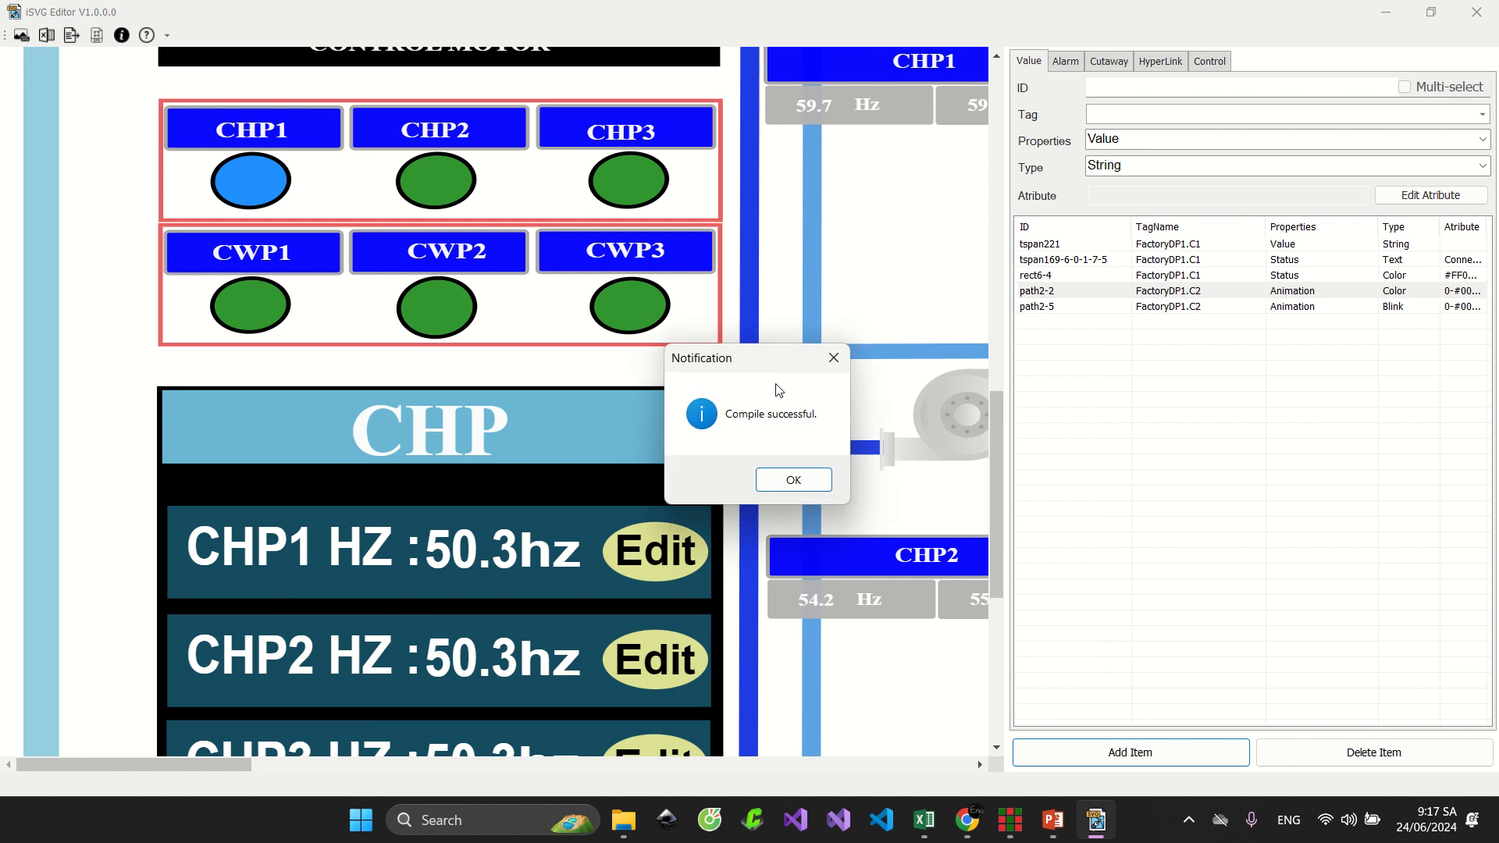
click(791, 476)
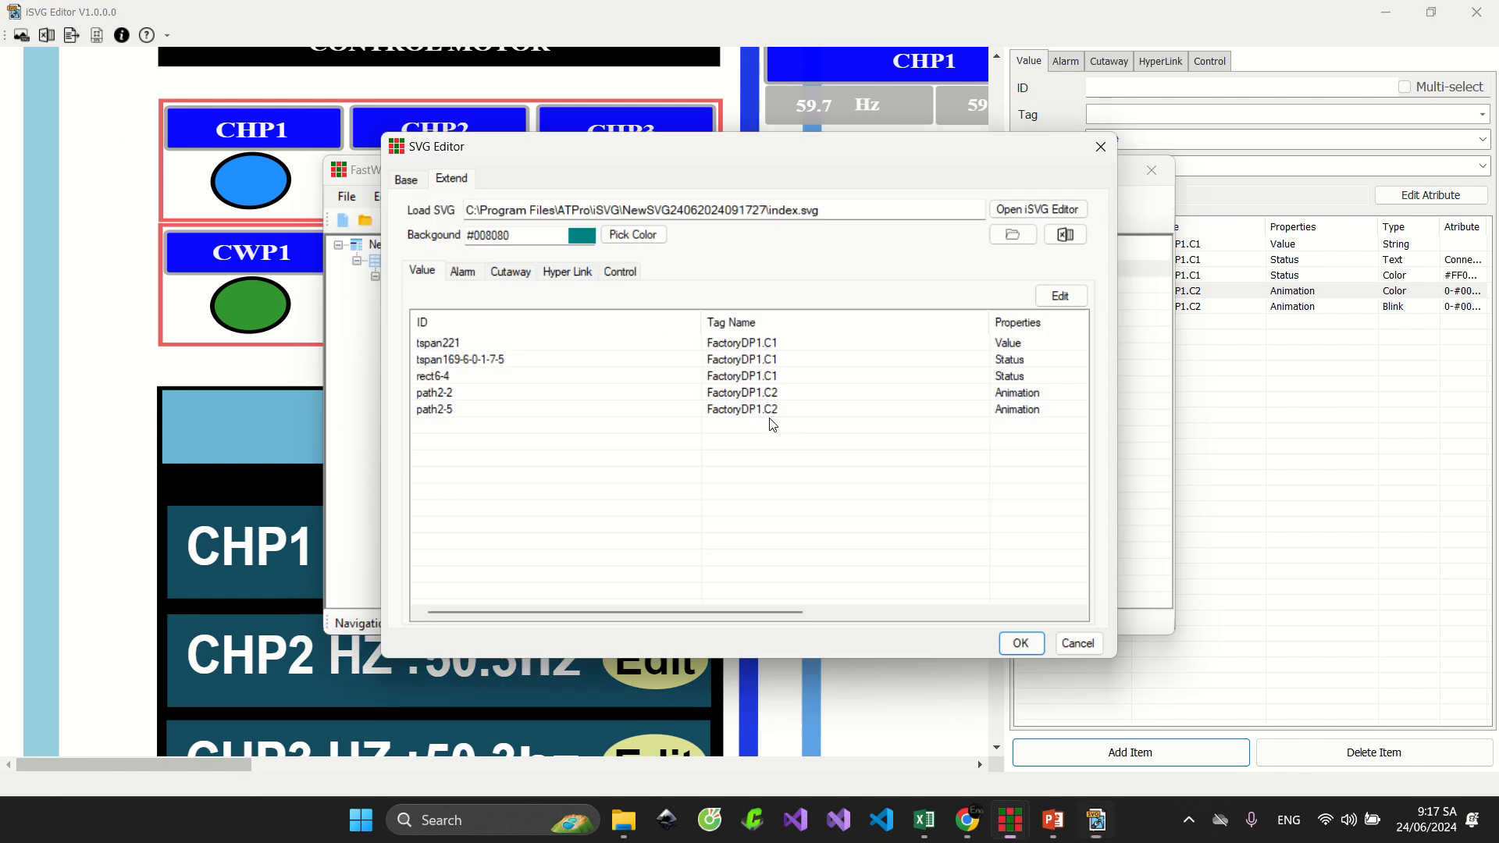
Accept the NewSVG component's updated settings and save the FastWeb Designer project
click(1019, 643)
click(461, 222)
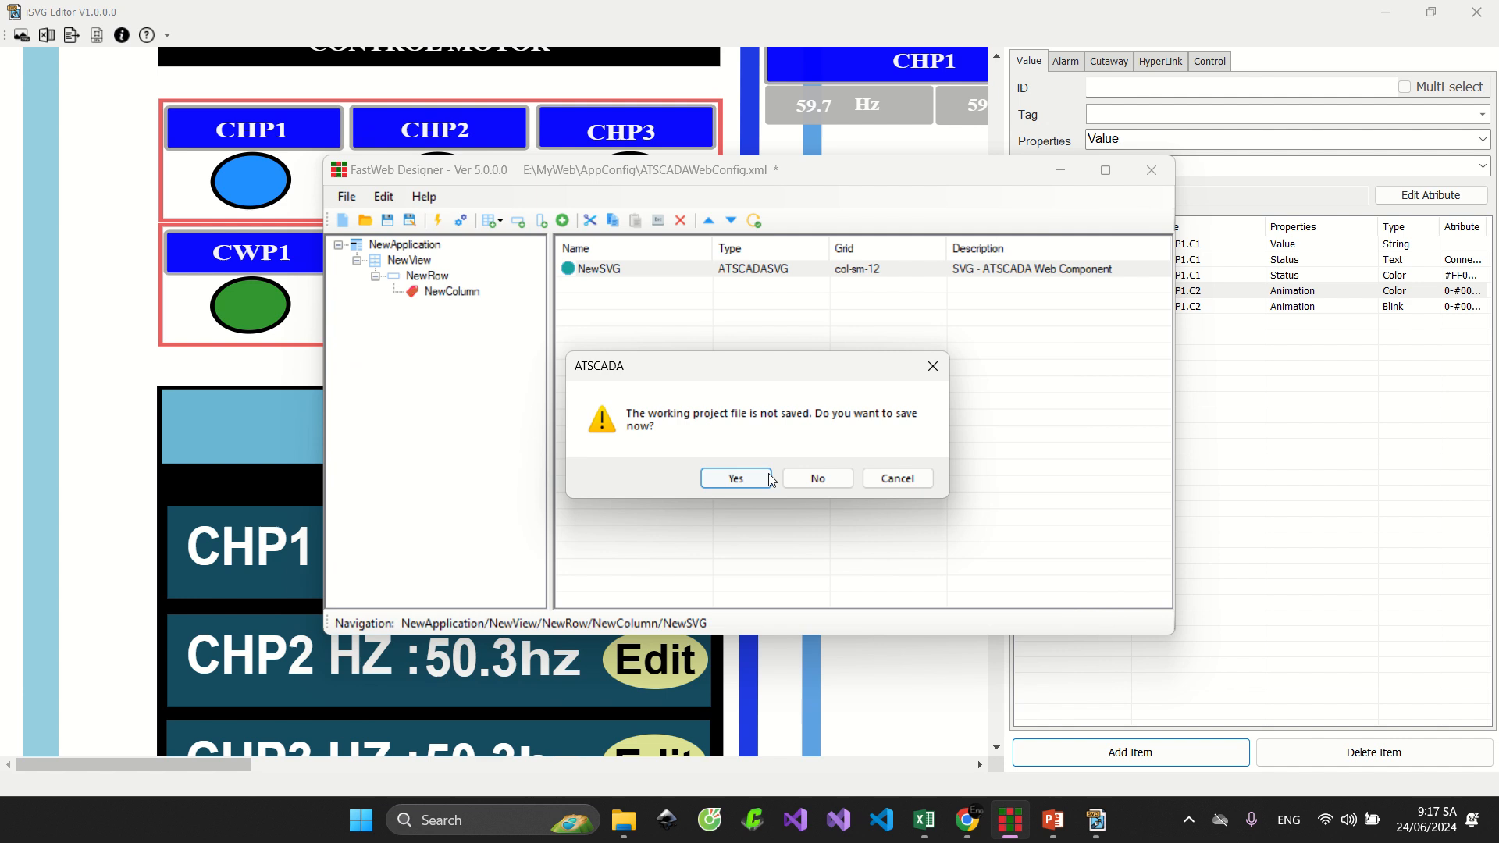
click(719, 479)
click(763, 479)
Switch to the ATSCADA page in Chrome, reload it and check the CHP1 and CWP1 circles under CONTROL MOTOR
click(976, 821)
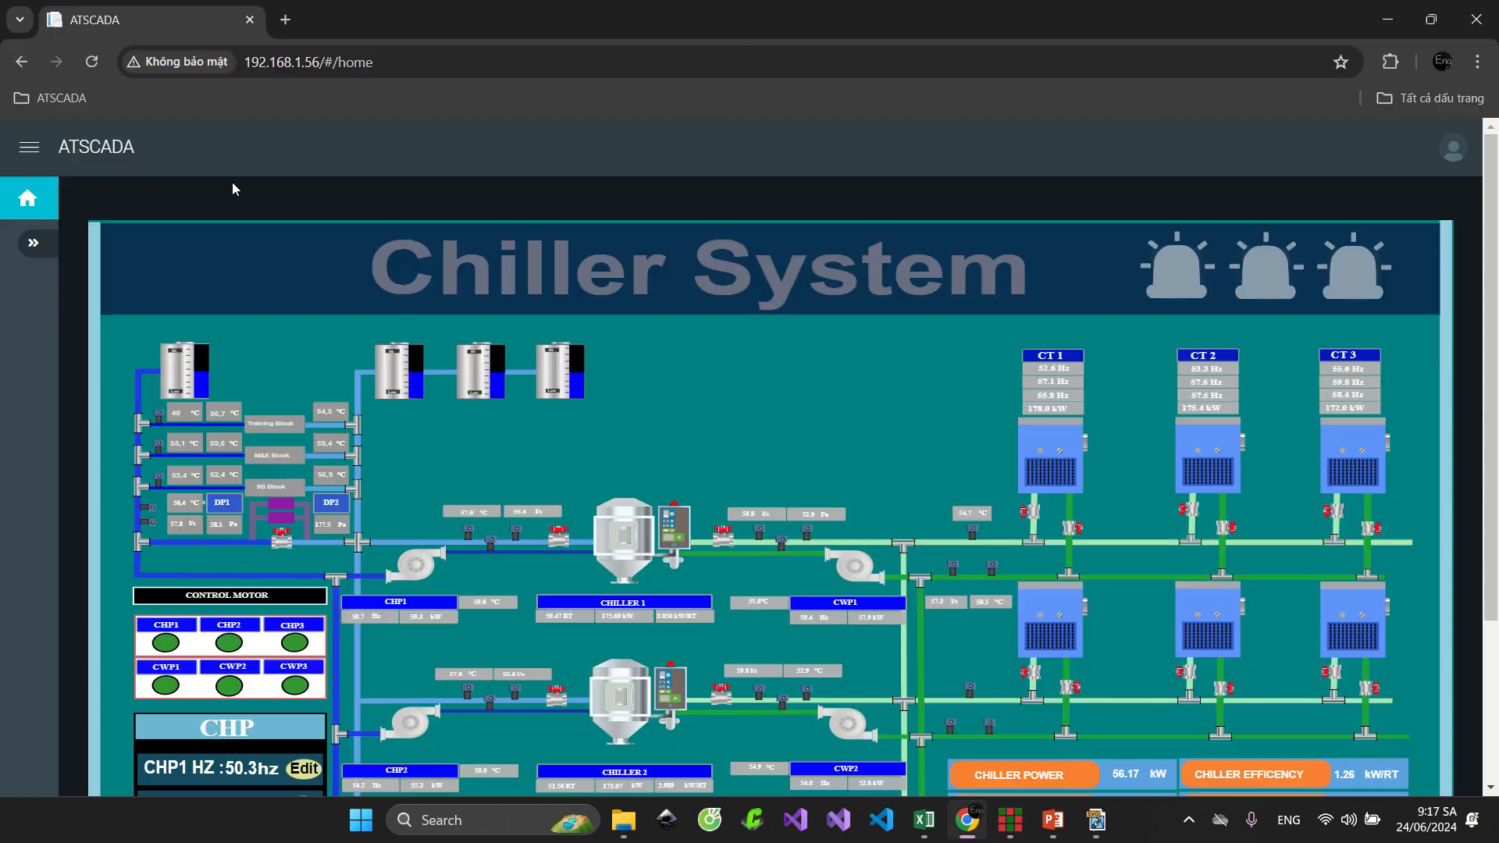
click(88, 67)
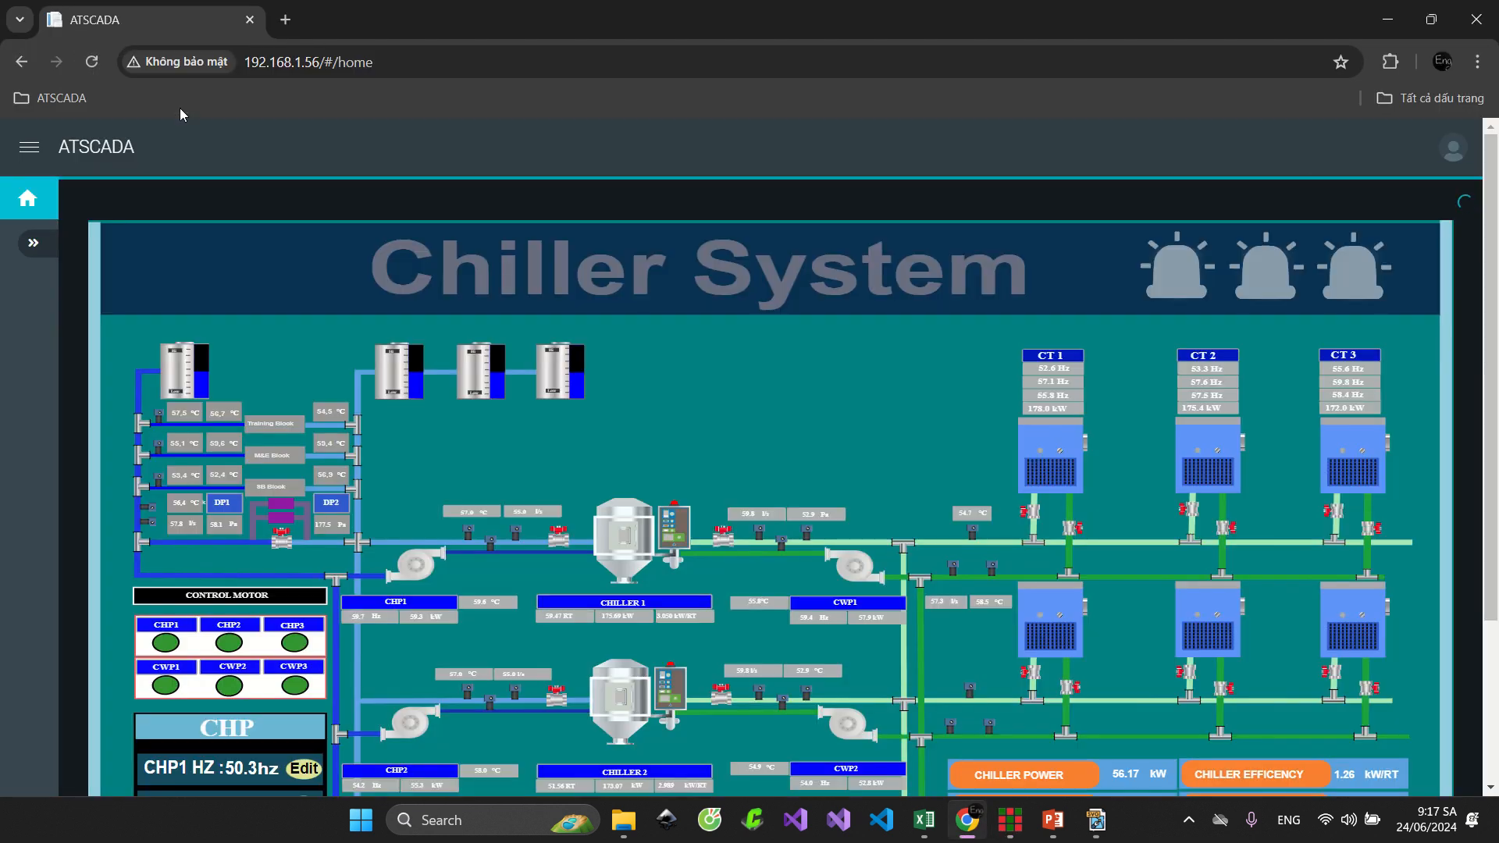
scroll(400, 200, down, 3)
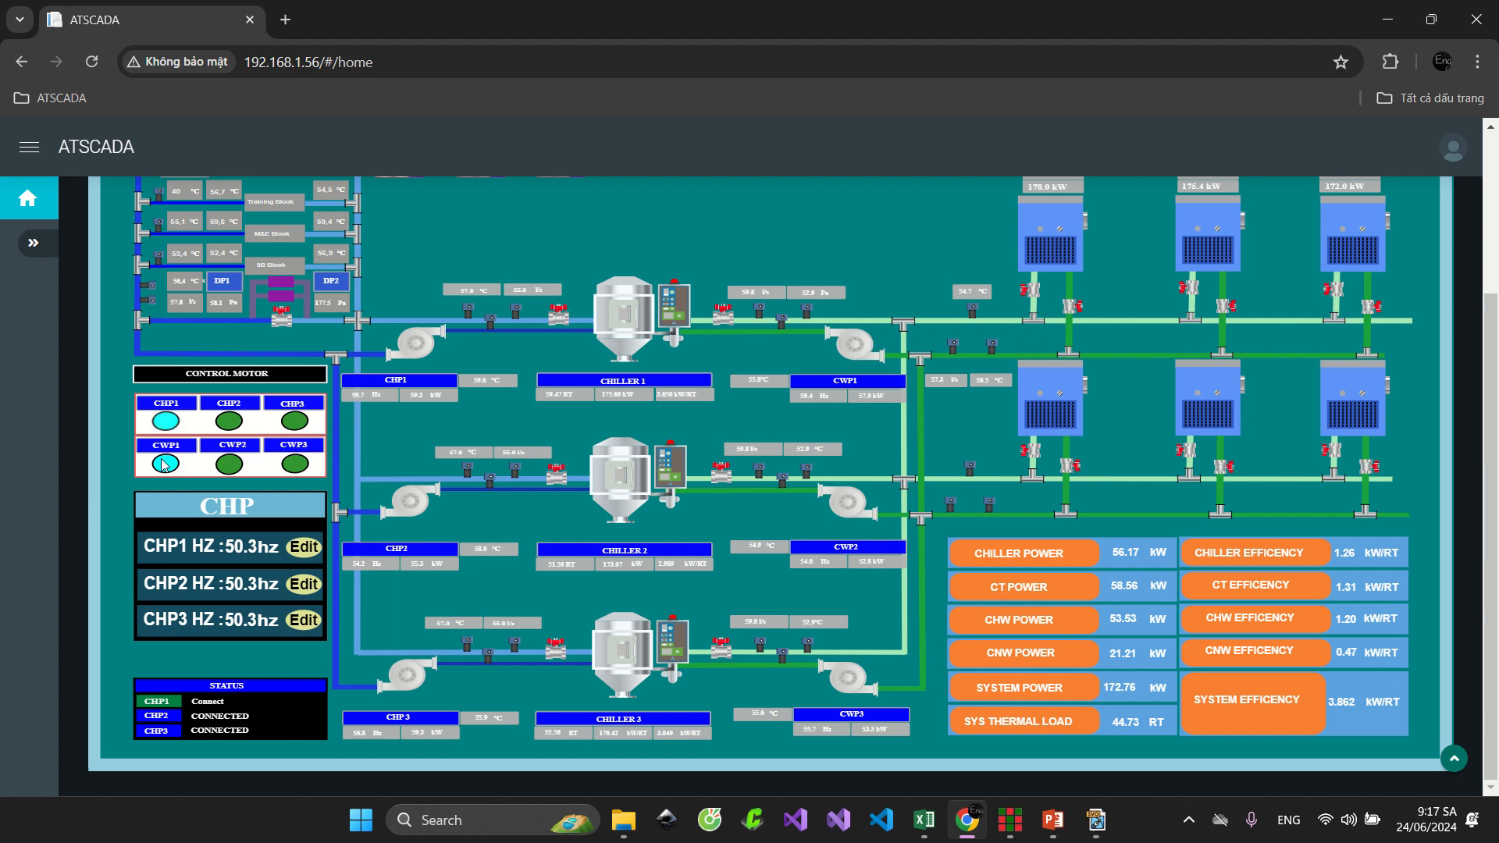
Open ATDriver Server and write the value 5 to tag C2 of Factory DP1, keeping the CONTROL MOTOR circles in view
click(1188, 820)
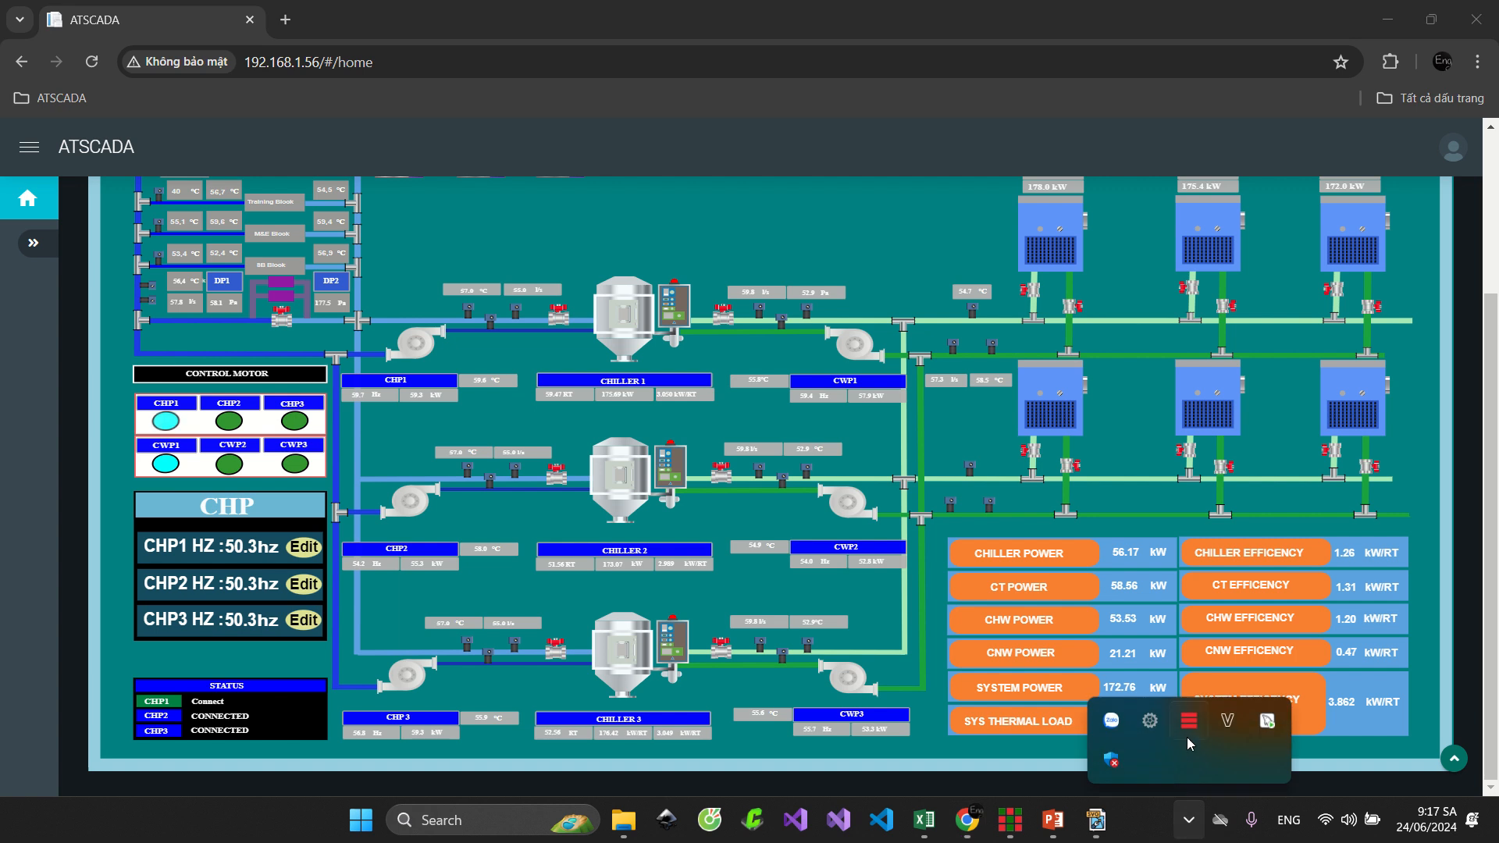
right_click(1193, 719)
click(1136, 702)
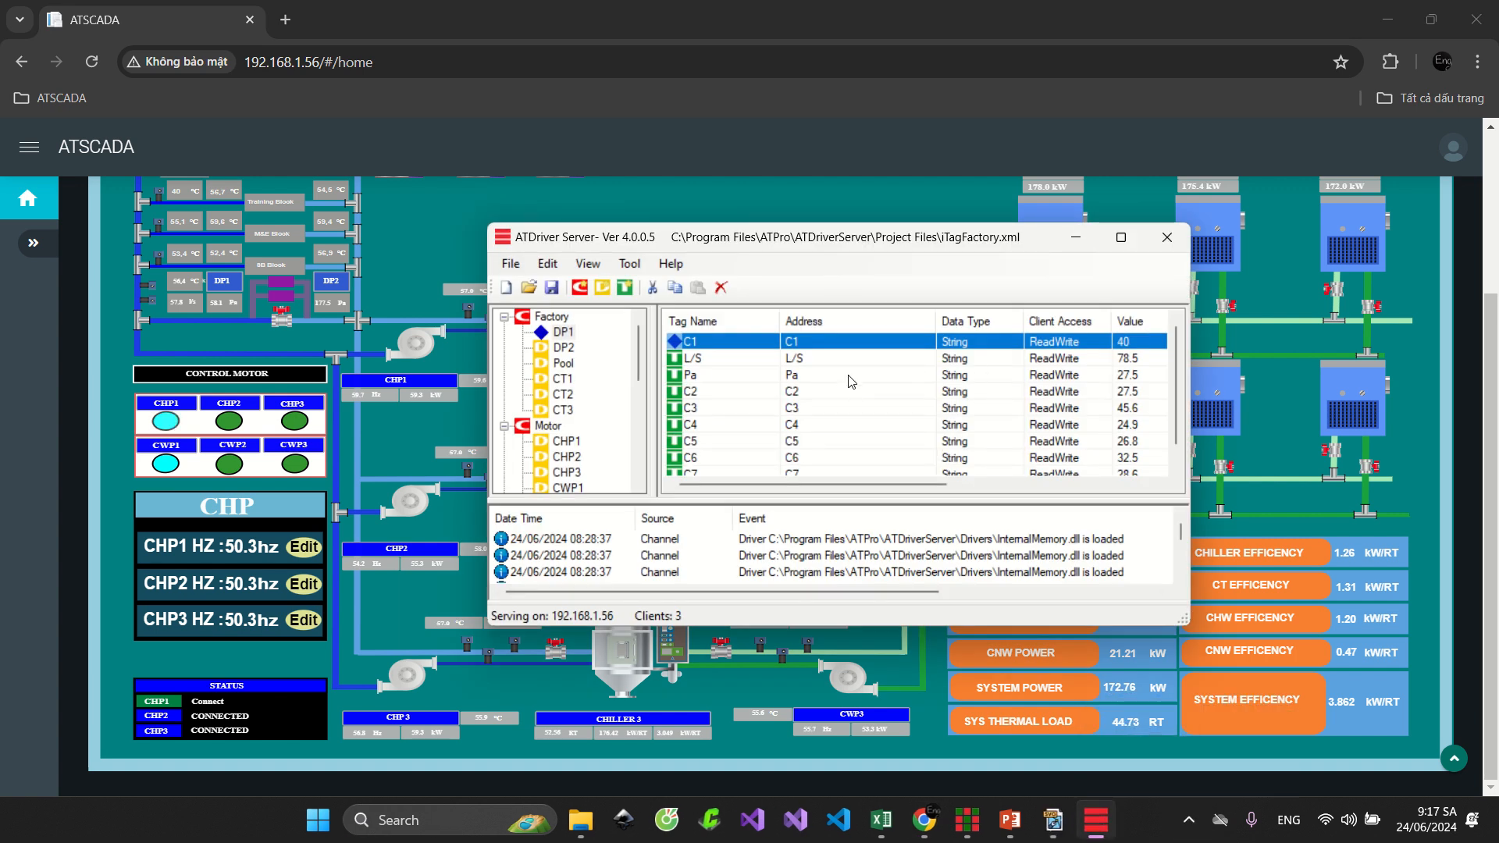
right_click(787, 391)
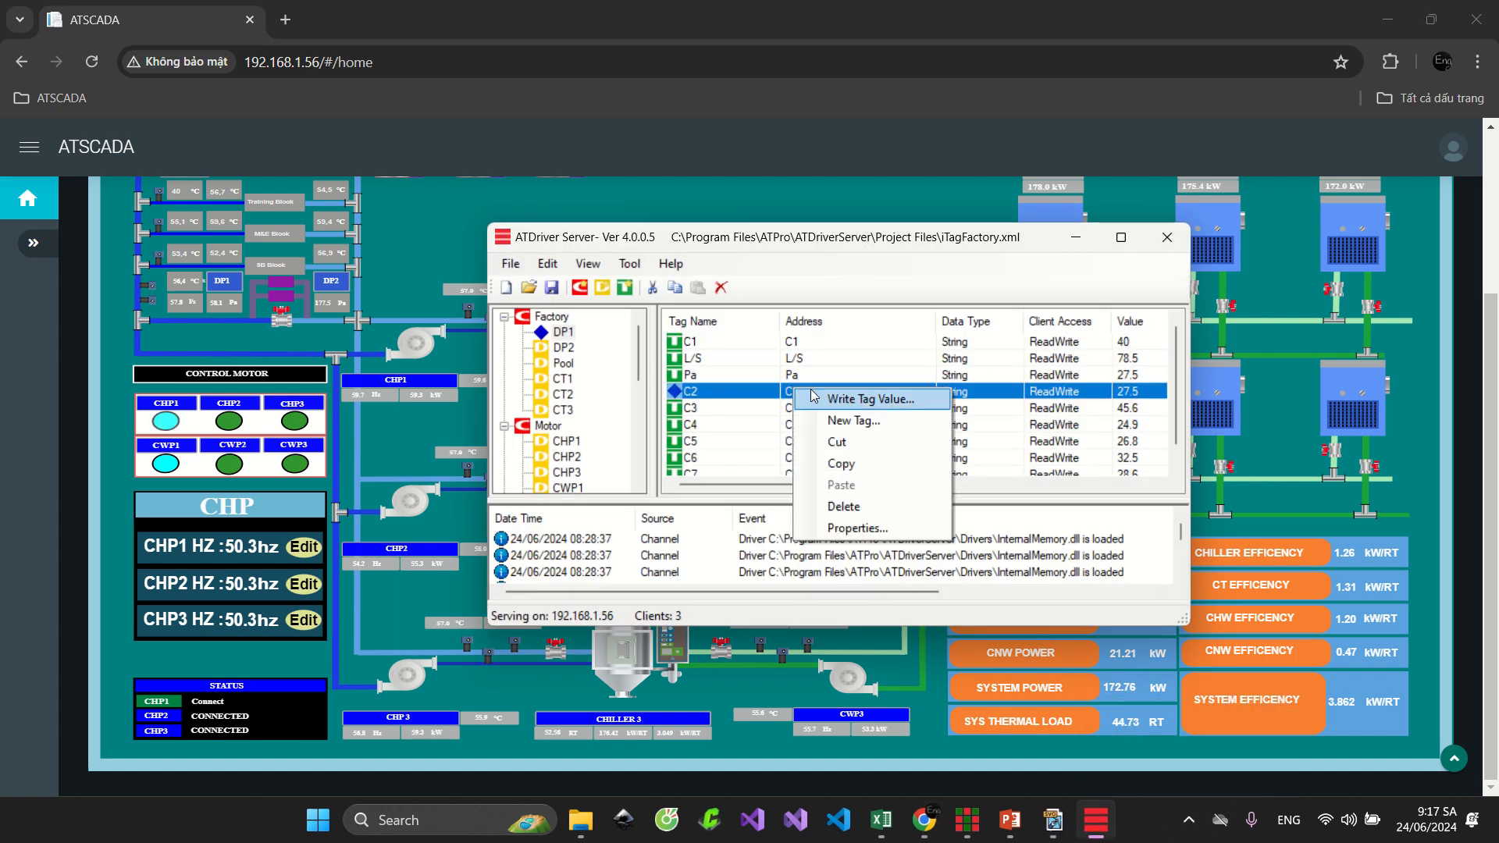
click(816, 398)
drag(824, 374, 770, 496)
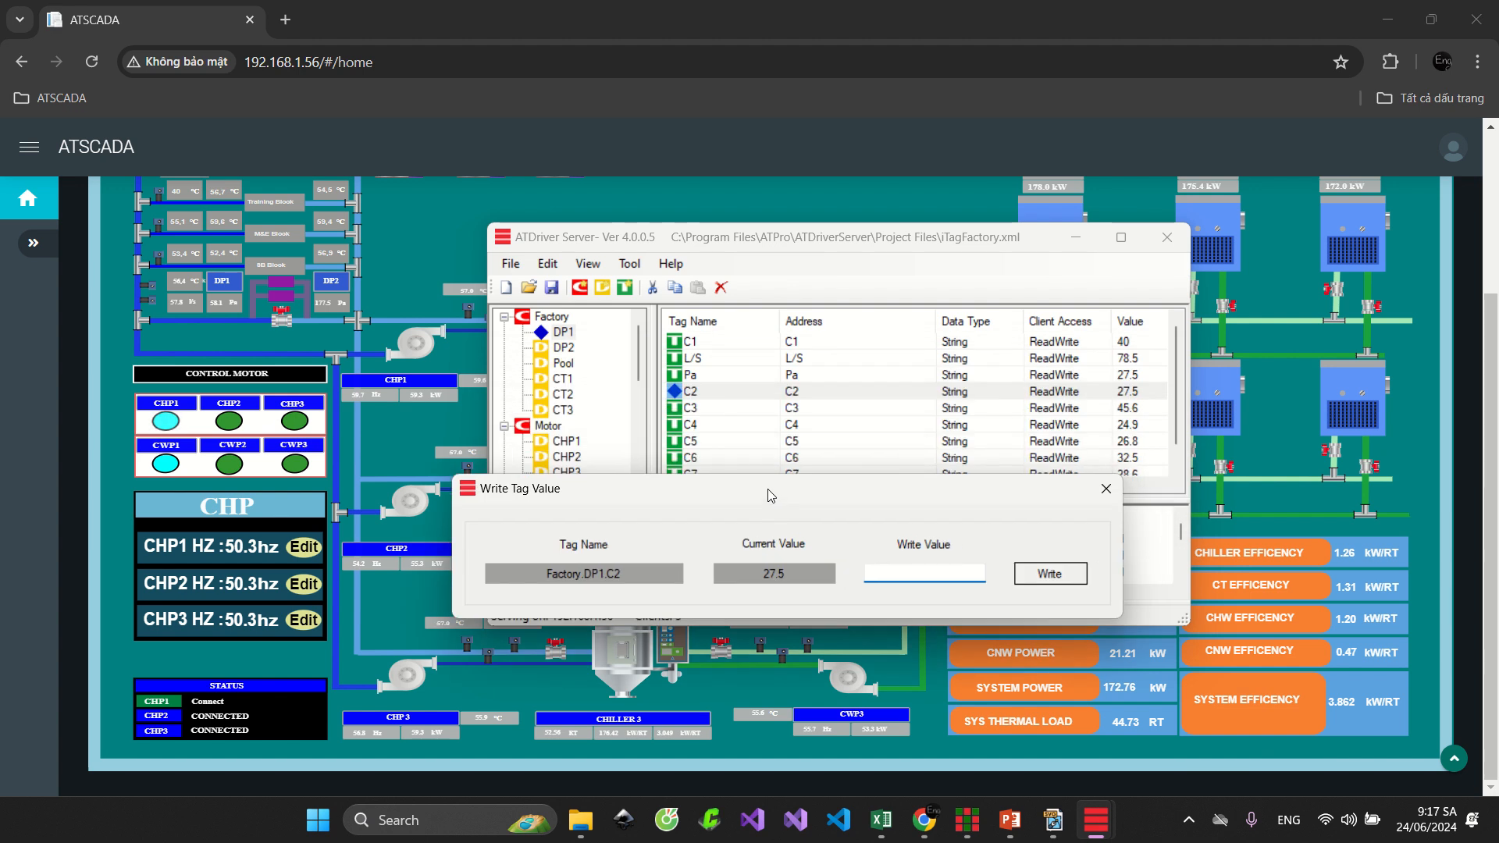
click(925, 574)
text(5)
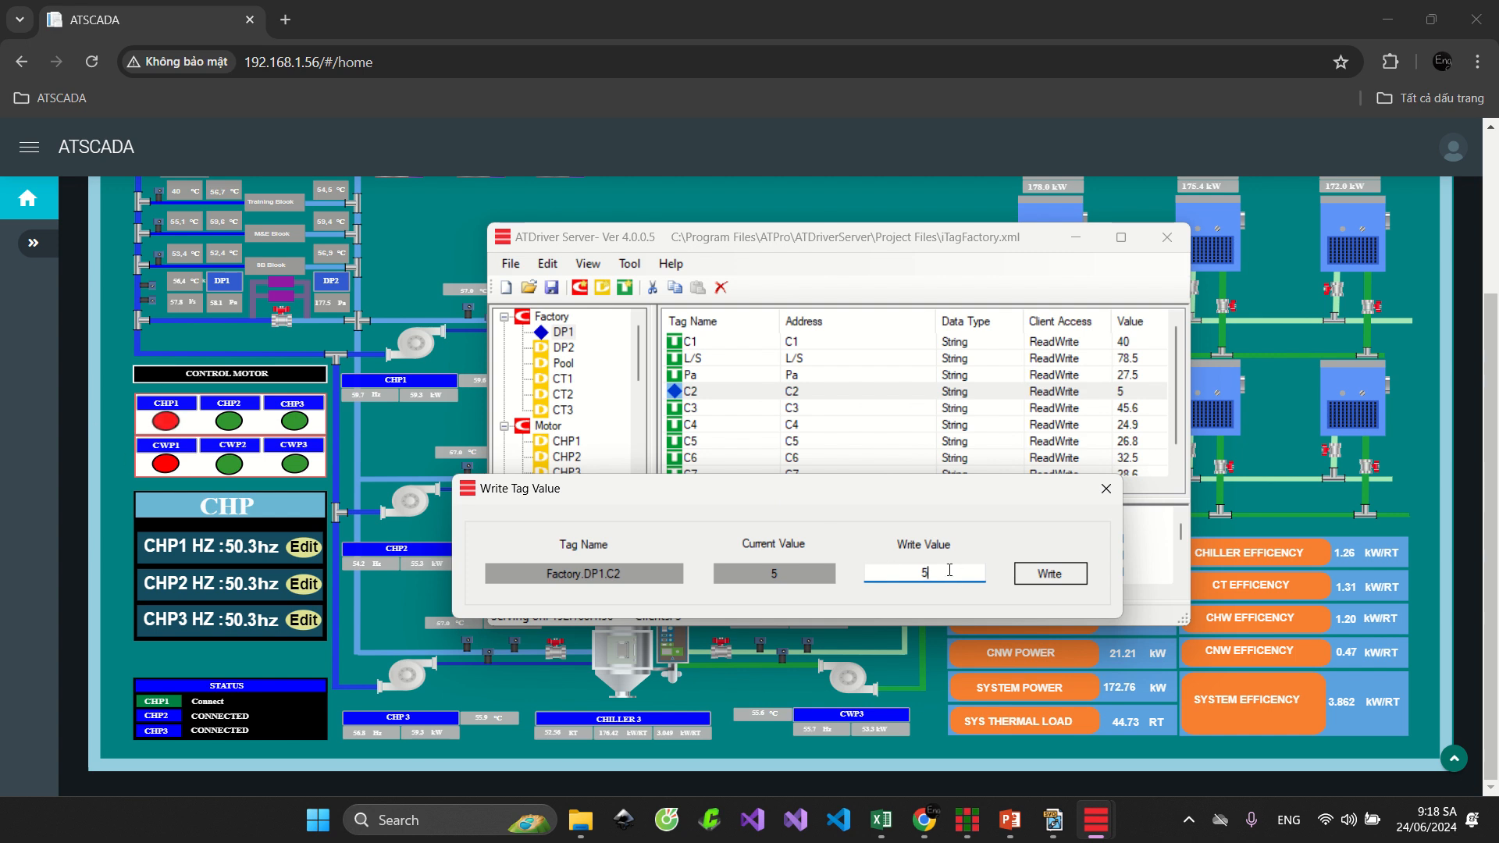
Write the values 11 and 25 in turn to tag Factory.DP1.C2 to test the circles, and close the write dialog
drag(950, 570, 841, 574)
text(11)
text(25)
key(Return)
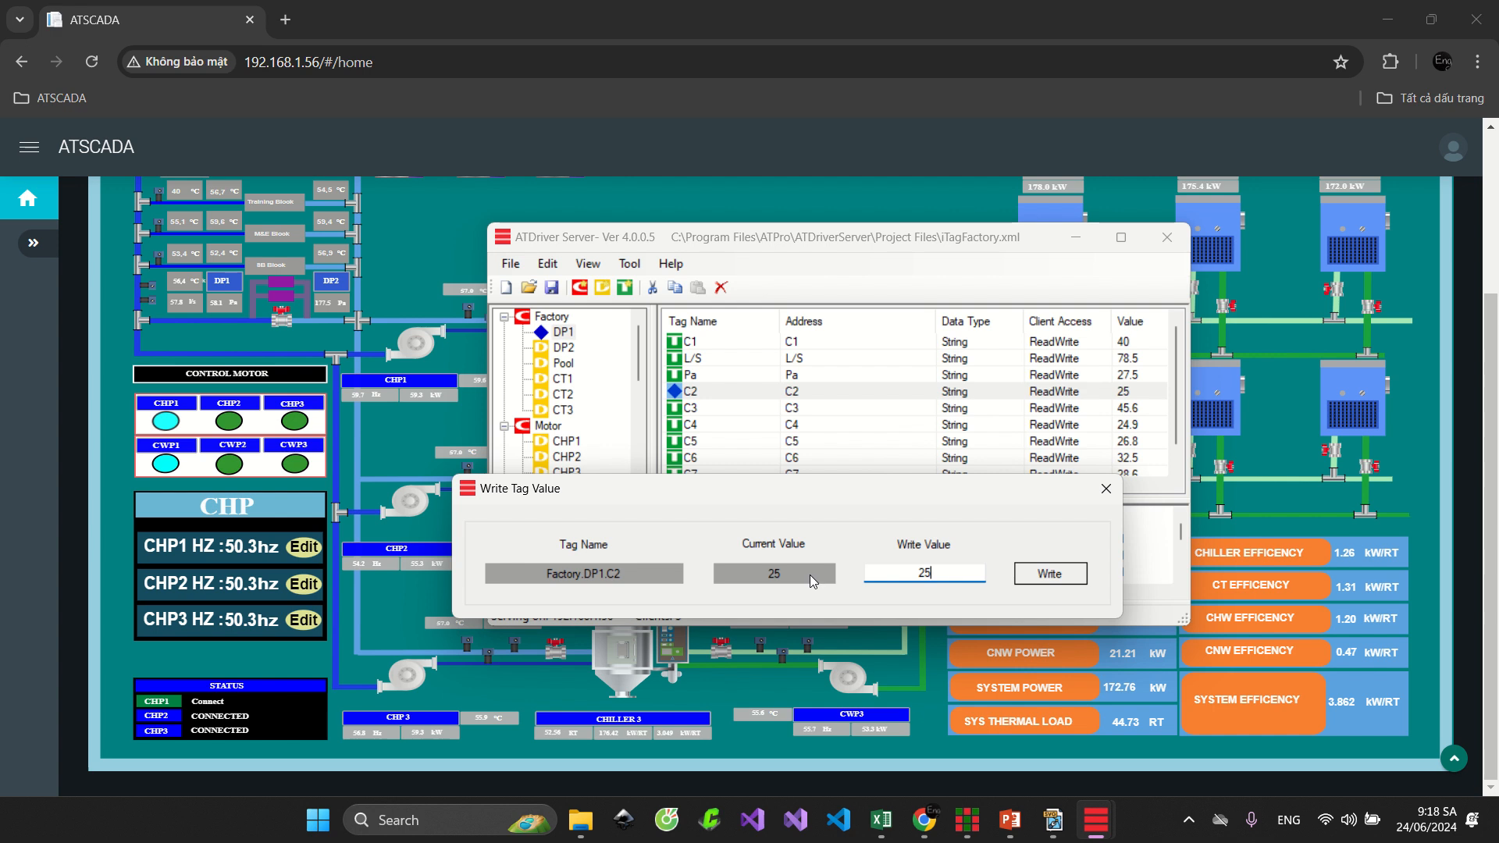
click(1105, 488)
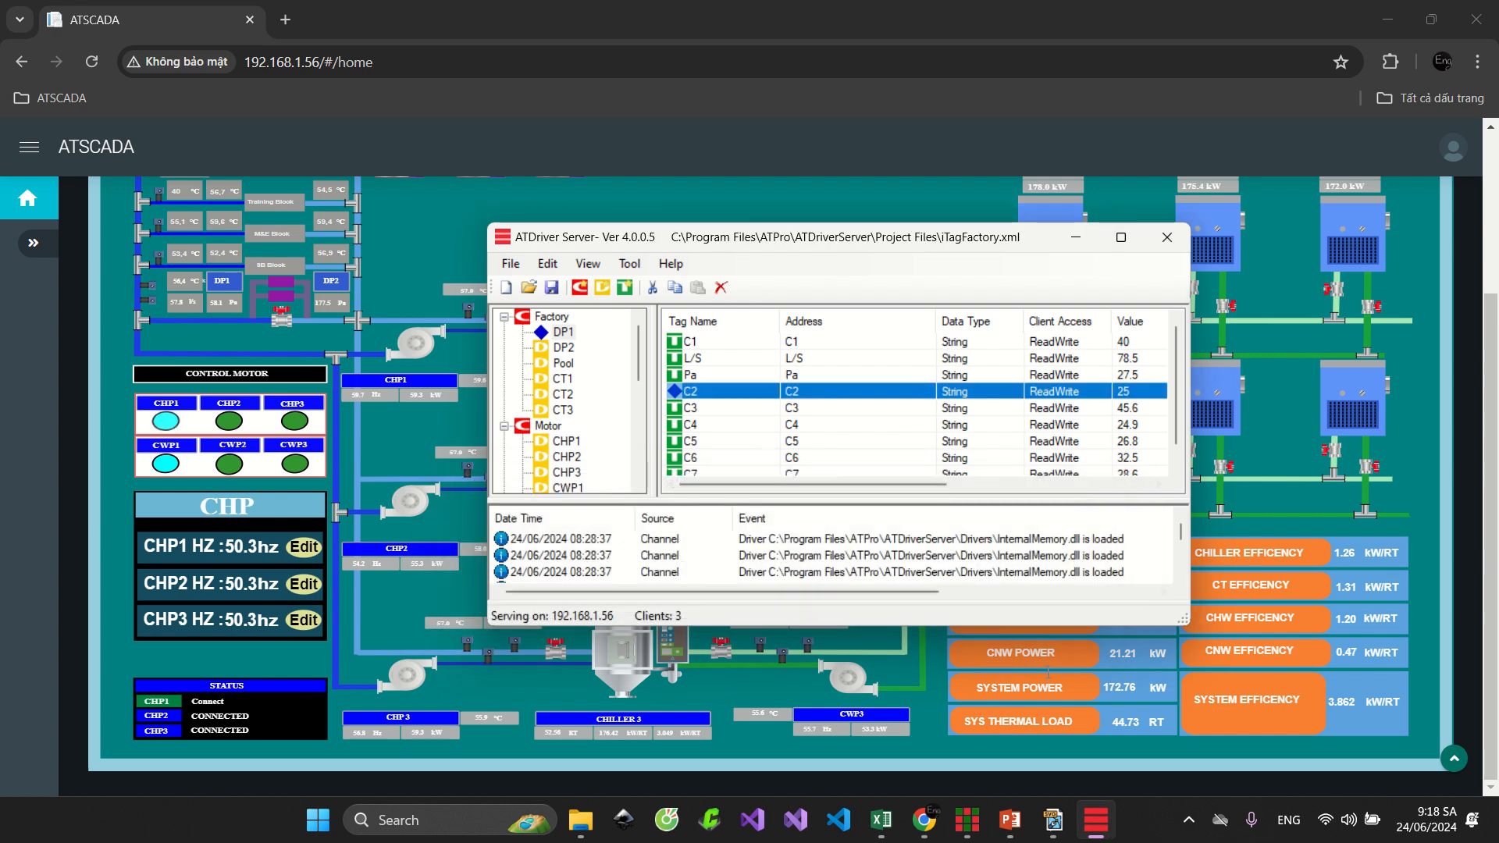
Switch back to iSVG Editor, open the alarm settings and select the 57,5 °C box on the Training Block line
click(1053, 819)
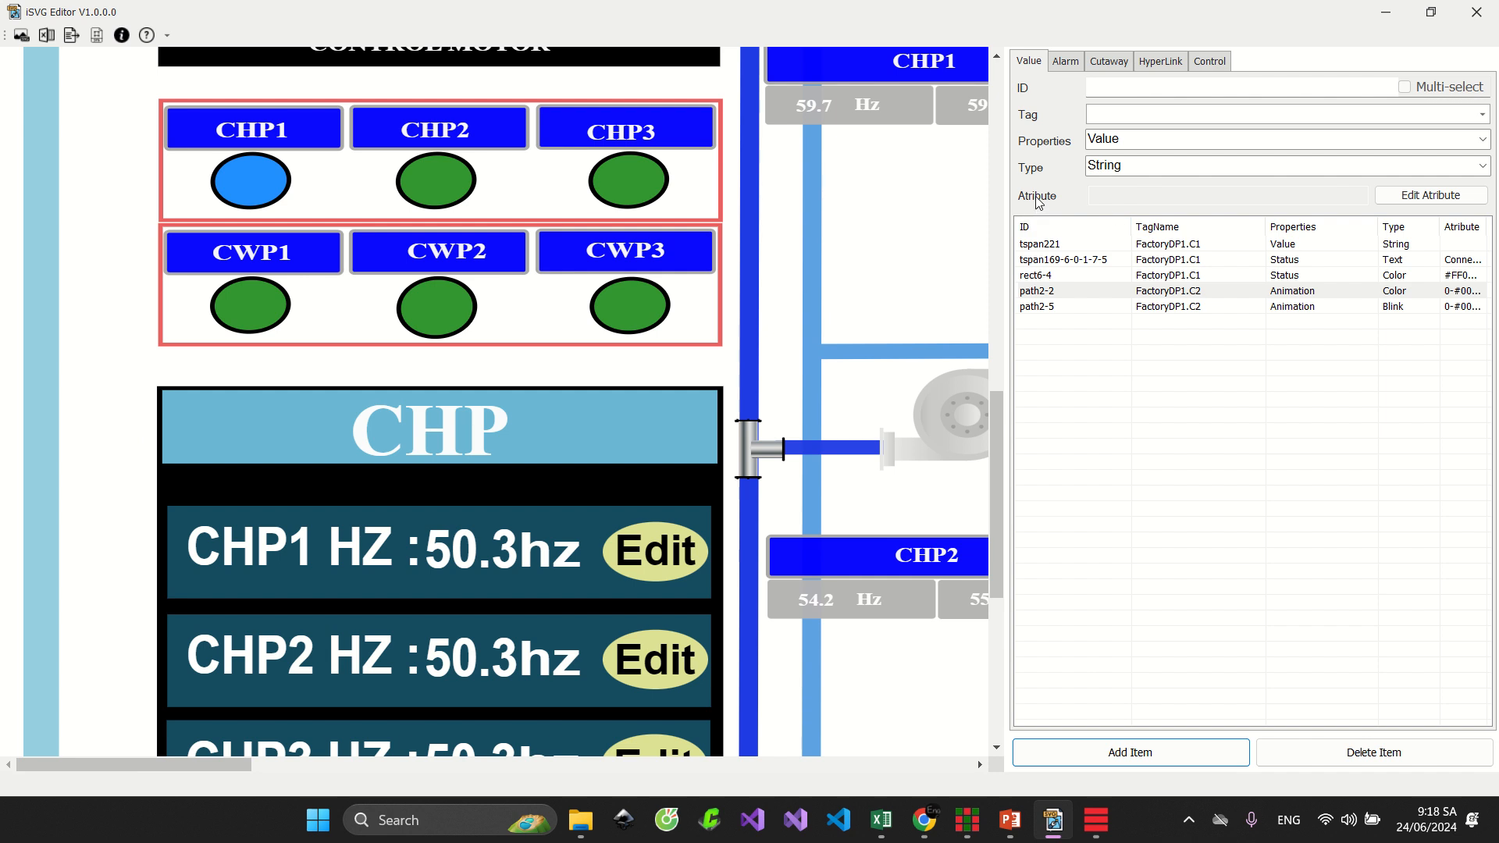
scroll(617, 203, up, 6)
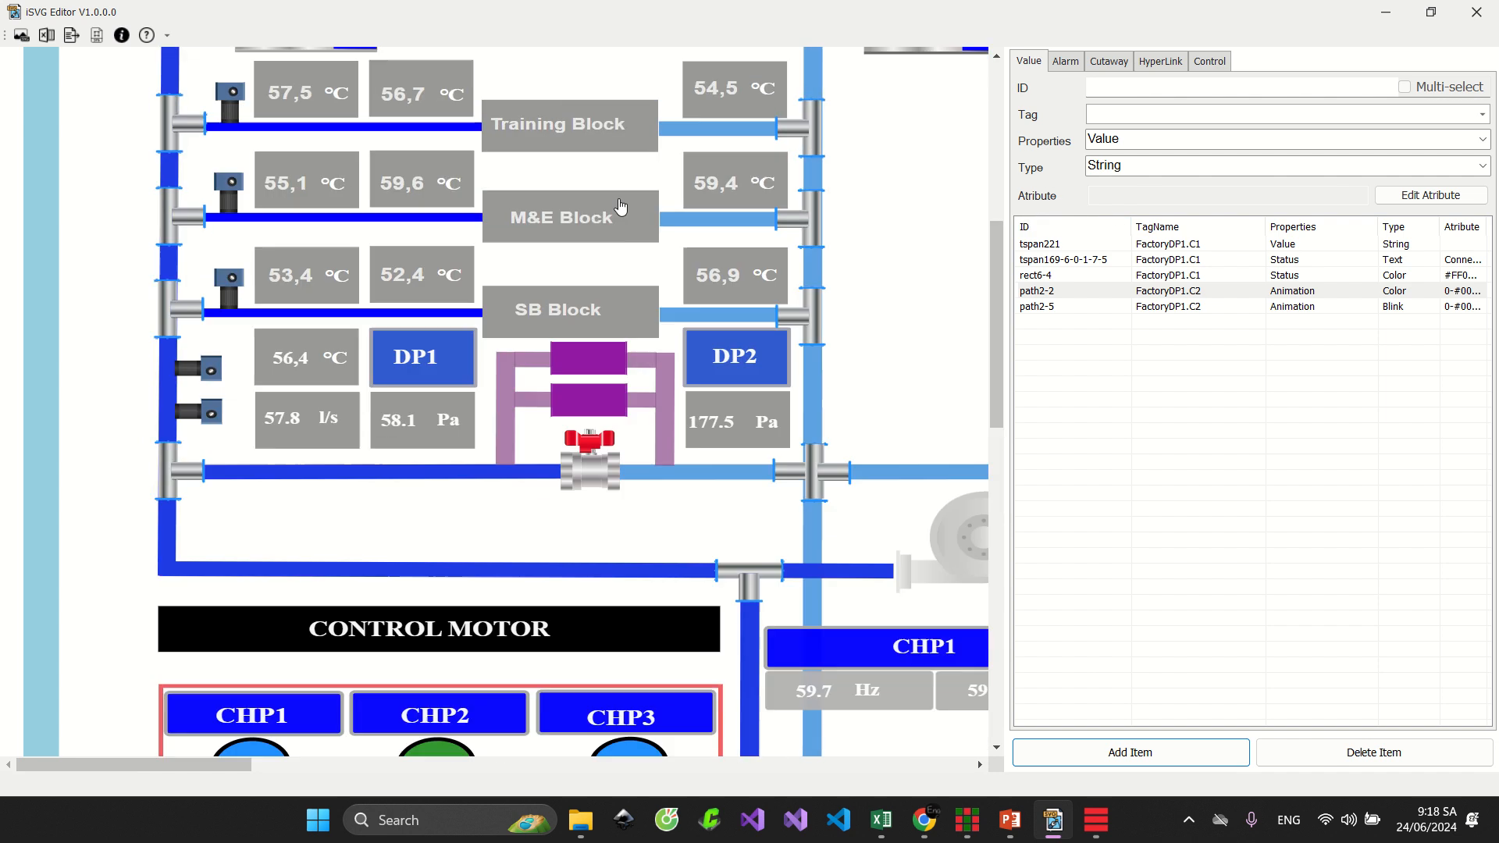
scroll(621, 206, up, 5)
click(1066, 61)
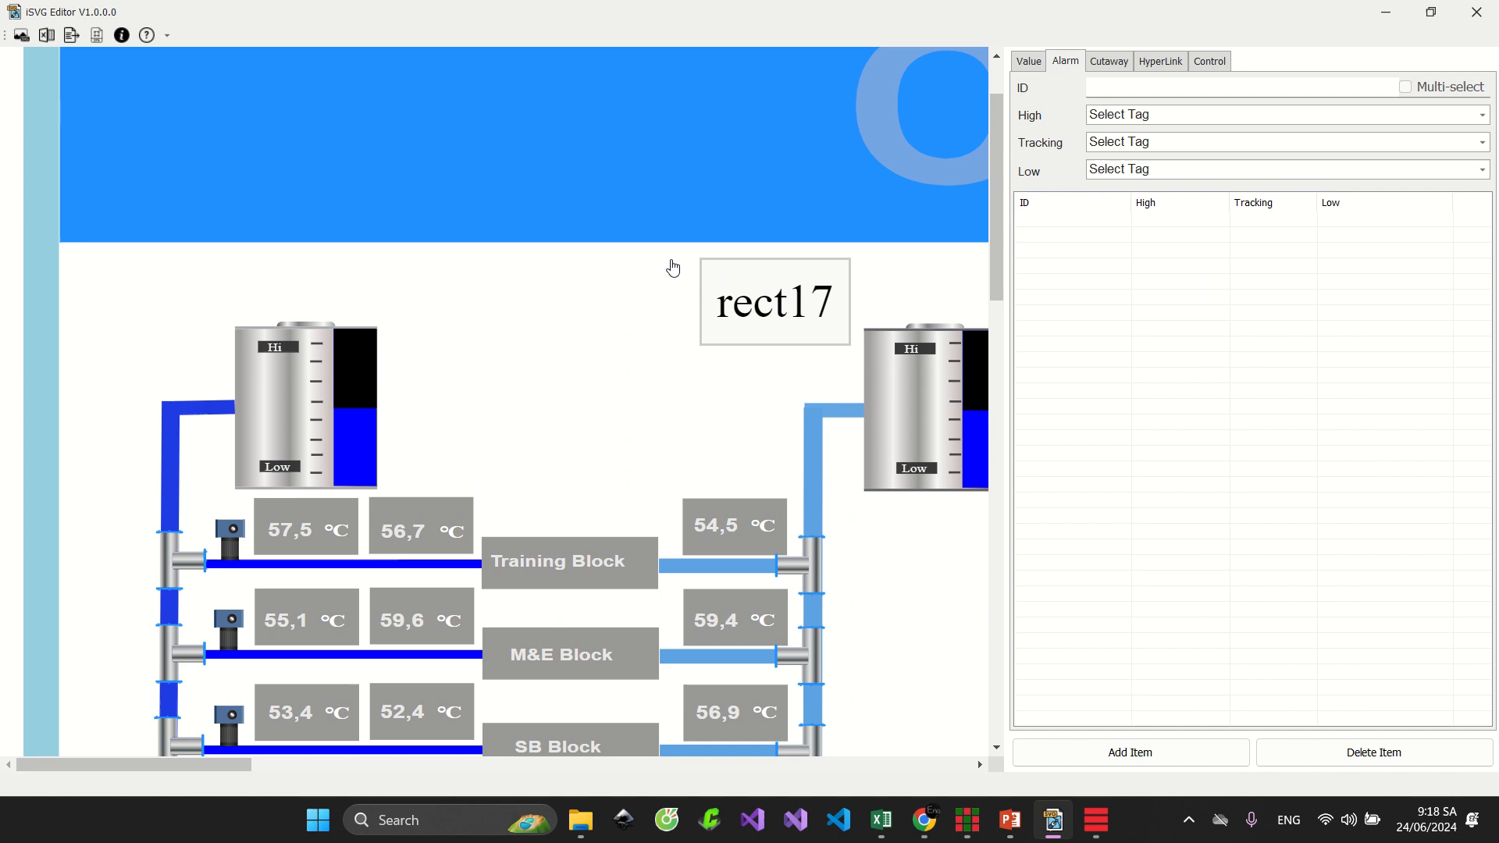
scroll(624, 268, down, 4)
scroll(552, 267, up, 2)
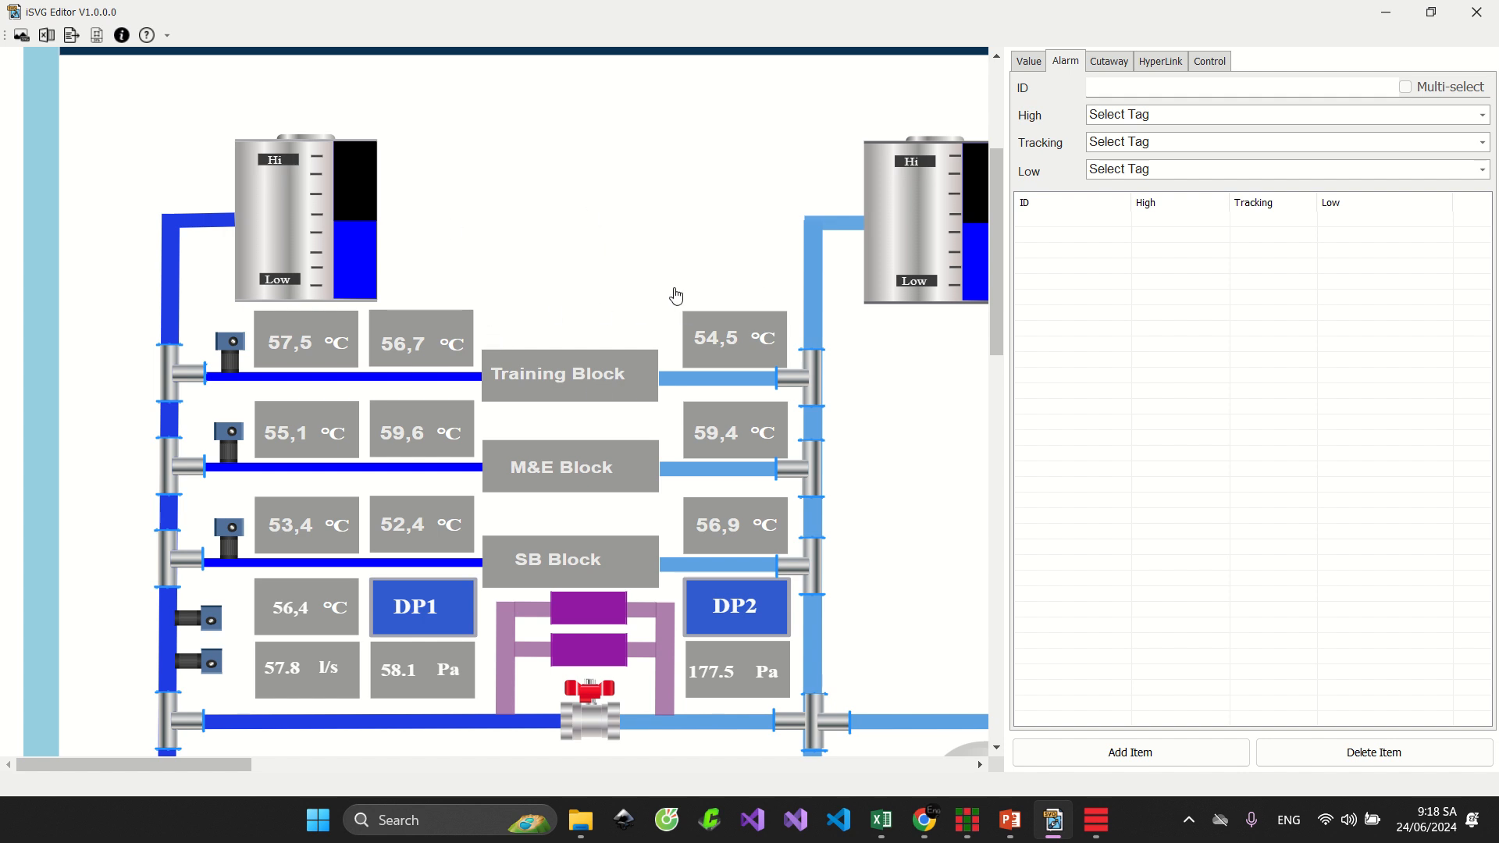
scroll(620, 278, down, 3)
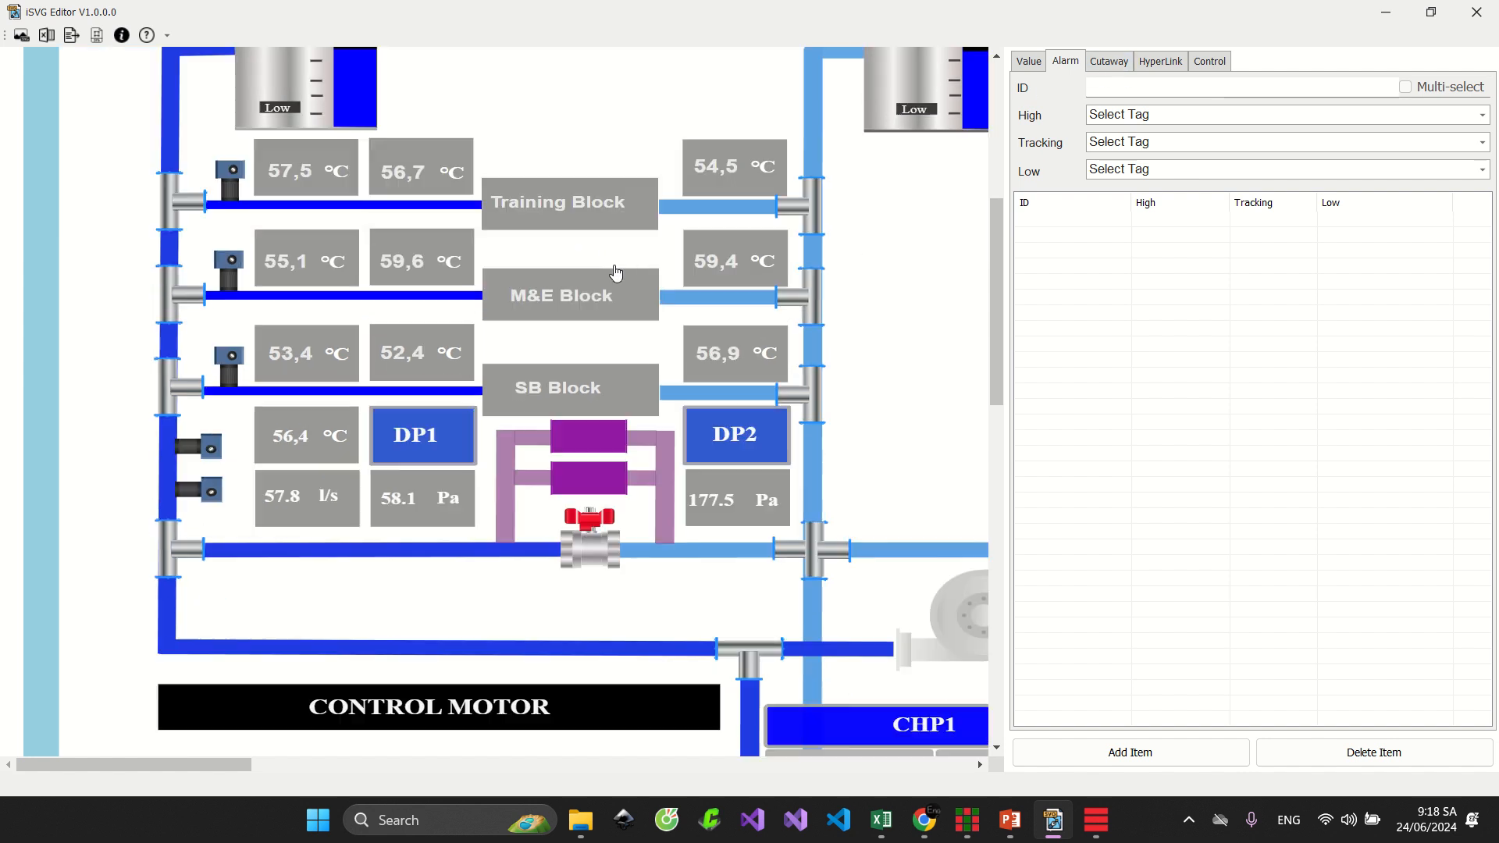
scroll(293, 303, up, 3)
click(328, 337)
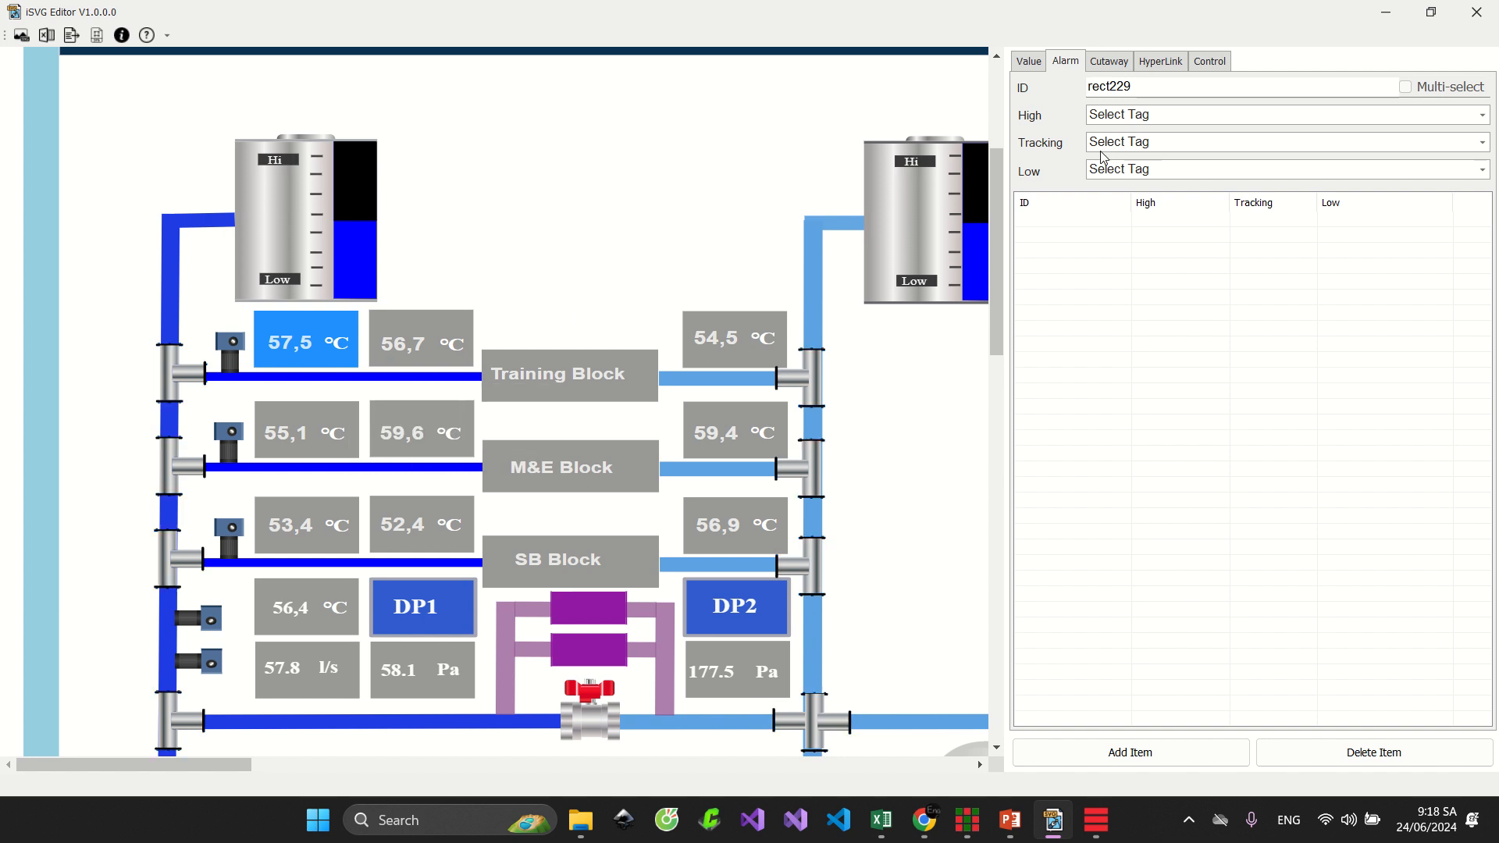
Assign FactoryPool.HiPool1 as the alarm's High tag and FactoryPool.Pool1 as its Tracking tag
click(1482, 115)
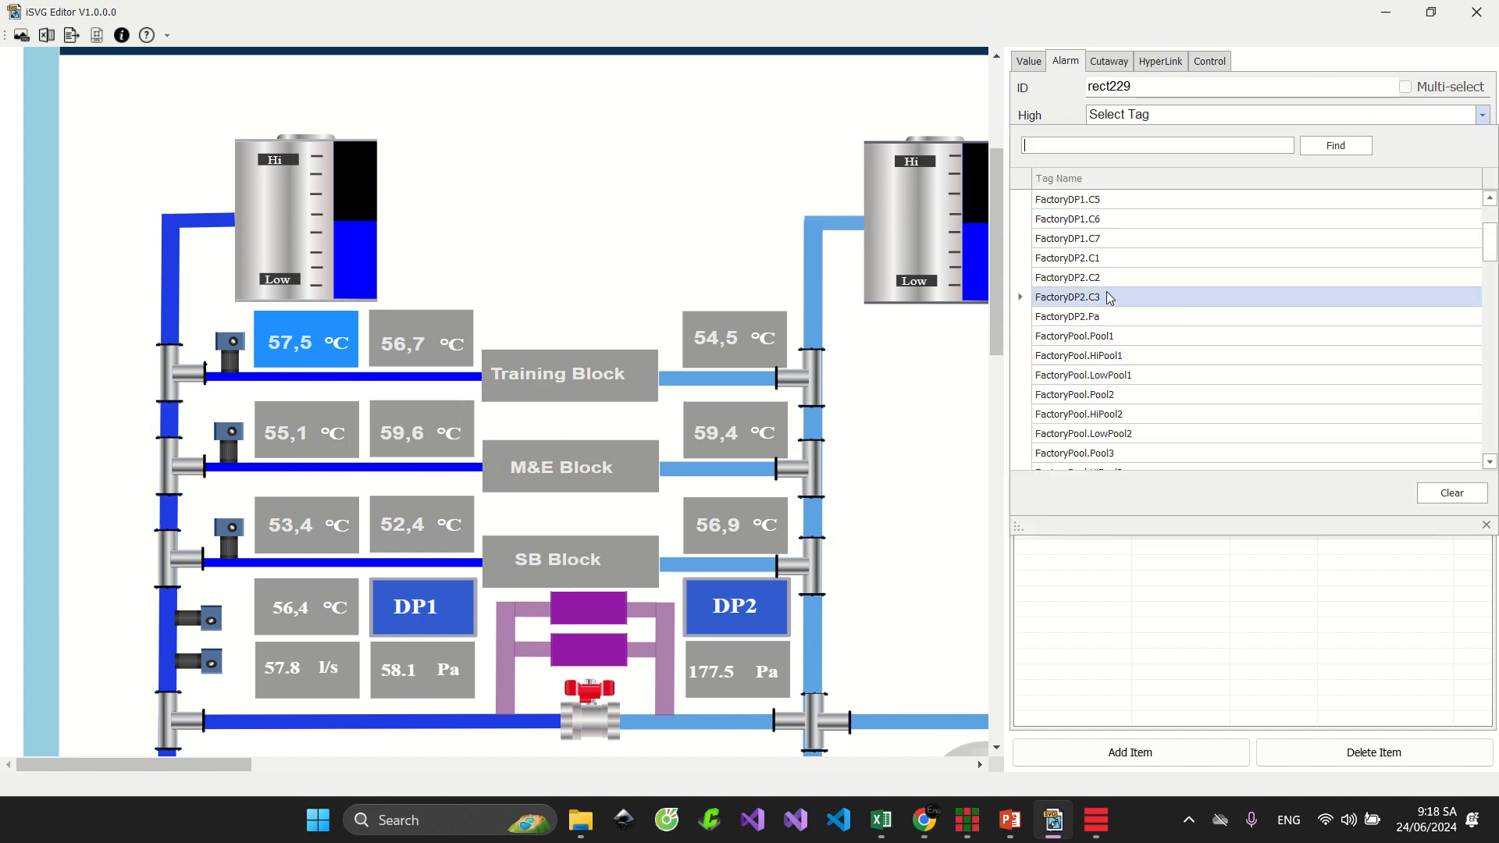
scroll(1127, 299, down, 1)
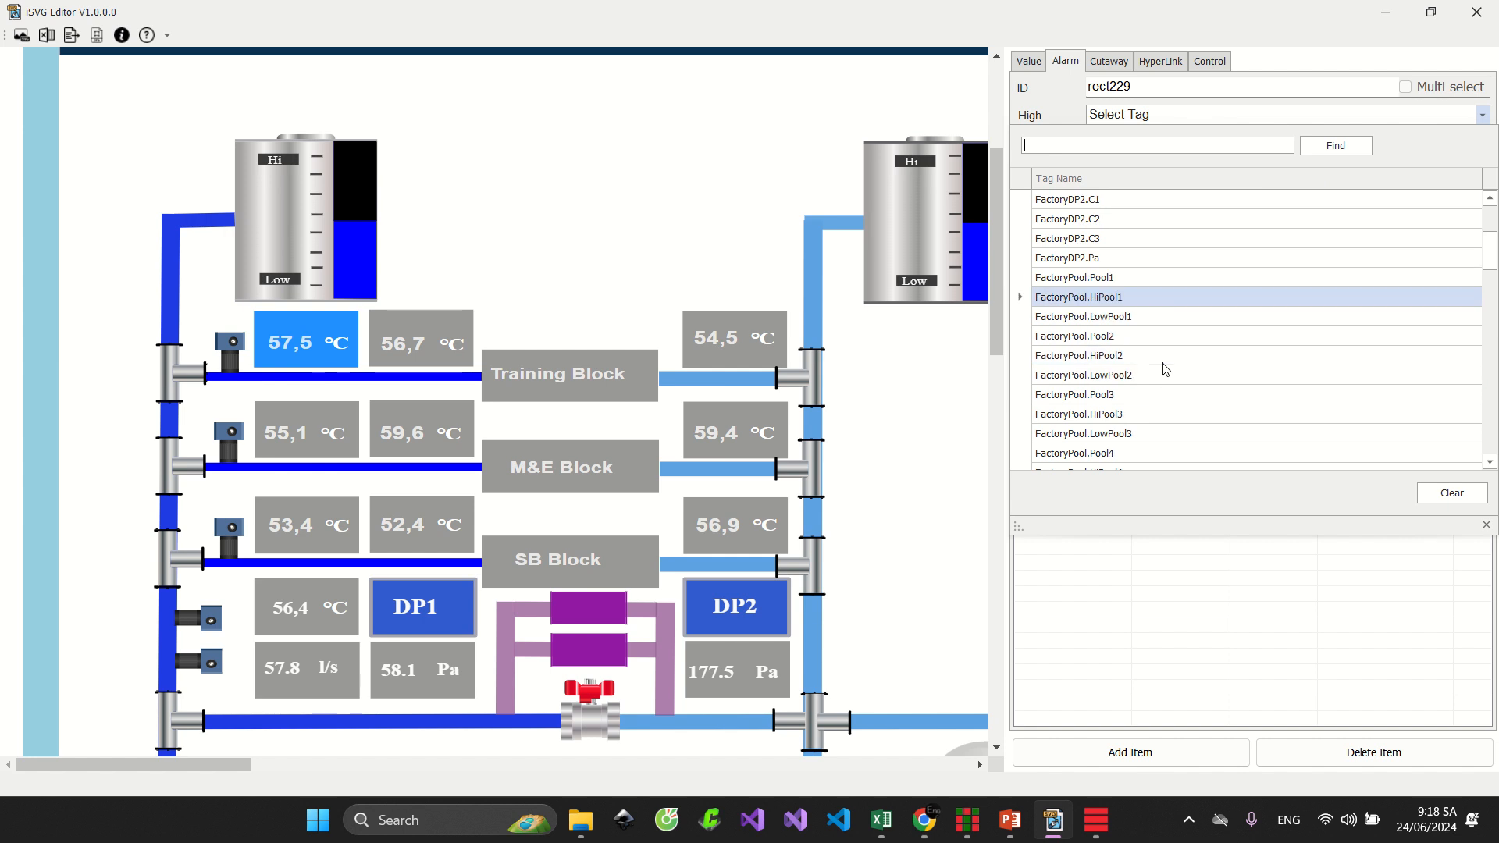
click(1126, 301)
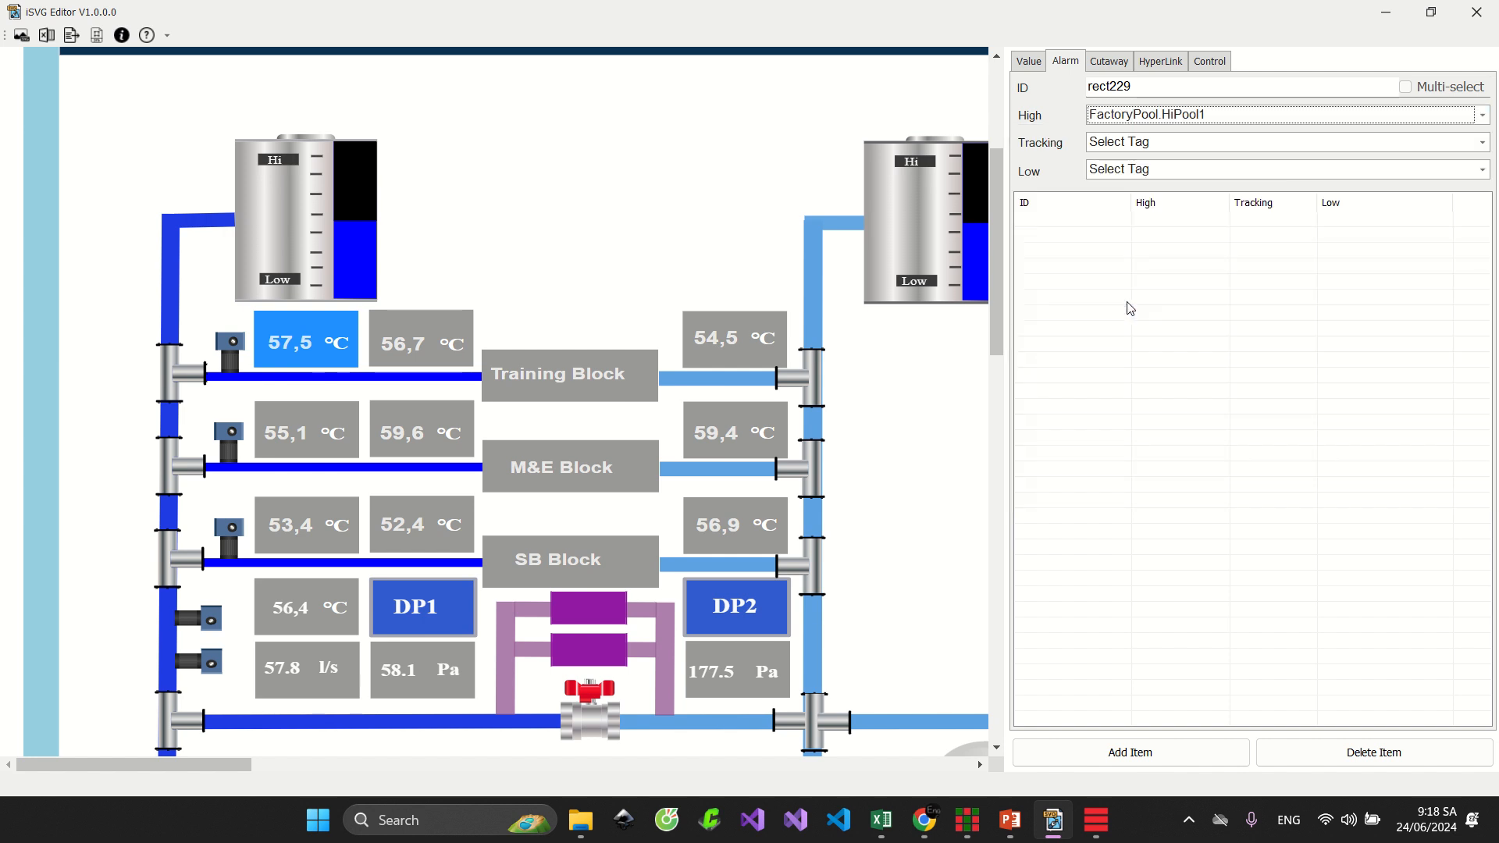
click(1401, 147)
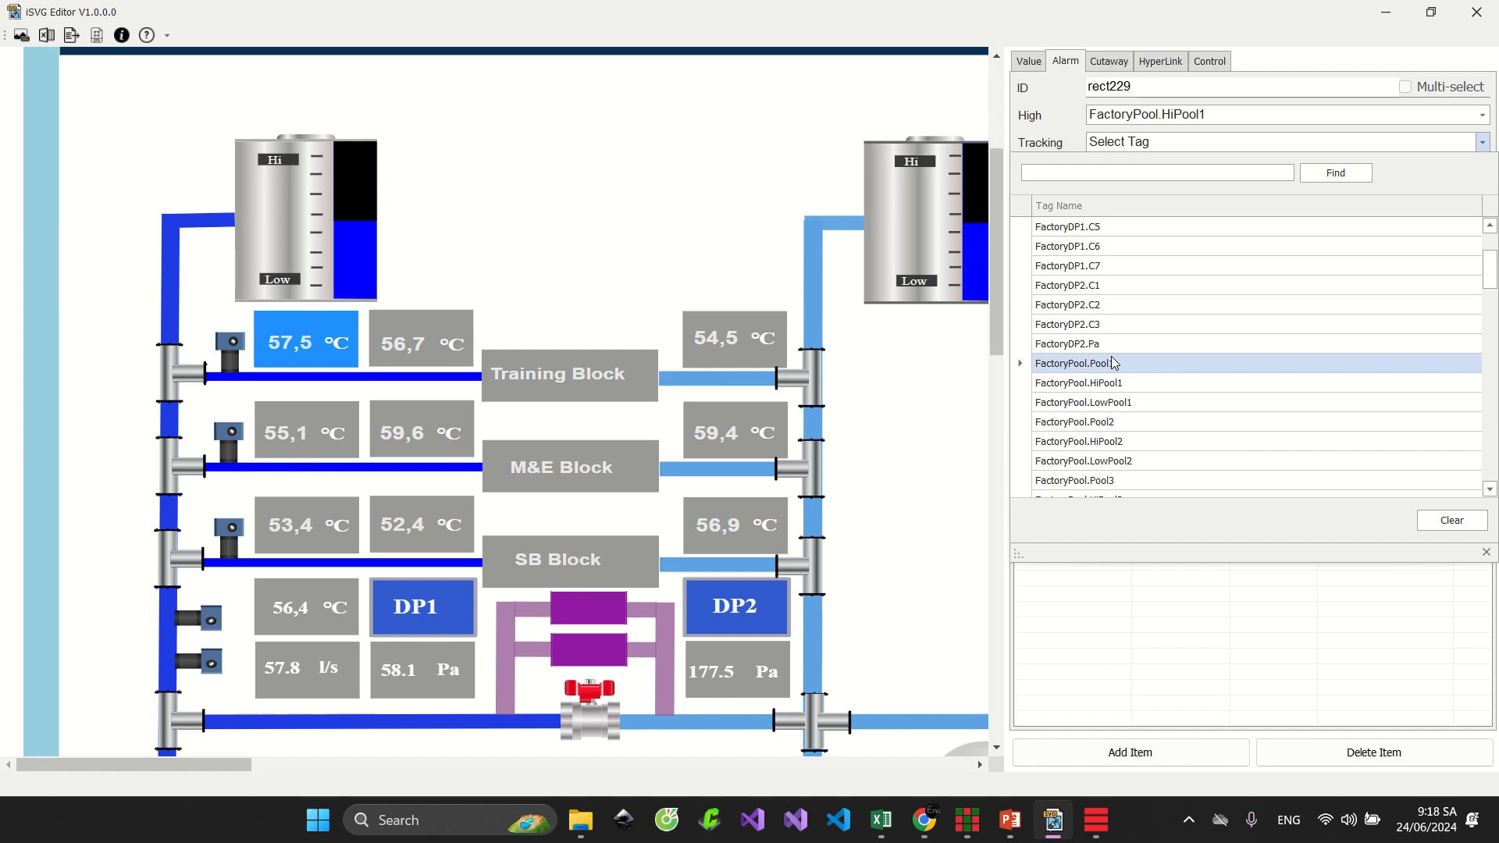
click(1066, 127)
click(1091, 139)
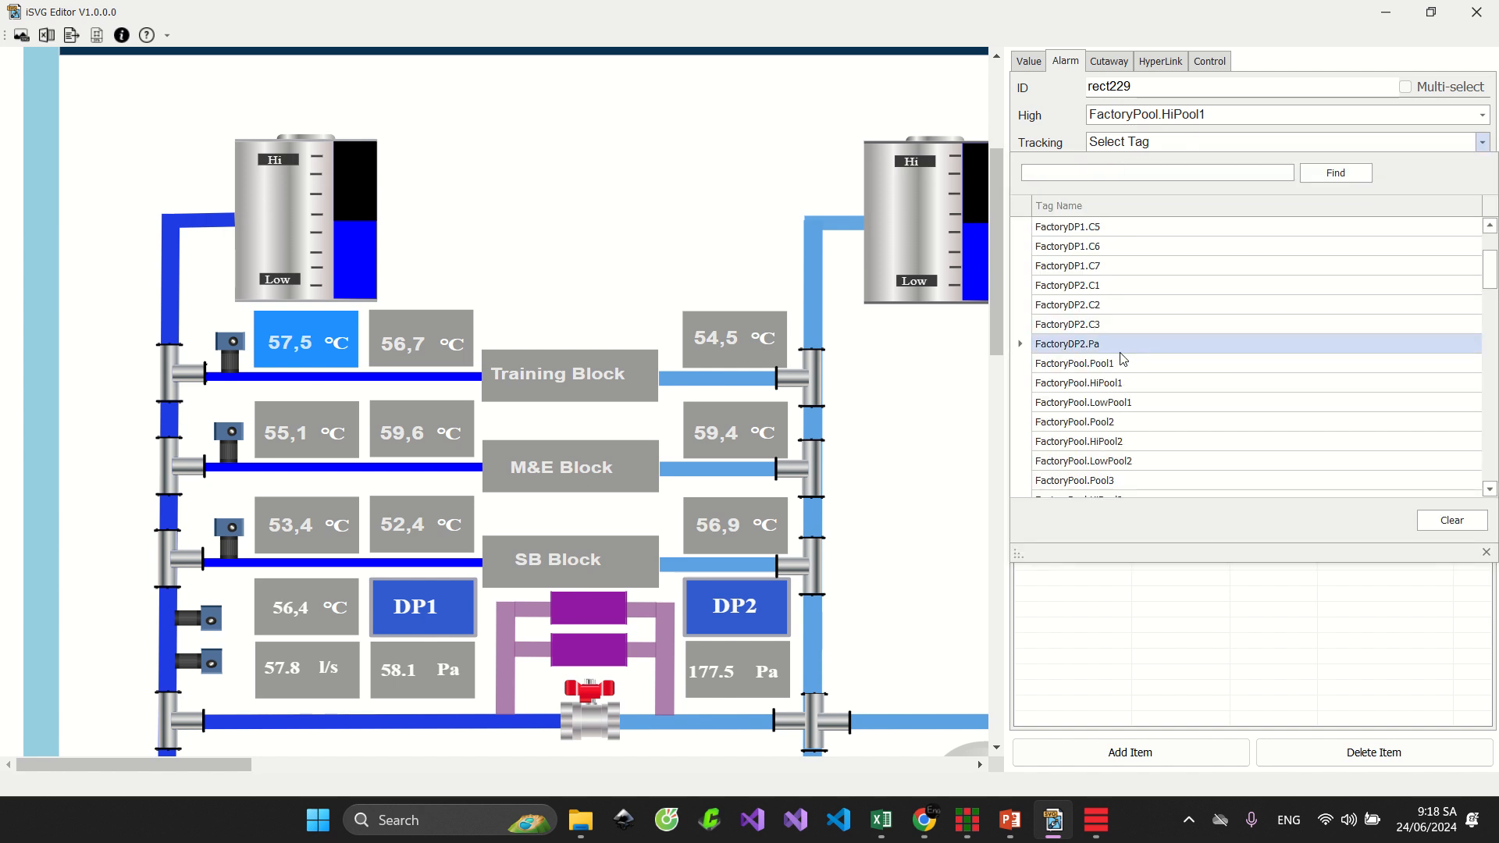
click(1126, 363)
Assign FactoryPool.LowPool1 as the Low tag and add the alarm binding to the list
click(1163, 171)
scroll(1134, 330, down, 2)
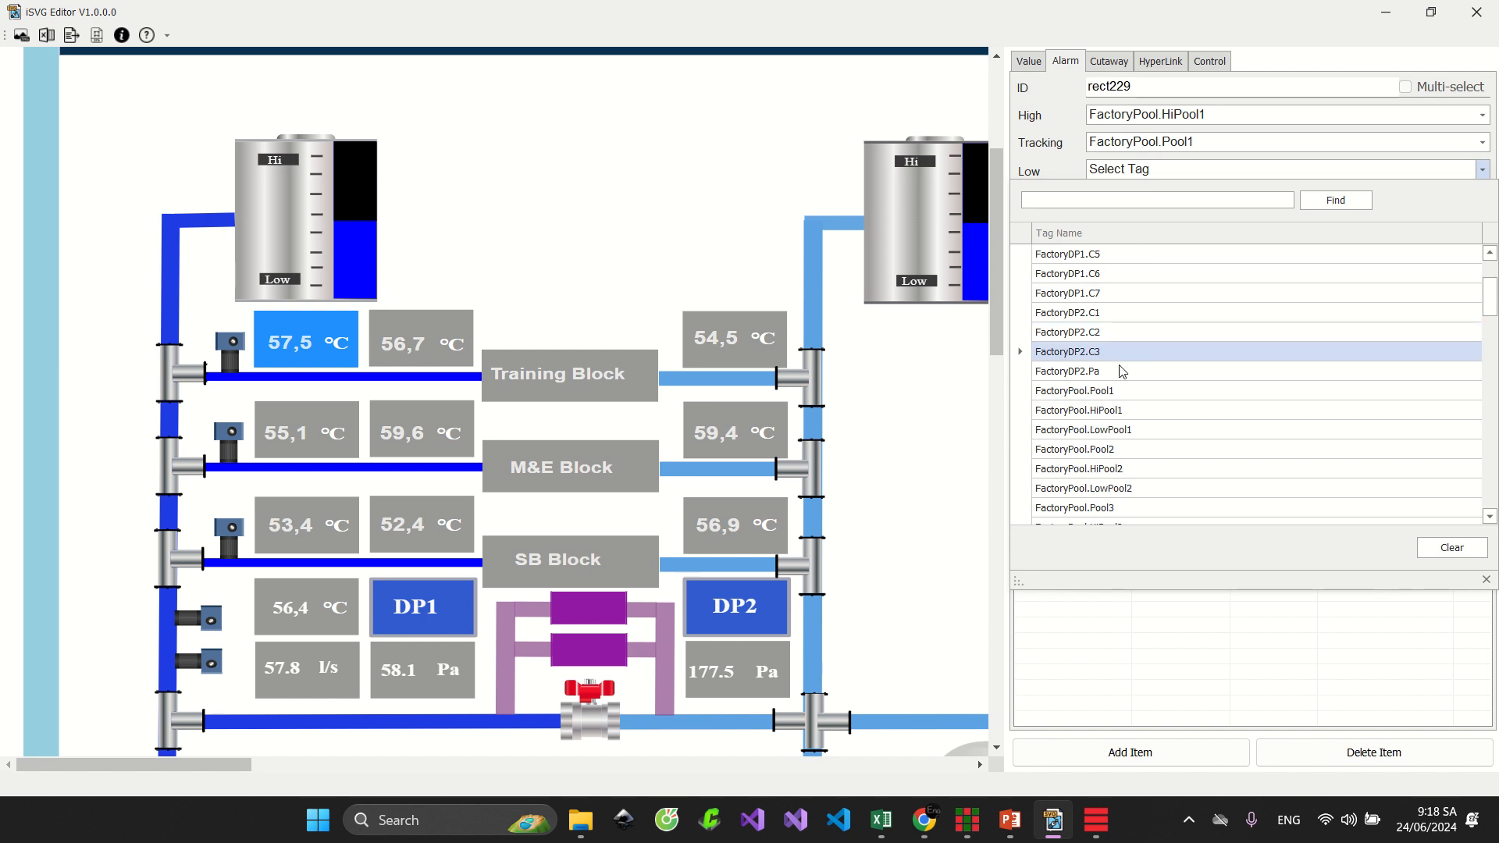
click(1128, 430)
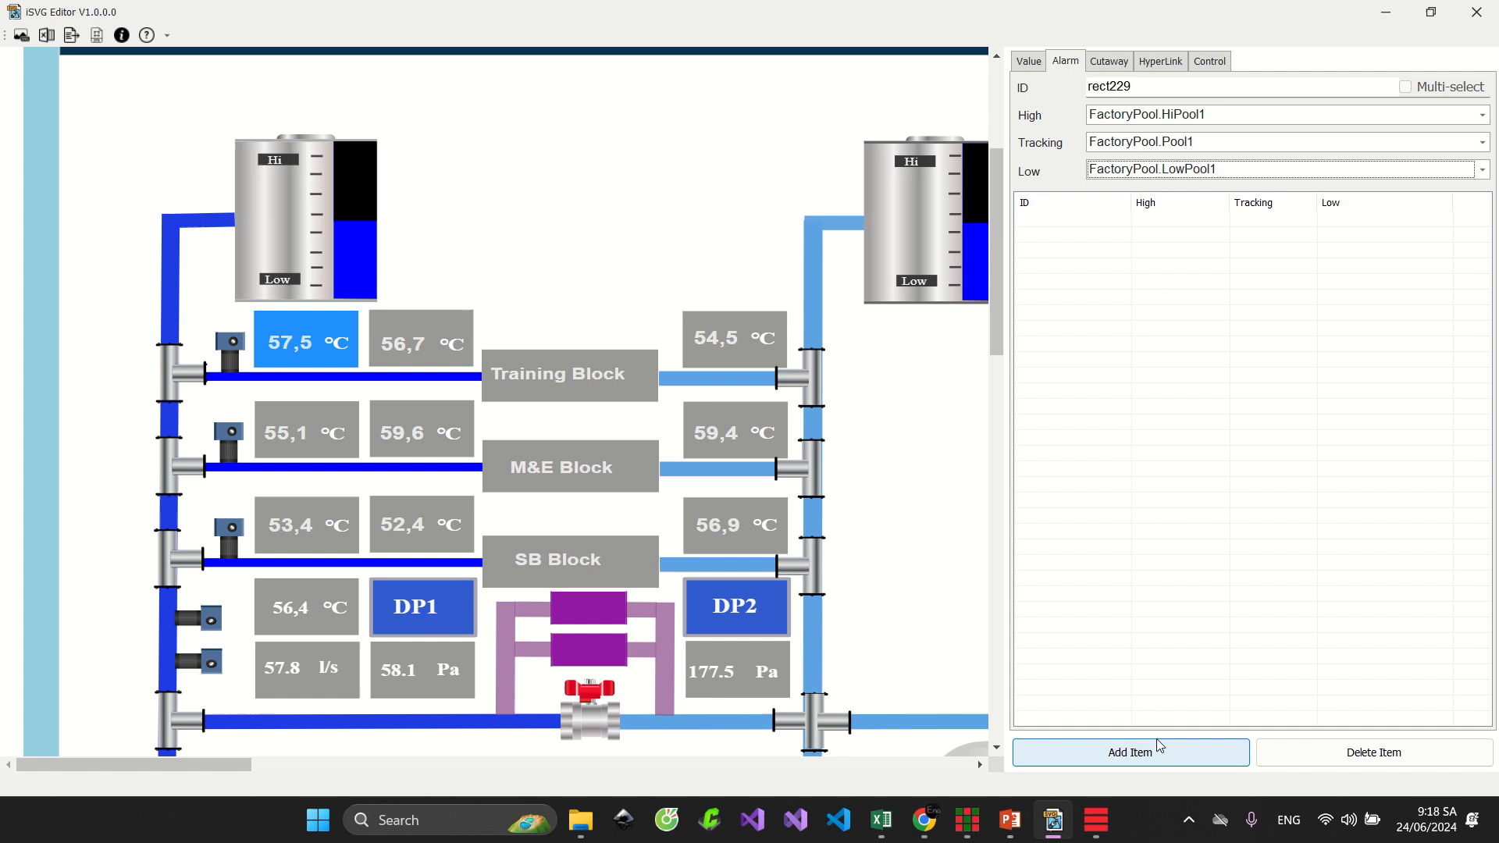
click(1170, 754)
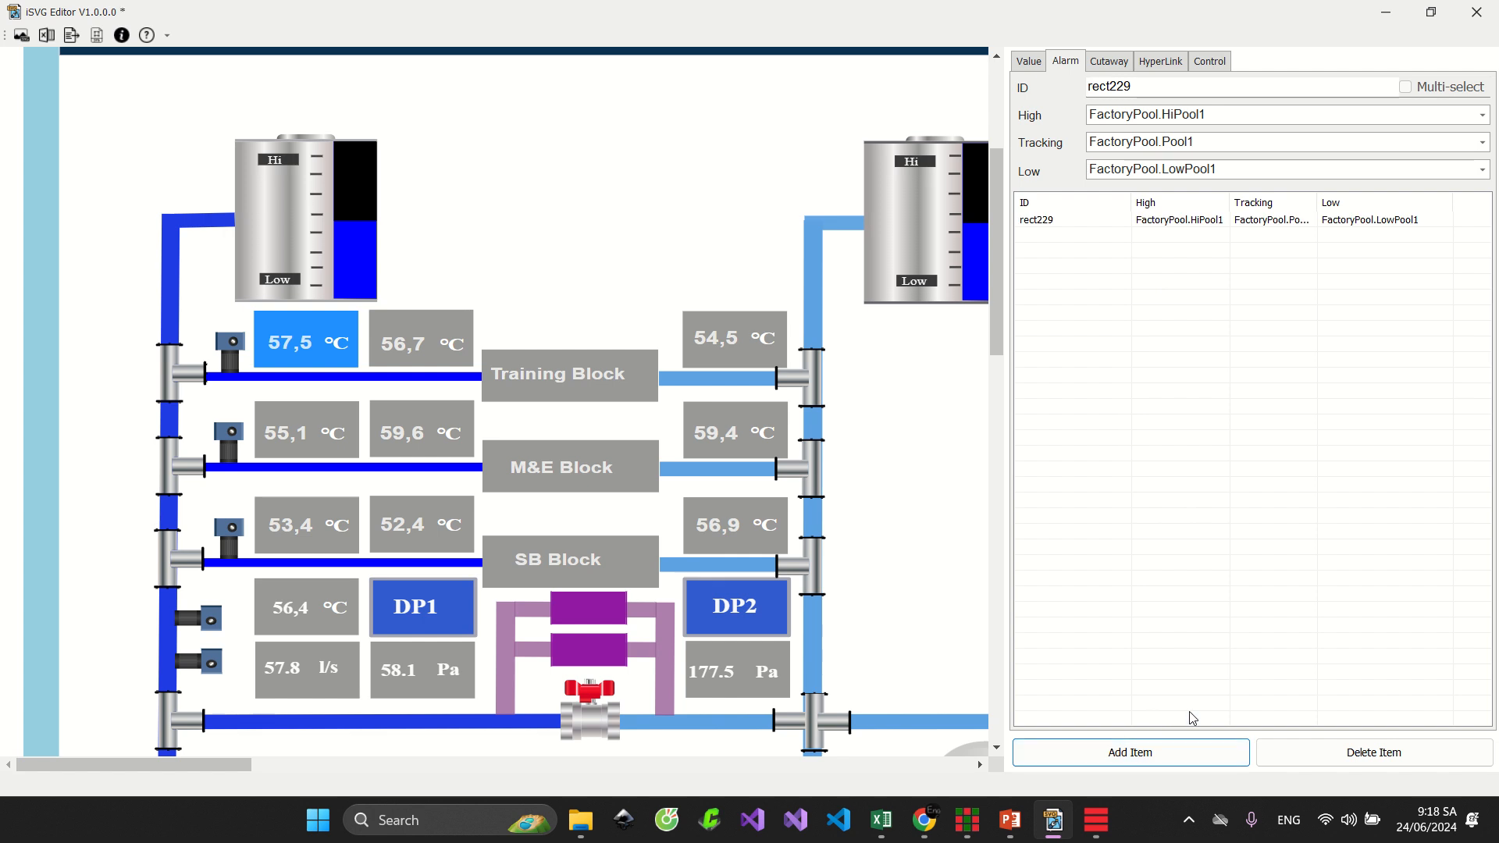
Switch to FastWeb Designer, open the NewSVG component for editing, and compile the drawing in iSVG Editor
click(968, 820)
double_click(623, 268)
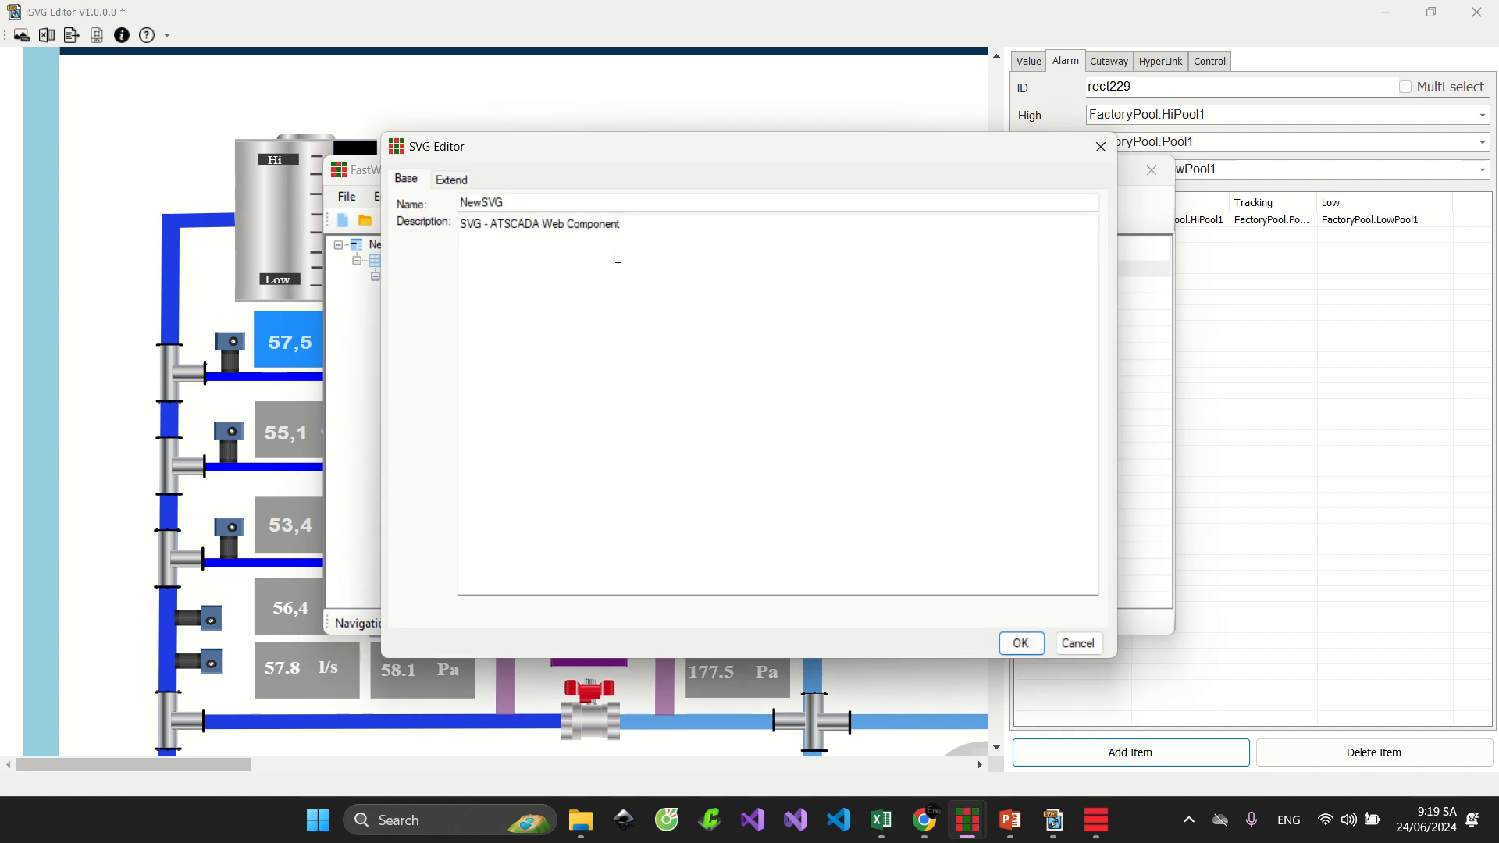
click(283, 51)
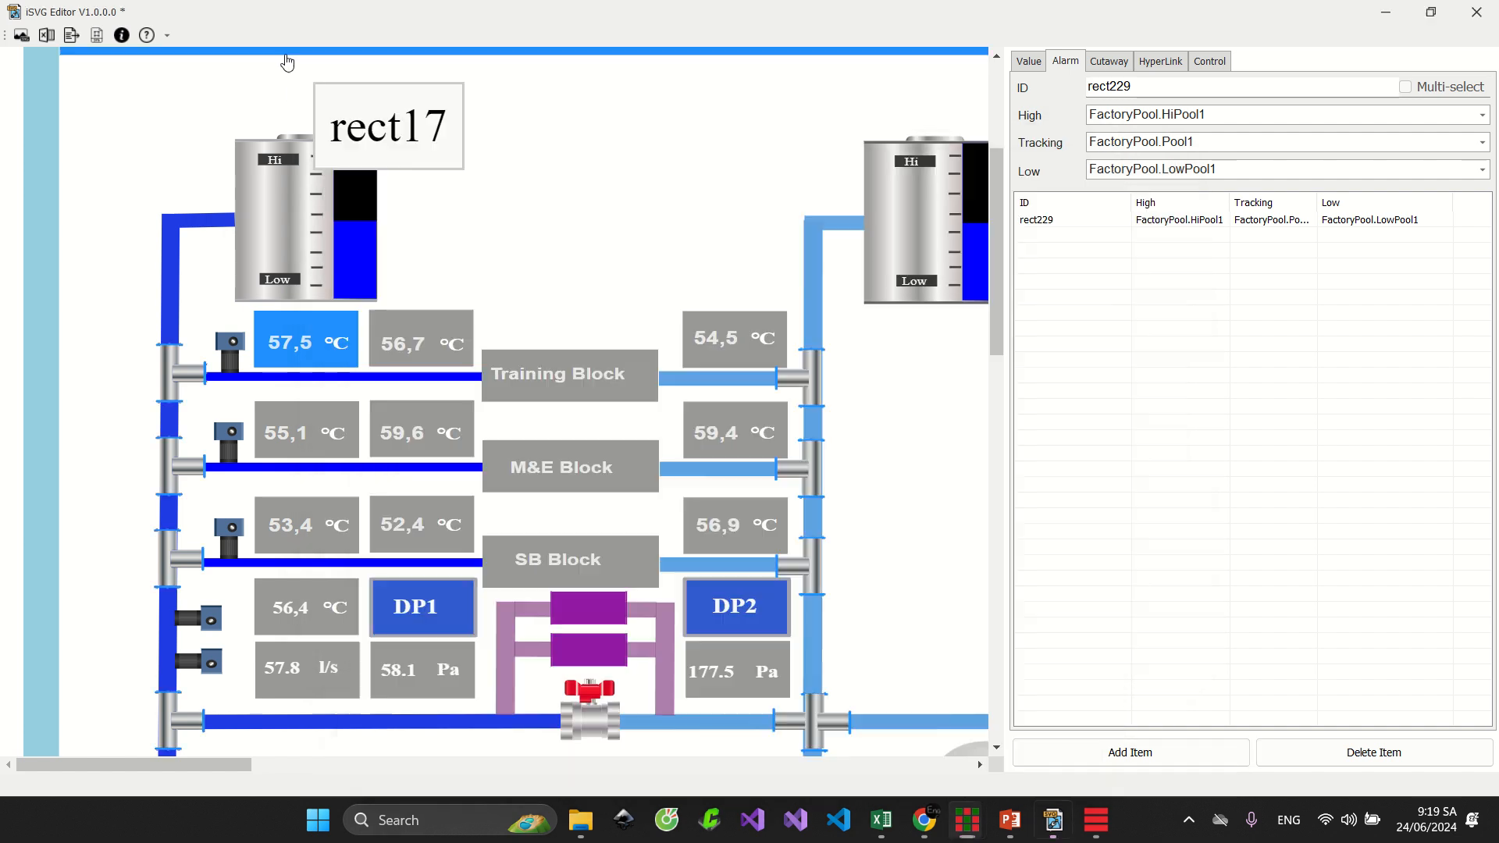
click(78, 39)
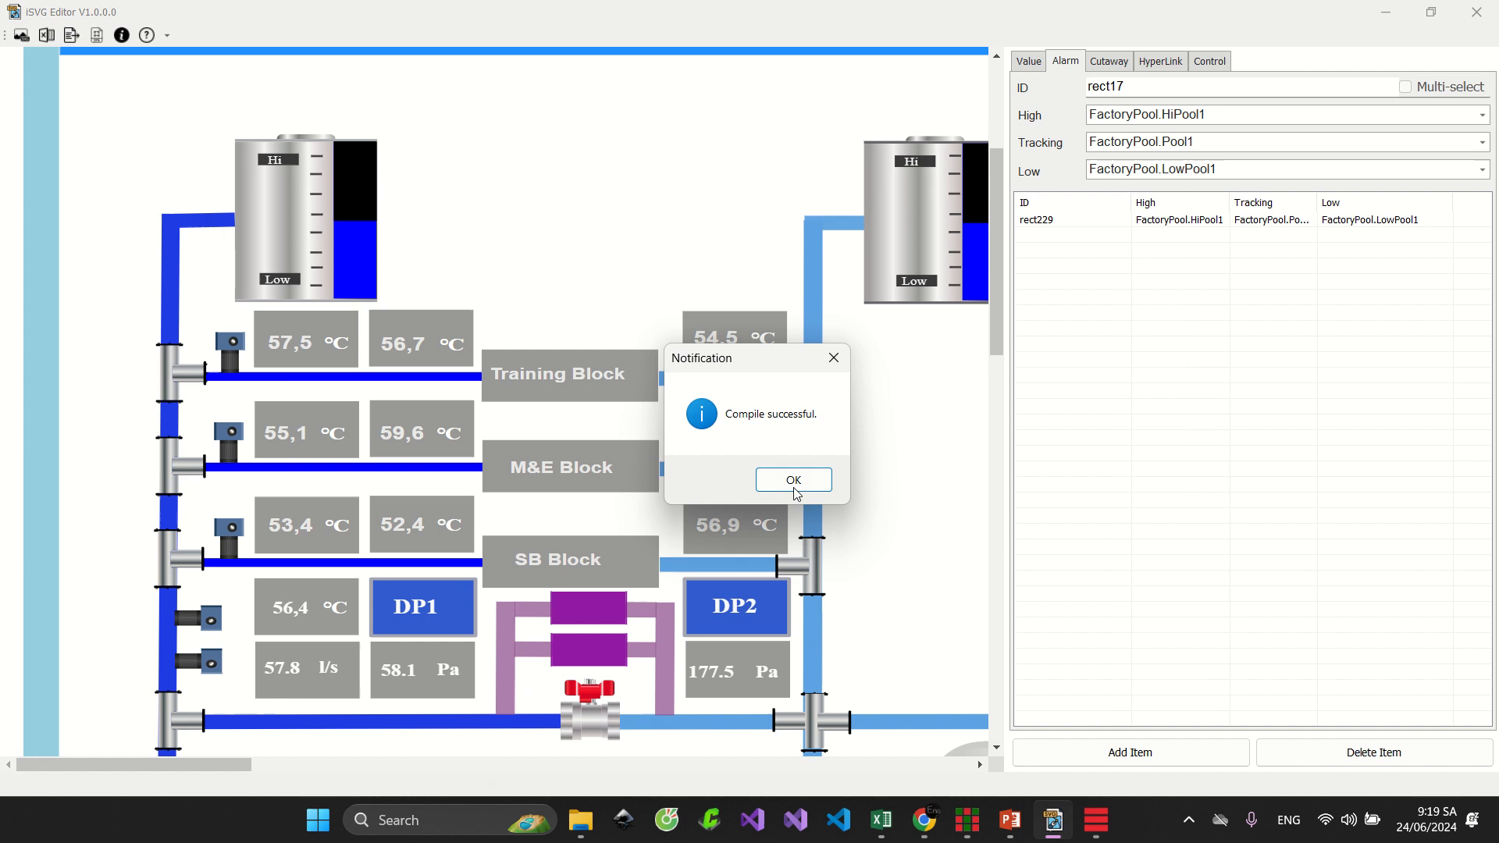
click(793, 488)
Review the rect229 alarm binding in the NewSVG component's extended settings and accept the component
click(432, 301)
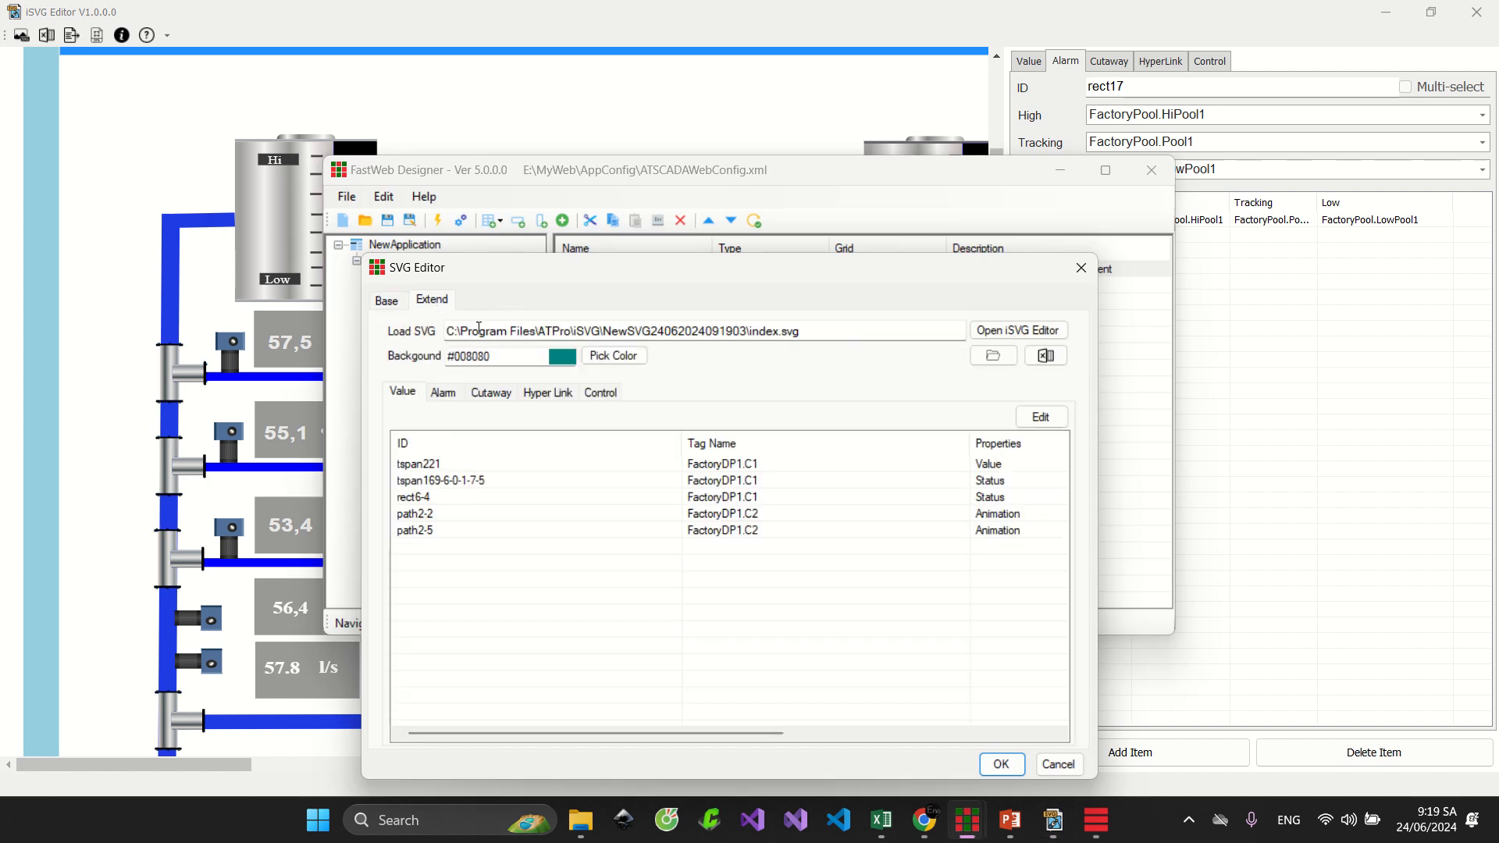
click(442, 393)
click(652, 464)
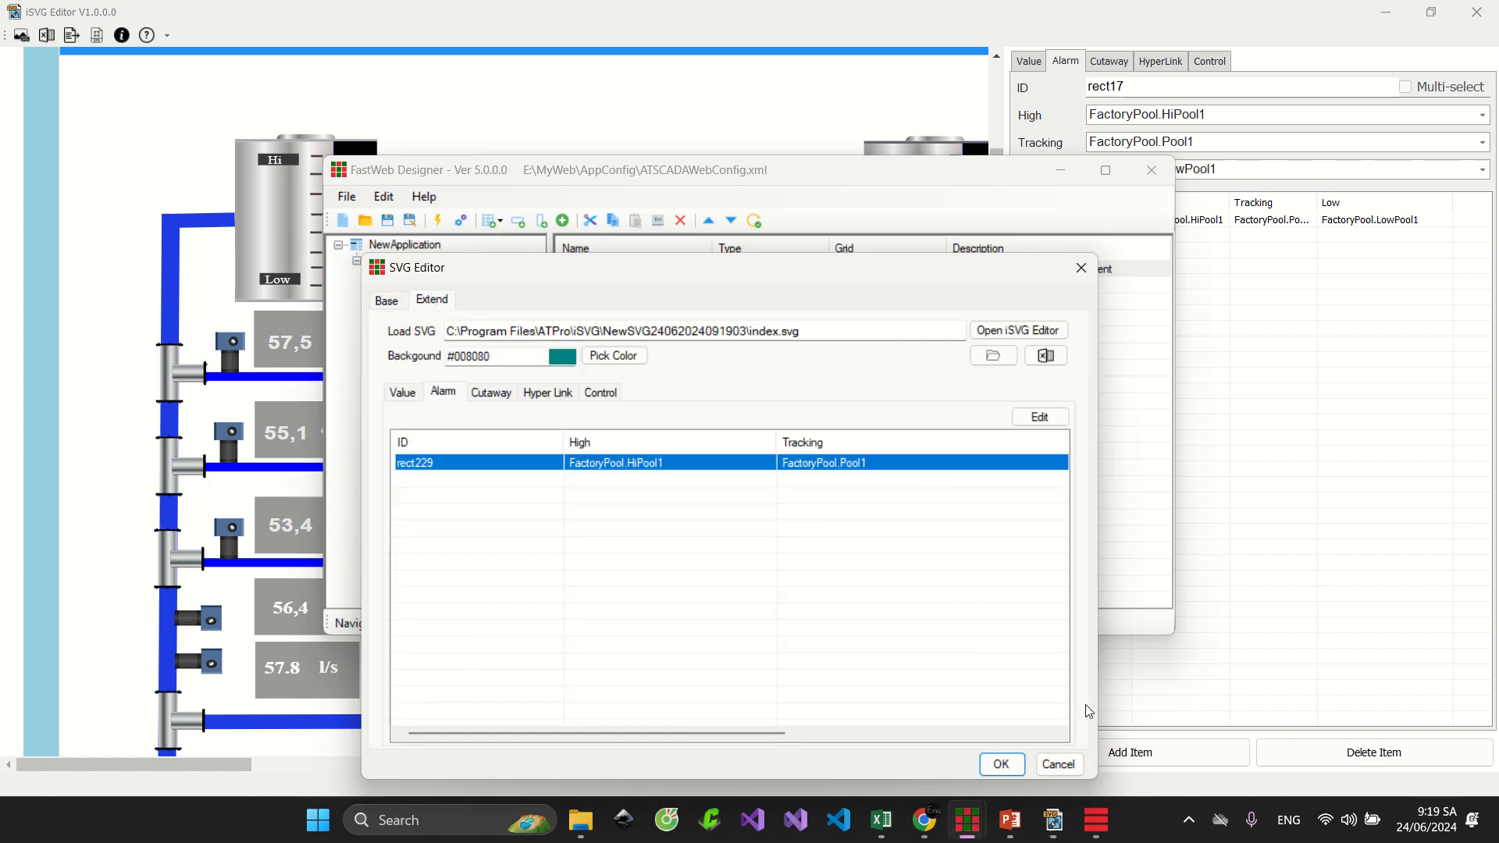
click(1001, 765)
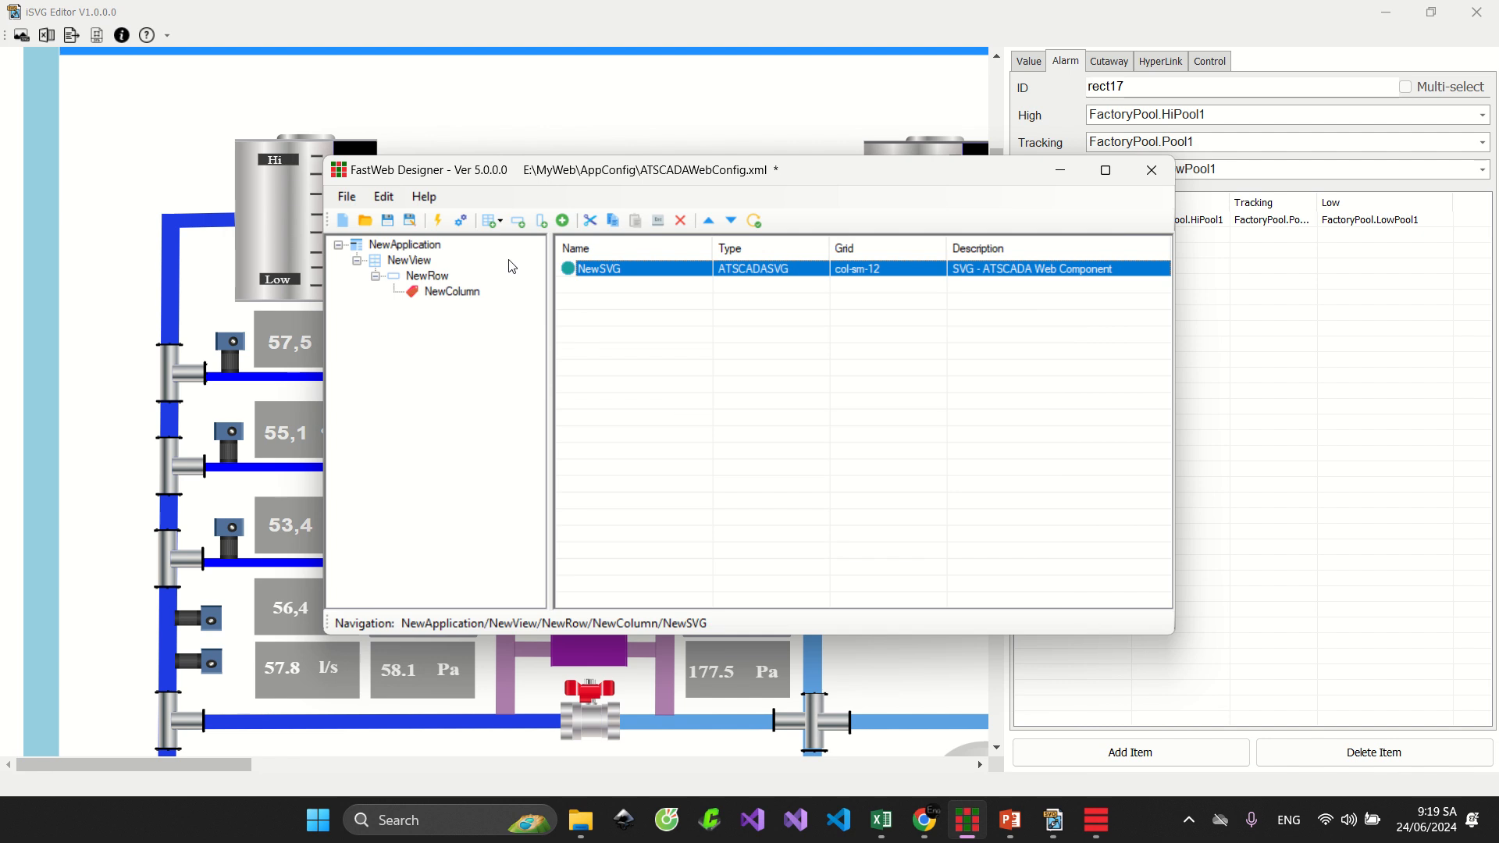
Register the project file in FastWeb Designer, then switch to Chrome and reload the ATSCADA page
click(461, 220)
click(751, 479)
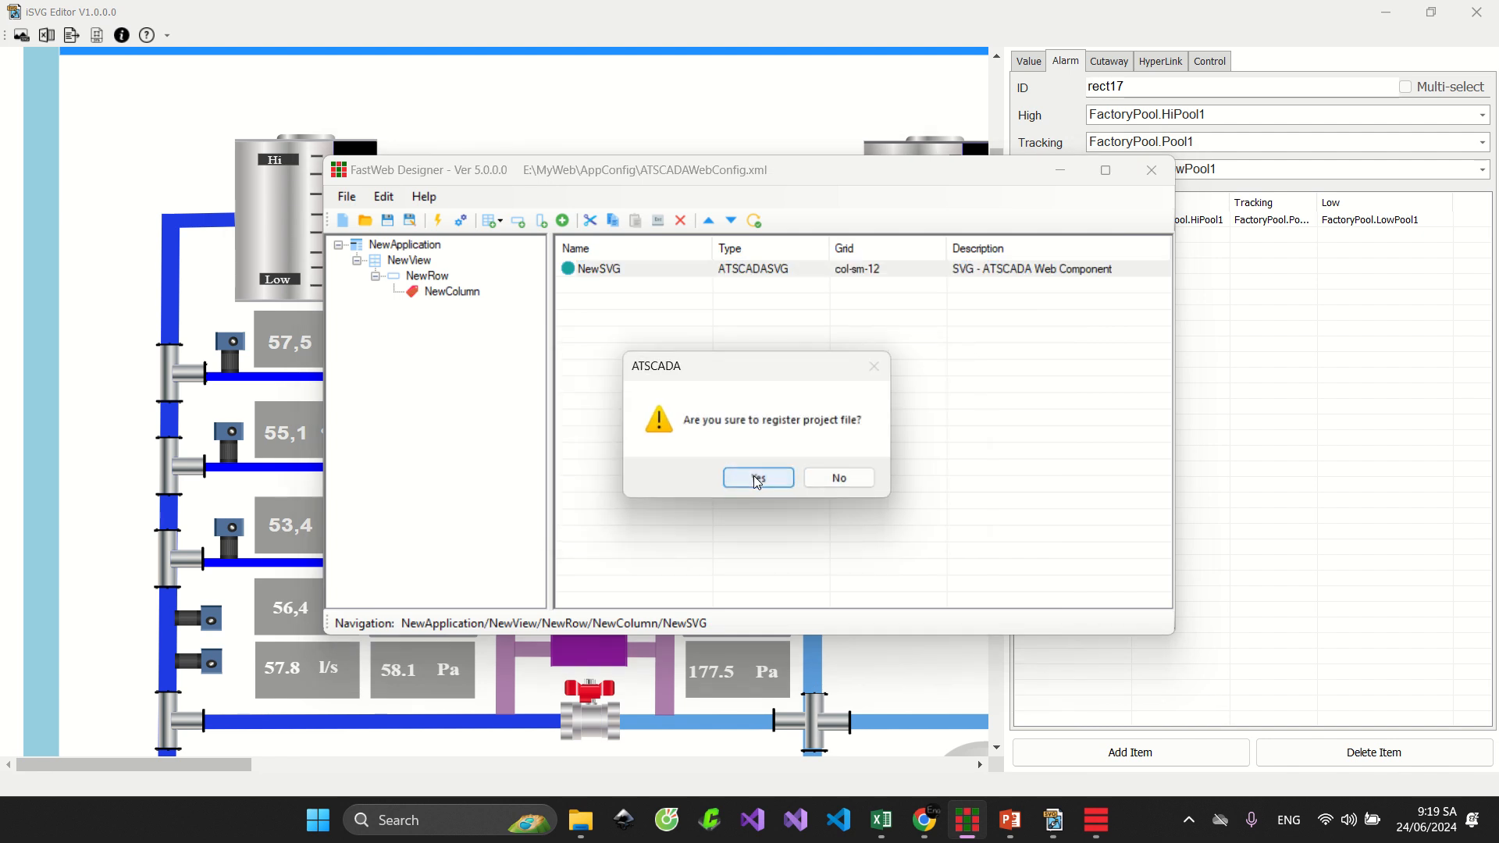
click(758, 478)
click(924, 820)
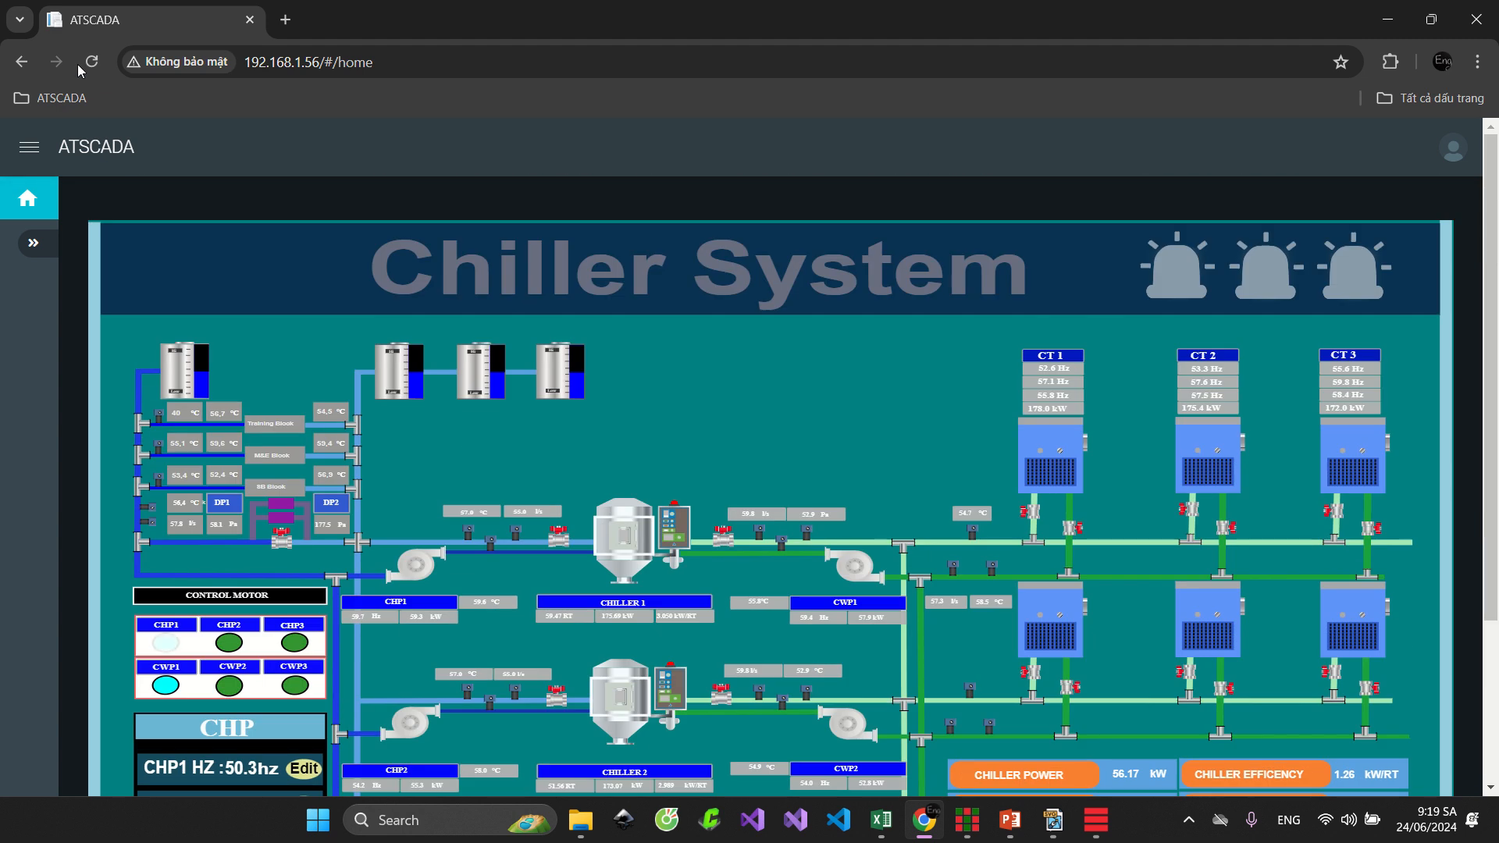
click(78, 64)
Switch to ATDriver Server and examine the values of tags Pool1, HiPool1 and LowPool1 in the Factory Pool device
click(1096, 820)
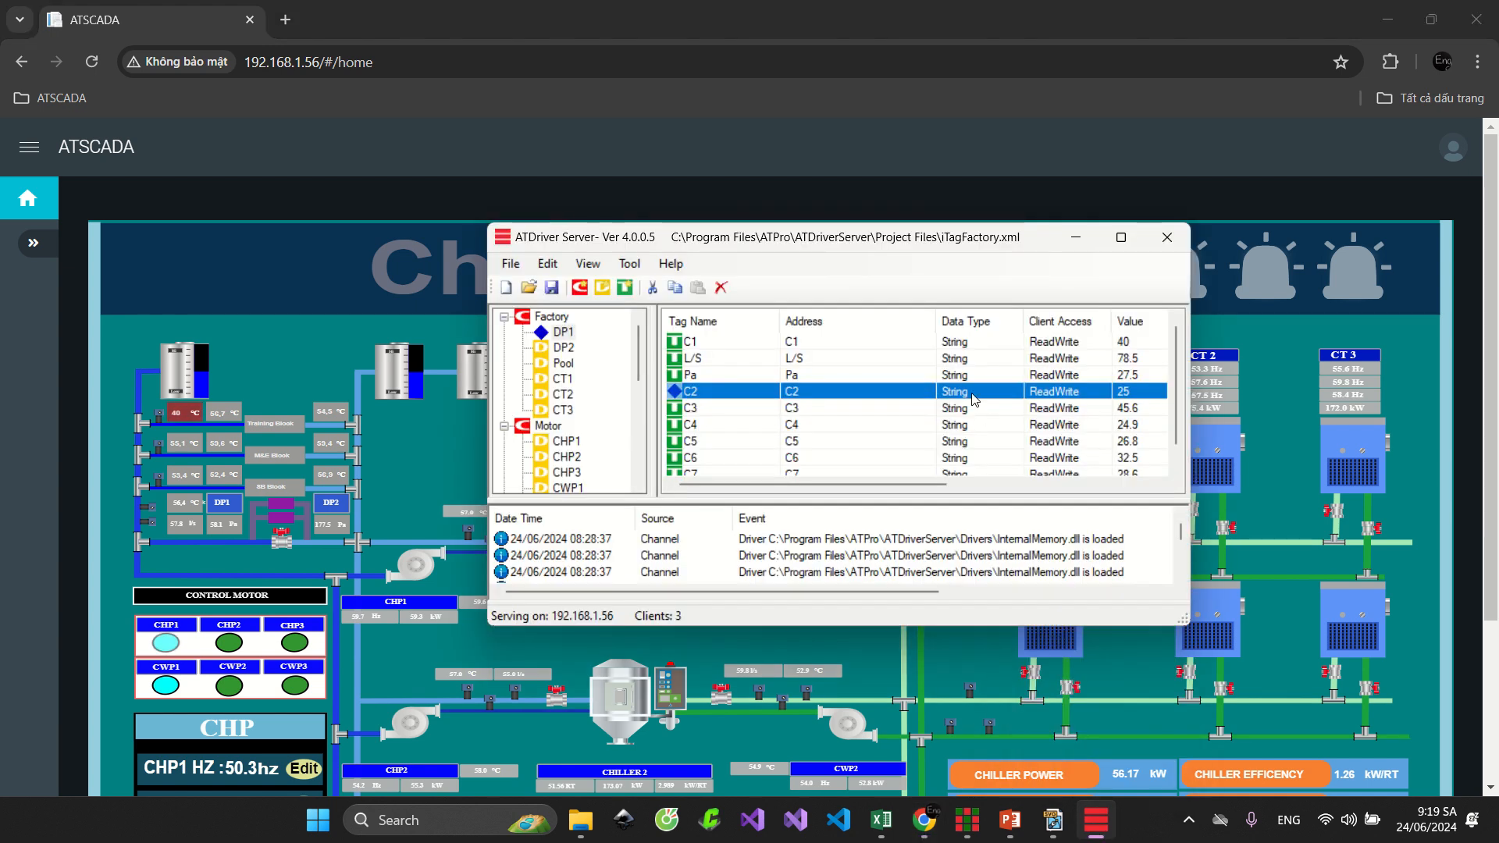
scroll(825, 390, down, 1)
click(565, 364)
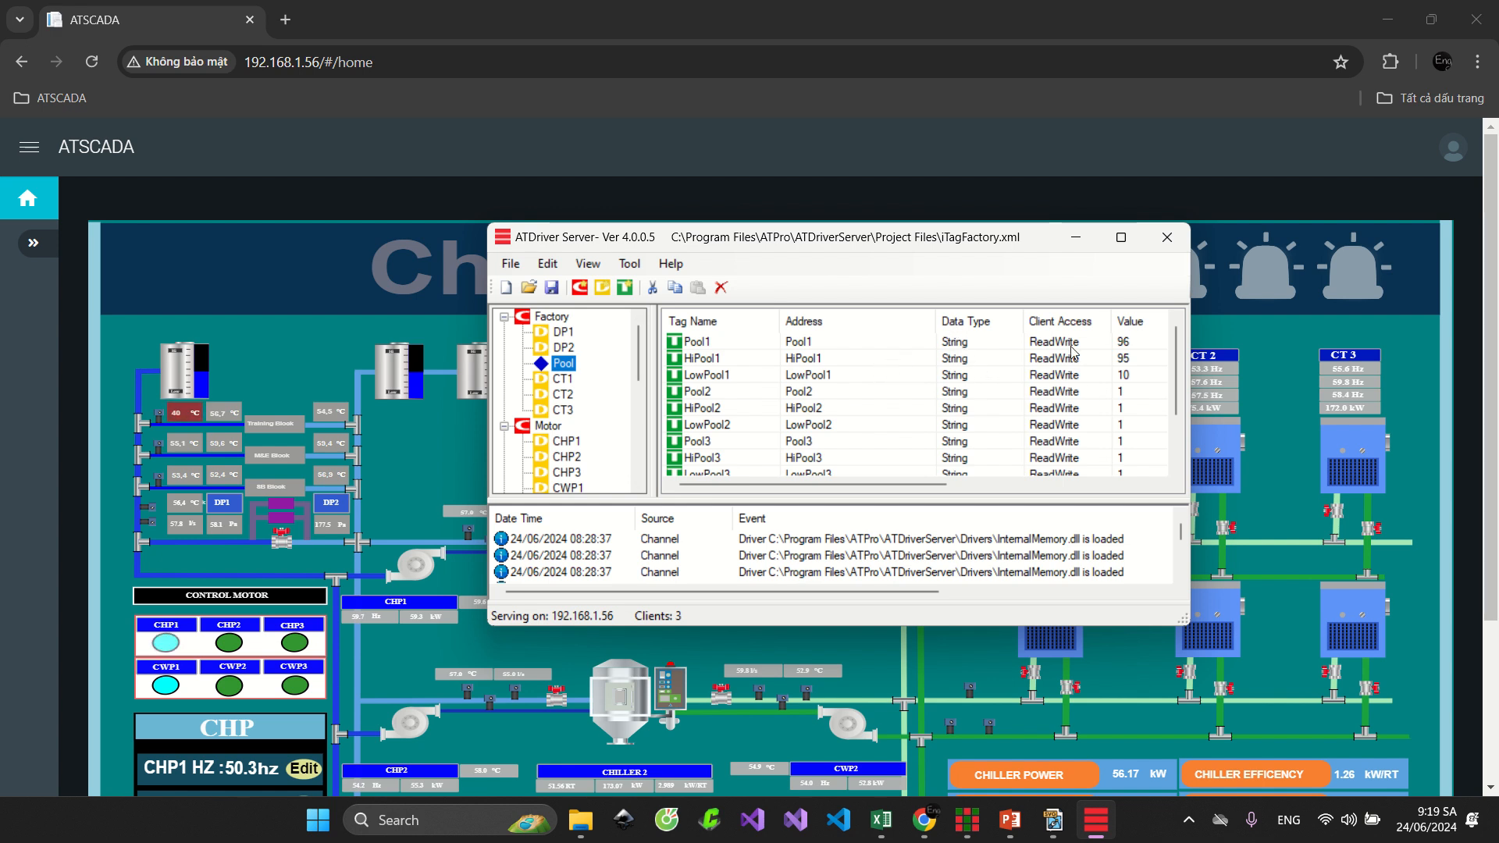
click(1108, 345)
click(1096, 375)
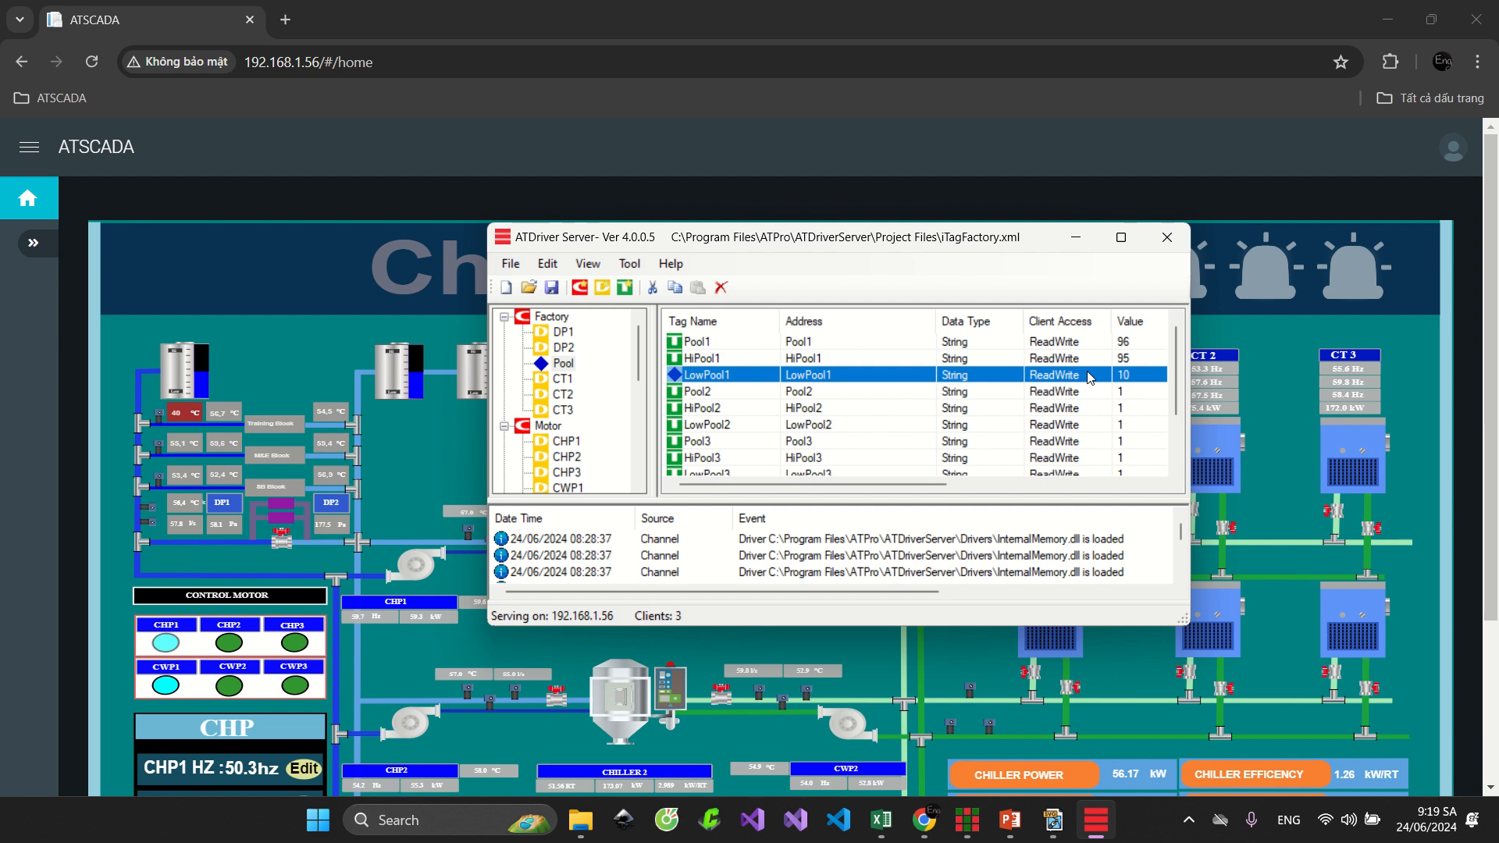
click(1104, 360)
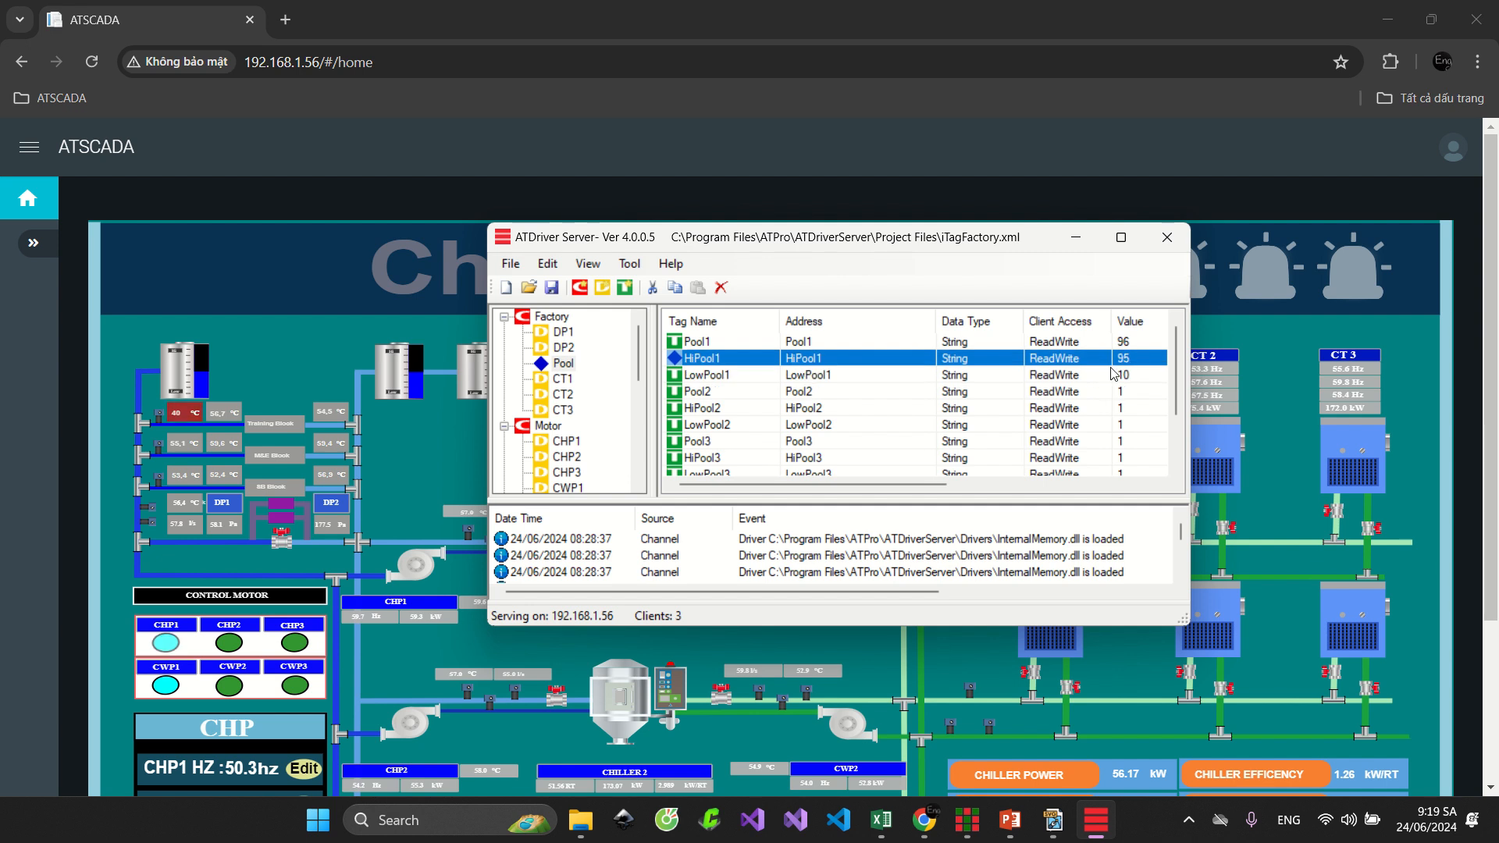
click(1114, 374)
click(1116, 361)
click(1107, 344)
right_click(1107, 344)
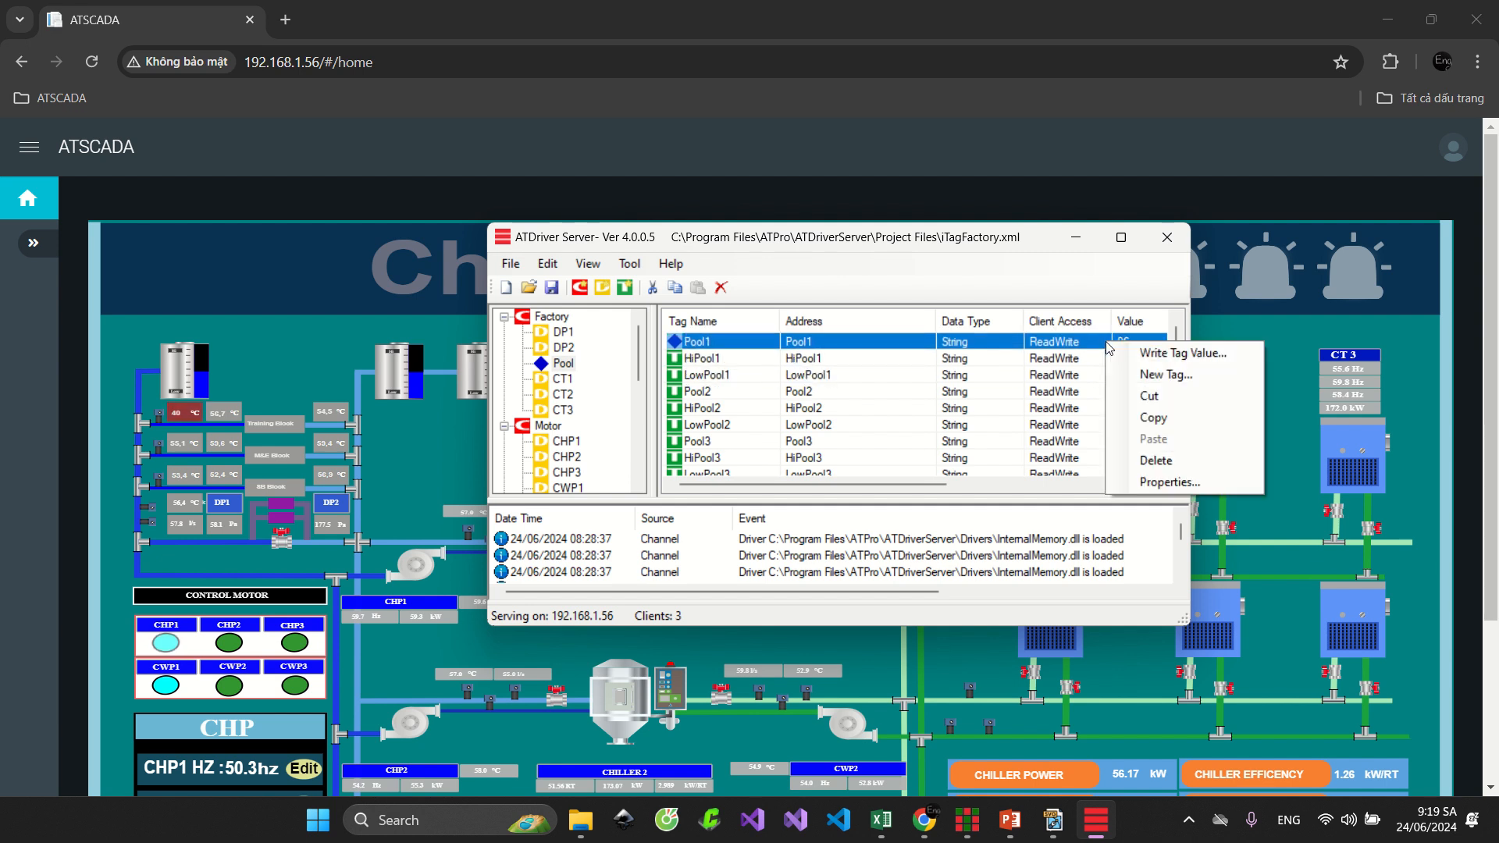
click(931, 356)
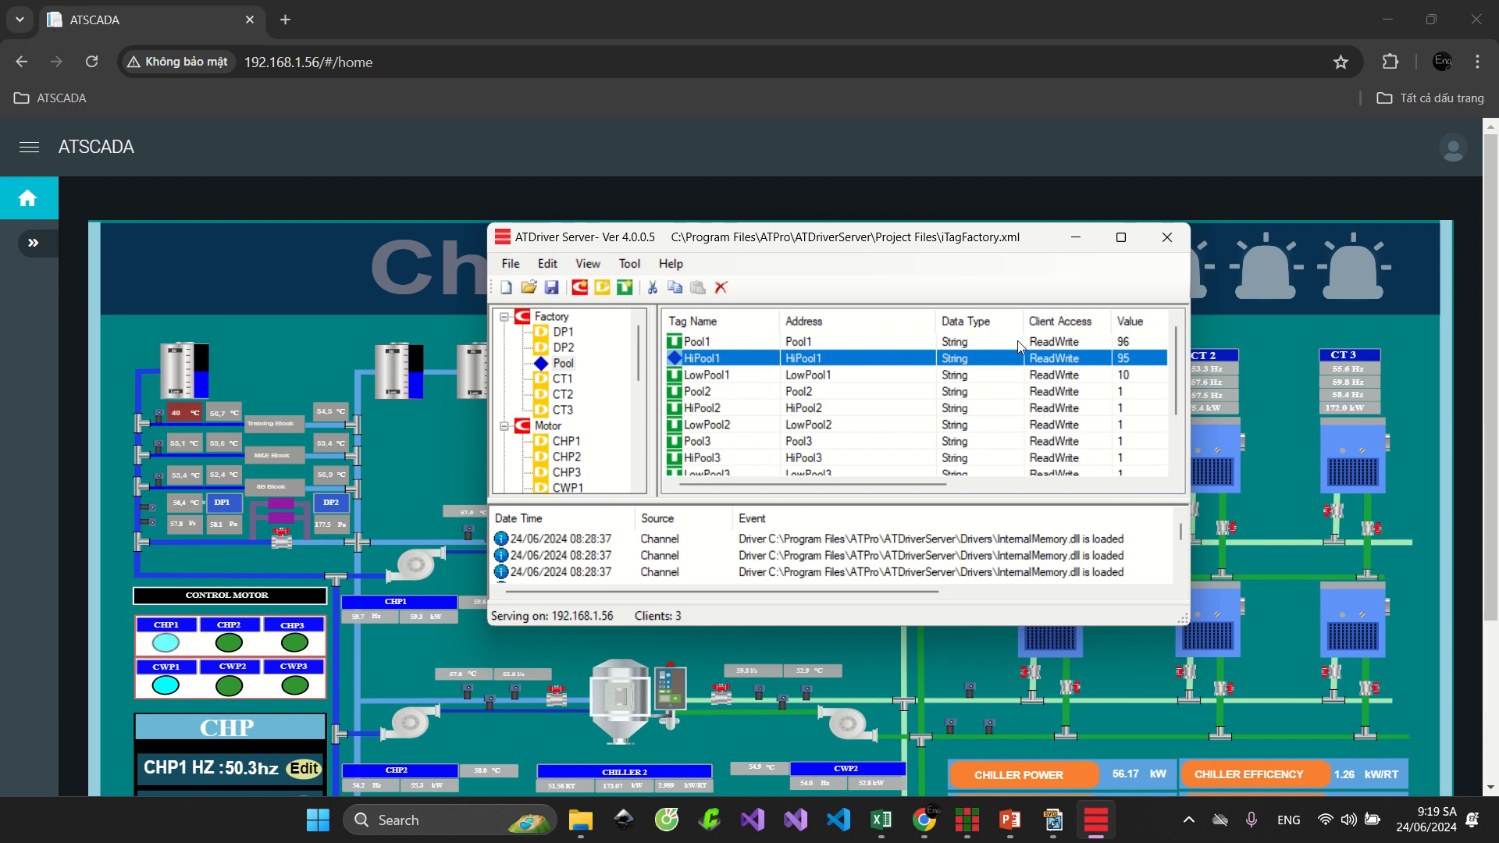
click(1019, 342)
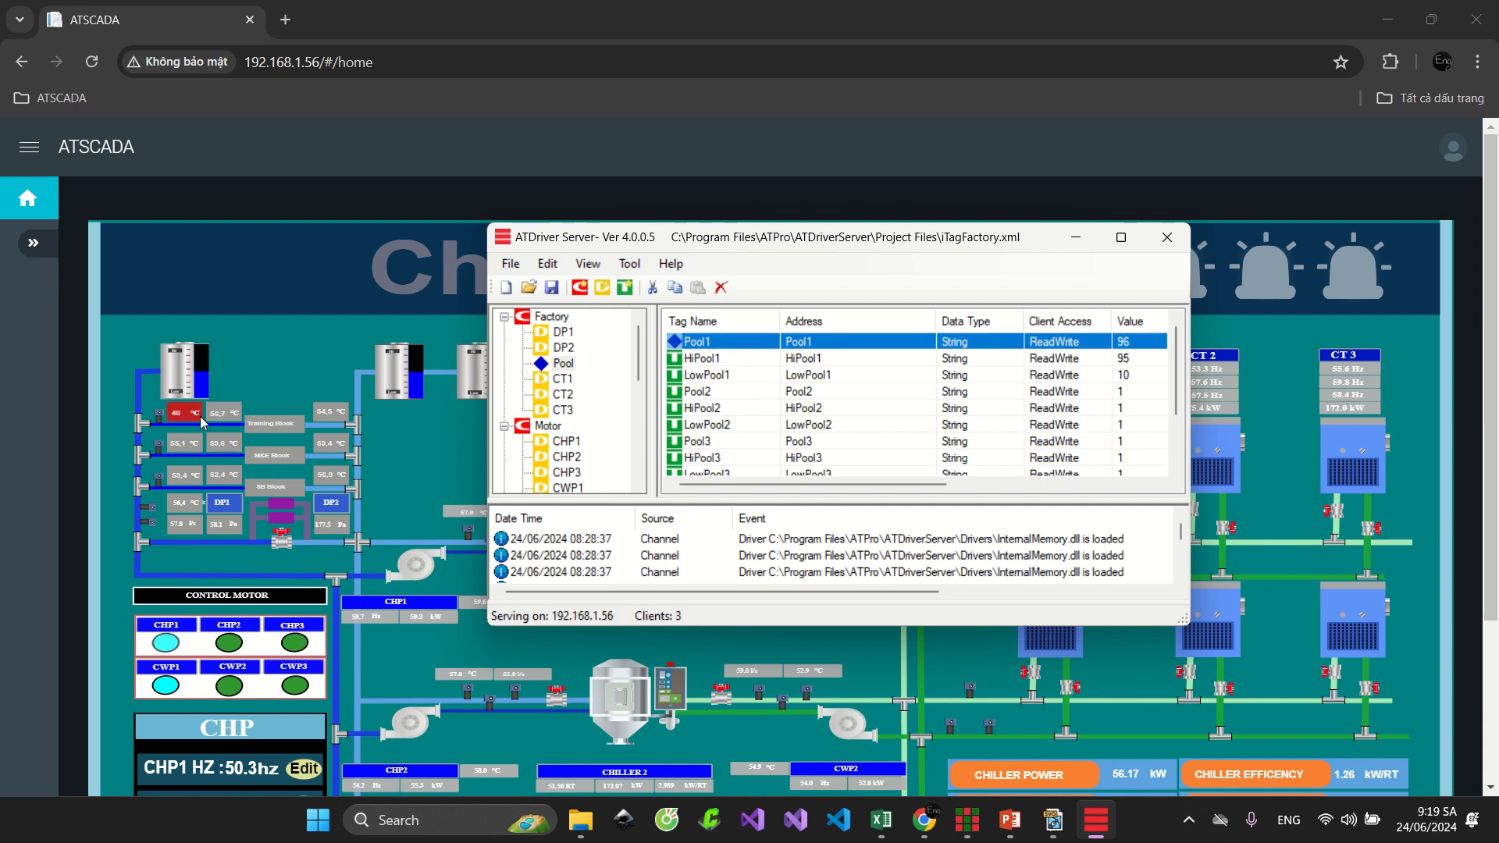
Write the value 55 to tag Factory.Pool.Pool1 to test the alarm within its normal range
right_click(1050, 342)
click(1094, 358)
text(55)
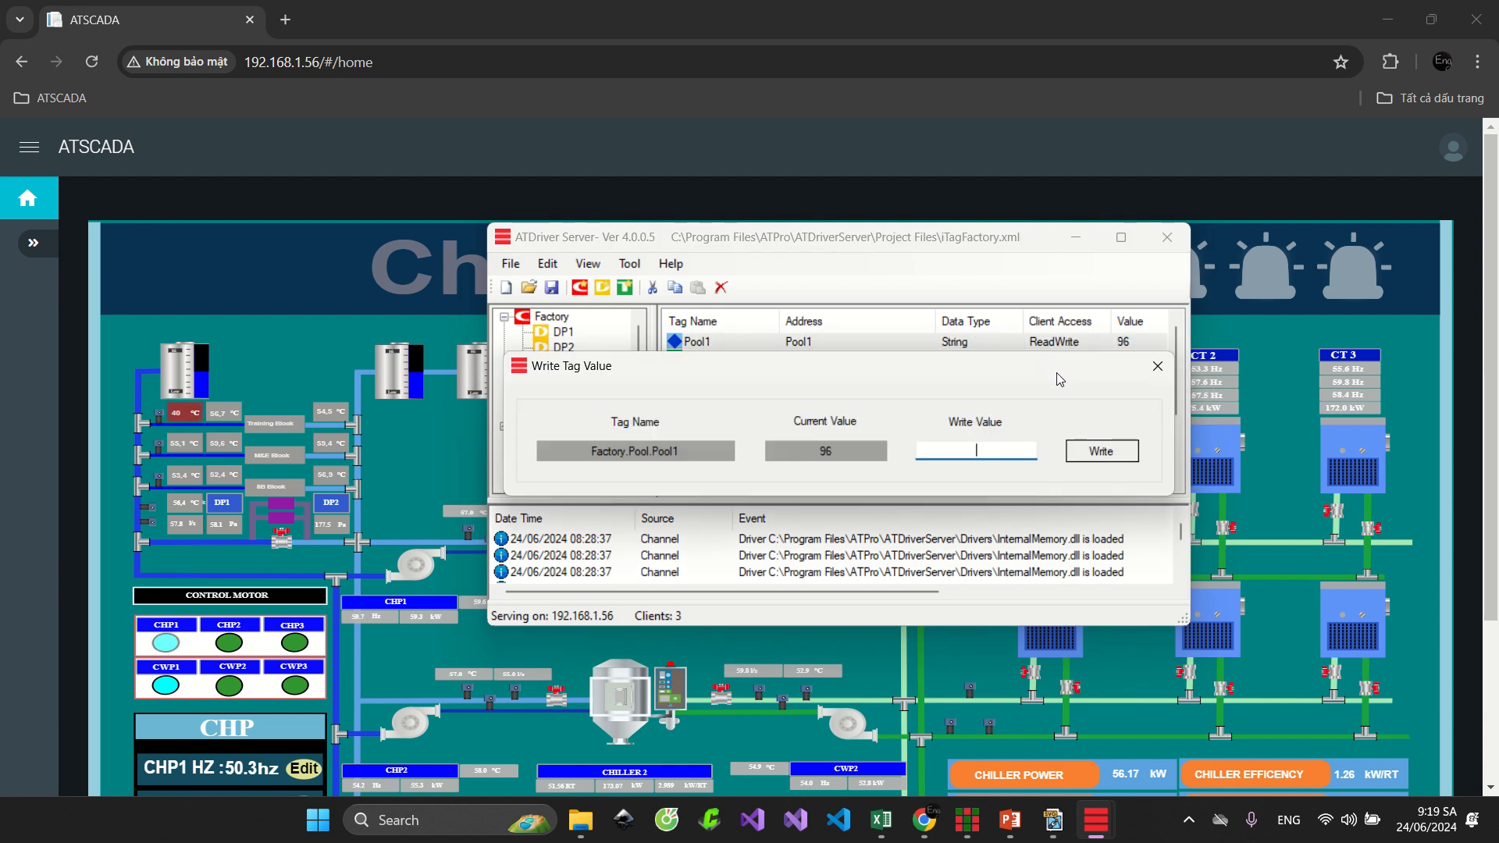
key(Return)
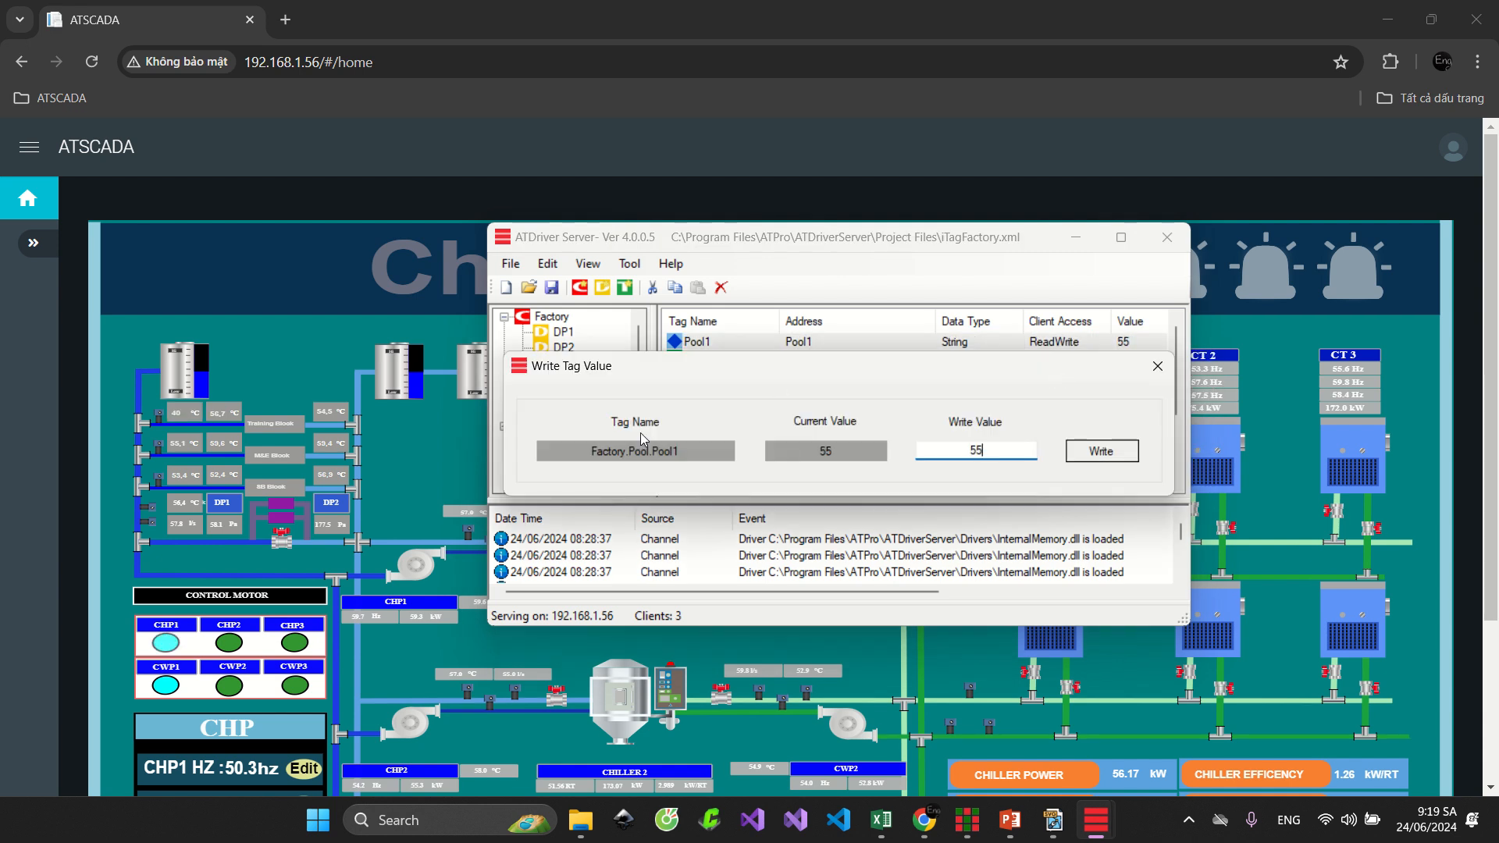
scroll(186, 413, down, 1)
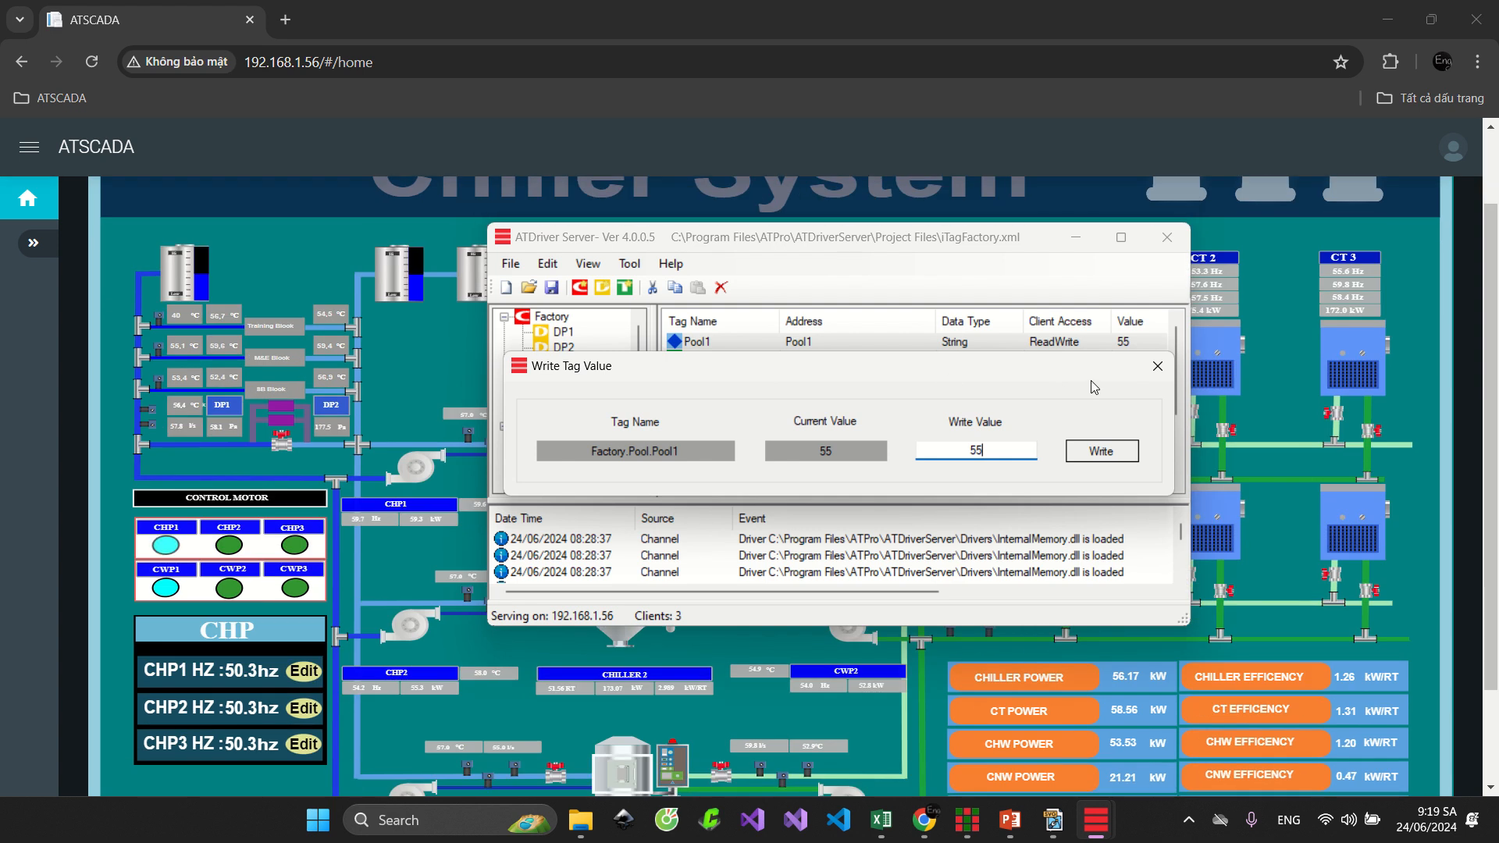
Write the values 98 and 5 in turn to tag Factory.Pool.Pool1 to test the high and low alarms
click(1158, 367)
right_click(1121, 347)
click(1142, 351)
drag(1014, 456, 883, 461)
text(5)
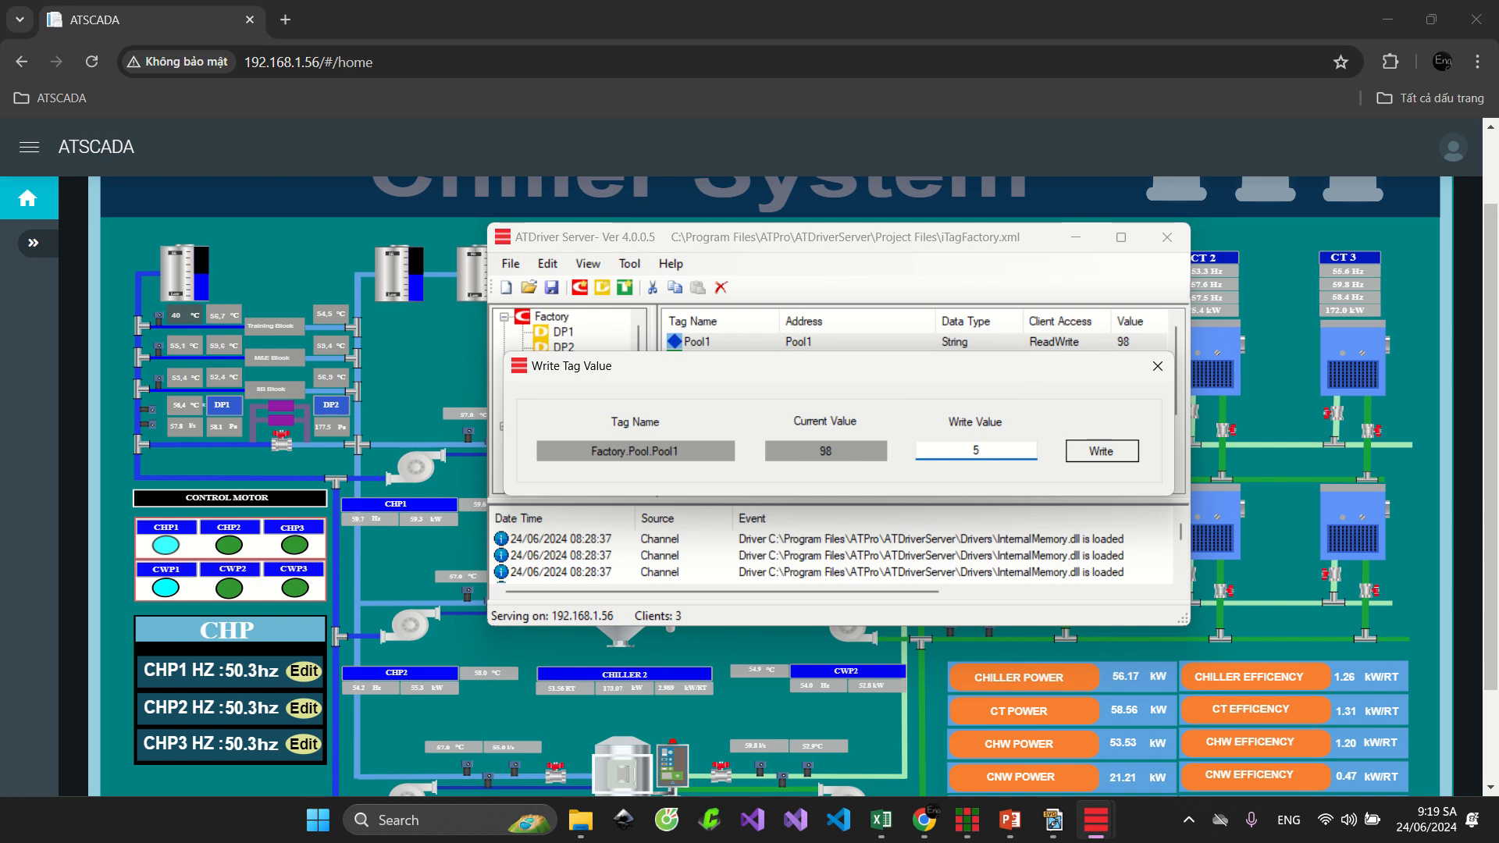
key(Return)
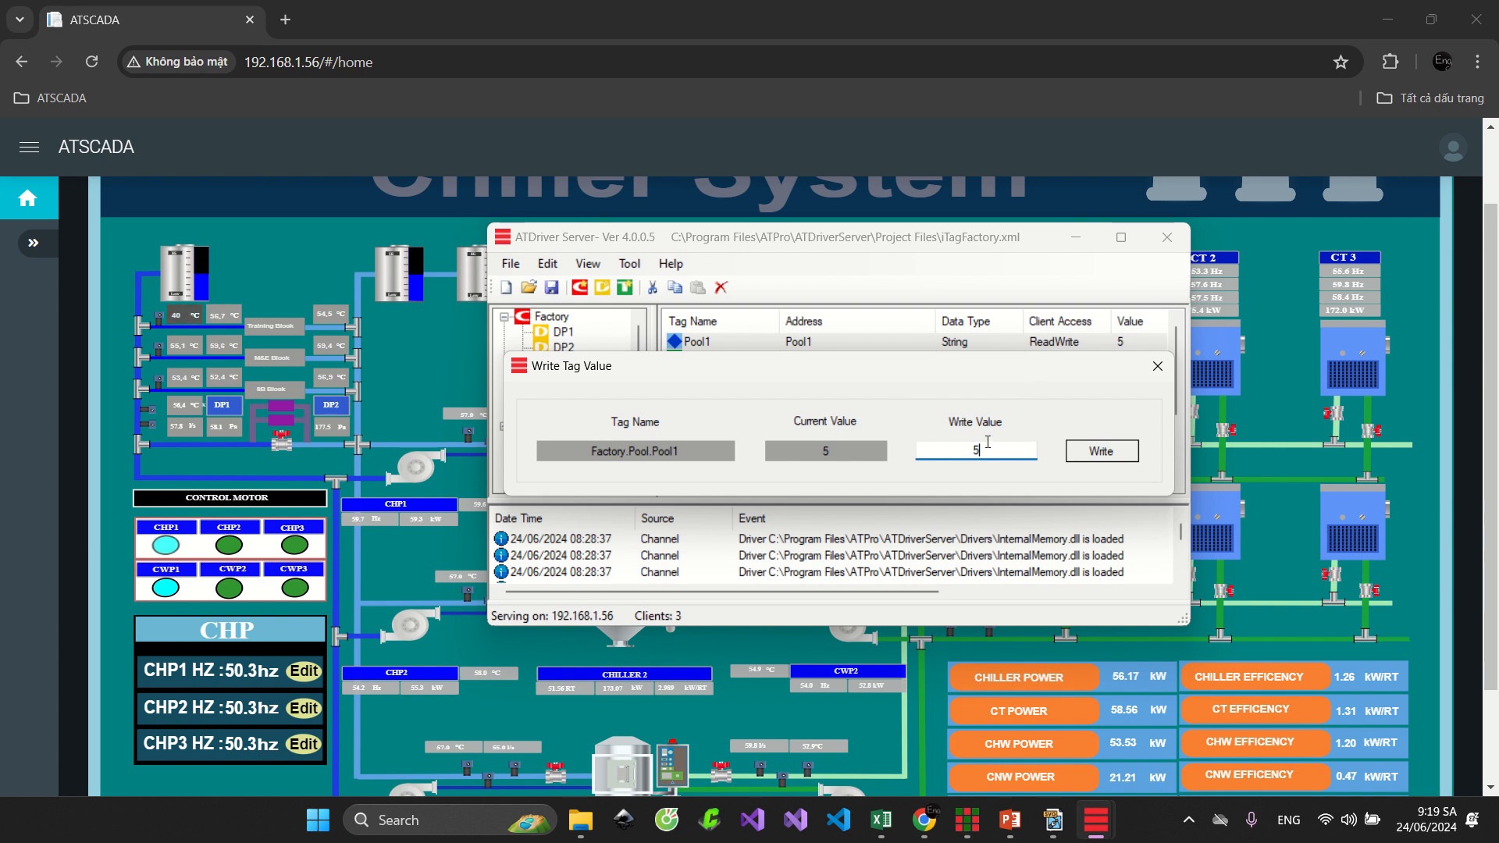
Write 11 and again 5 to tag Factory.Pool.Pool1, close the write dialog and minimise ATDriver Server
click(1161, 367)
right_click(1140, 344)
click(1148, 359)
text(11)
key(Return)
drag(1016, 448, 960, 456)
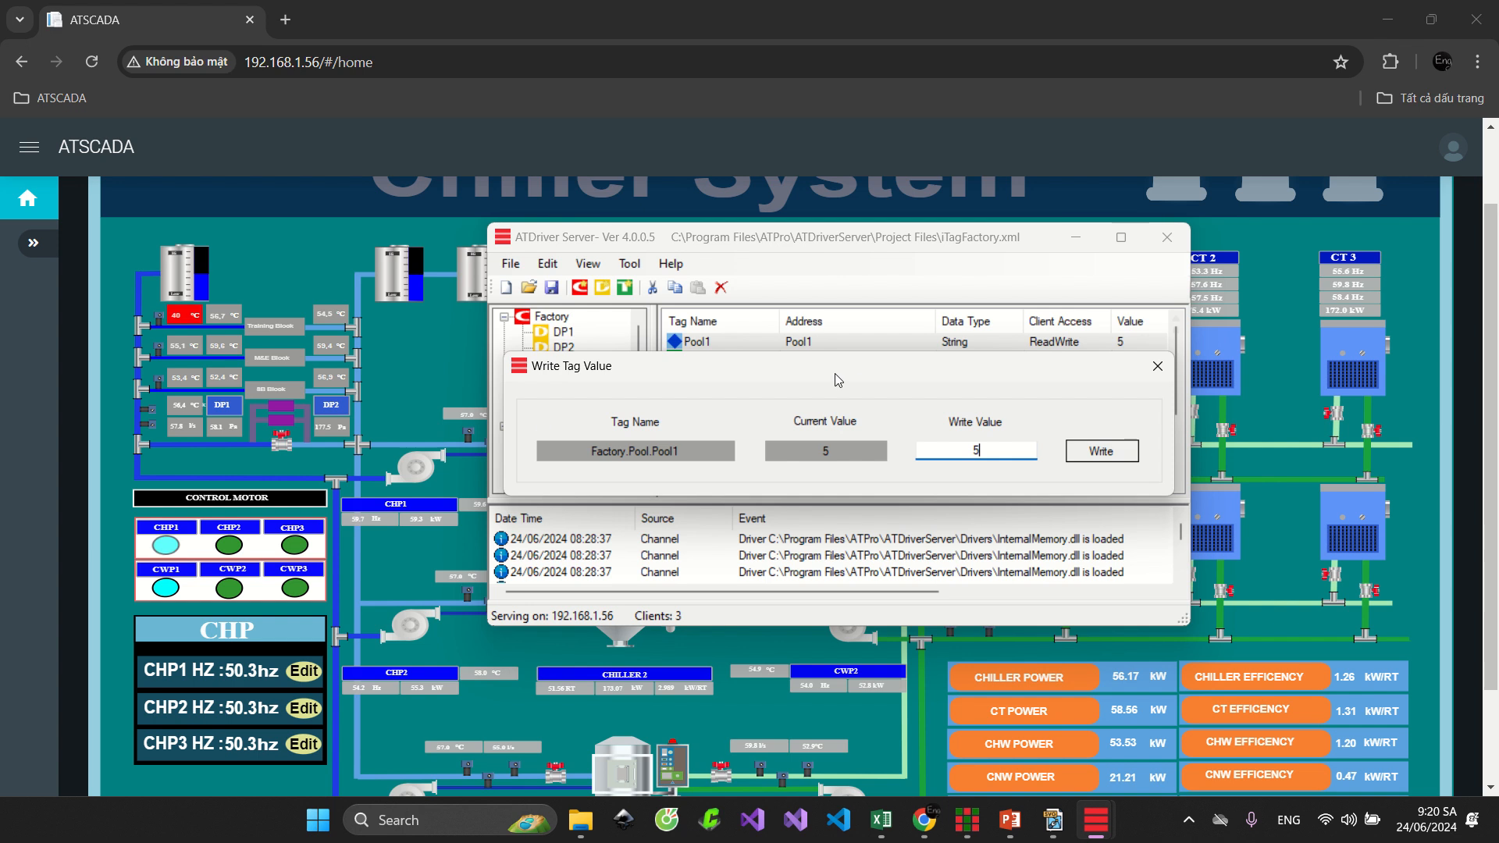
click(1145, 373)
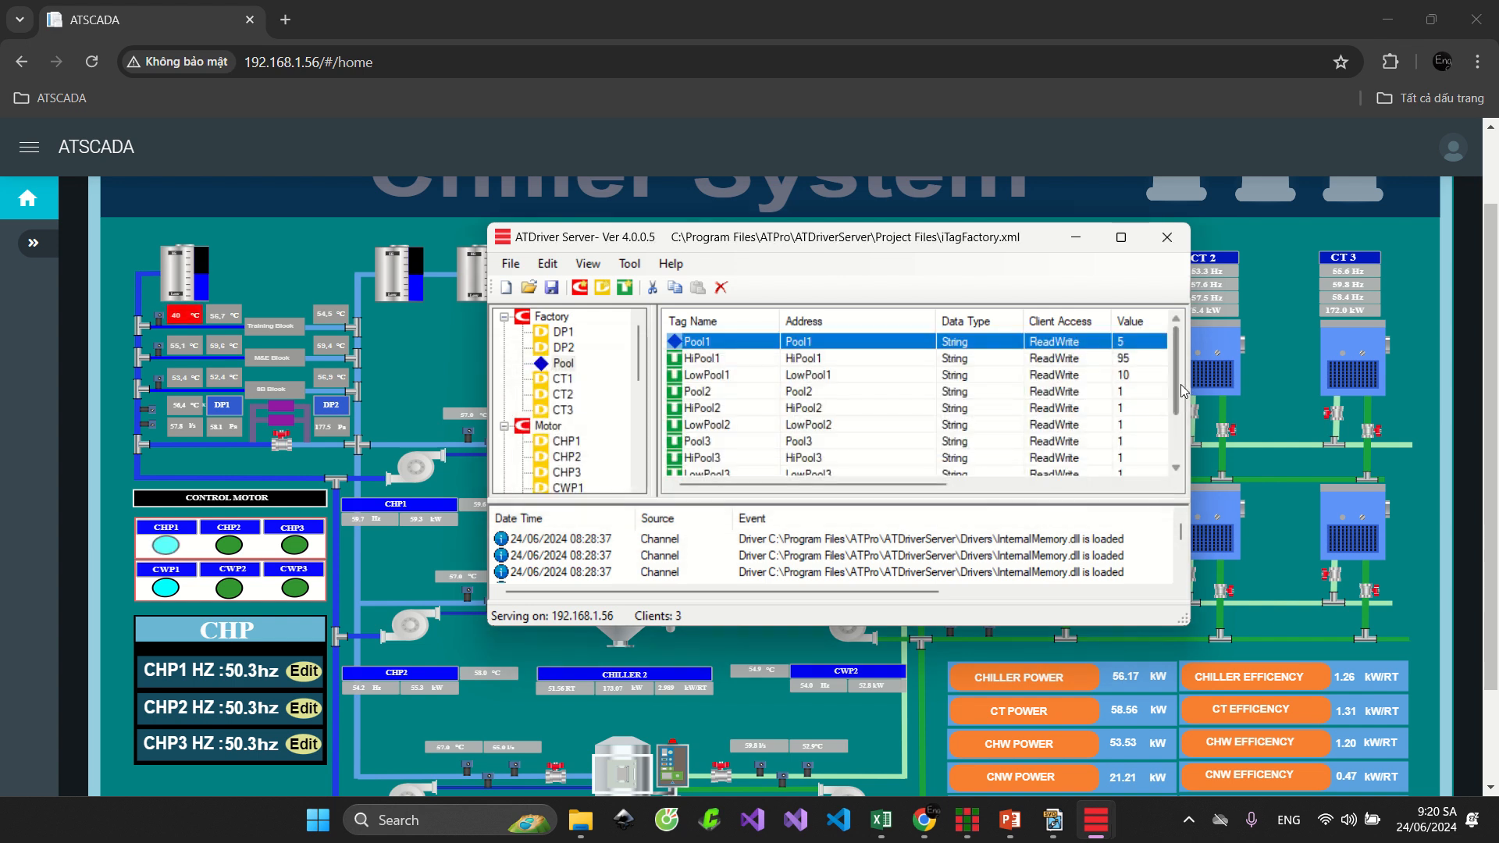
click(1076, 237)
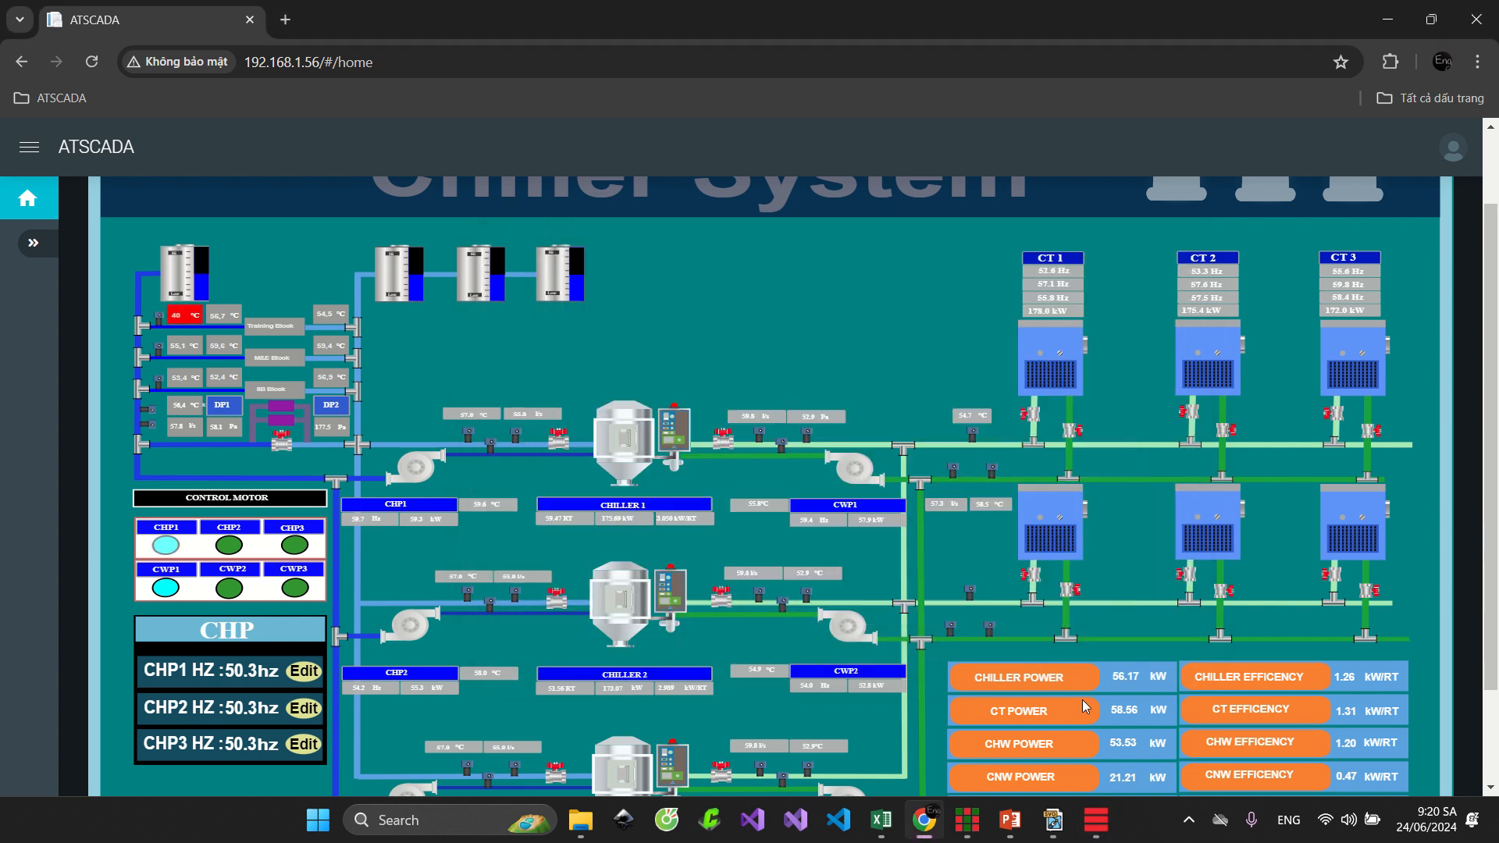
Switch to iSVG Editor and set a cutaway with the middle tank's blue fill rect123-4-9 as Container and black area rect1-9-7 as Value
click(1053, 820)
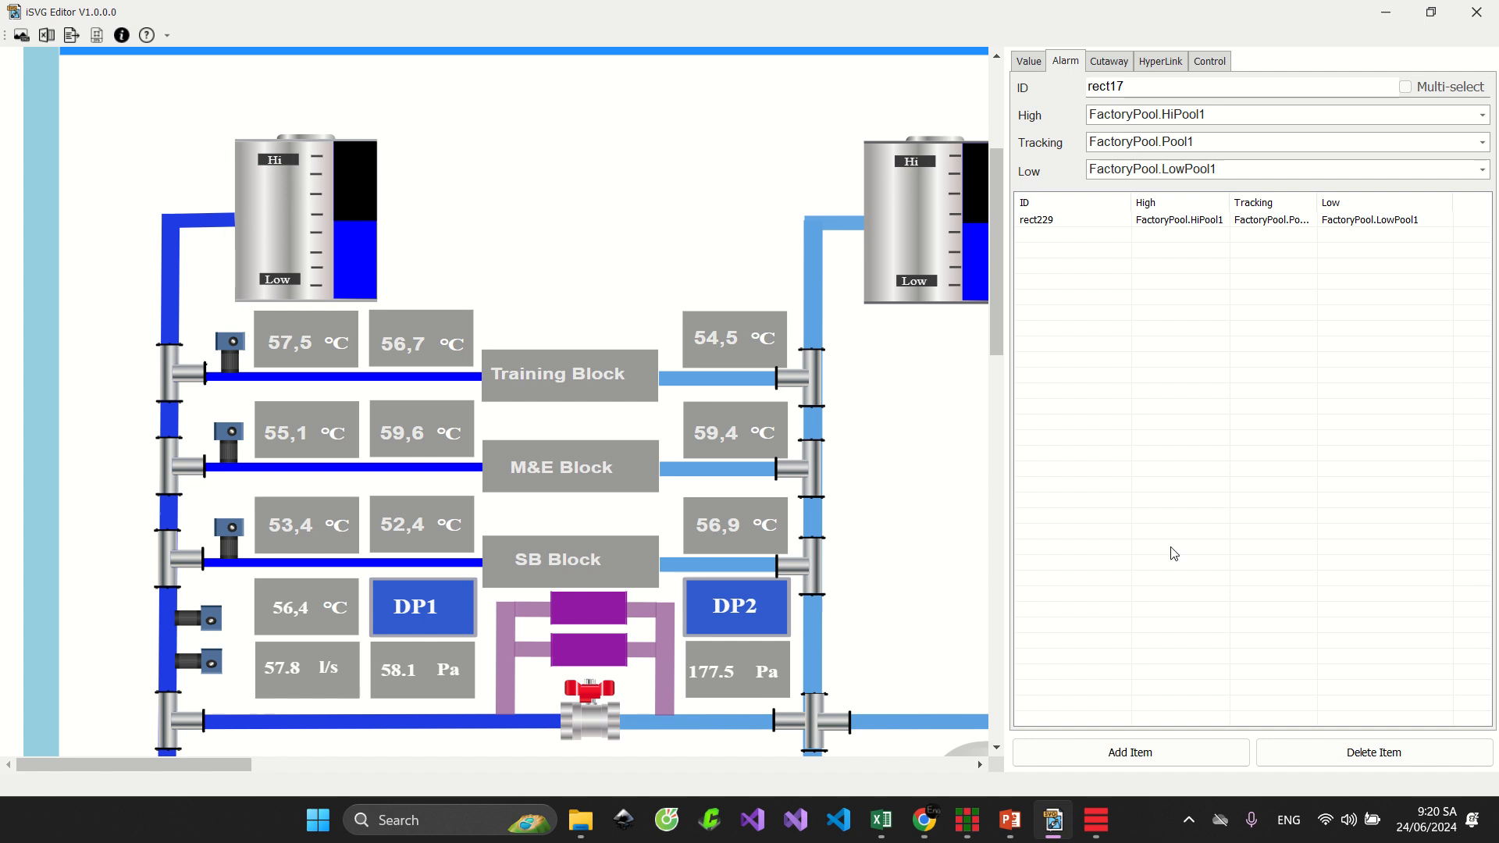
click(1118, 72)
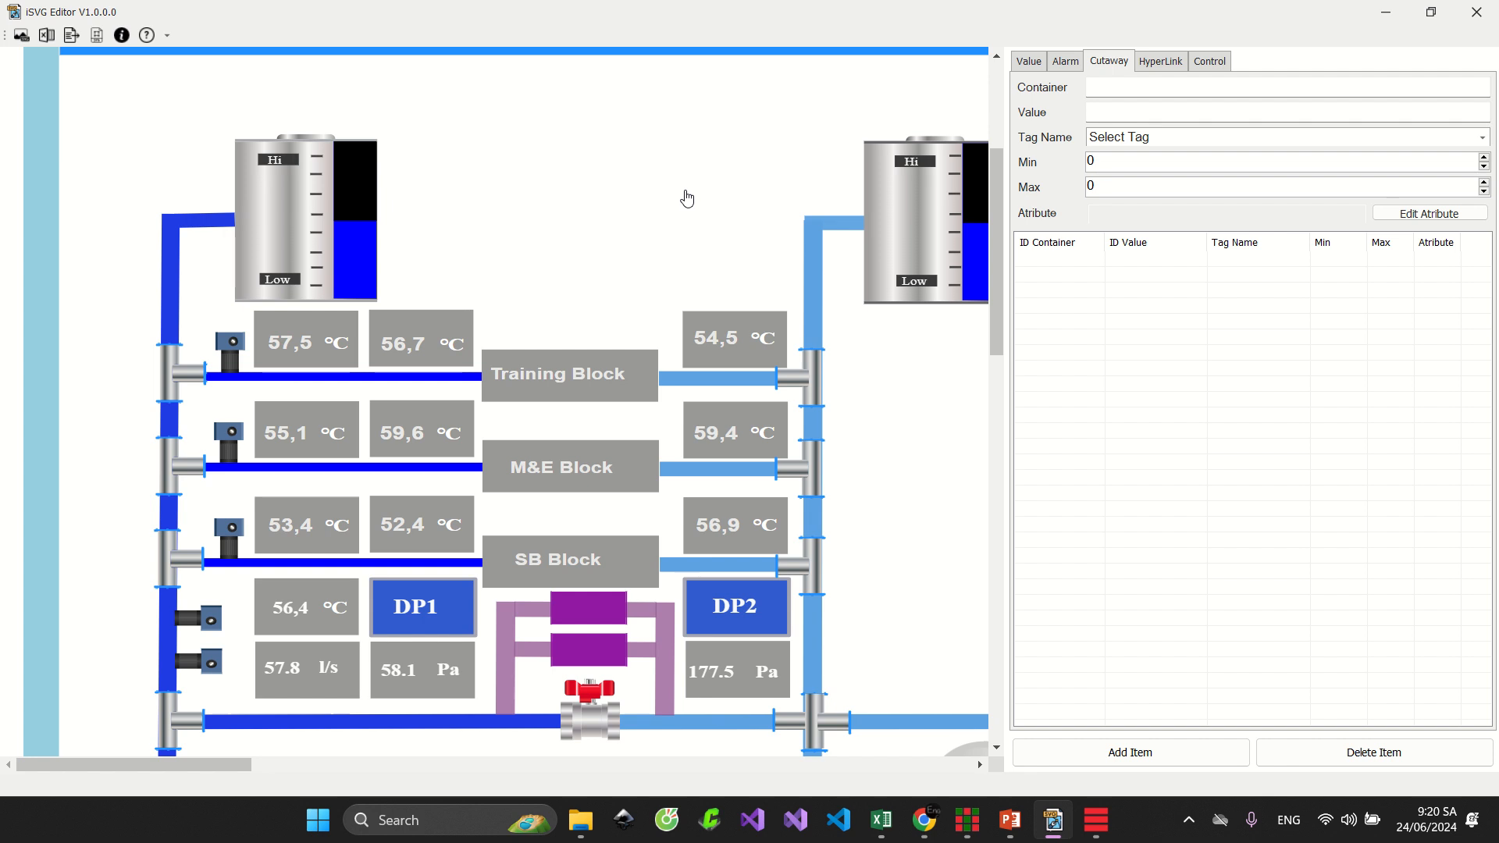
drag(243, 763, 500, 764)
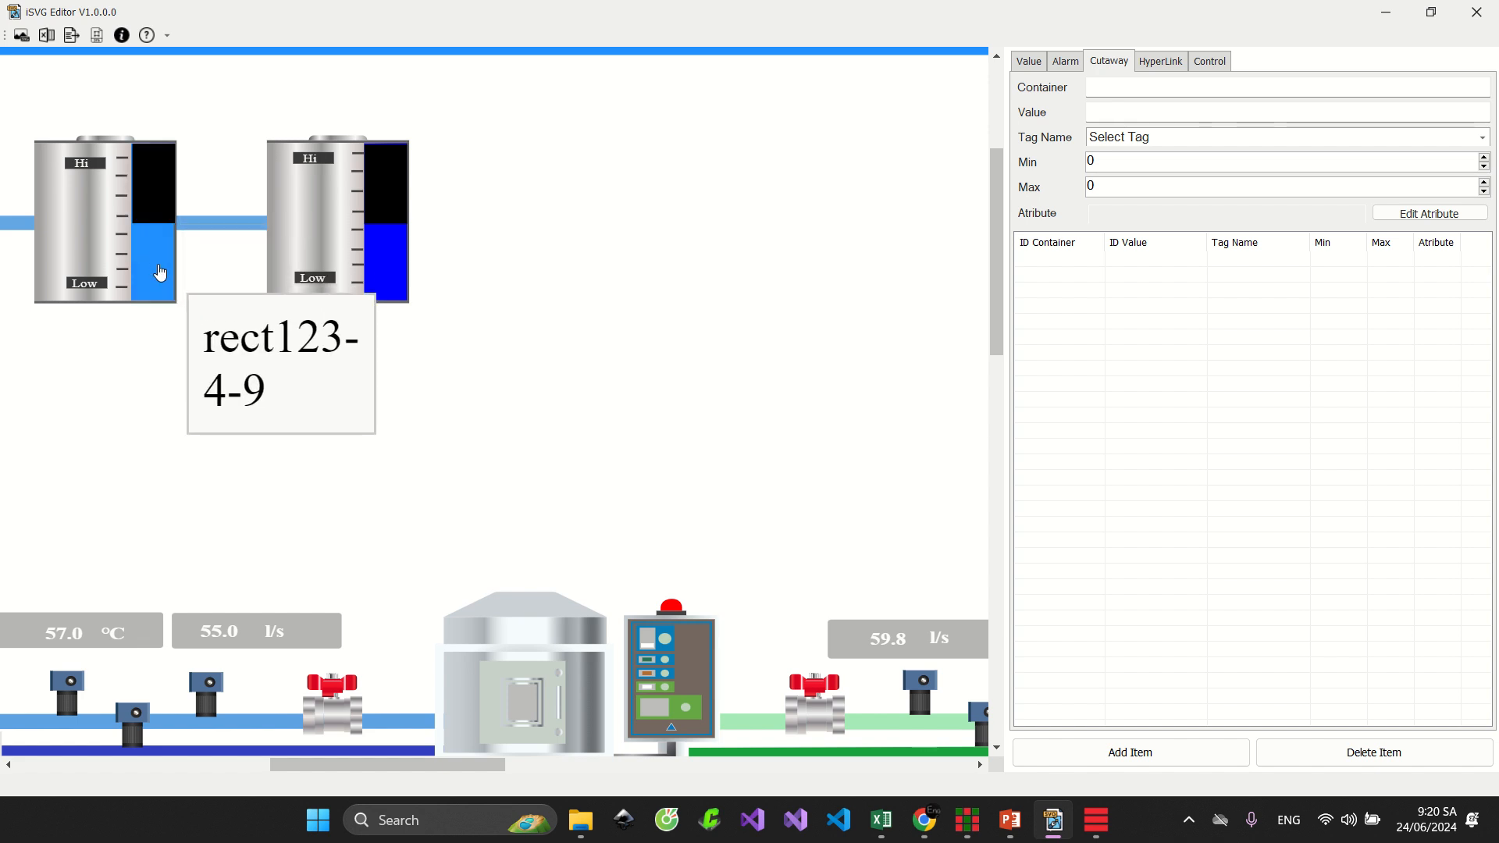
click(159, 271)
click(1101, 117)
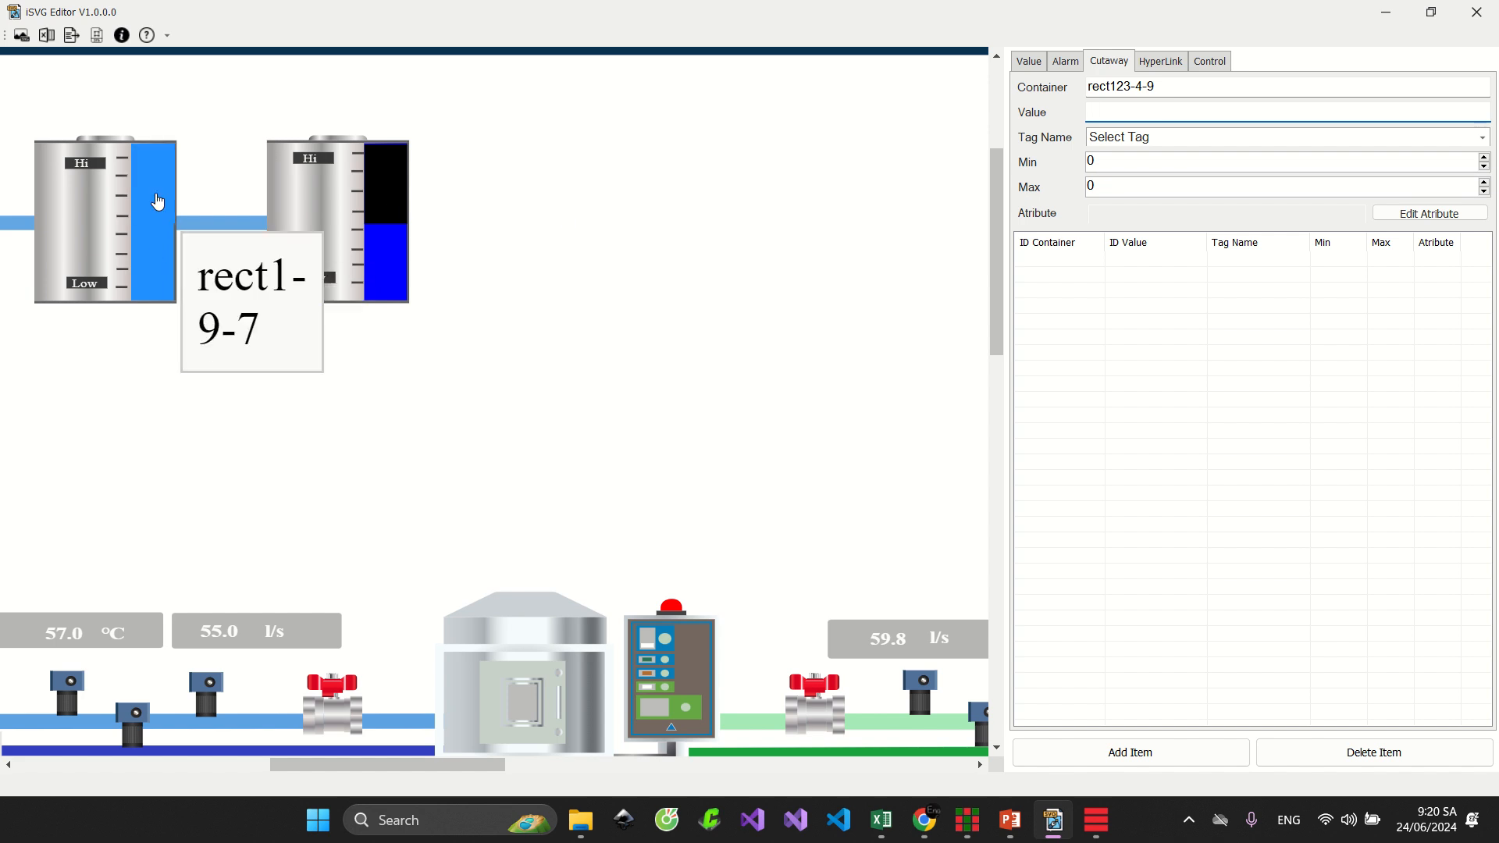
click(156, 206)
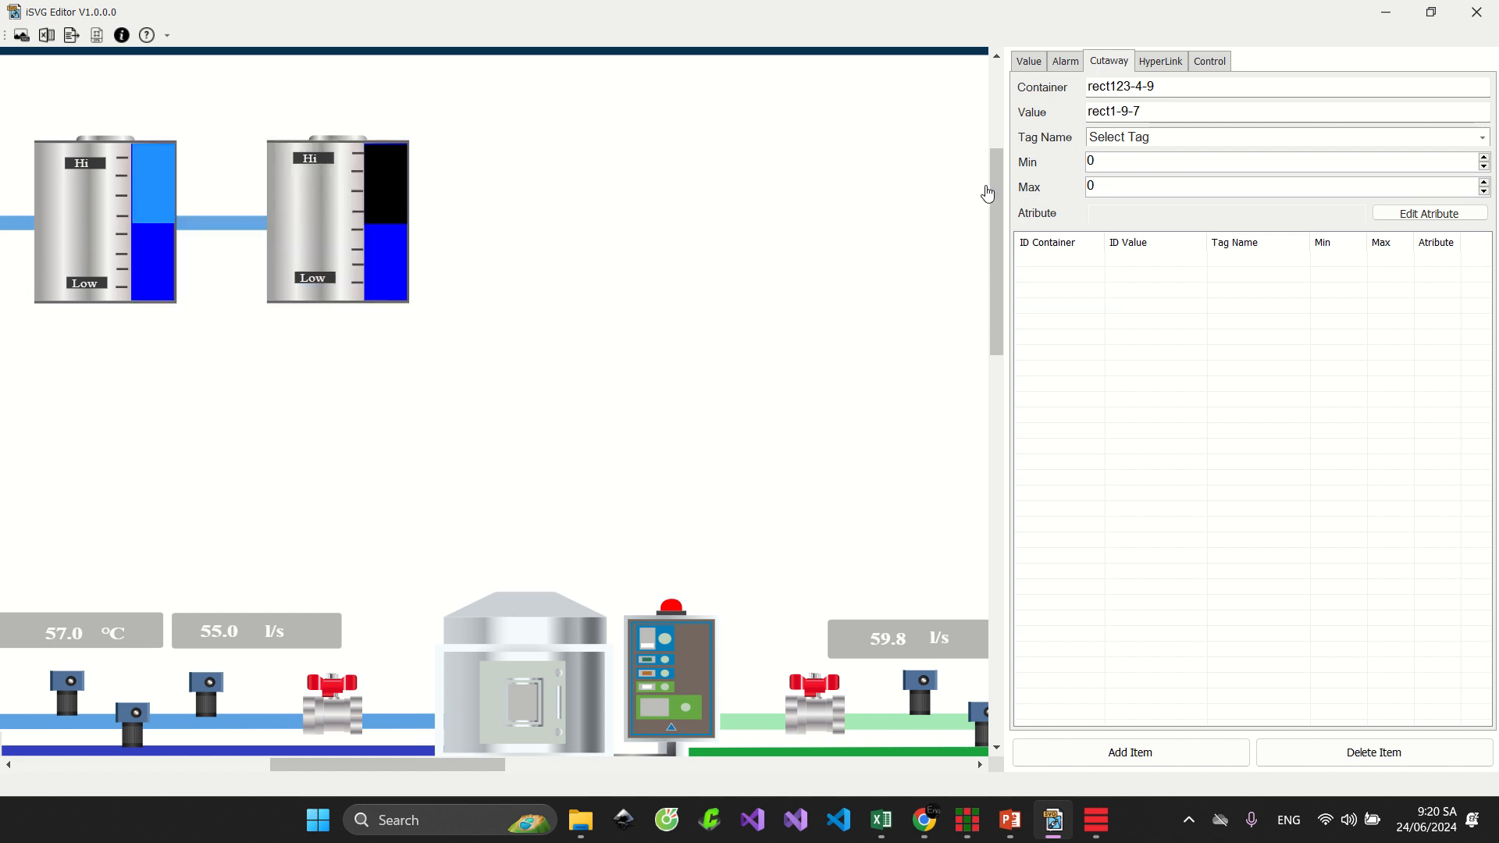
Assign tag FactoryDP1.C1 to the cutaway with a Min of 0 and a Max of 100
click(1129, 139)
click(1122, 234)
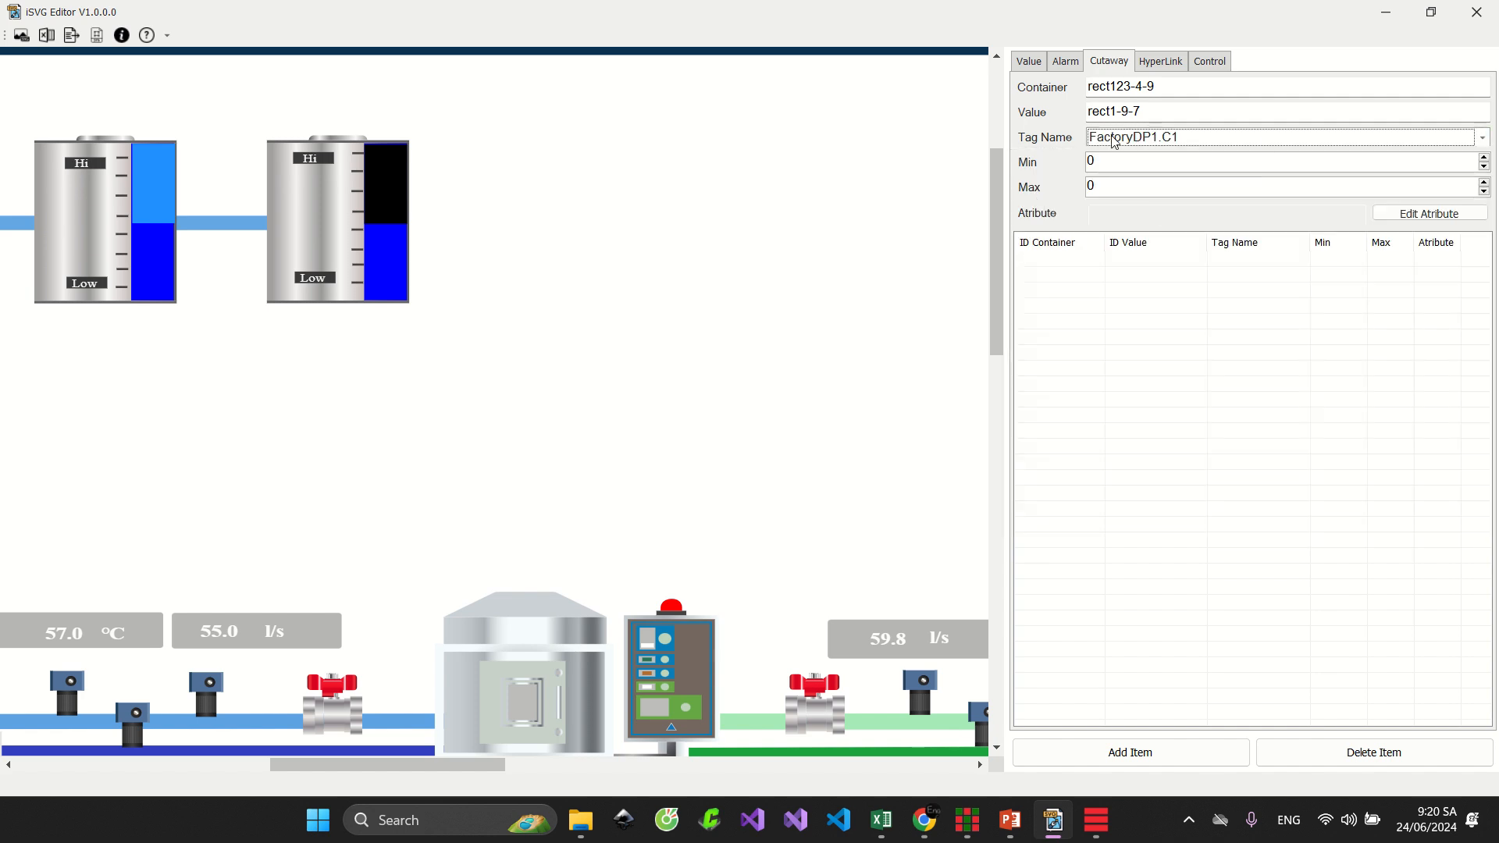
click(1175, 139)
click(1153, 144)
double_click(1099, 159)
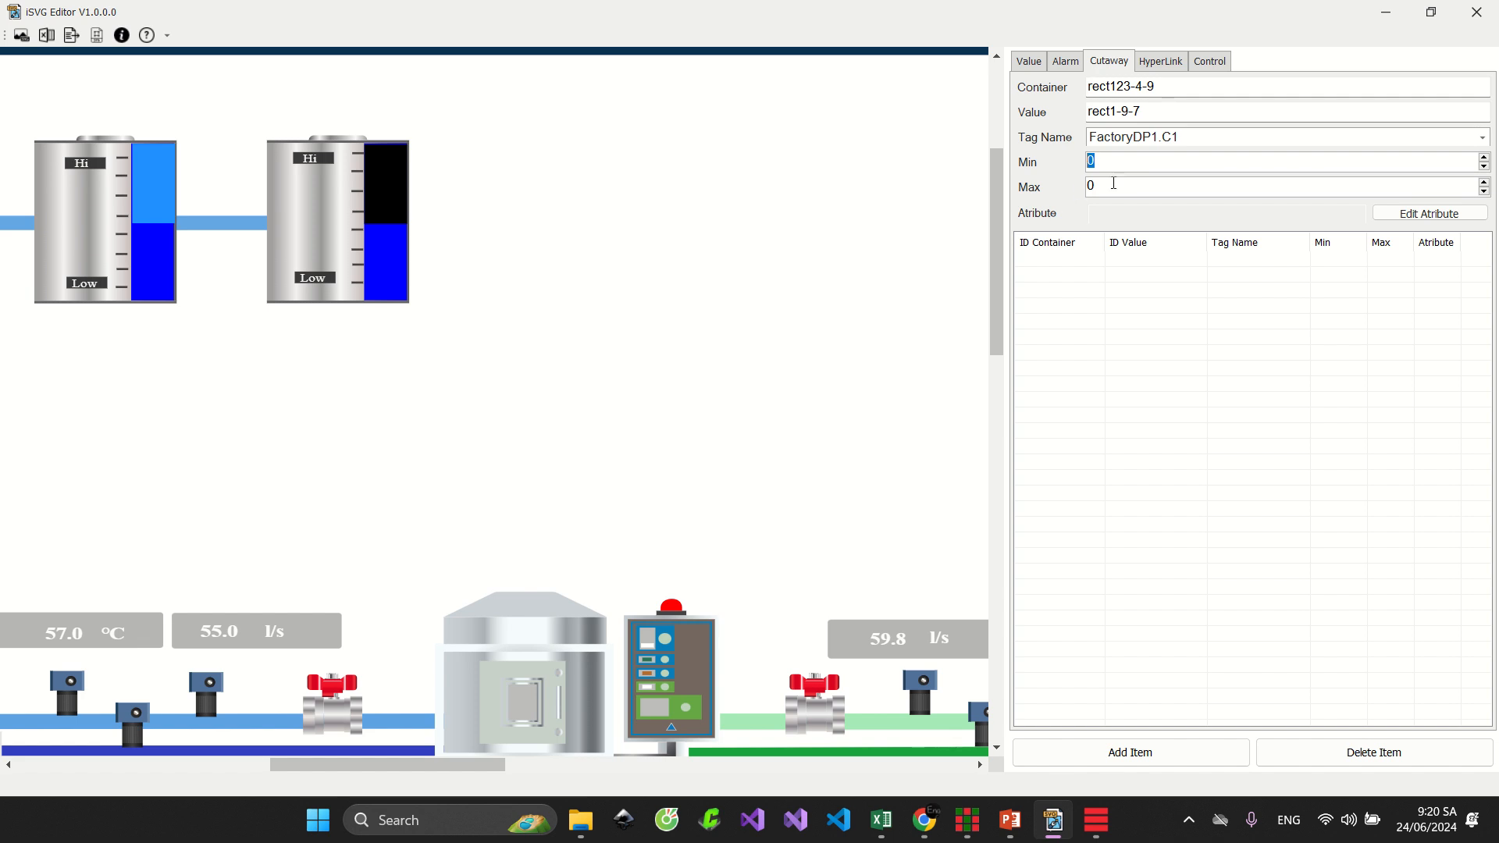
key(Tab)
text(10)
Edit the cutaway's attributes, setting the Low limit to 10 with orange #FF8040 and the High limit to 90
click(1472, 218)
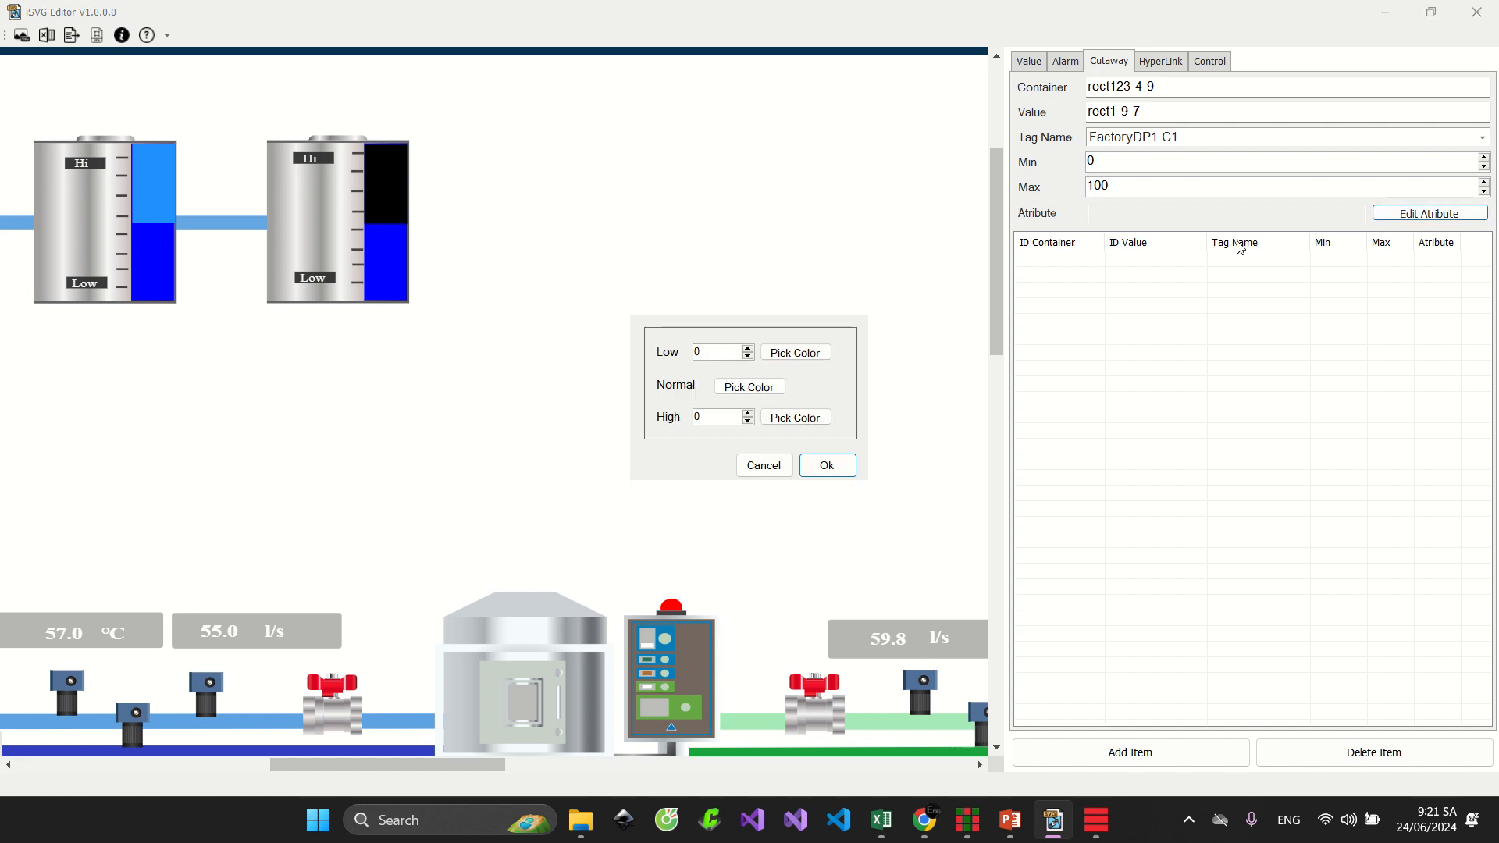
double_click(722, 350)
text(90)
click(777, 354)
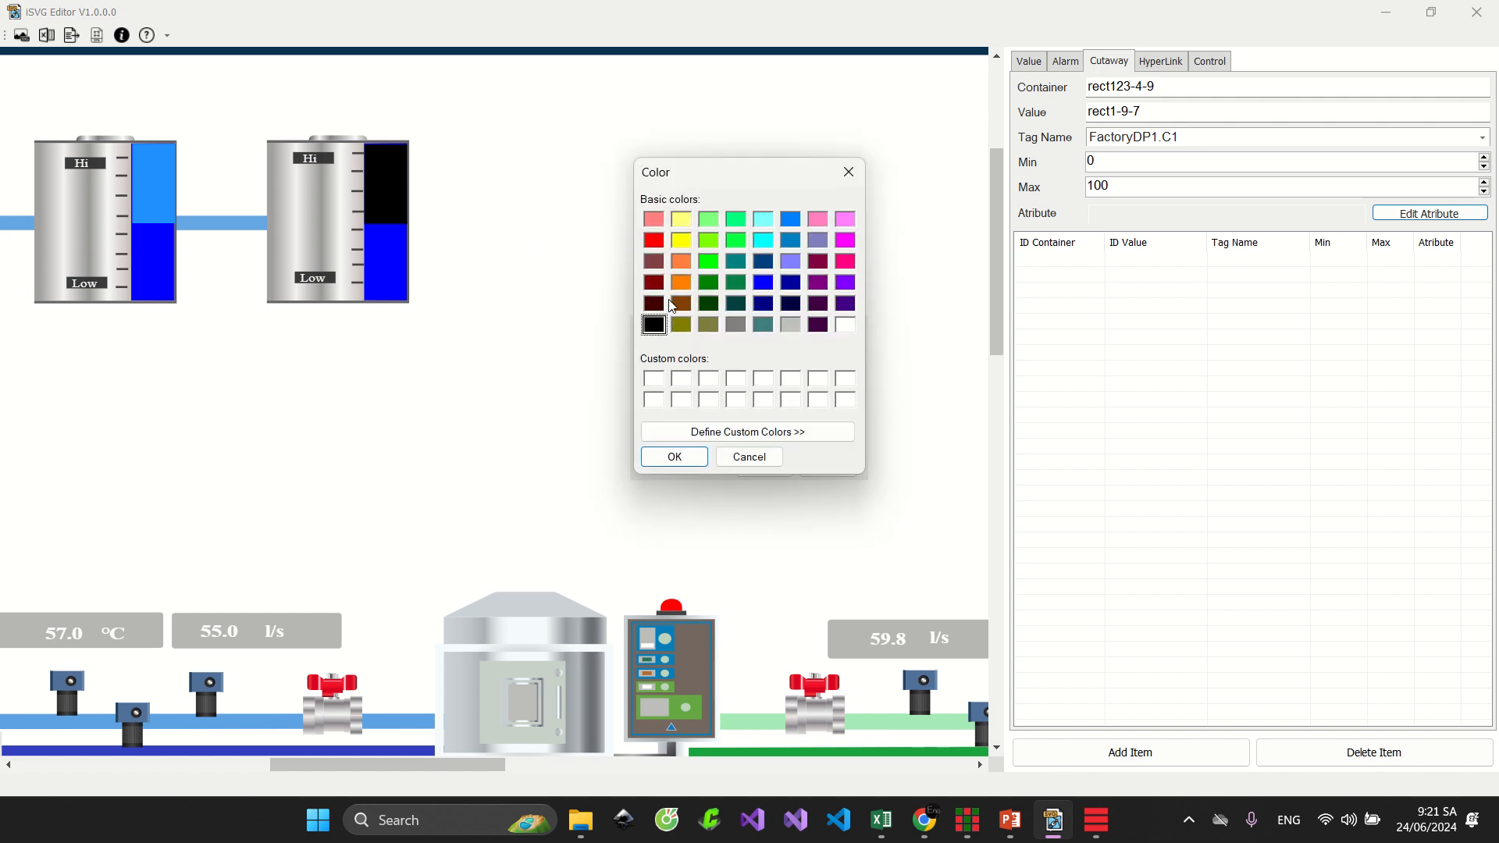
click(661, 240)
click(674, 456)
Set the cutaway's Normal colour to cyan #00FFFF and its High colour to red #FF0000, and accept the attributes
click(803, 388)
click(763, 239)
click(674, 456)
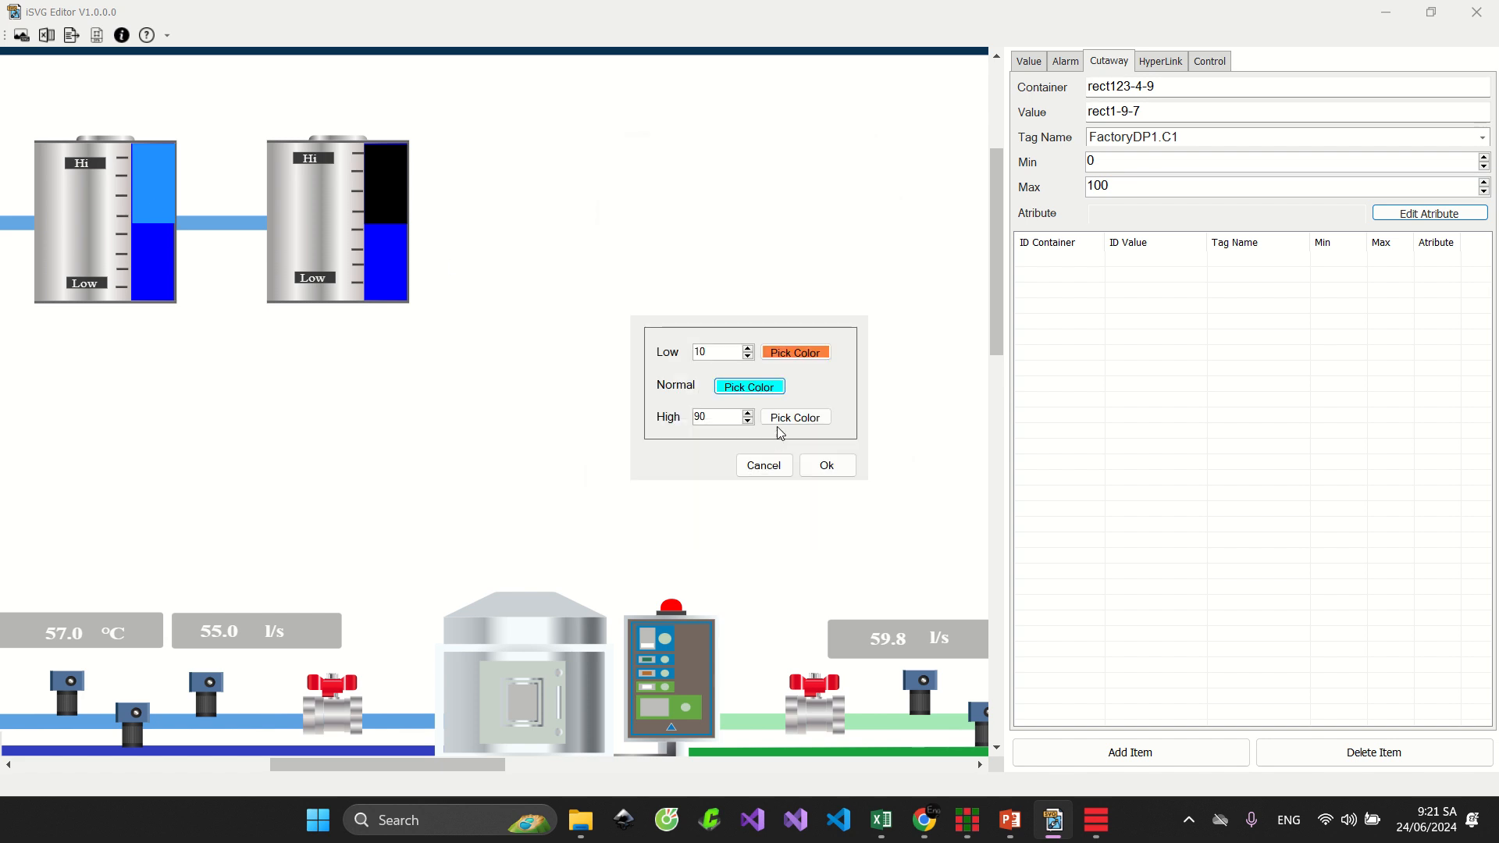
click(793, 419)
click(656, 241)
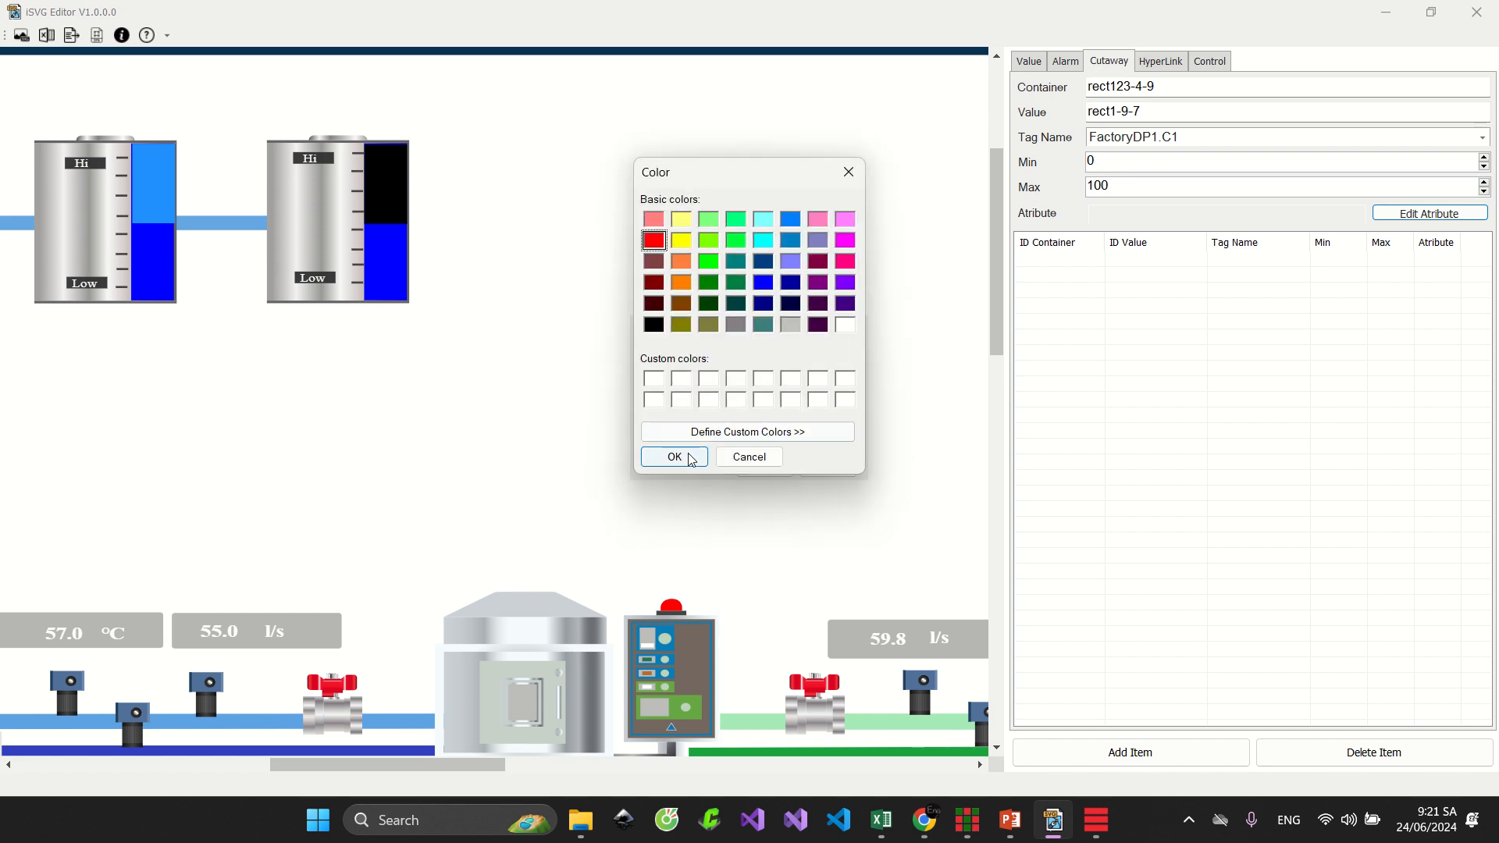
click(674, 457)
click(811, 471)
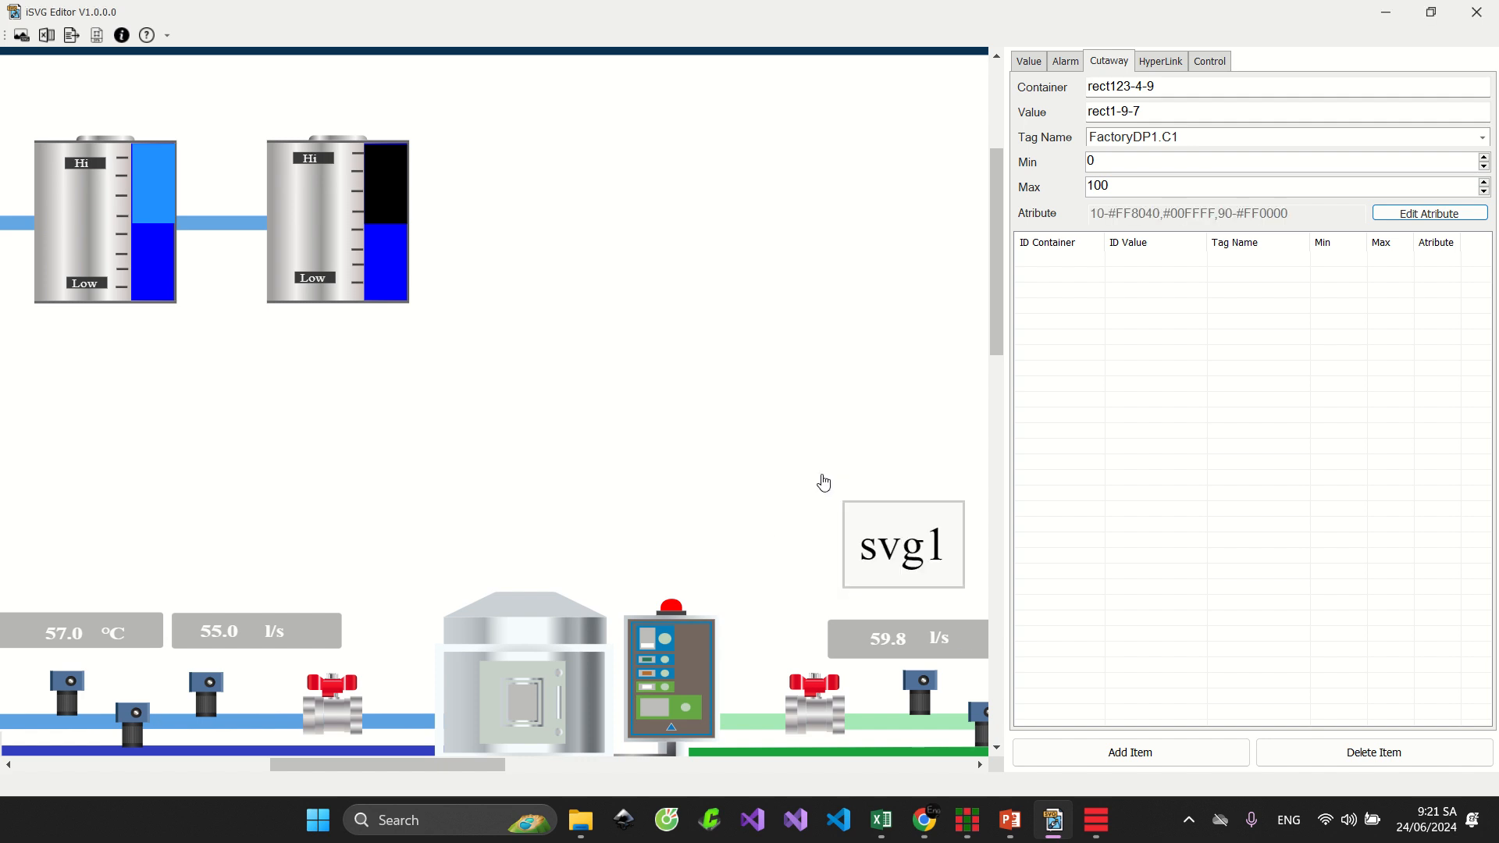
Add the configured tank cutaway to the cutaway list and save the iSVG project
click(1224, 750)
click(968, 820)
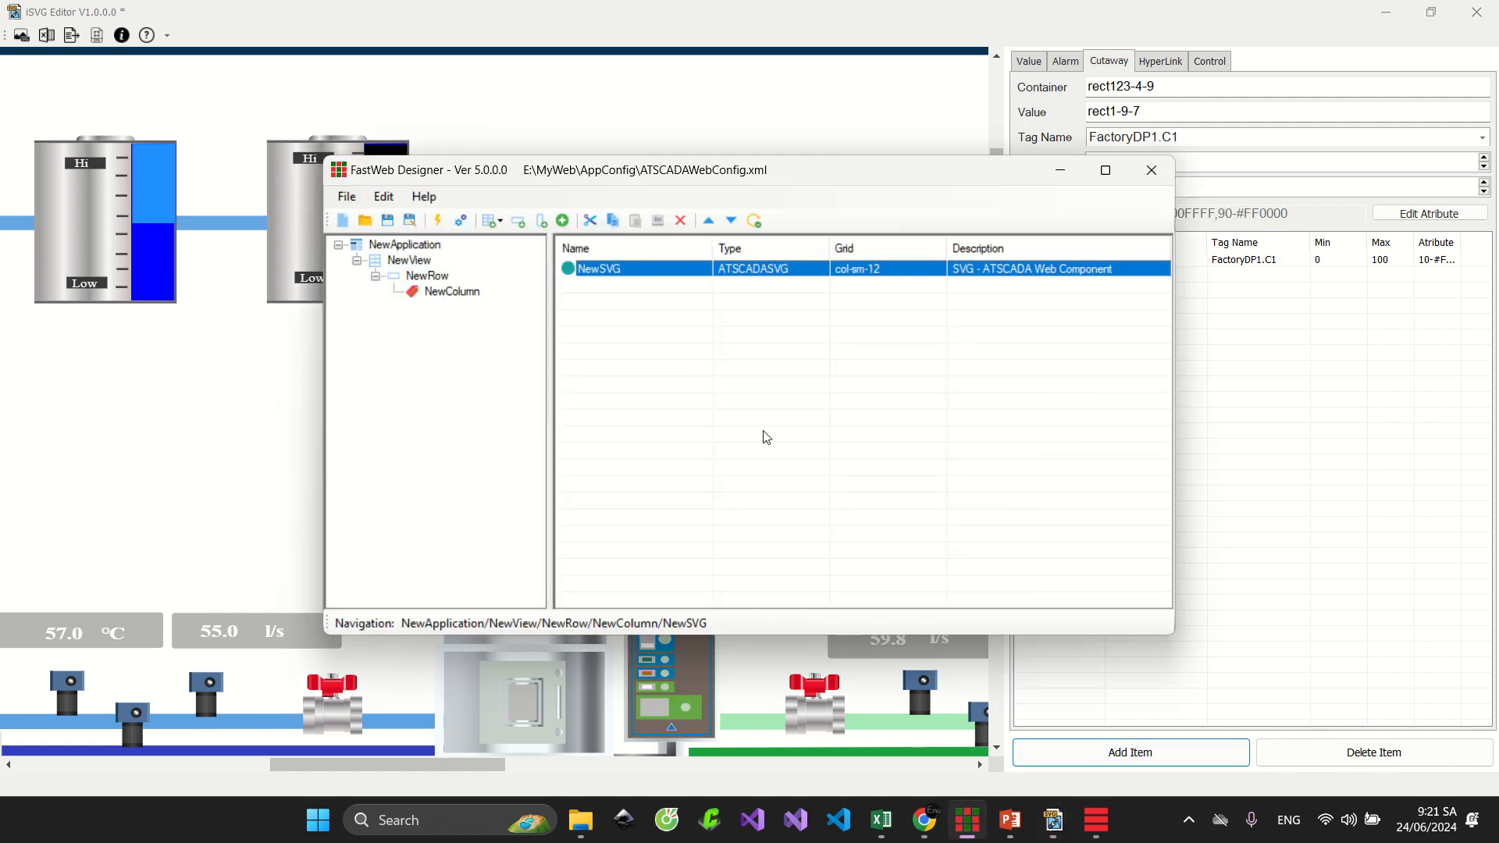
double_click(823, 270)
click(1268, 371)
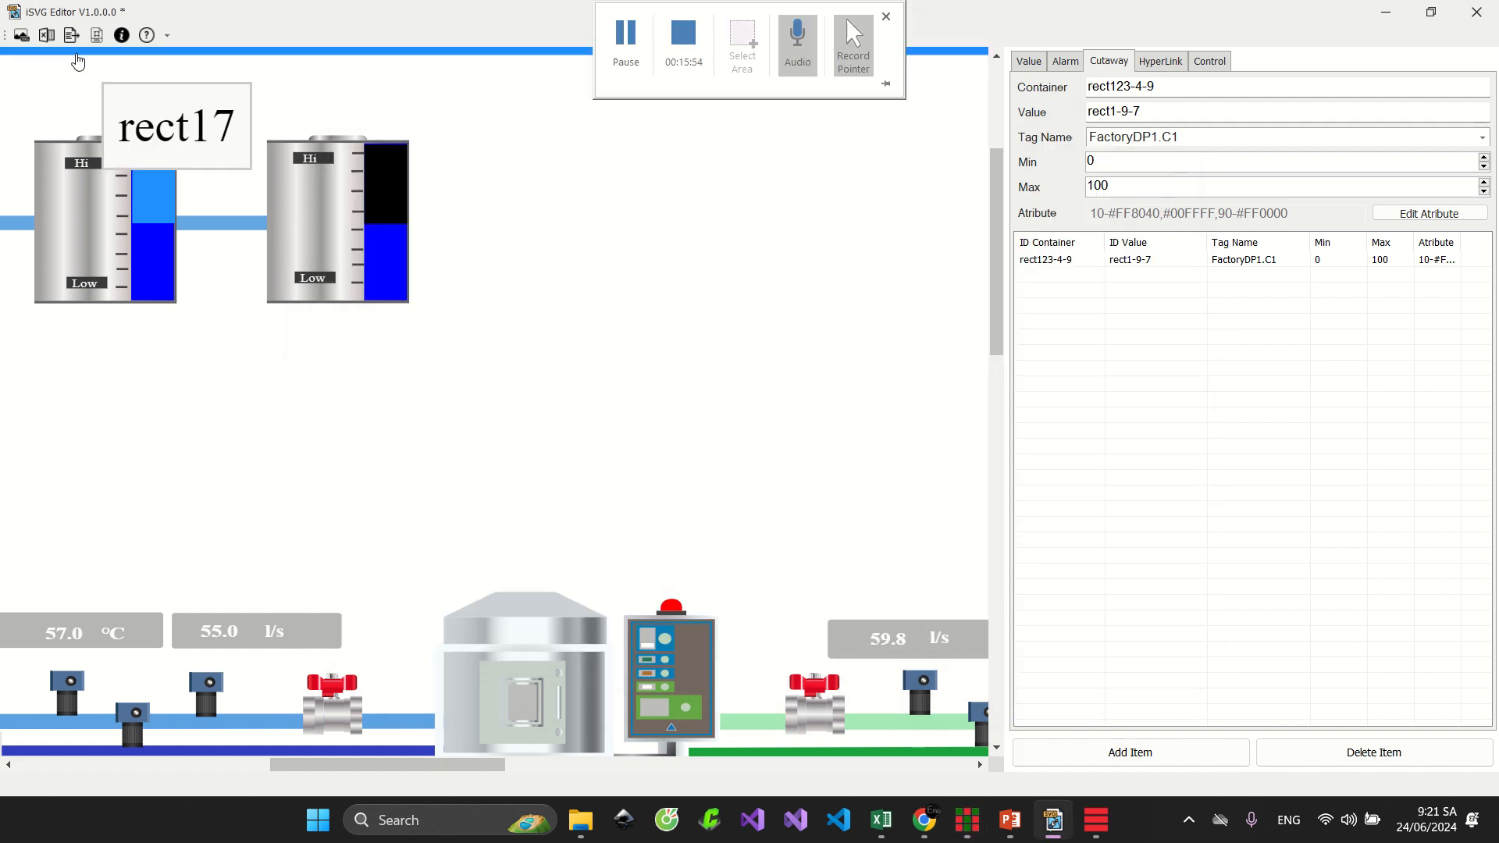
click(97, 34)
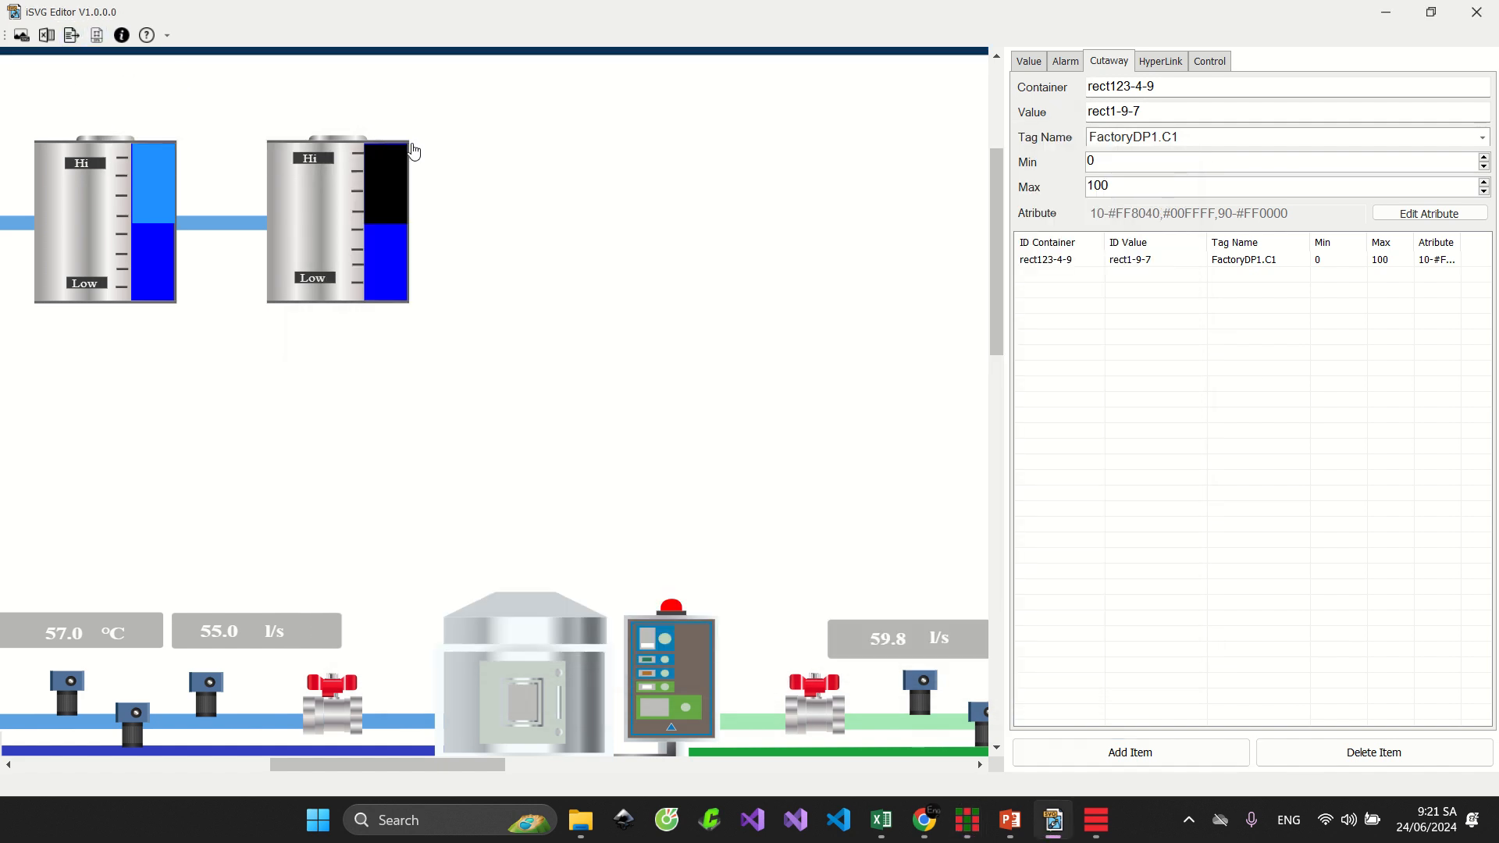
click(790, 479)
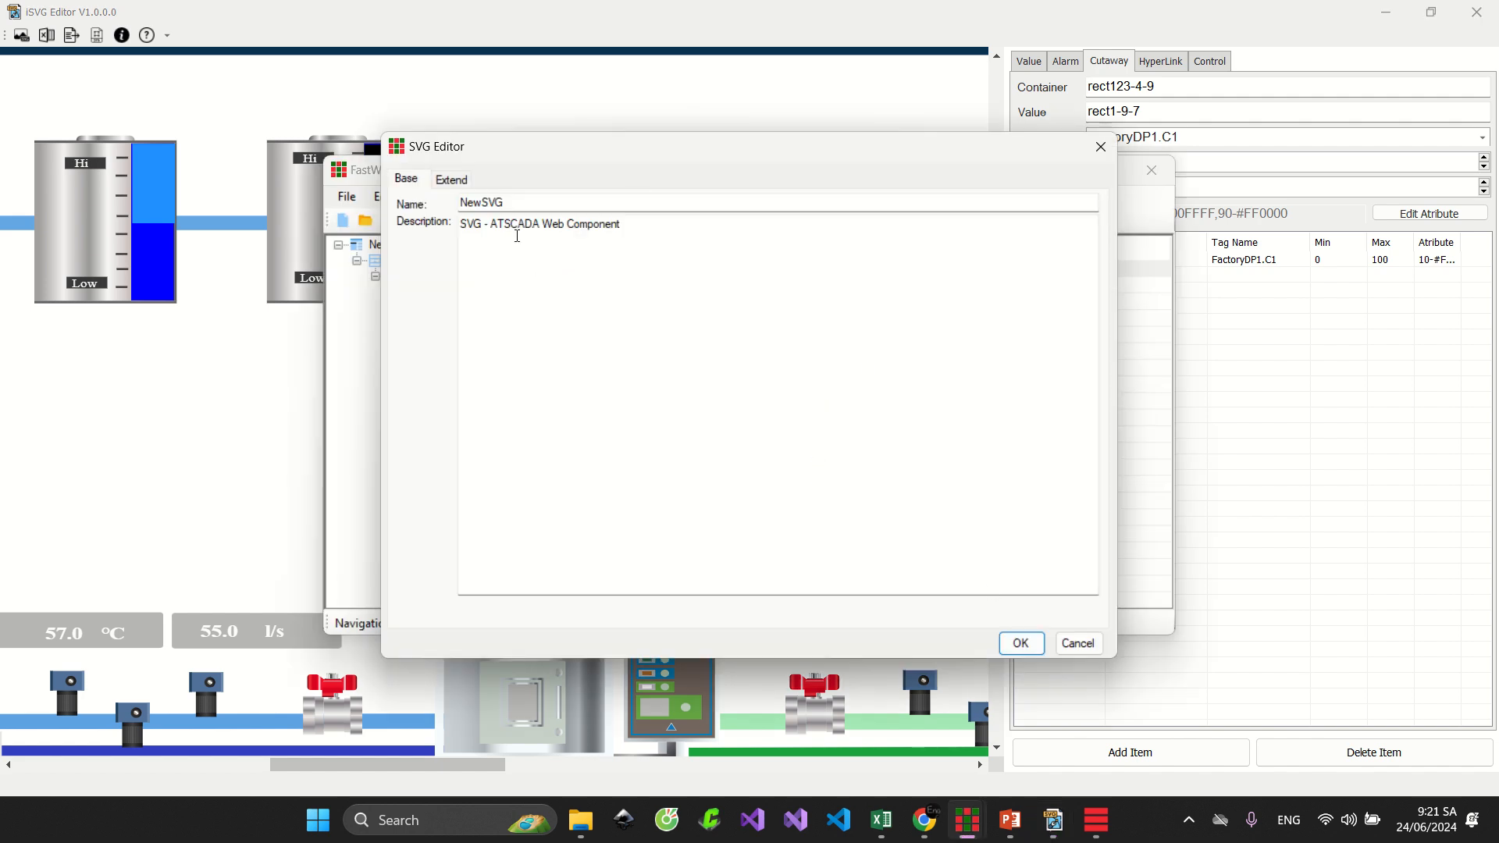
In FastWeb Designer, check the cutaway entry of the NewSVG component, accept the component and save the web project
click(468, 188)
click(506, 273)
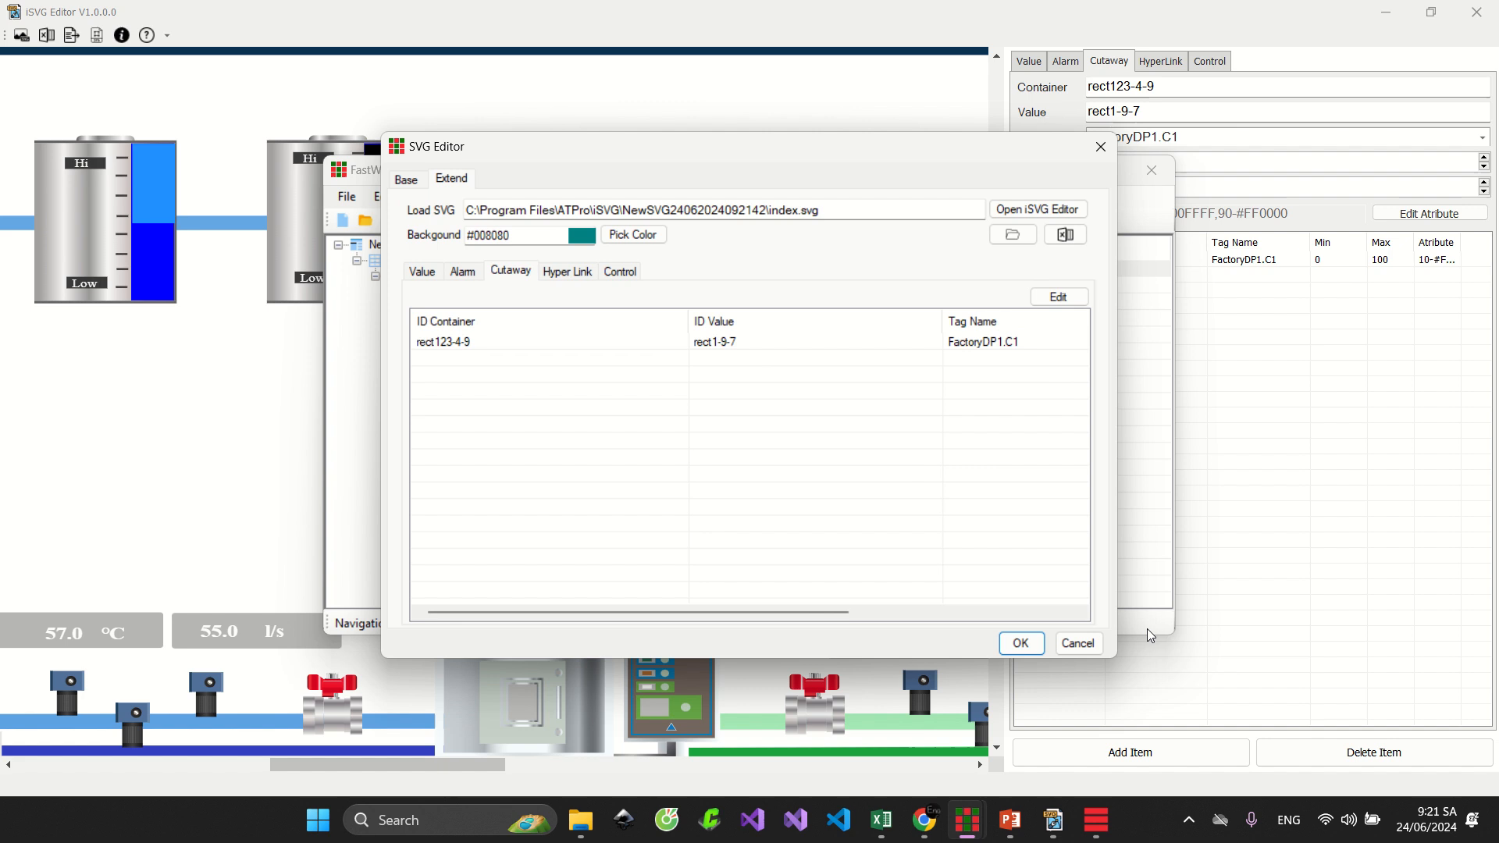
click(1040, 643)
click(438, 221)
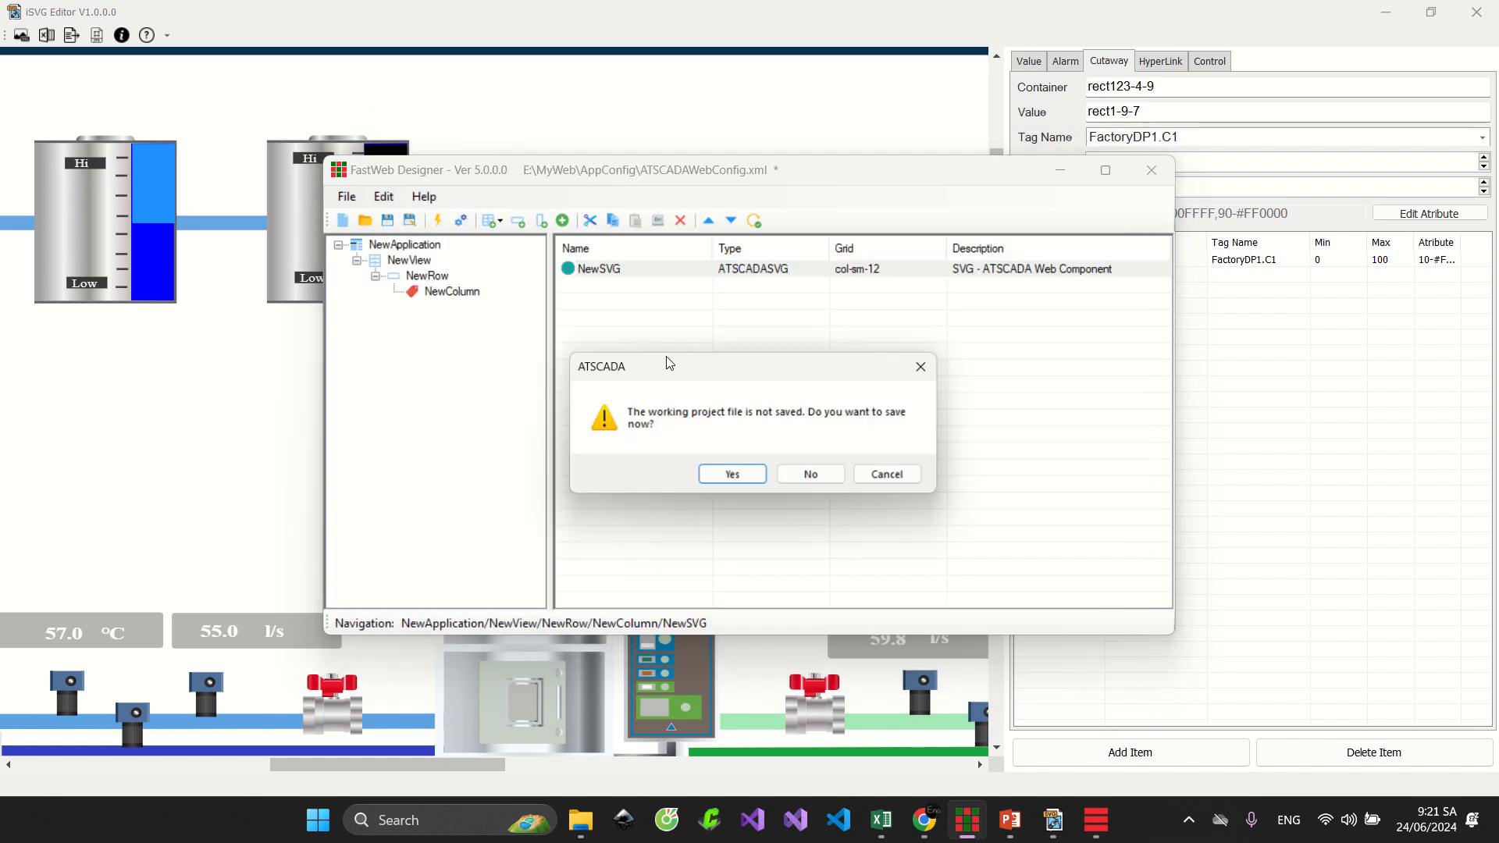
click(737, 479)
click(761, 479)
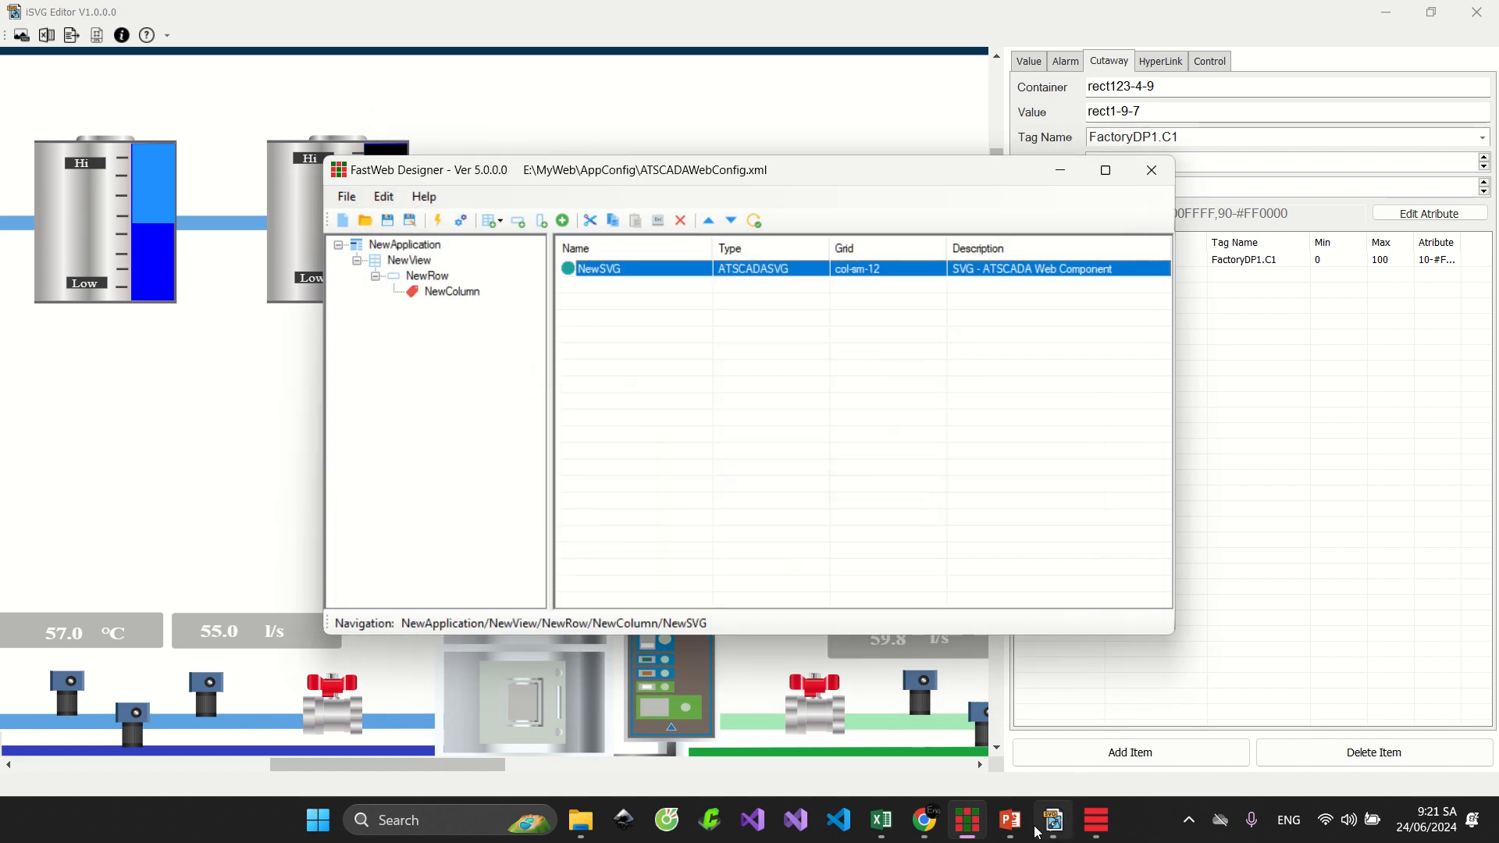
Switch to the ATSCADA page in Chrome, reload it and examine the middle tank's level display
click(935, 836)
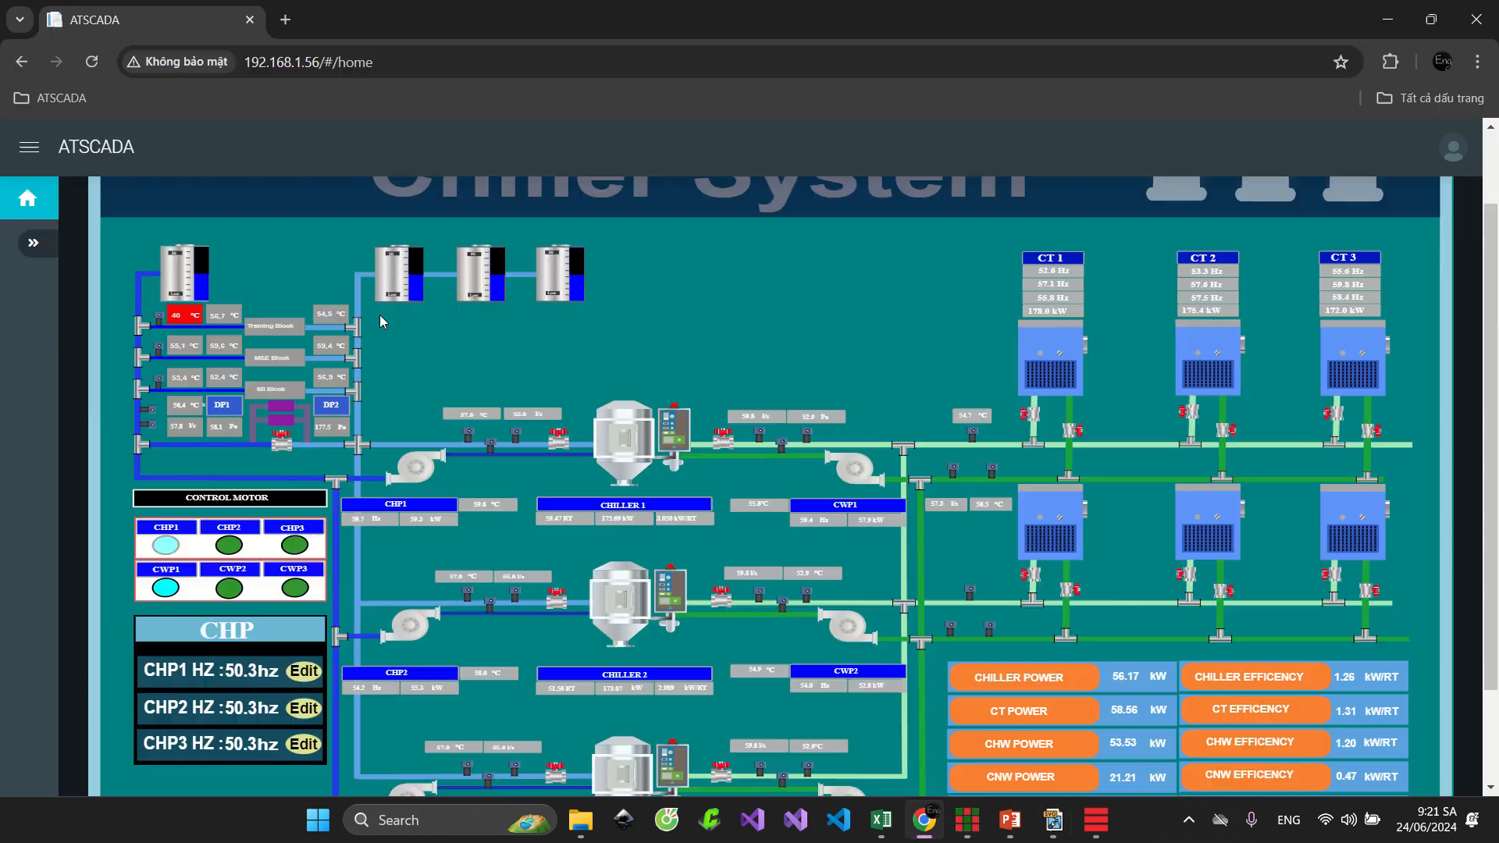
click(101, 65)
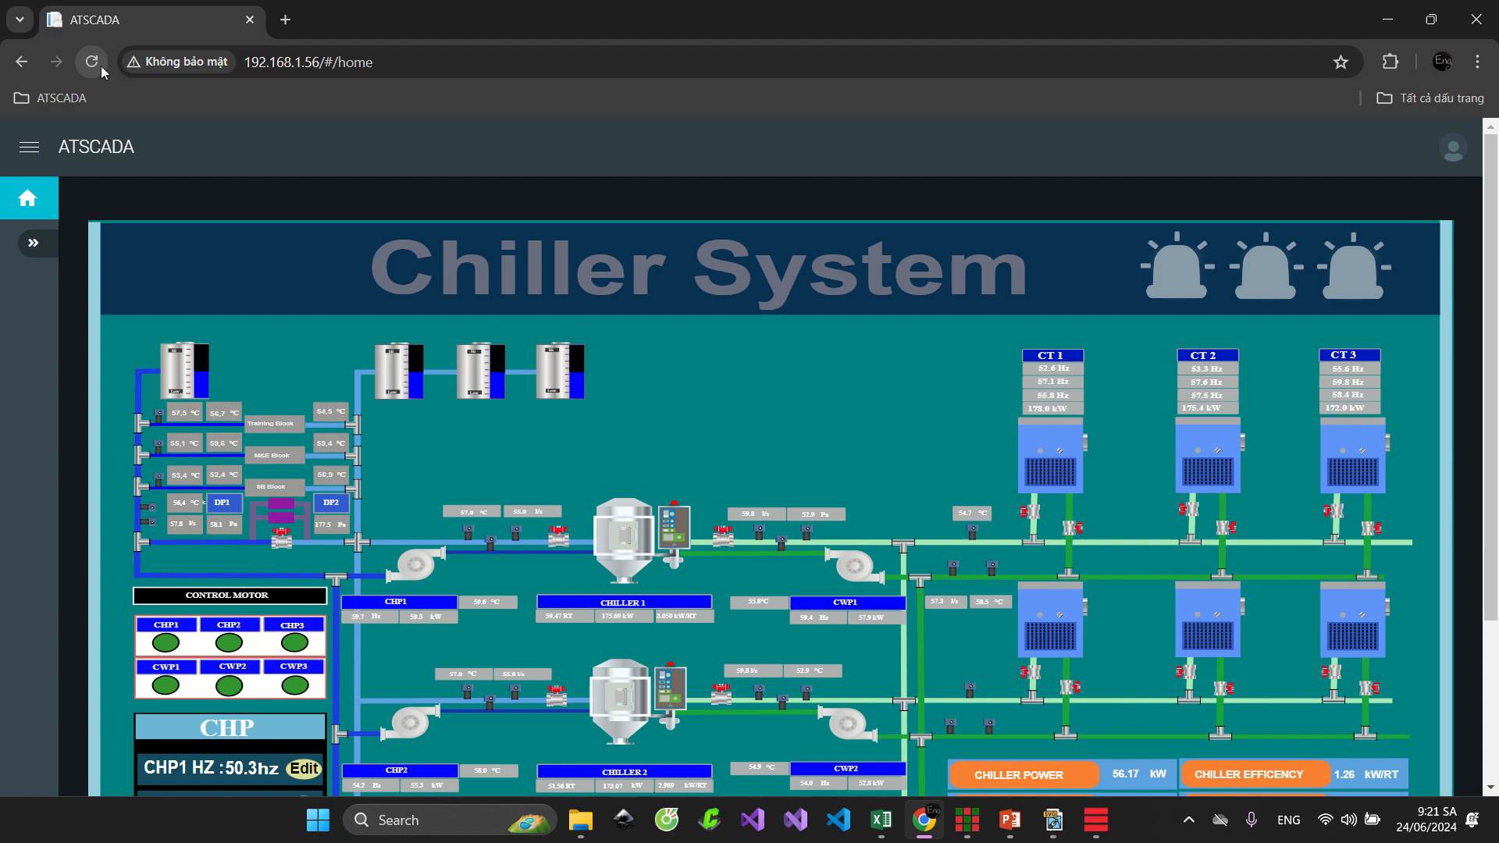
scroll(546, 303, down, 3)
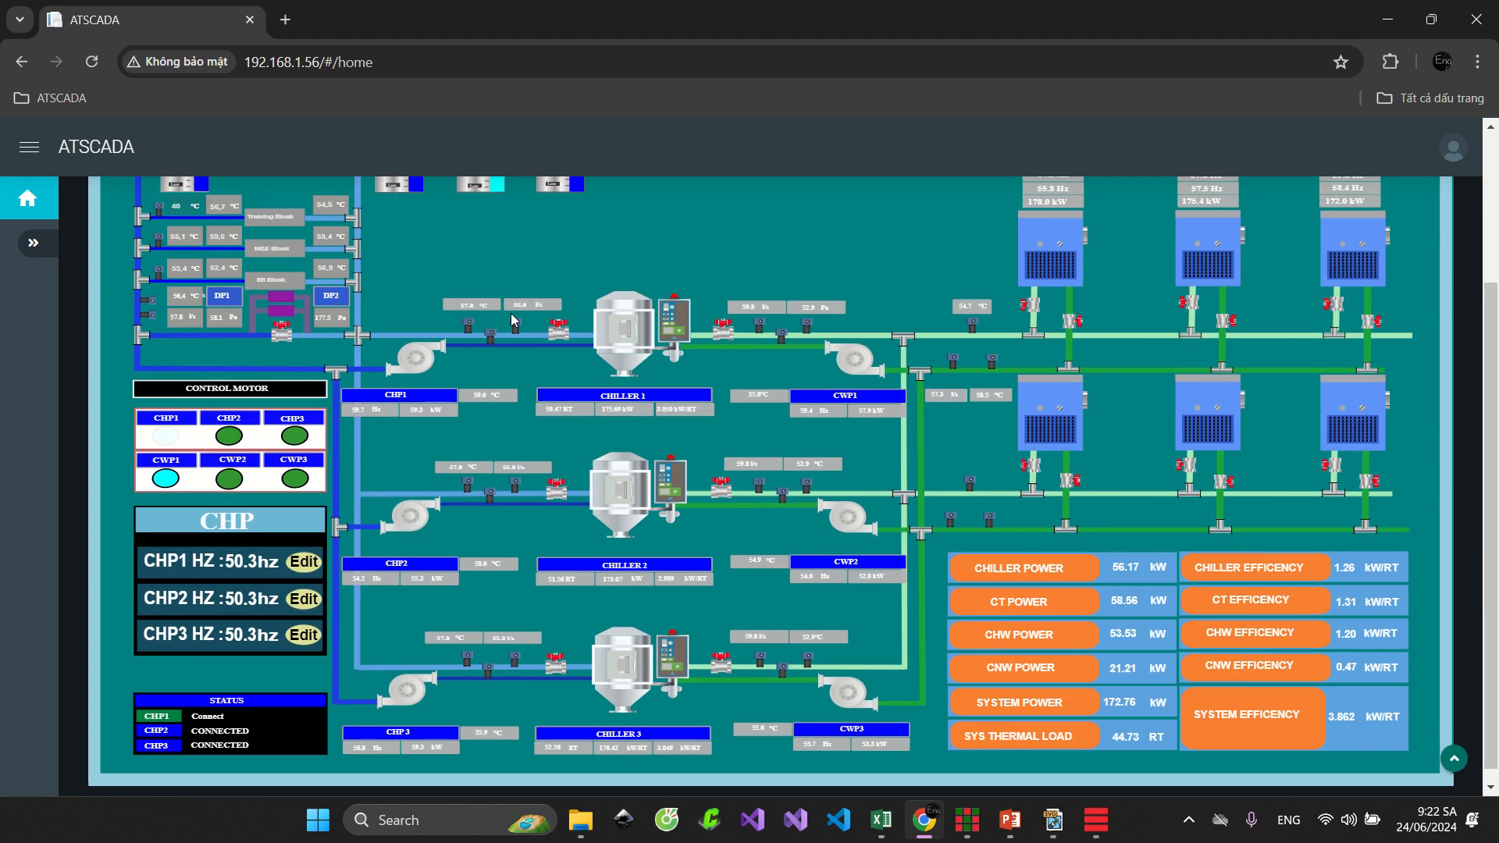
scroll(513, 320, up, 3)
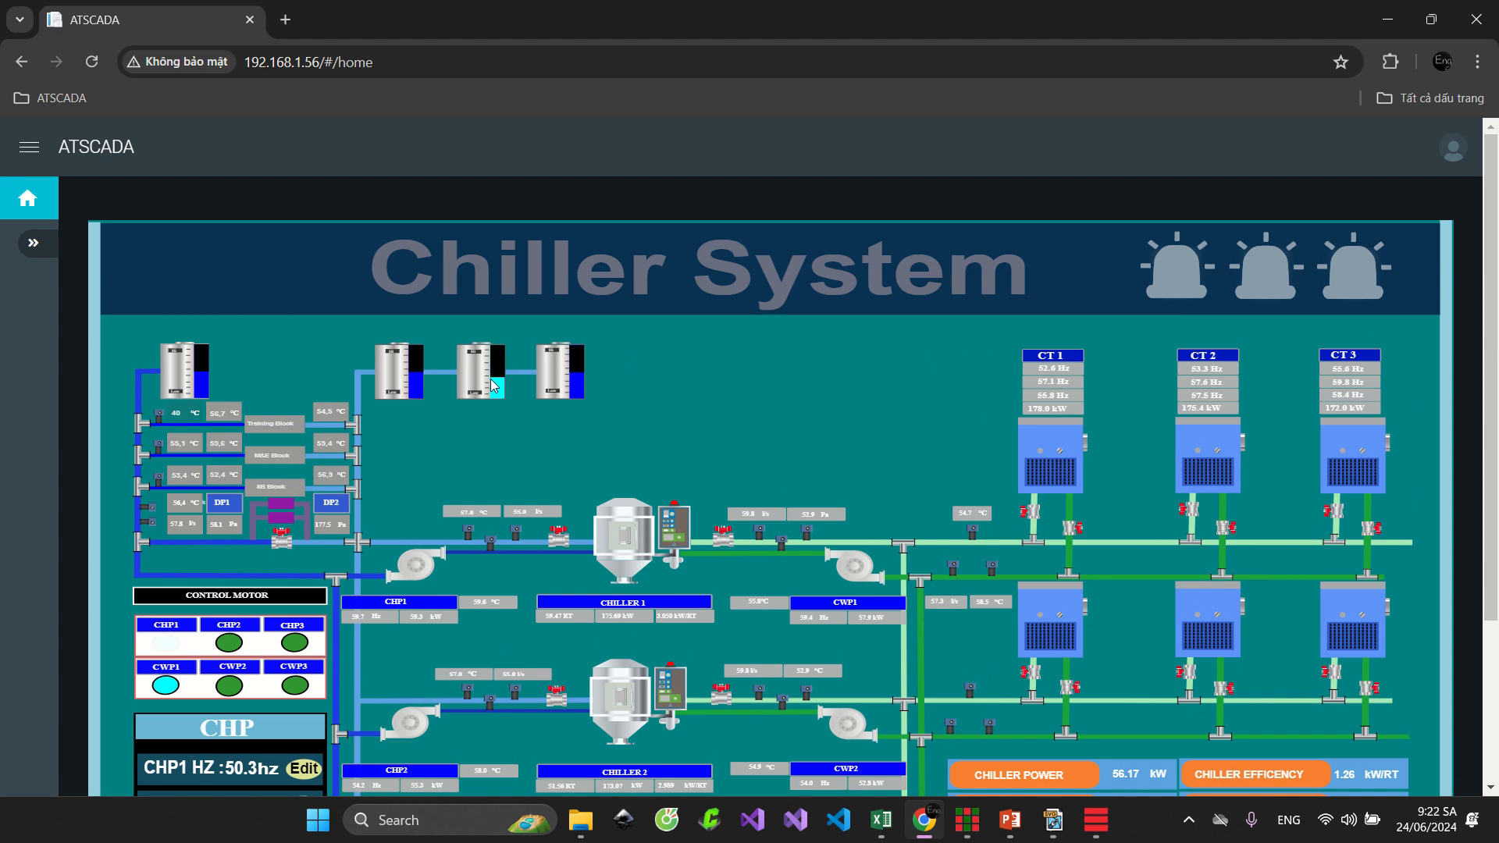
Switch to ATDriver Server, open the Factory DP1 tags and select C1, keeping the tanks on the page in view
click(1097, 822)
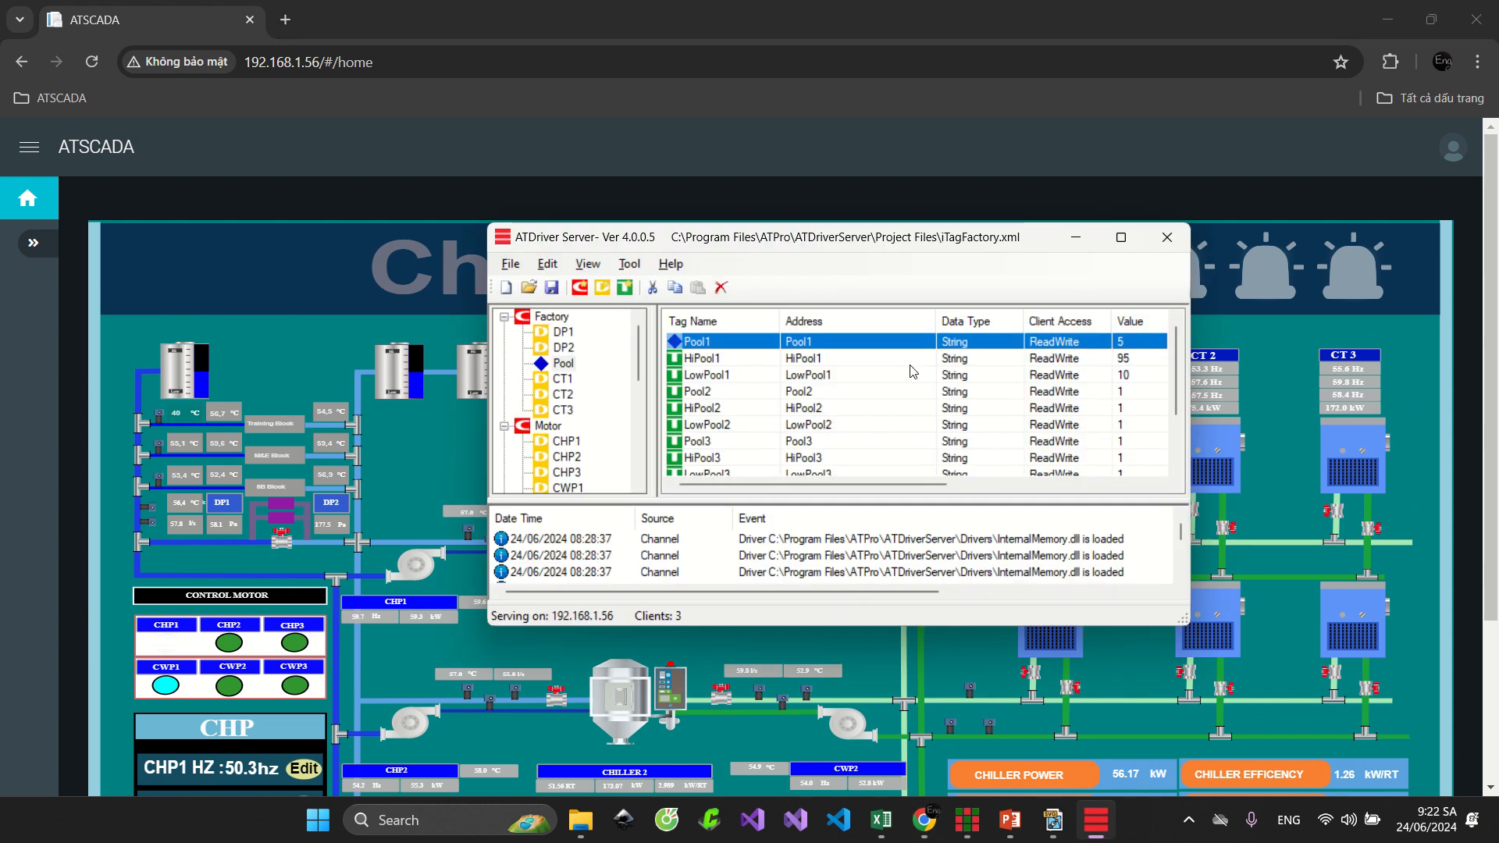
drag(914, 254, 951, 314)
click(600, 393)
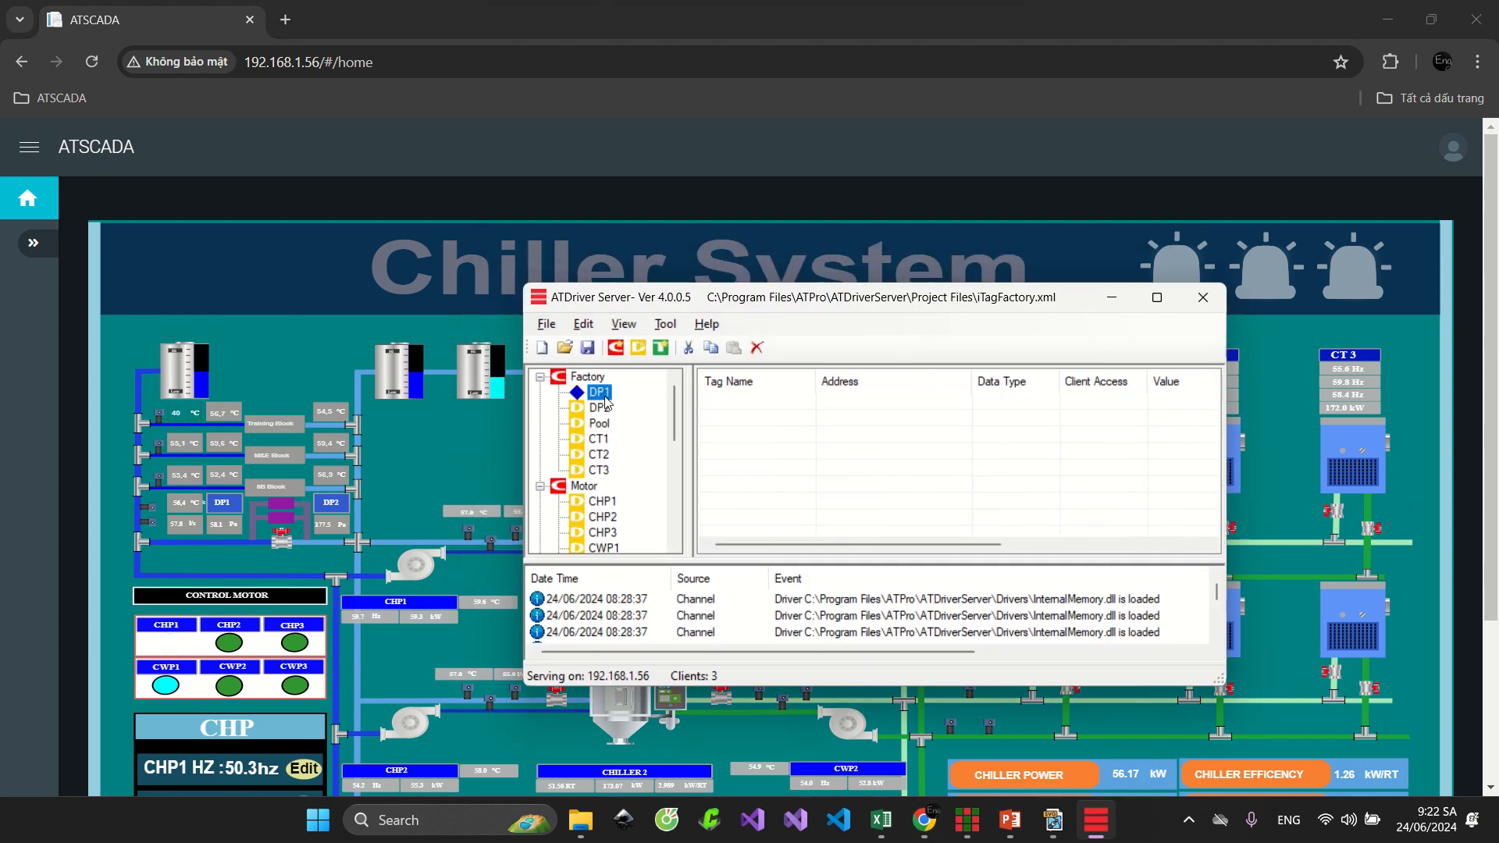
click(920, 407)
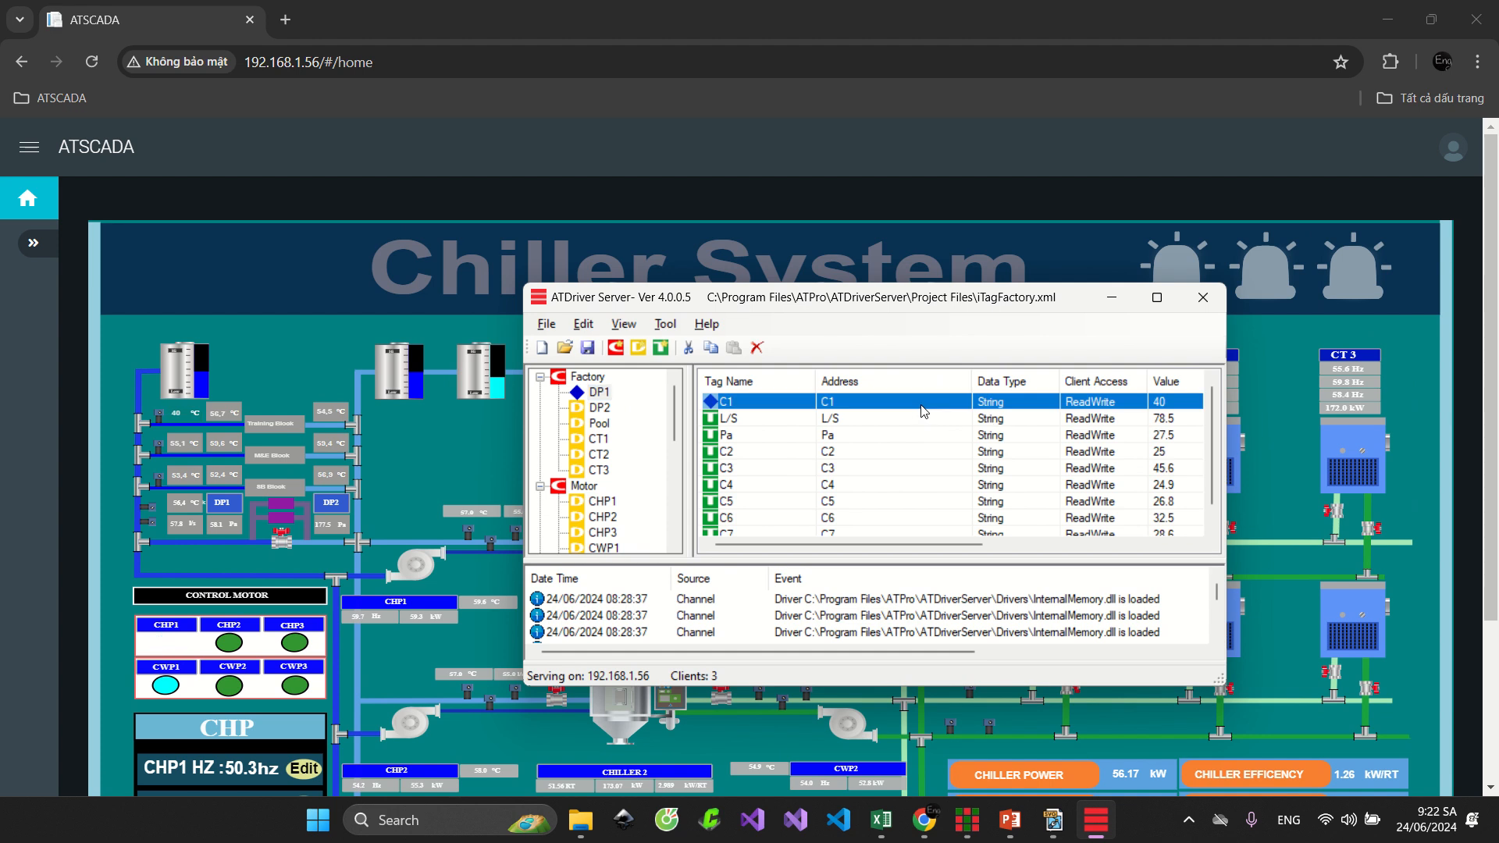
drag(809, 298, 944, 269)
Write the value 55 to the tag Factory.DP1.C1 and close the write dialog
right_click(1007, 373)
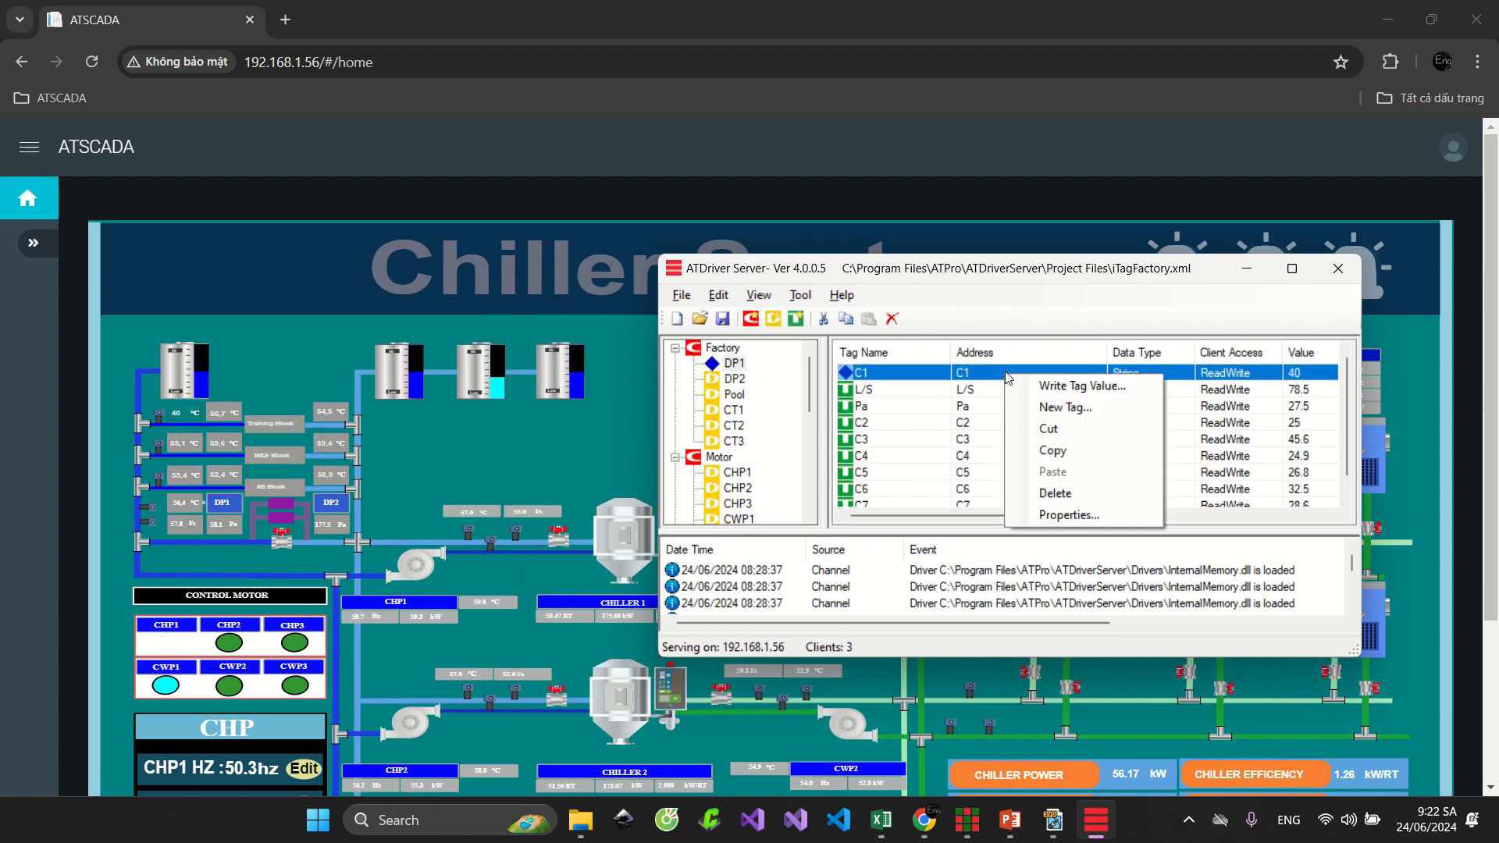
click(1046, 389)
text(55)
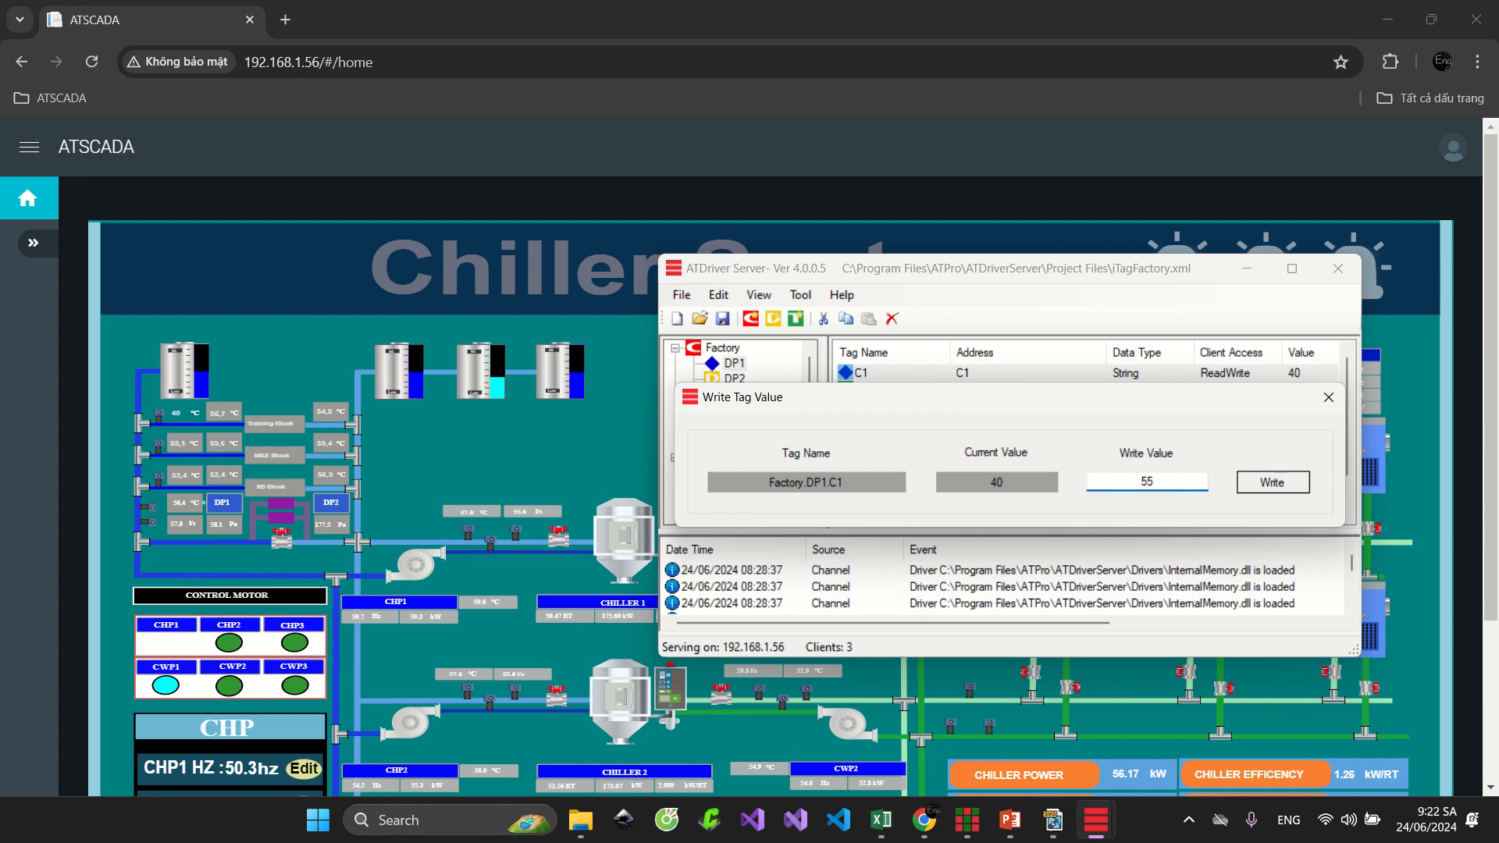
key(Return)
click(1329, 398)
Write the value 9 to the tag Factory.DP1.C1 and check the middle tank's low-level colour on the page
right_click(1203, 372)
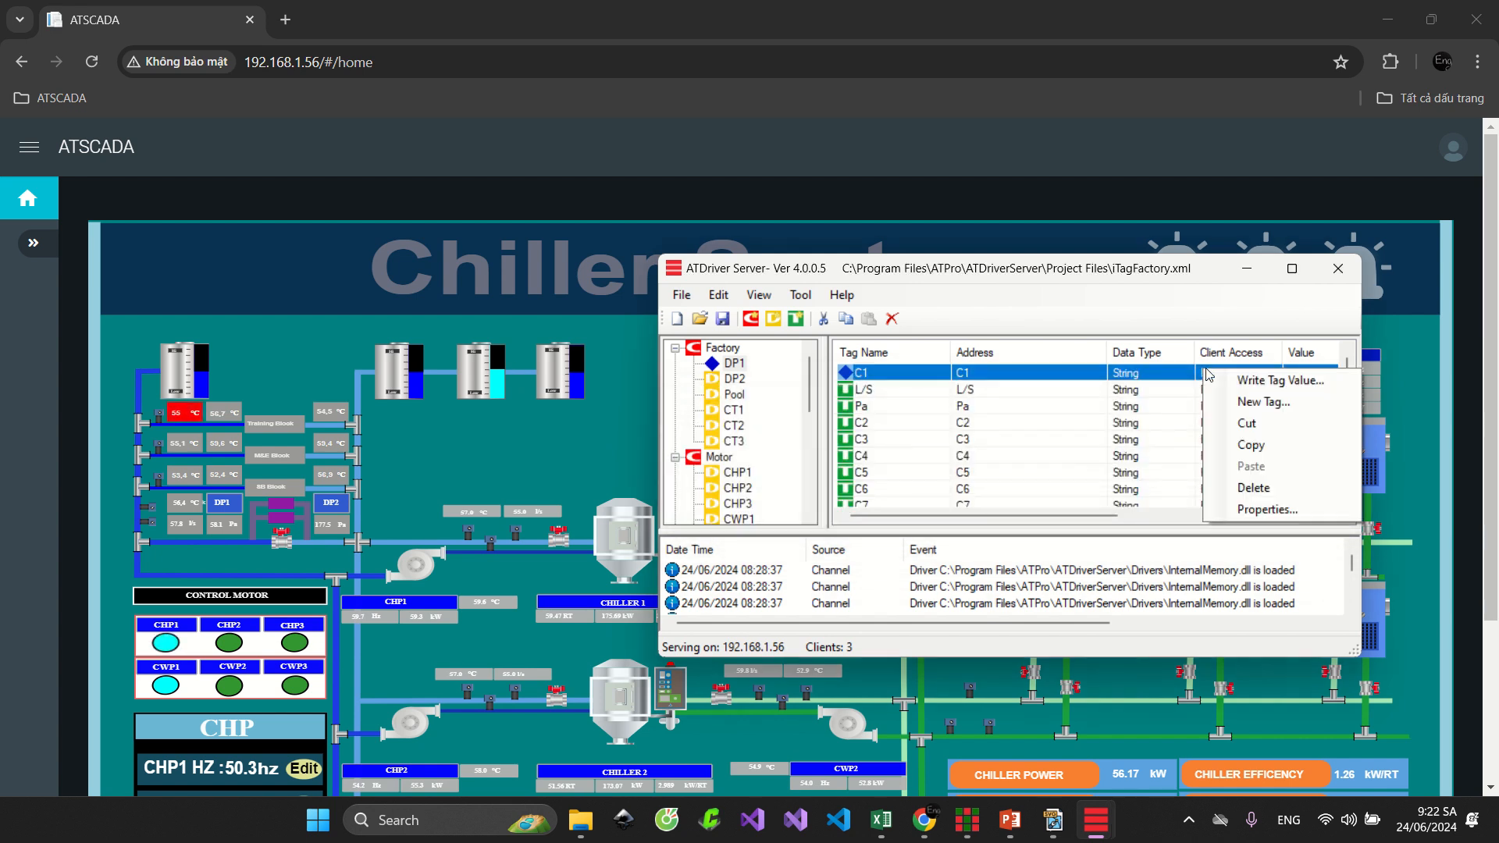
click(1115, 391)
click(1125, 374)
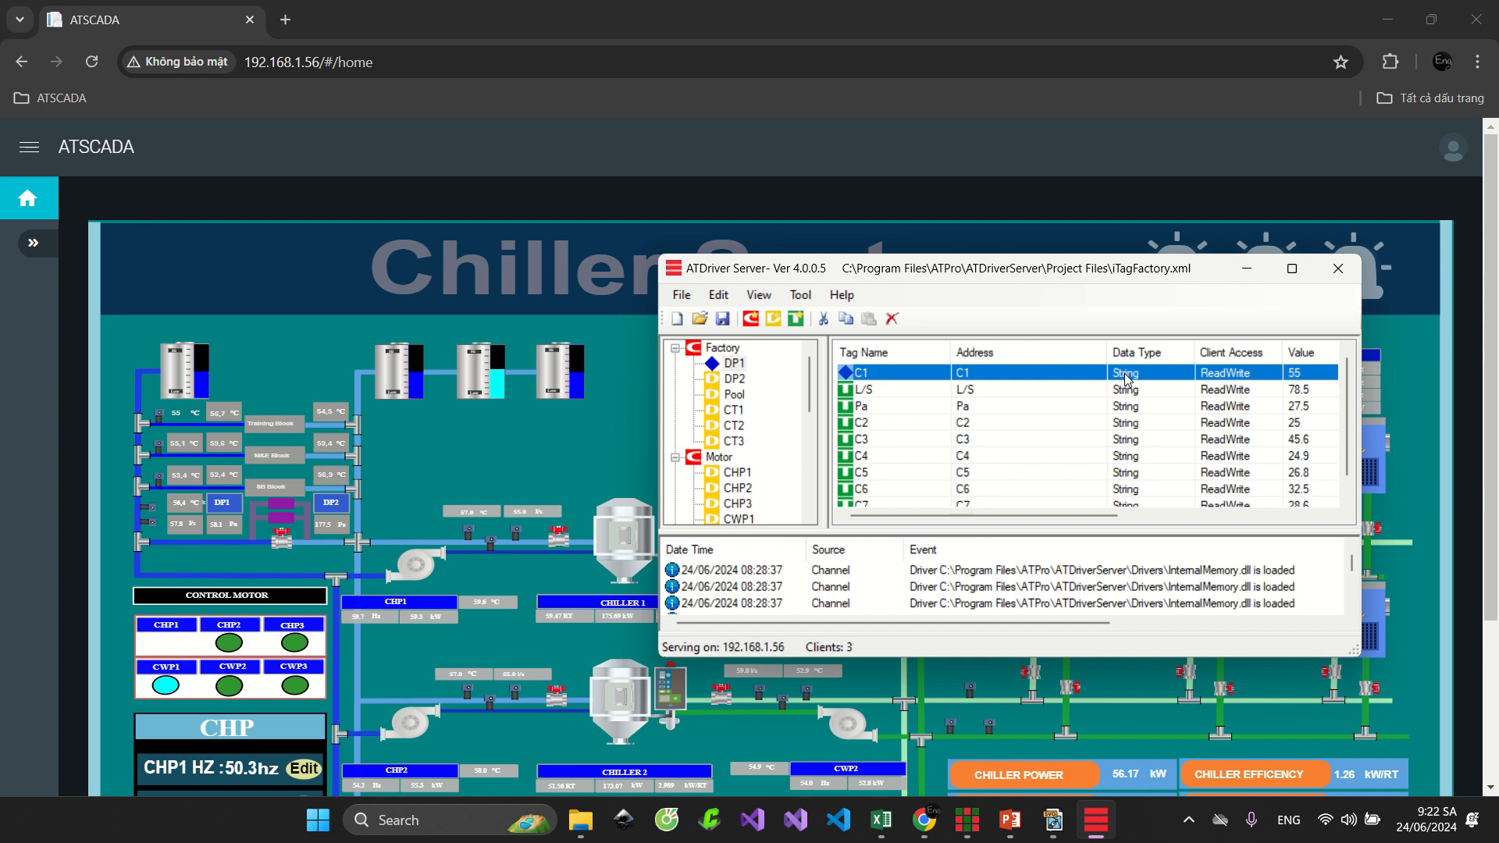
click(1130, 386)
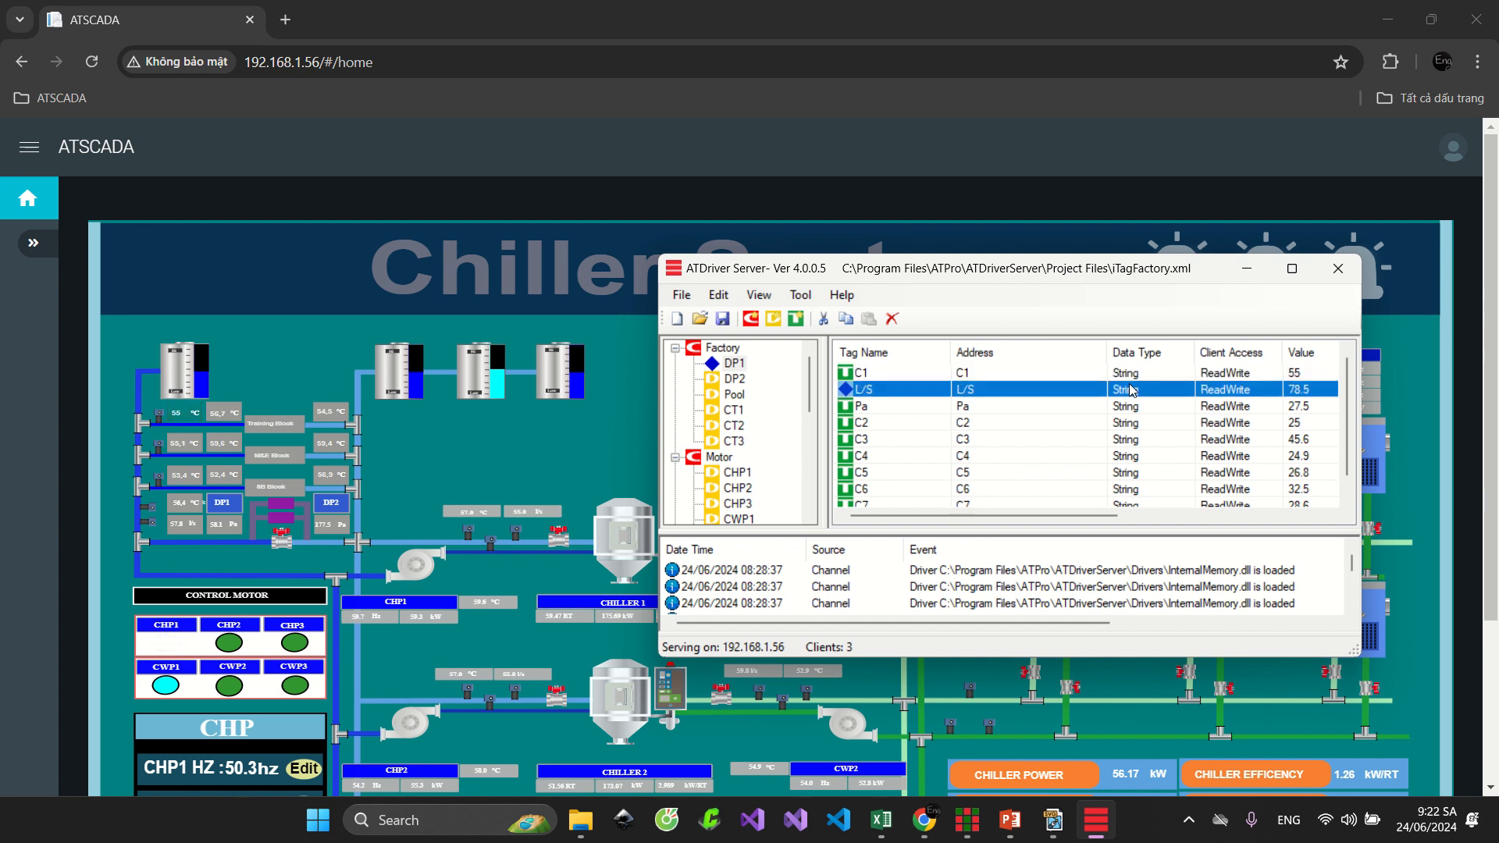
click(1133, 378)
right_click(1132, 373)
click(1161, 381)
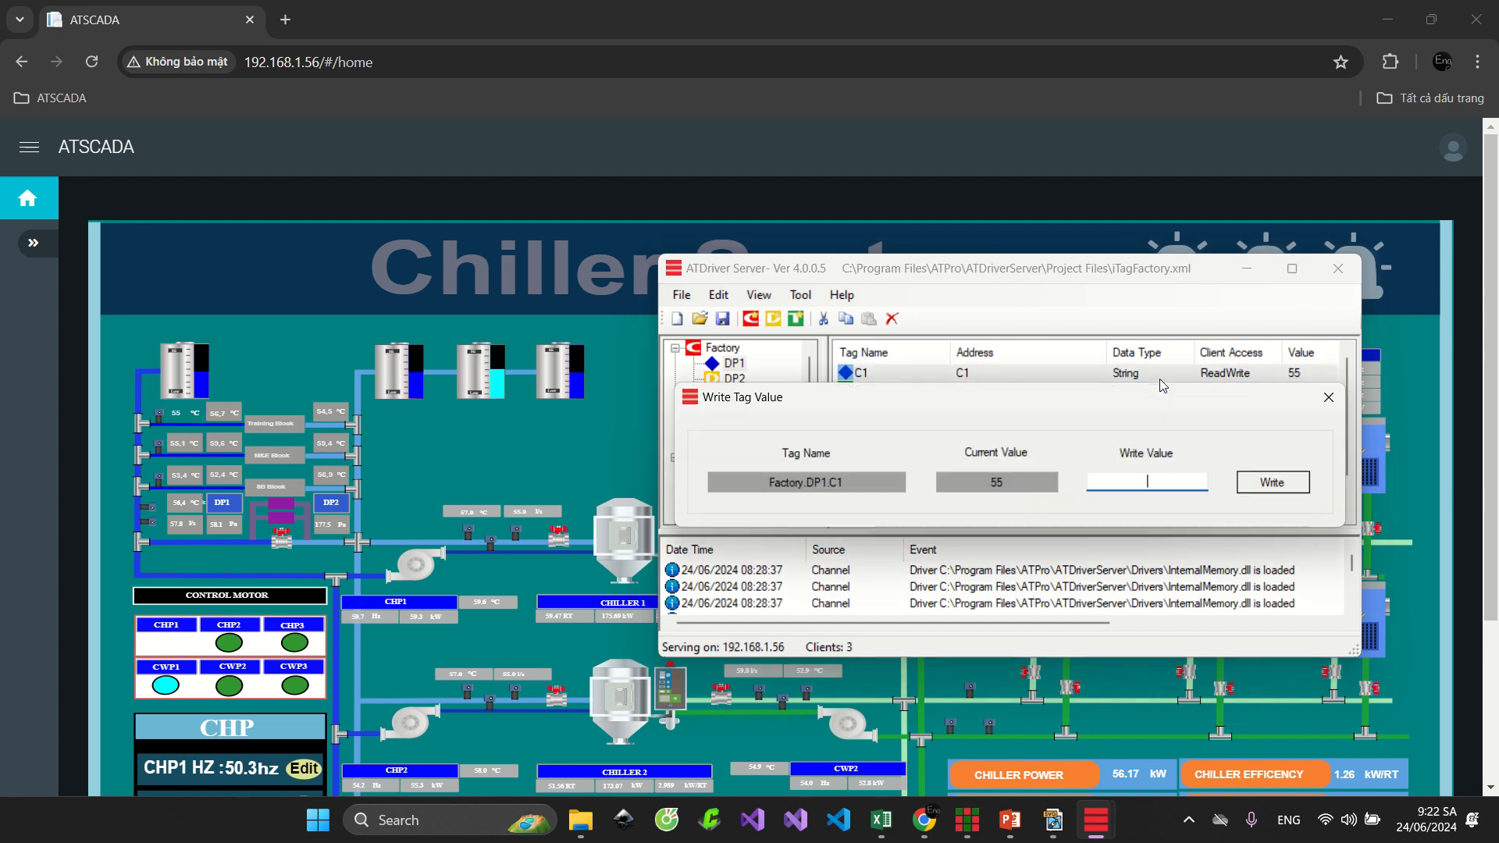
text(9)
scroll(498, 396, down, 1)
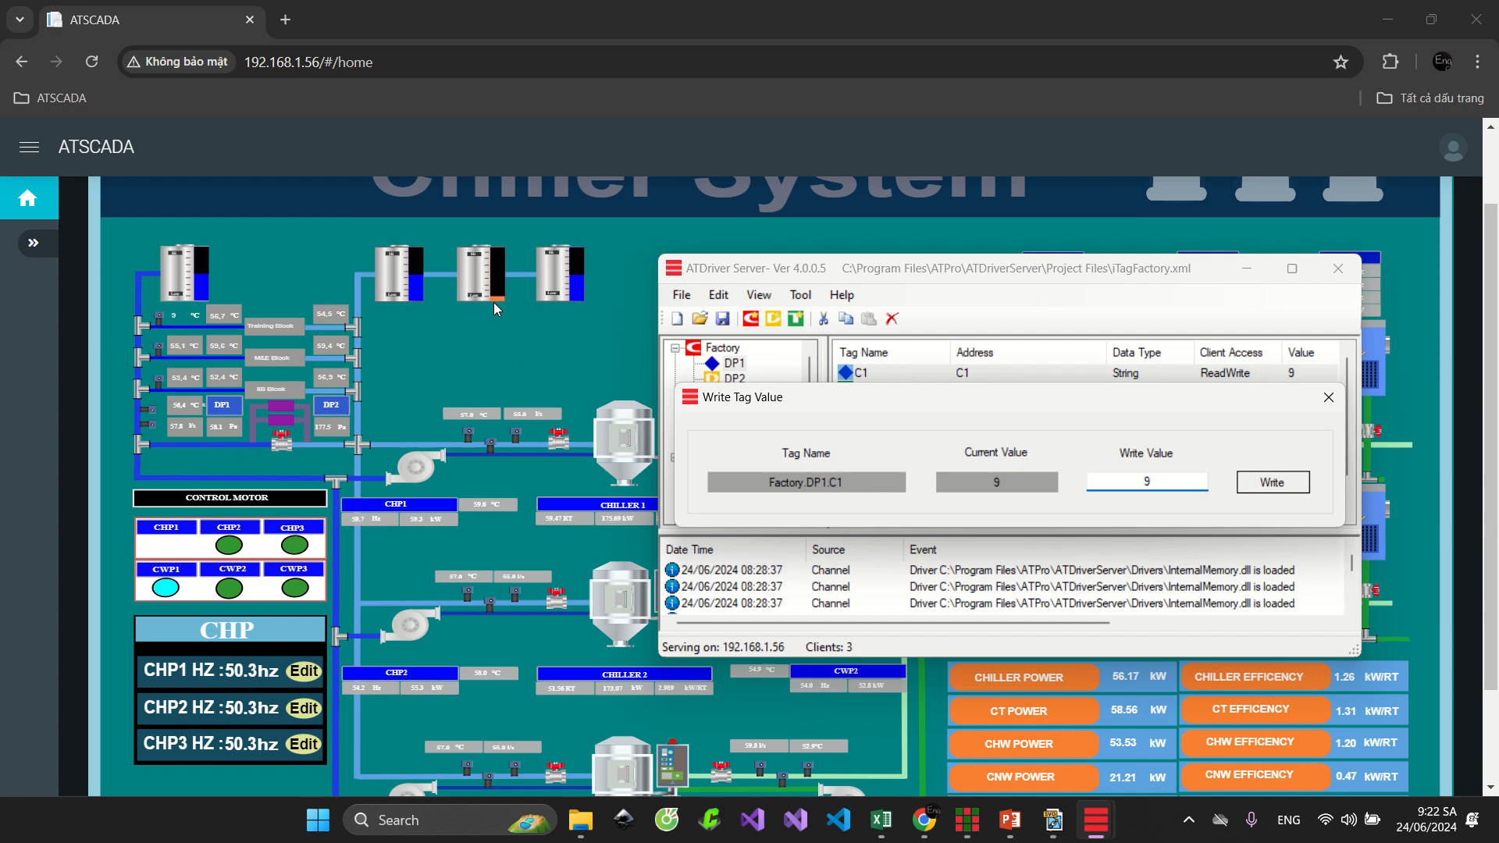
scroll(495, 306, up, 1)
scroll(502, 394, up, 1)
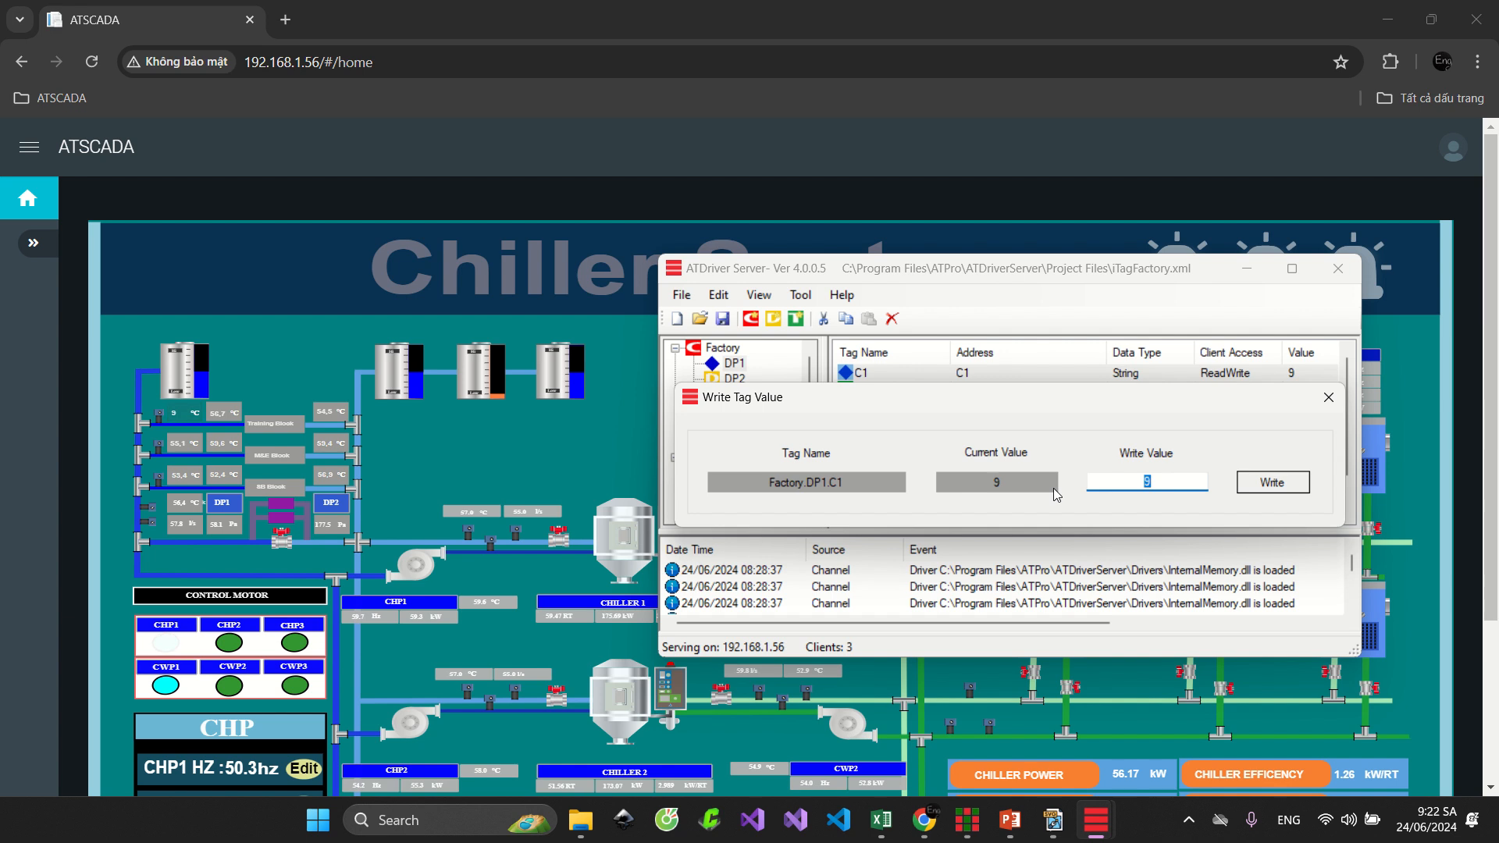
Write the test values 11 and 96 to the tag Factory.DP1.C1, in that order
text(11)
click(1328, 397)
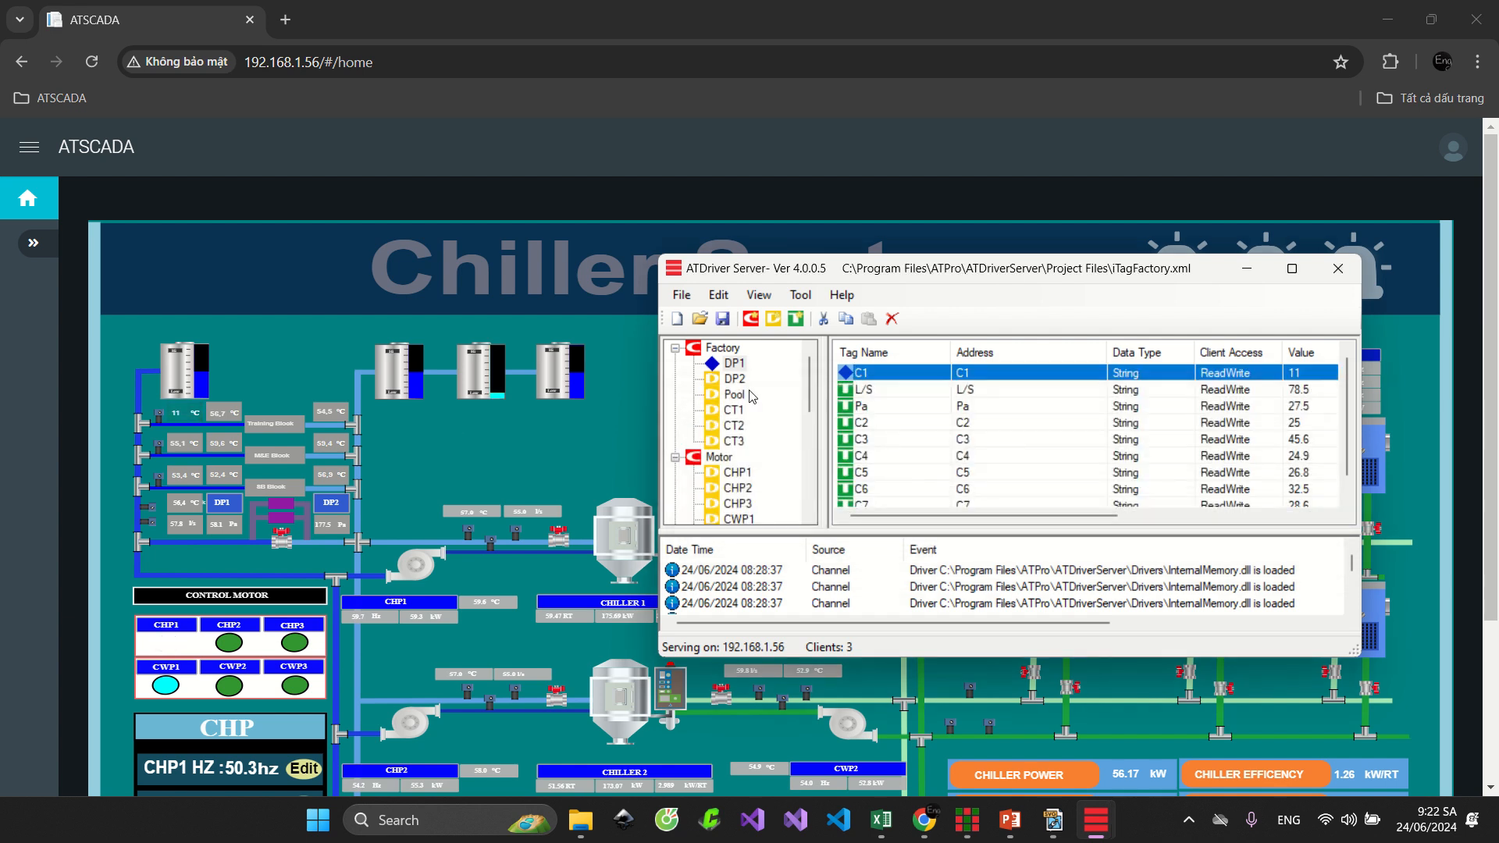
right_click(941, 382)
click(946, 389)
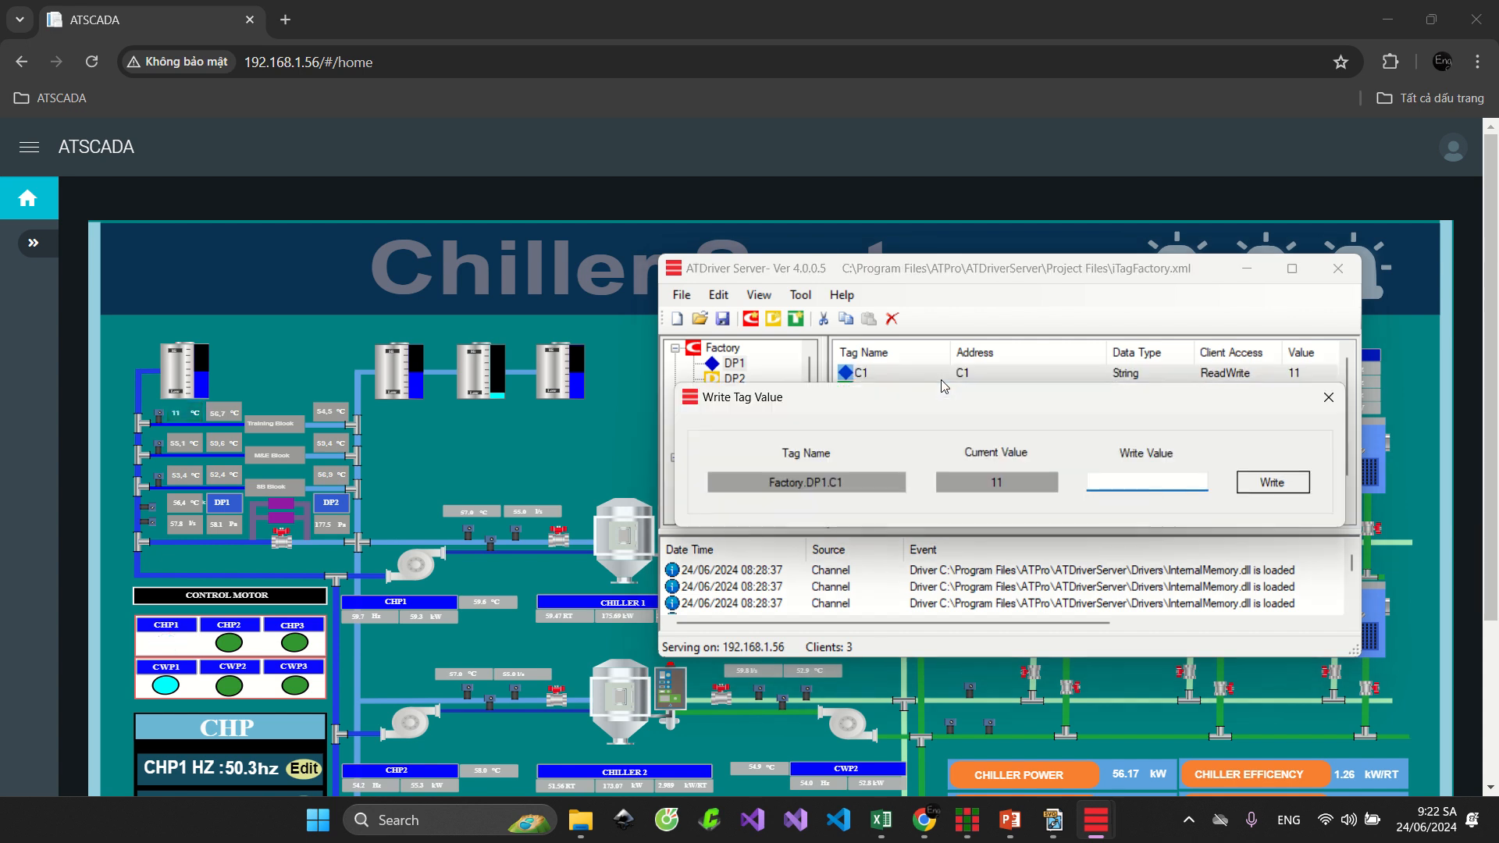
text(96)
click(1327, 397)
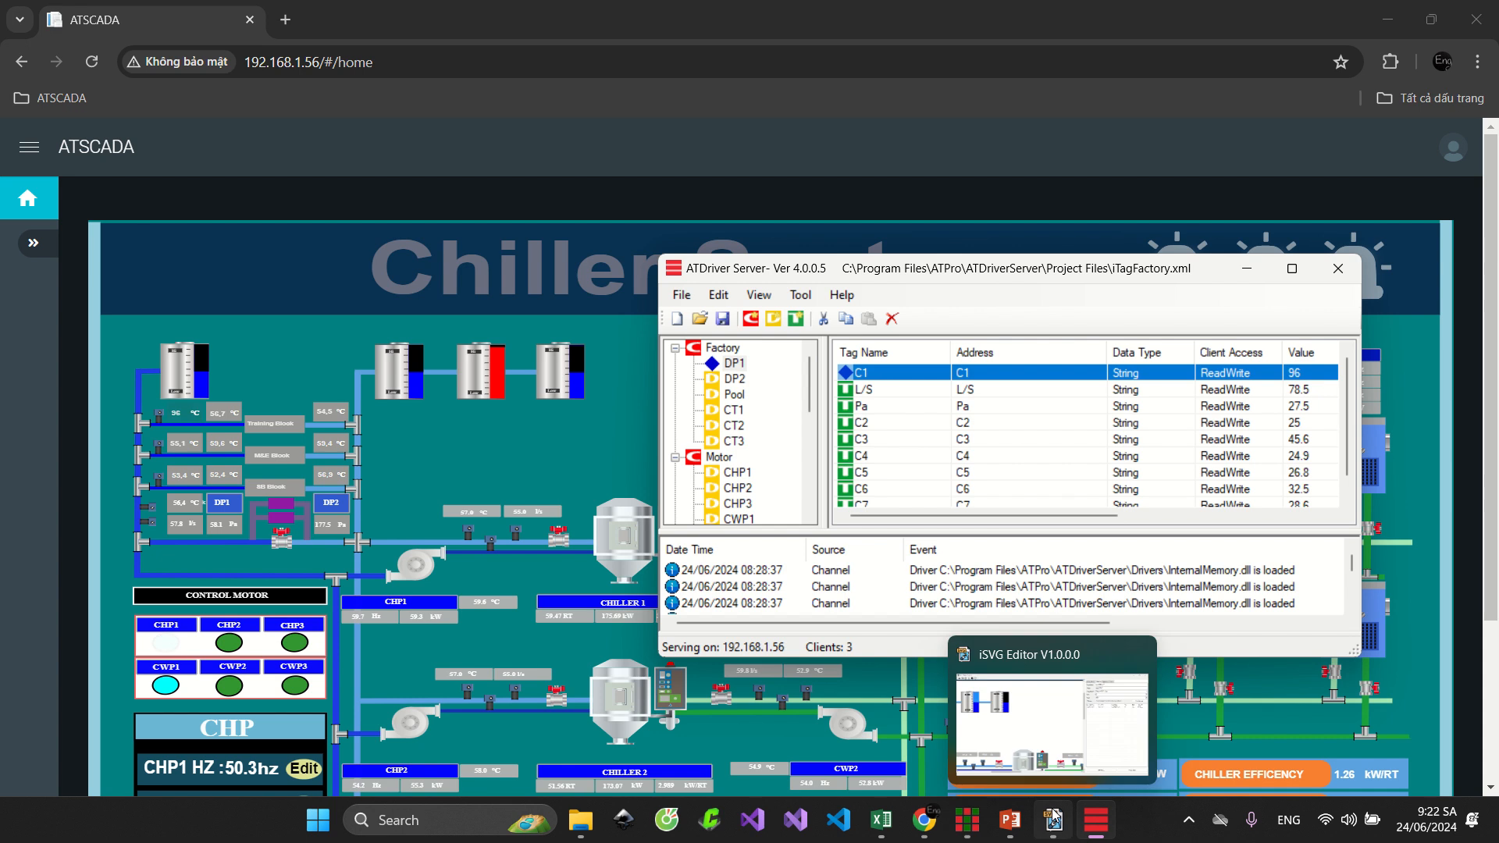
Switch to iSVG Editor and, in the hyperlink settings, pick the Training Block rectangle as the element to link
click(1054, 817)
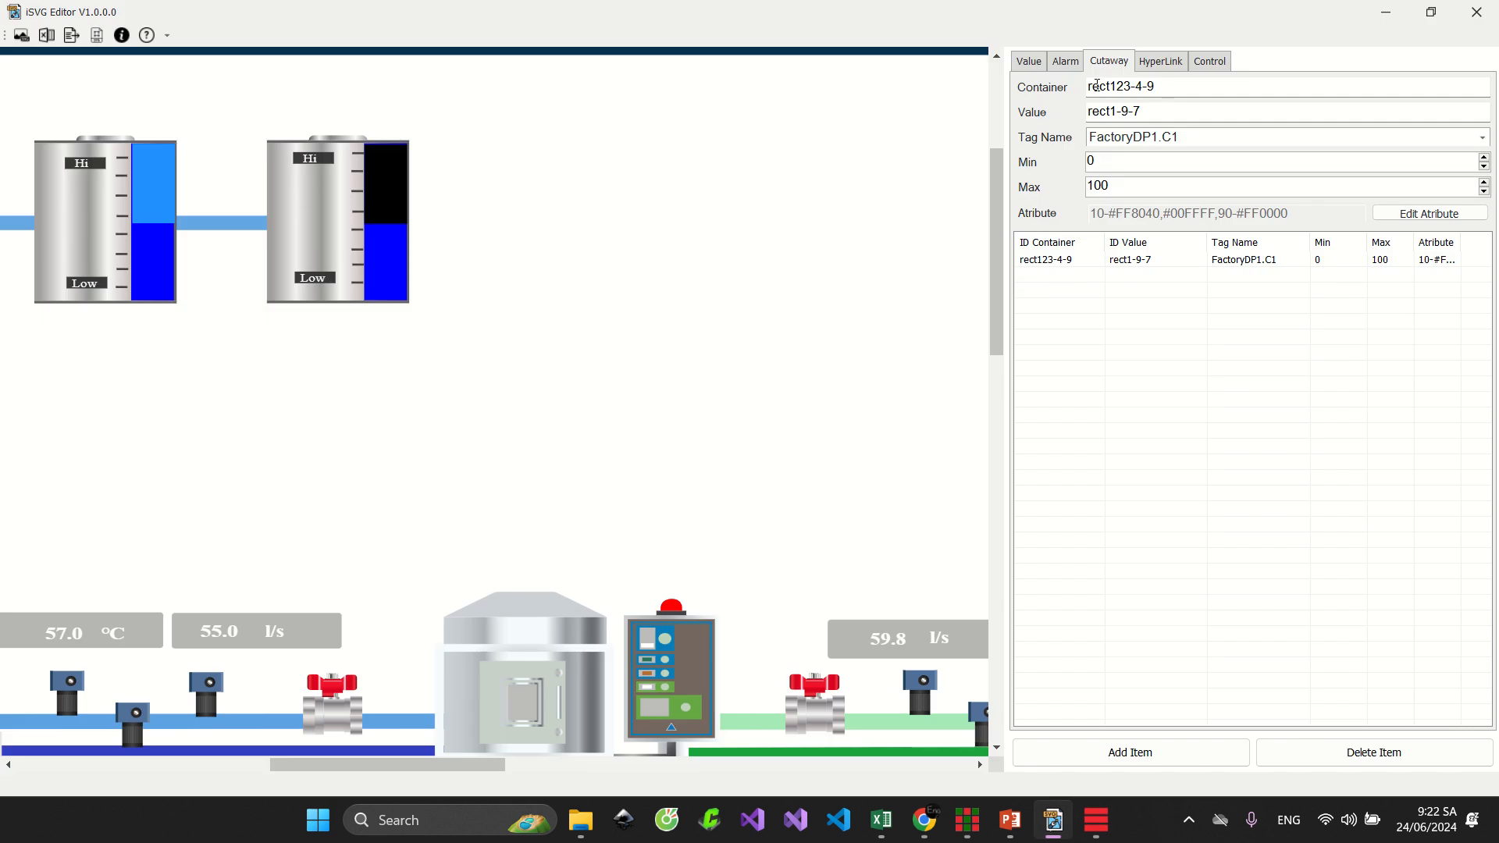
click(1162, 65)
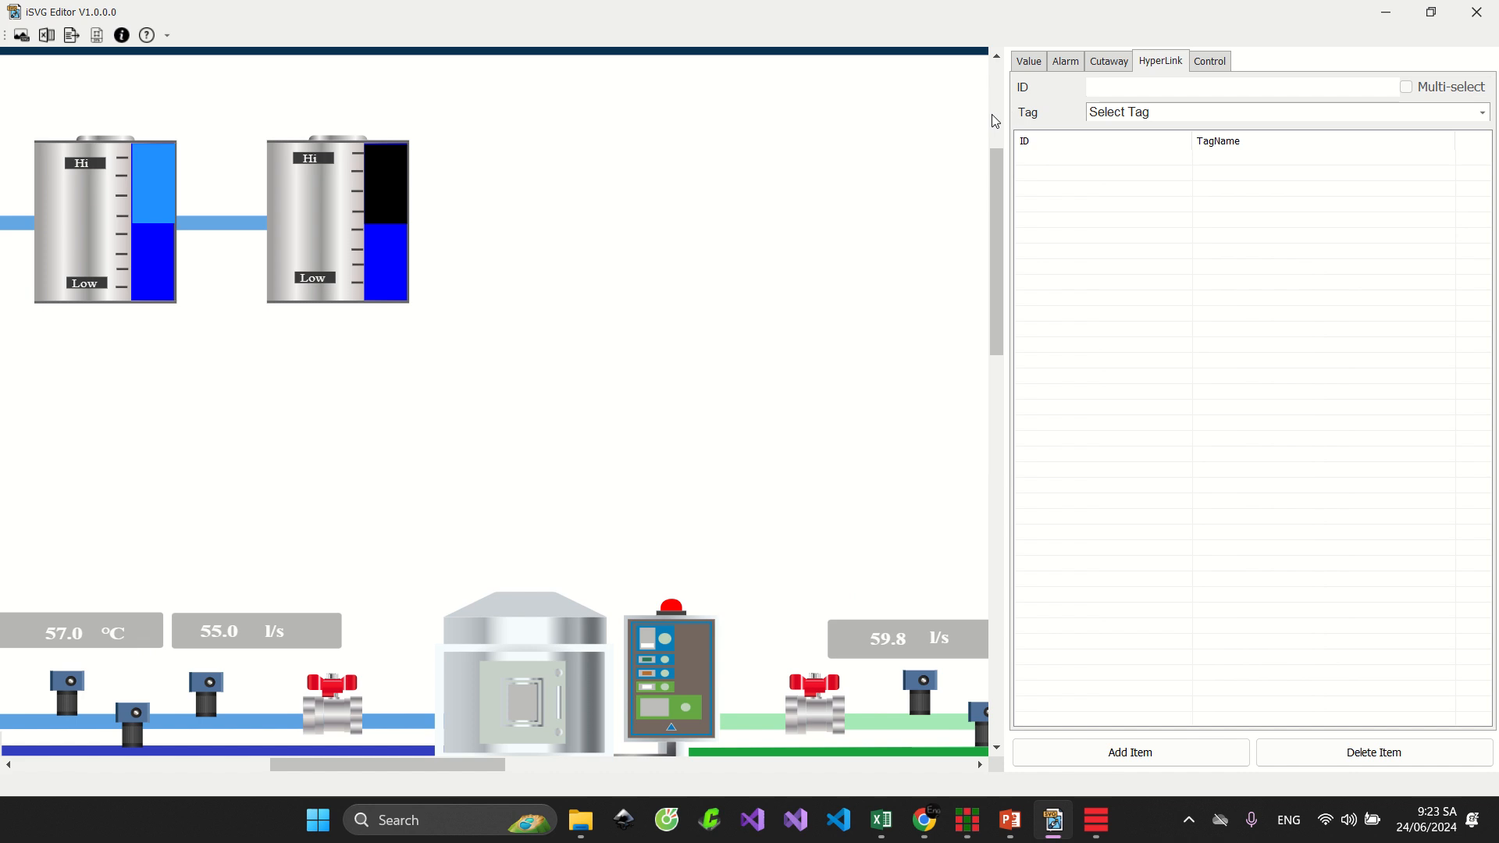
scroll(676, 422, down, 2)
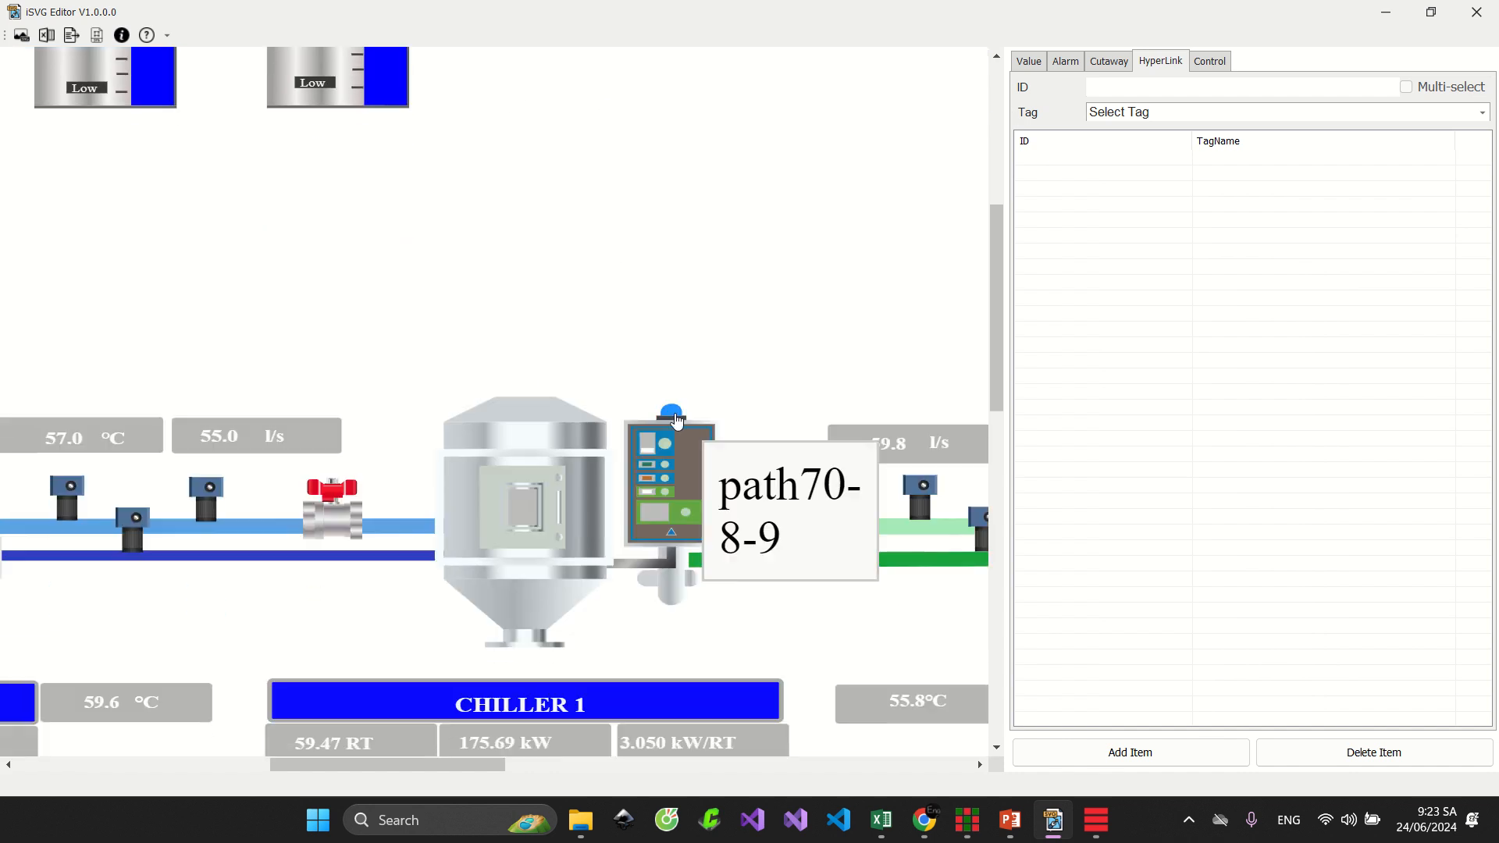
scroll(677, 422, down, 5)
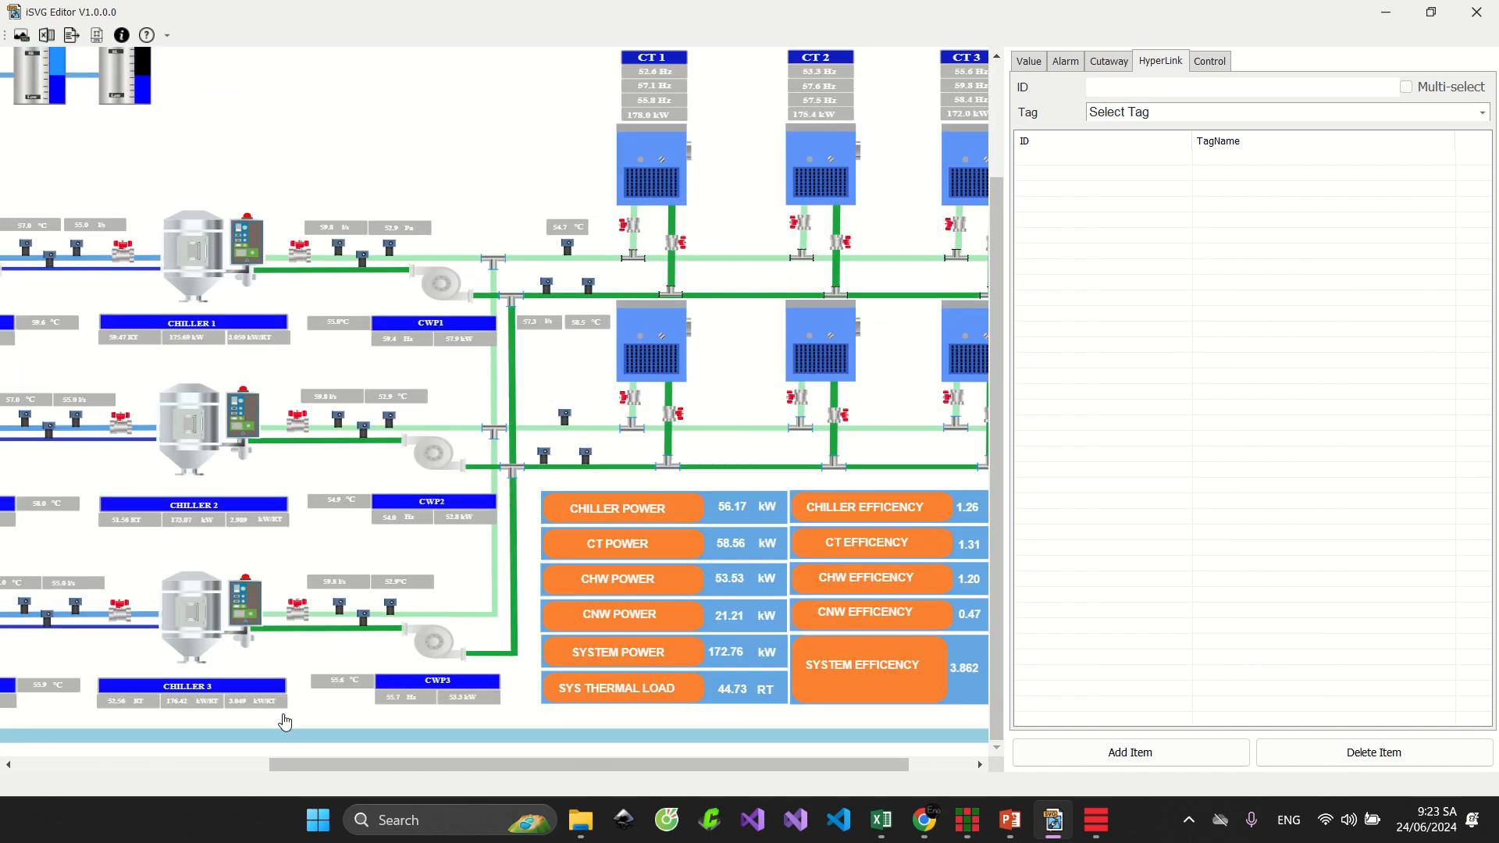
drag(316, 761, 119, 761)
scroll(836, 406, up, 2)
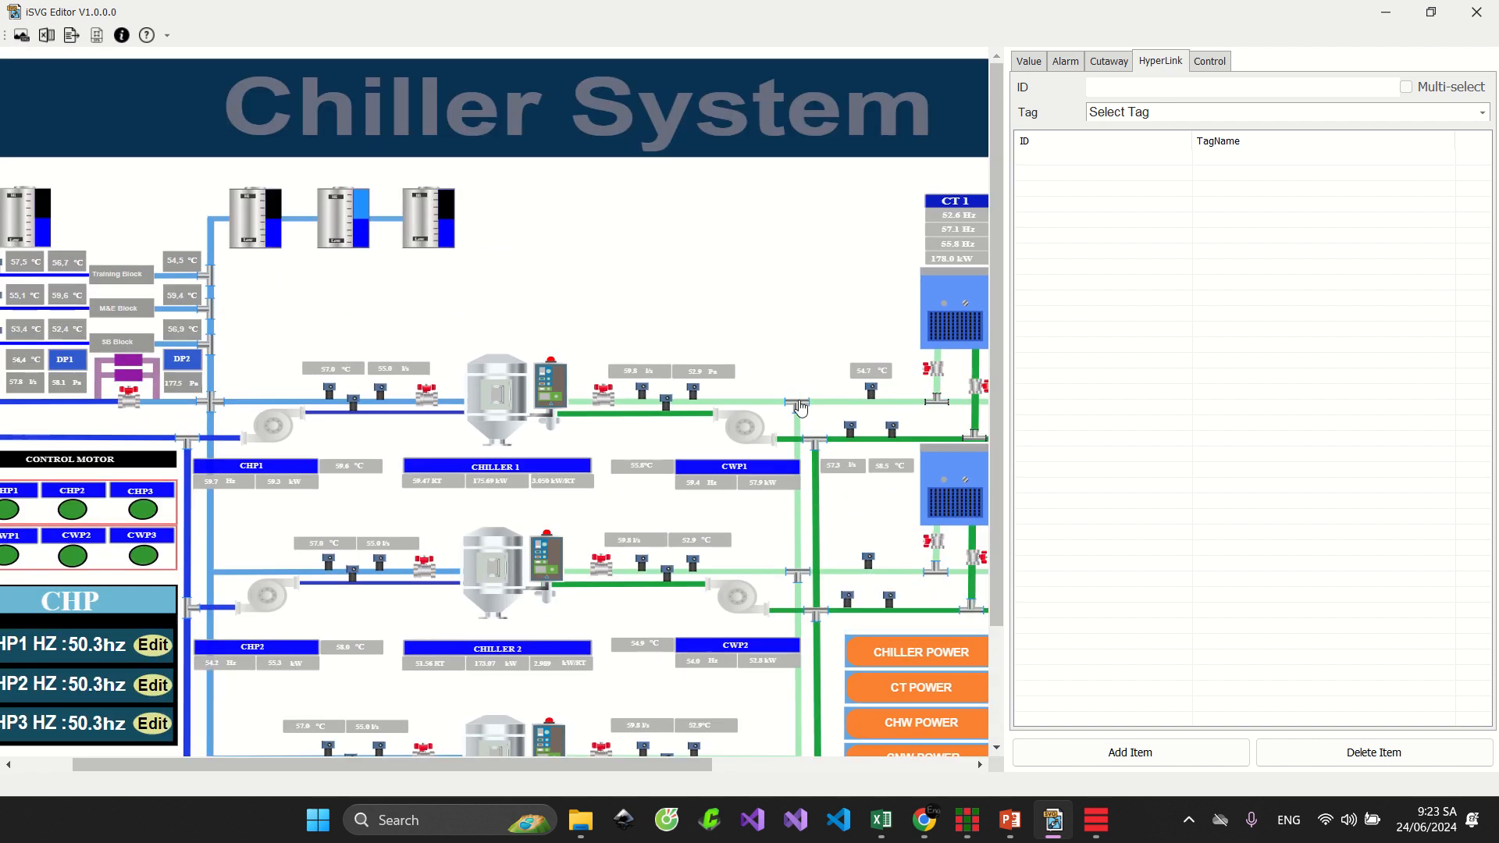
scroll(484, 679, down, 2)
drag(352, 763, 295, 763)
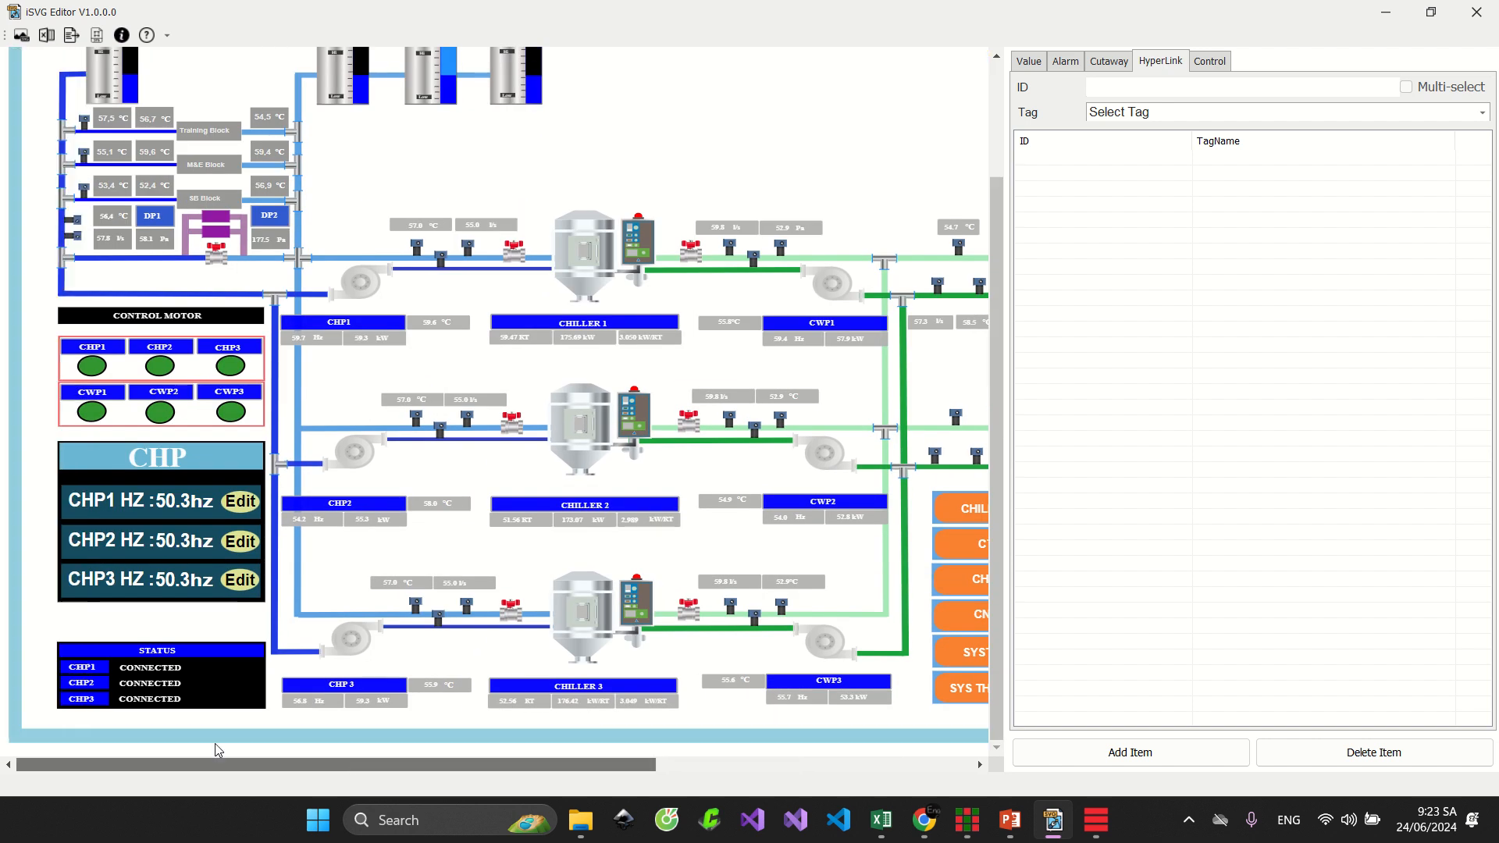
scroll(305, 234, up, 2)
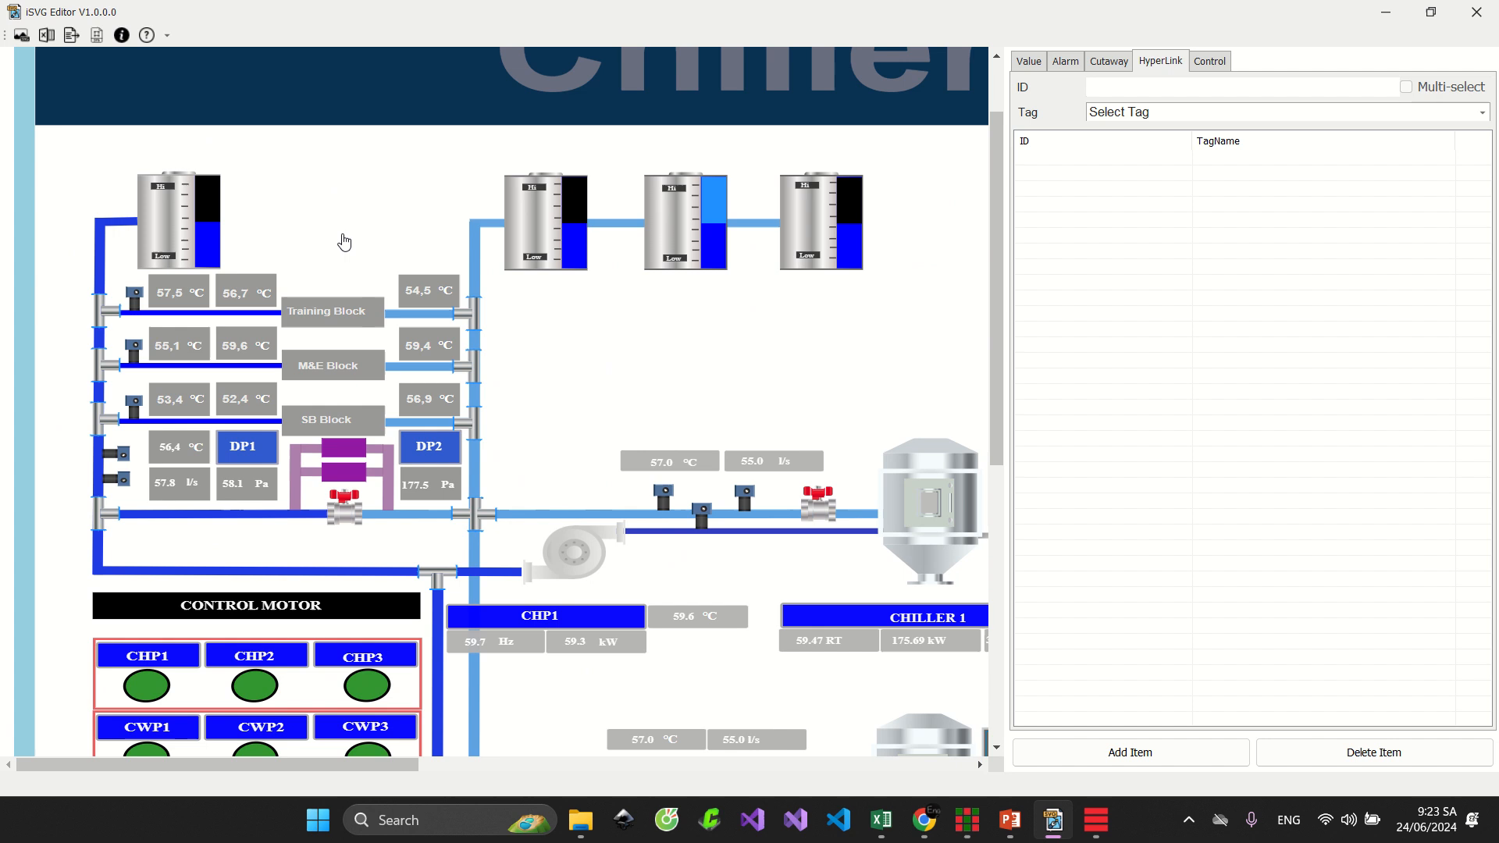
scroll(345, 242, up, 1)
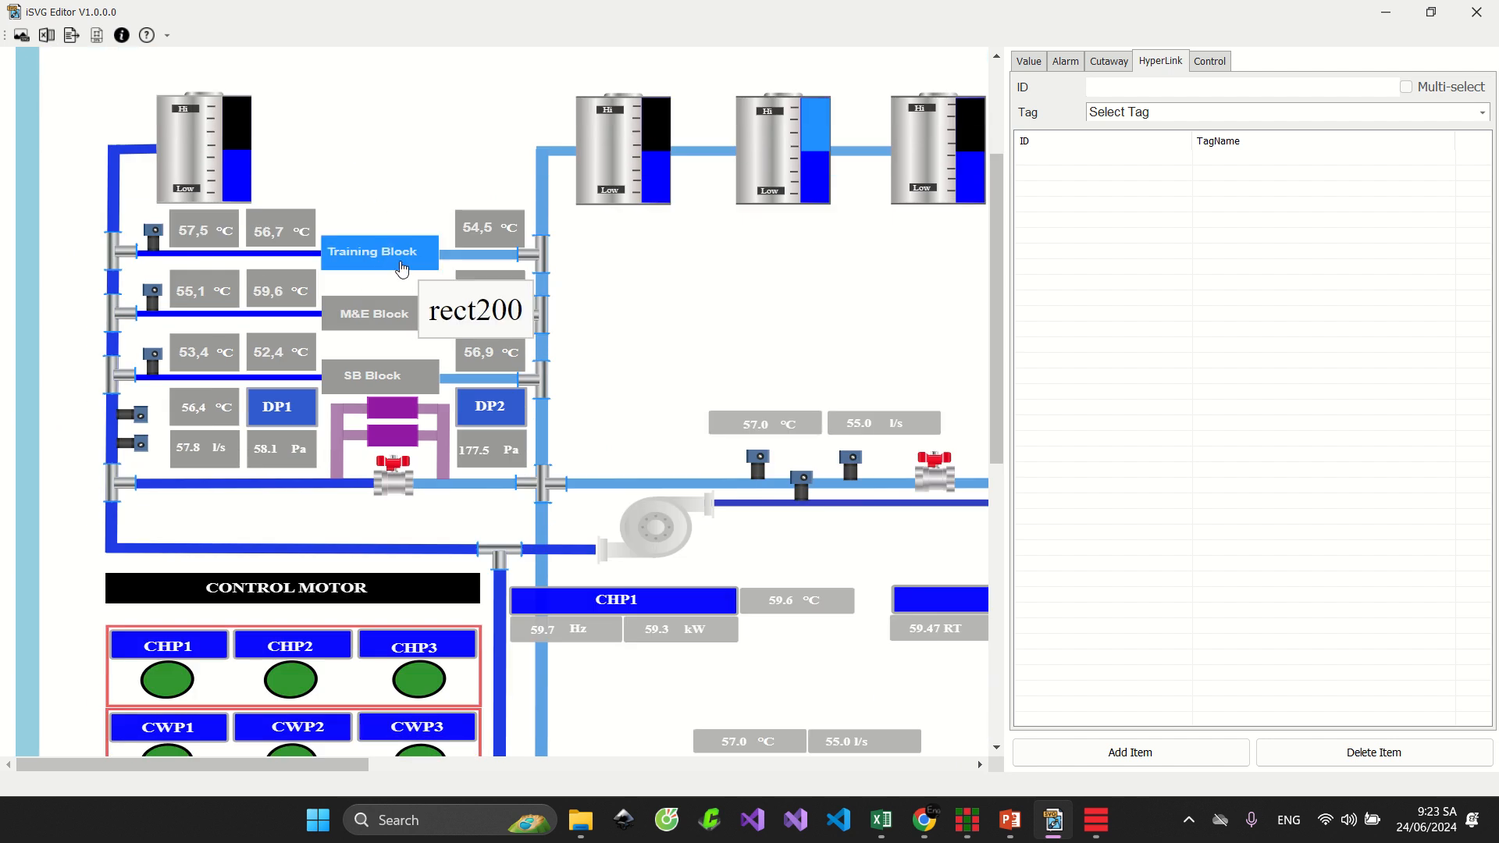
click(402, 269)
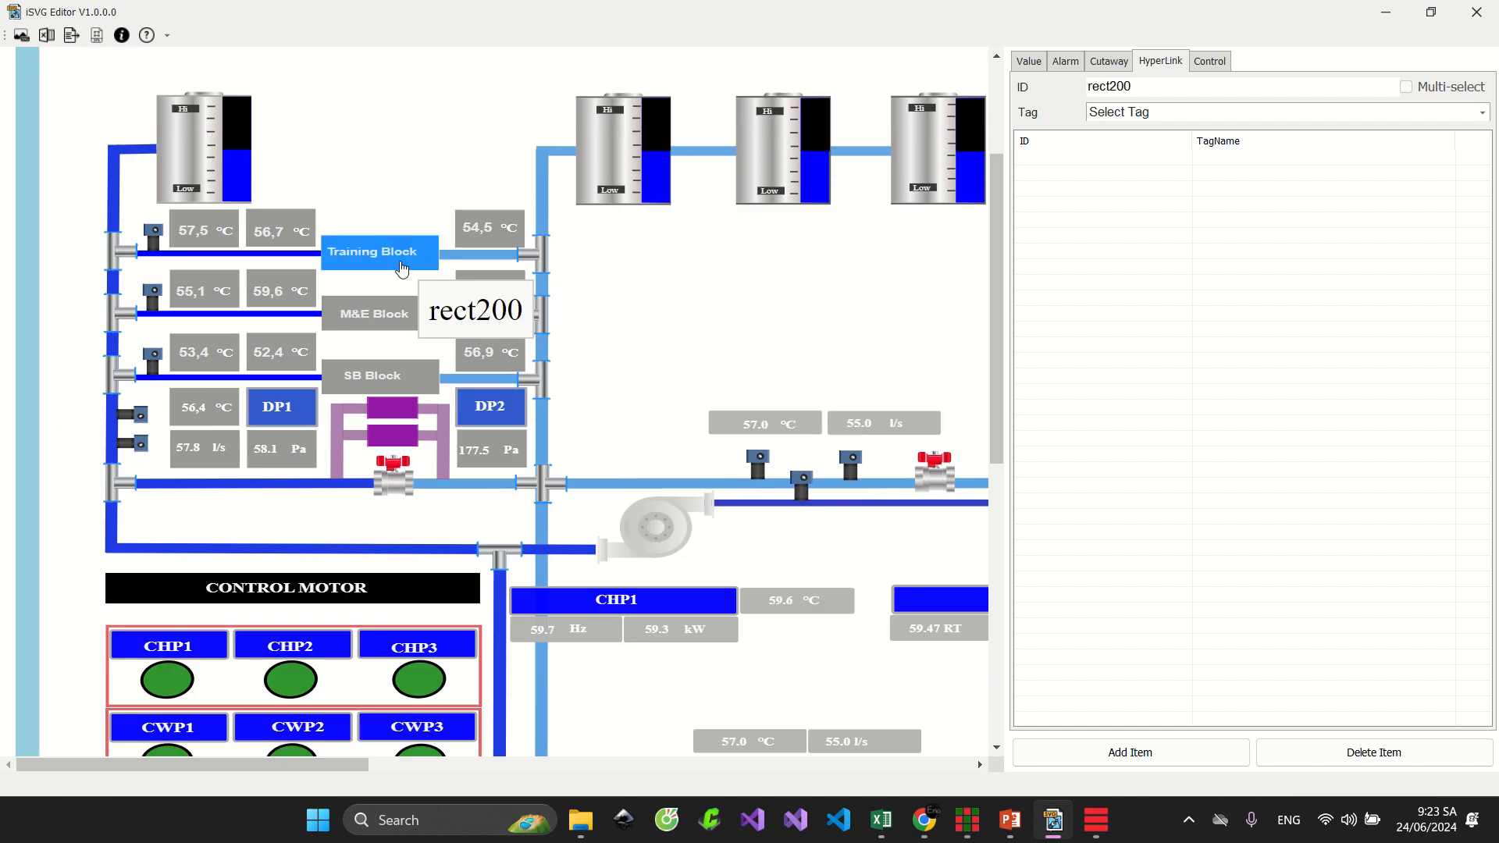
Bind the Training Block rectangle to the tag FactoryDP1.C3 and add it as a hyperlink item
click(1478, 114)
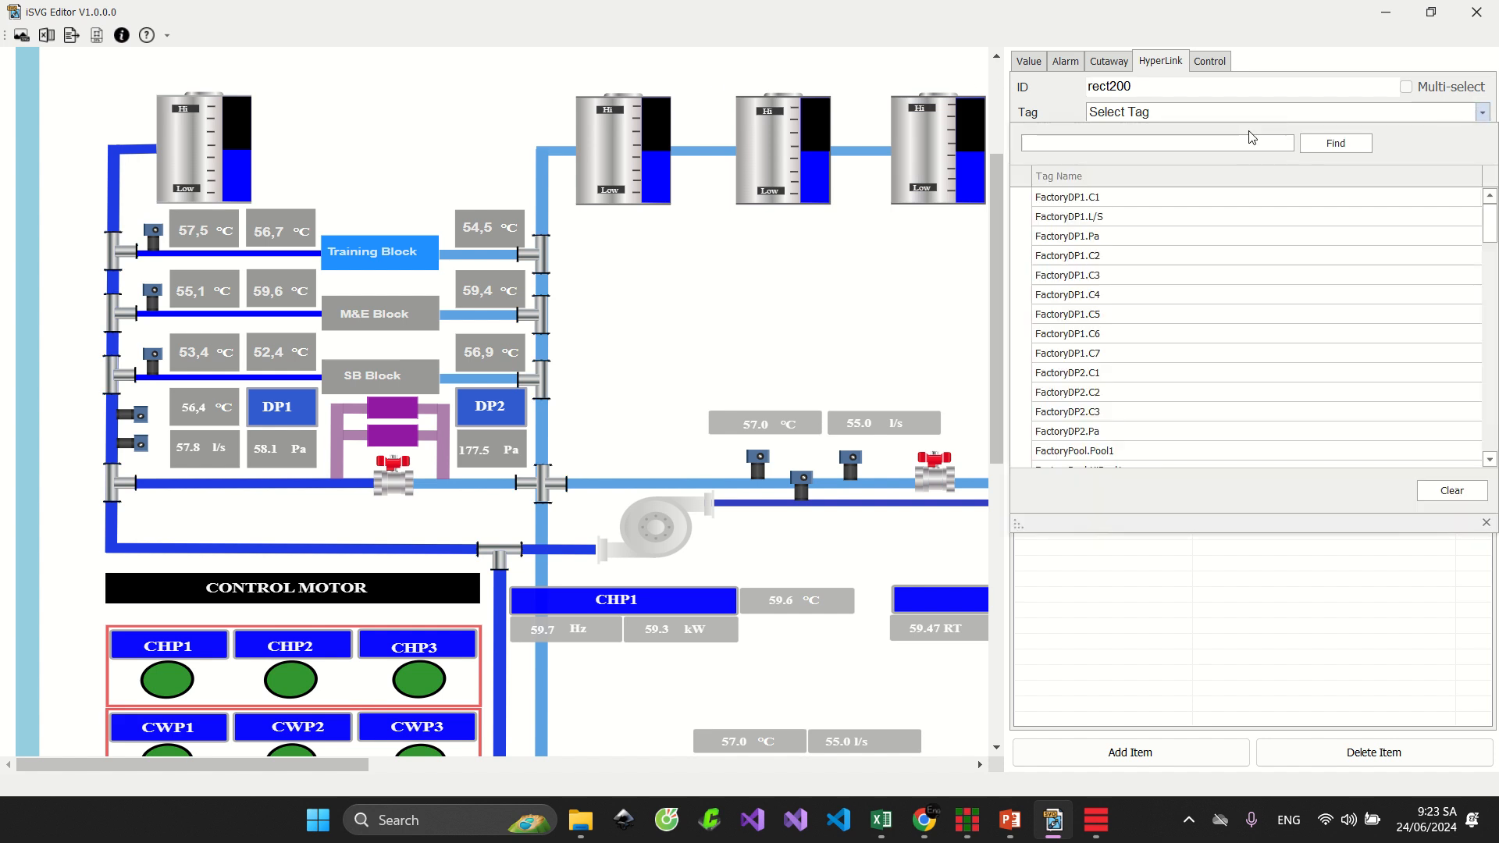
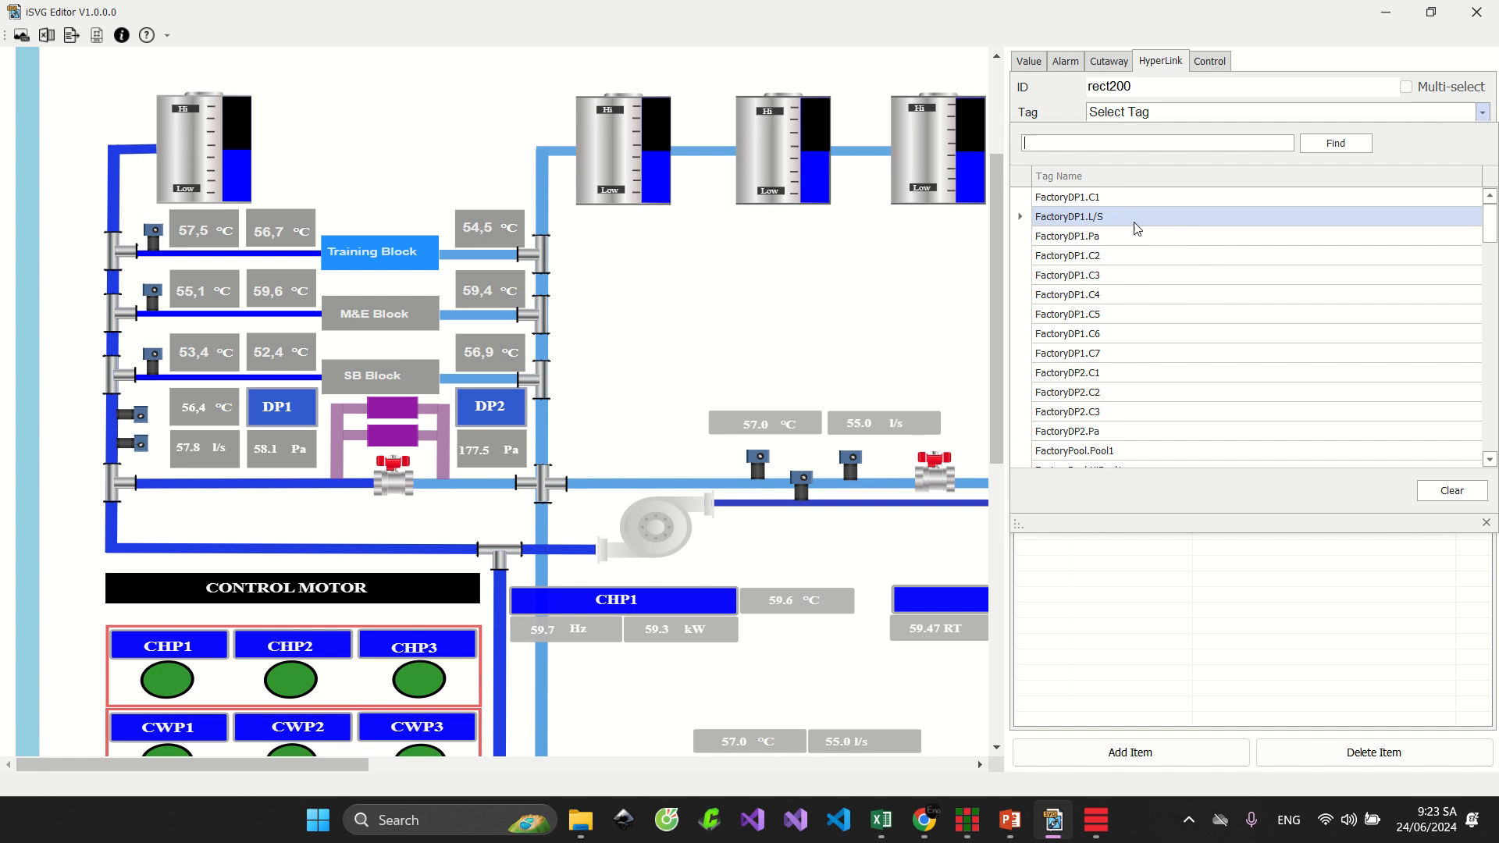
click(1126, 276)
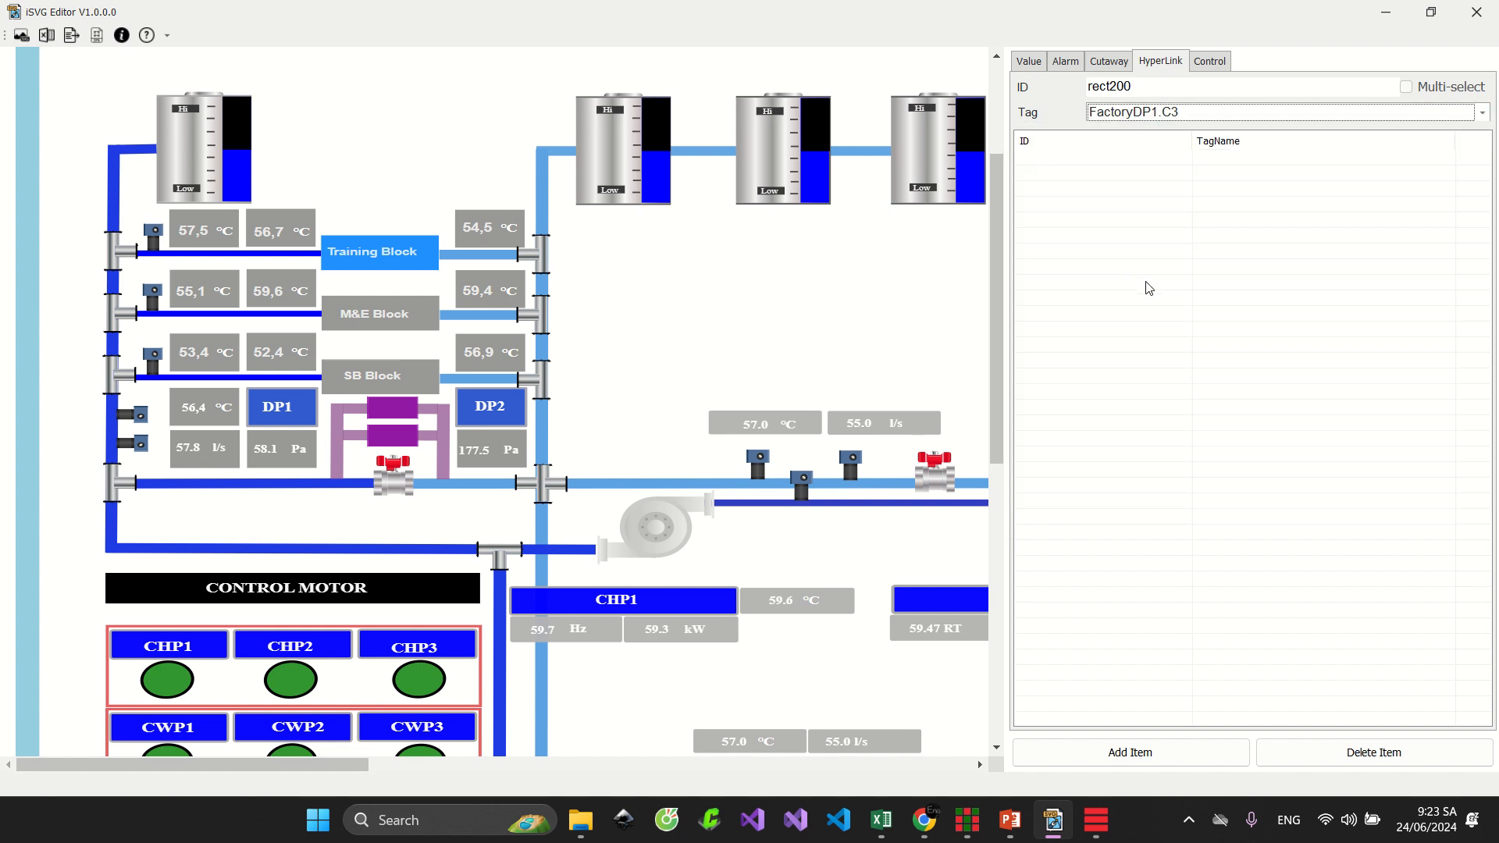
click(1108, 752)
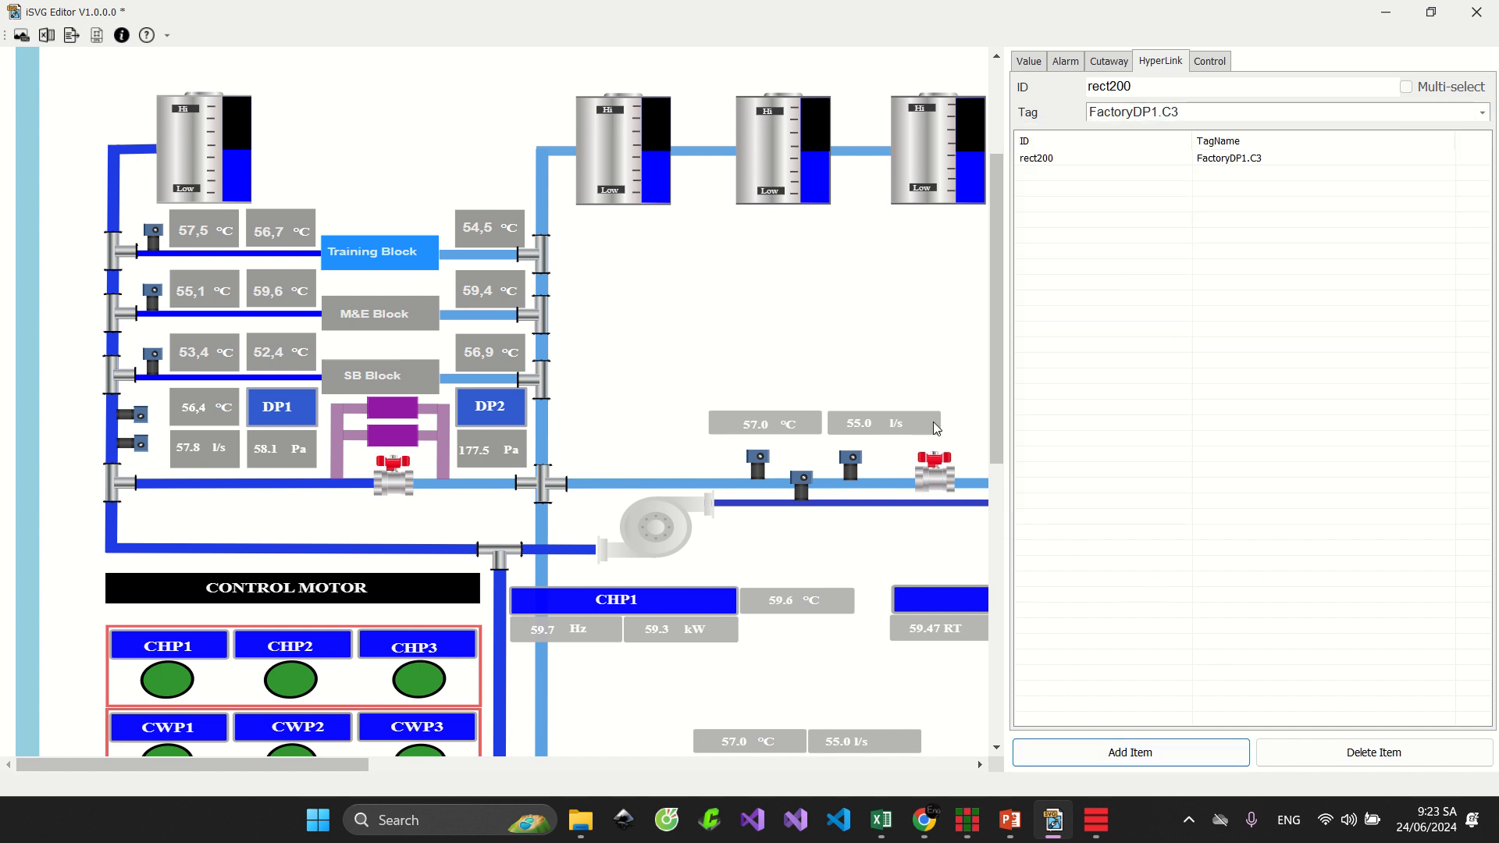
Save the hyperlink setup in iSVG Editor, check it in the NewSVG component in FastWeb Designer and accept the component
click(968, 819)
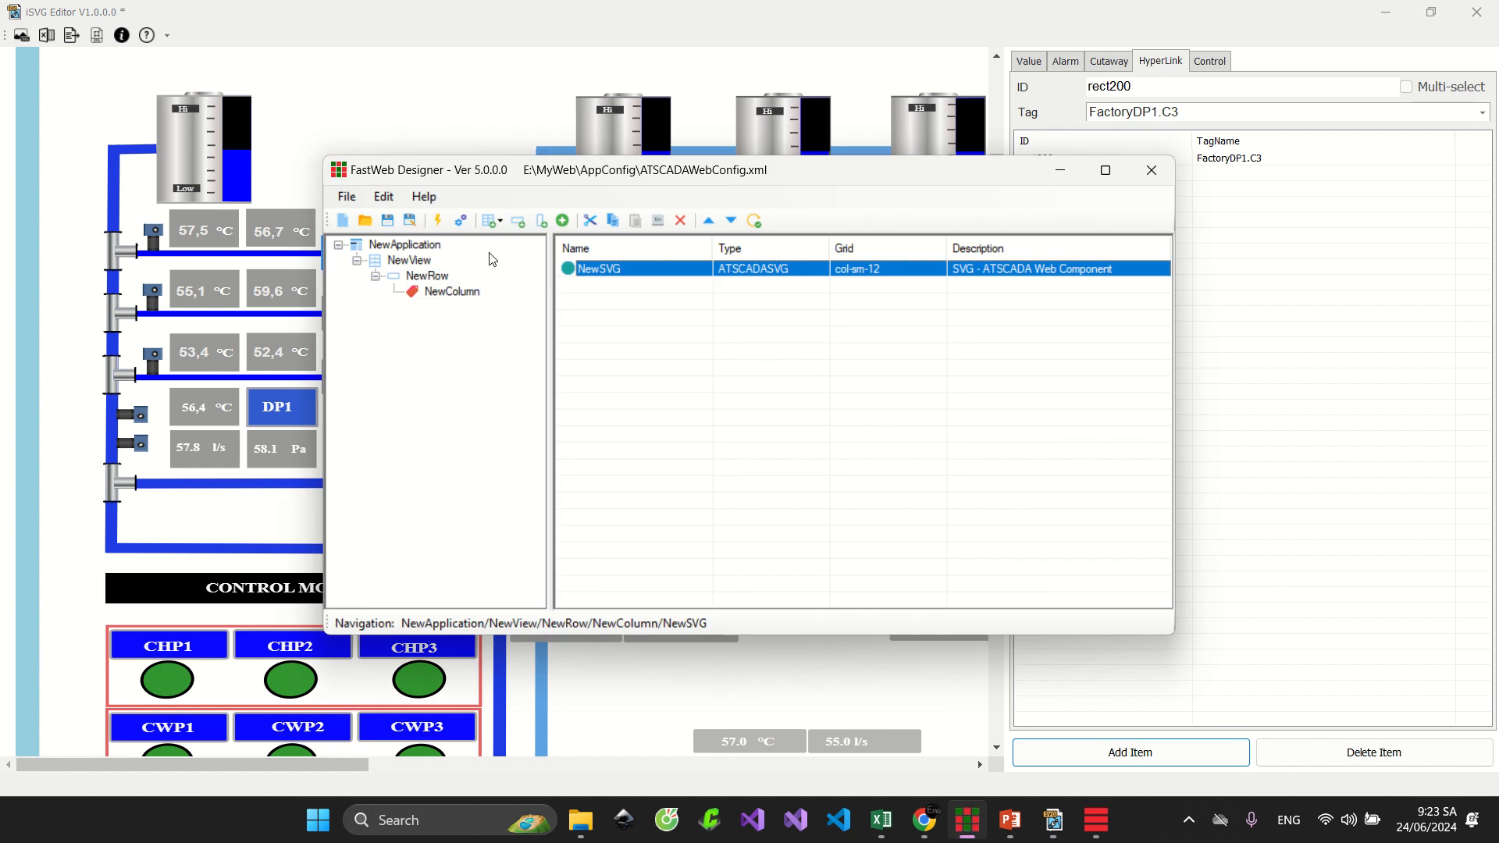
double_click(591, 268)
click(844, 7)
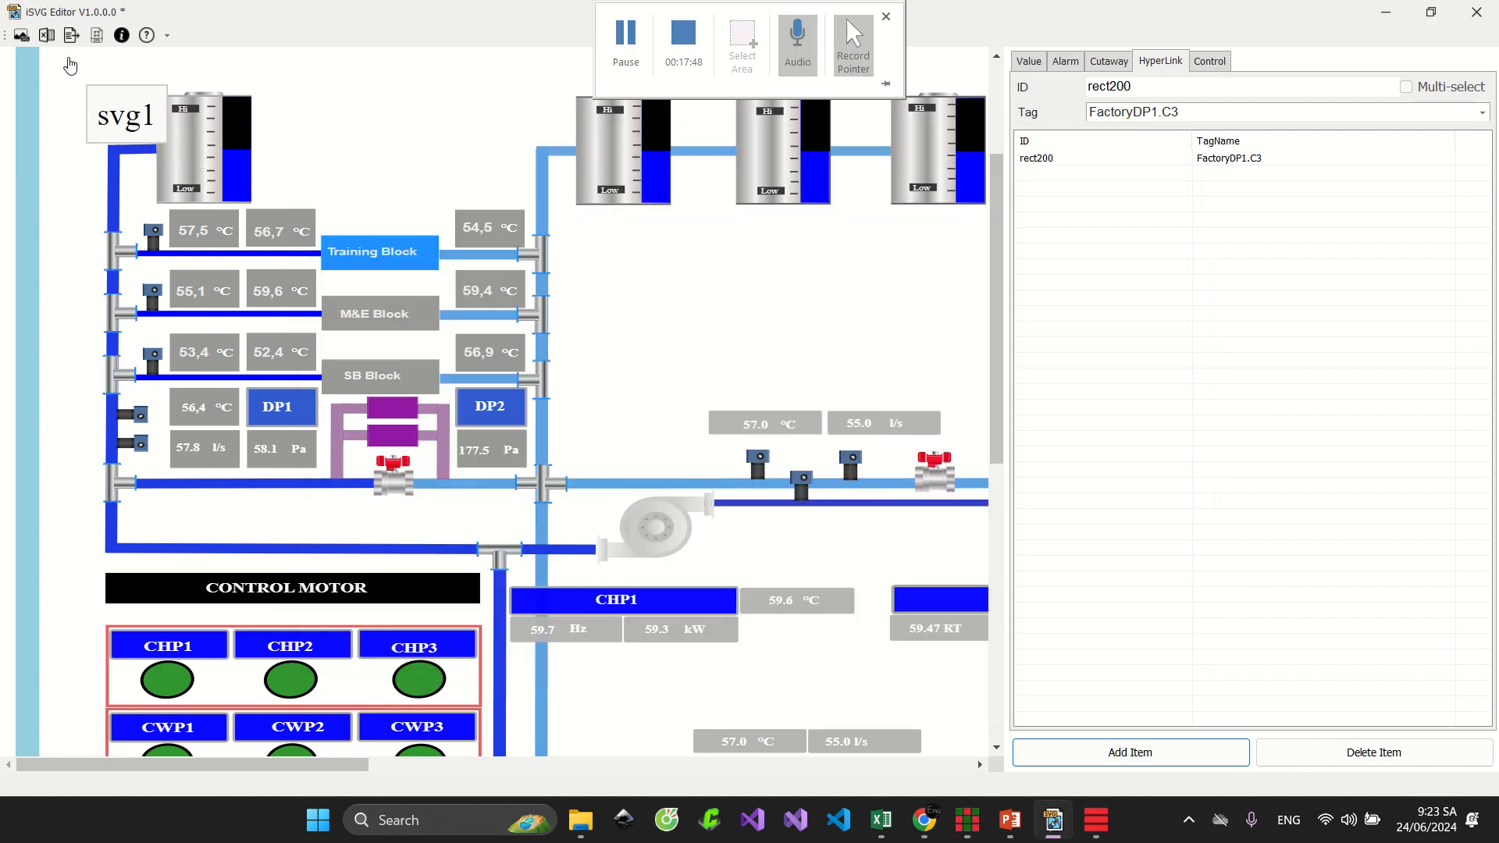
click(85, 36)
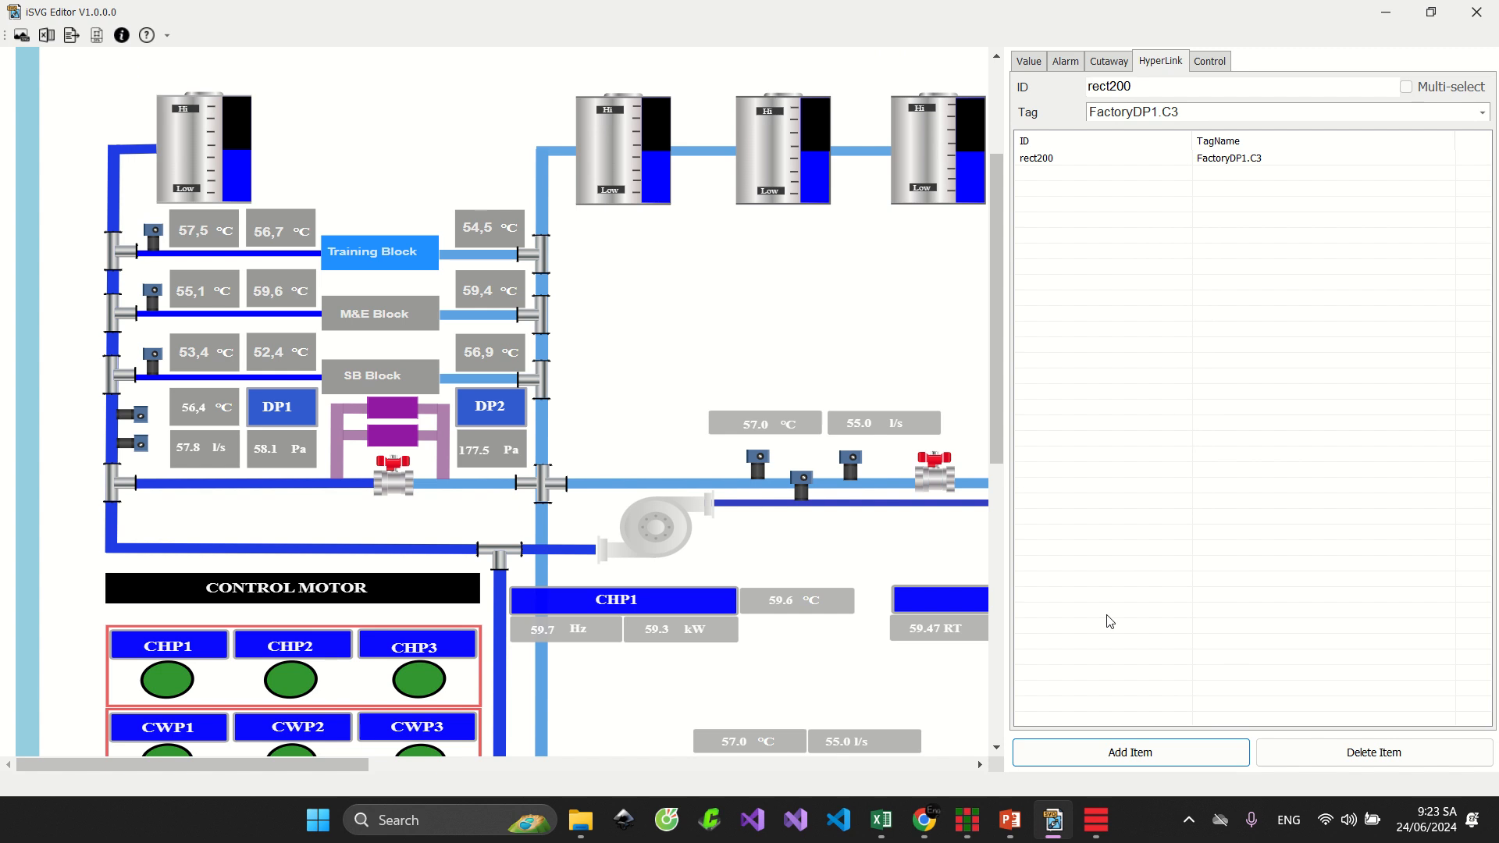
click(804, 480)
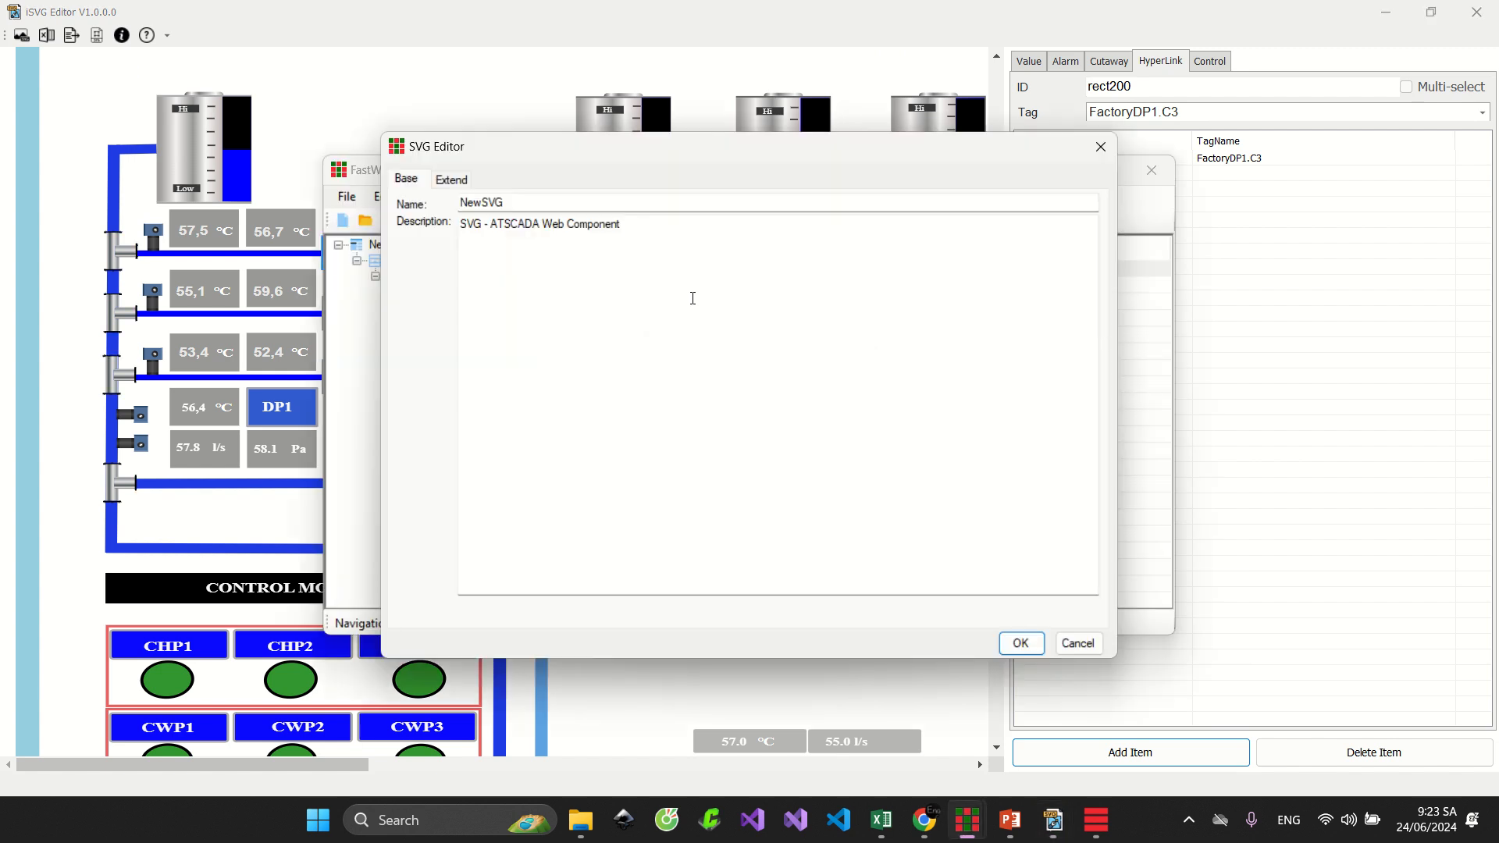
click(437, 183)
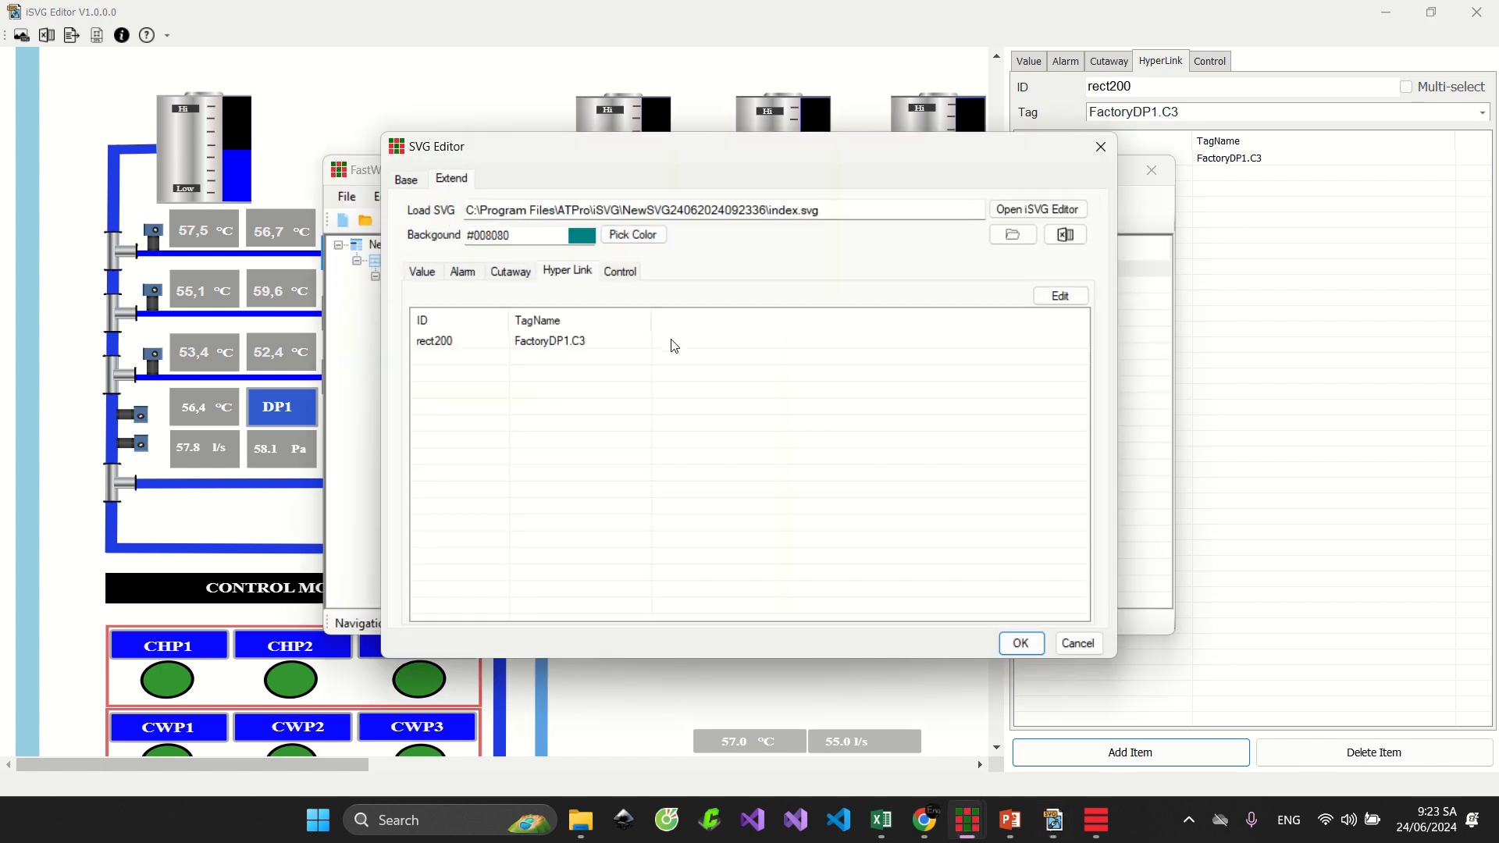
click(1022, 643)
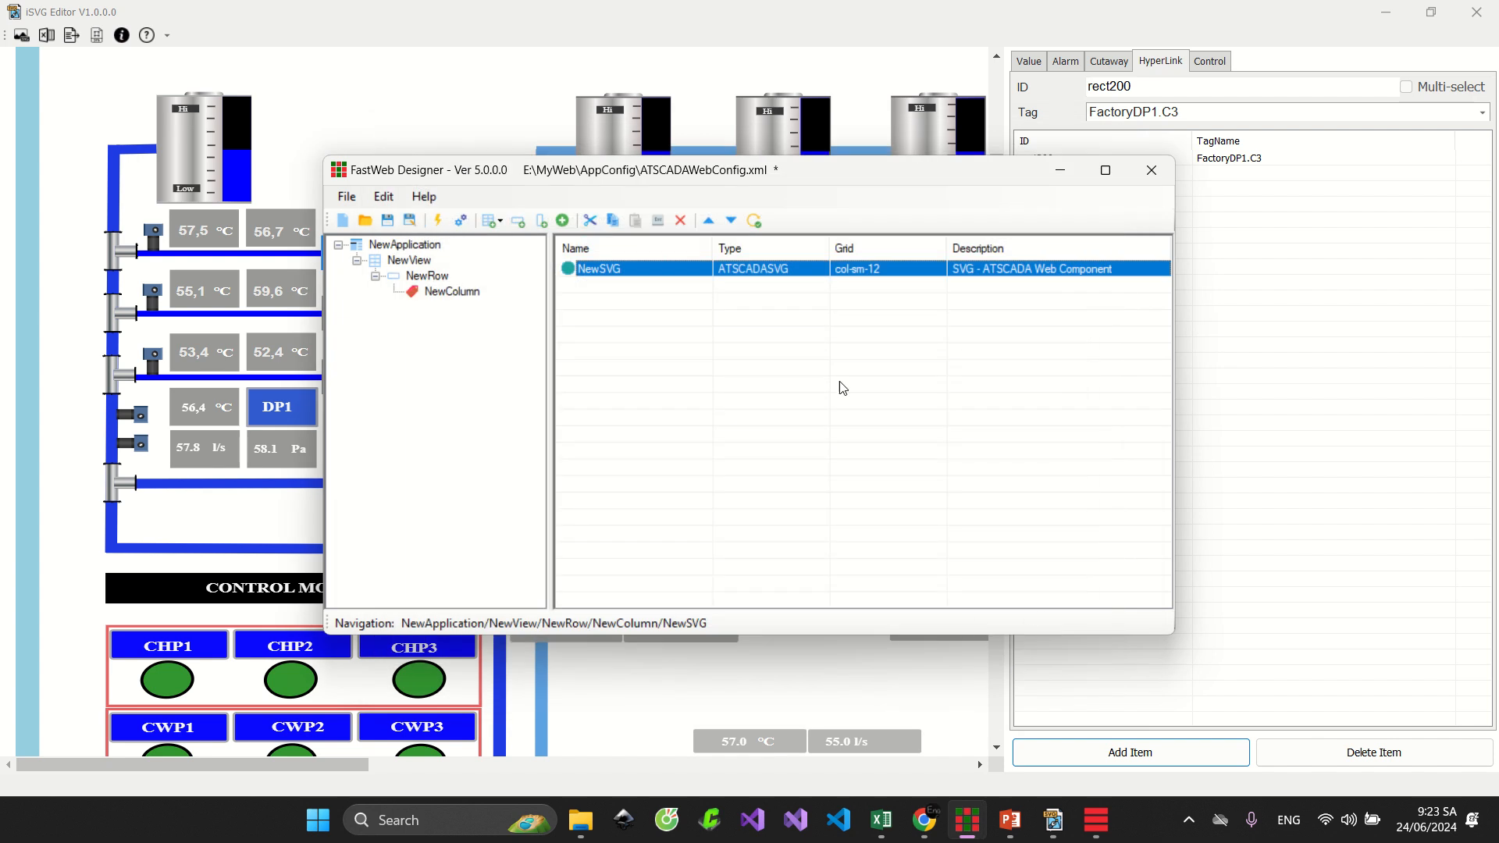
Save and register the project file in FastWeb Designer and reload the ATSCADA page in the browser
click(462, 220)
click(751, 477)
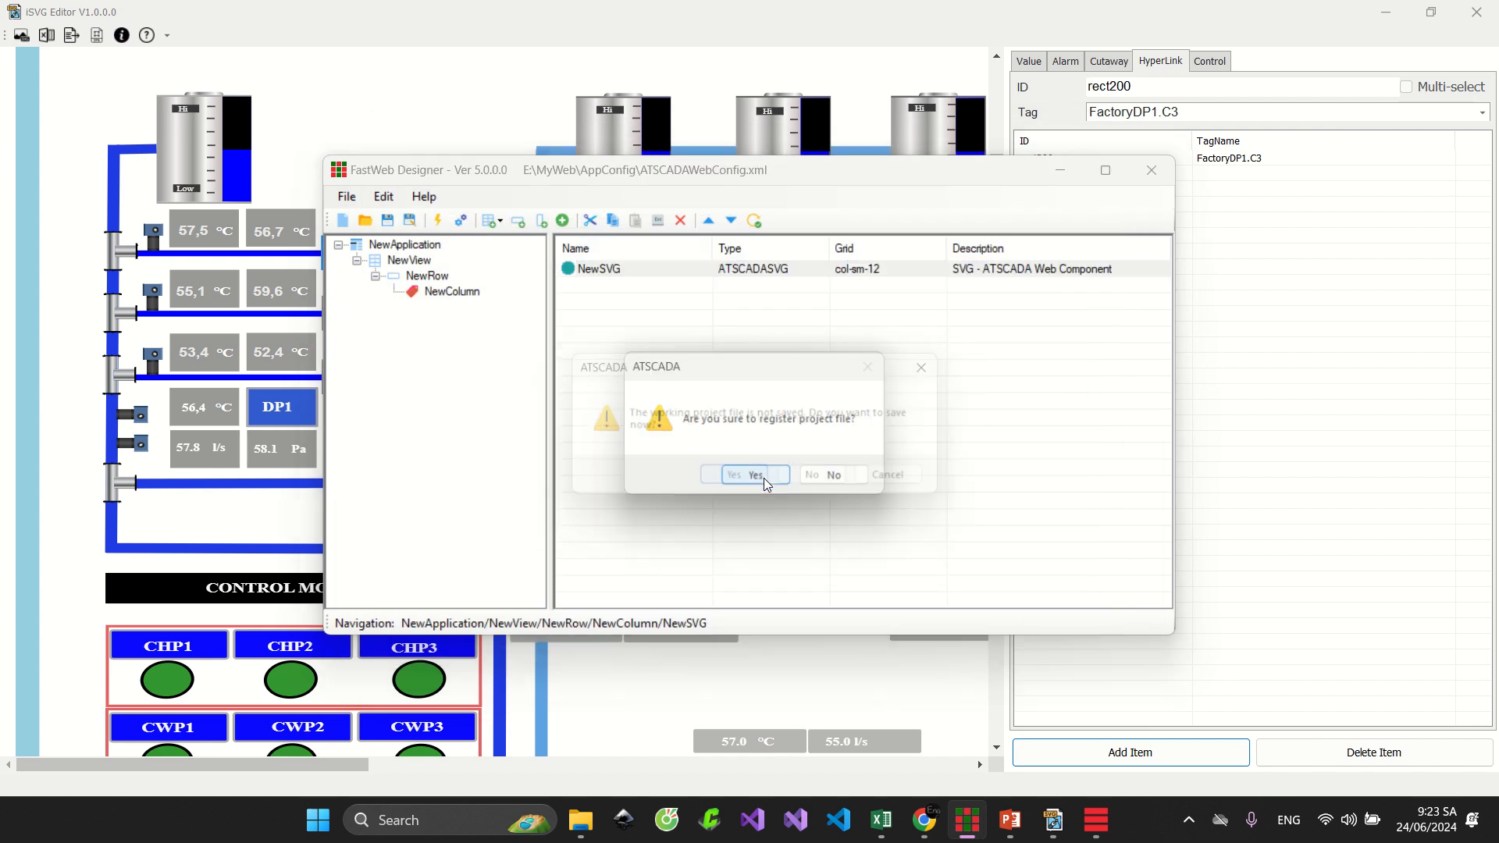
click(763, 478)
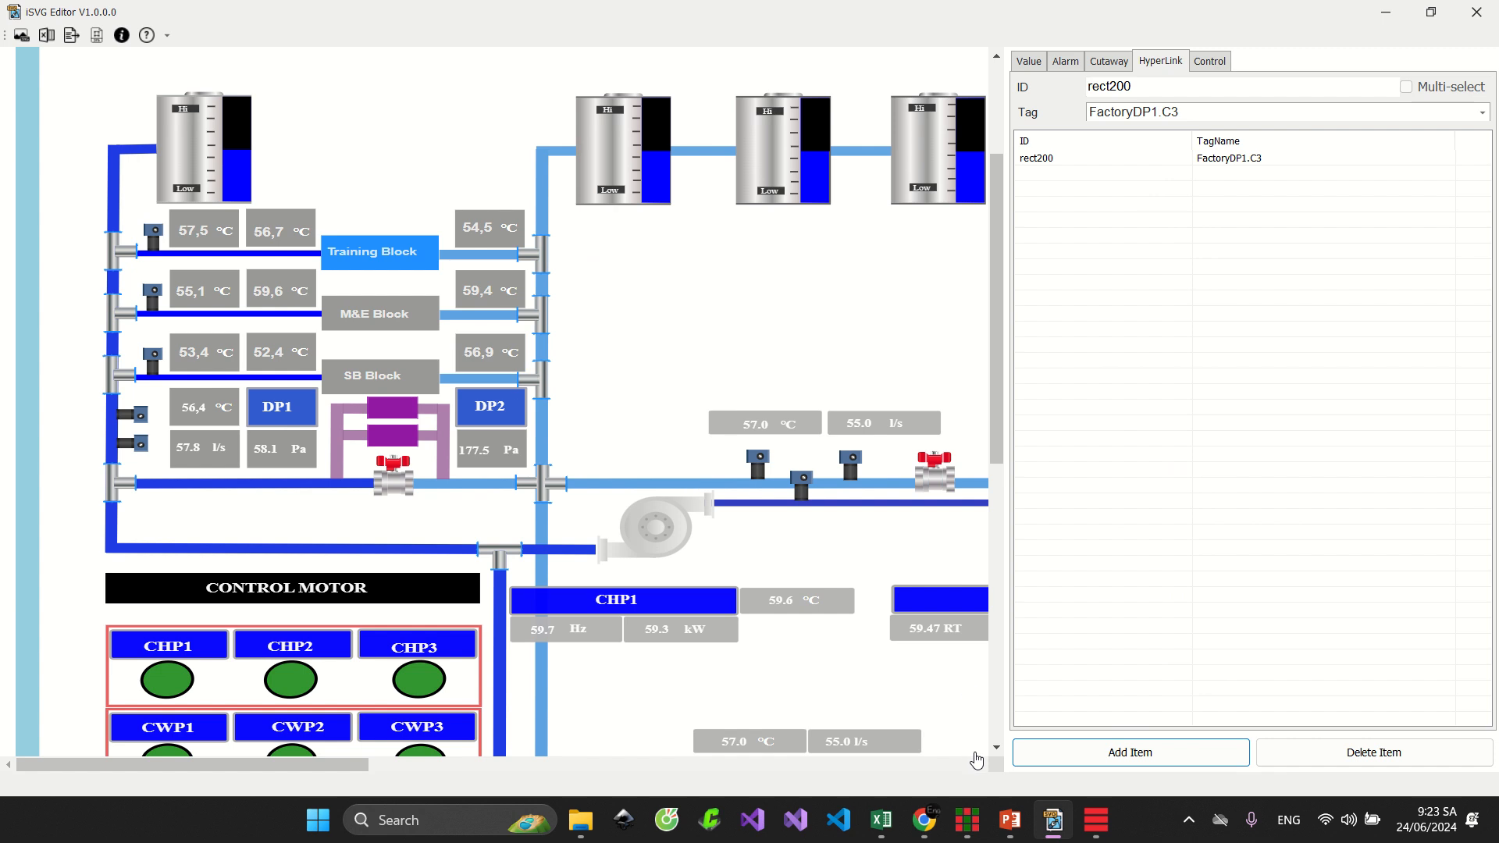
click(926, 820)
click(100, 63)
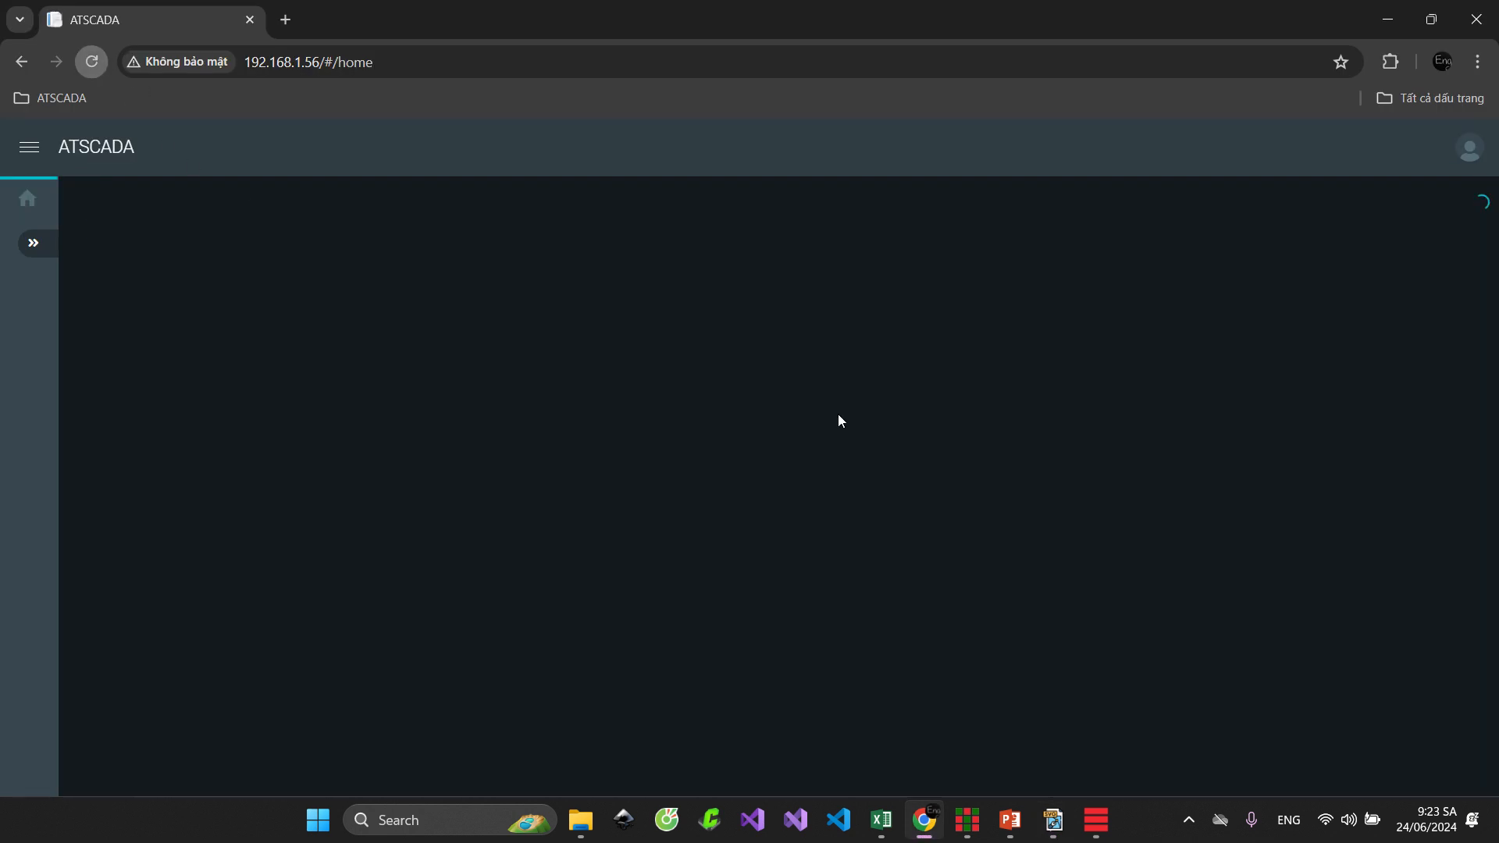
Open github.com in a new browser tab, copy its full address and close that tab
click(1096, 820)
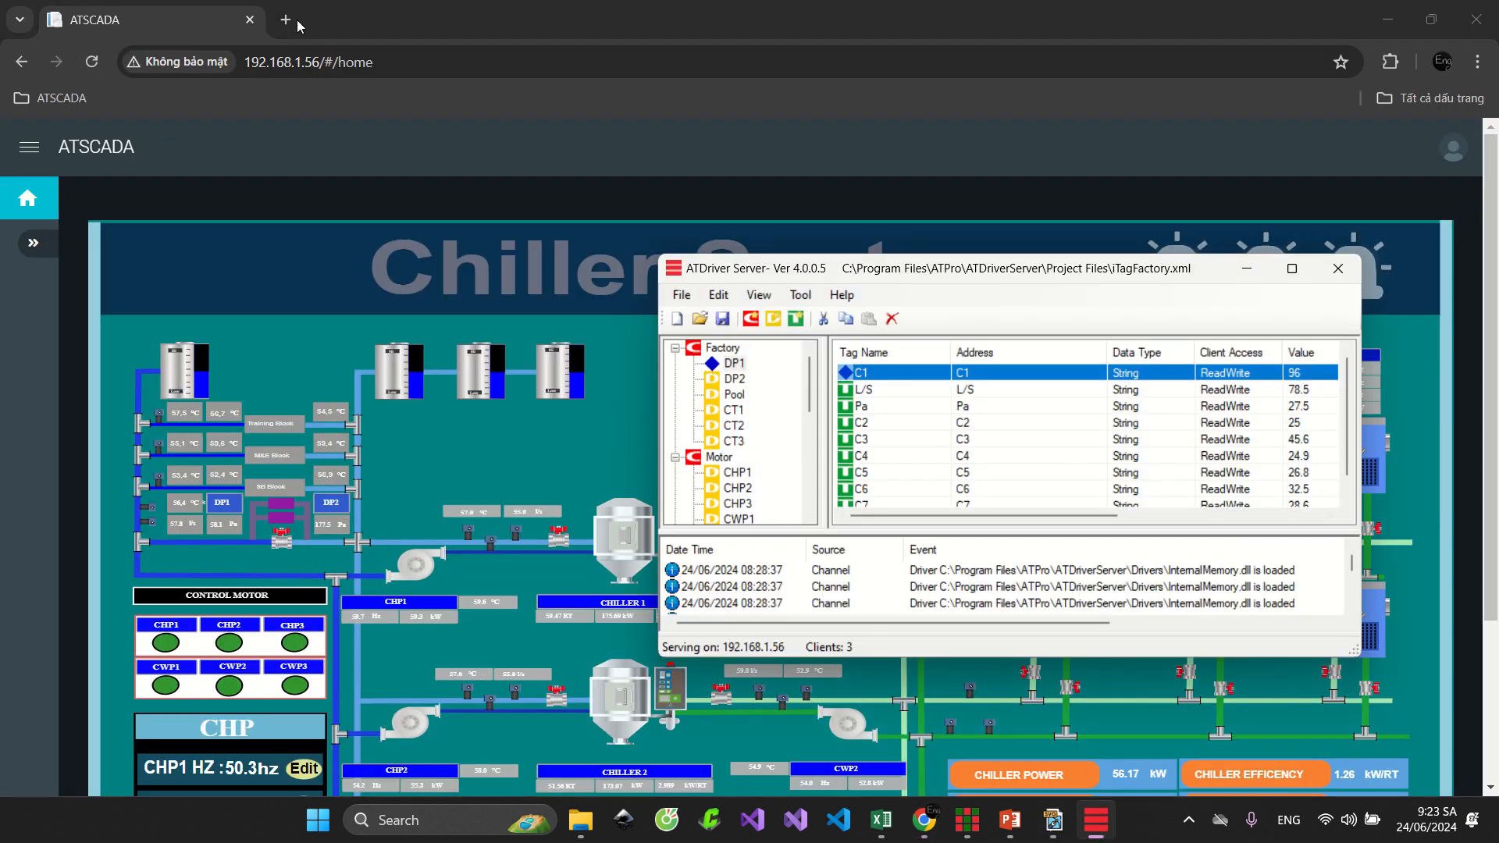
click(299, 24)
text(github.com)
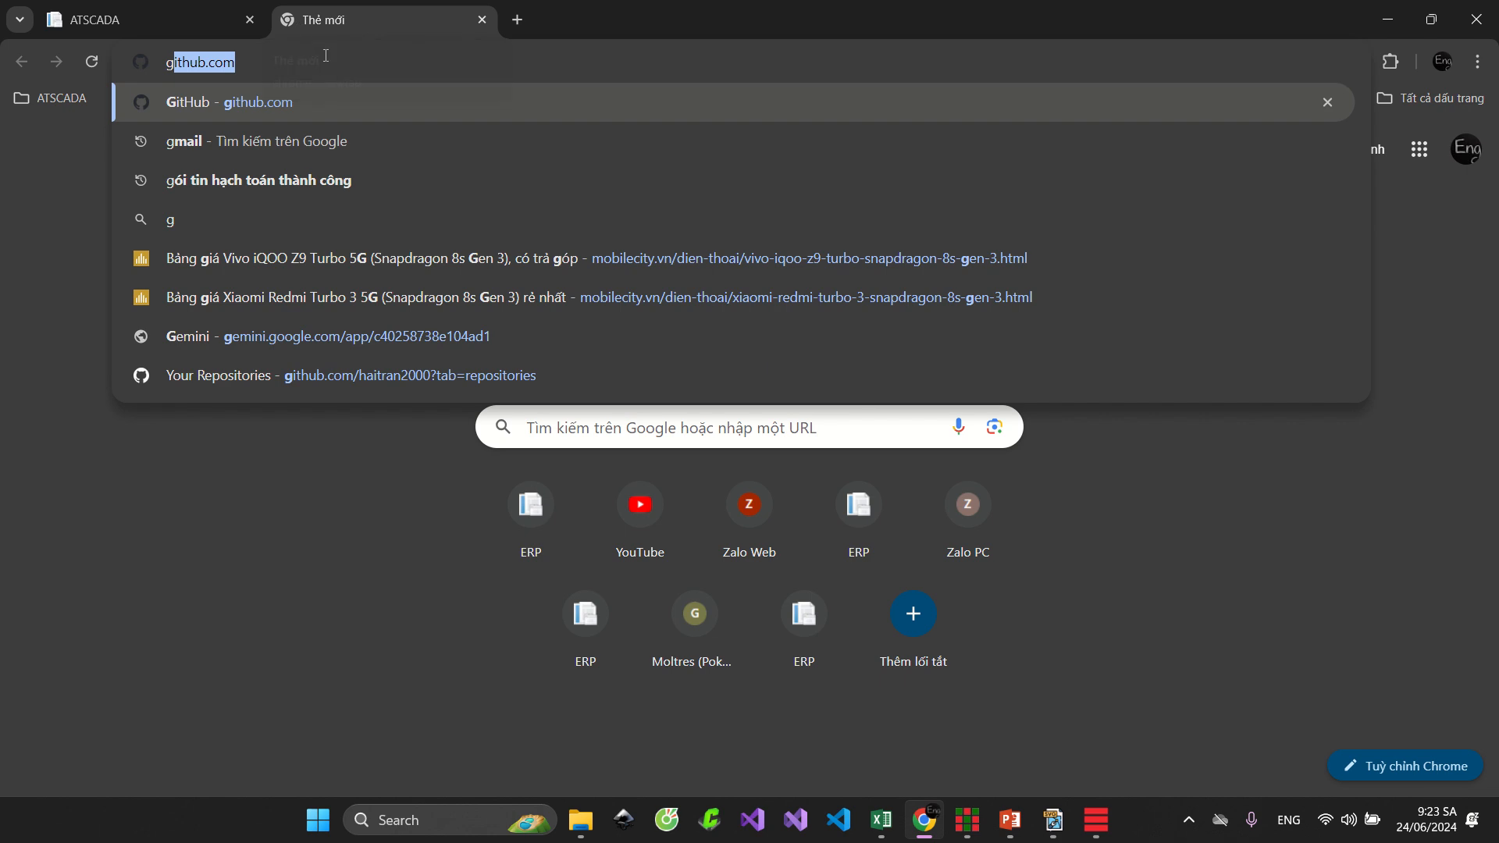
click(326, 102)
click(297, 54)
key(ctrl+c)
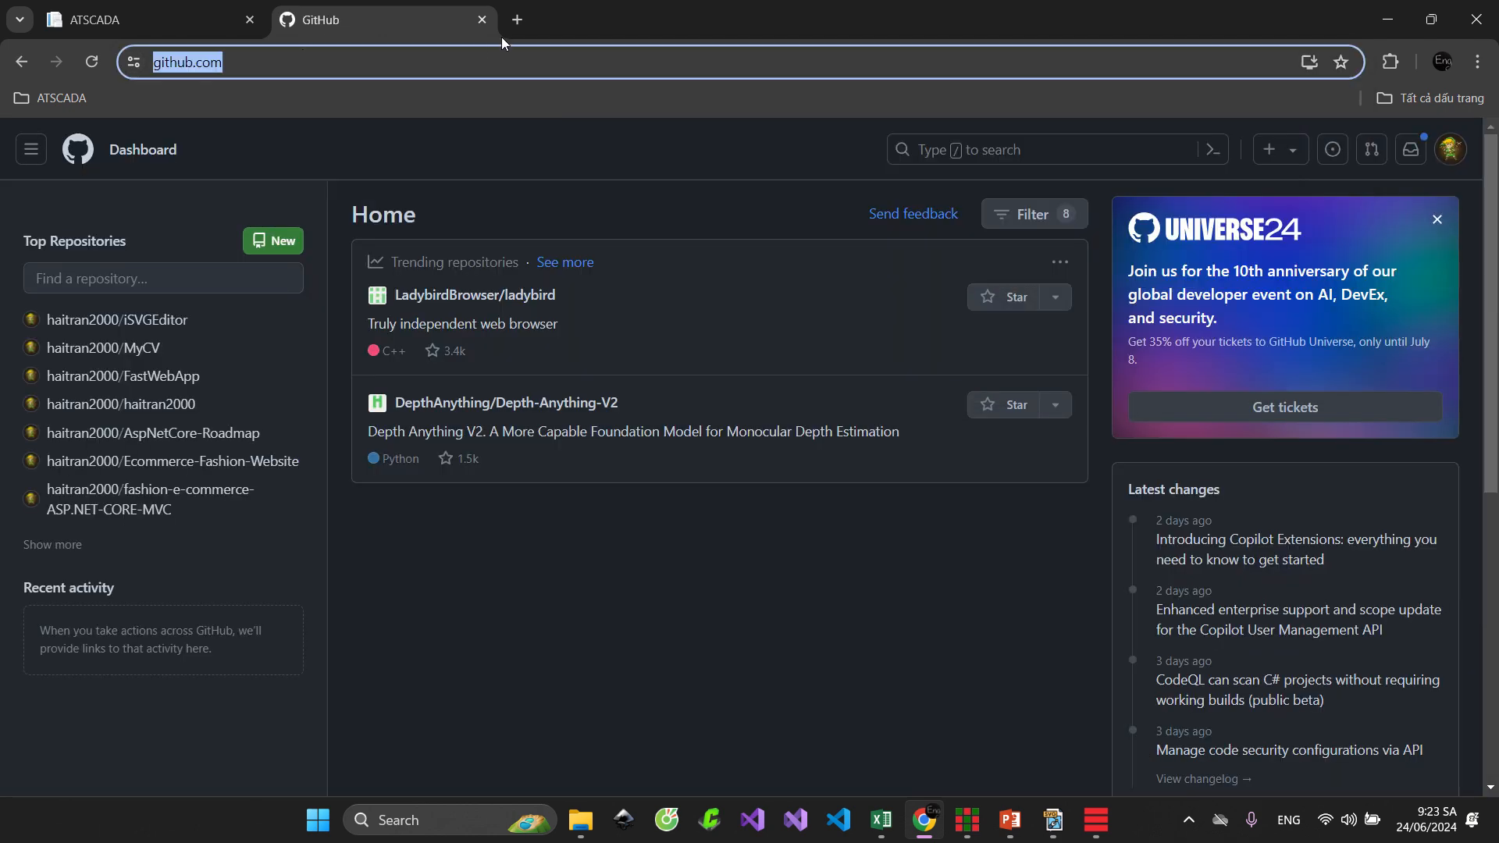
click(484, 19)
click(941, 389)
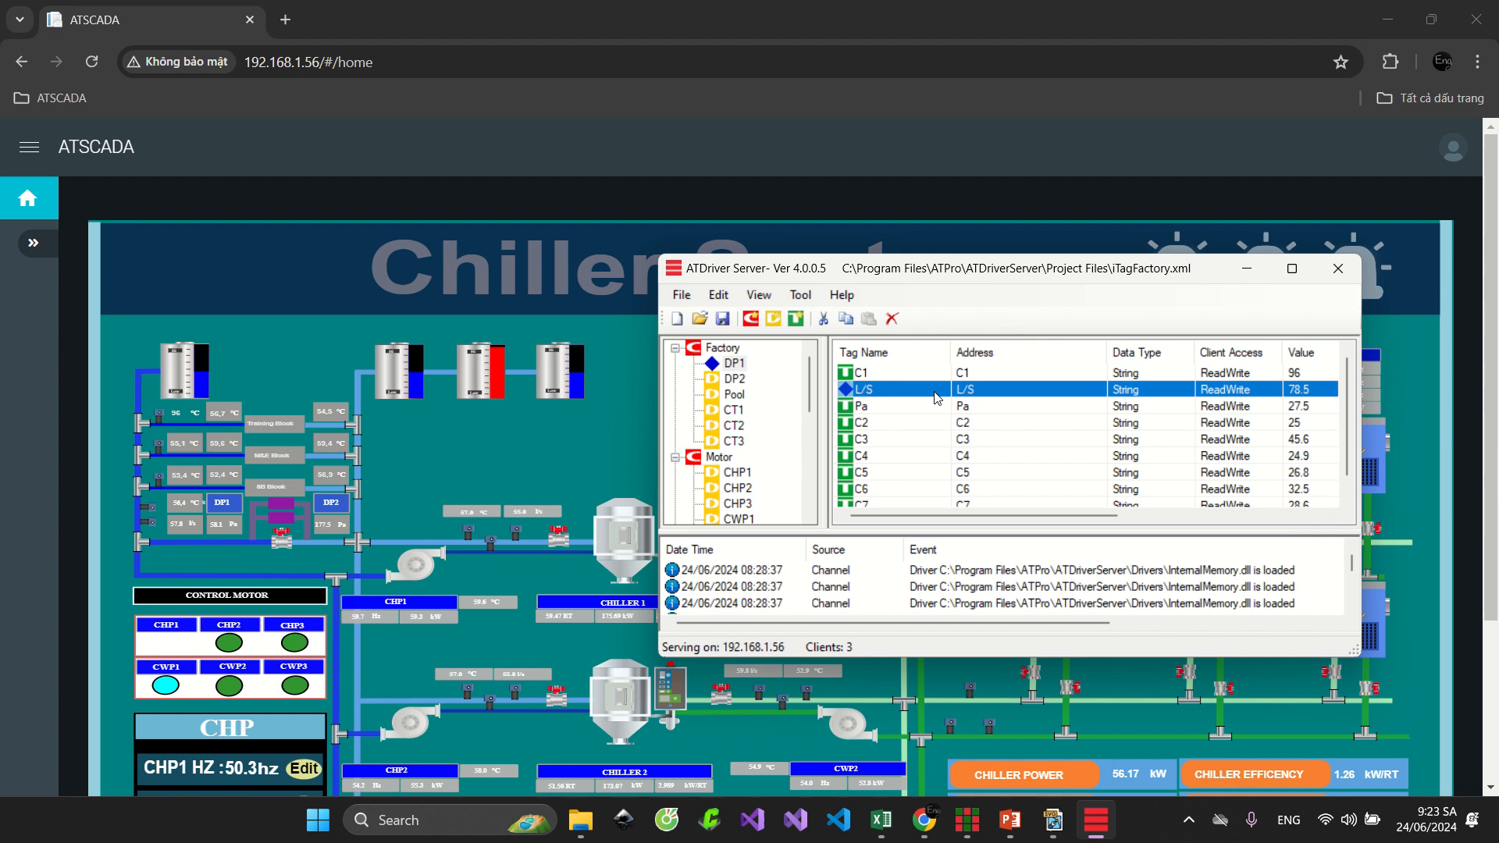
click(926, 434)
right_click(926, 435)
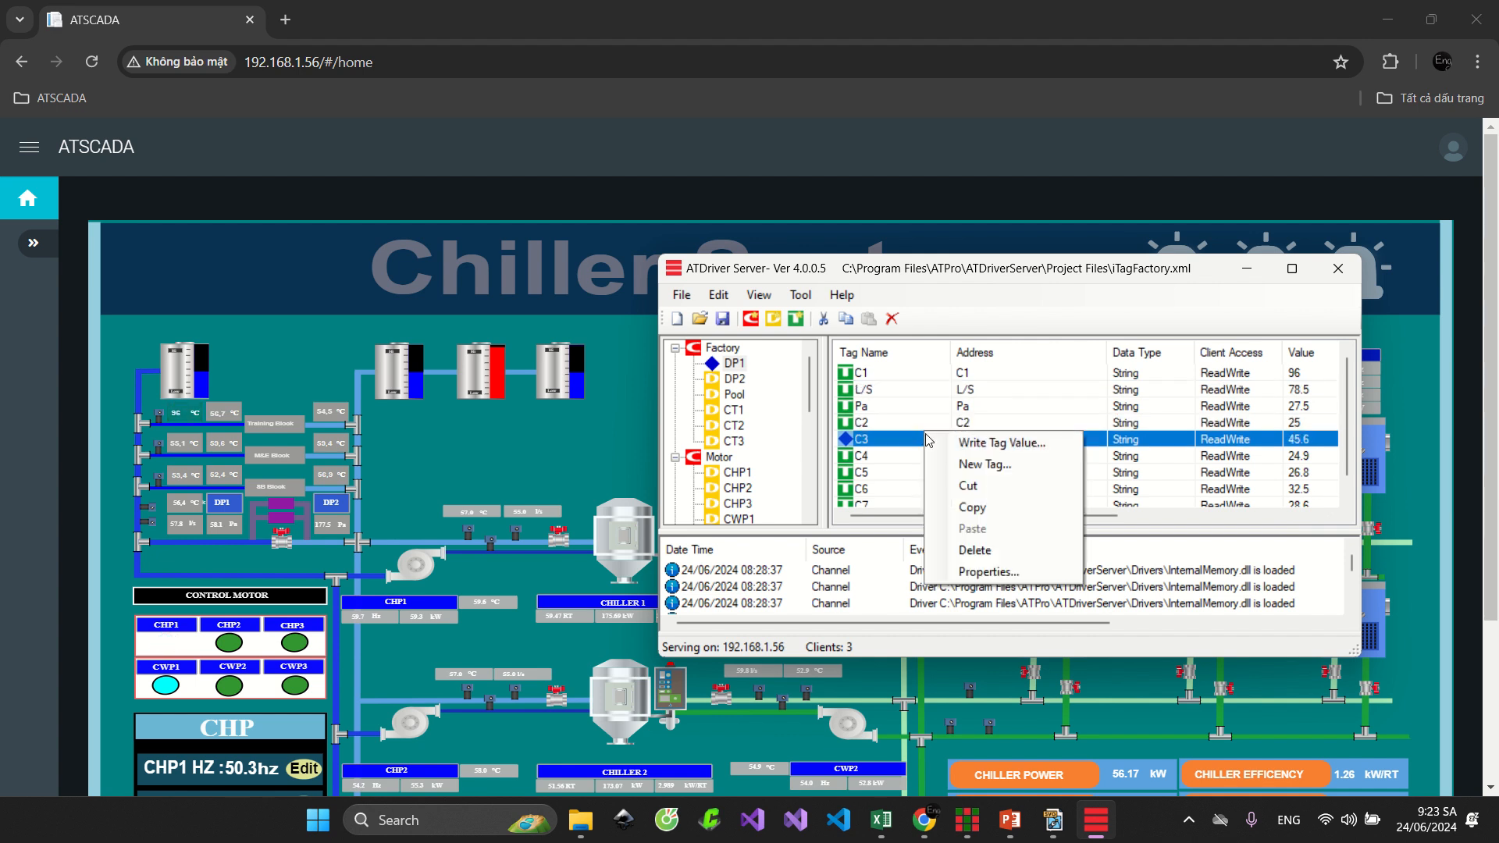
click(938, 443)
key(ctrl+v)
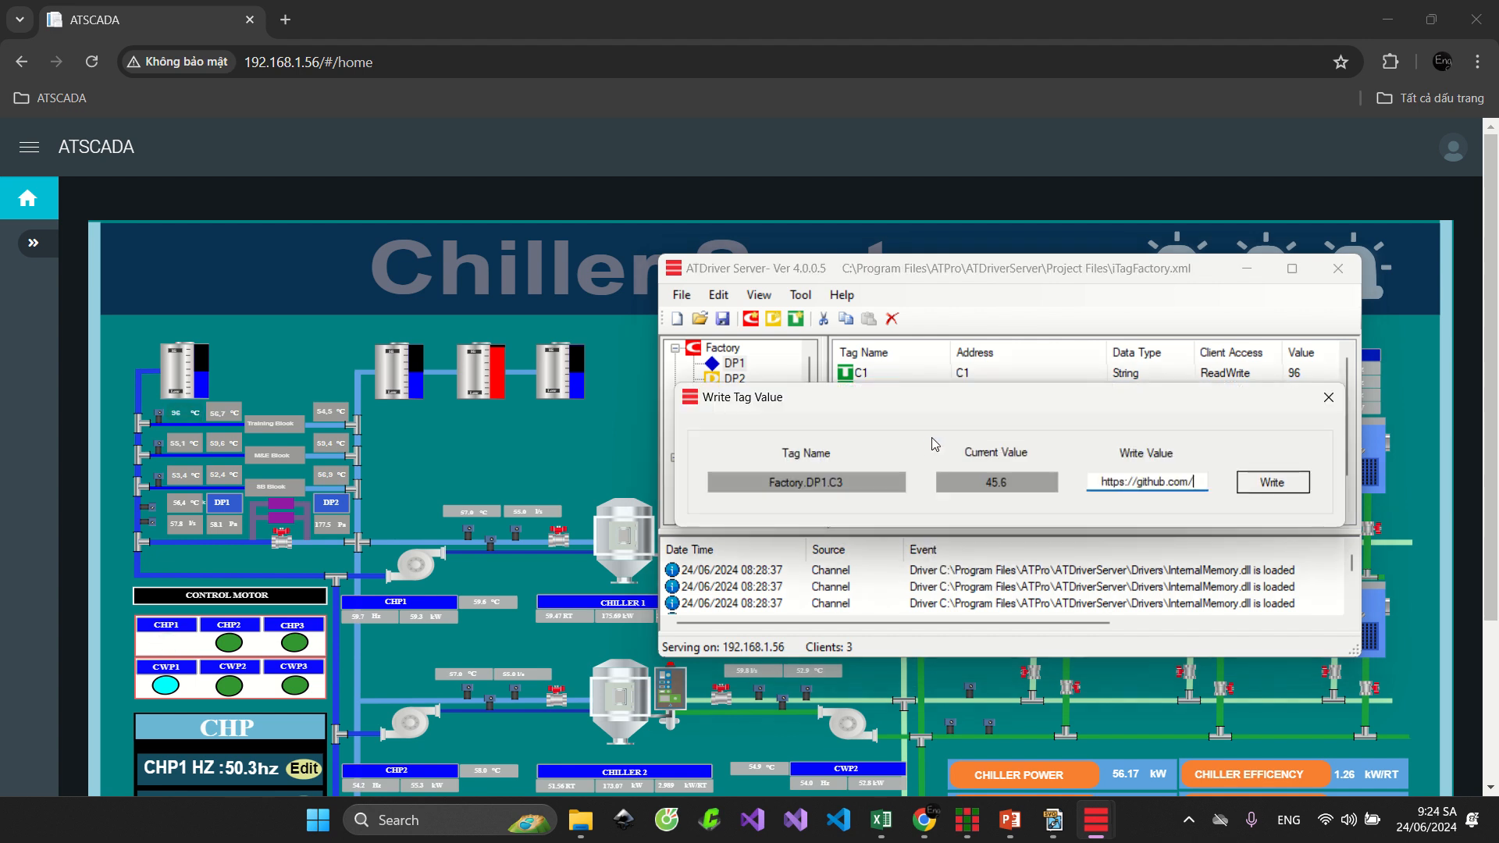
click(1260, 484)
Return to the ATSCADA page, follow the Training Block hyperlink and look over the page it opens
click(611, 110)
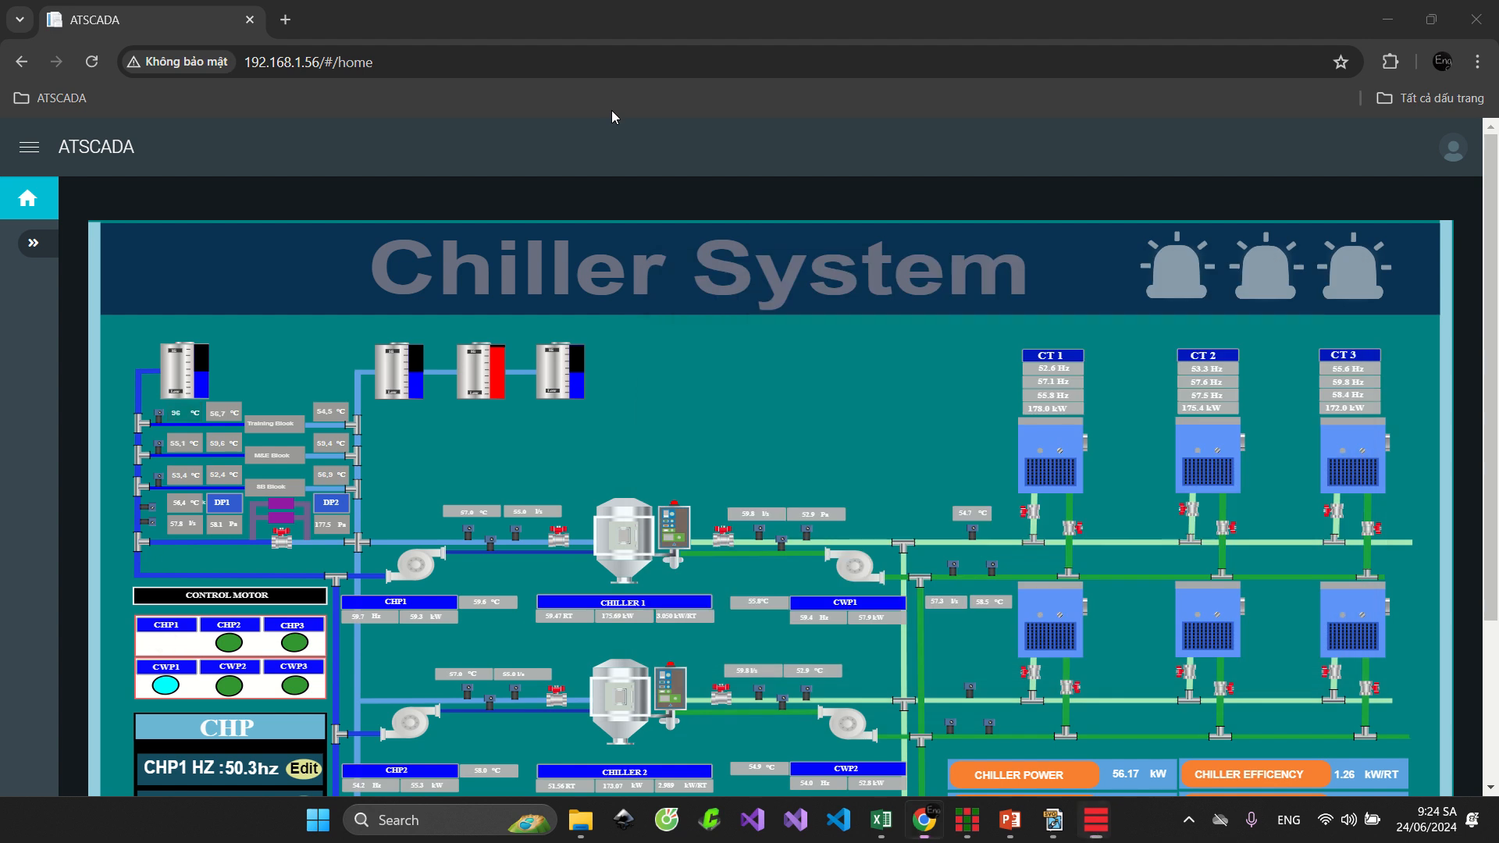
scroll(471, 420, down, 3)
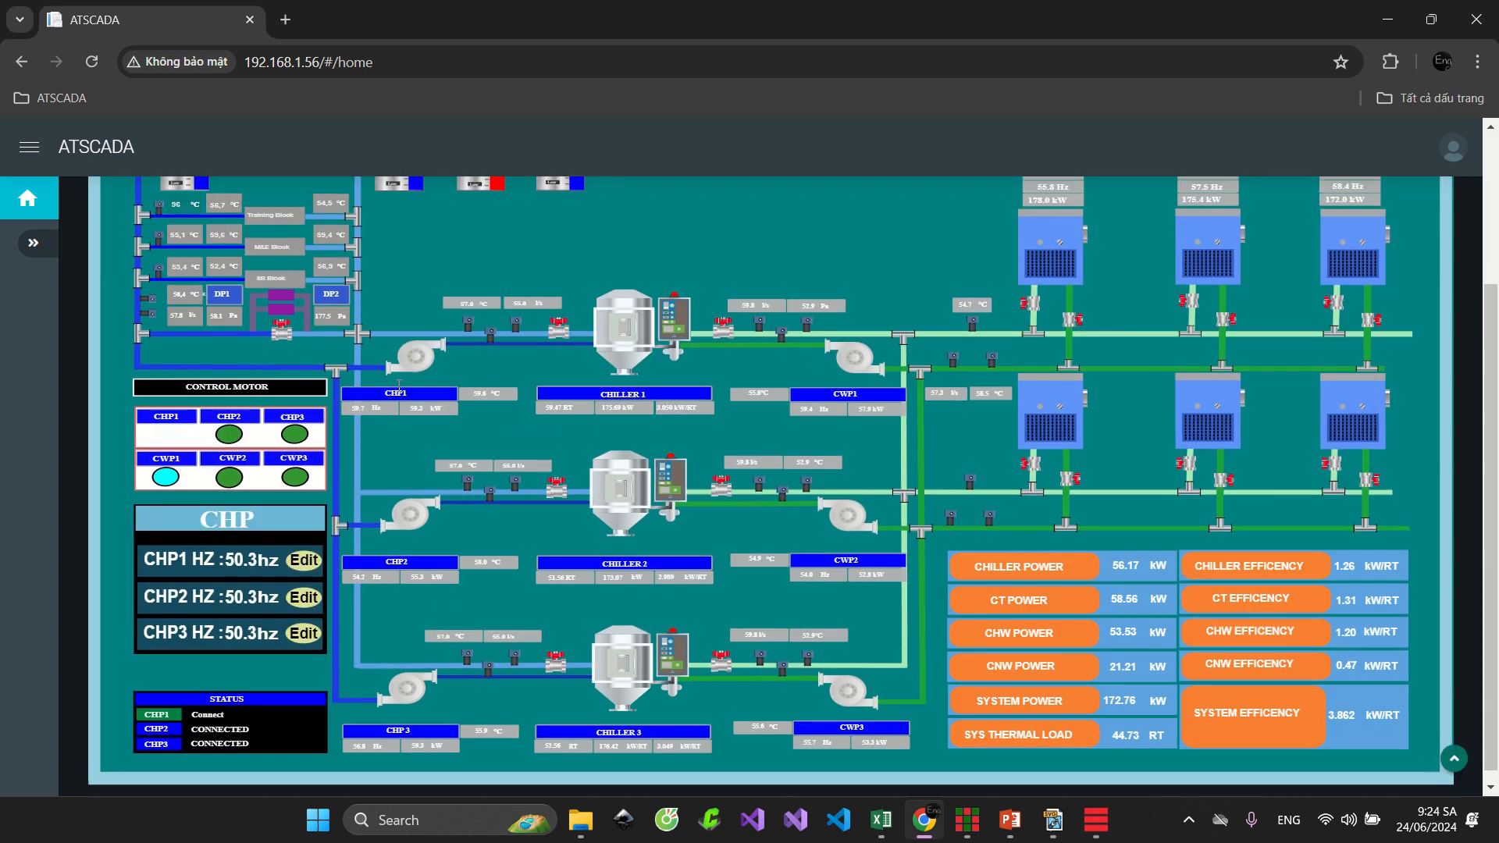
scroll(321, 396, up, 3)
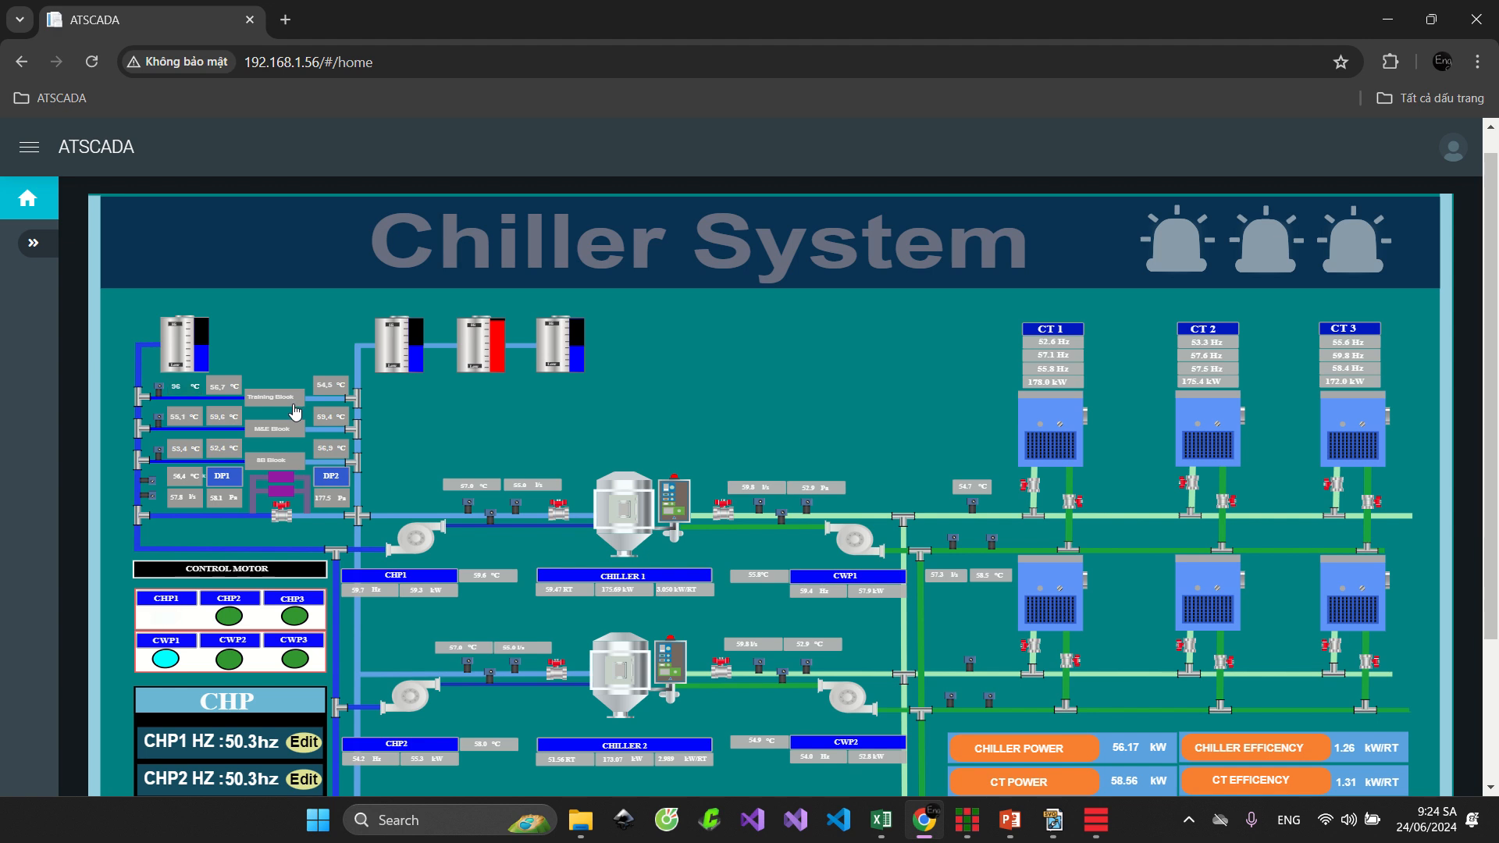
click(296, 412)
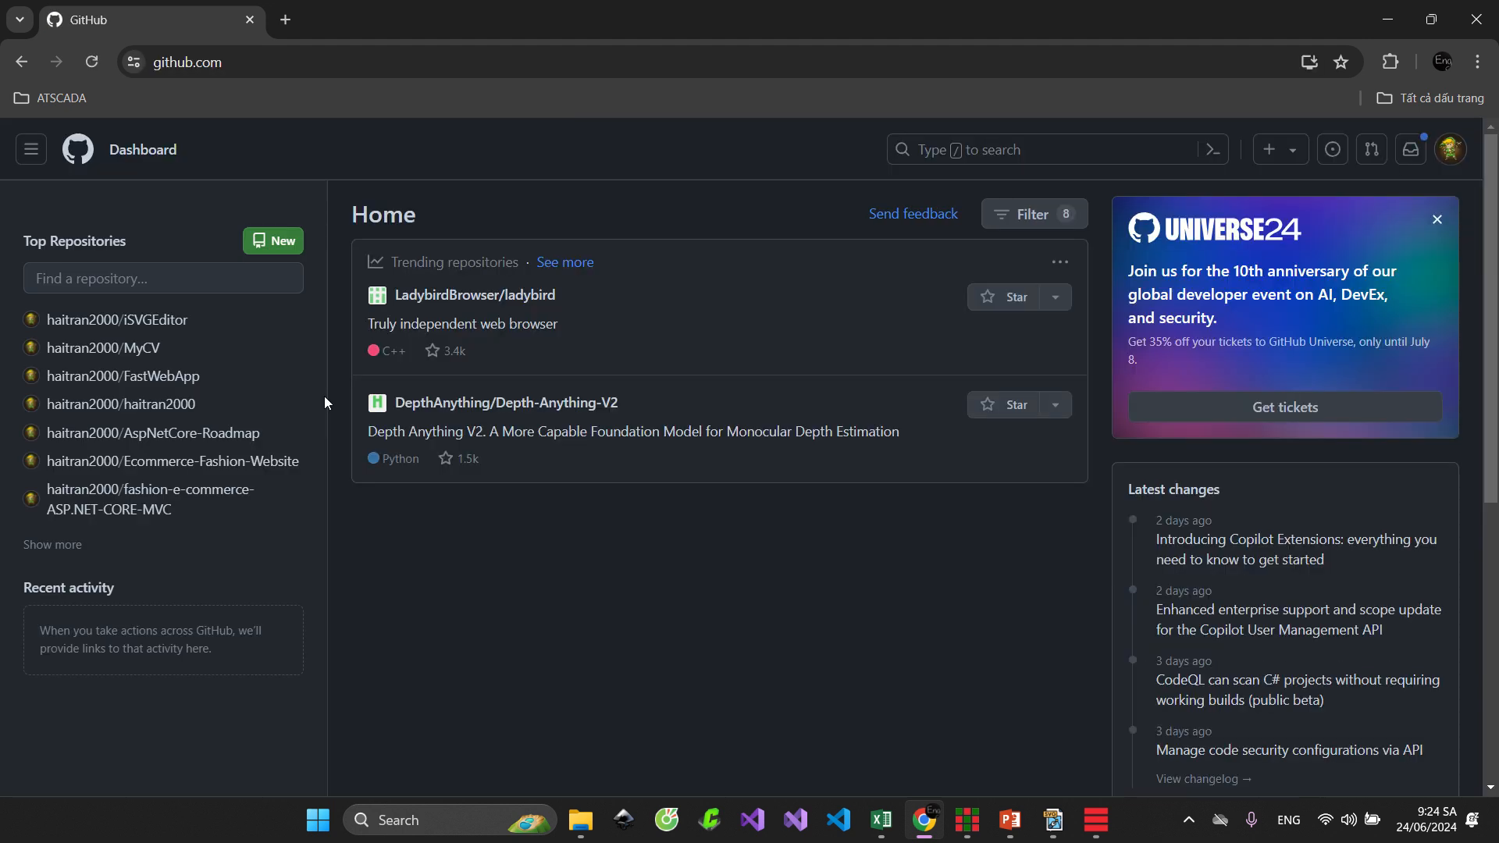
scroll(274, 367, down, 4)
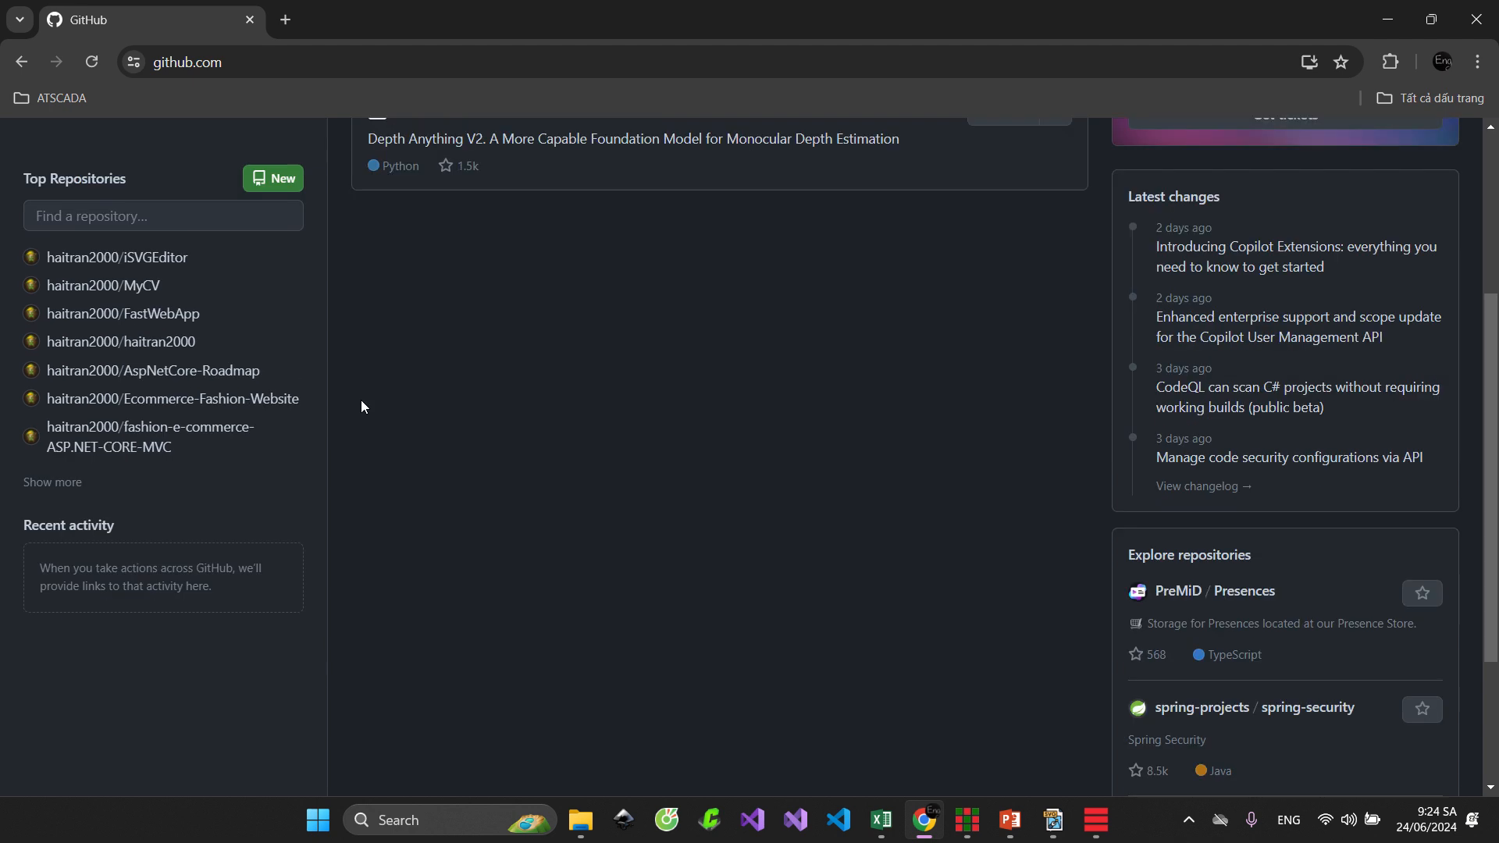
scroll(455, 375, up, 4)
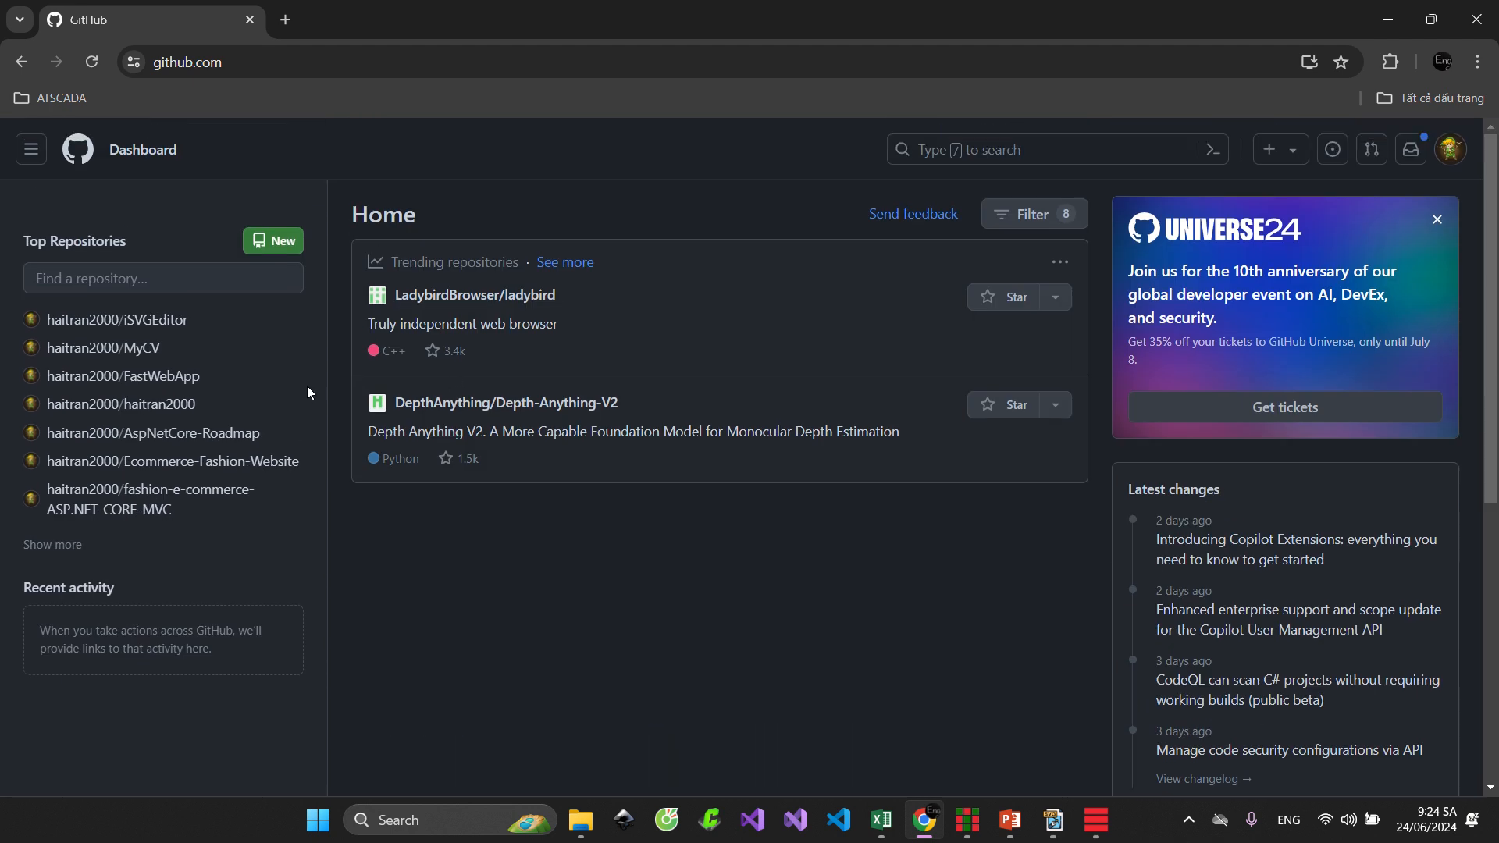
mouse_move(556, 303)
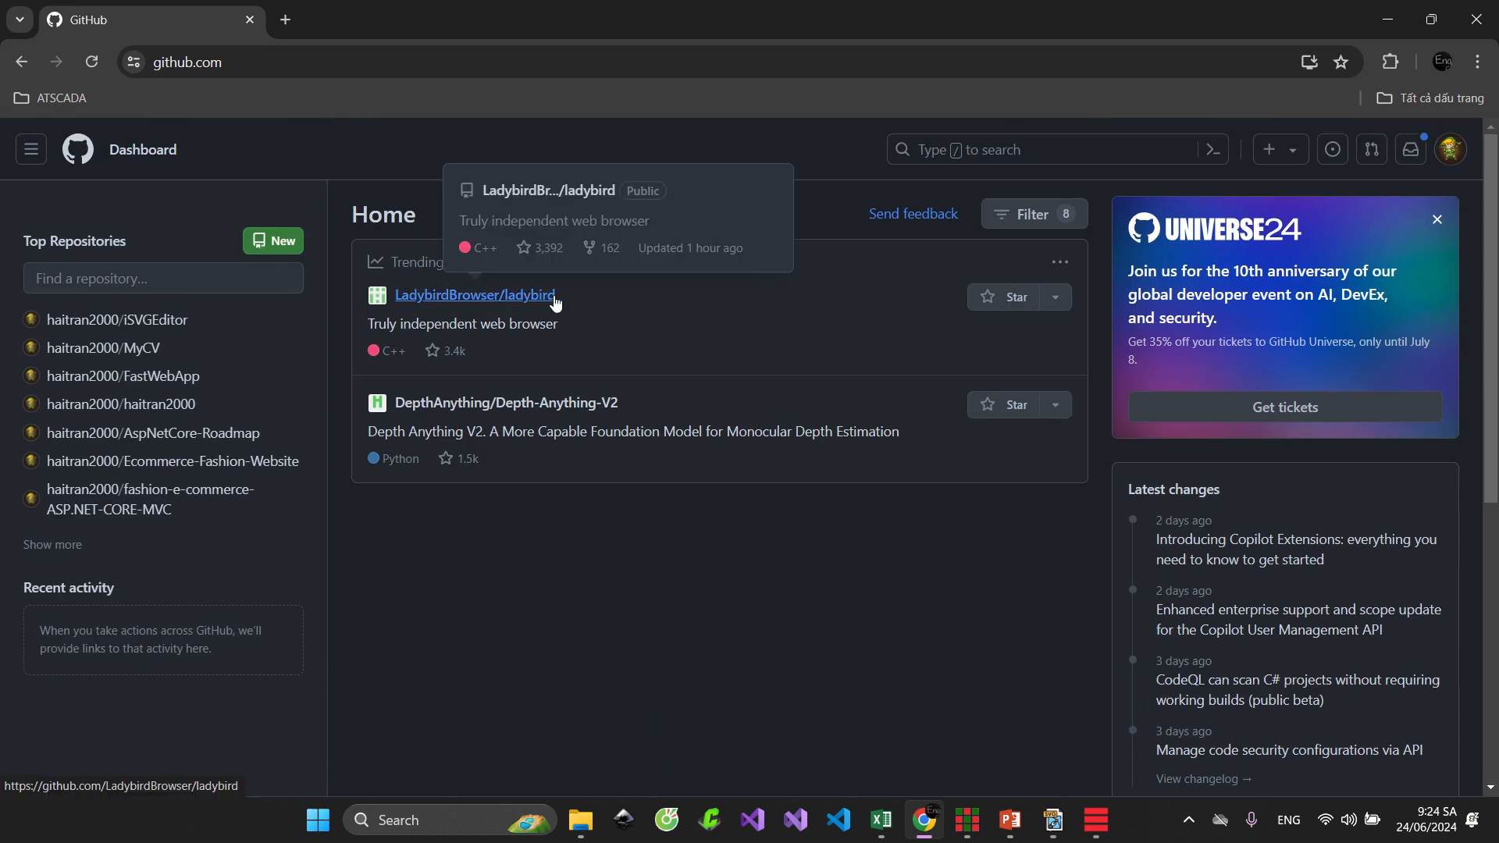
Go back from the GitHub page to the ATSCADA page with the Chiller System drawing
key(alt+Left)
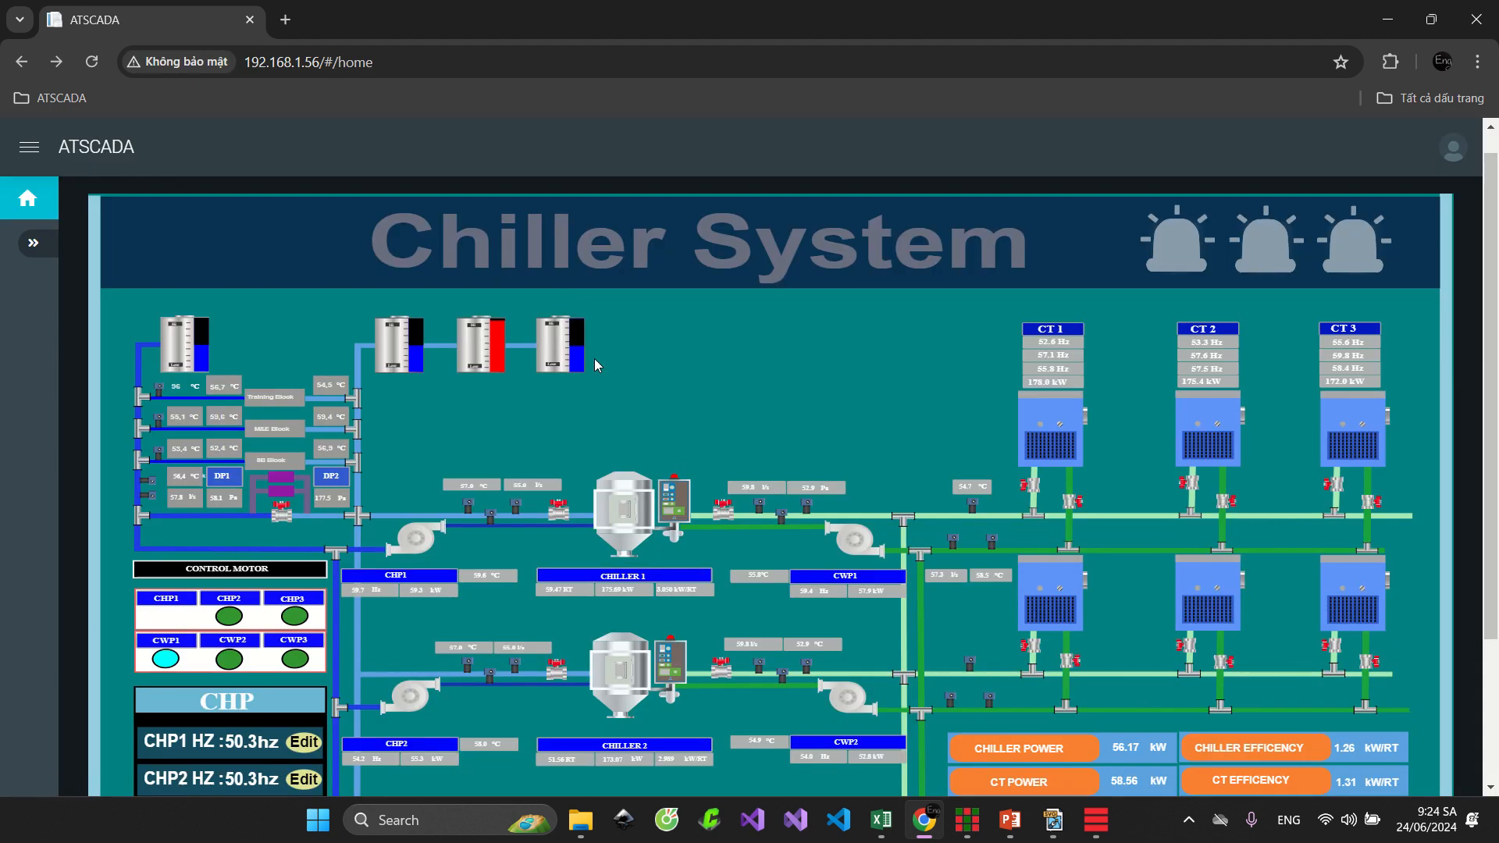
key(alt+Right)
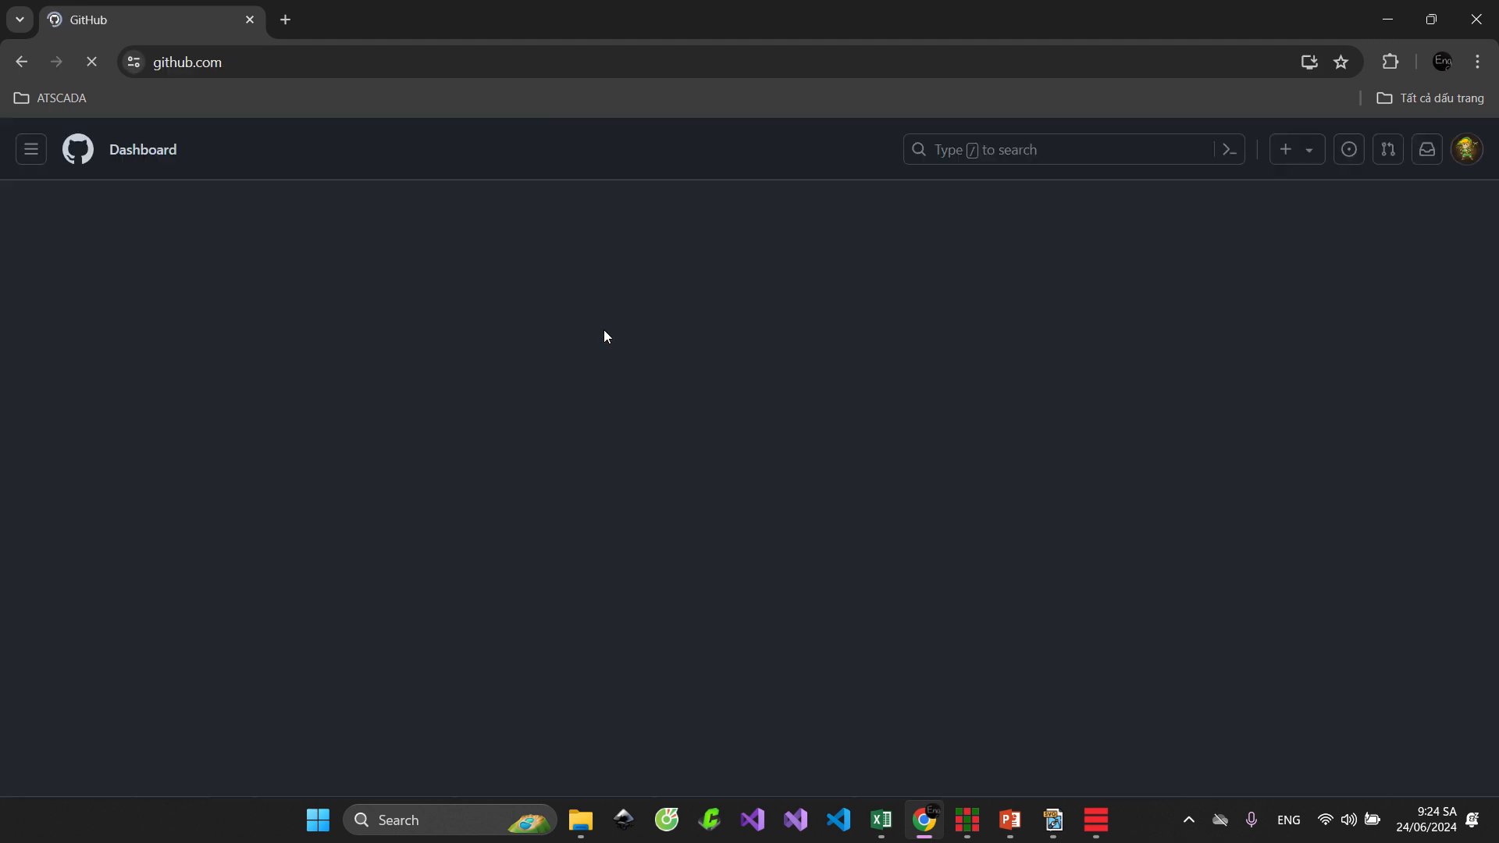
key(alt+Left)
Switch to iSVG Editor, open the Control binding settings and look over the available tags
click(1097, 820)
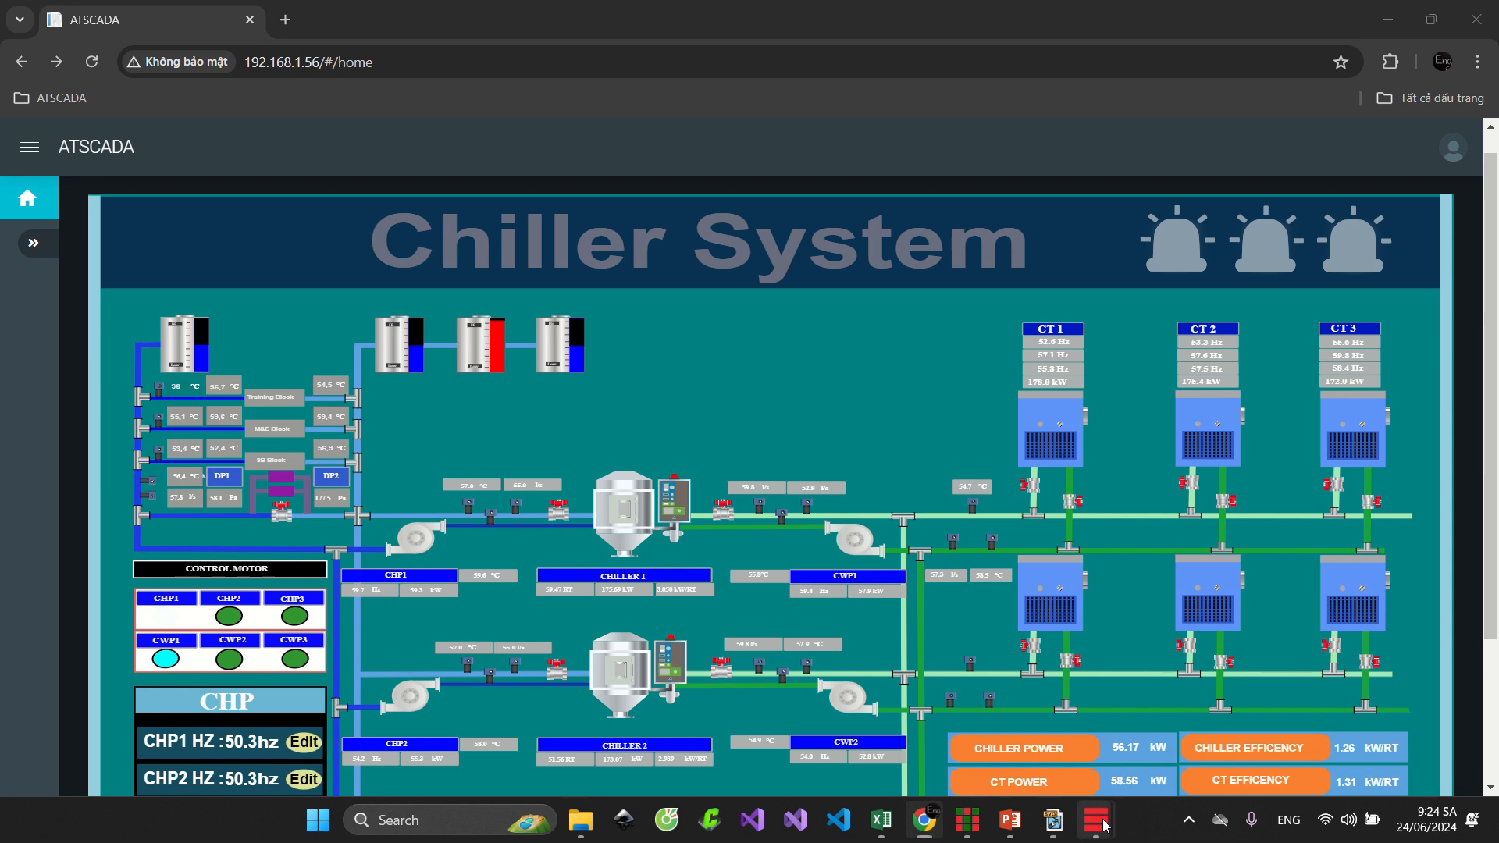
click(1065, 825)
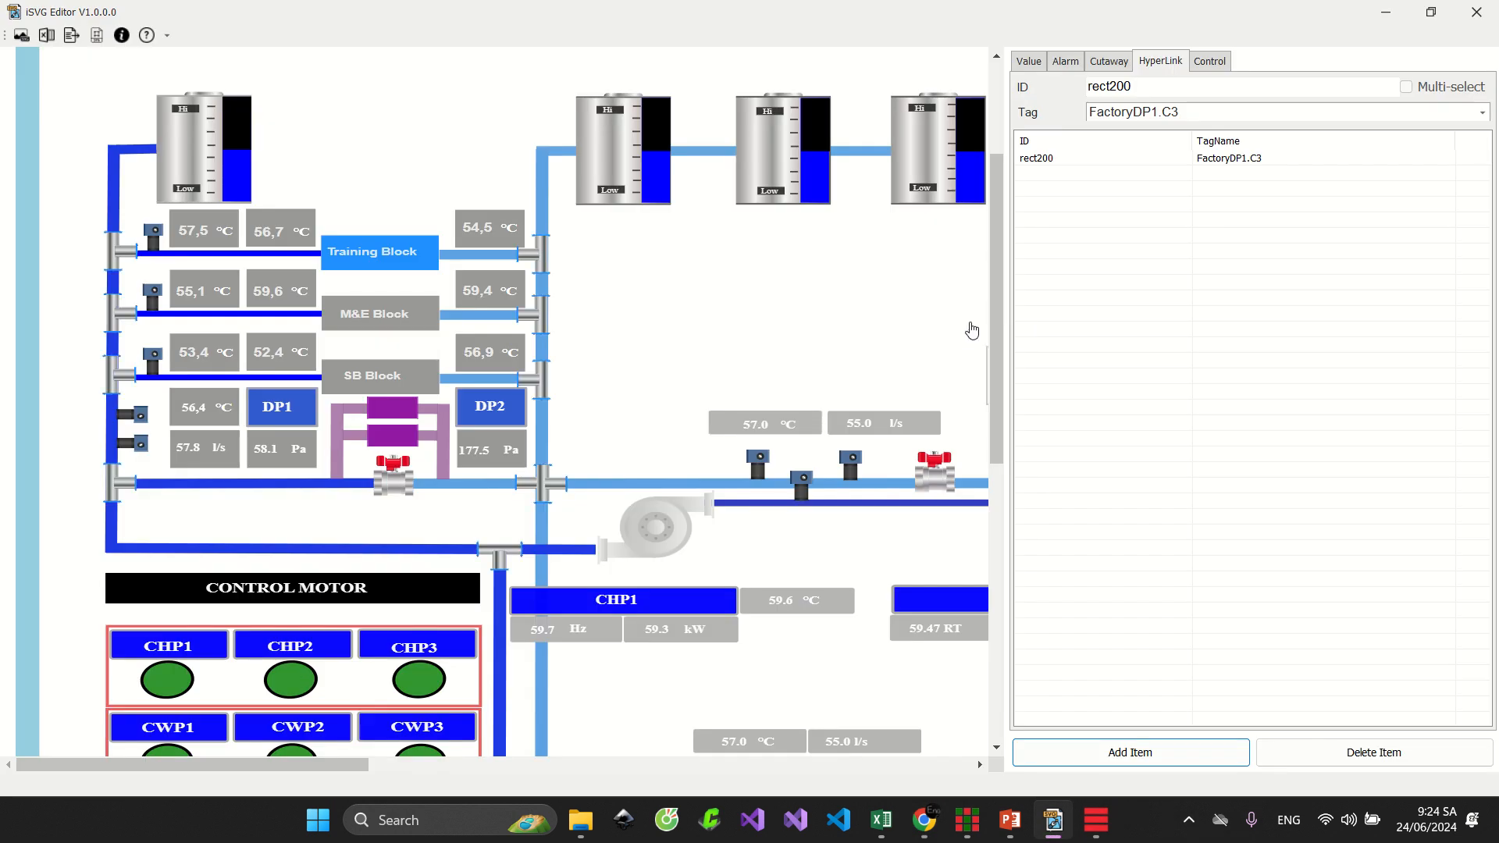
click(1206, 62)
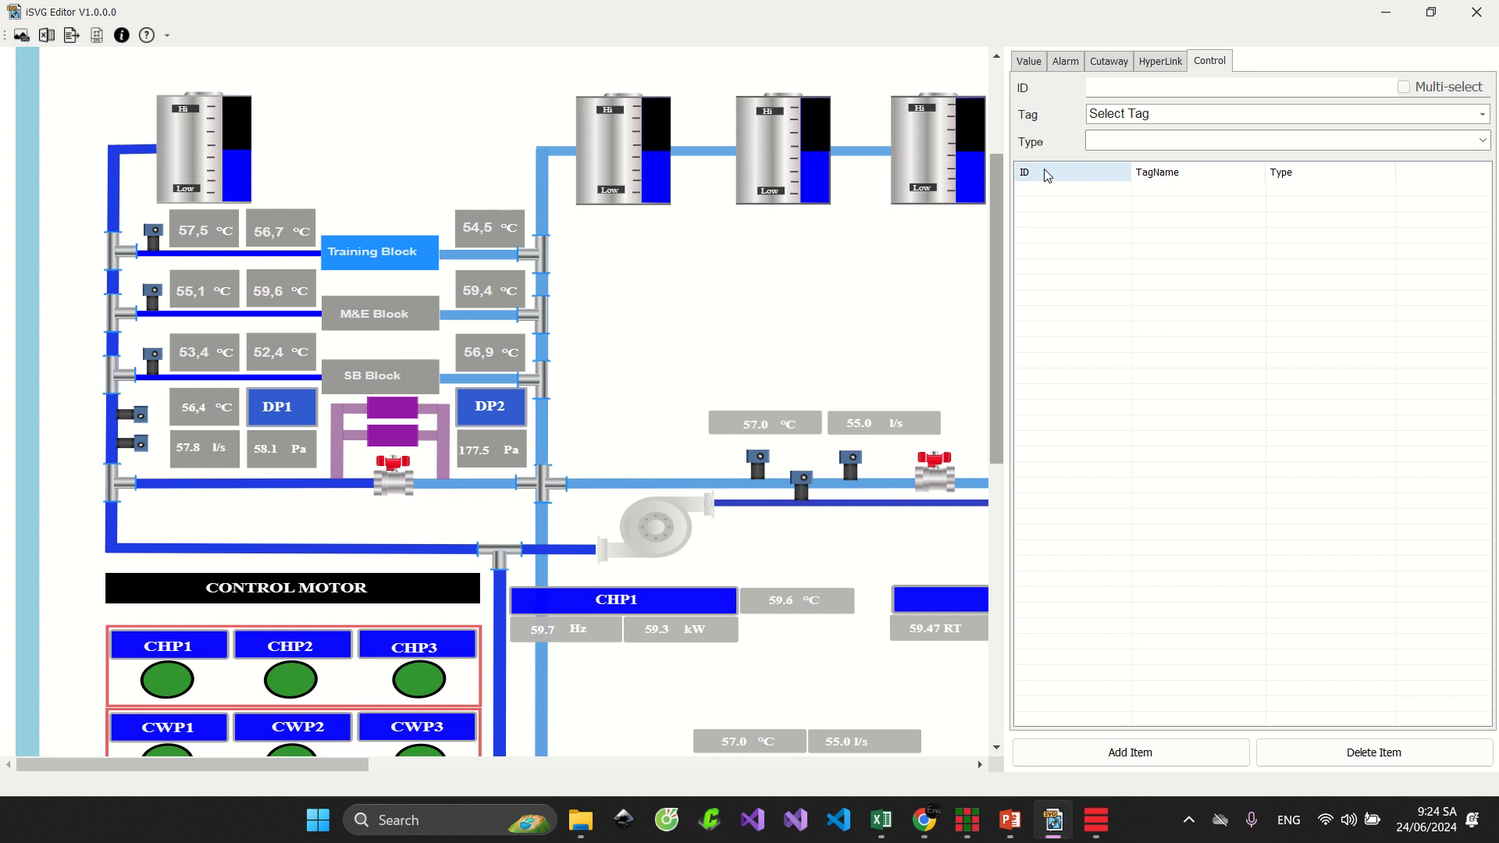
click(1414, 116)
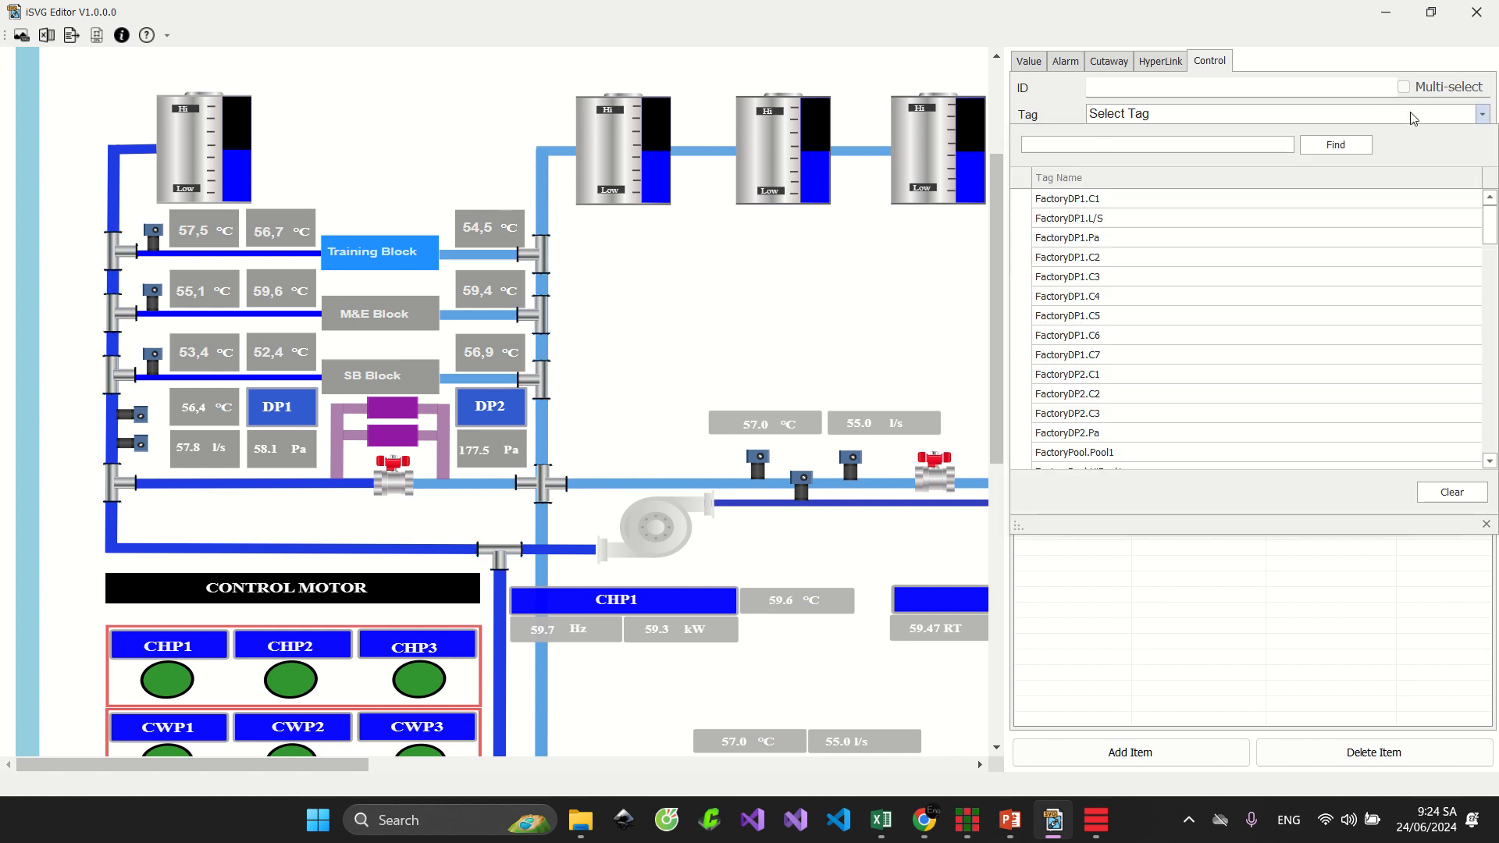
click(1413, 116)
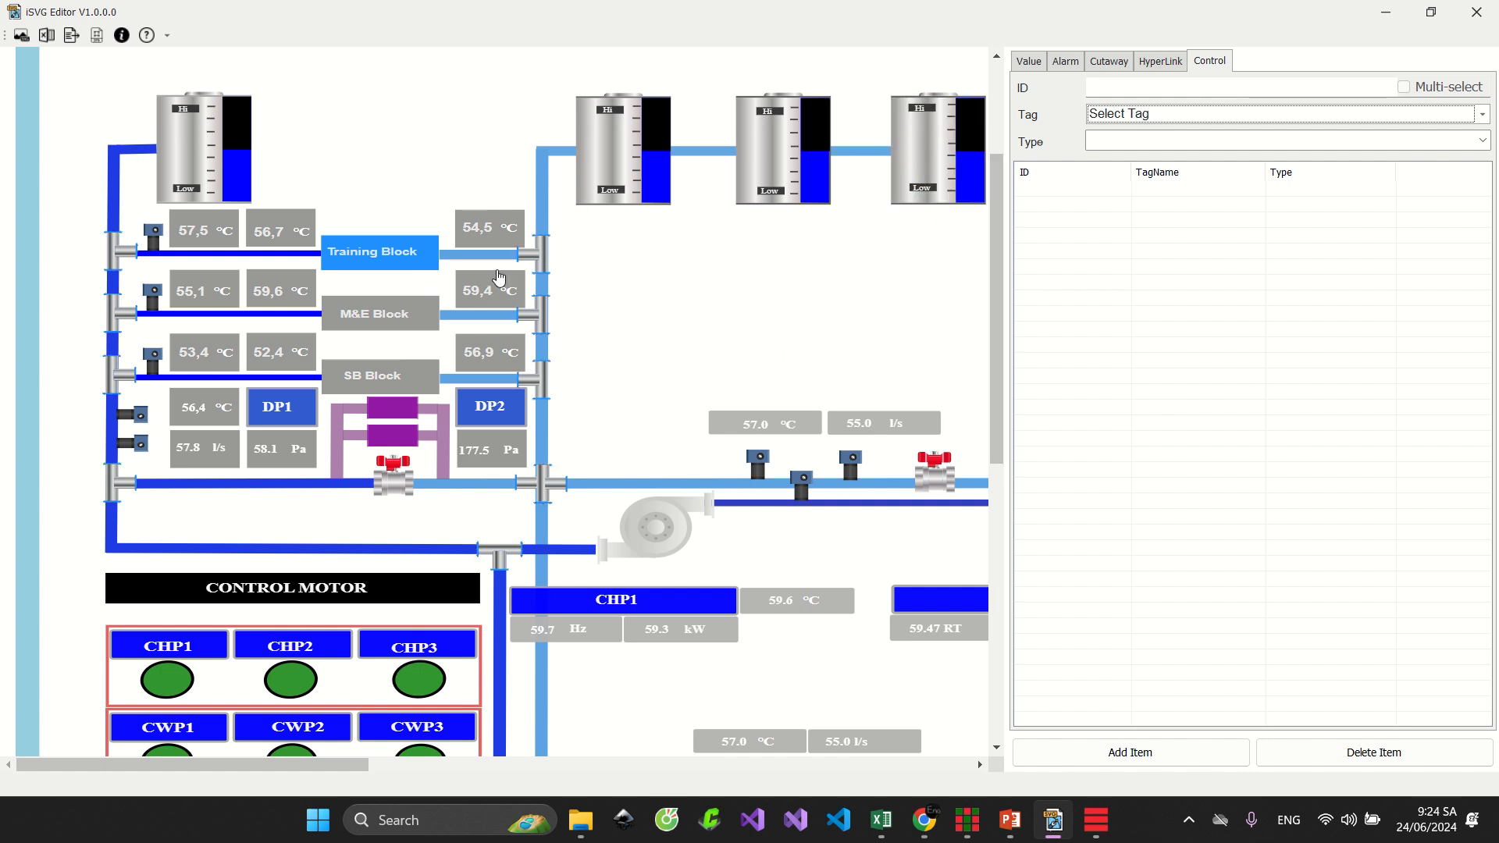
Bind the green CHP3 circle under CONTROL MOTOR to tag FactoryDP1.C1 as a control item of type Swich
scroll(358, 366, down, 5)
scroll(359, 365, down, 1)
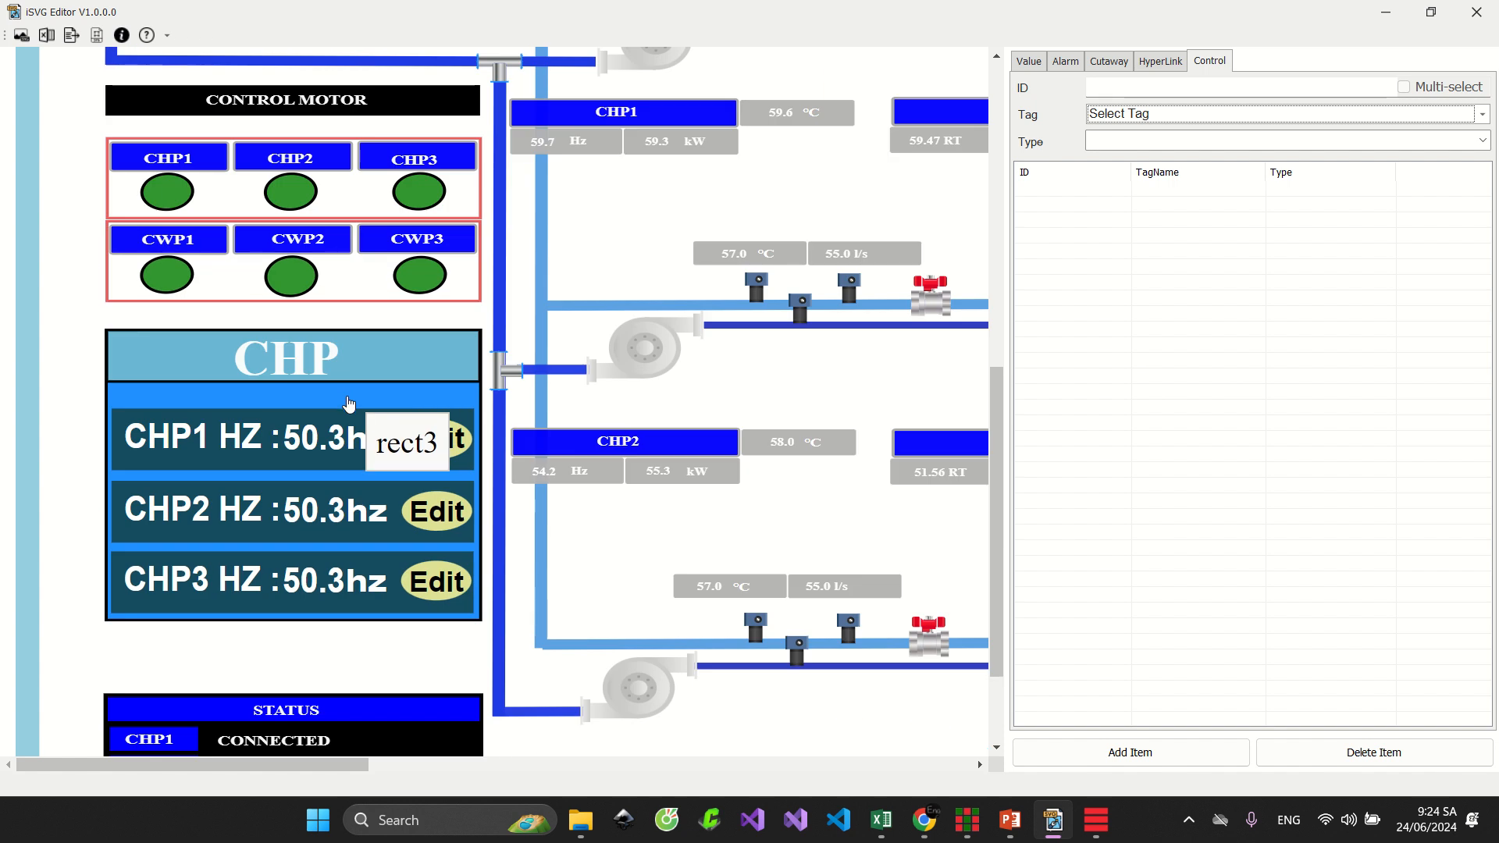
scroll(399, 350, up, 1)
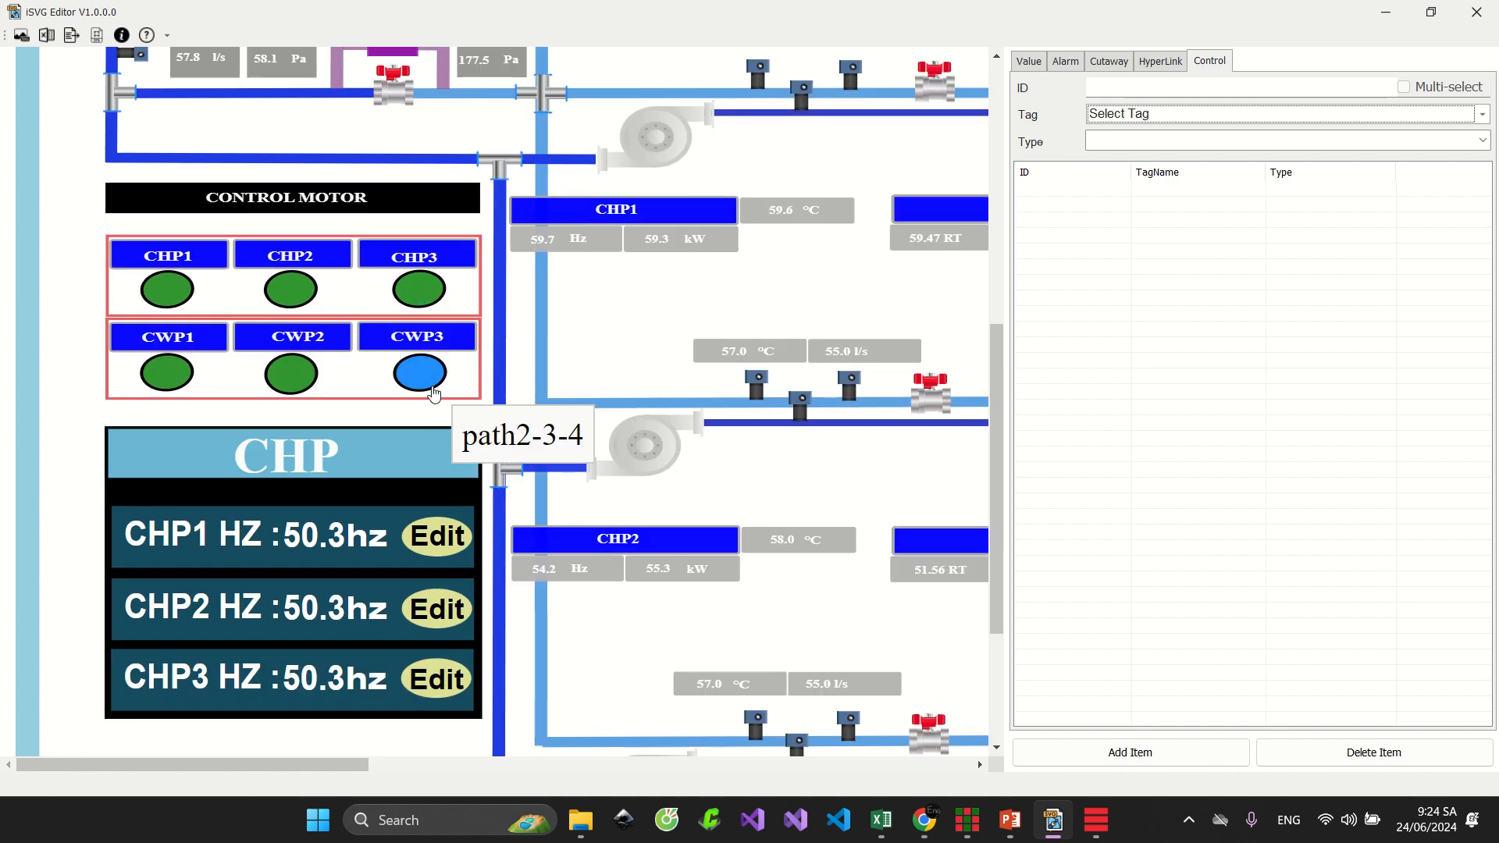
click(429, 292)
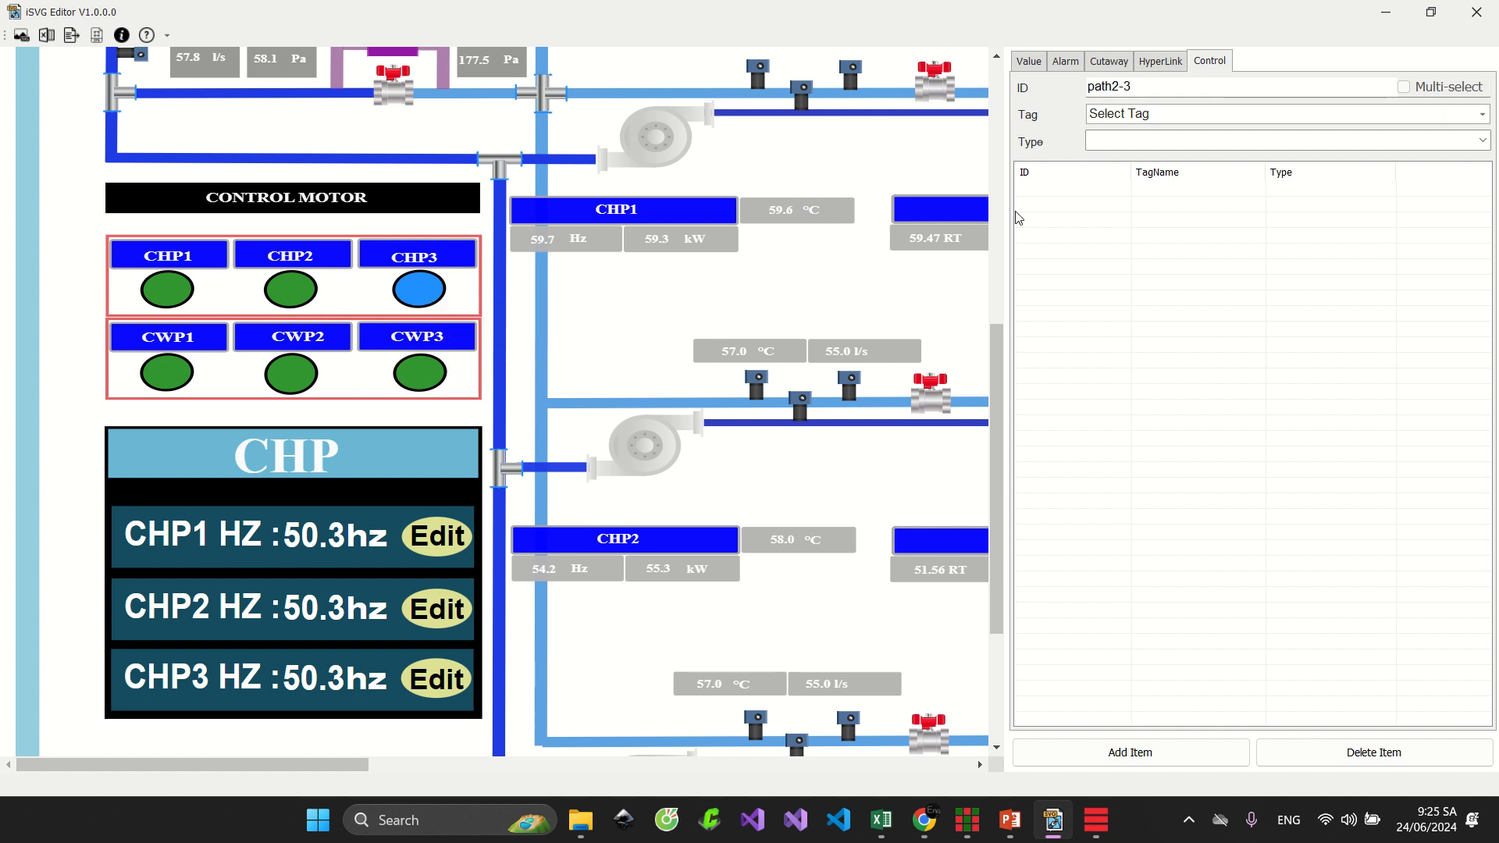
click(1482, 114)
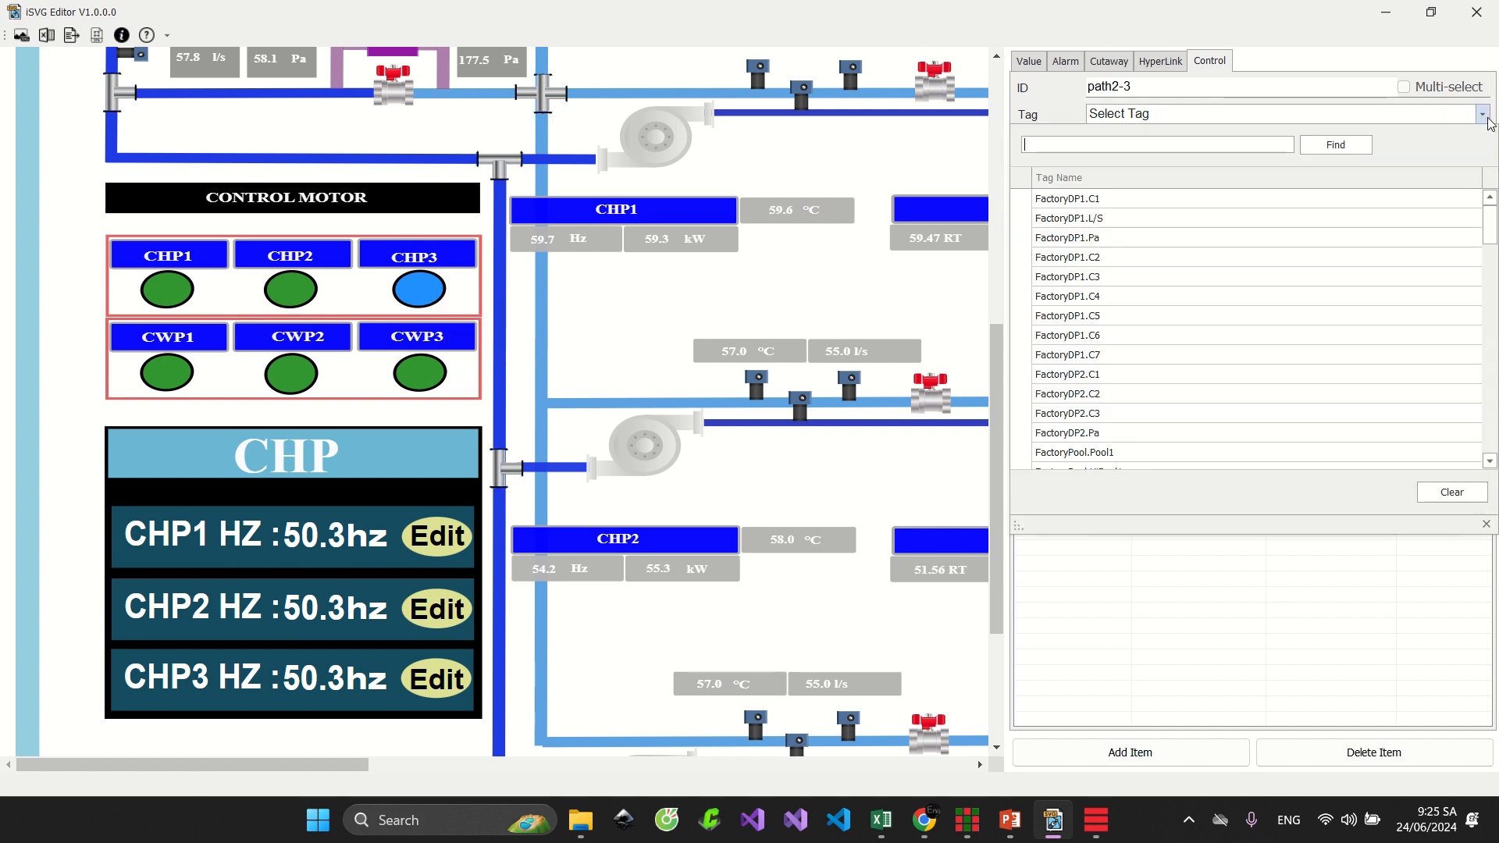
click(1200, 200)
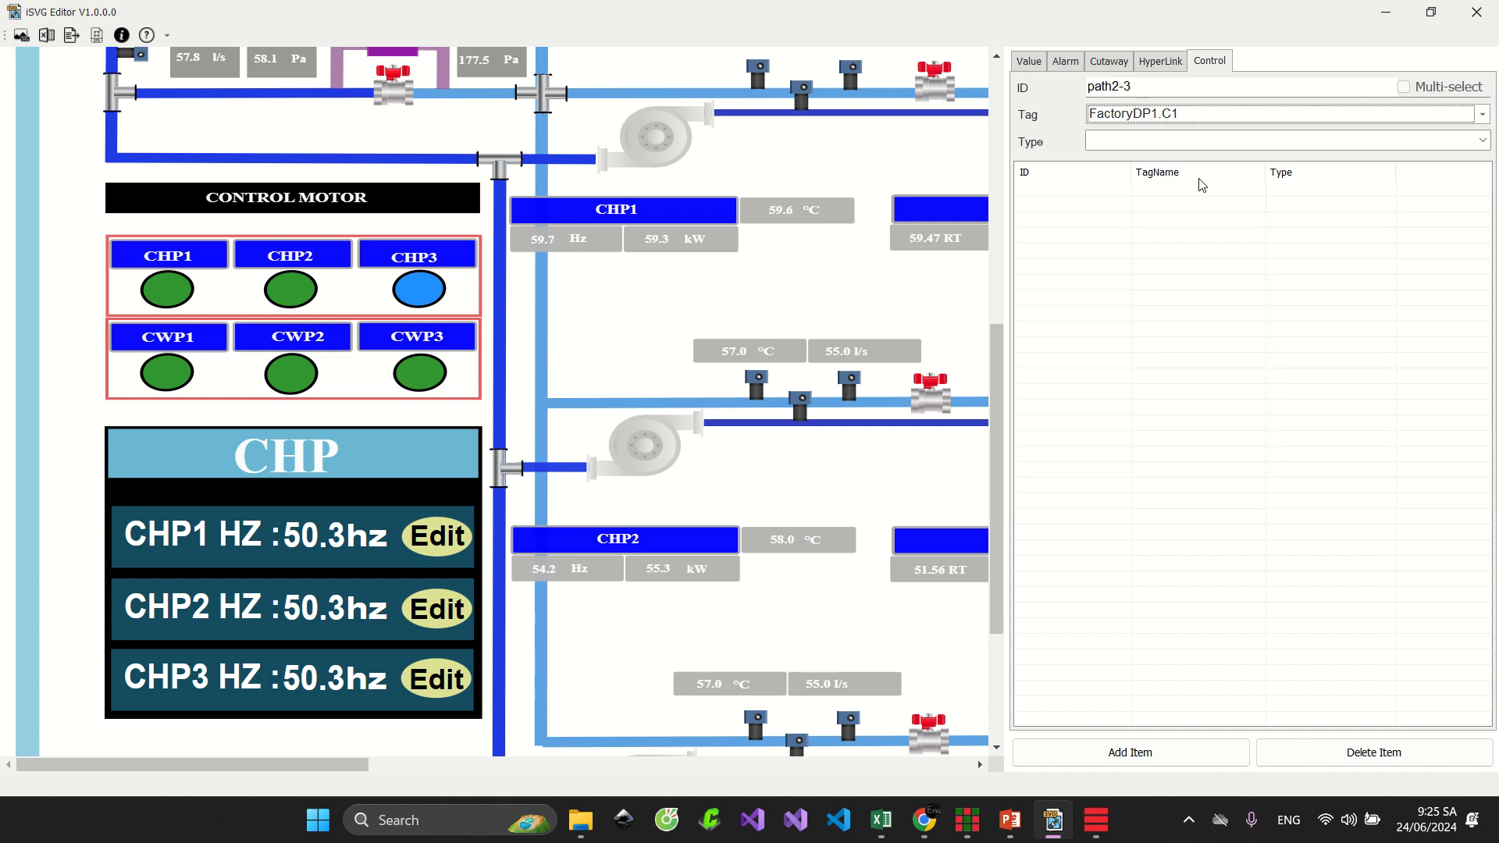
click(1435, 134)
click(1273, 157)
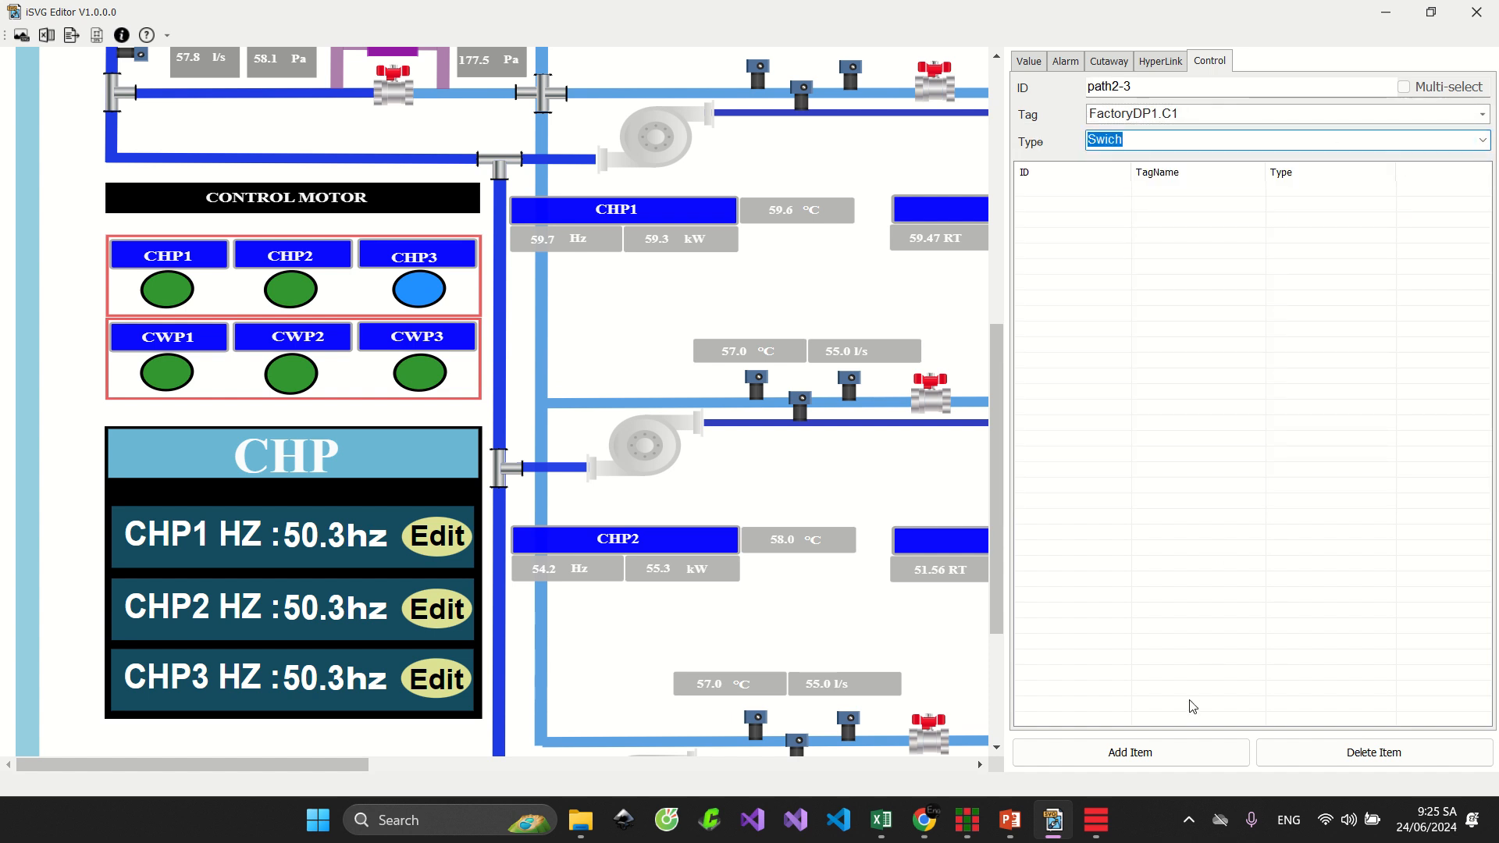
click(1130, 752)
Bind the Edit label of the CHP1 HZ row to tag FactoryDP1.C1 as a control item of type Analog
scroll(500, 406, down, 3)
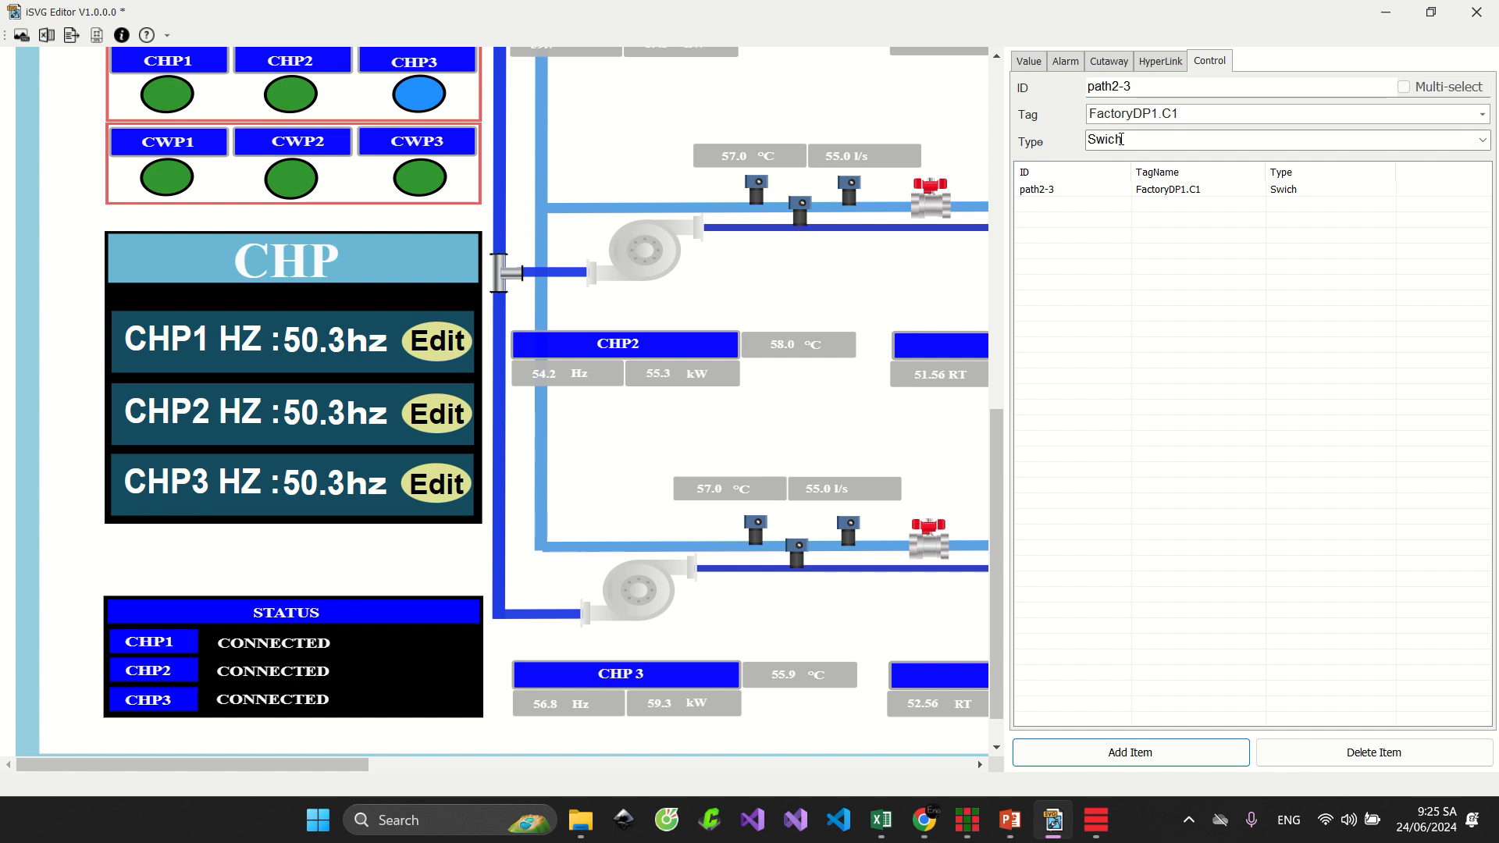
click(459, 344)
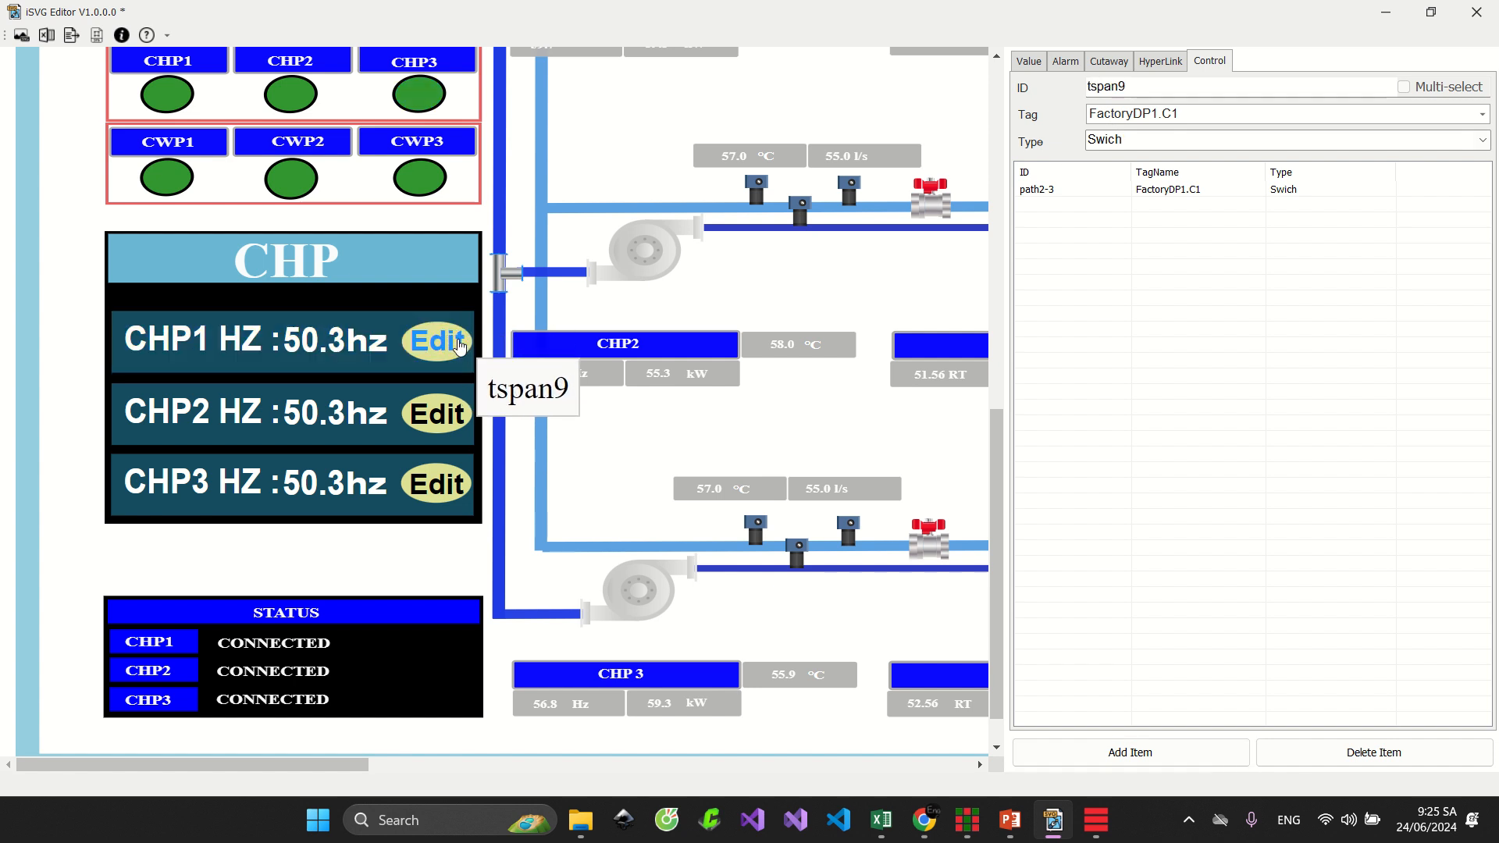
click(1457, 134)
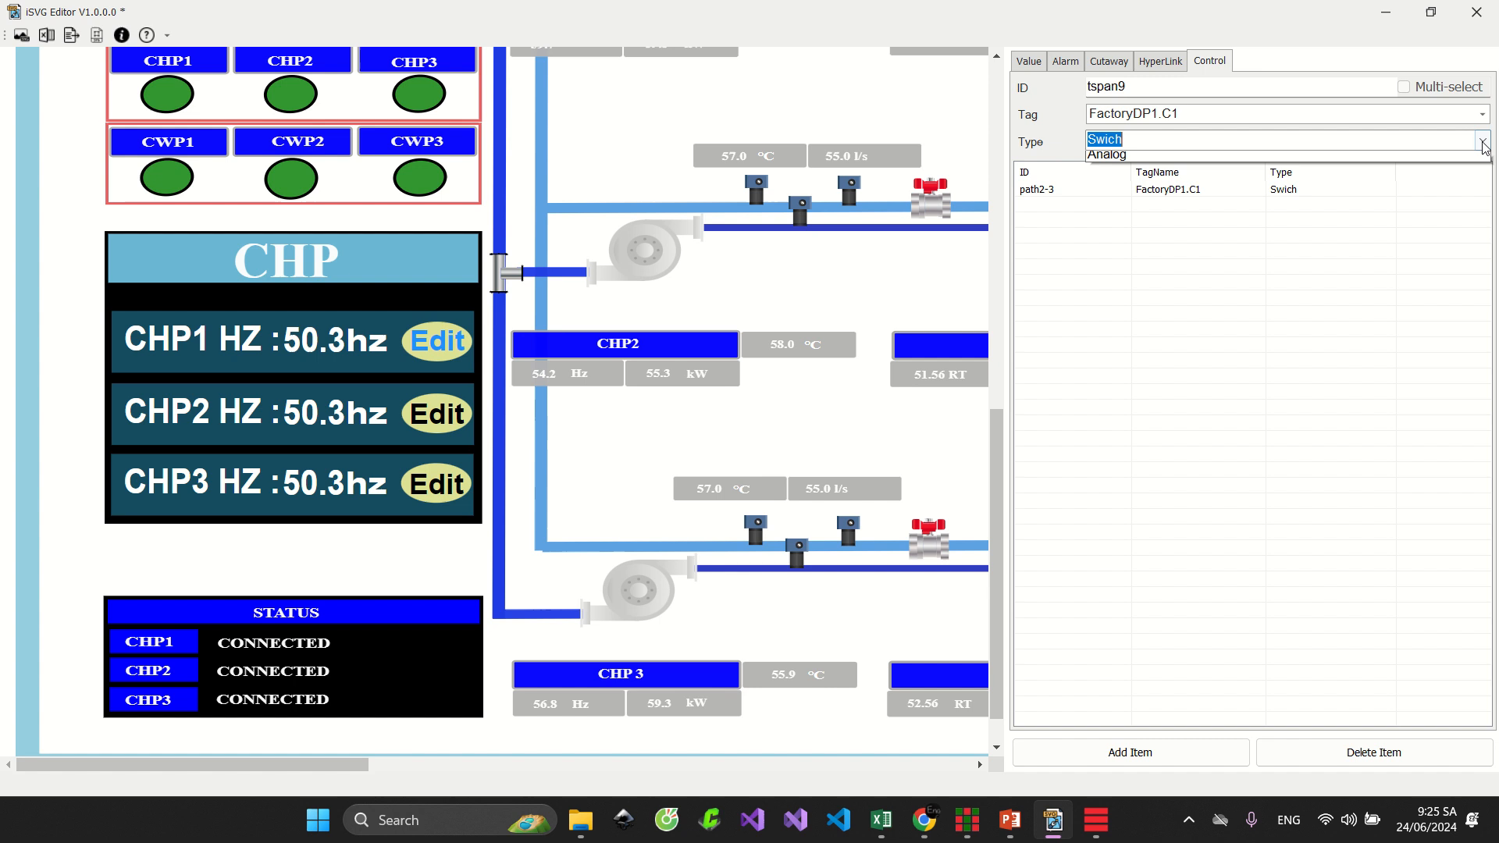
click(1449, 167)
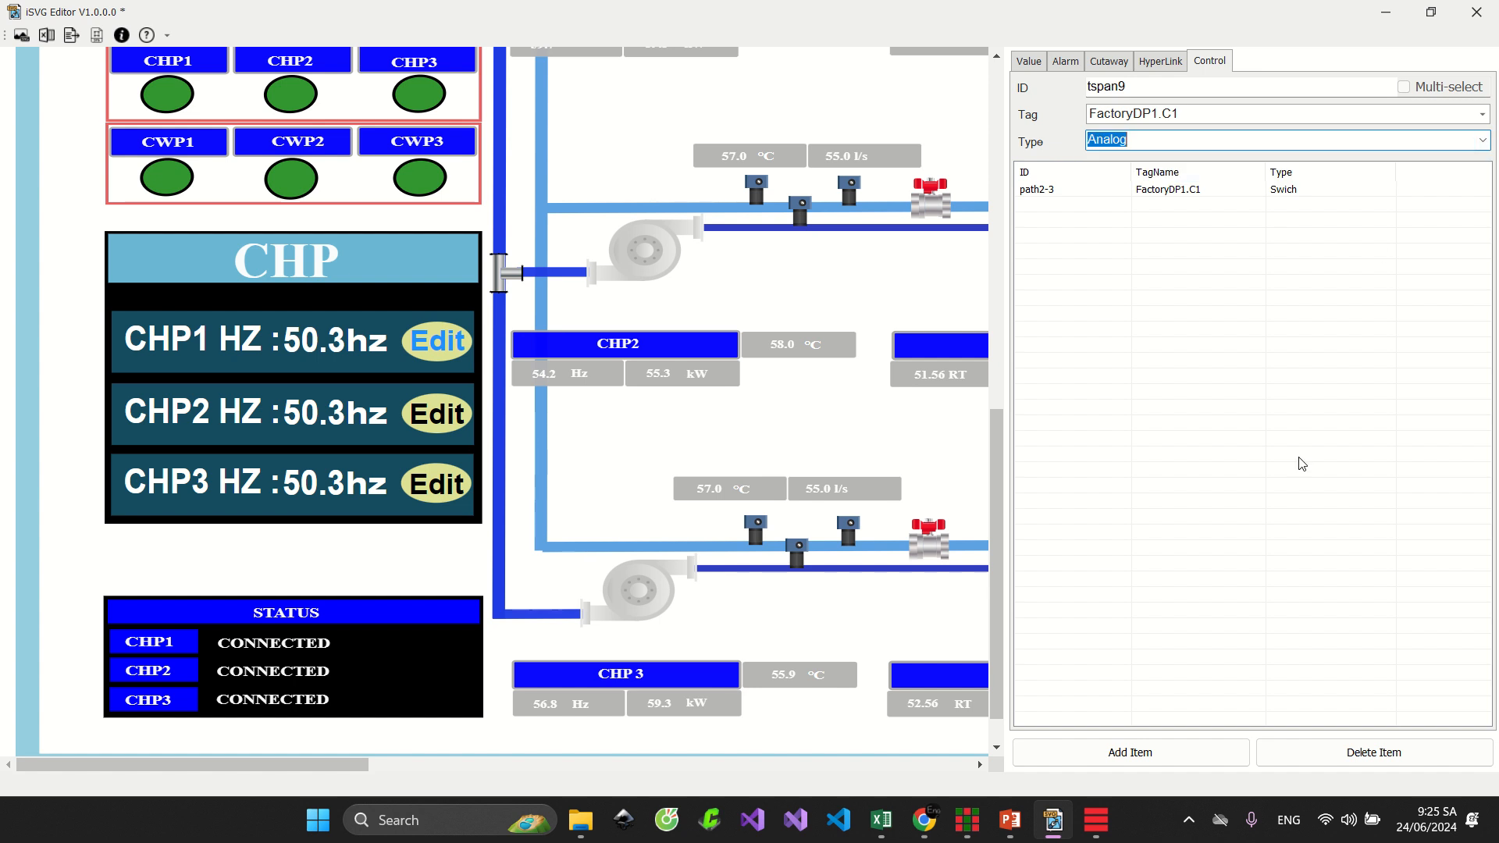
click(1198, 746)
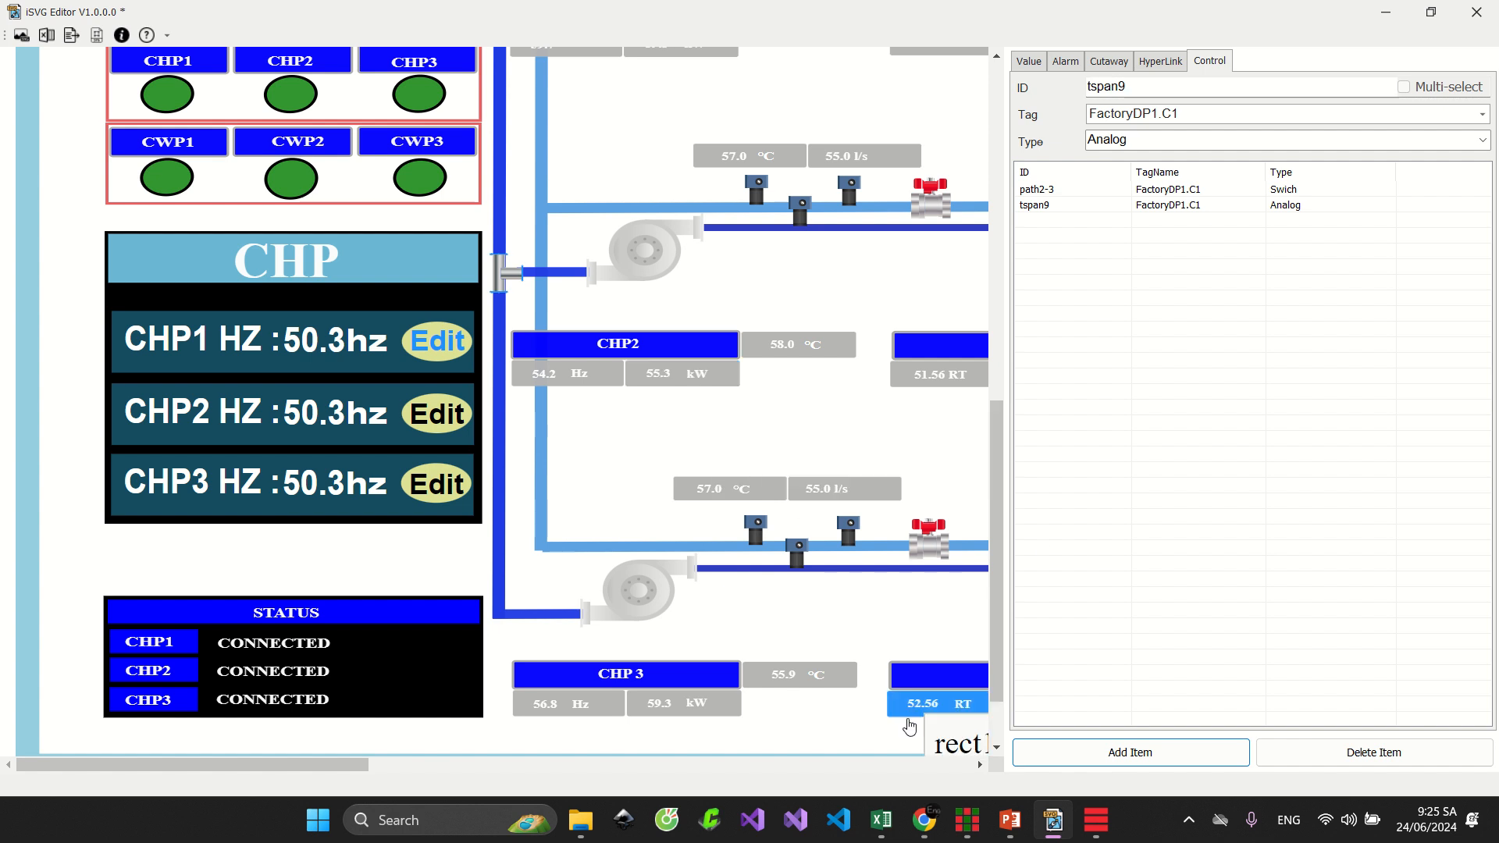
Export the drawing from iSVG Editor to the NewSVG component in FastWeb Designer, check its Control bindings and accept the component settings
click(968, 820)
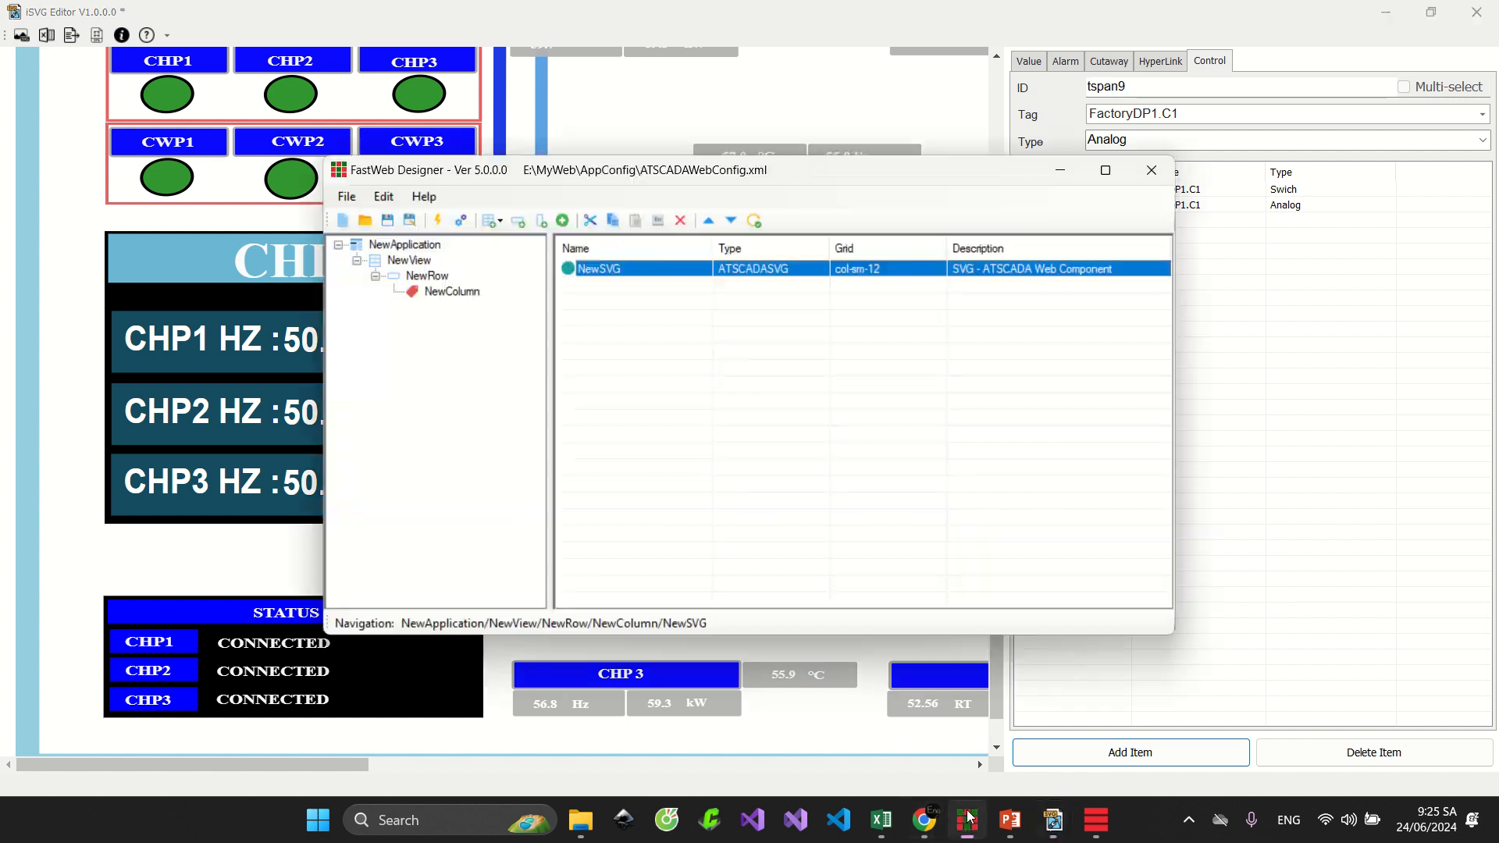
double_click(642, 273)
click(453, 179)
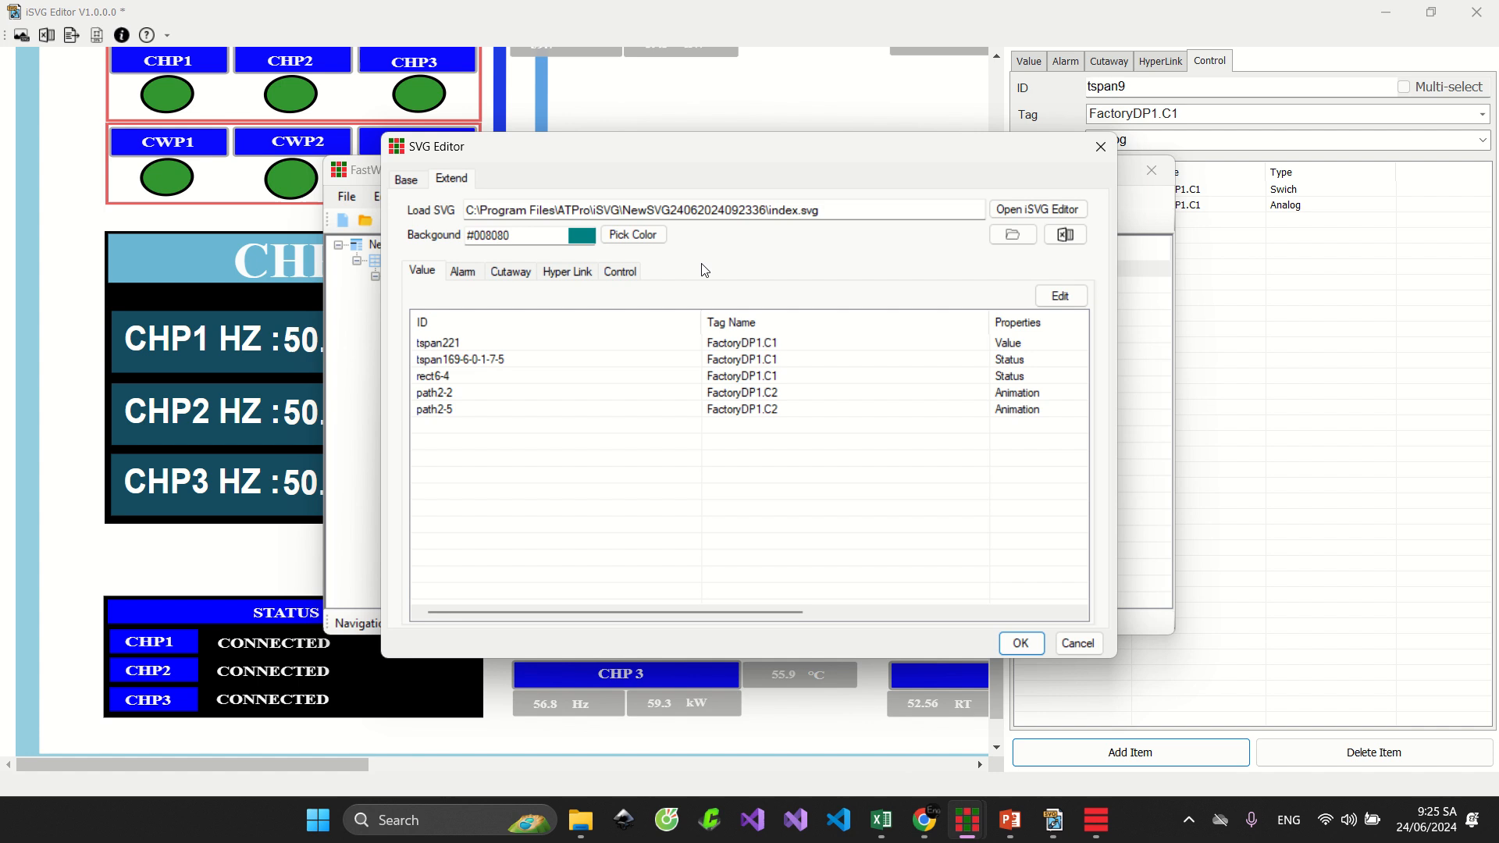
click(1317, 316)
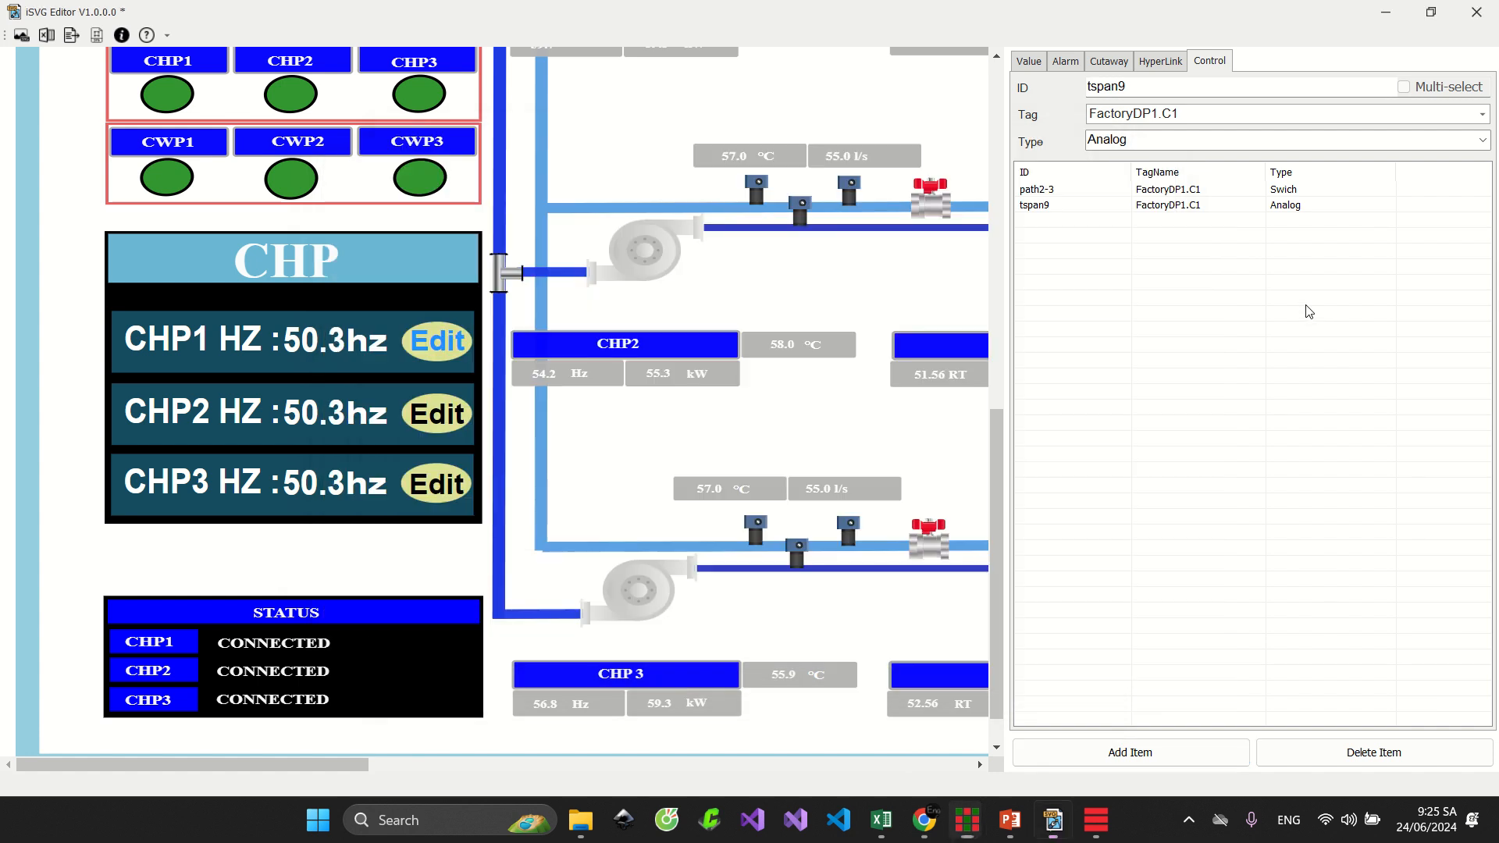
click(74, 36)
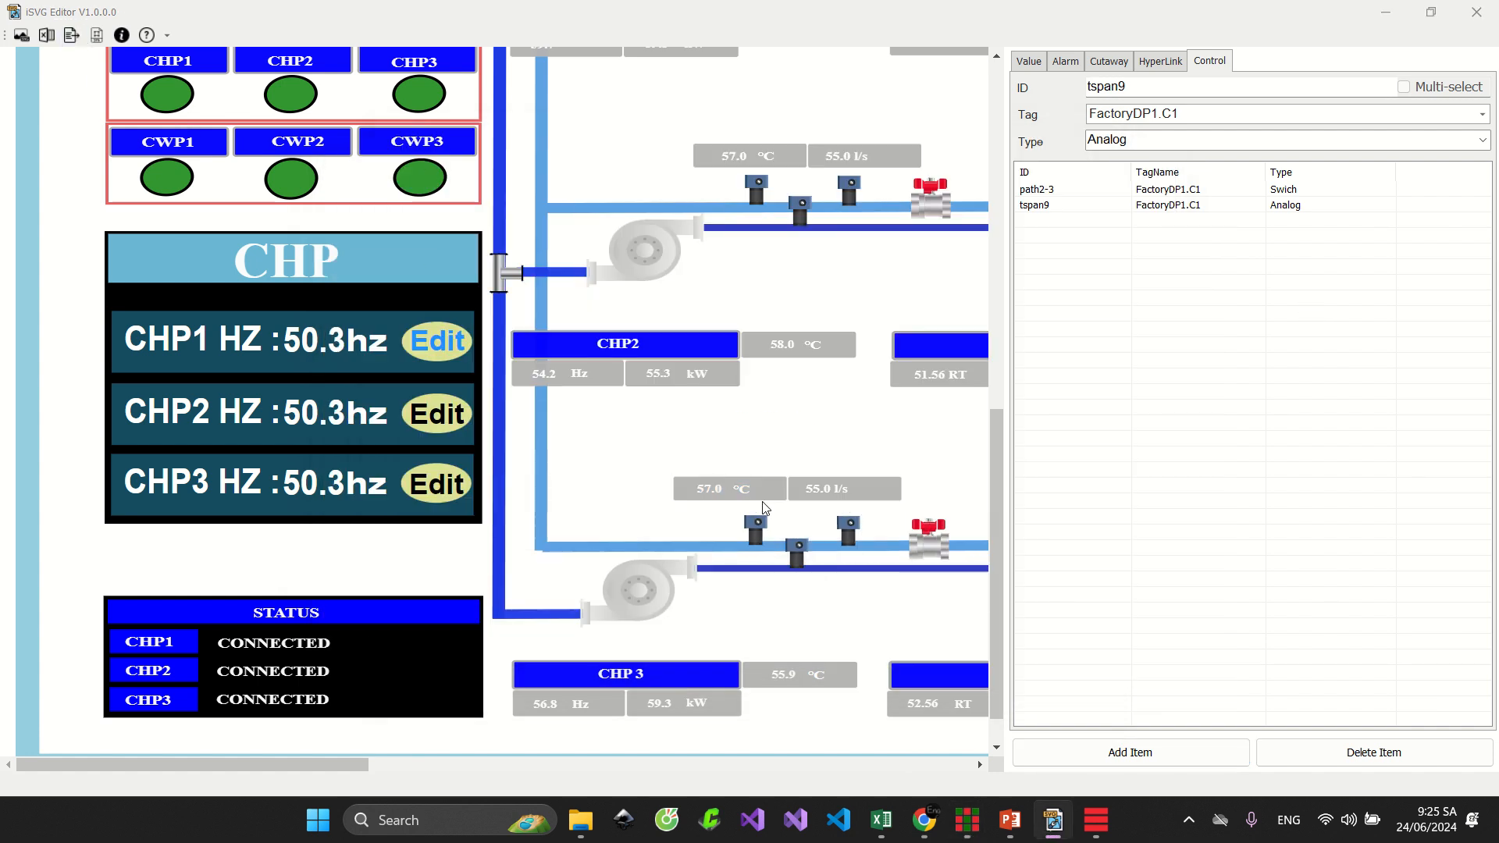
click(790, 481)
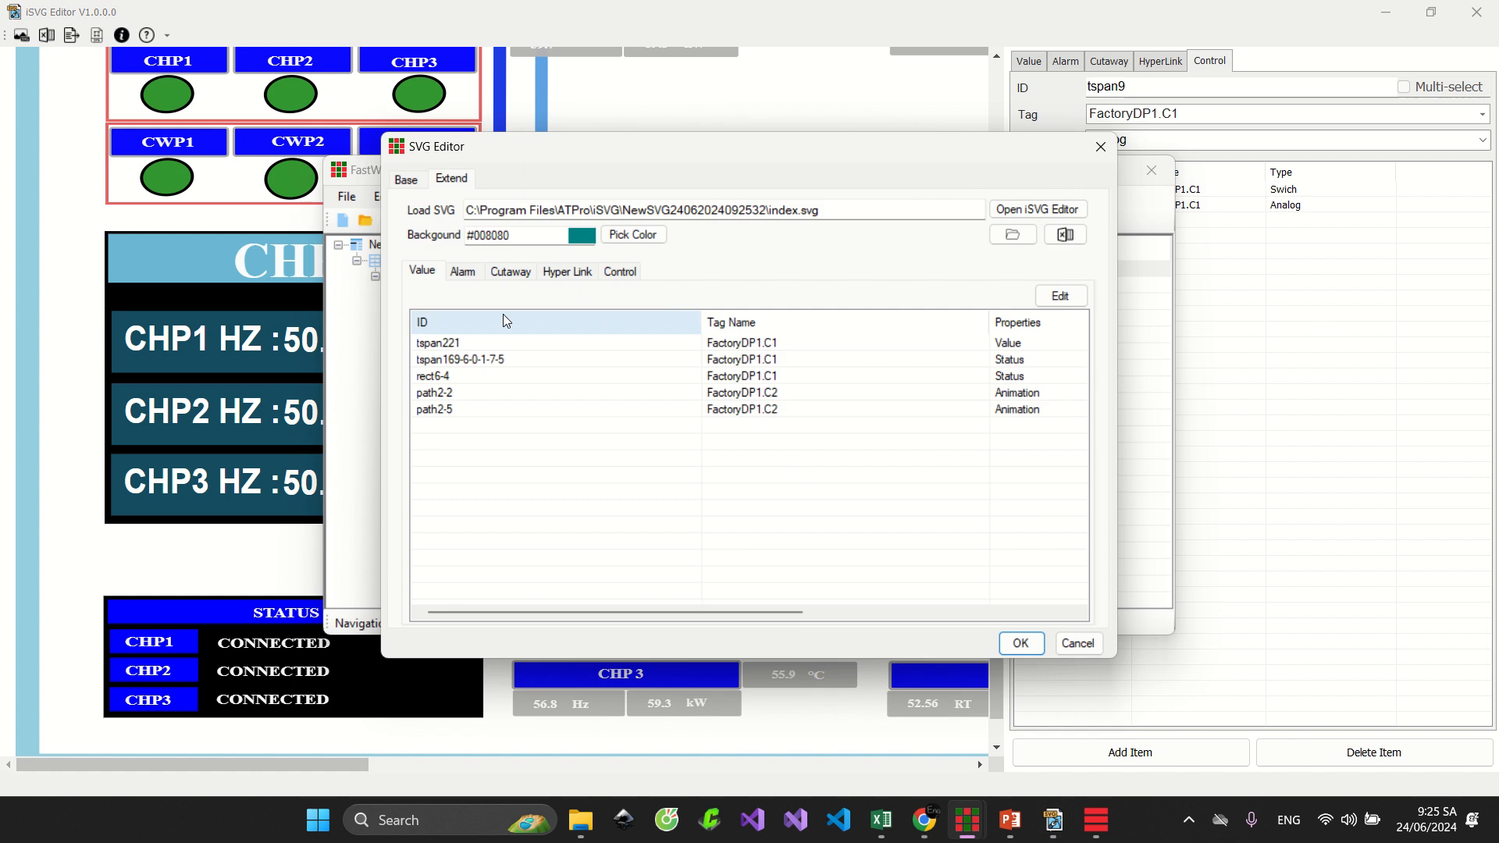
click(622, 271)
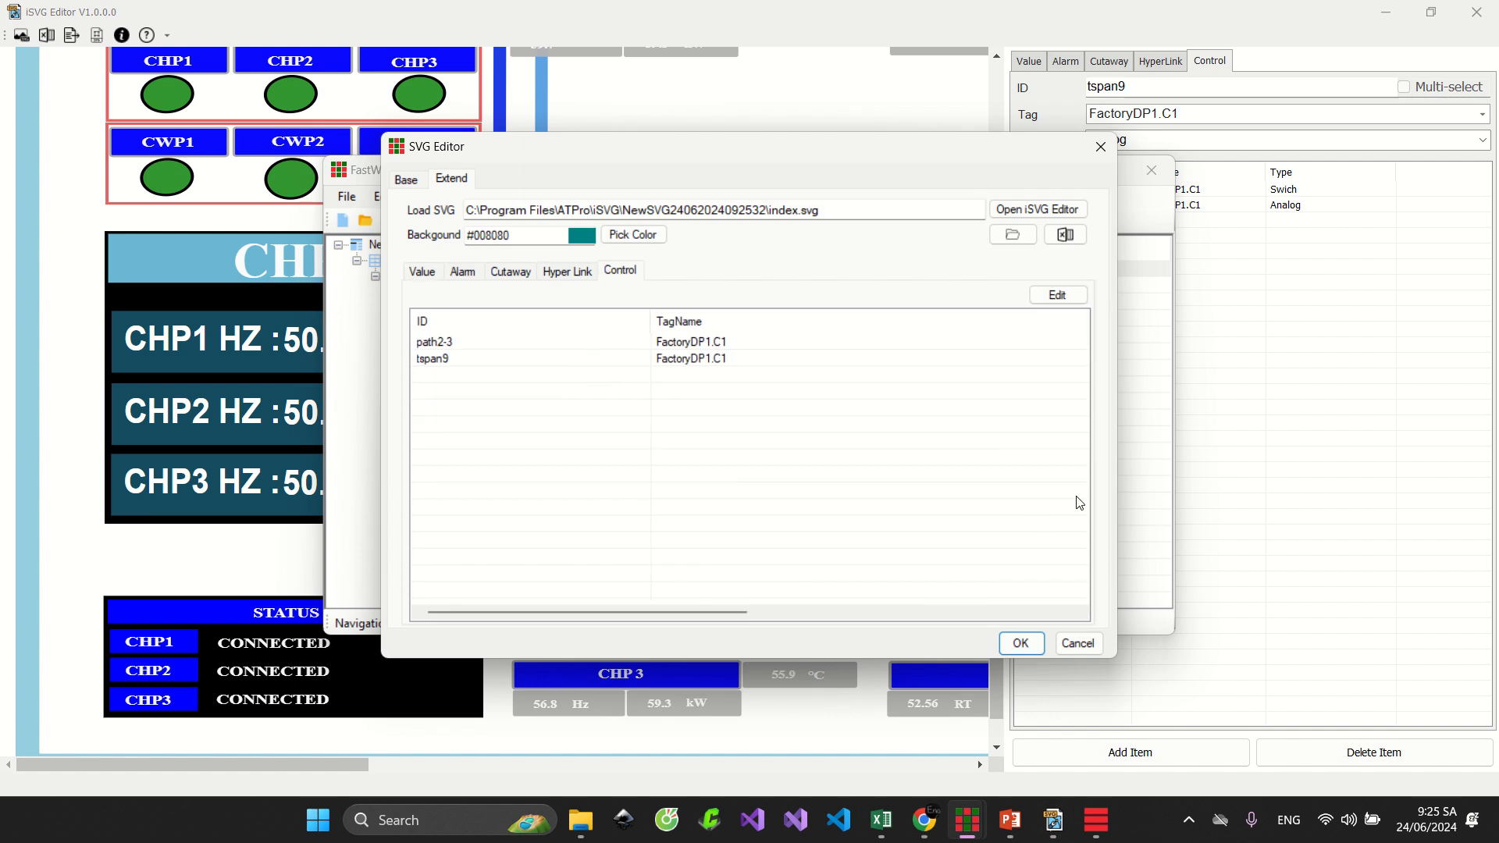
click(1021, 643)
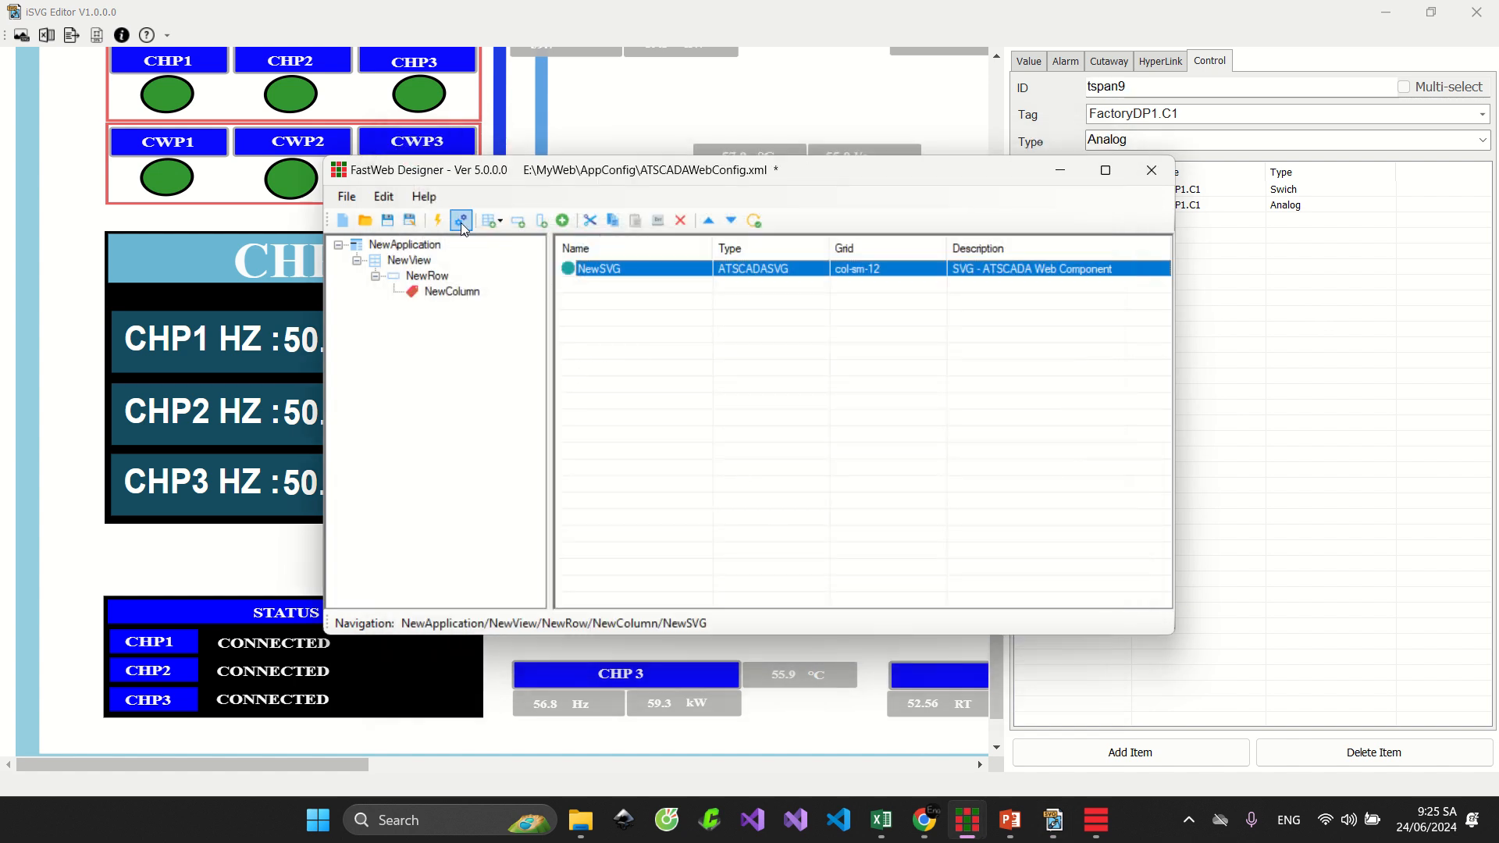
Save and register the updated project in FastWeb Designer, then reload the ATSCADA page in the browser
click(461, 222)
click(765, 479)
click(773, 480)
click(937, 822)
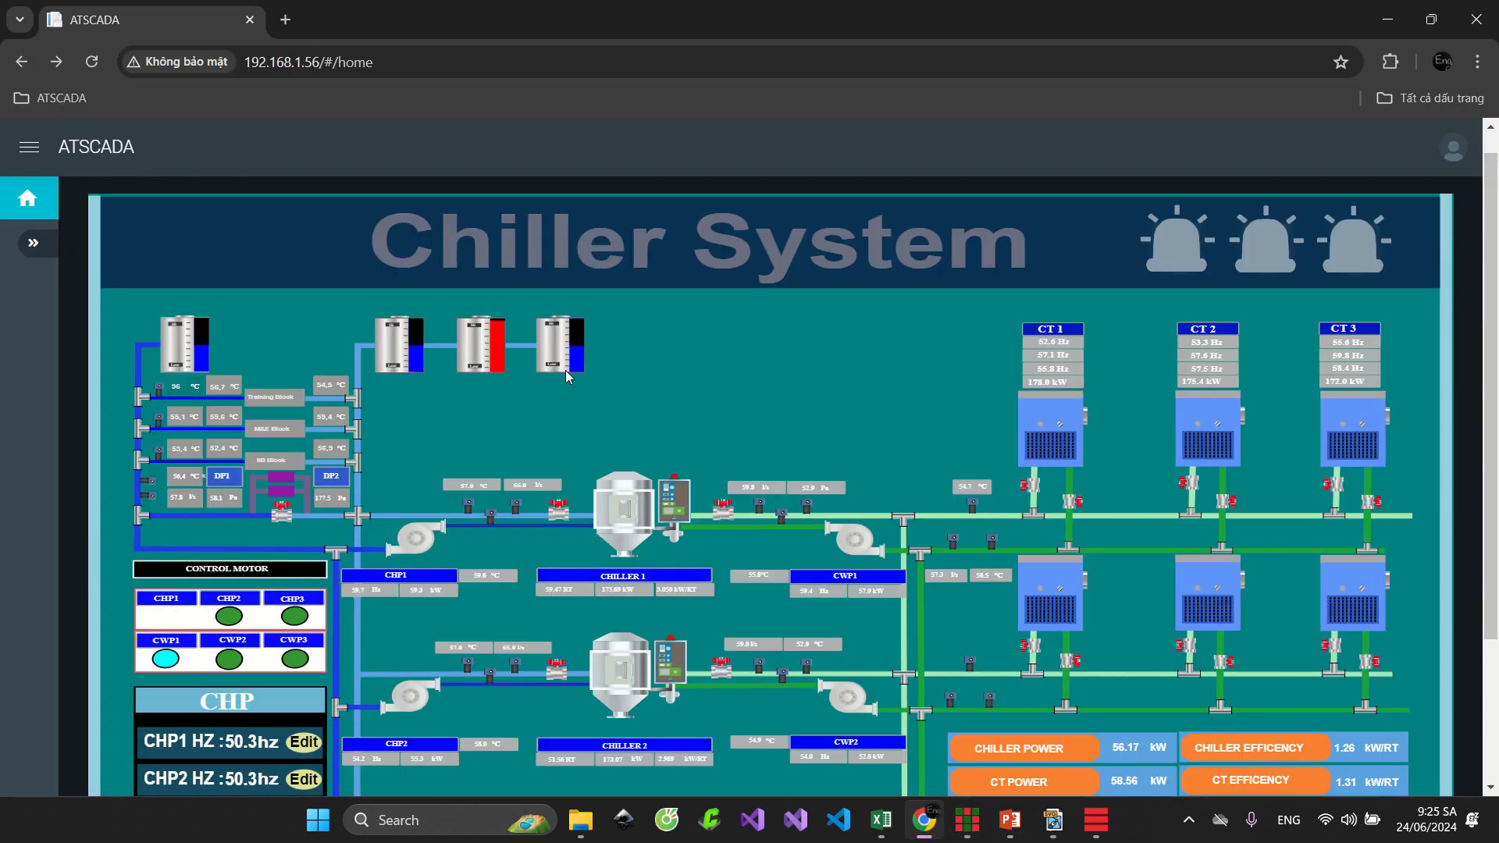
click(94, 59)
scroll(650, 297, down, 3)
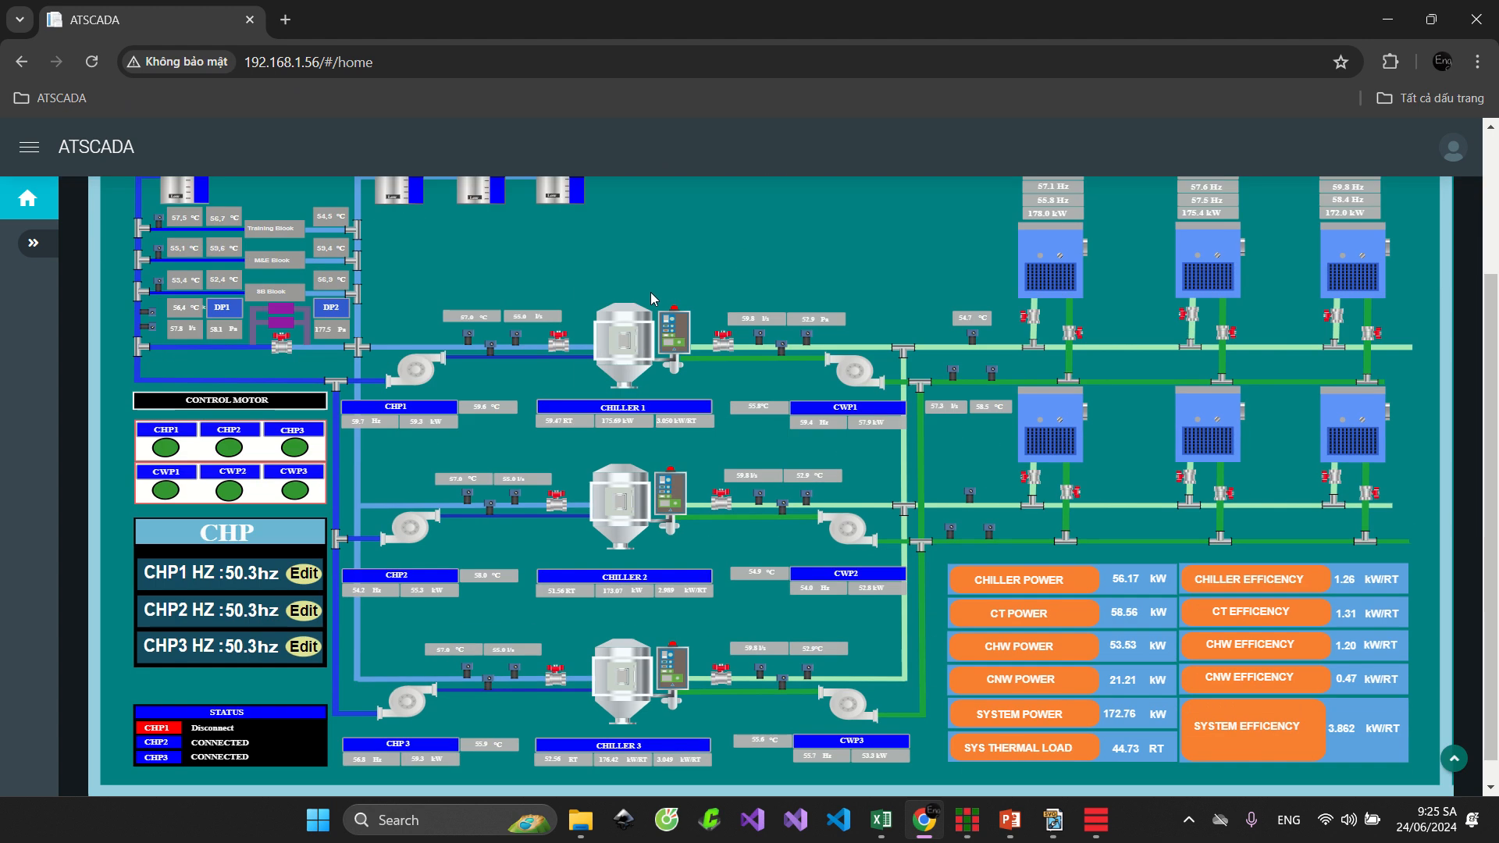
Test the CHP3 motor switch on the ATSCADA page and check the first temperature value and the CHP1 status
scroll(275, 372, up, 1)
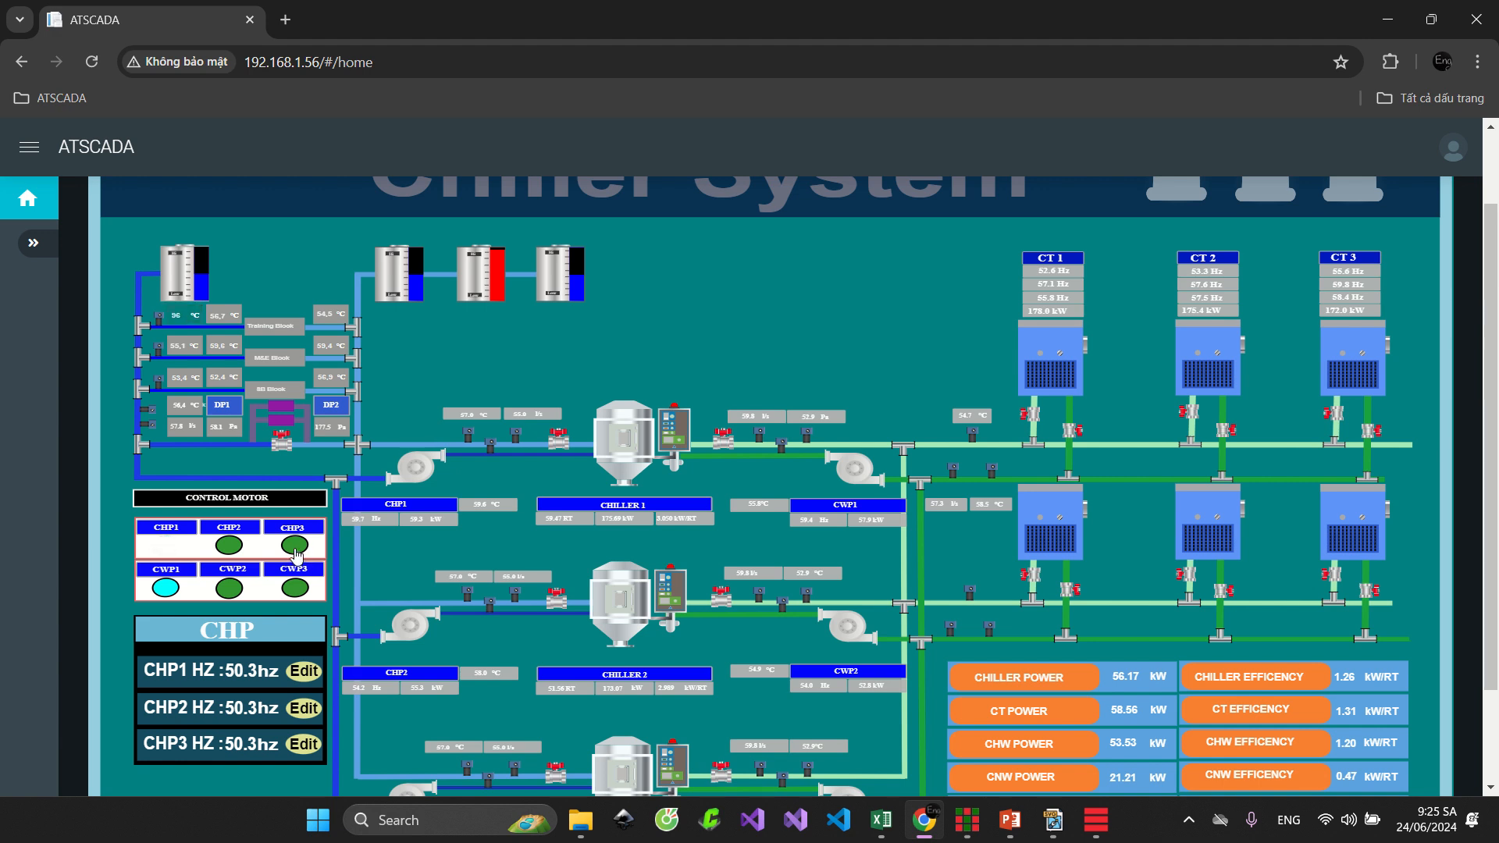
click(176, 316)
scroll(185, 342, down, 1)
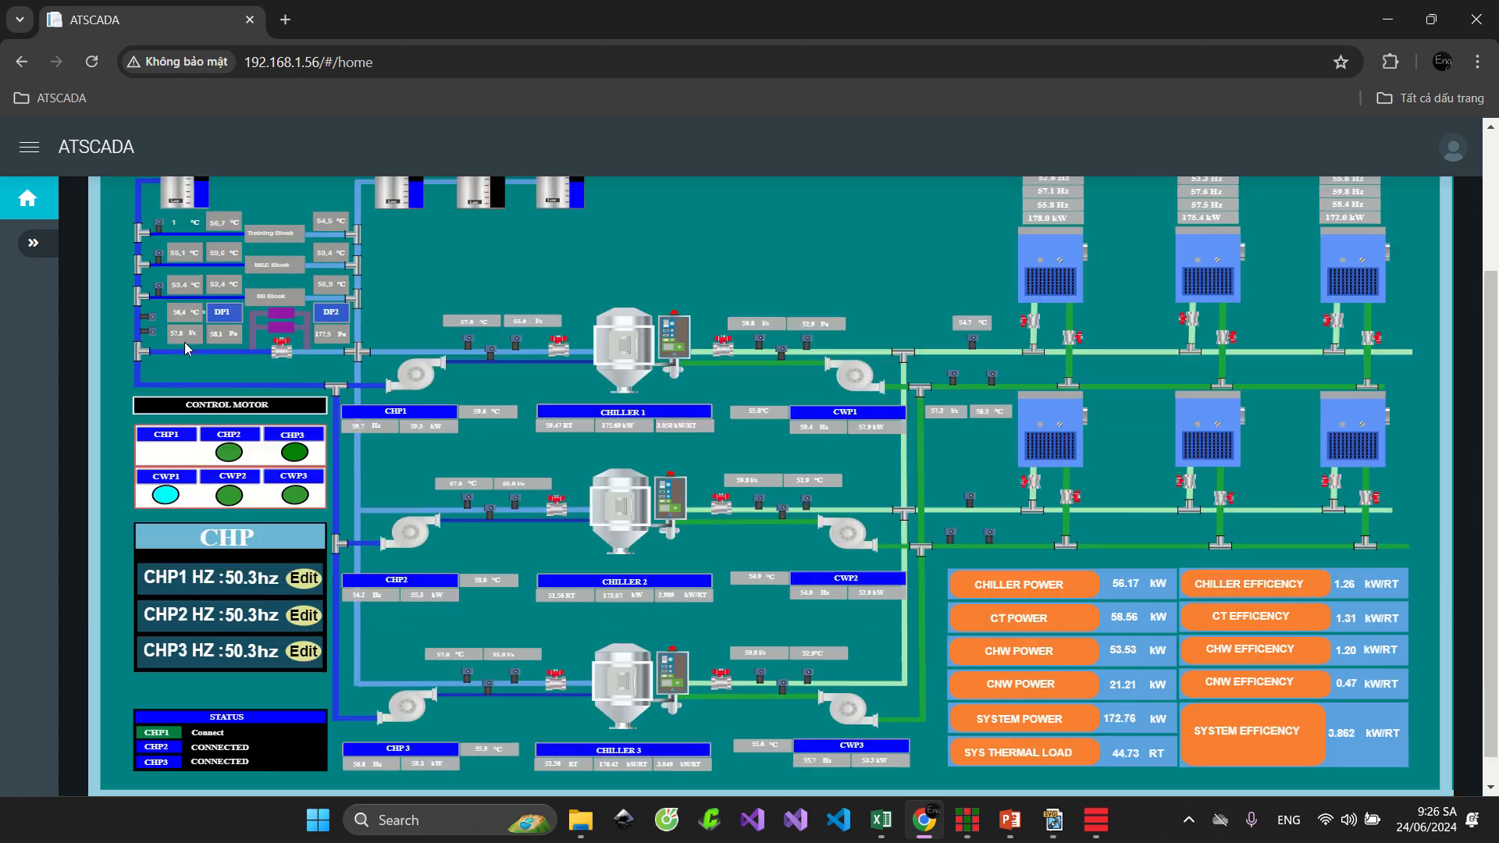
scroll(185, 342, up, 1)
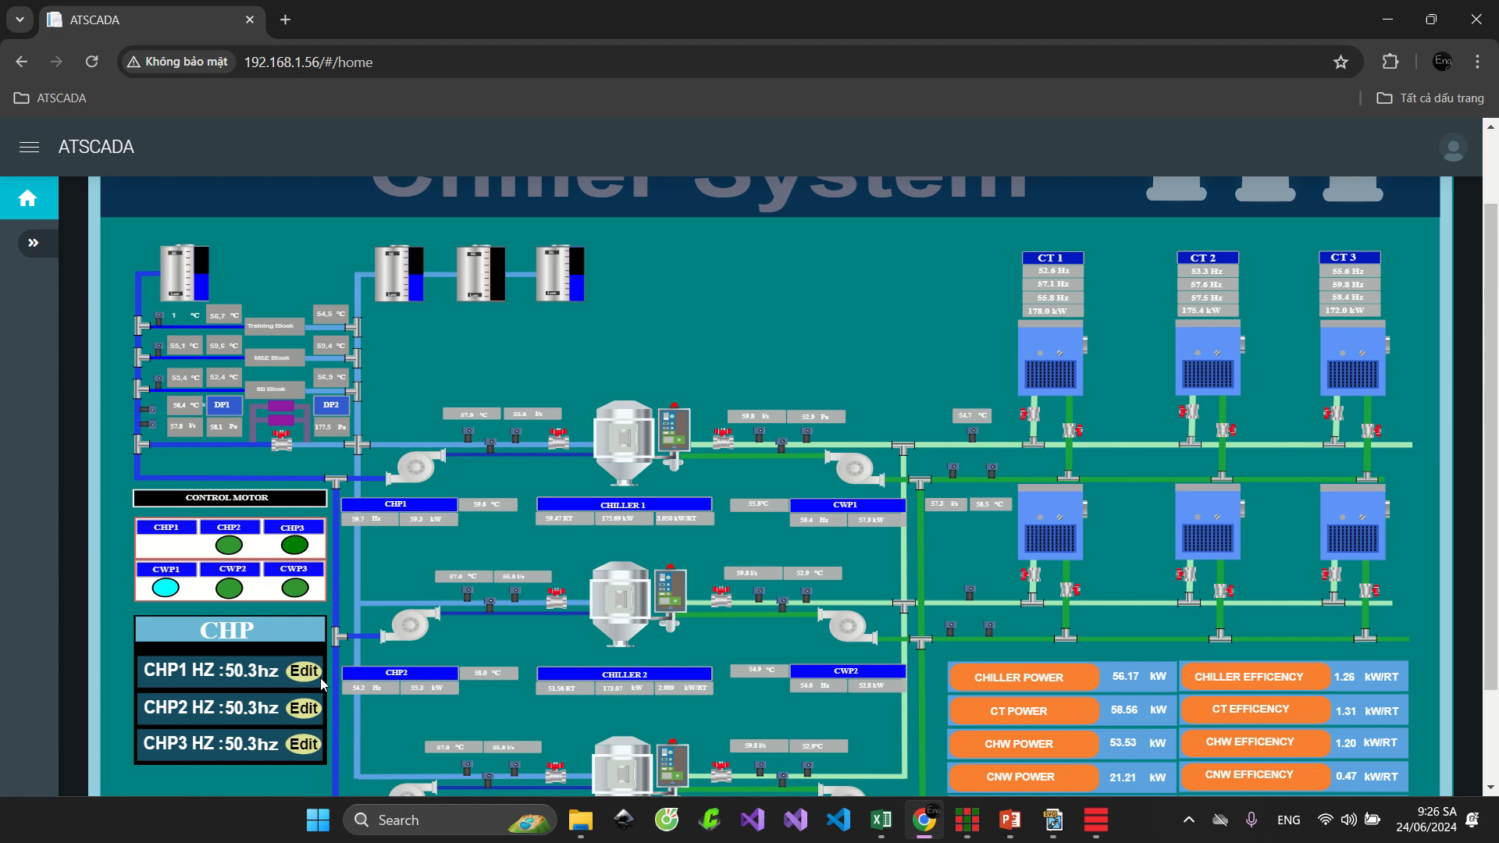
Set the FactoryDP1.C1 value to 15.5 through the CHP1 HZ row's Edit control
click(306, 671)
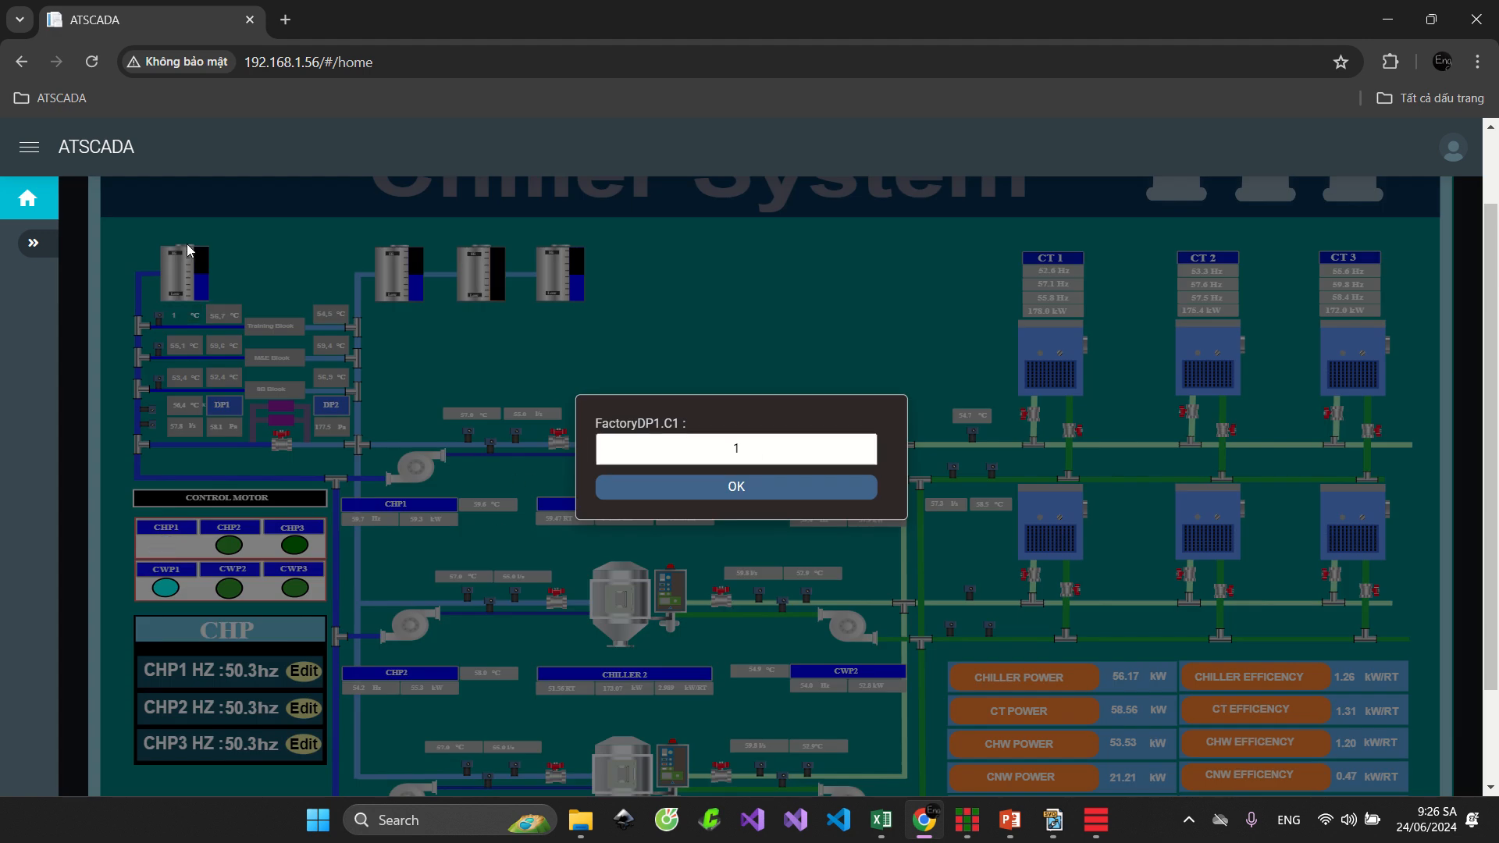
click(786, 451)
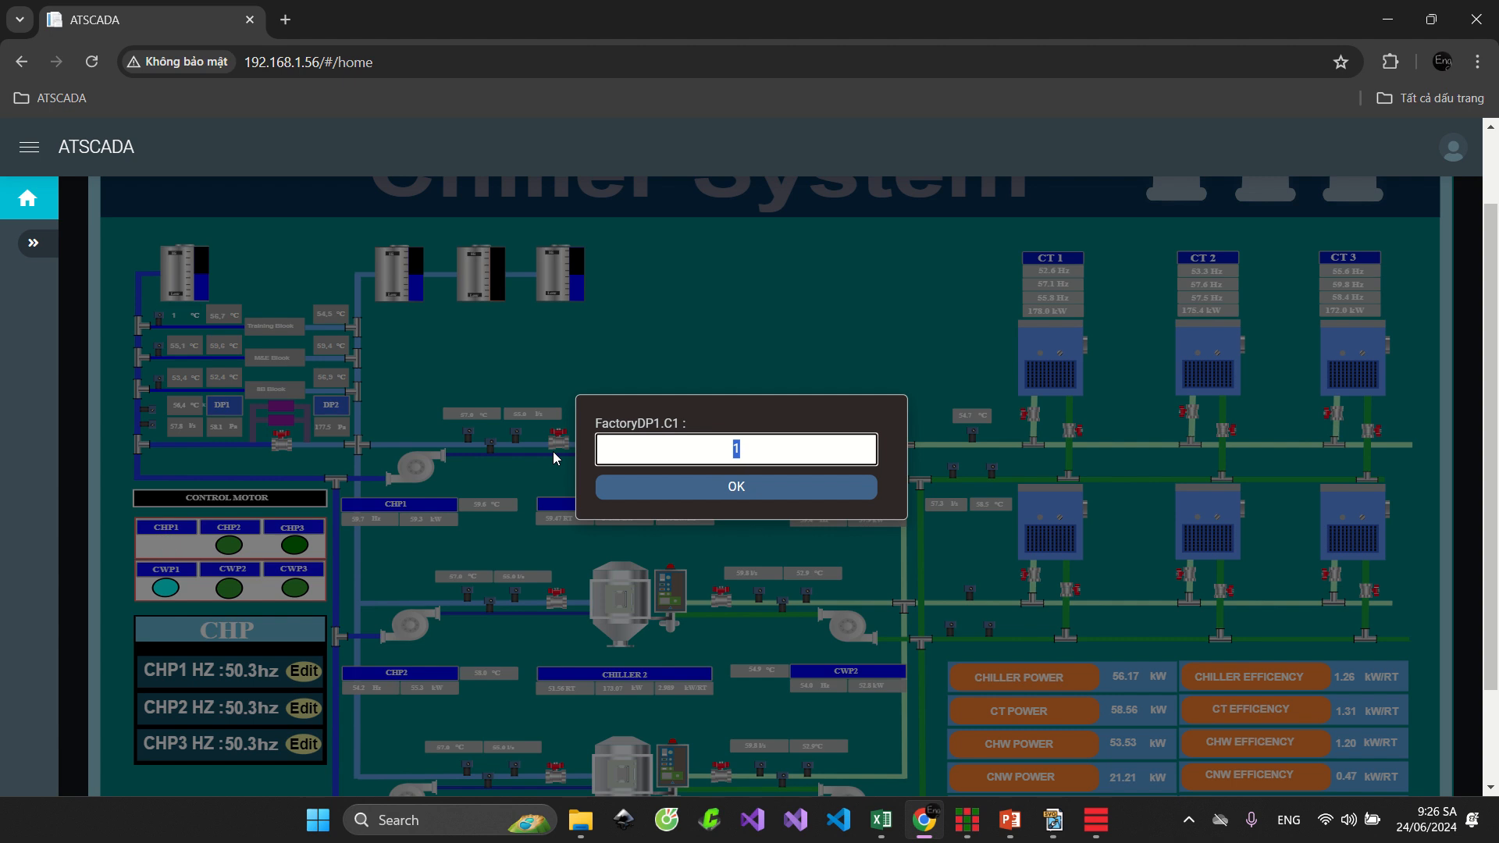
text(15.5)
key(Return)
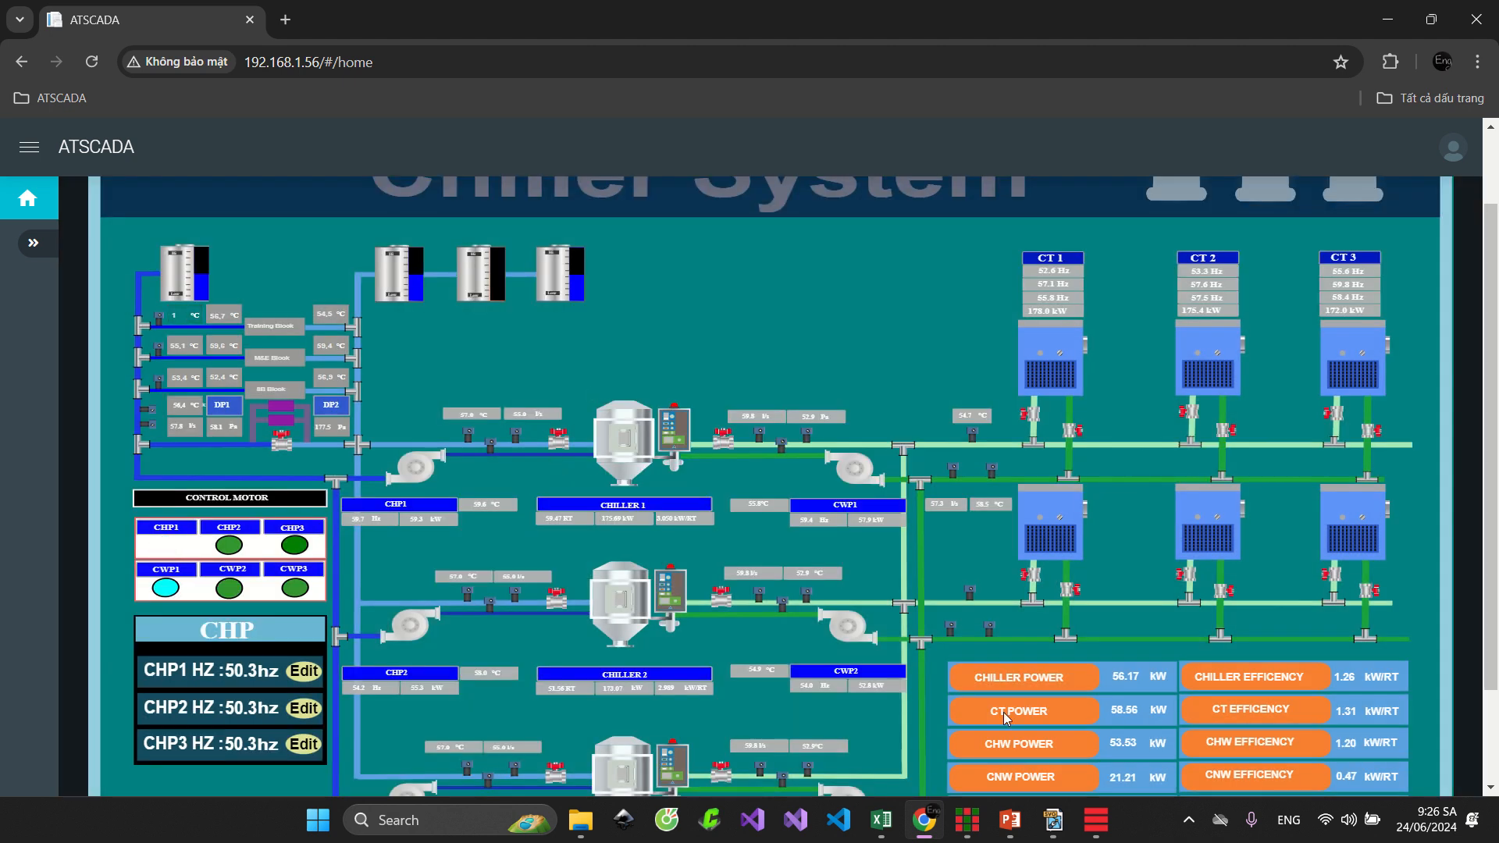
Switch to ATDriver Server, dismiss the Write Tag Value dialog and check the value of tag C1 under DP1
click(1096, 820)
click(1139, 724)
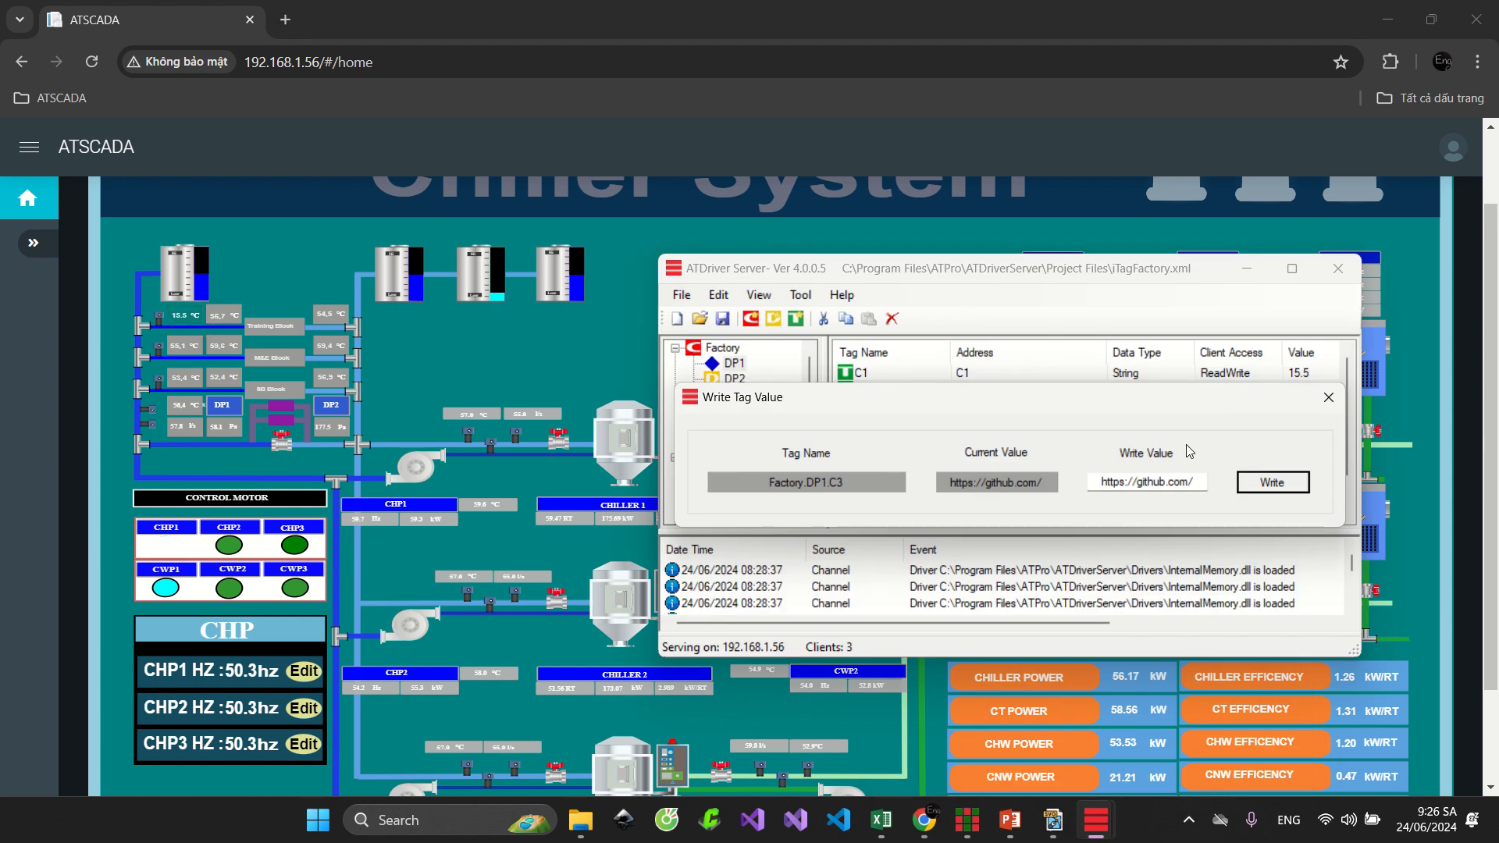
click(1323, 400)
click(1297, 375)
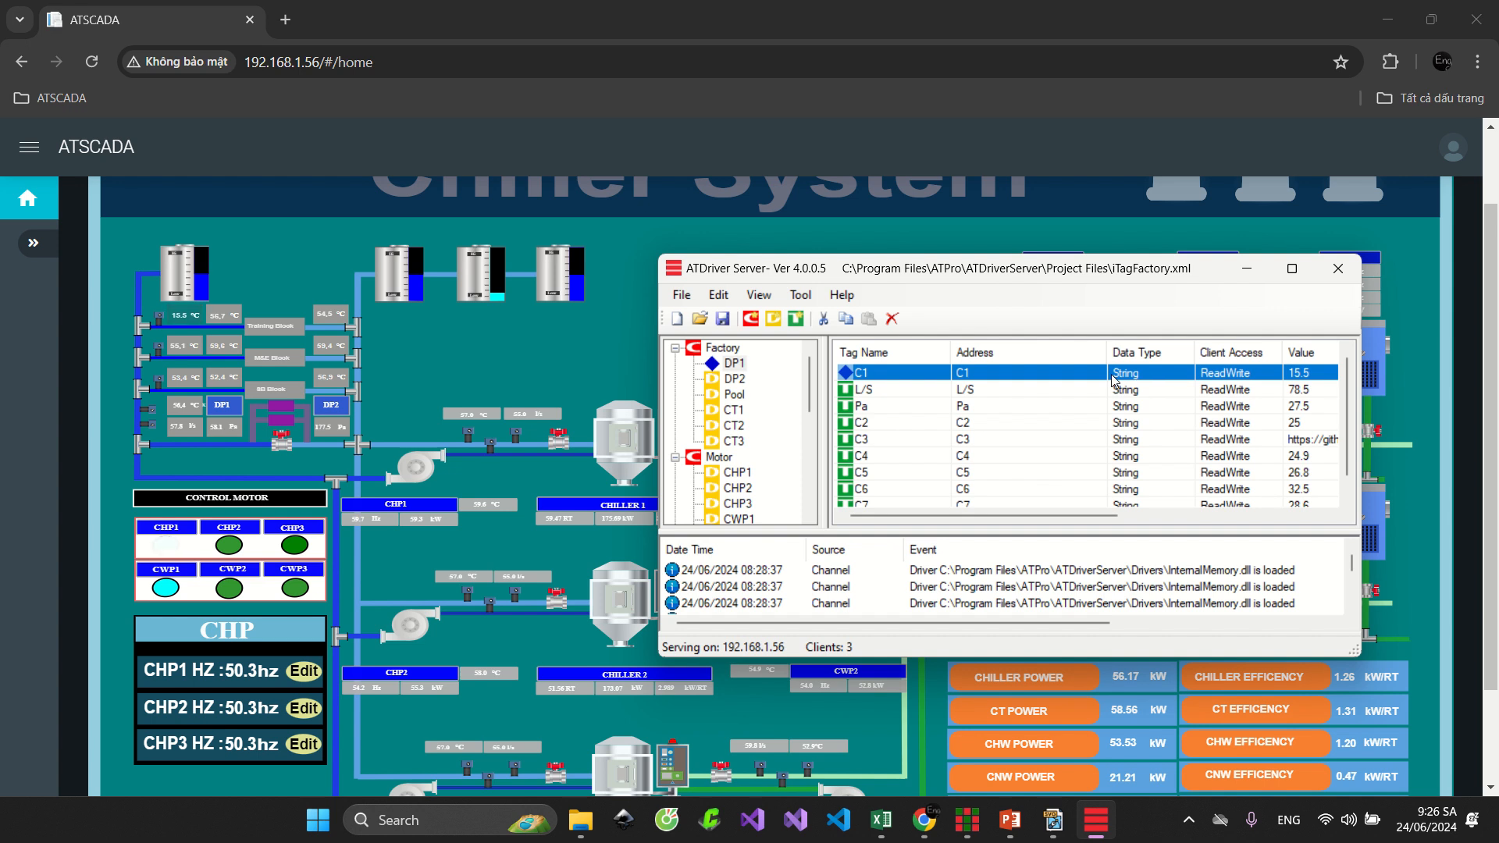
Switch to FastWeb Designer and set the NewSVG component's background colour to dark navy #000040
click(578, 340)
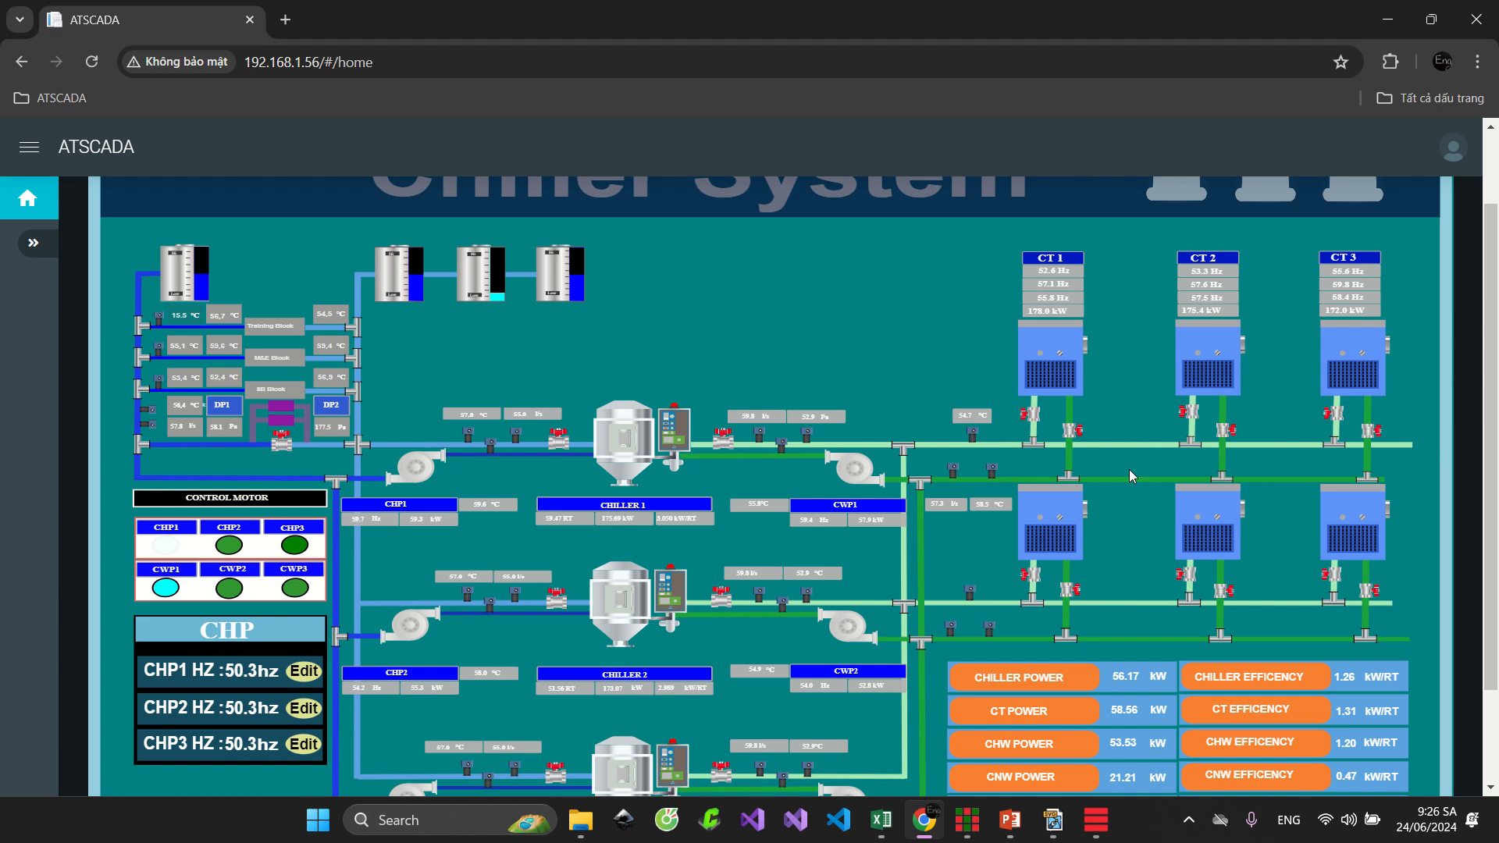
click(969, 822)
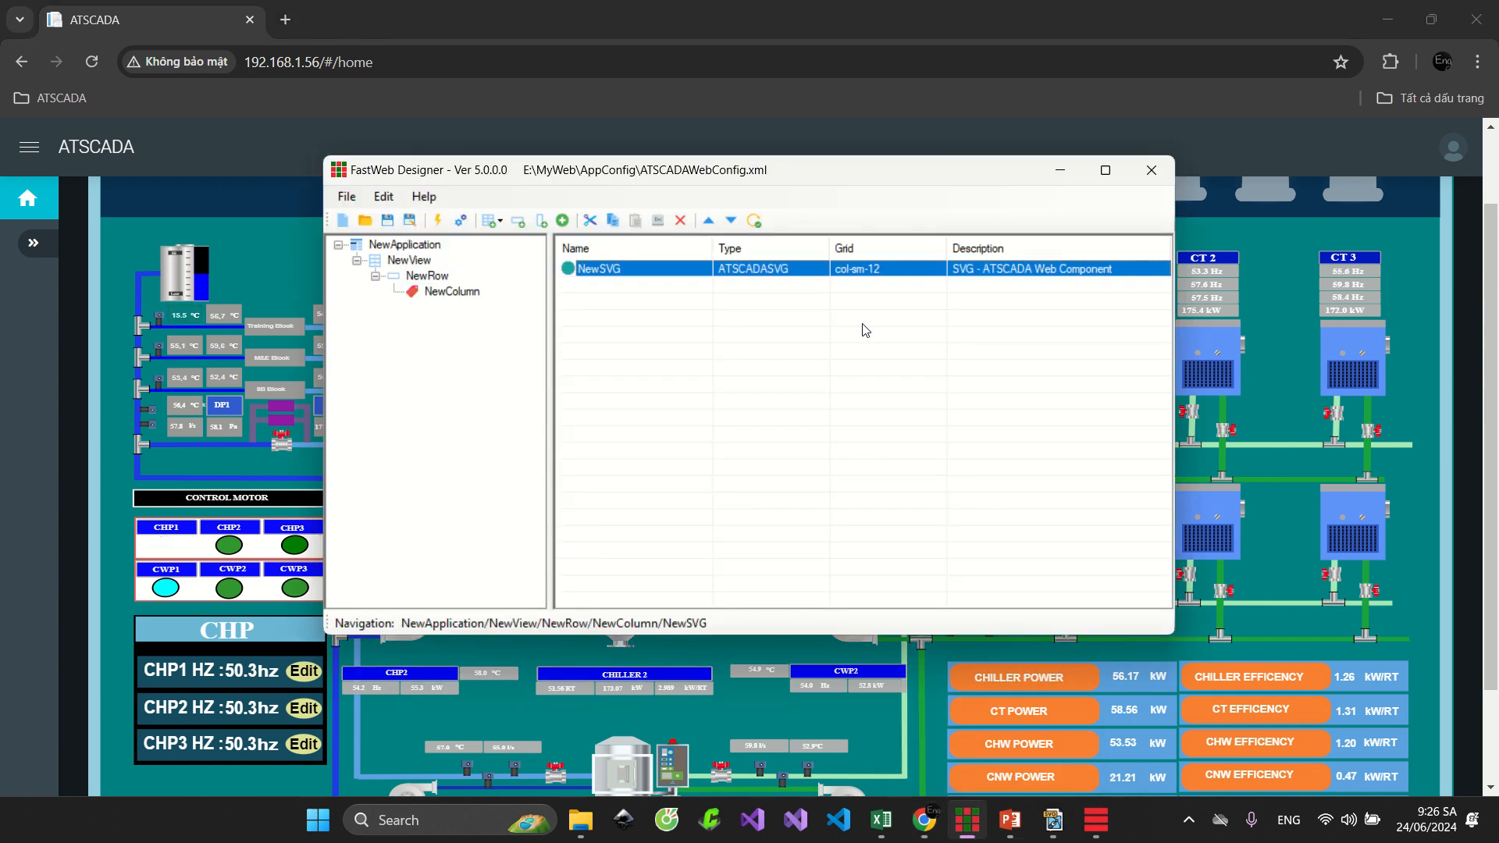
double_click(642, 270)
click(453, 179)
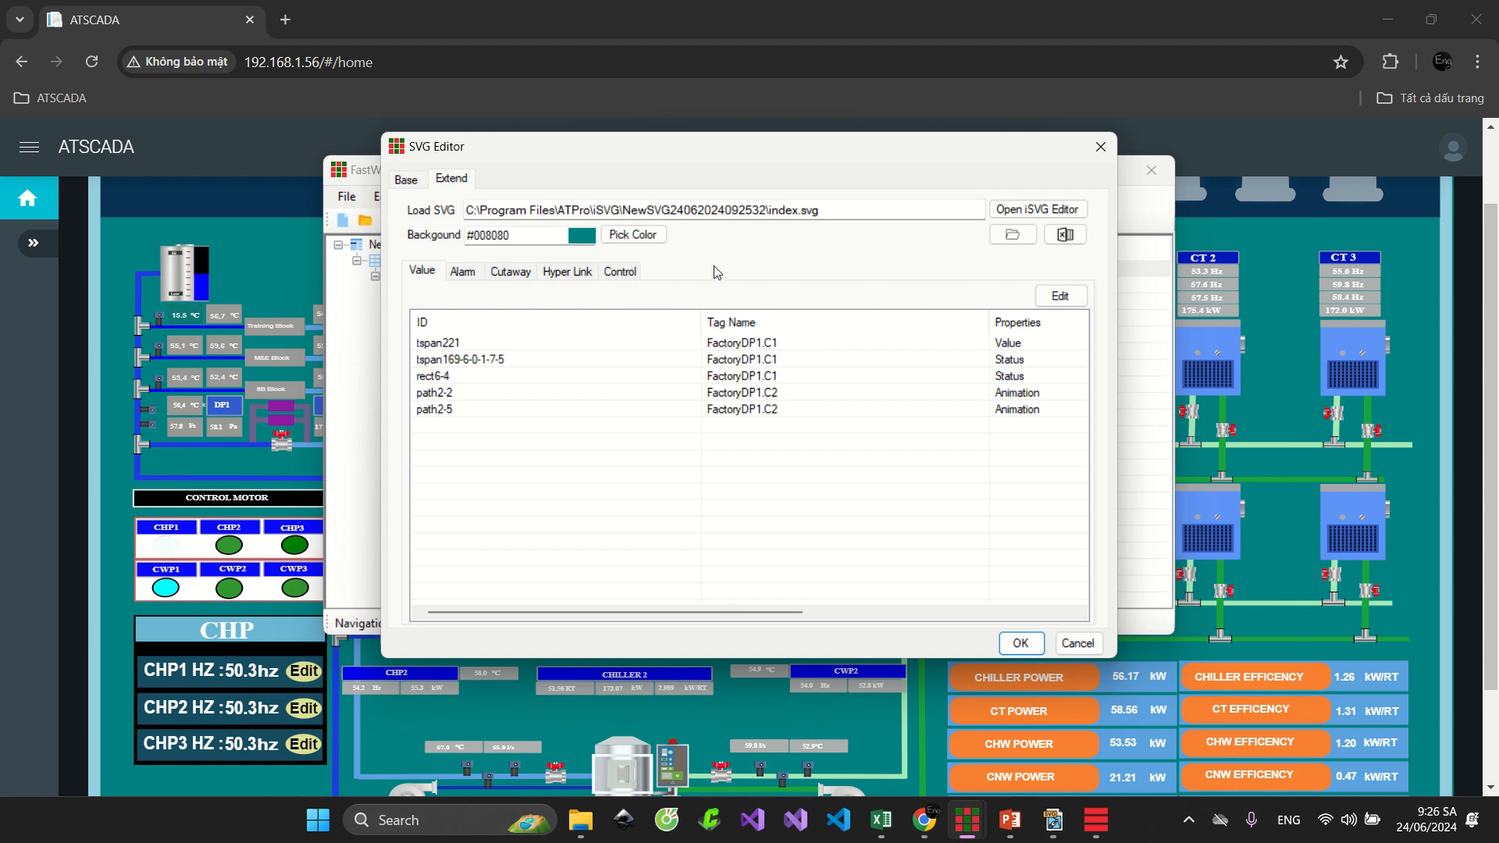
click(629, 235)
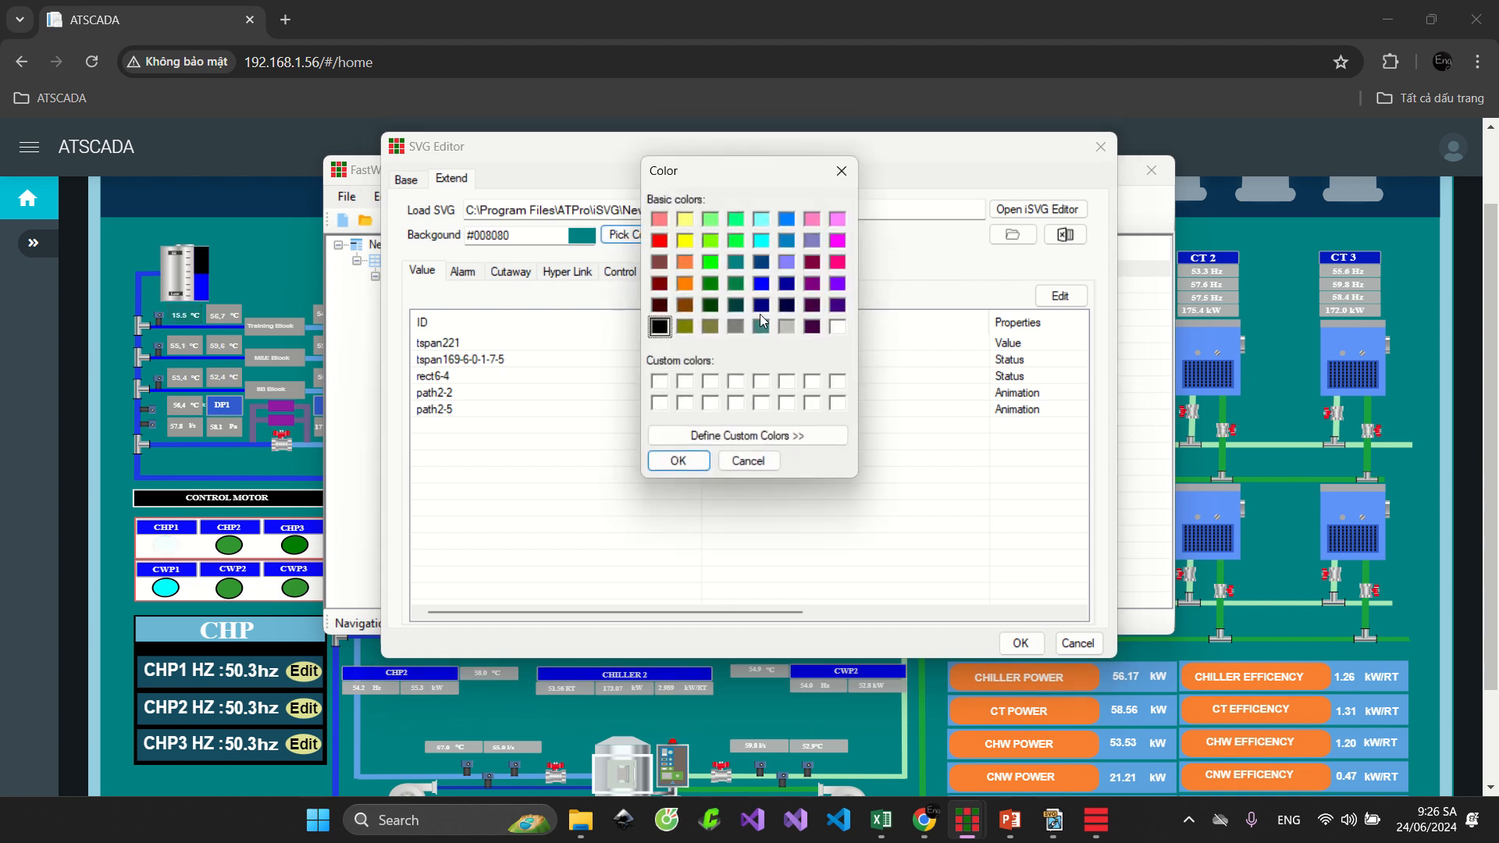
click(1273, 365)
scroll(1099, 372, up, 1)
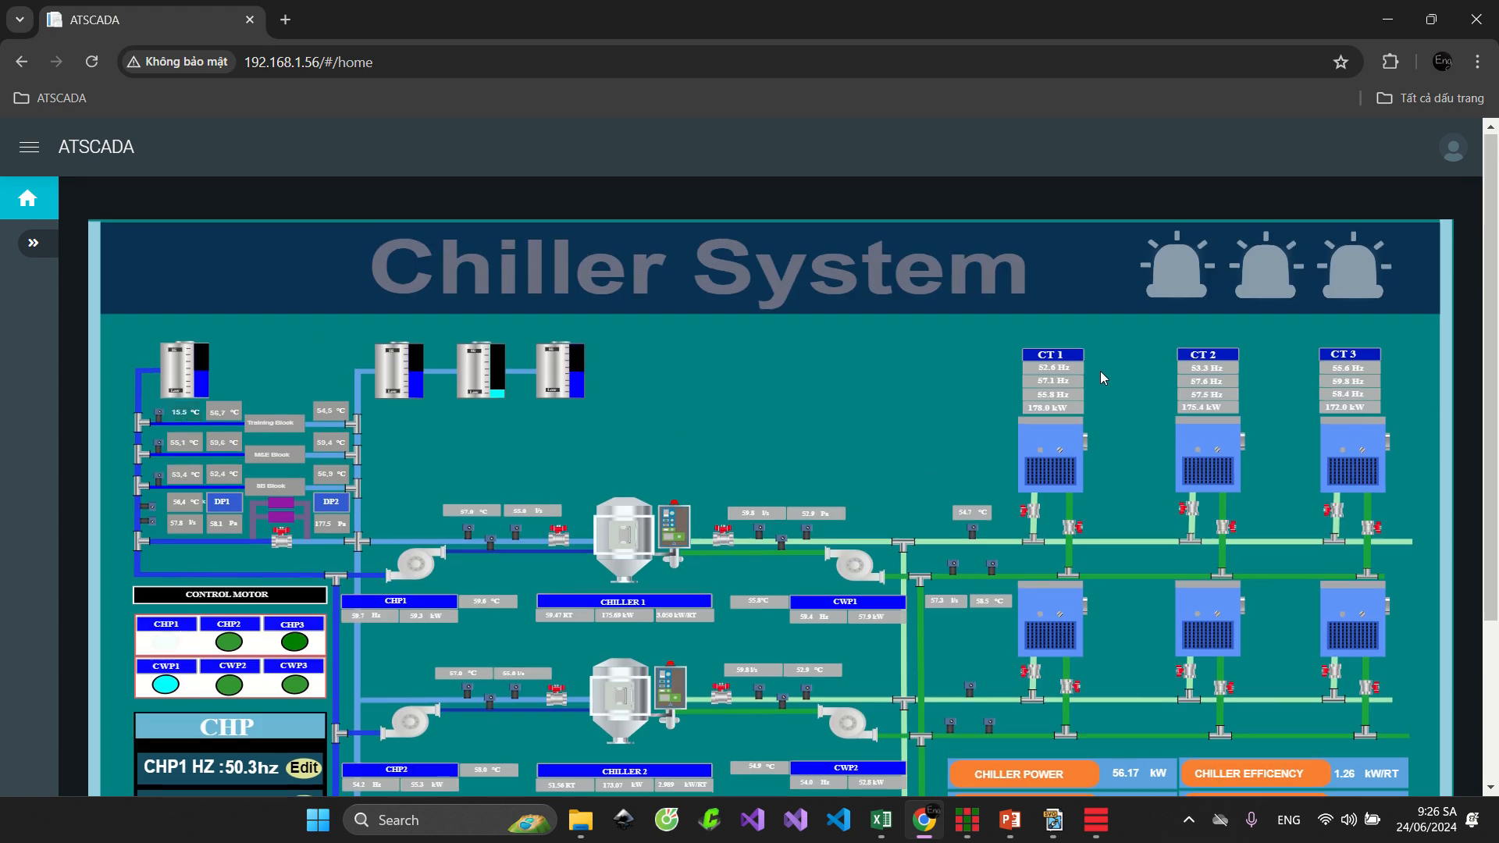
key(alt+Tab)
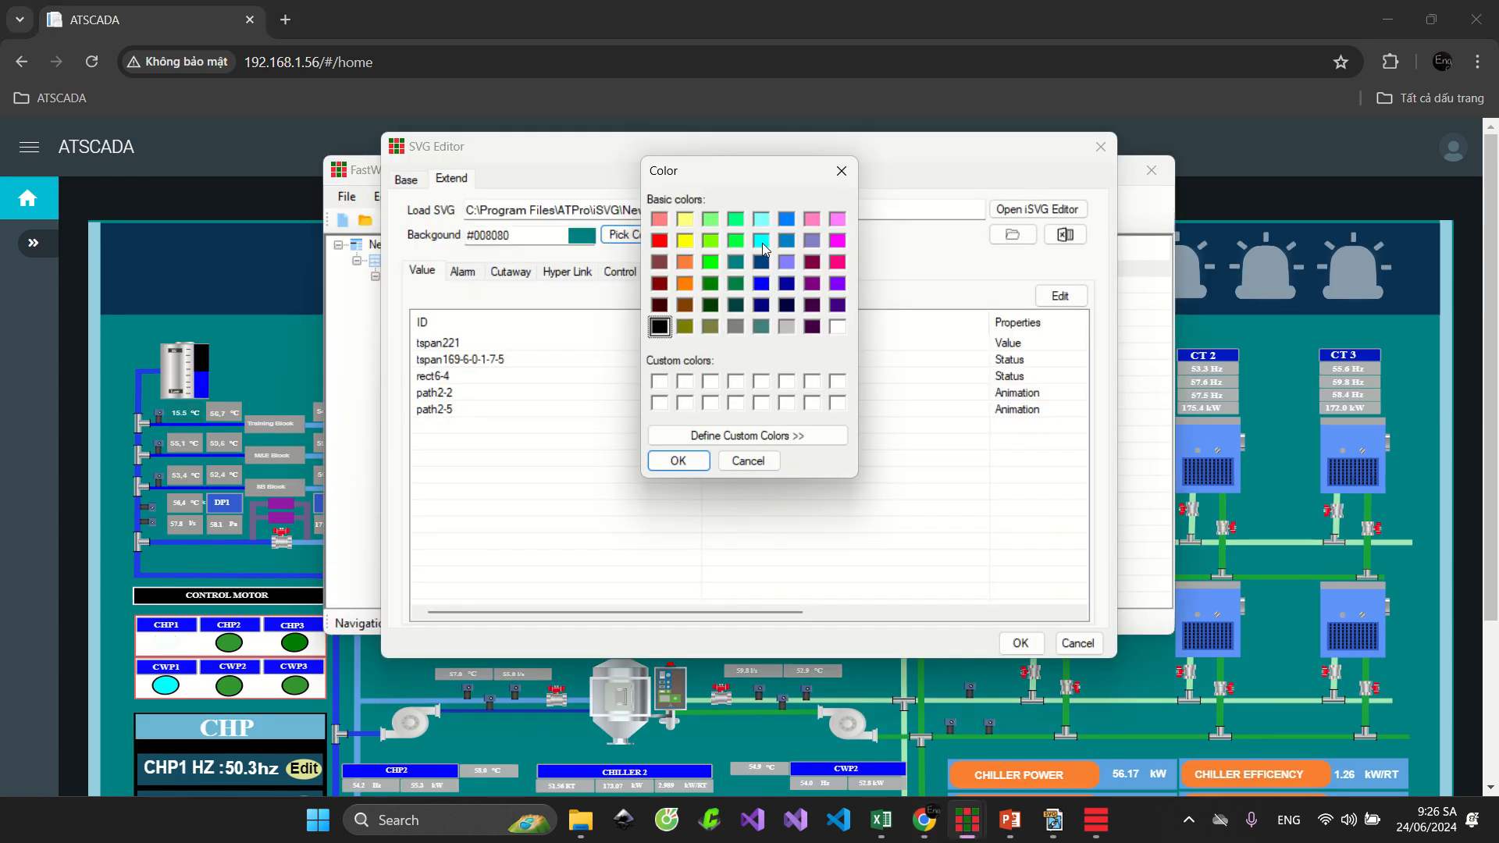
click(790, 309)
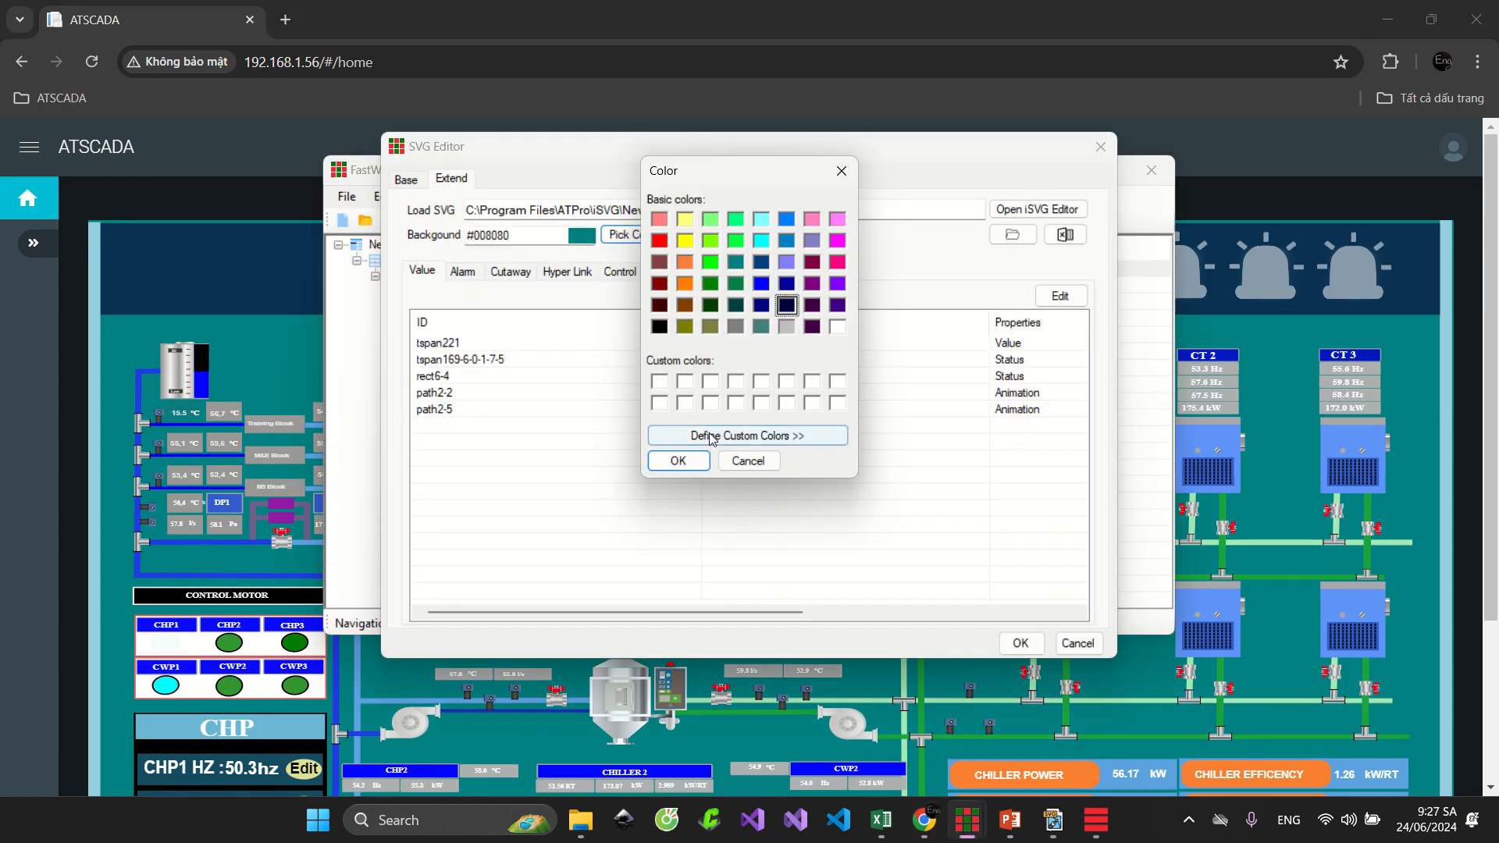
click(678, 461)
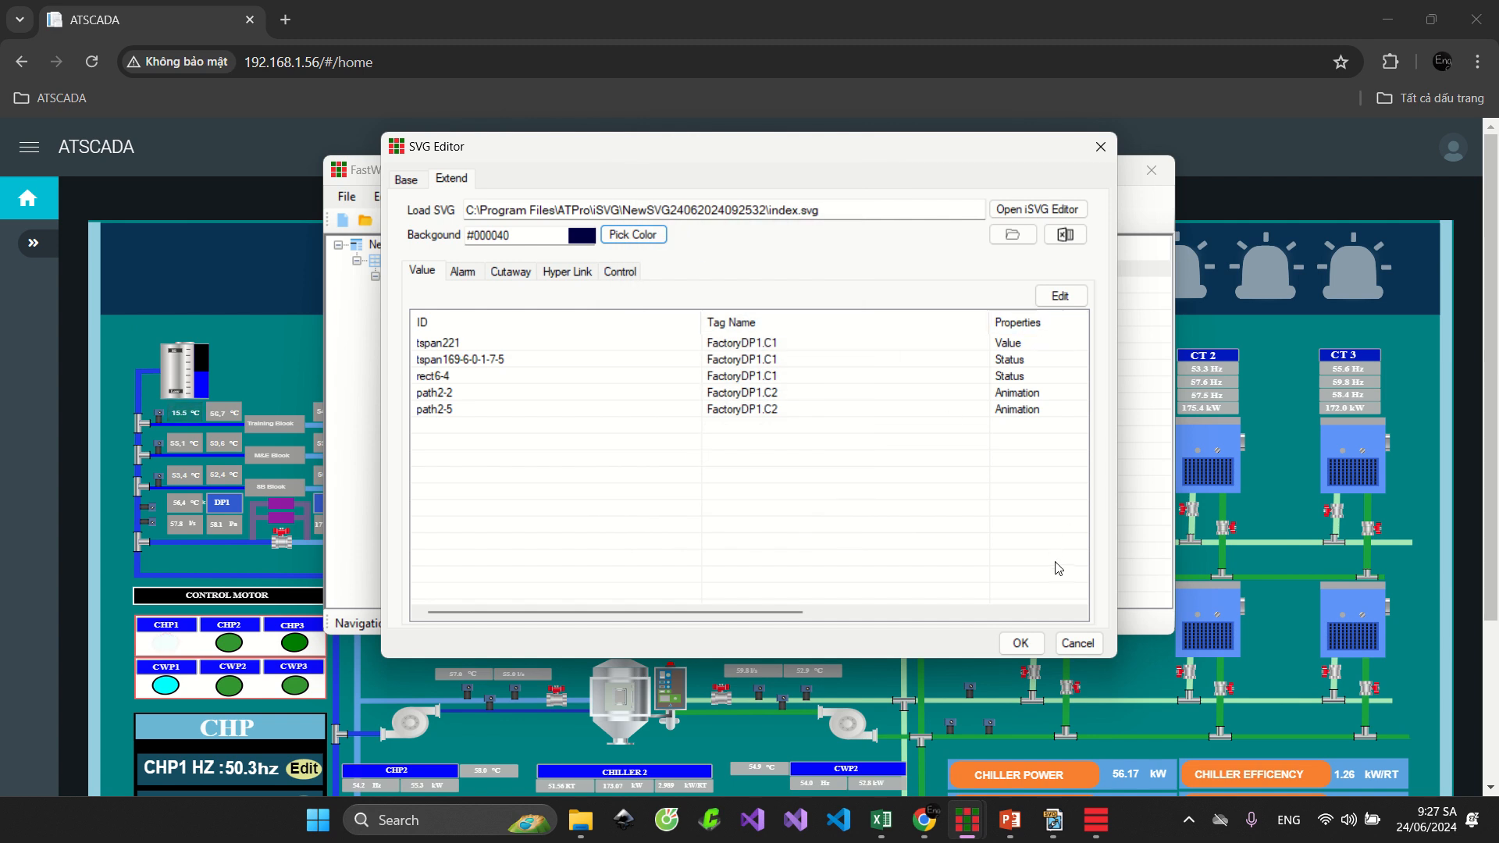
click(1020, 643)
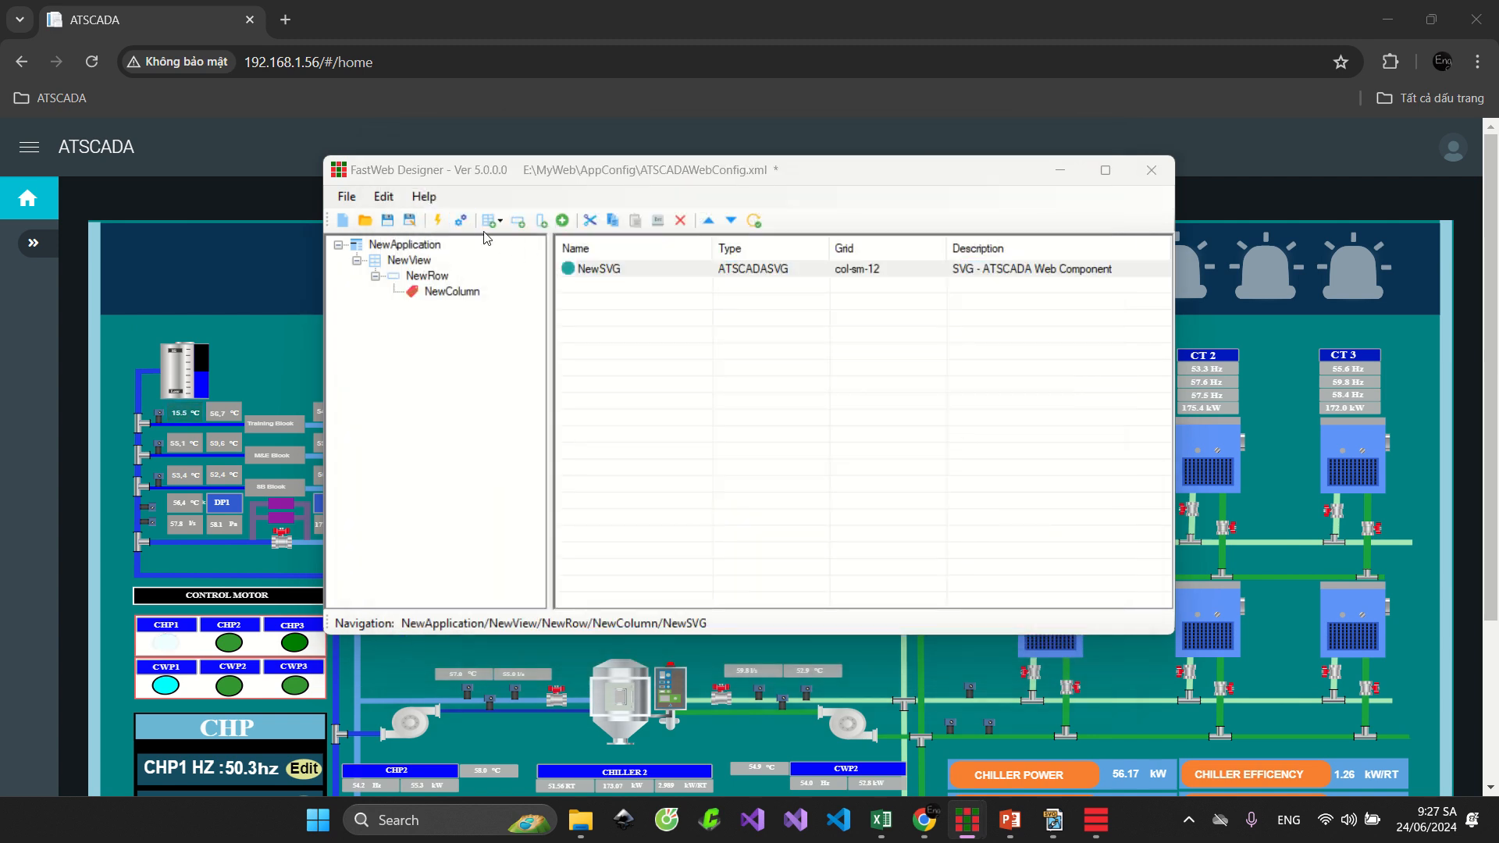
Save and register the recoloured project, then reload the ATSCADA page and check the drawing's background
click(461, 220)
click(729, 479)
click(750, 479)
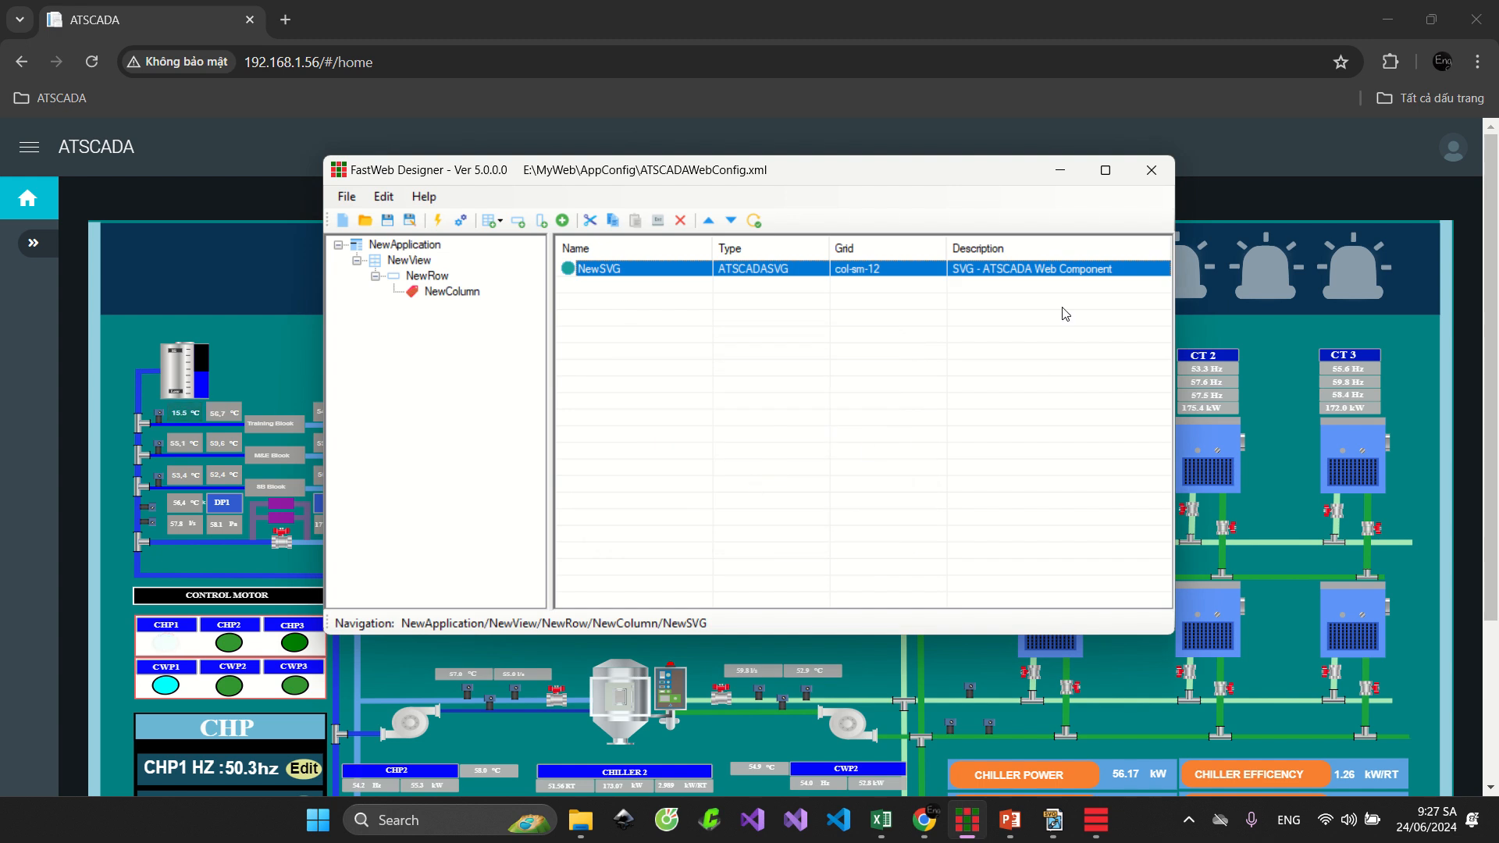
drag(1002, 179, 982, 298)
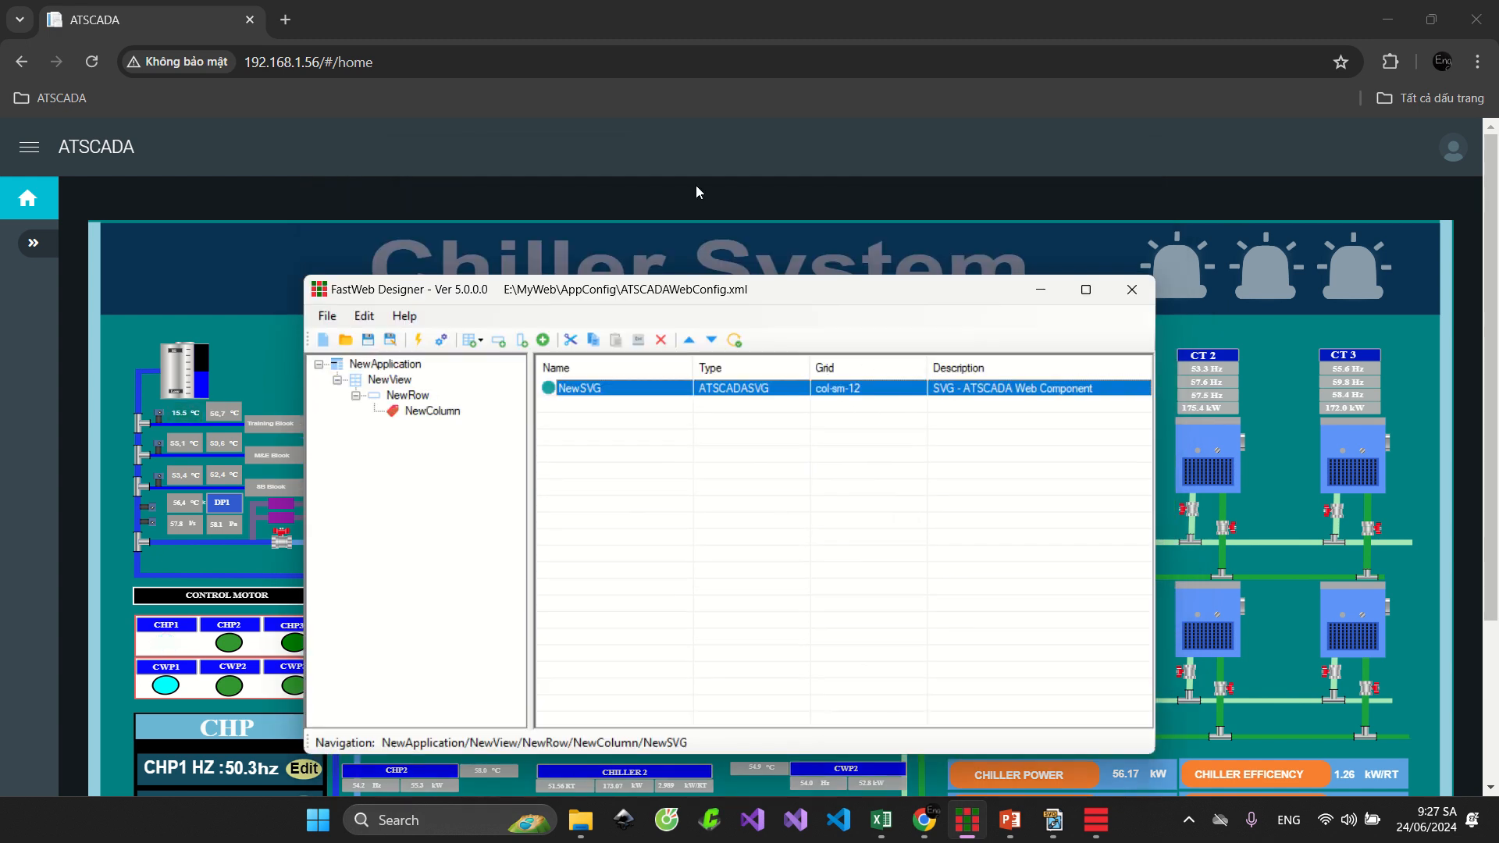
click(91, 61)
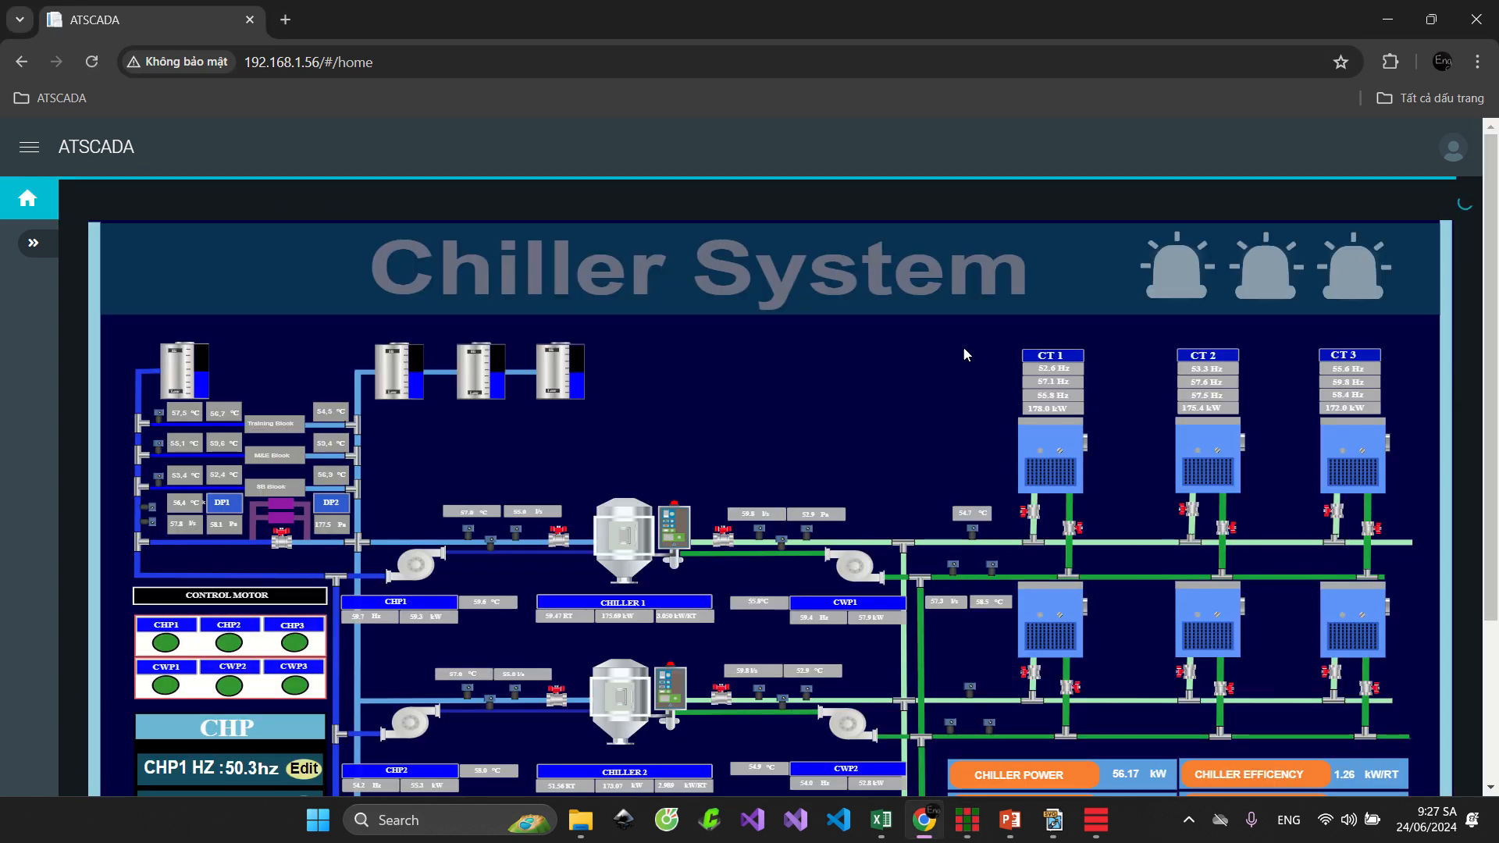
scroll(965, 355, down, 3)
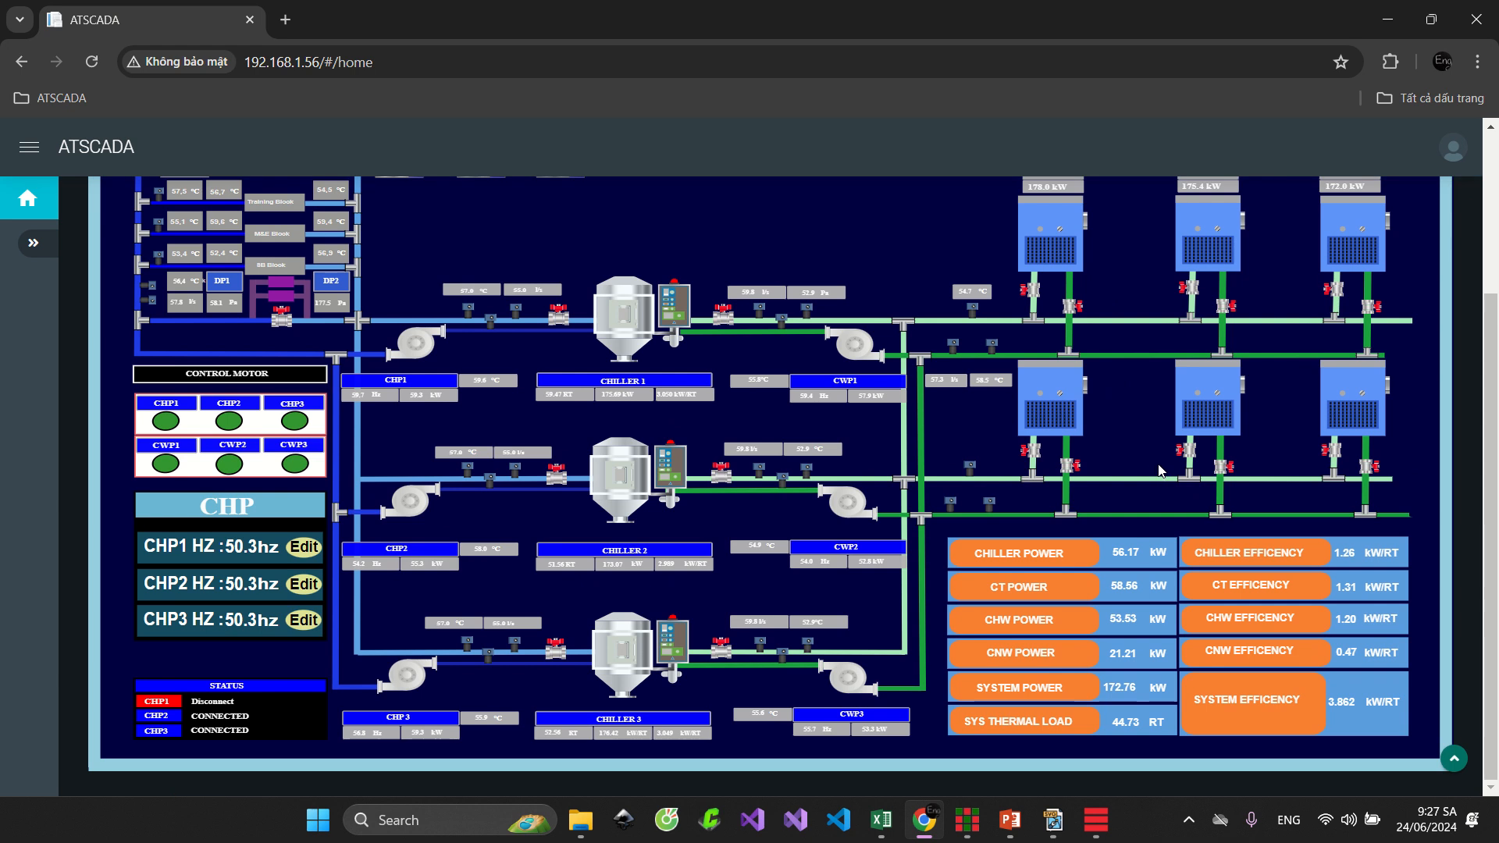
scroll(1159, 470, up, 1)
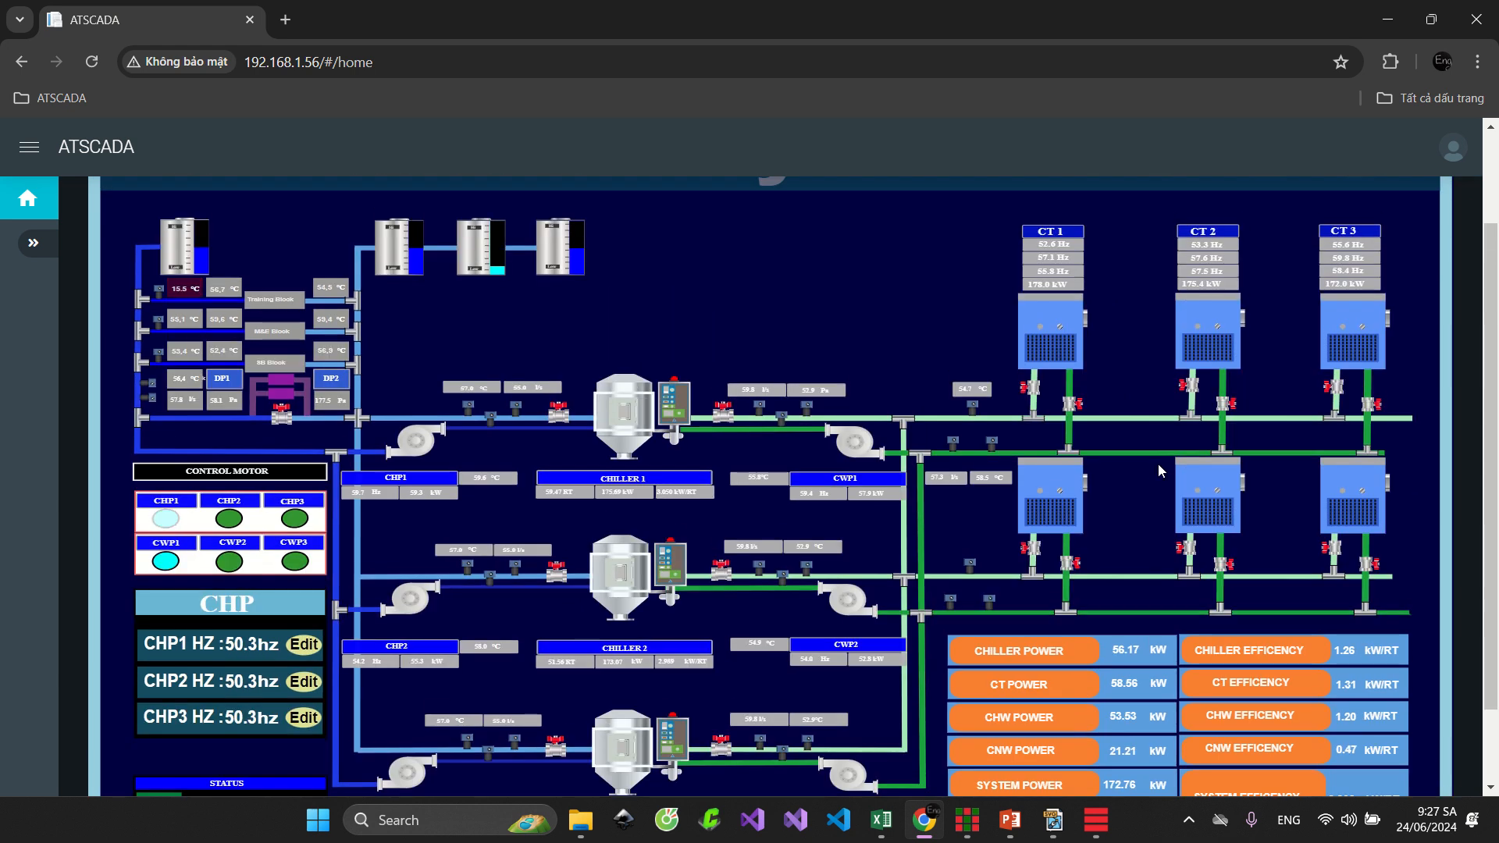
scroll(971, 484, up, 2)
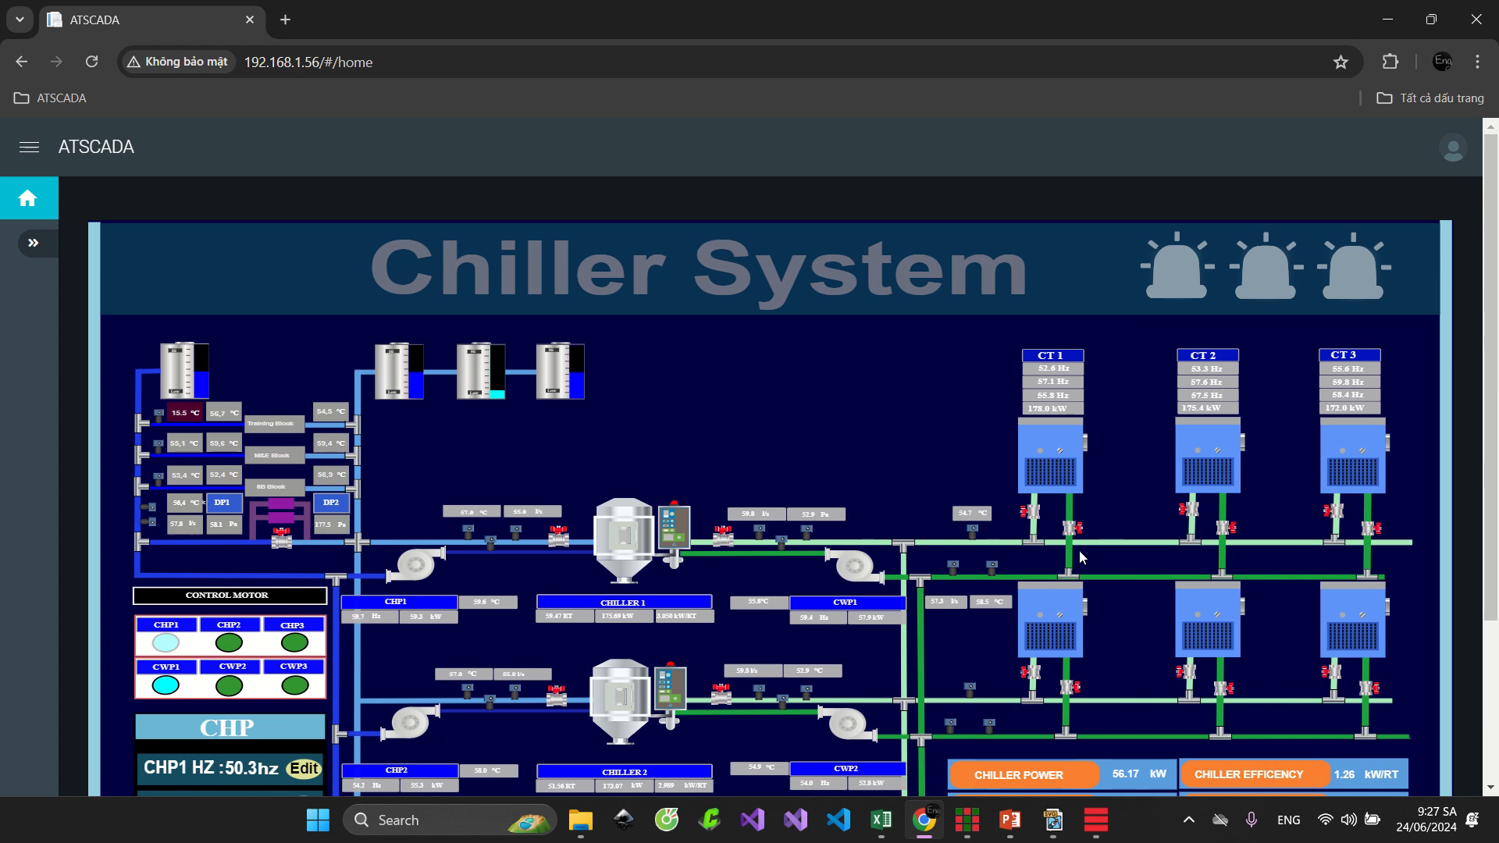
Return to FastWeb Designer and review the extended settings of the NewSVG component, including its SVG path and tag bindings
click(1094, 822)
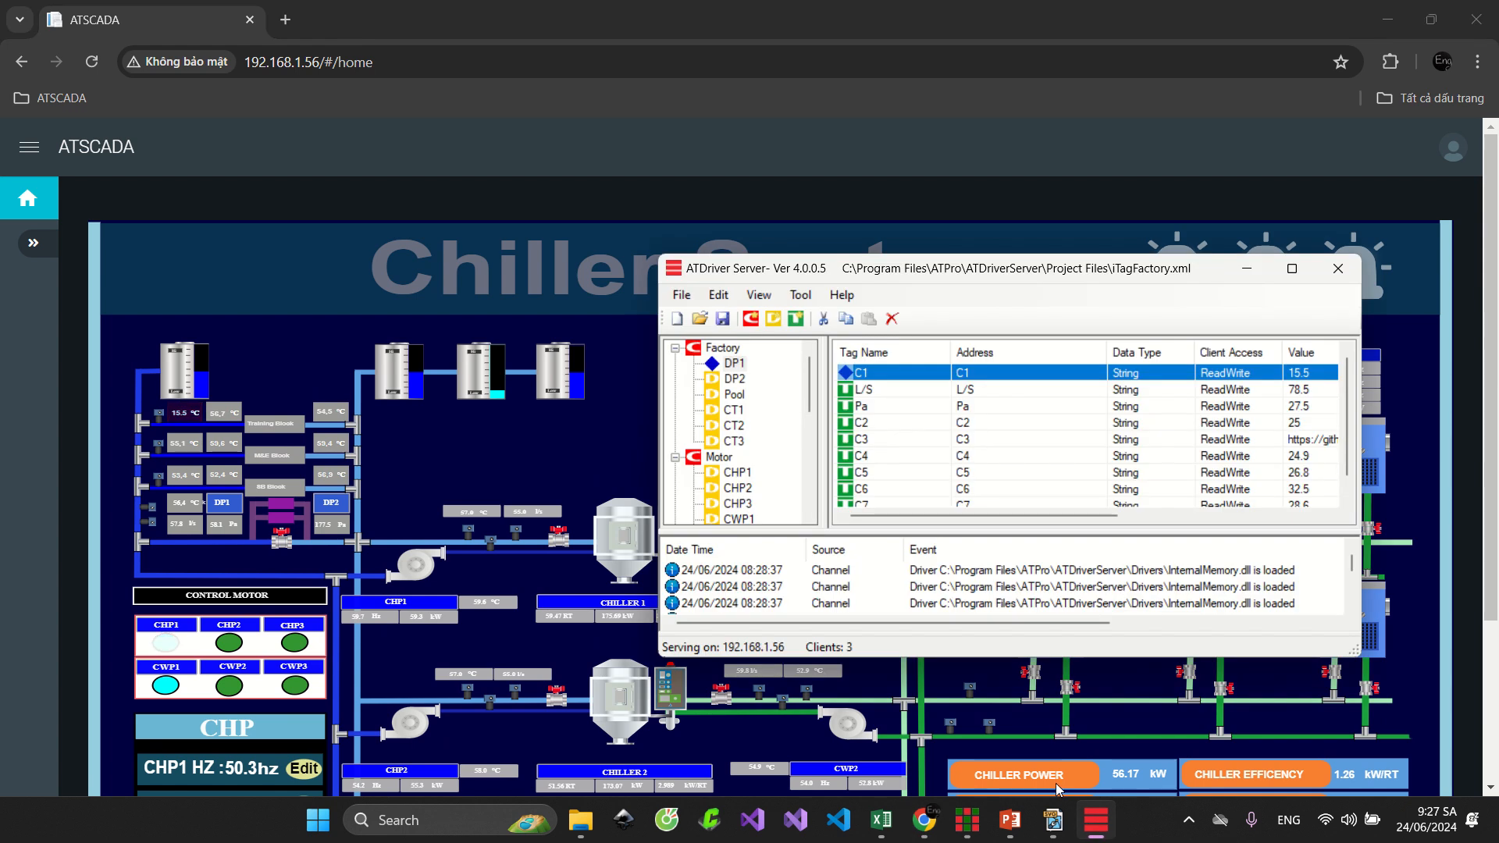
click(976, 821)
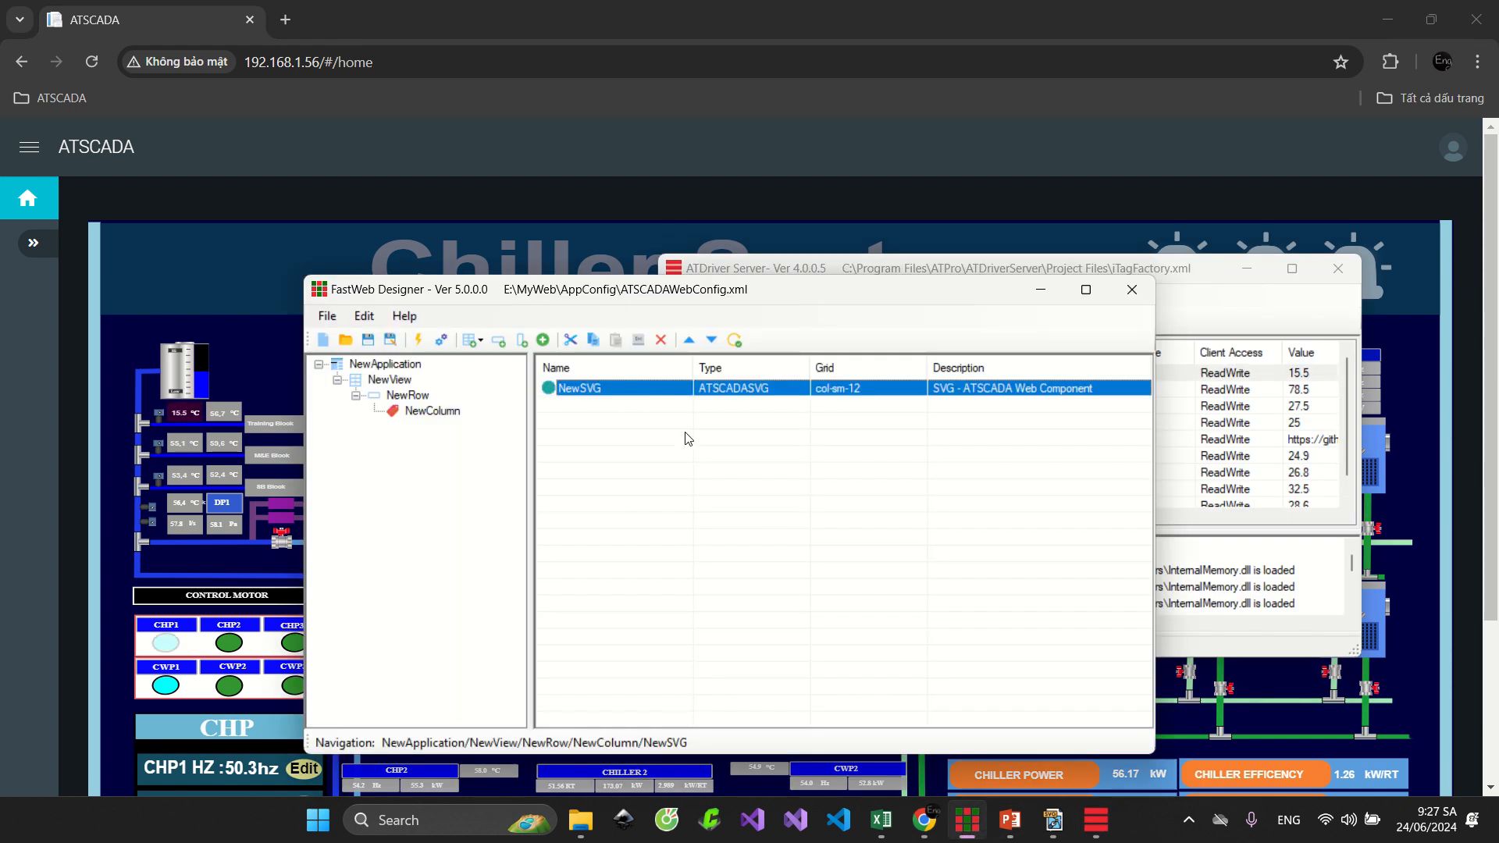
double_click(692, 388)
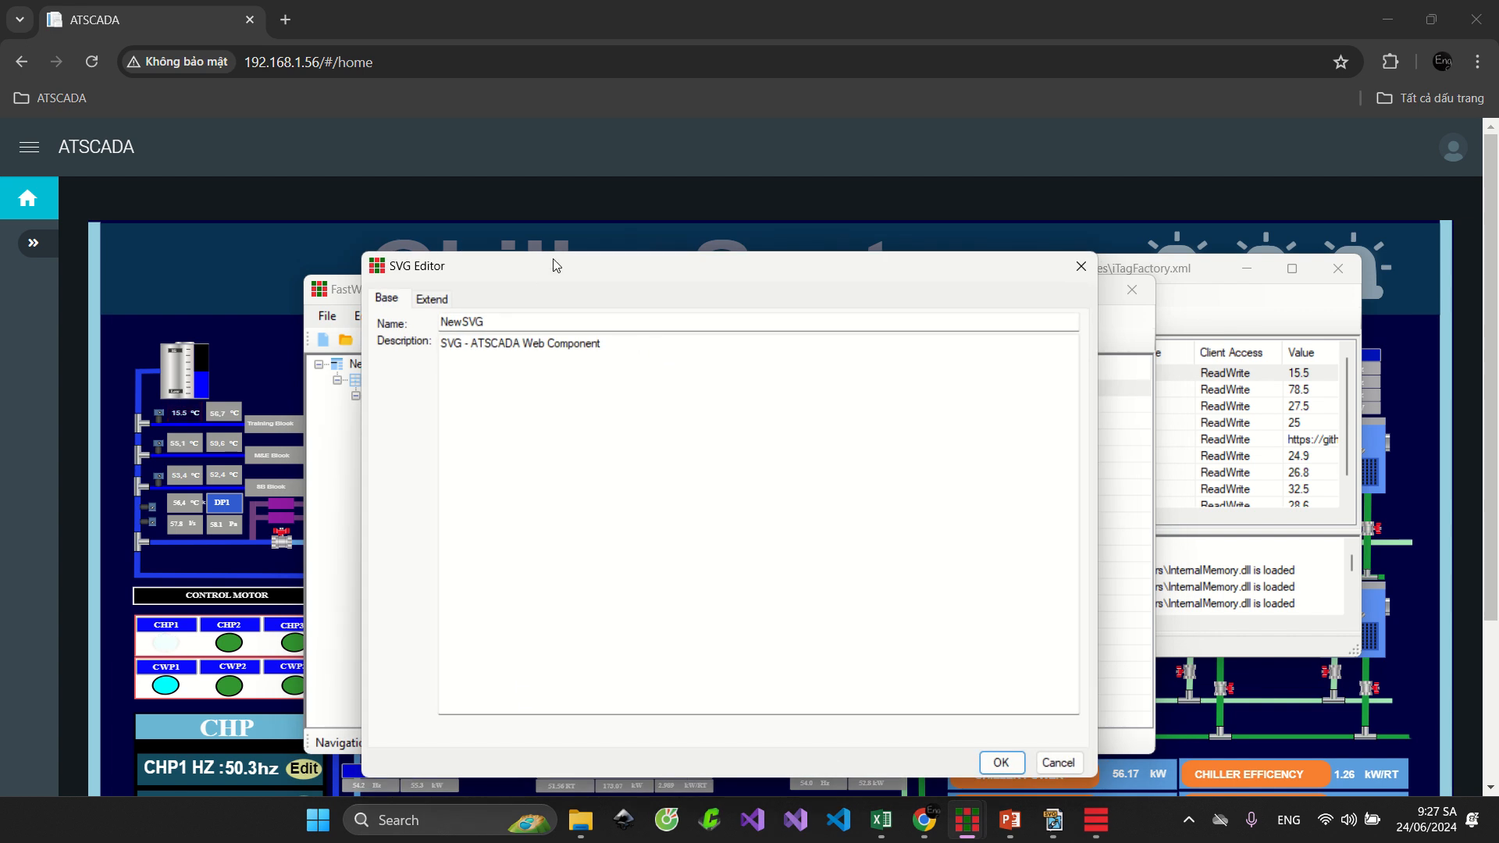
click(432, 300)
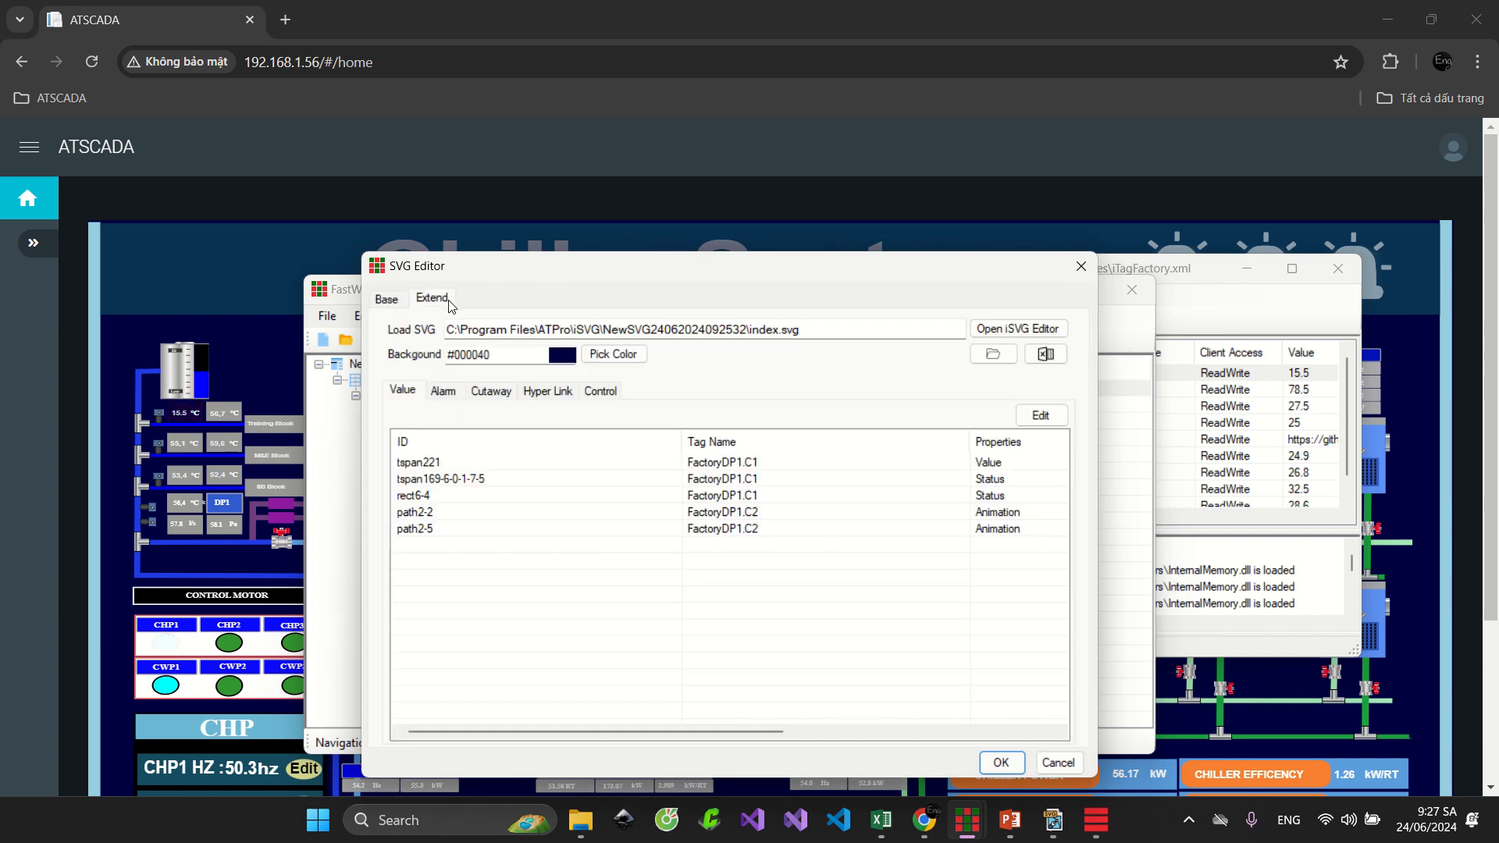
click(1081, 267)
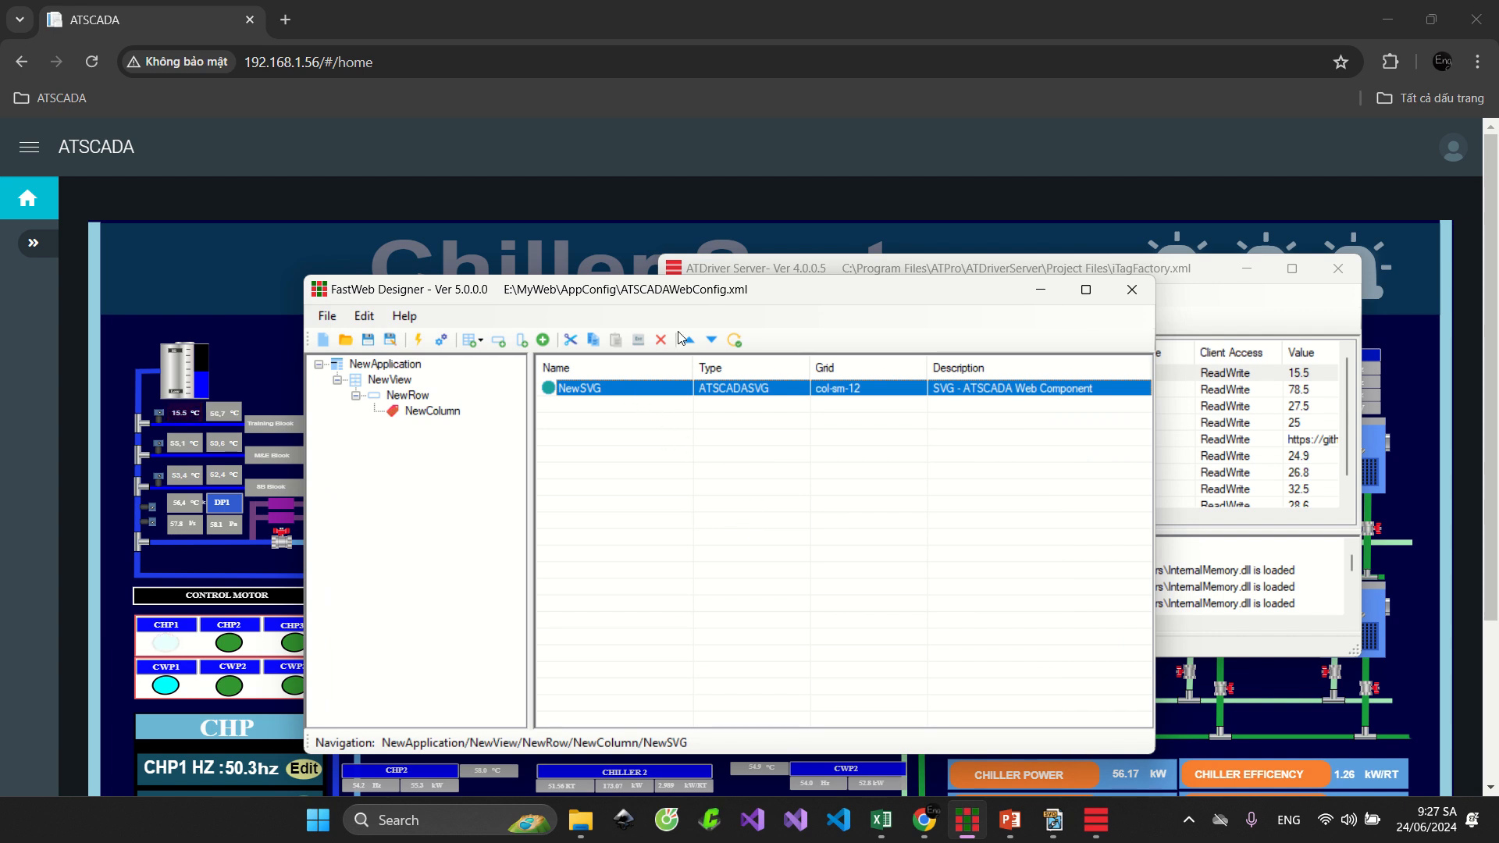
Delete the NewSVG component from NewColumn in FastWeb Designer
drag(705, 300, 735, 223)
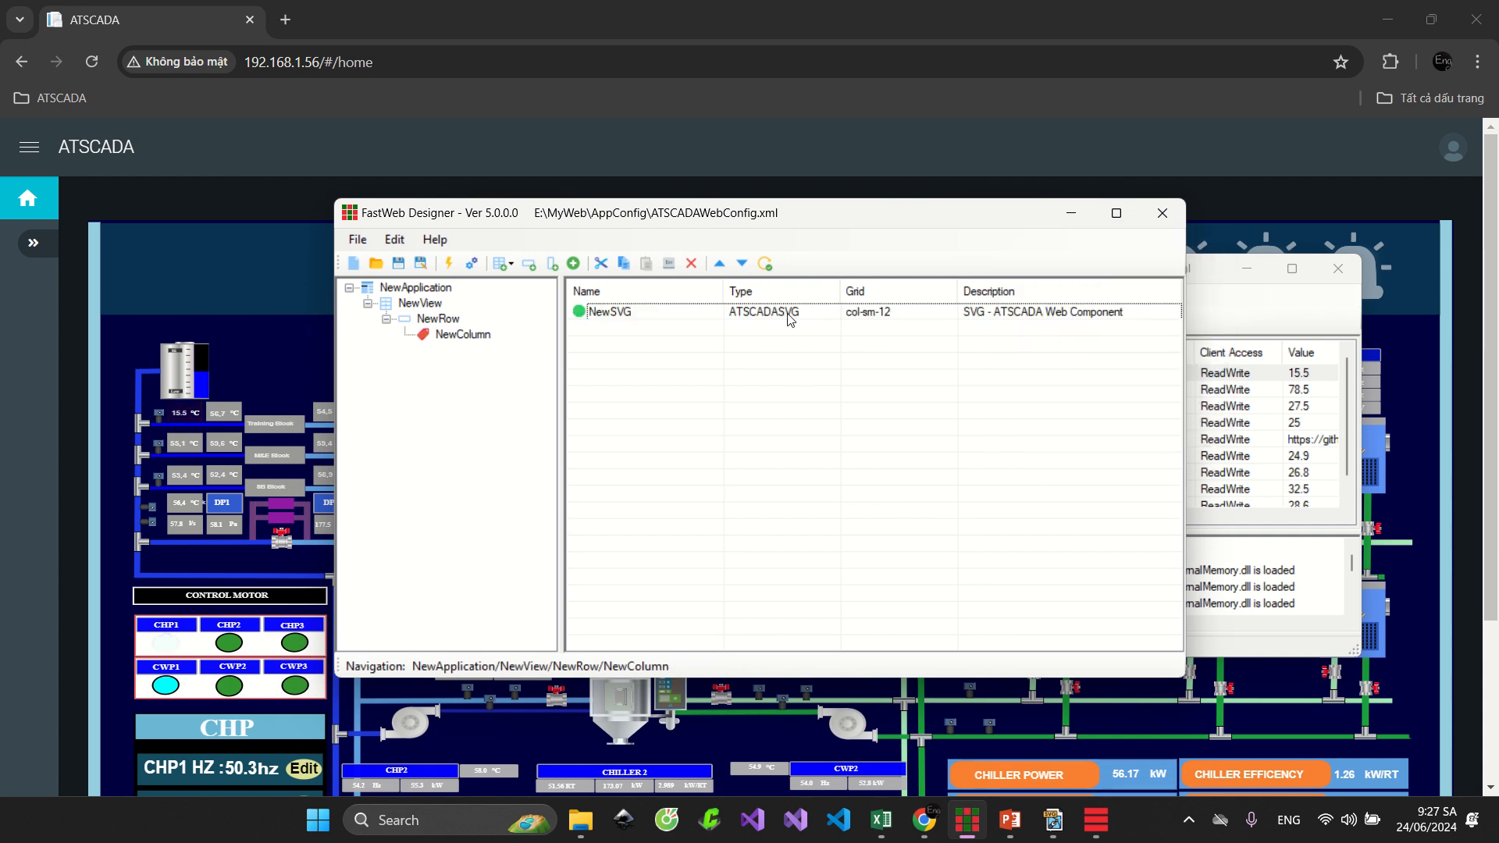
key(Delete)
click(758, 468)
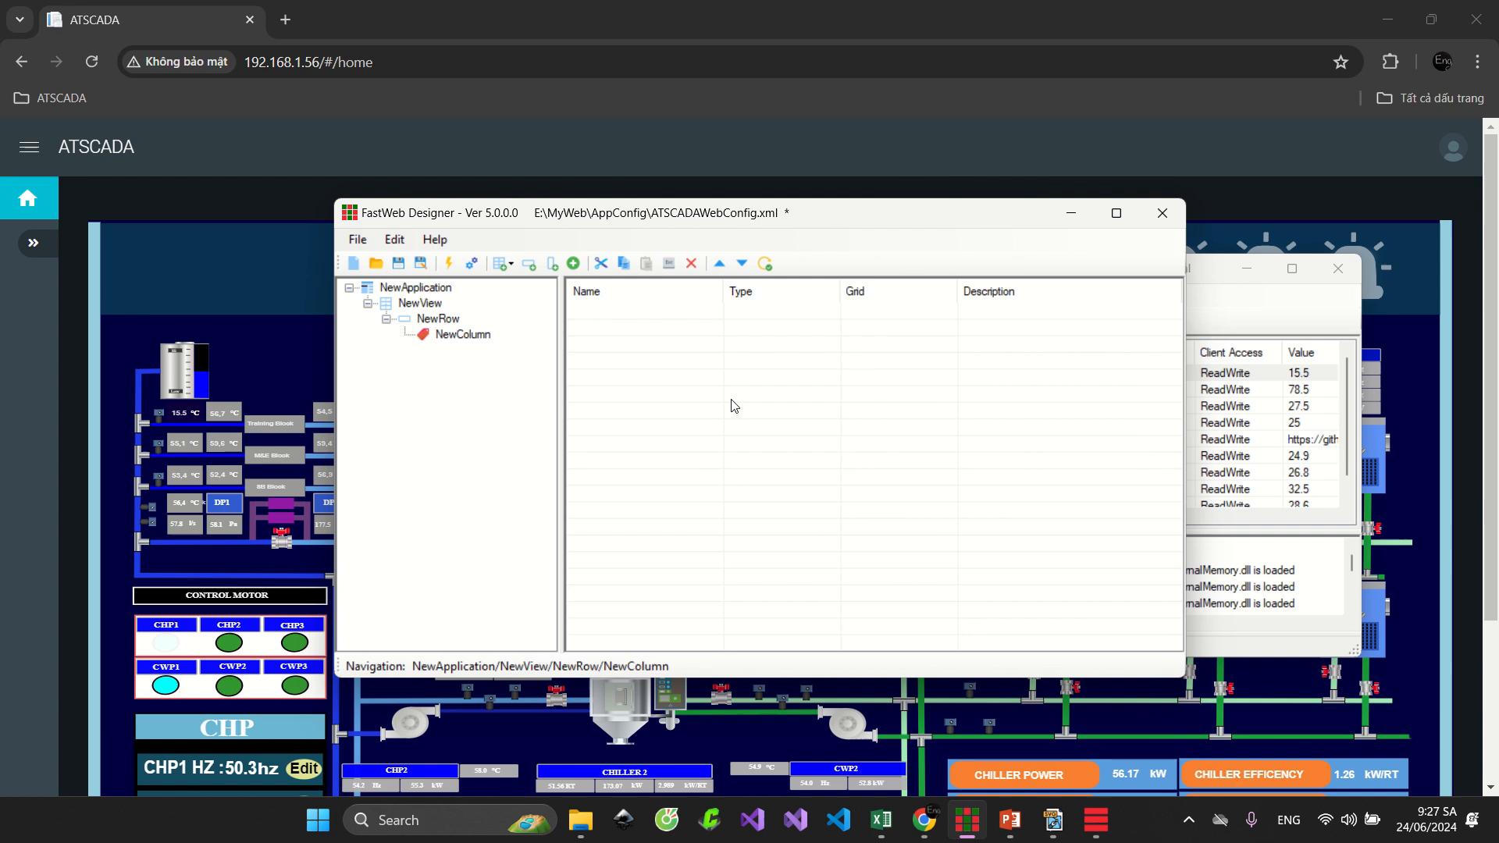
Add a new iSVG component to NewColumn and show its extended settings
right_click(639, 334)
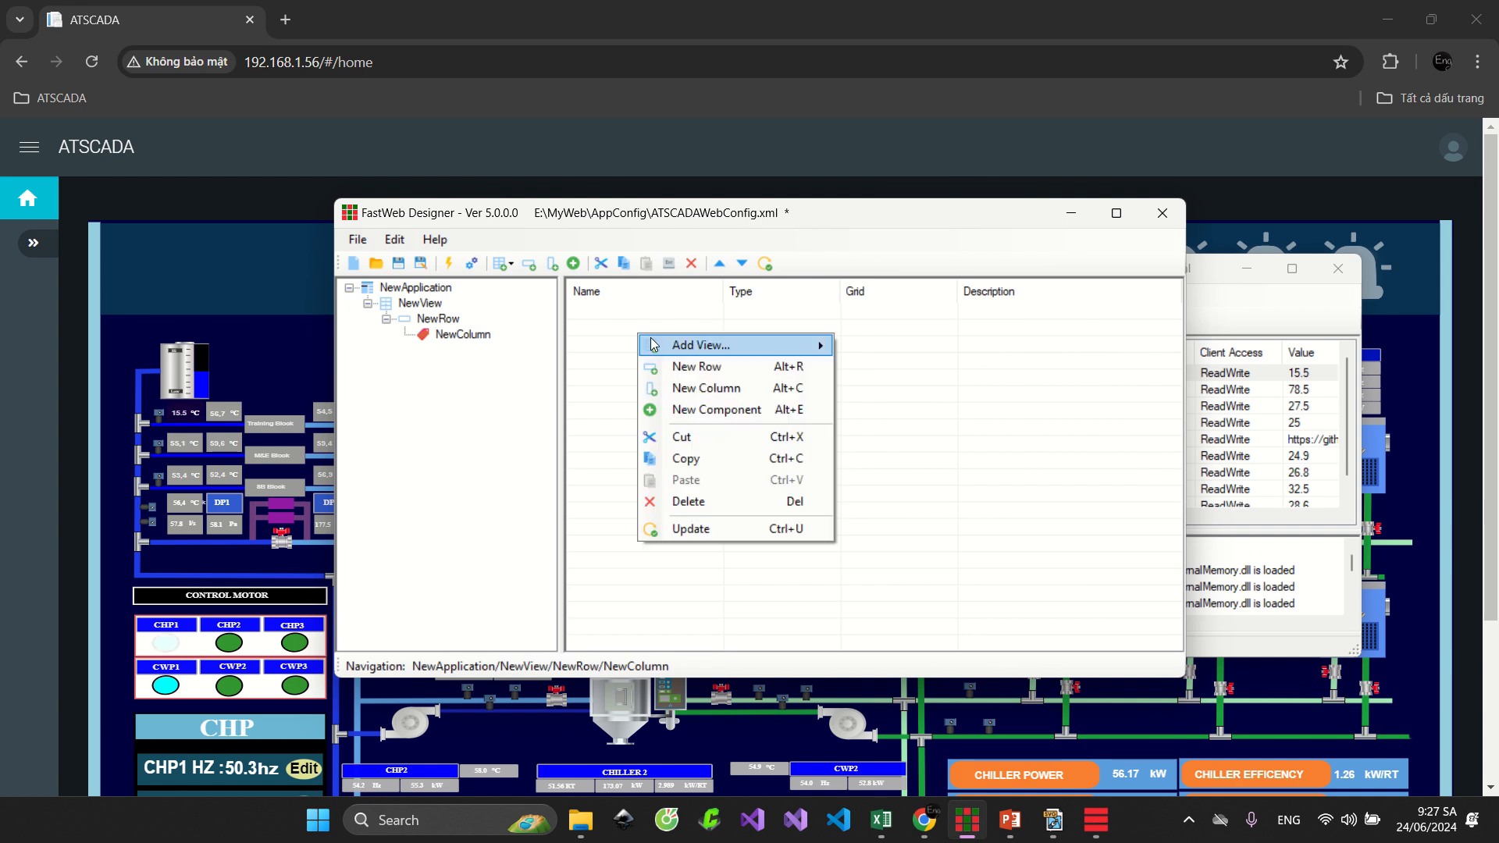
mouse_move(654, 345)
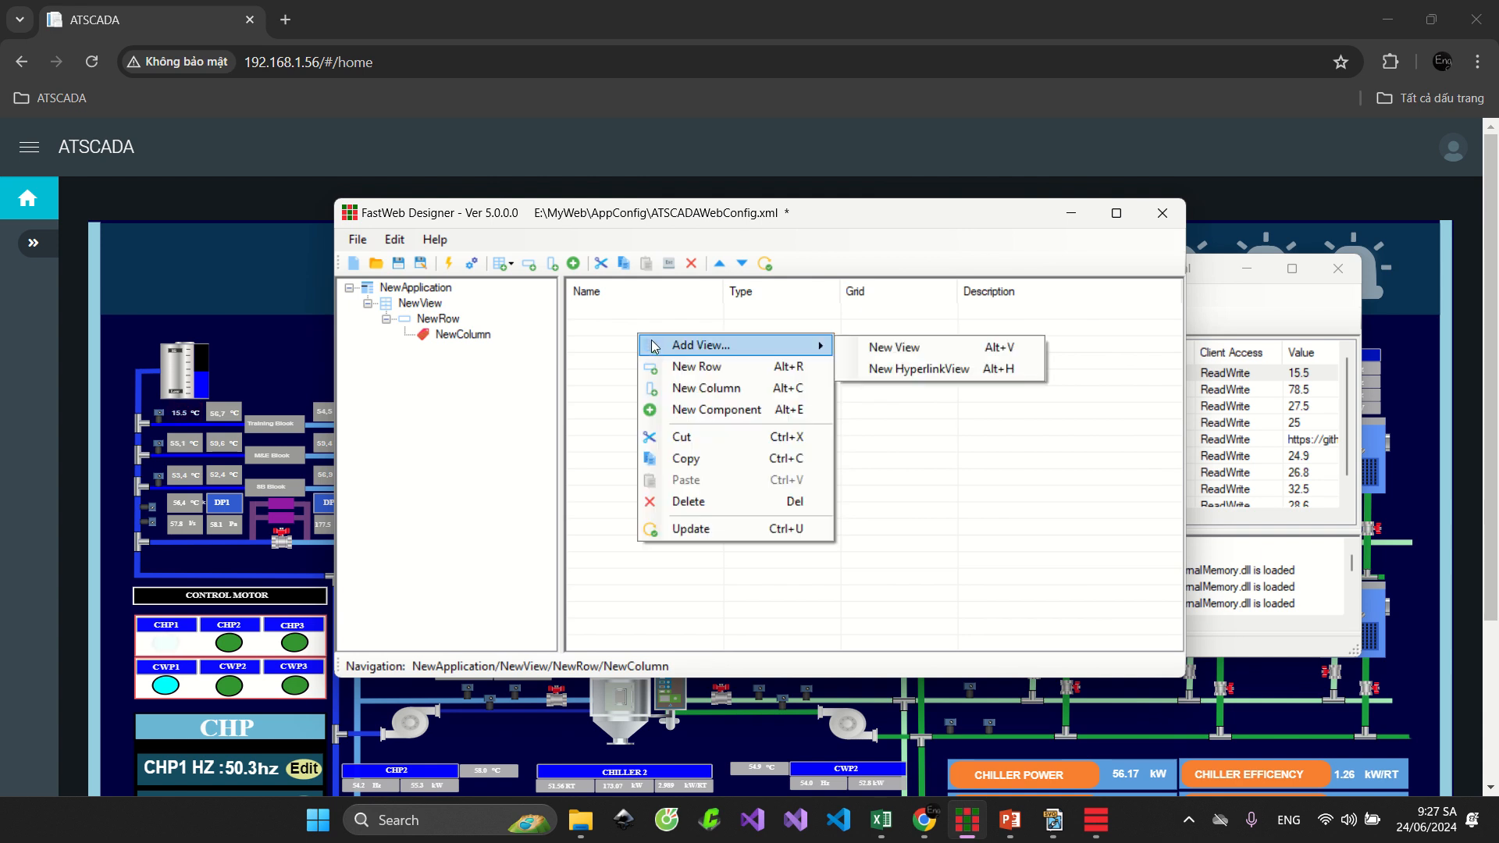
click(693, 409)
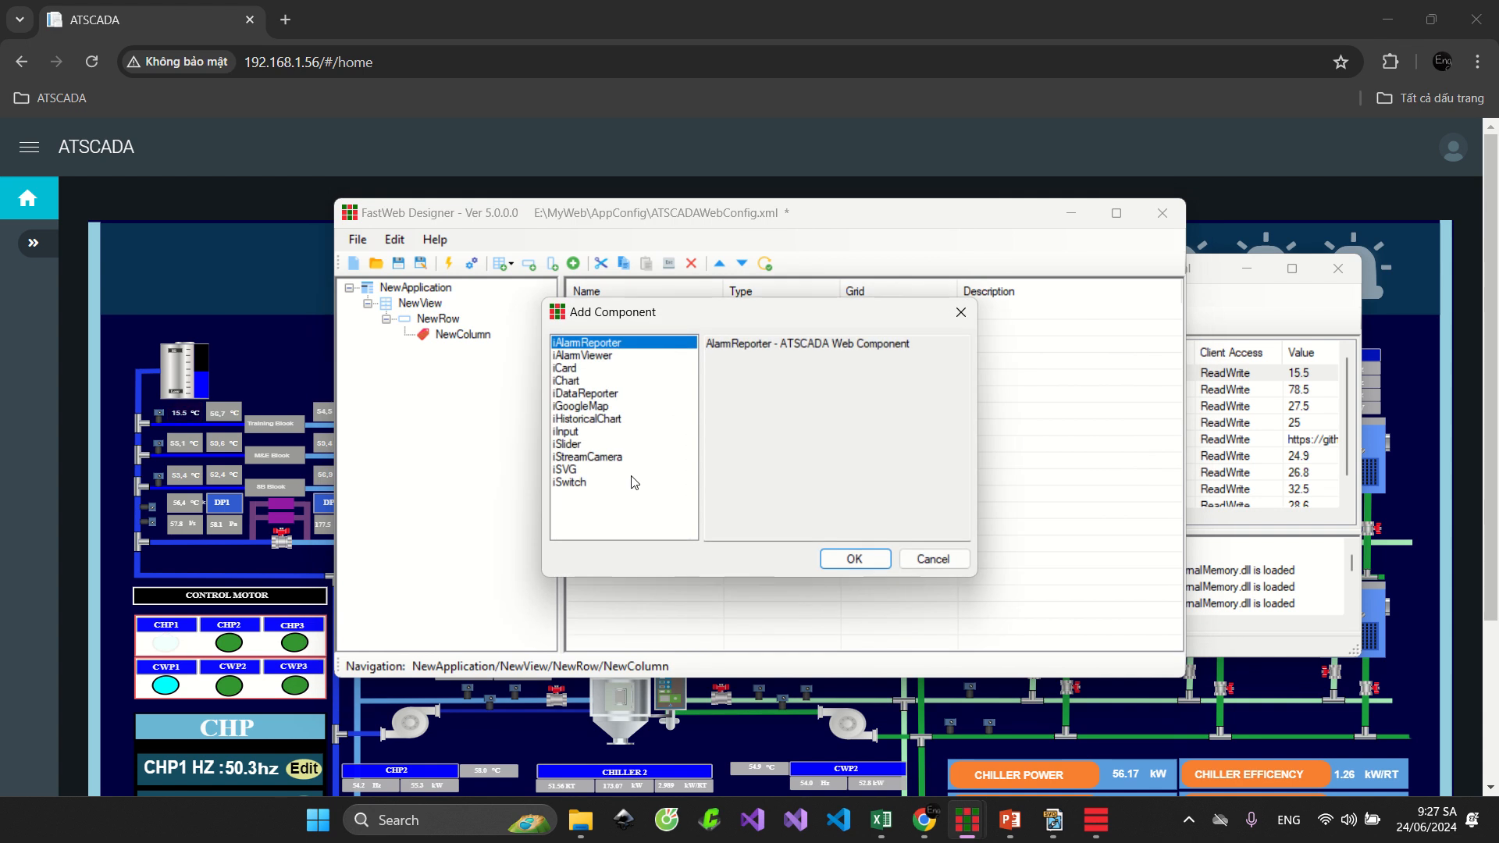
double_click(566, 469)
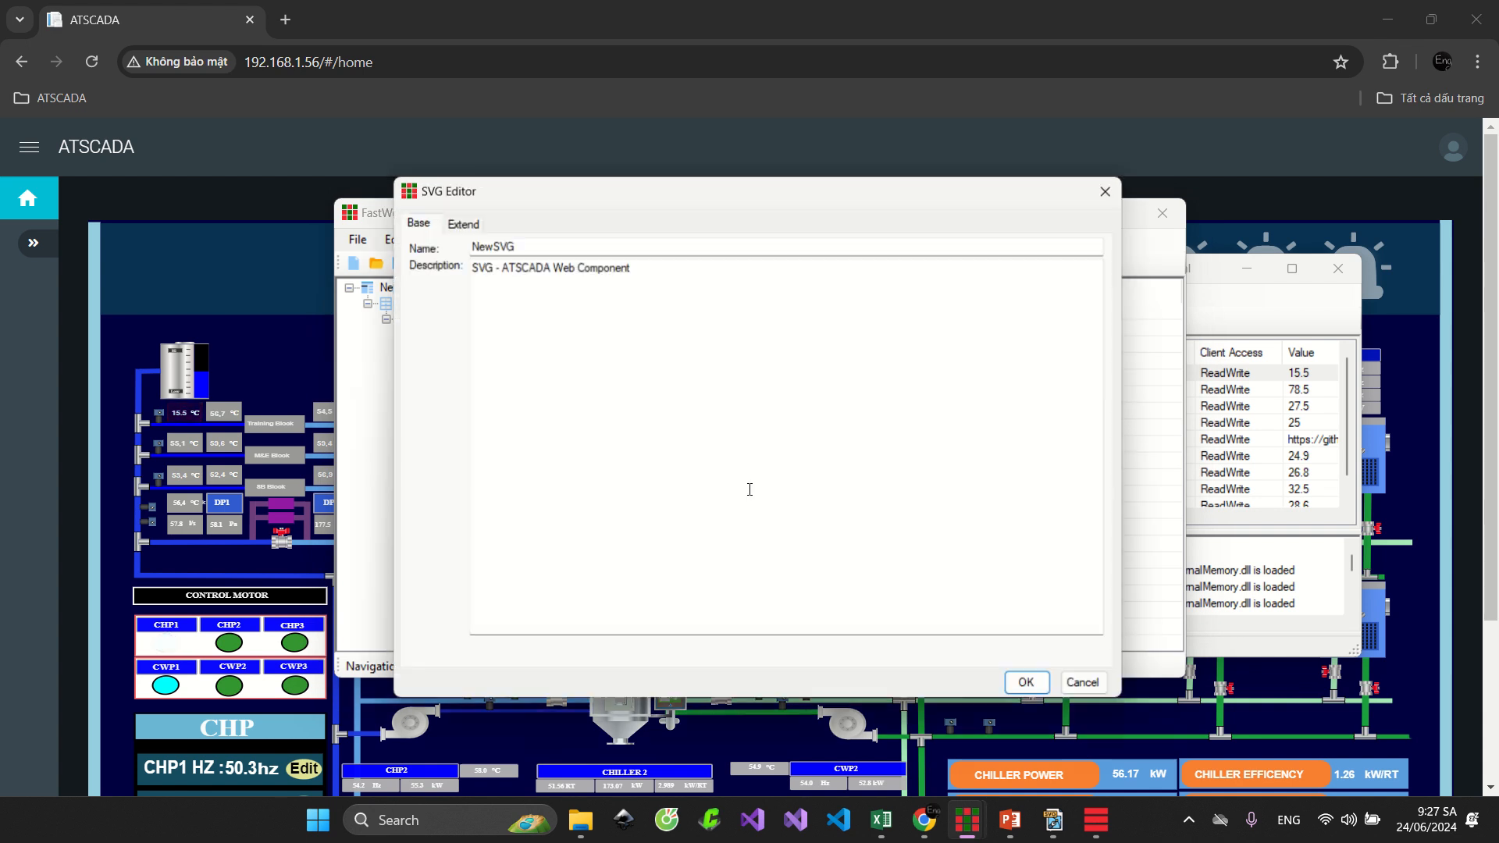
click(466, 223)
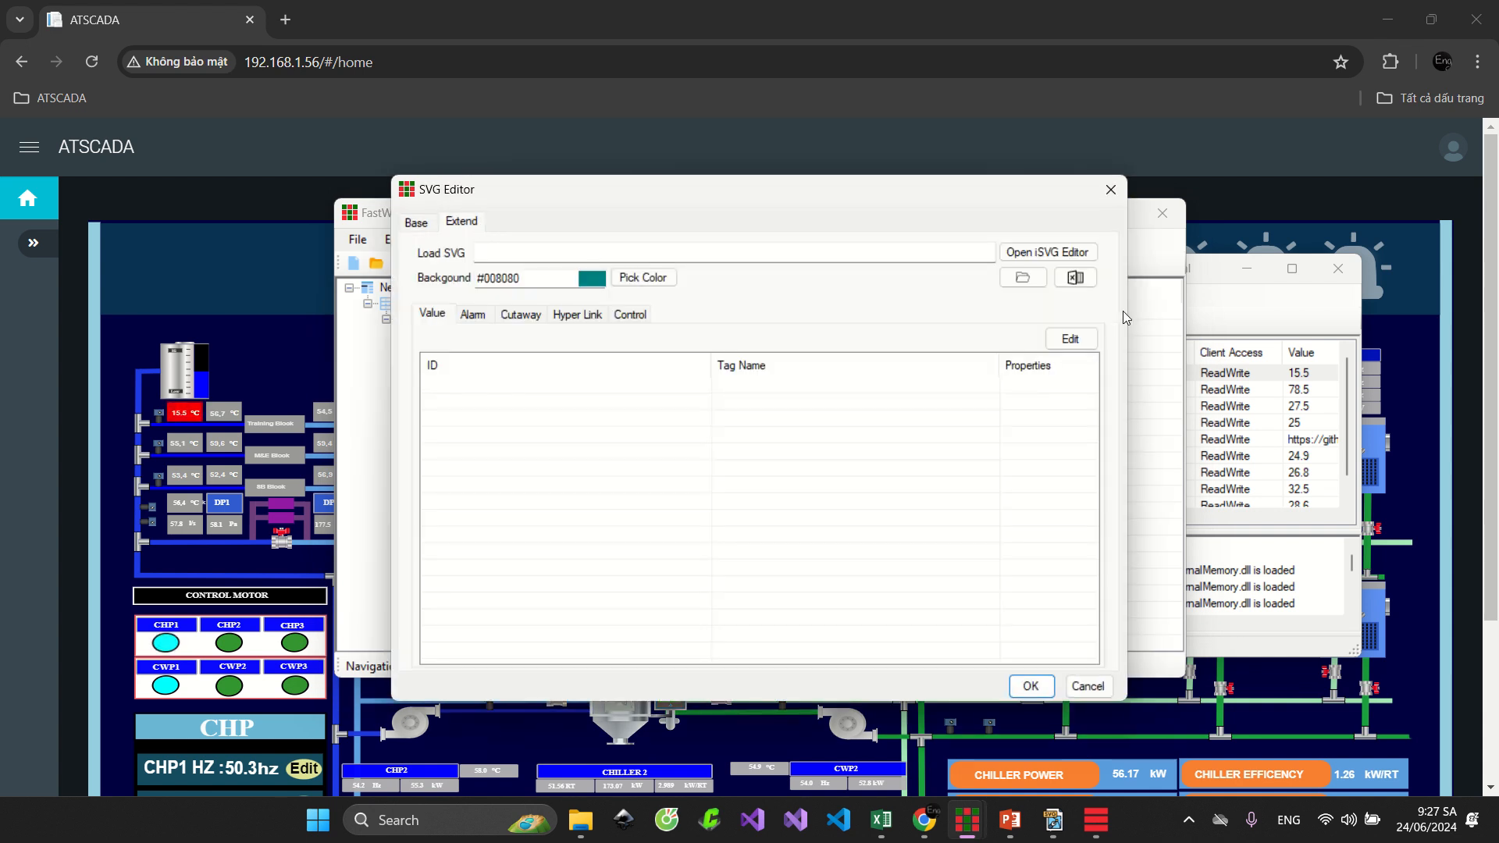
click(1022, 279)
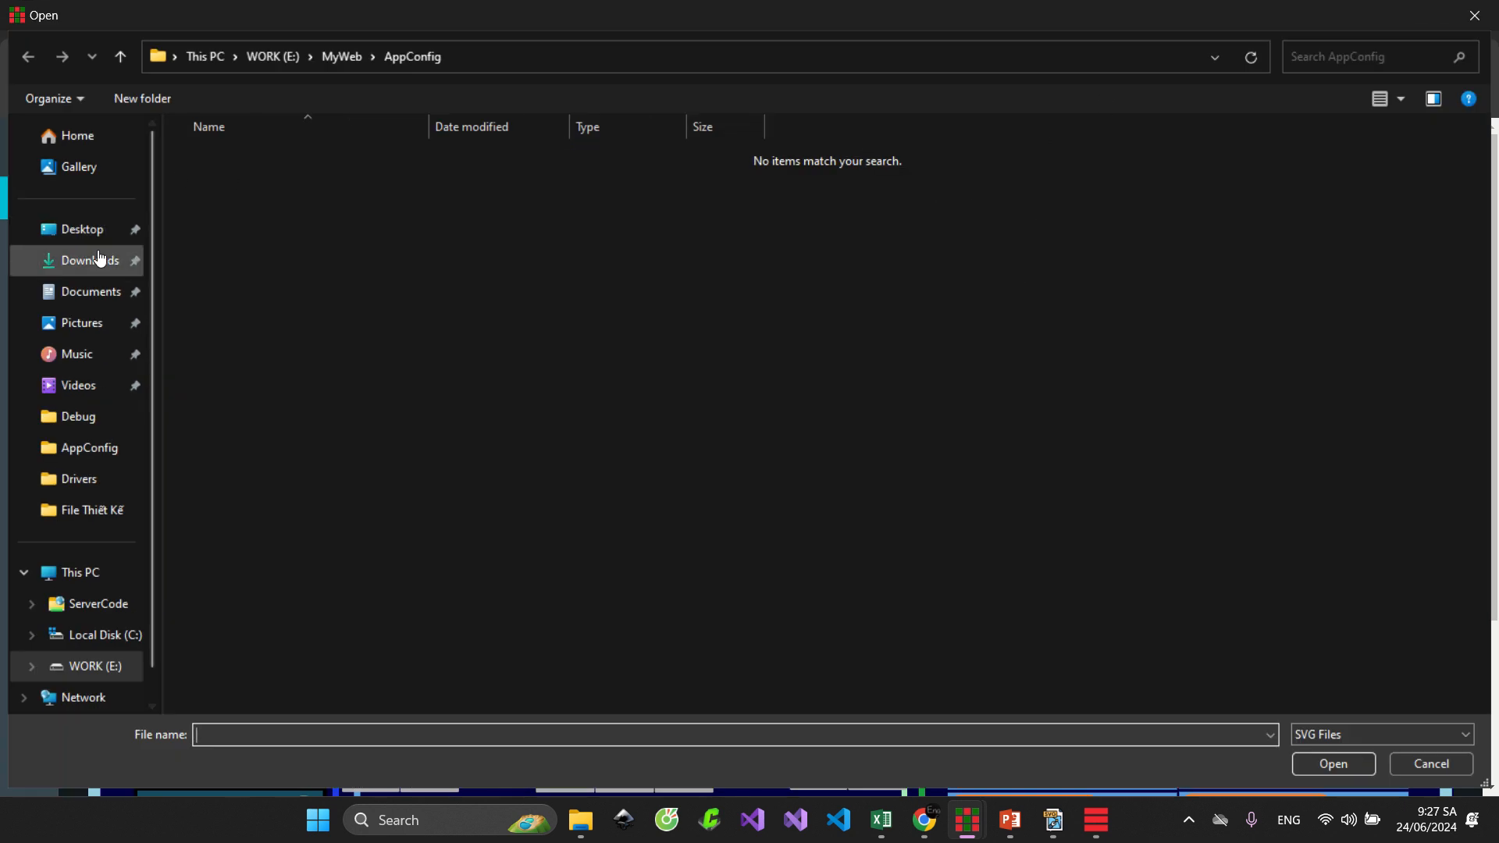
scroll(95, 495, down, 1)
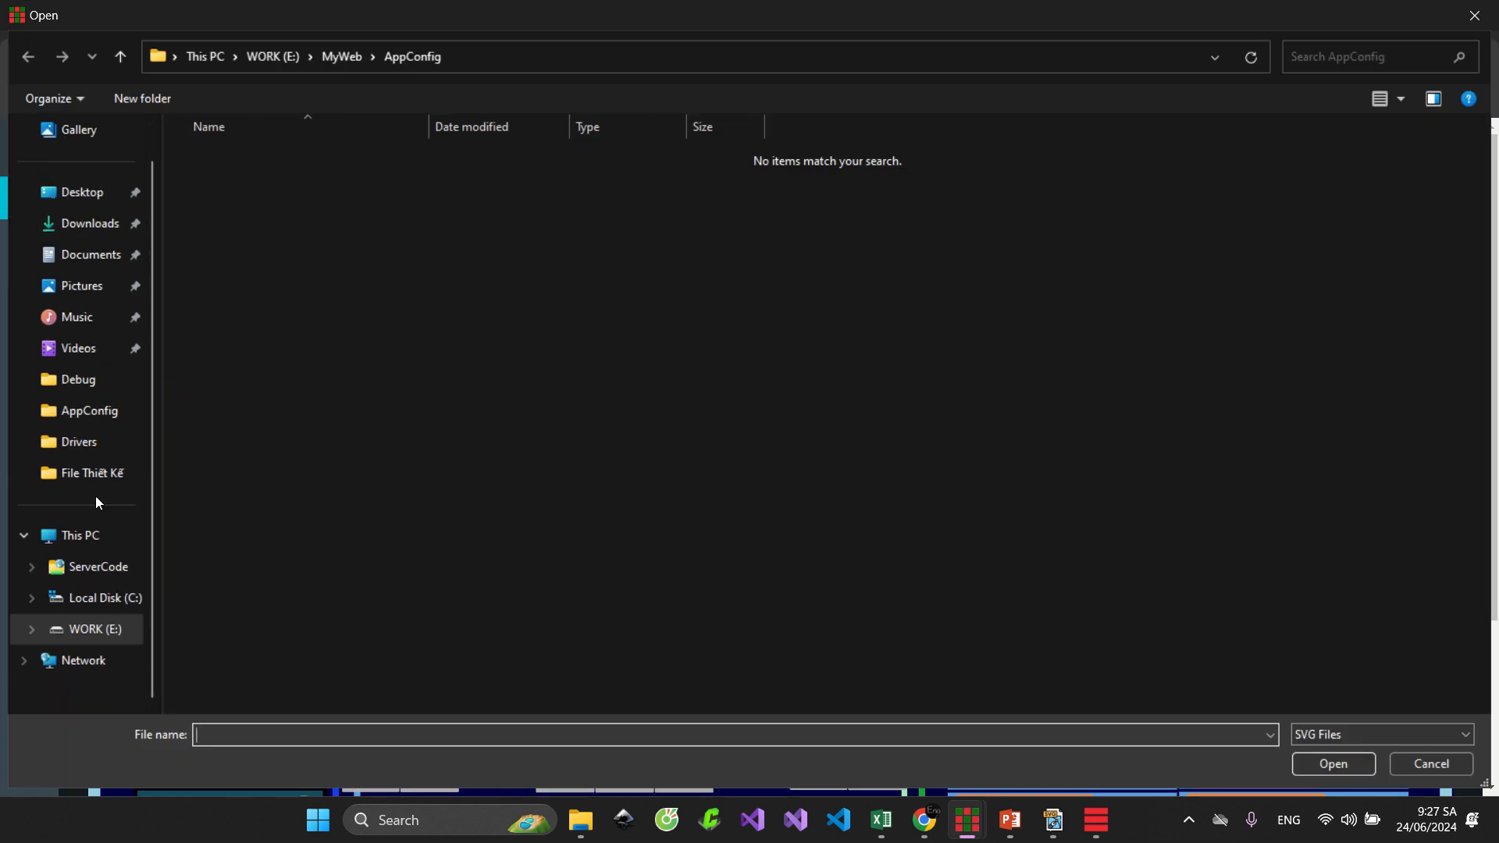
click(122, 598)
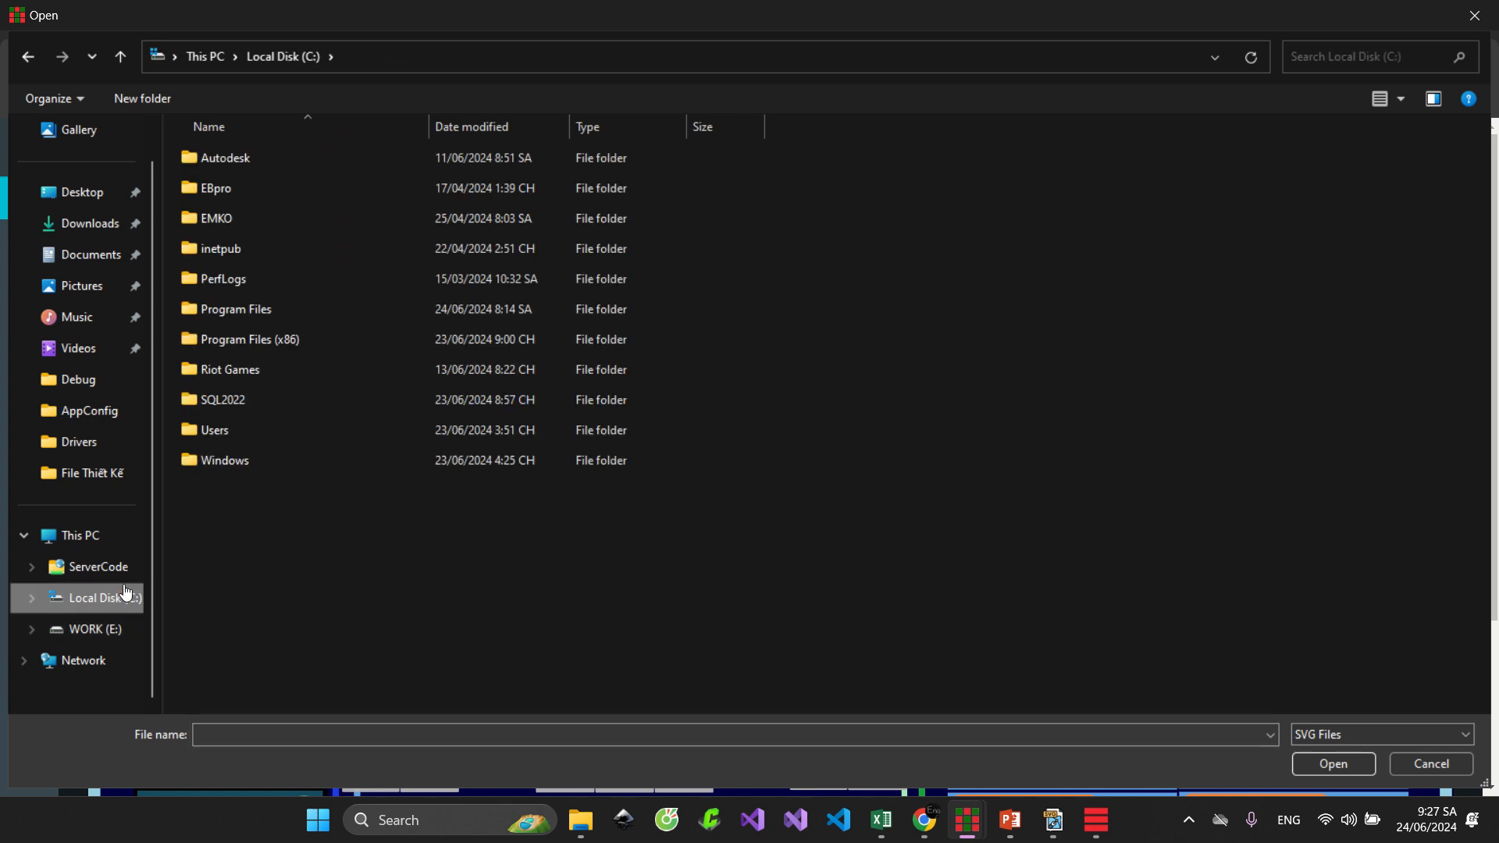
double_click(335, 320)
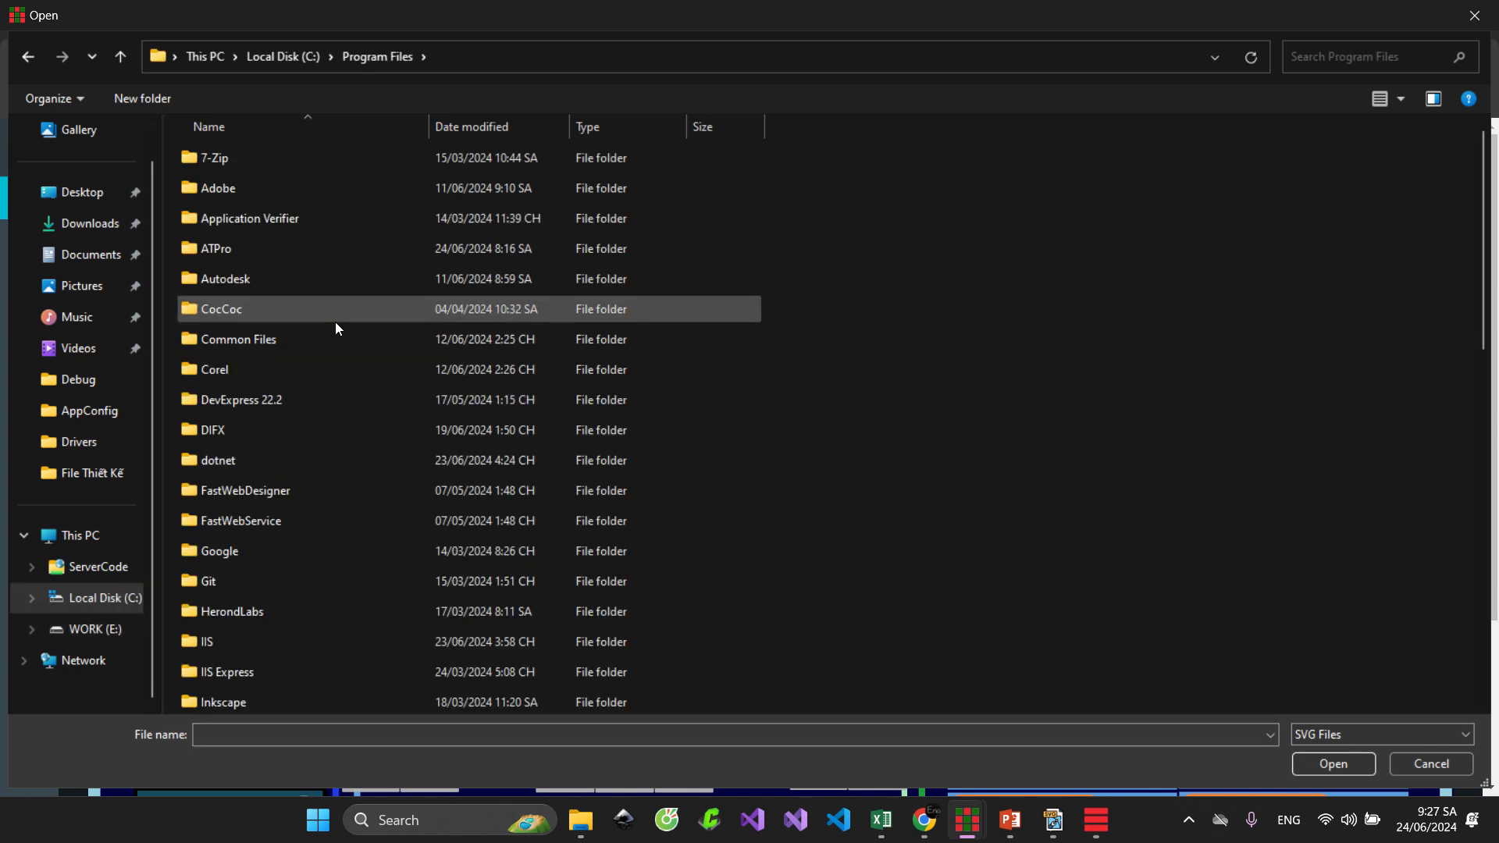
double_click(355, 248)
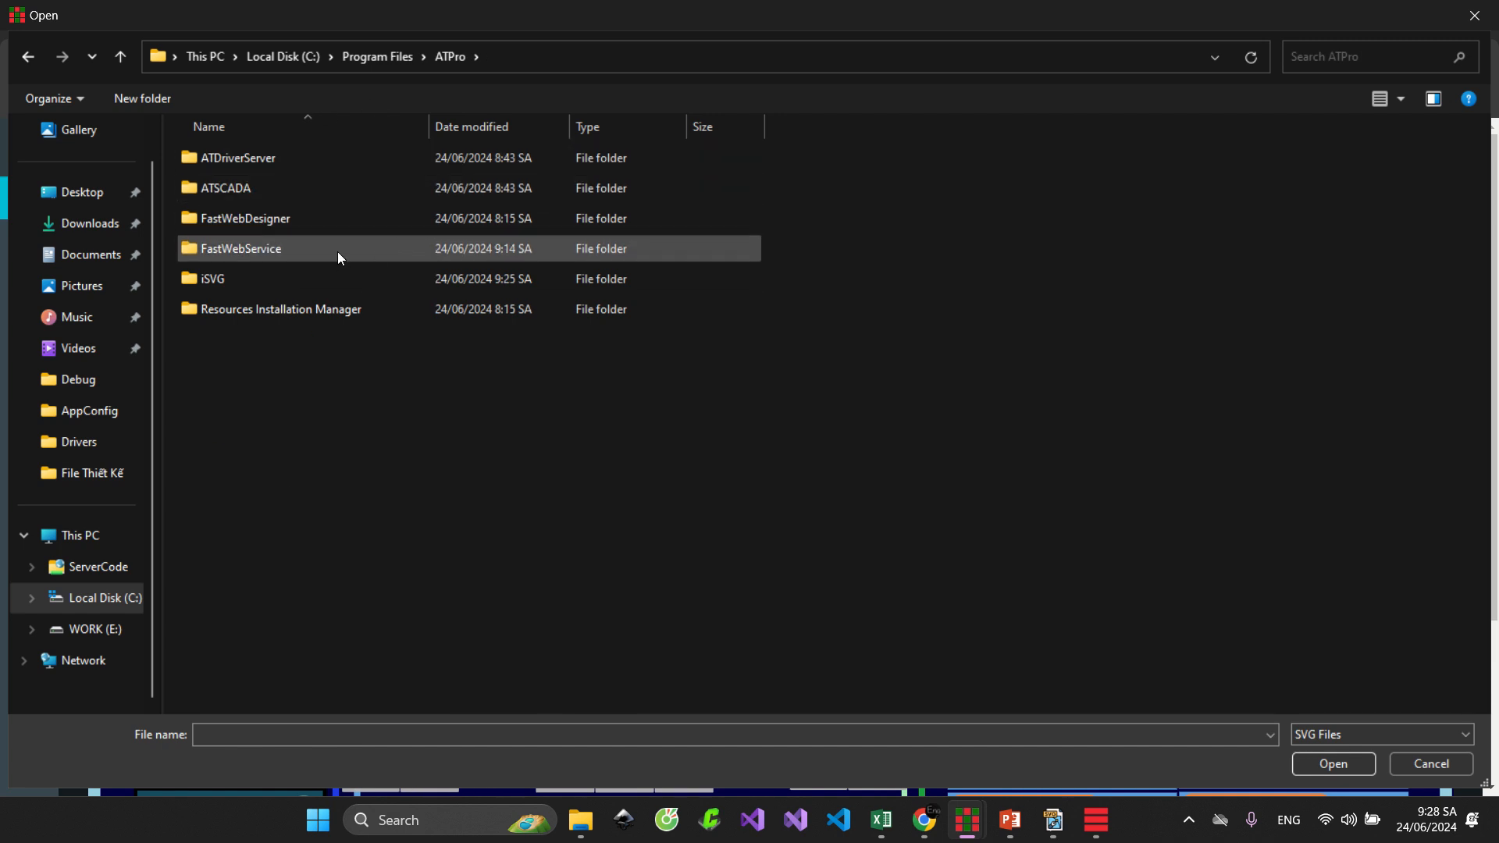
double_click(360, 276)
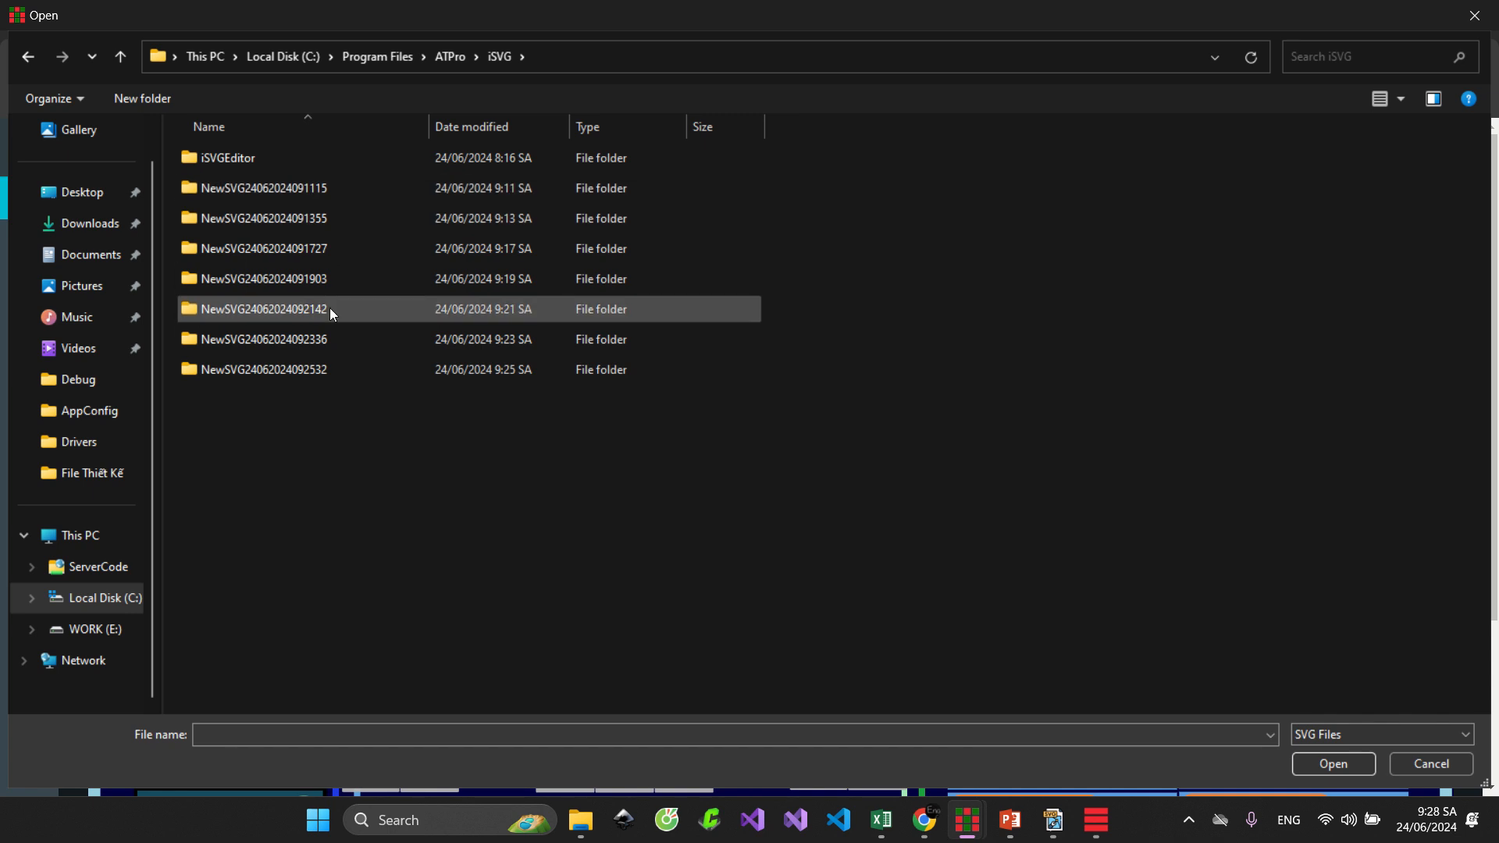
click(1054, 820)
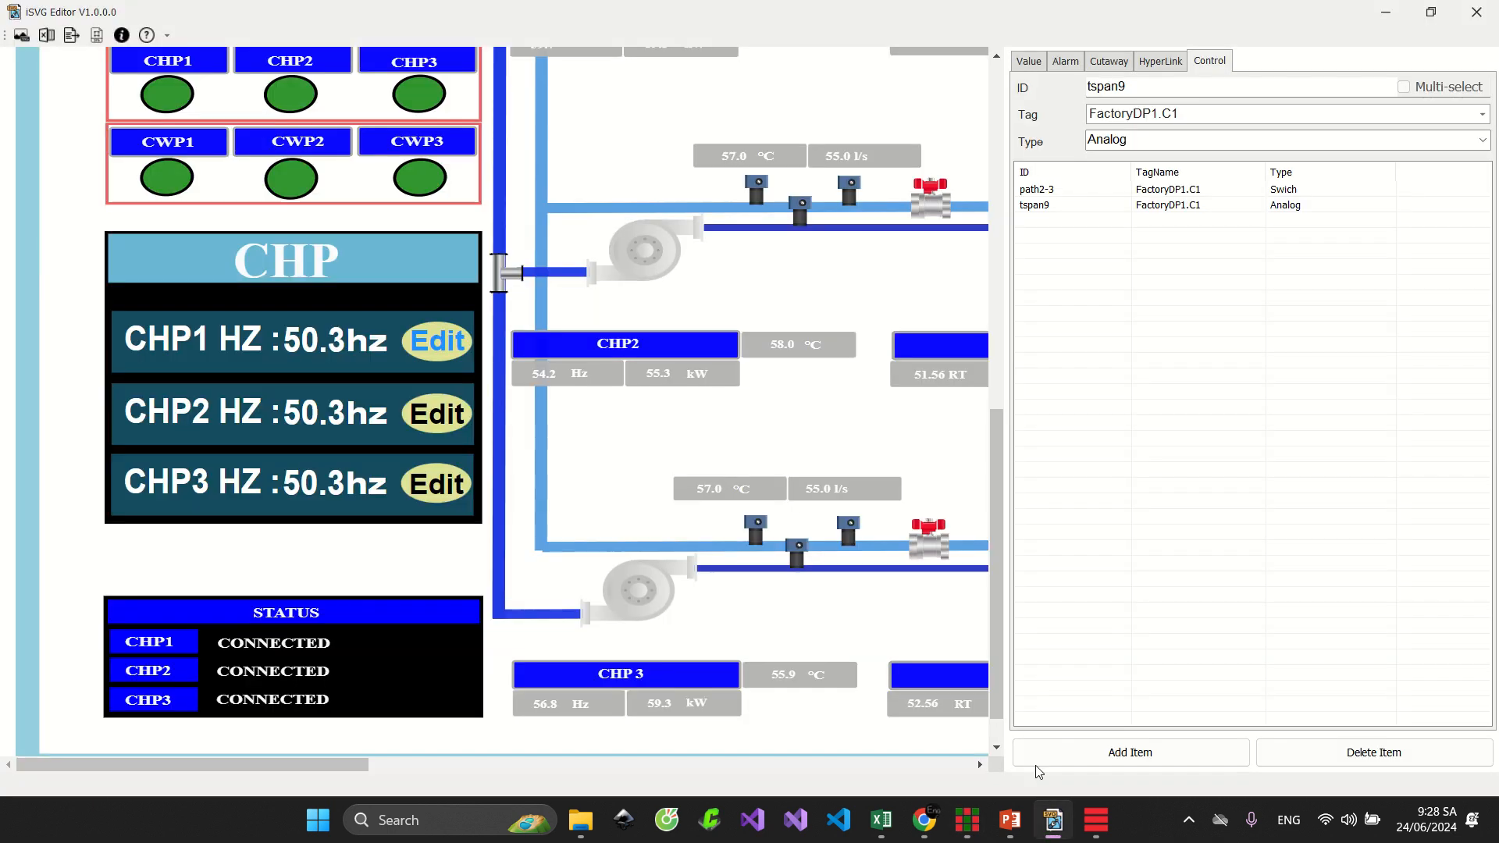
click(1067, 830)
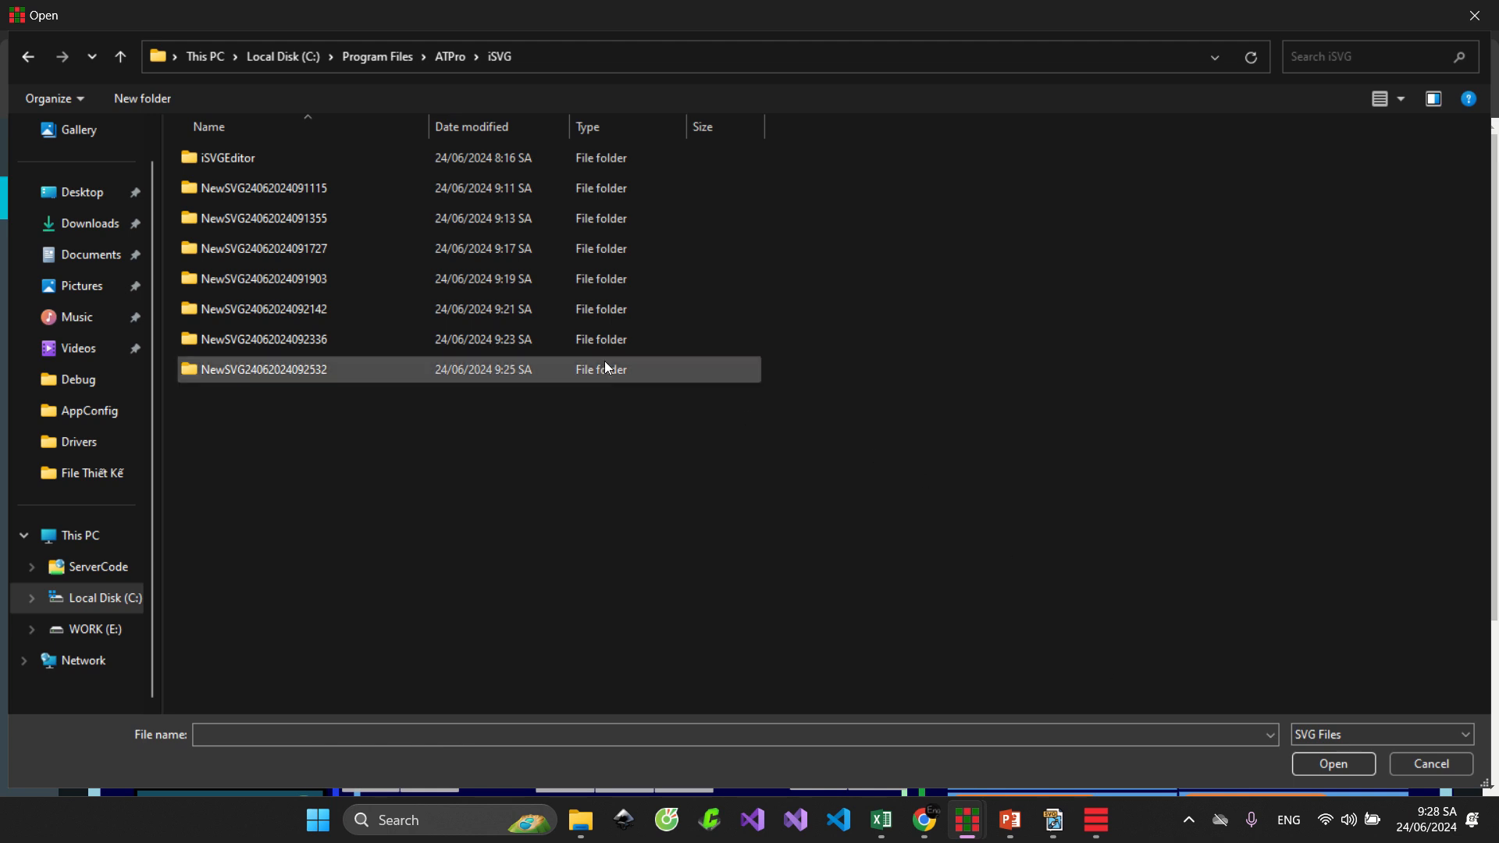
double_click(559, 375)
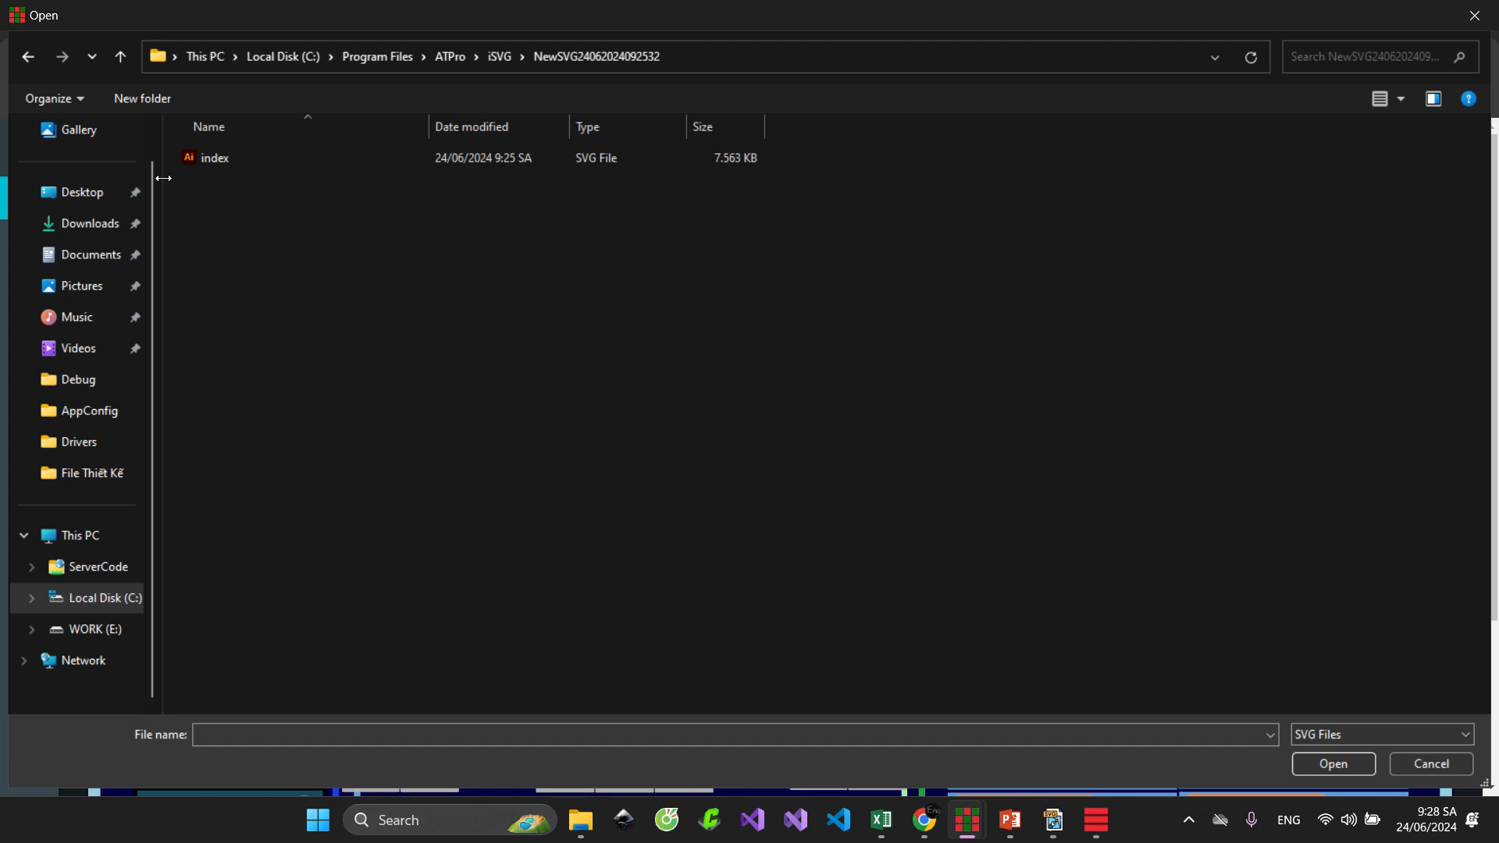
click(253, 166)
double_click(314, 161)
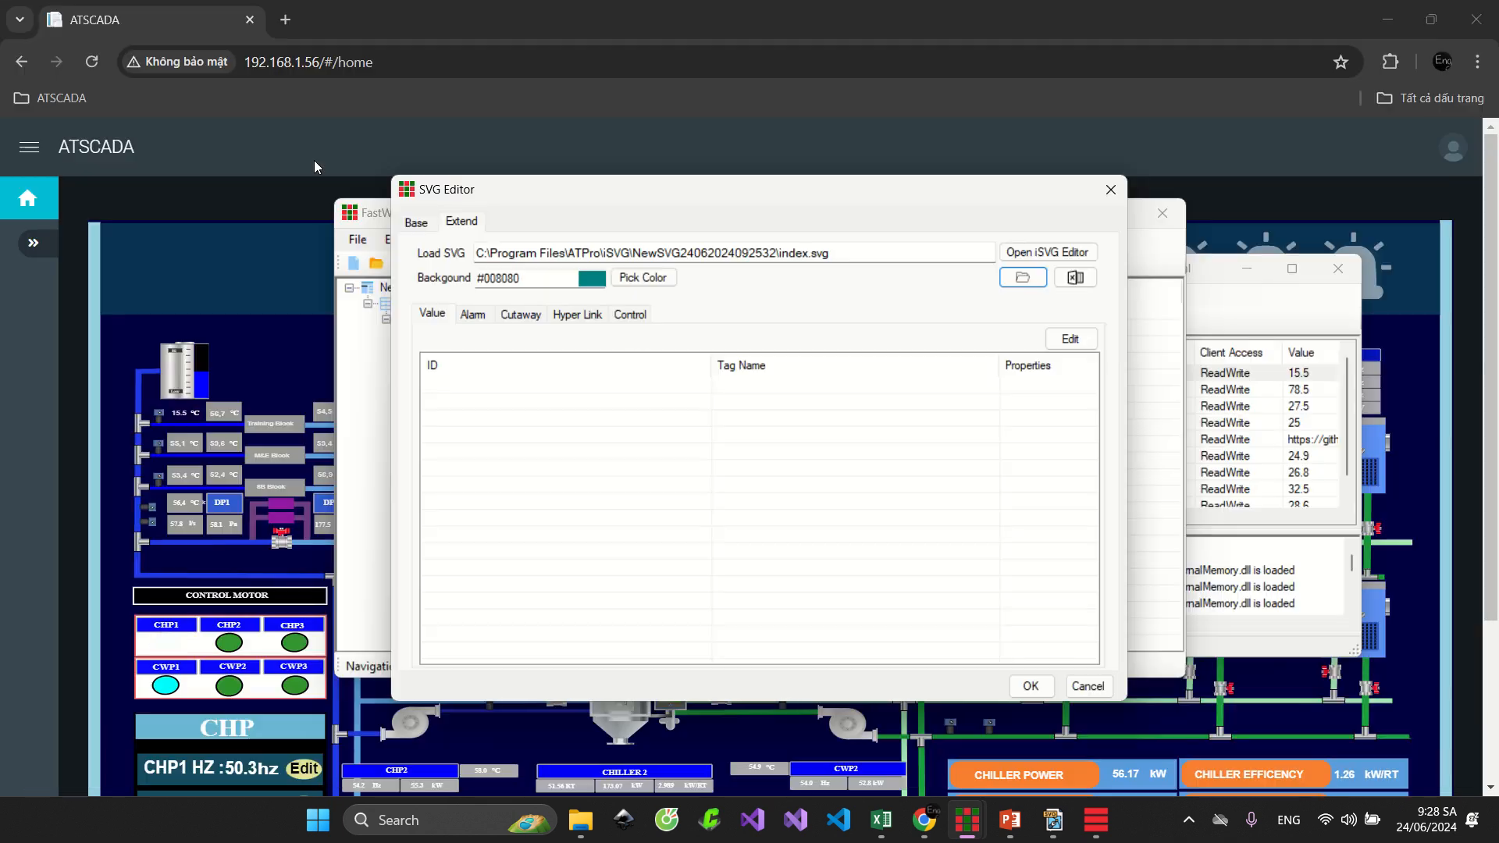
click(1076, 277)
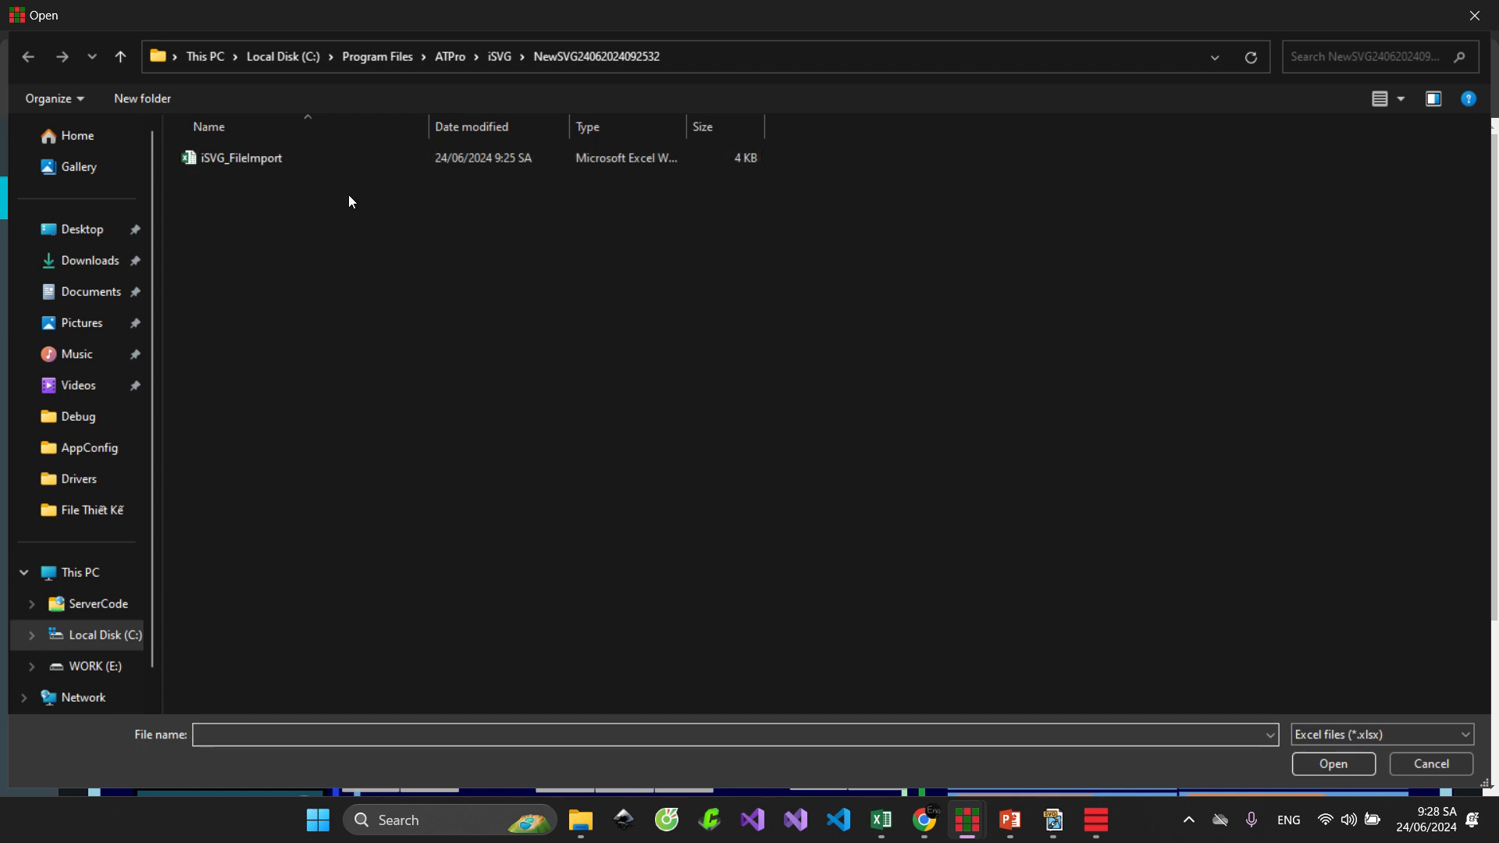
click(355, 157)
double_click(356, 156)
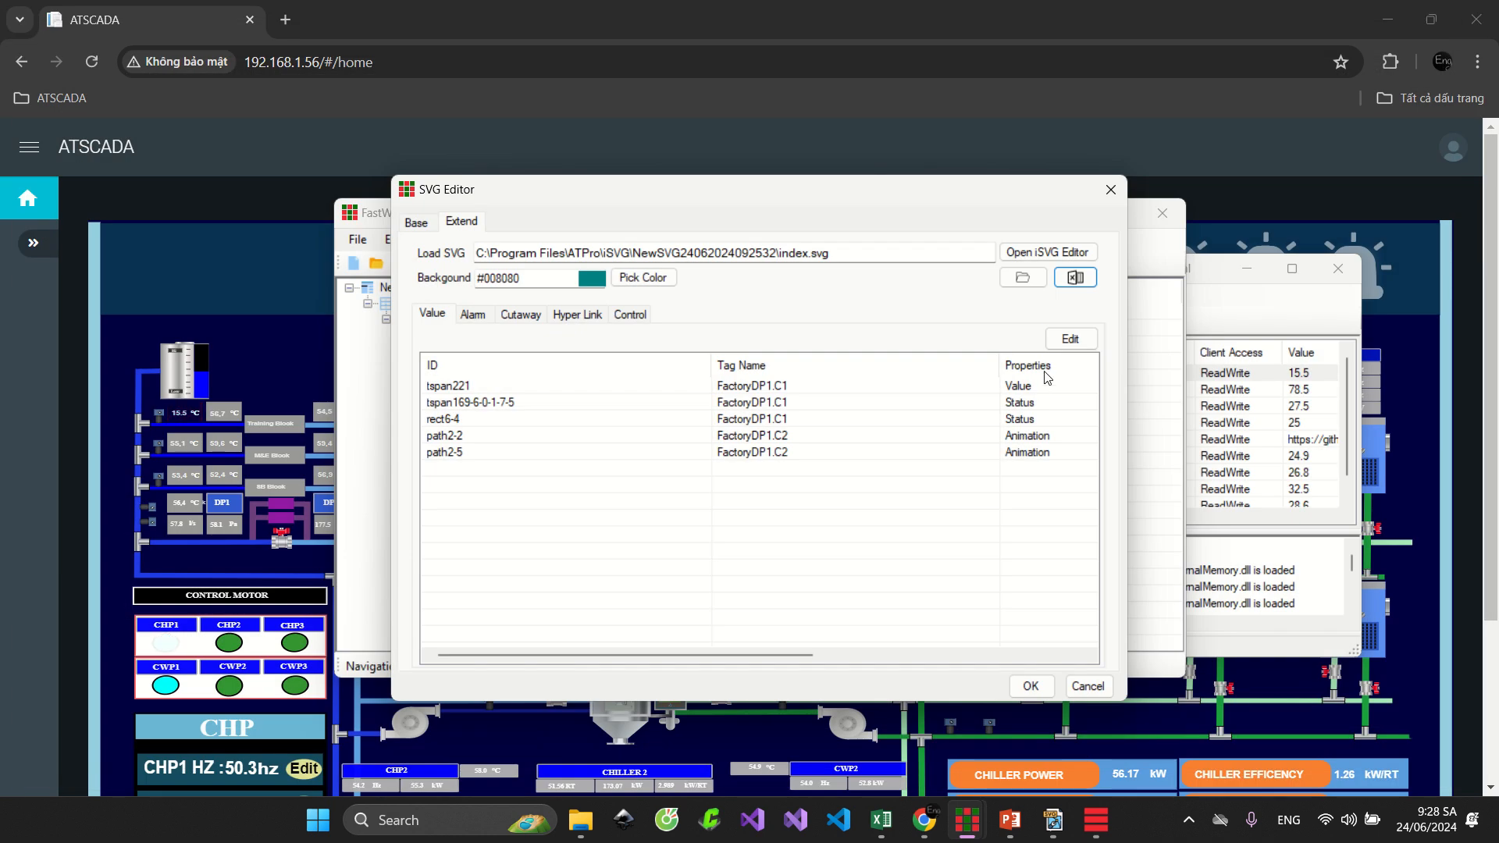
Review the imported Value, Alarm, Cutaway, Hyper Link and Control bindings and the loaded SVG path
click(473, 315)
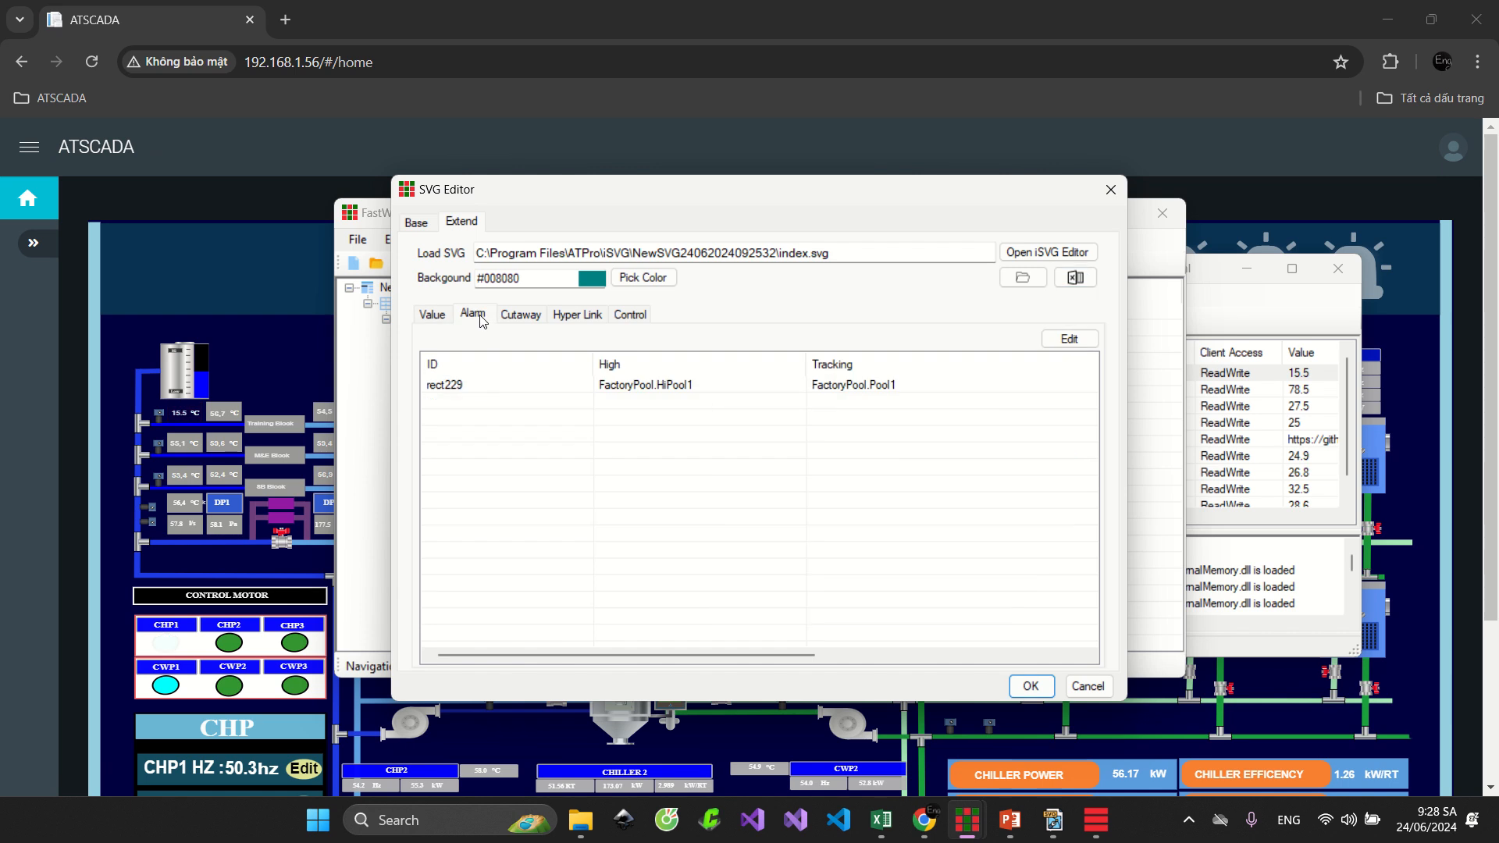
click(433, 314)
click(472, 314)
click(520, 314)
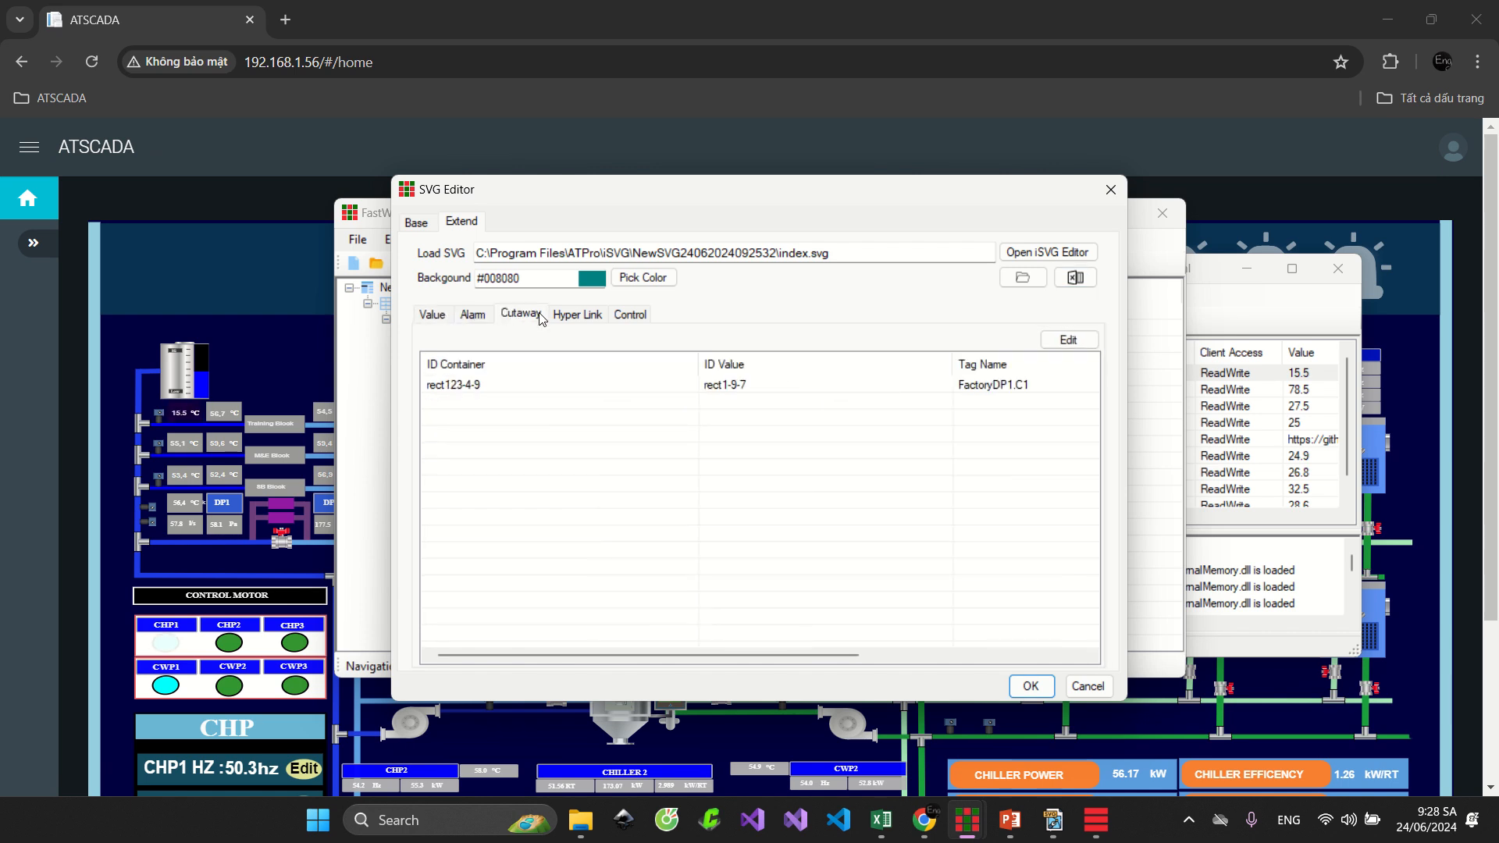
click(577, 313)
click(629, 316)
click(577, 316)
click(524, 316)
click(480, 316)
click(442, 314)
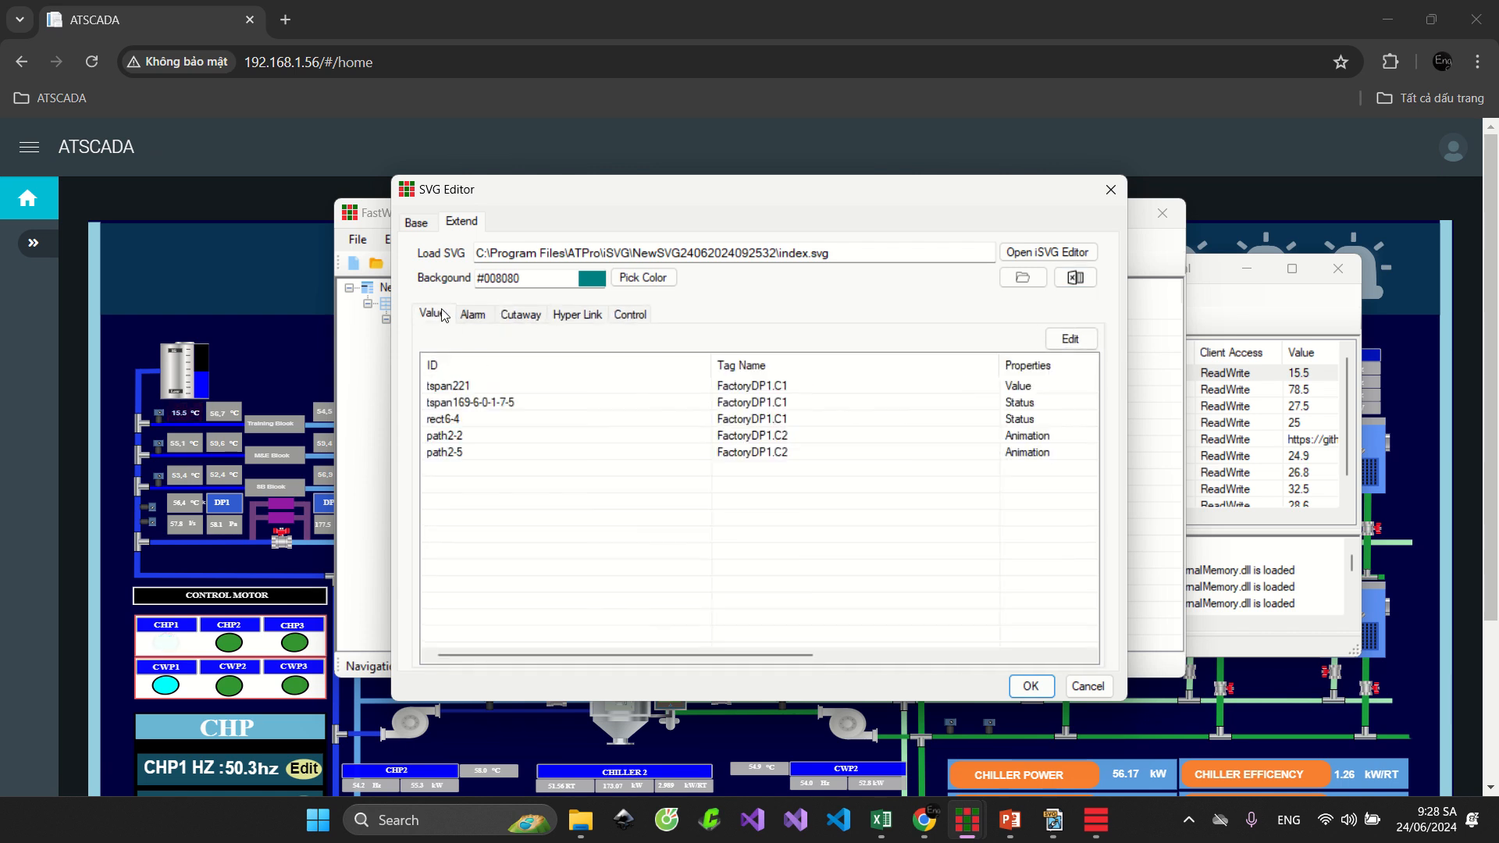
click(471, 316)
click(433, 315)
click(614, 321)
click(714, 386)
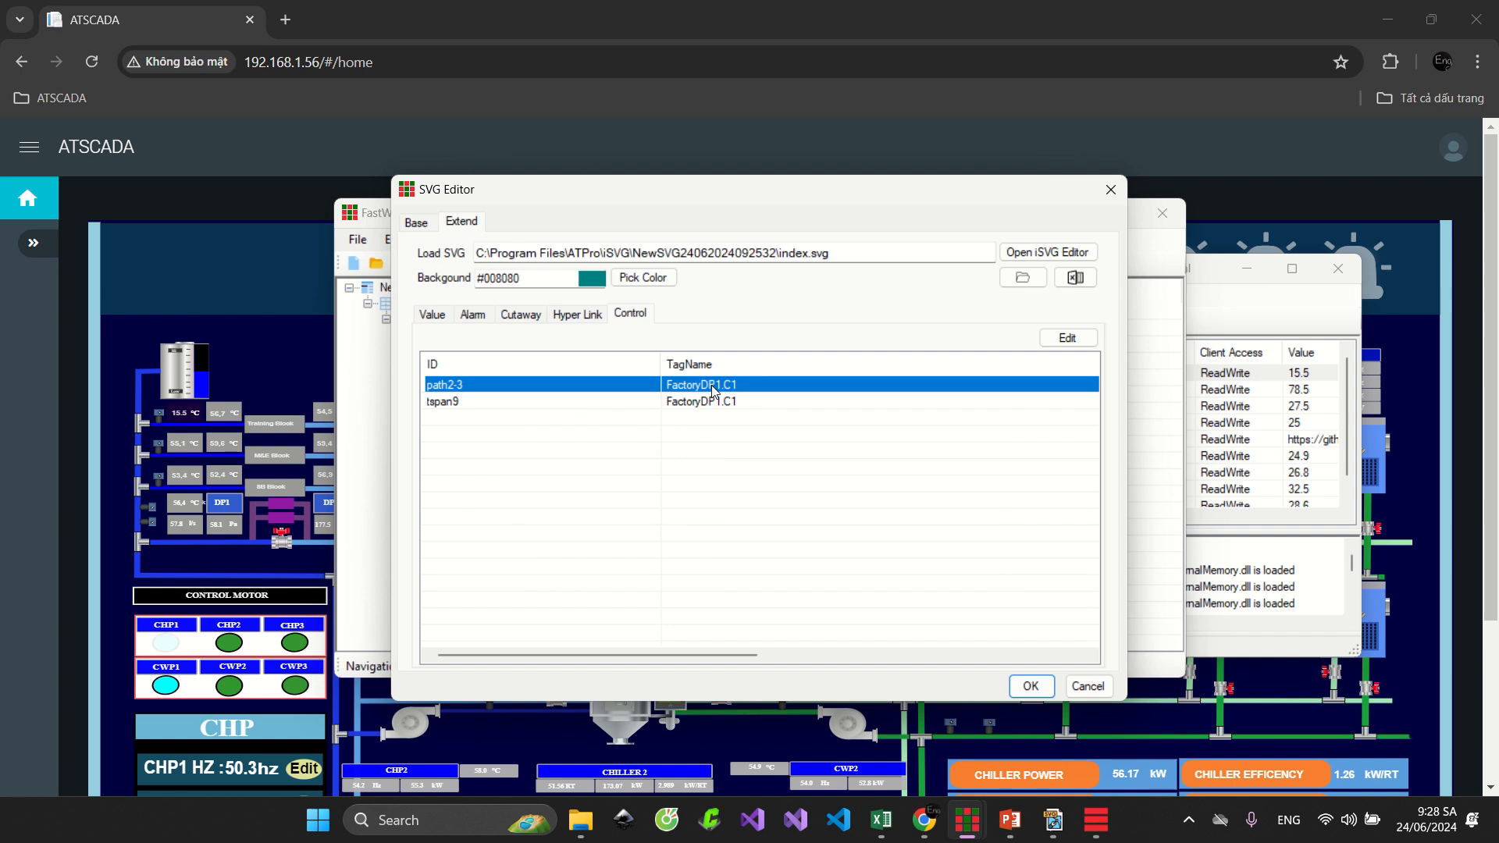
drag(843, 258, 452, 272)
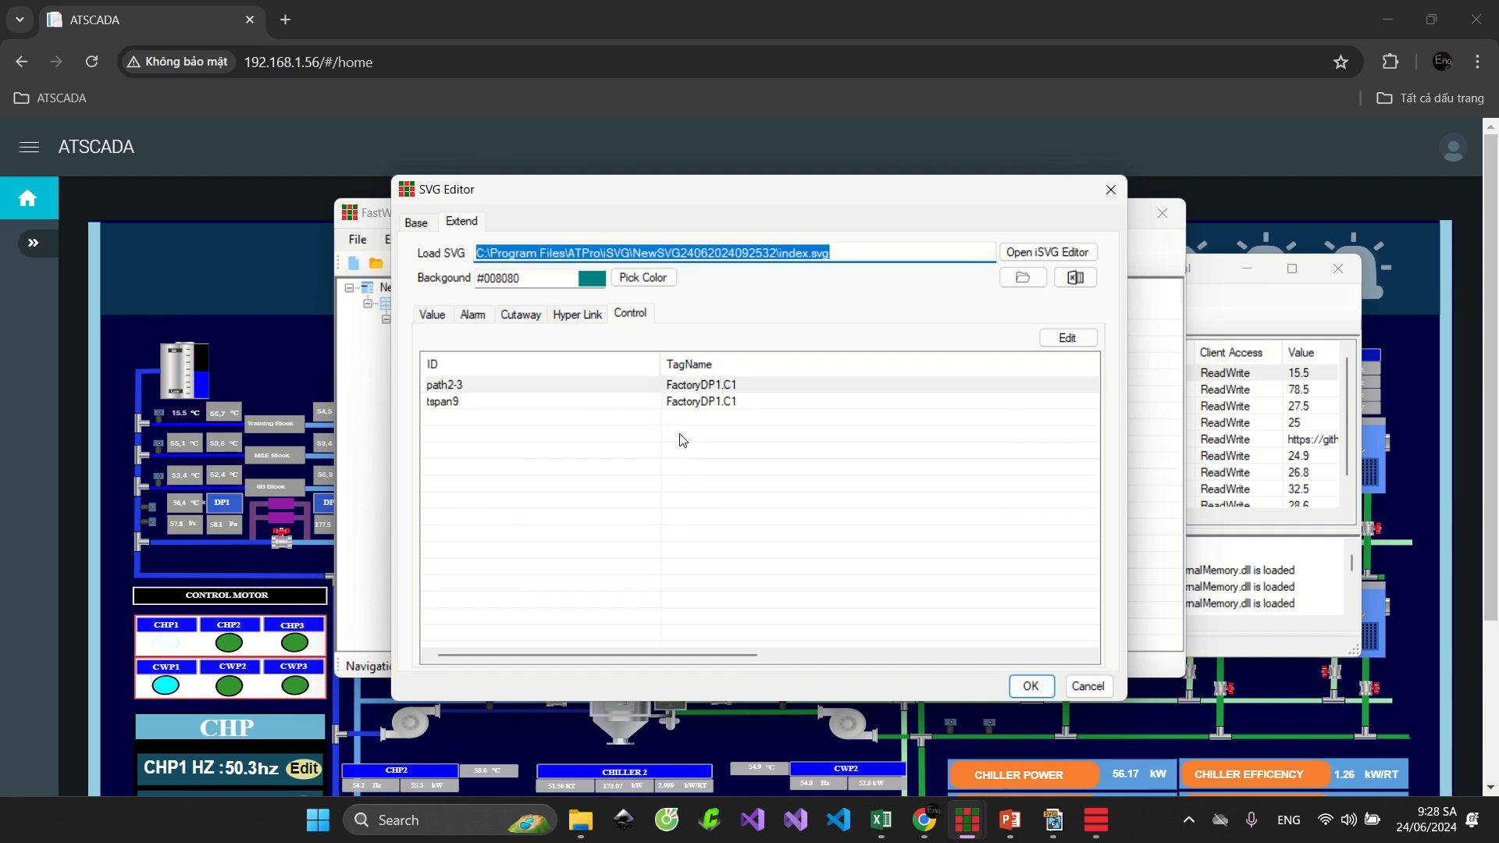
Accept the iSVG component's settings, then save and register the project
click(1026, 685)
click(472, 264)
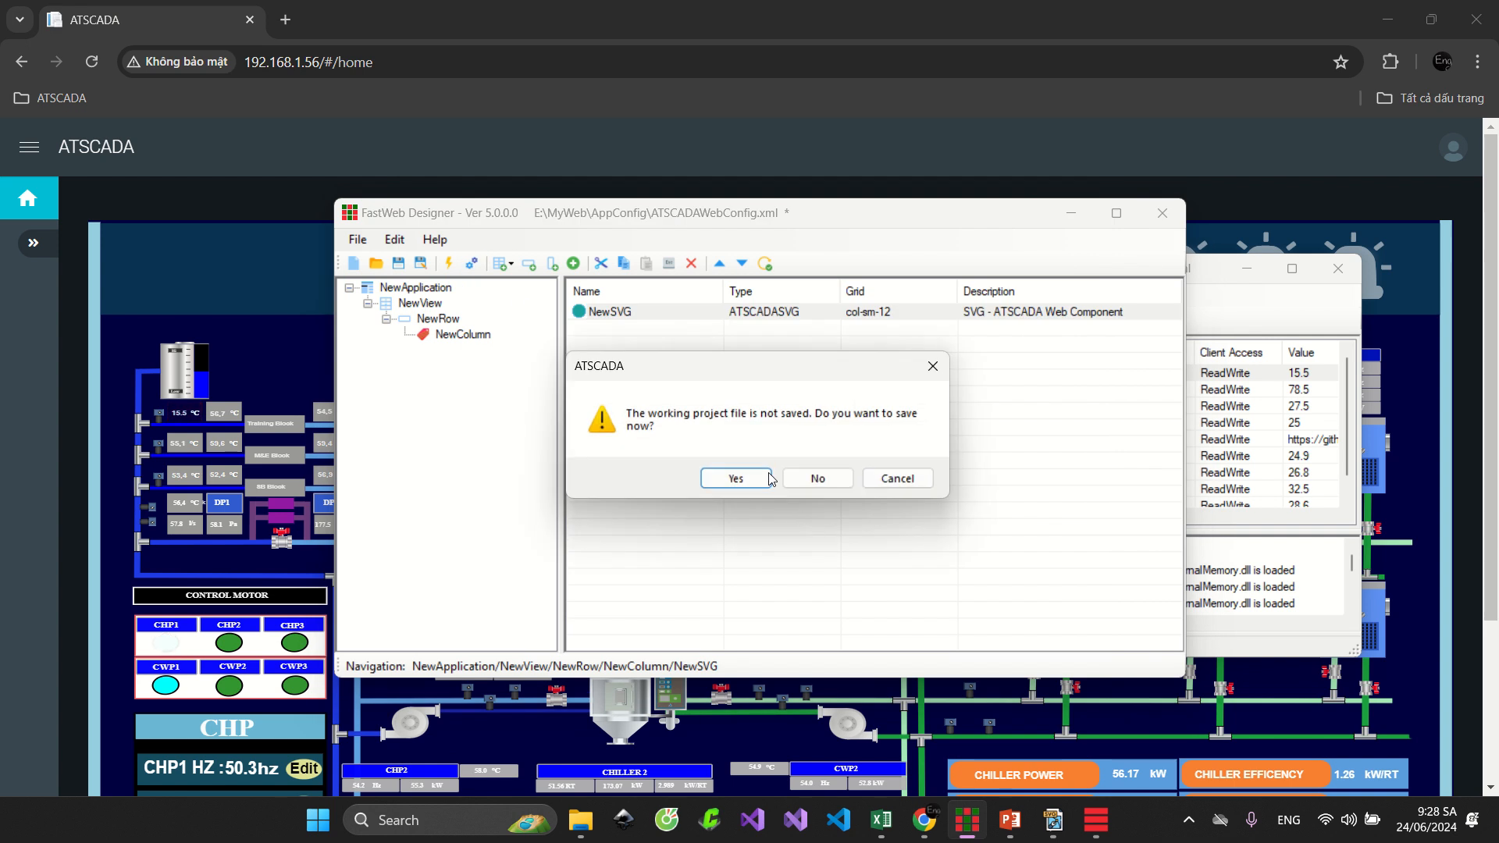
click(734, 475)
click(480, 187)
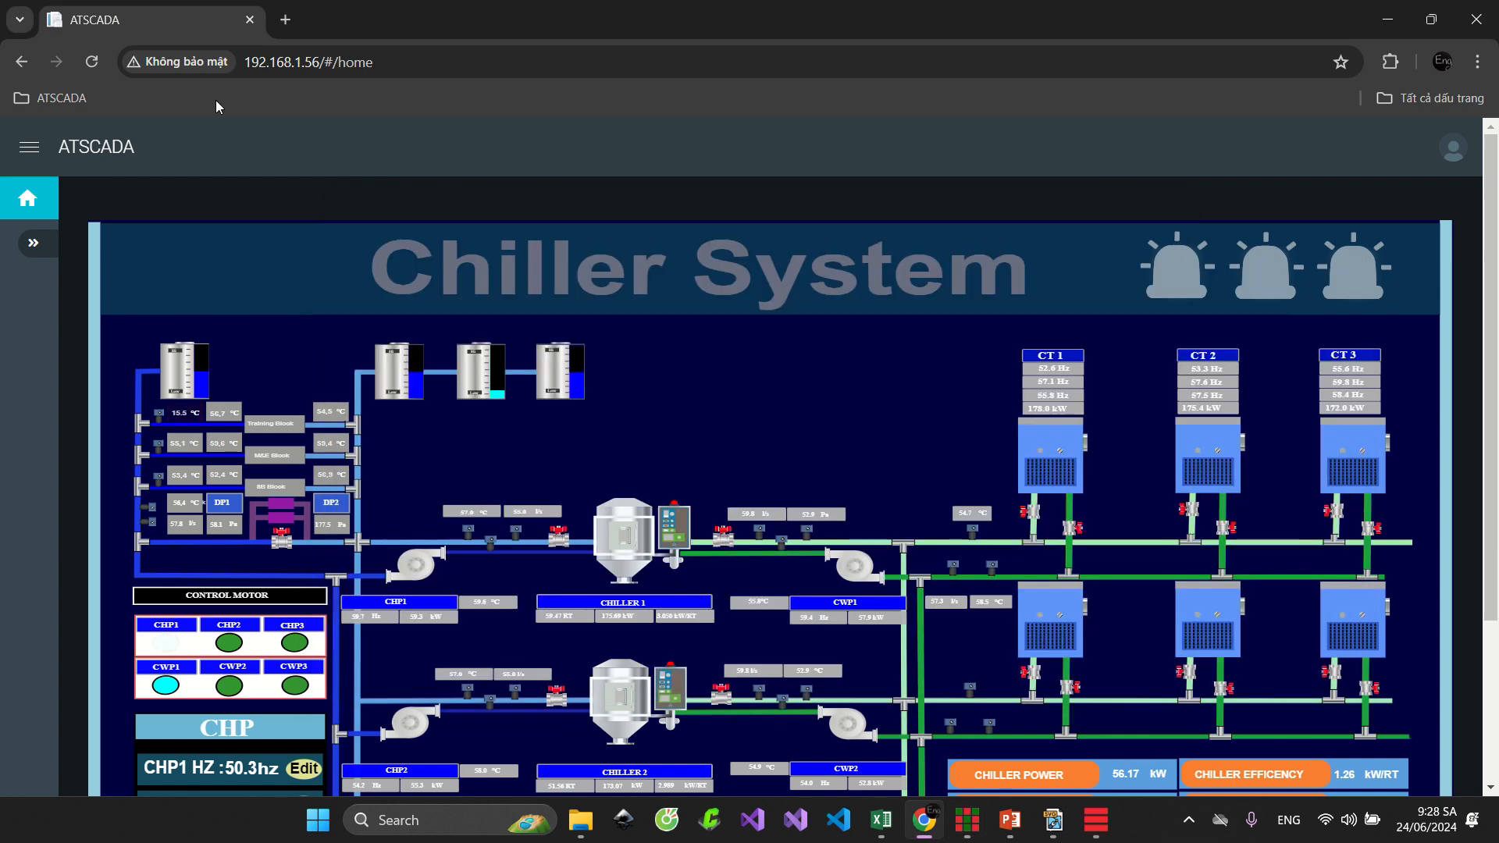
Reload the ATSCADA page in the browser and inspect the Chiller System drawing with its background and live elements
click(90, 64)
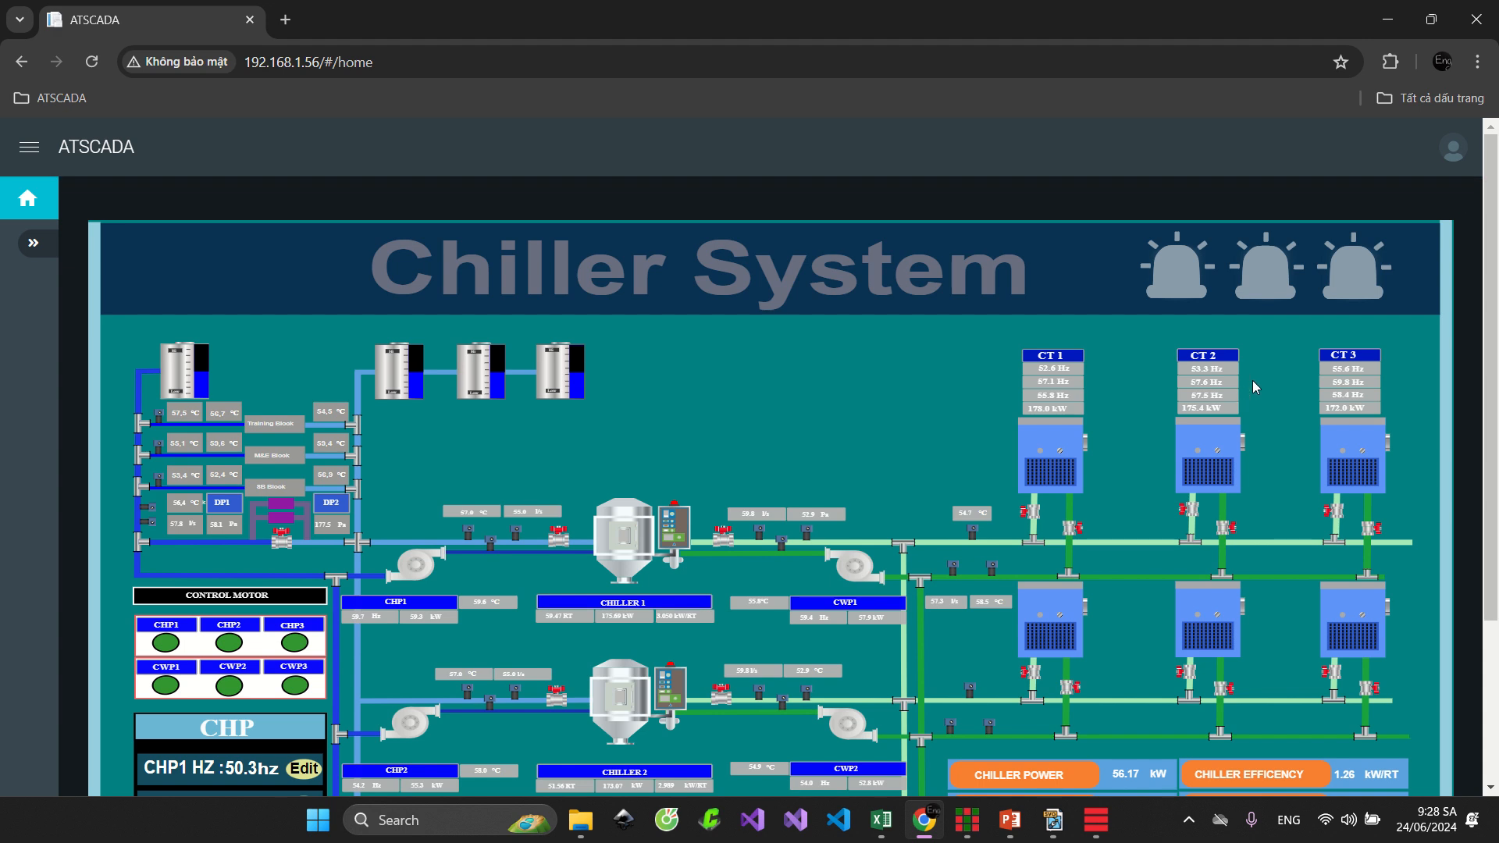
scroll(656, 422, down, 1)
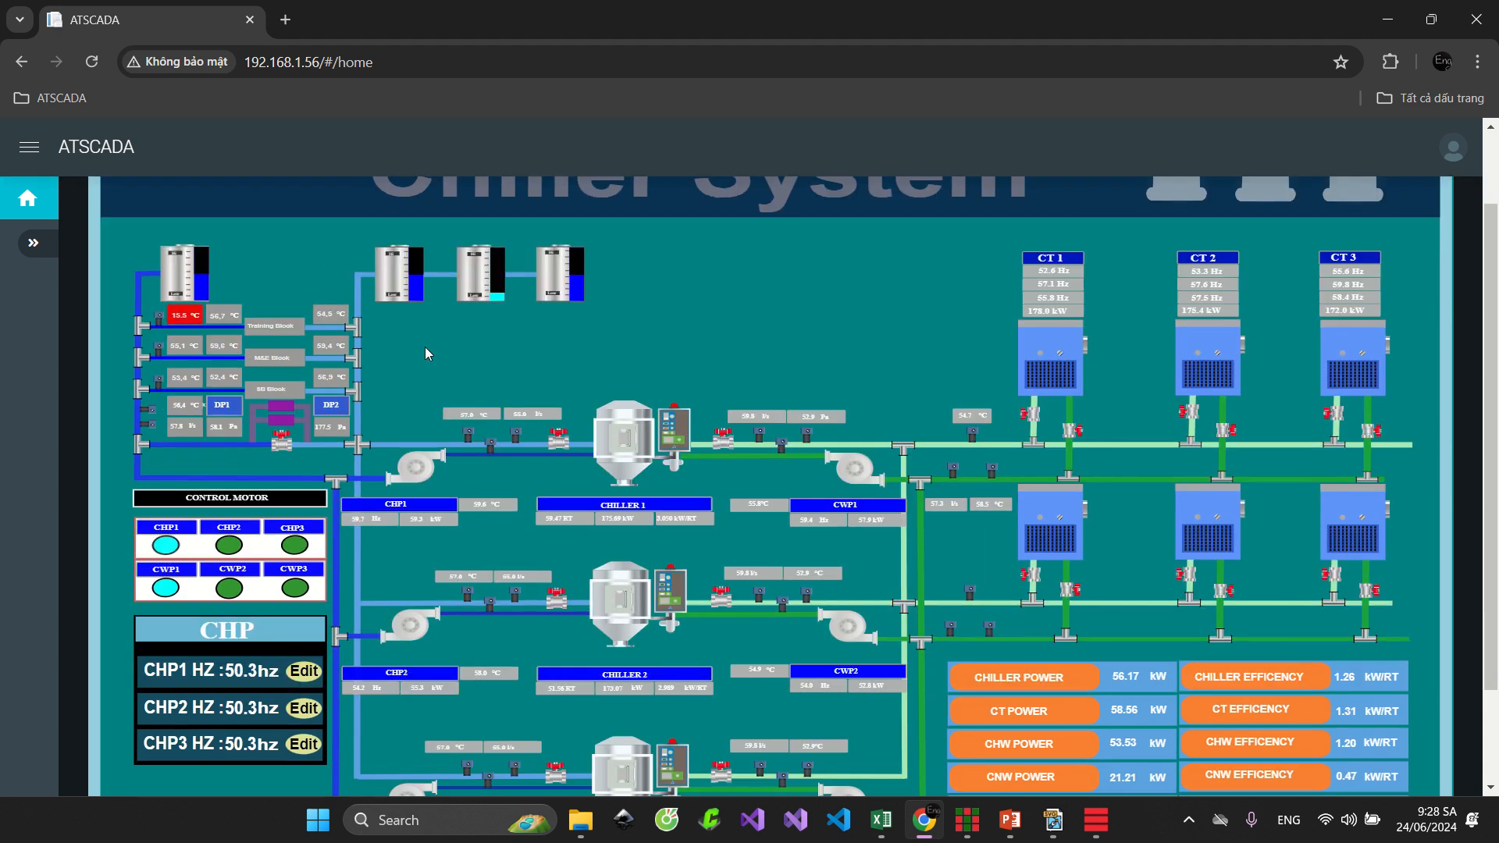
scroll(916, 430, up, 1)
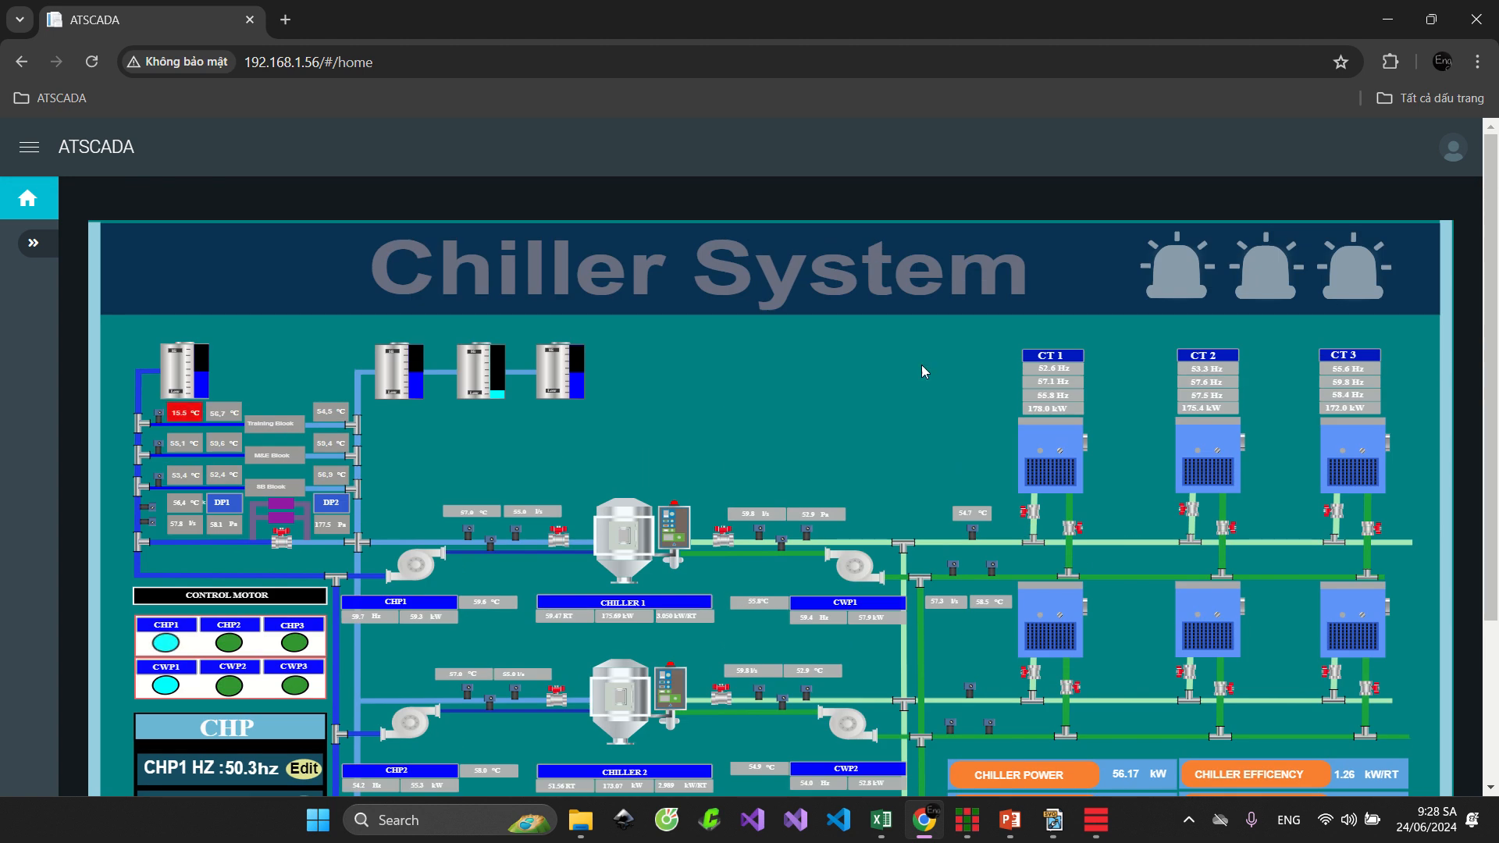
scroll(828, 372, down, 1)
scroll(829, 373, up, 1)
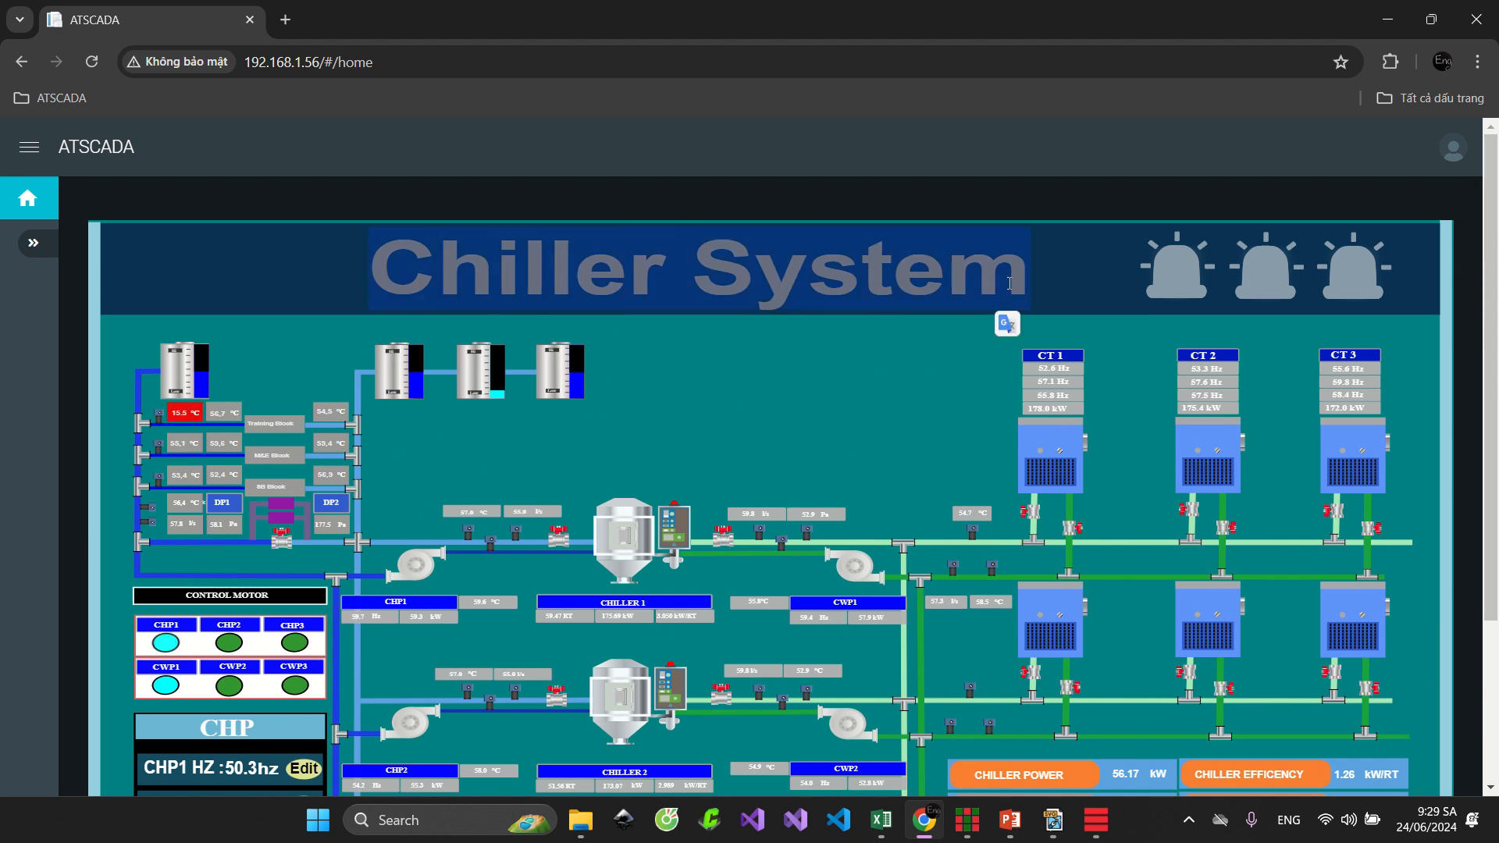
Return to FastWeb Designer and delete the NewSVG component from NewColumn
key(alt+Tab)
key(Delete)
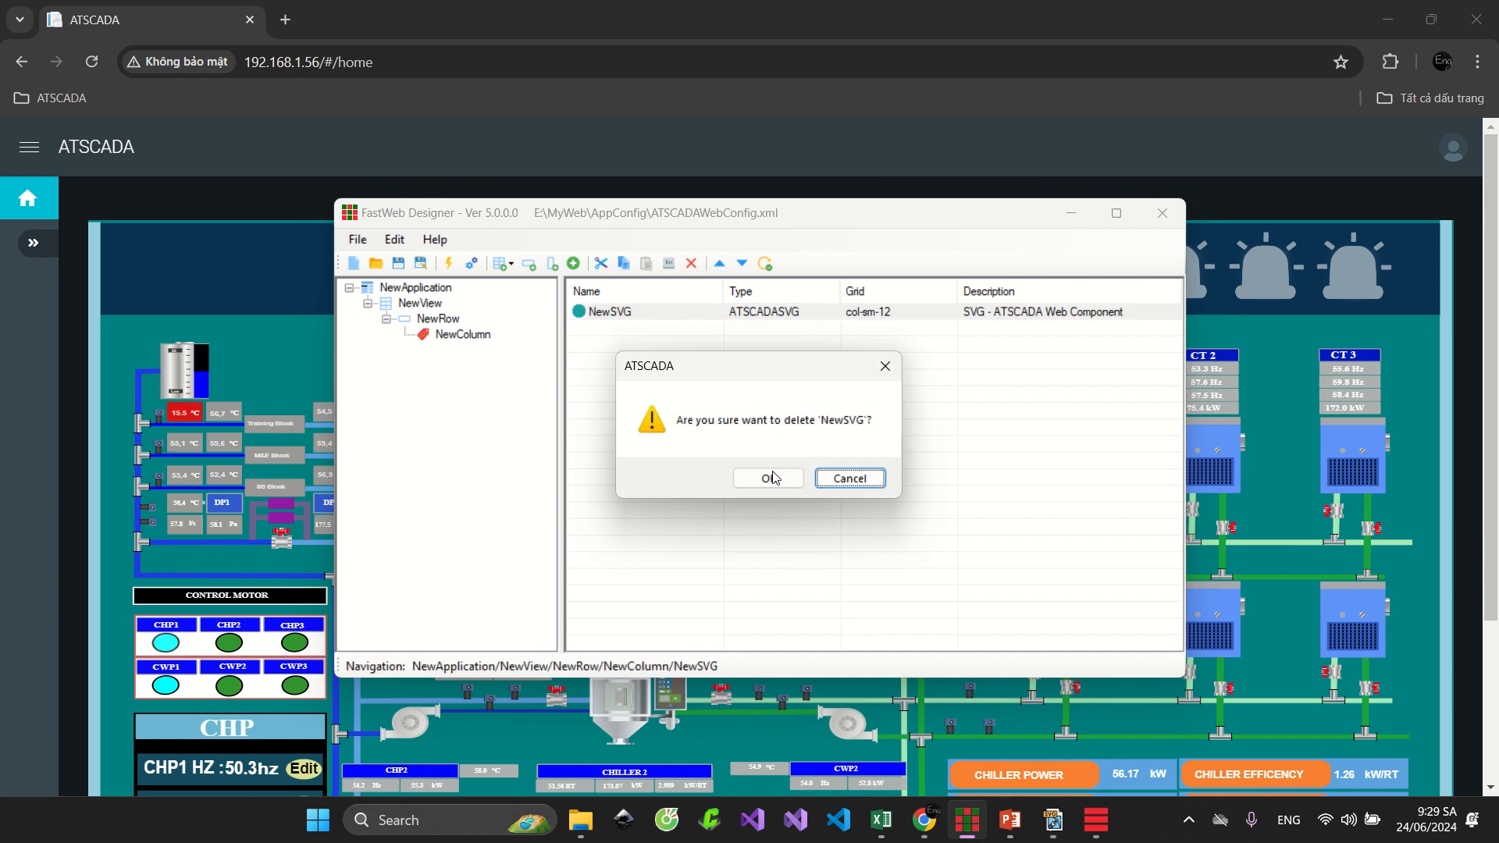
click(772, 478)
Save and register the project without the SVG component, then reload the ATSCADA page
click(471, 264)
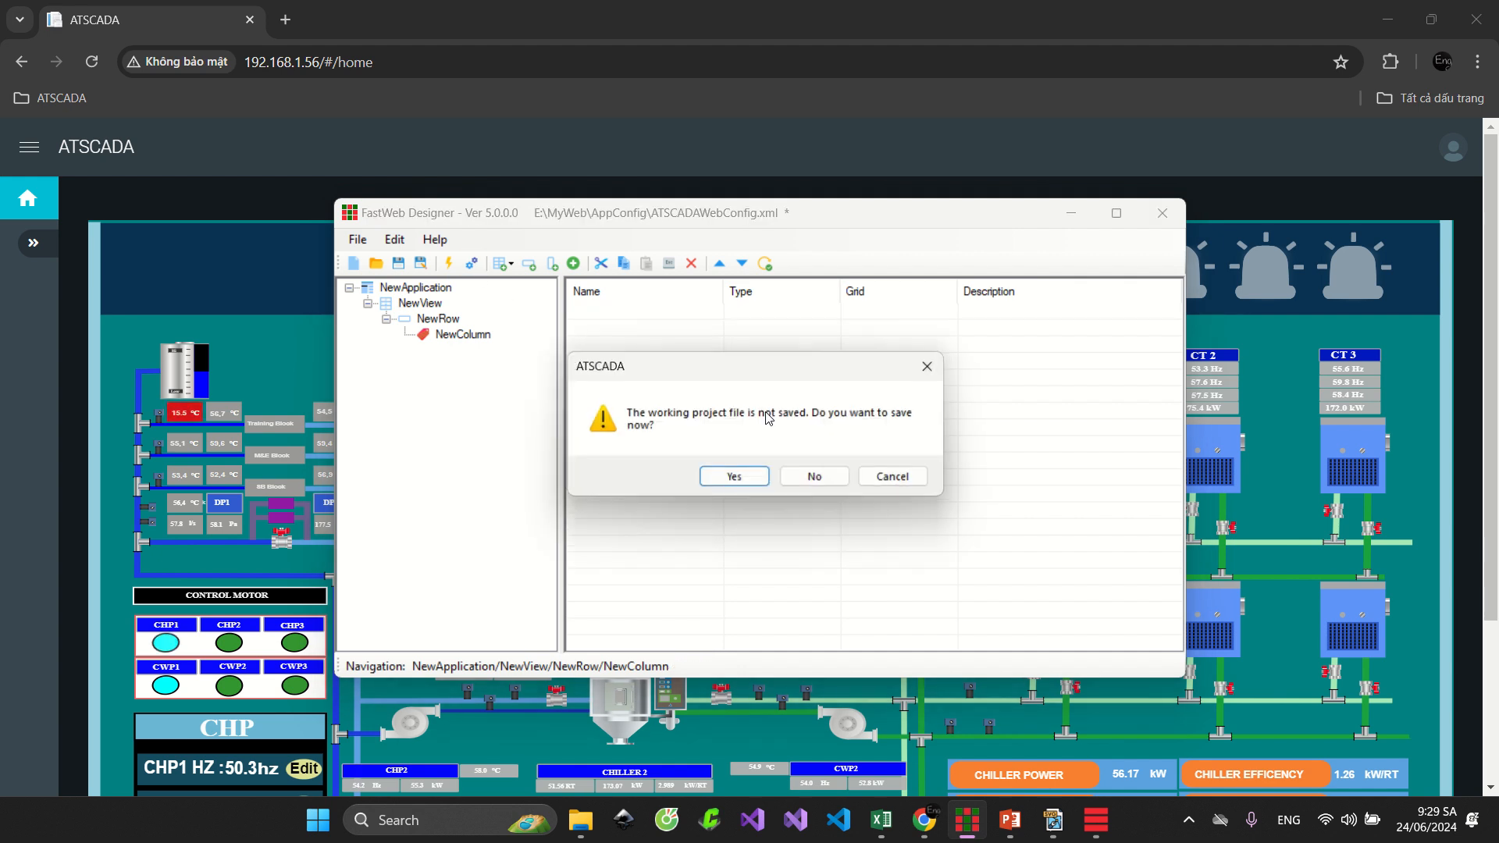
click(744, 473)
click(744, 478)
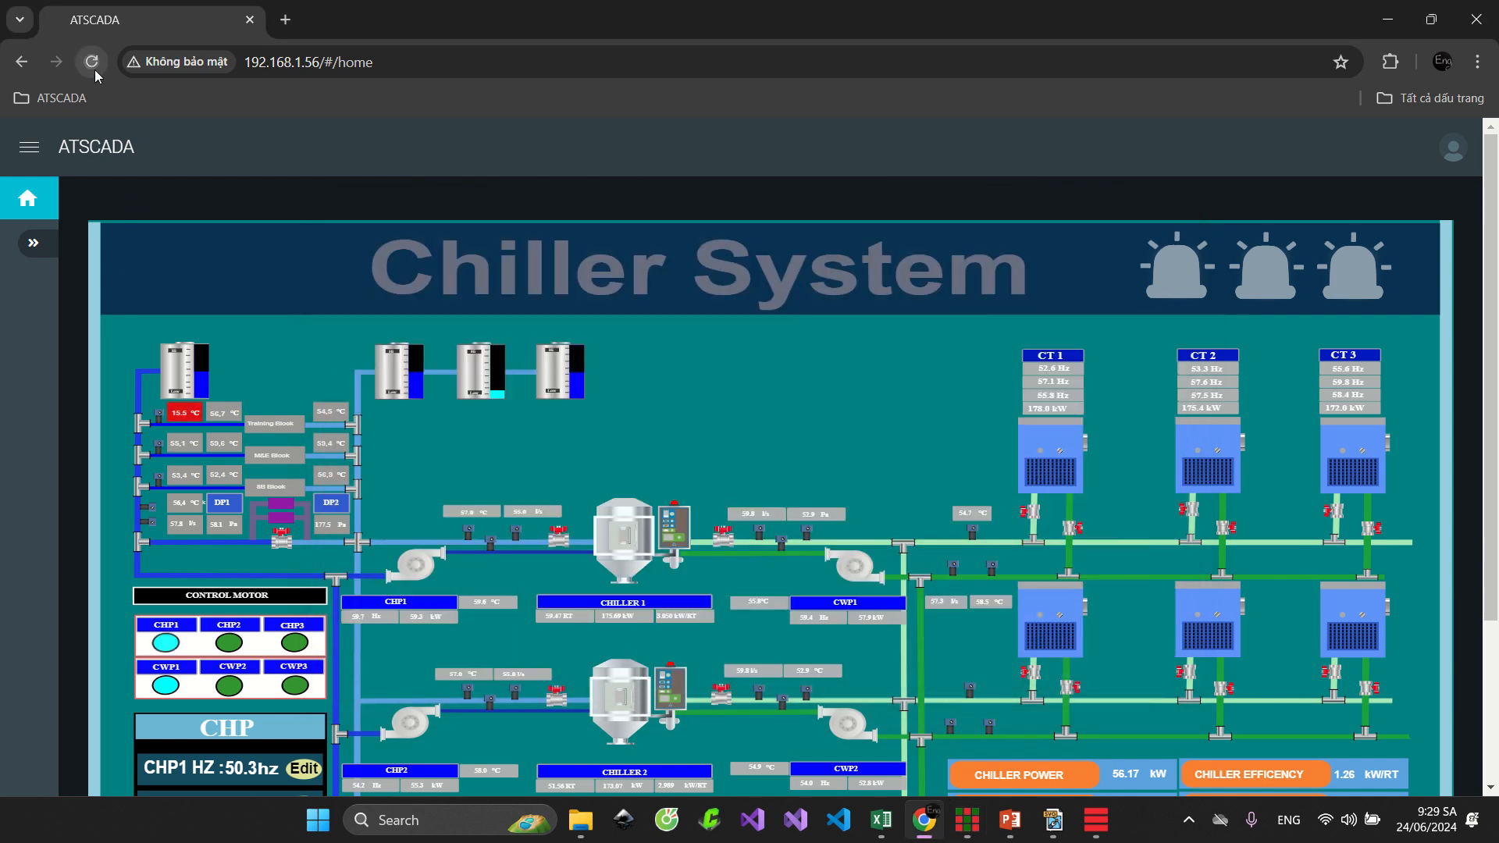
click(91, 62)
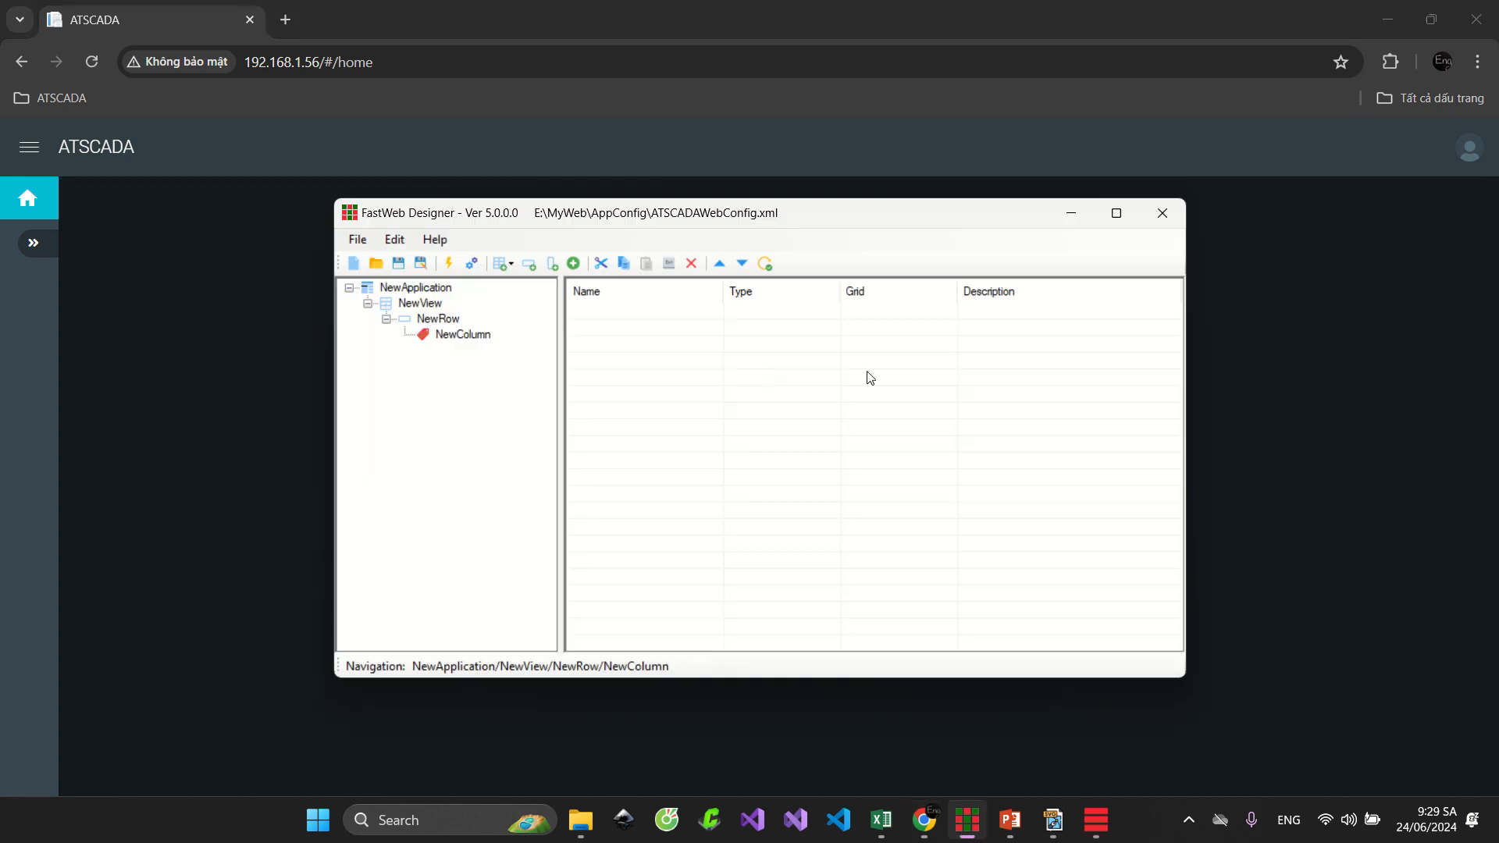
Return to FastWeb Designer, add an iSVG component to NewColumn again and show its extended settings
key(alt+Tab)
right_click(698, 365)
click(806, 434)
double_click(576, 469)
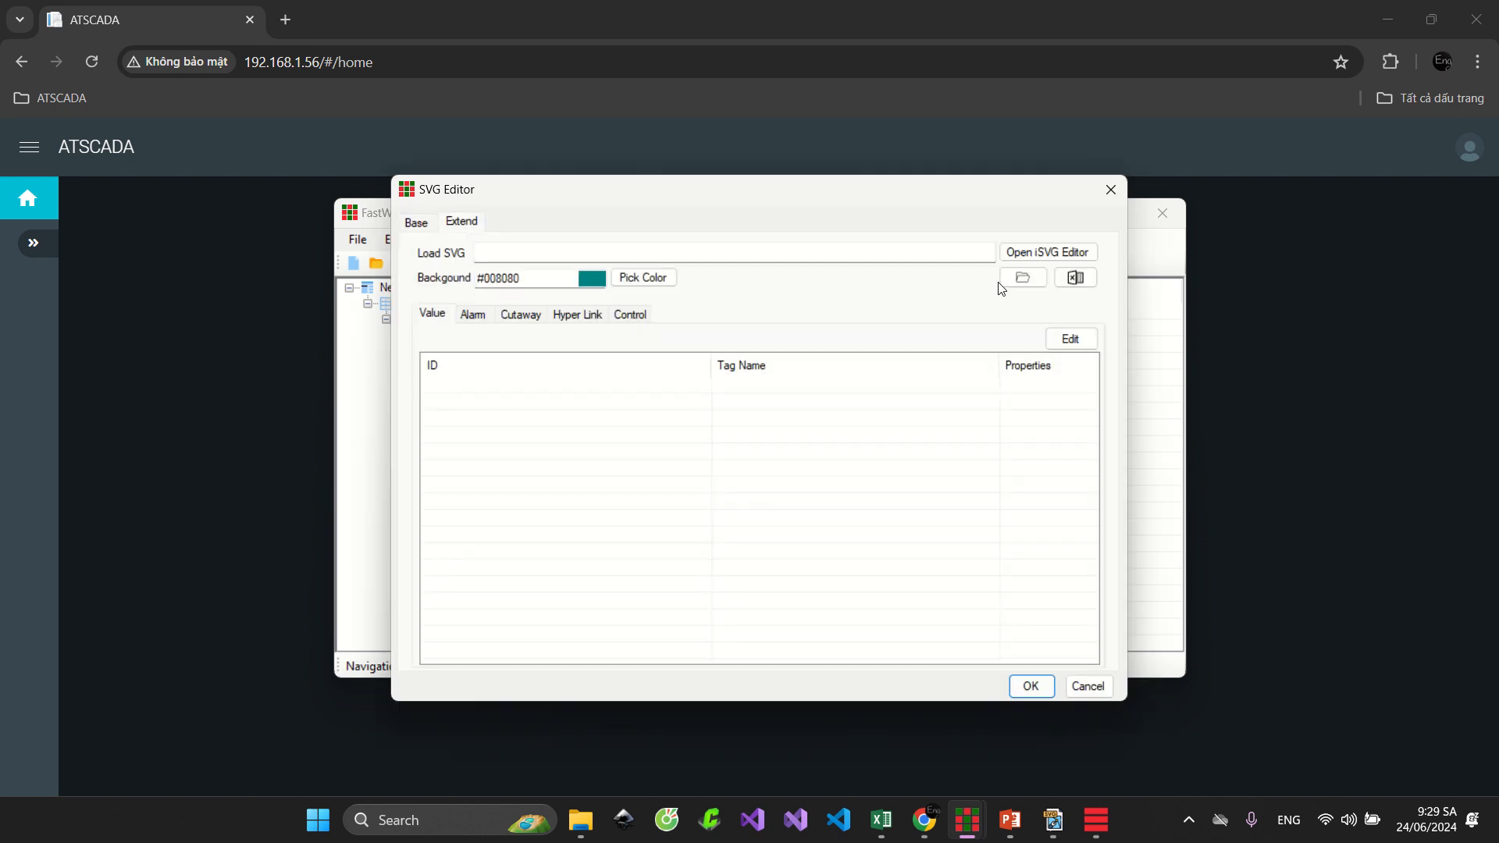
click(1003, 285)
double_click(401, 164)
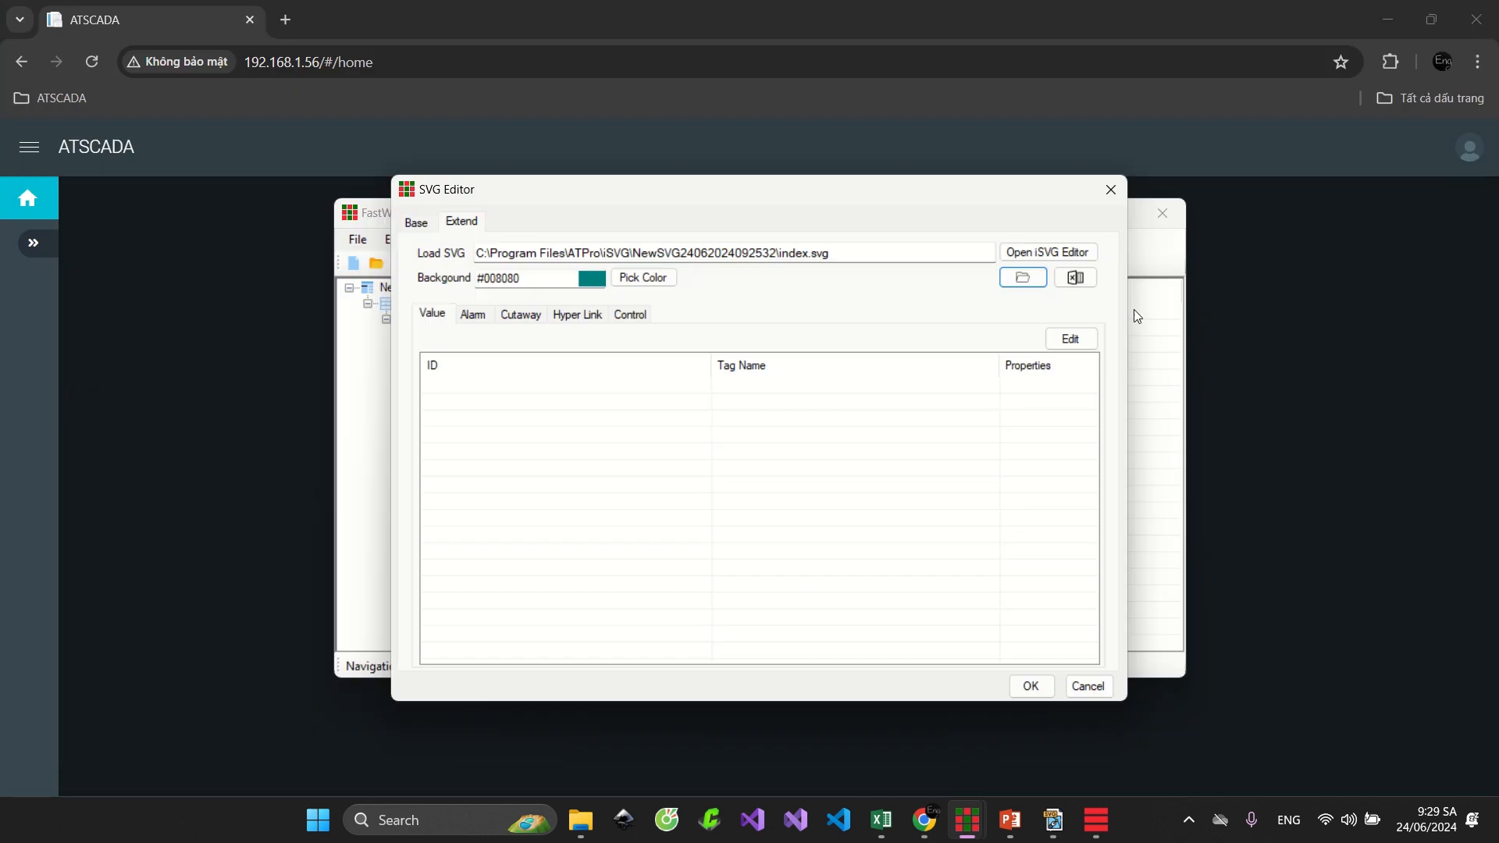
click(1075, 277)
double_click(529, 159)
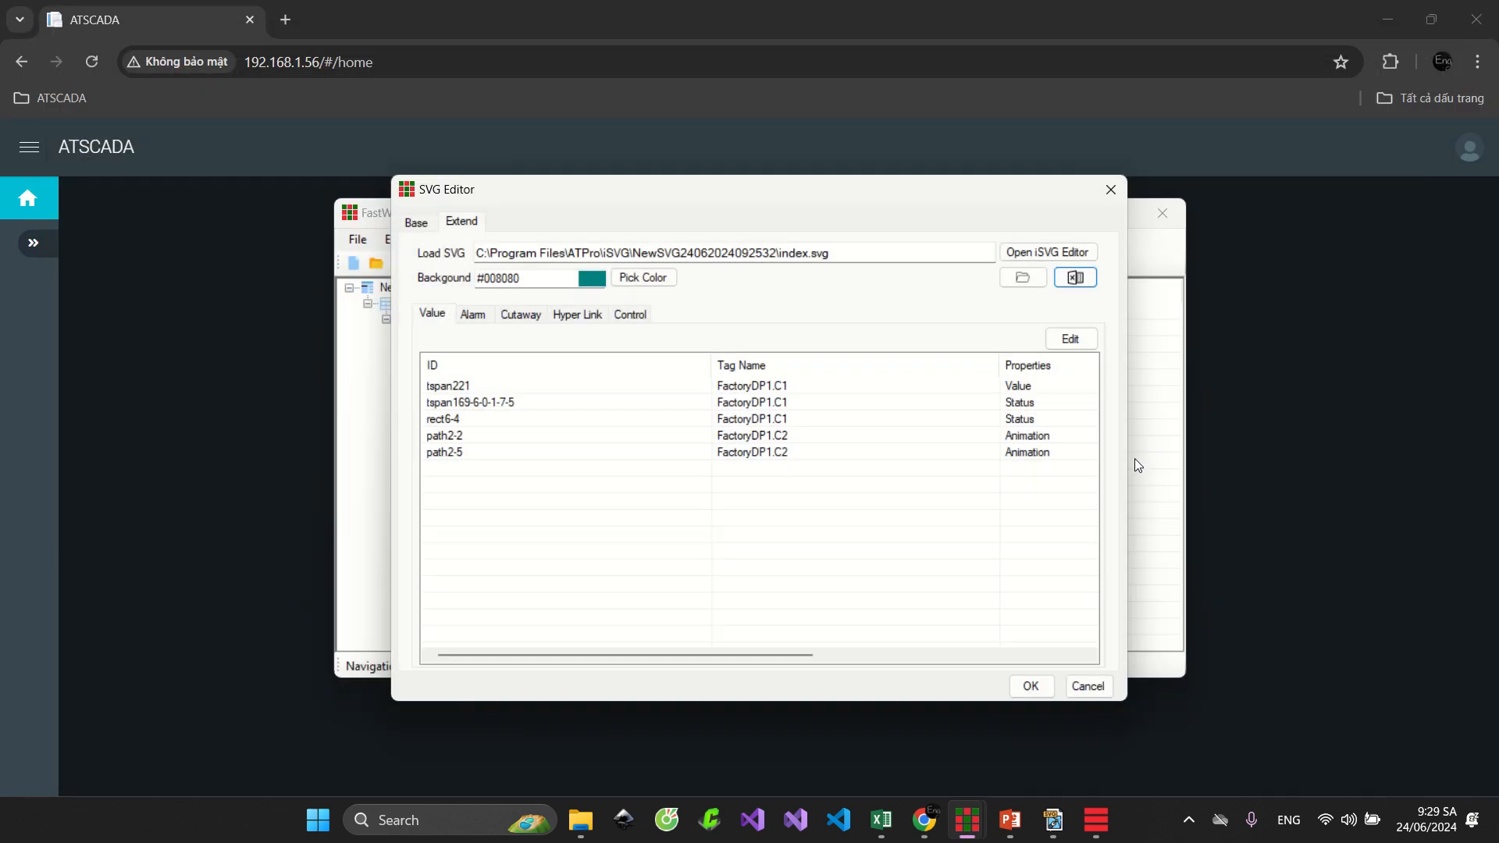
Confirm the re-added SVG component, then save the project and register it
click(1031, 686)
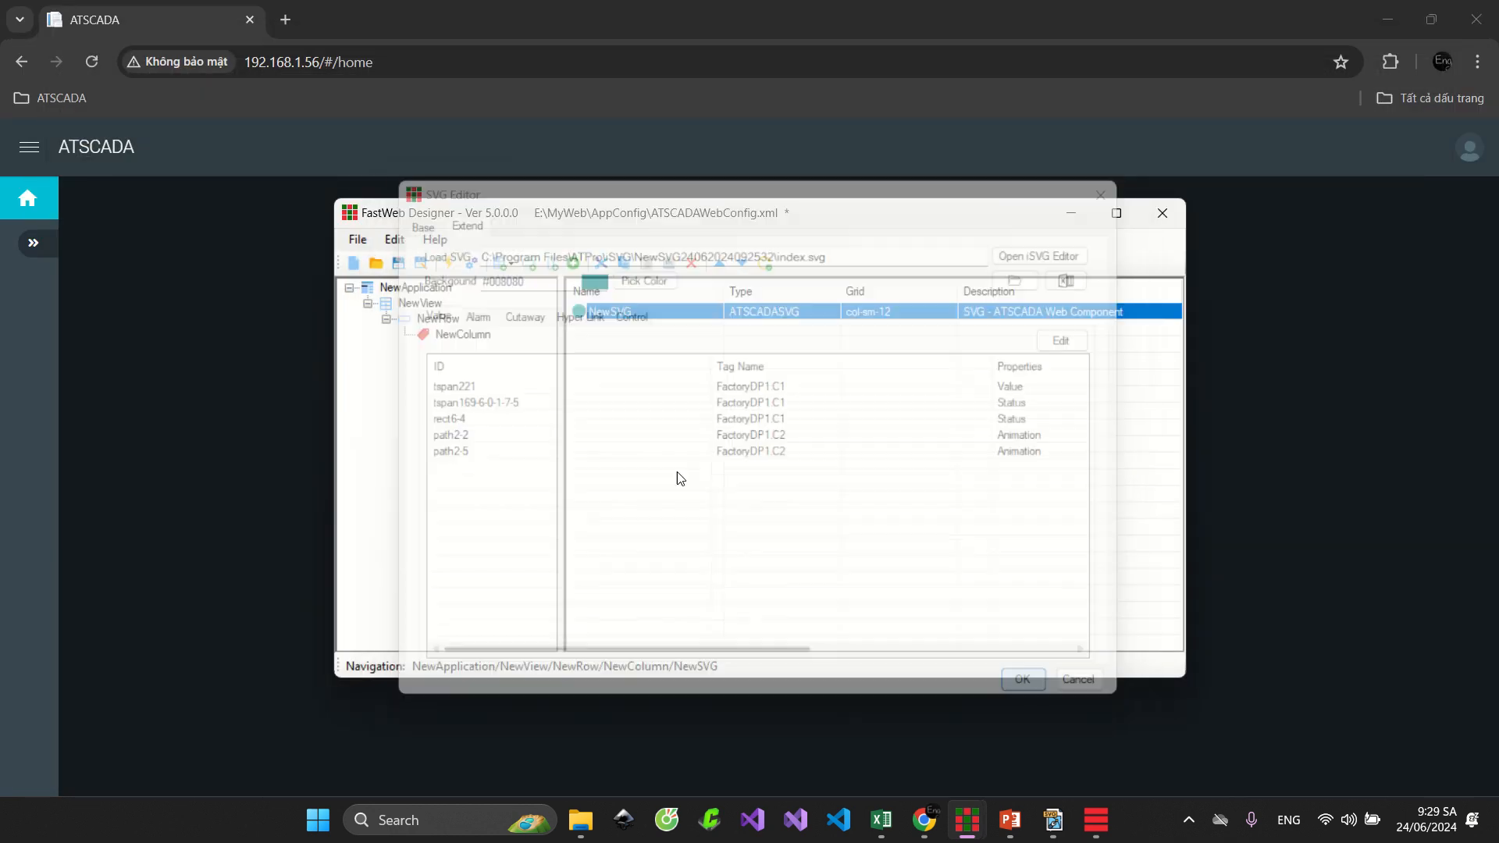
click(473, 268)
click(727, 479)
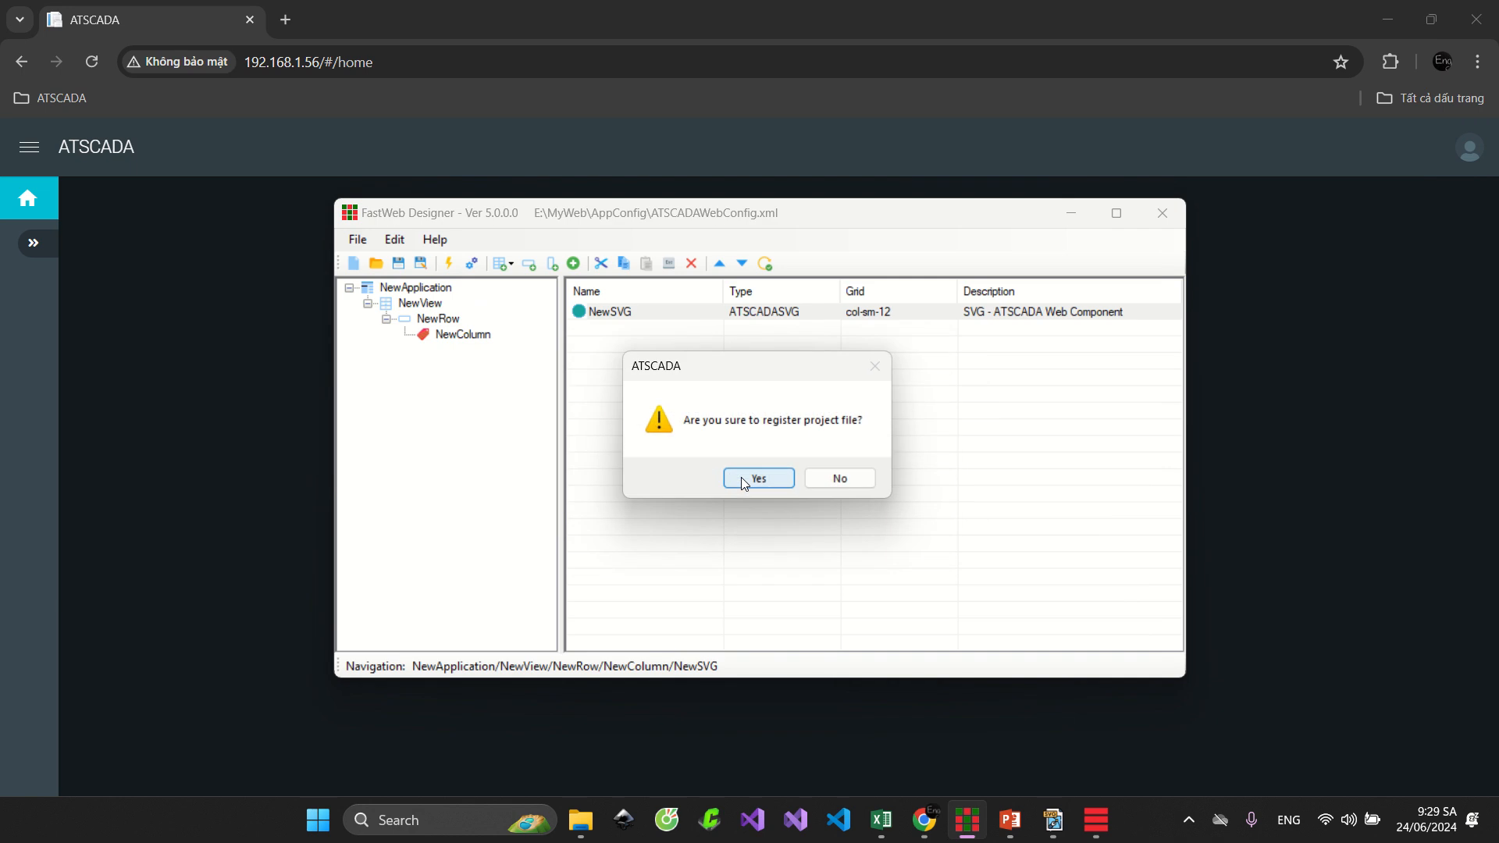
click(742, 476)
Reload the ATSCADA page and look over the whole restored Chiller System drawing
click(292, 275)
click(91, 62)
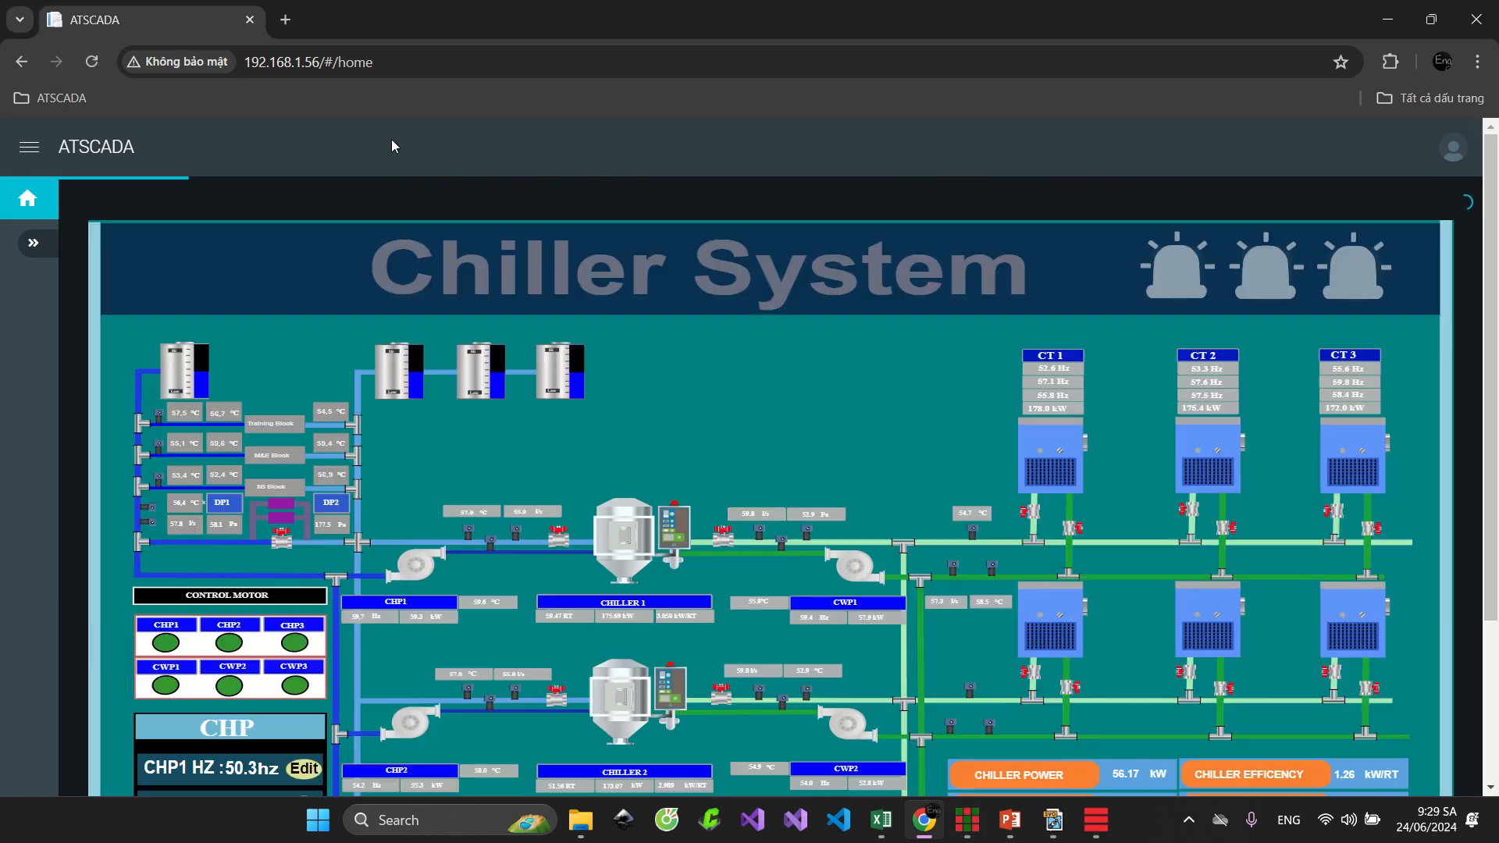
scroll(472, 391, down, 3)
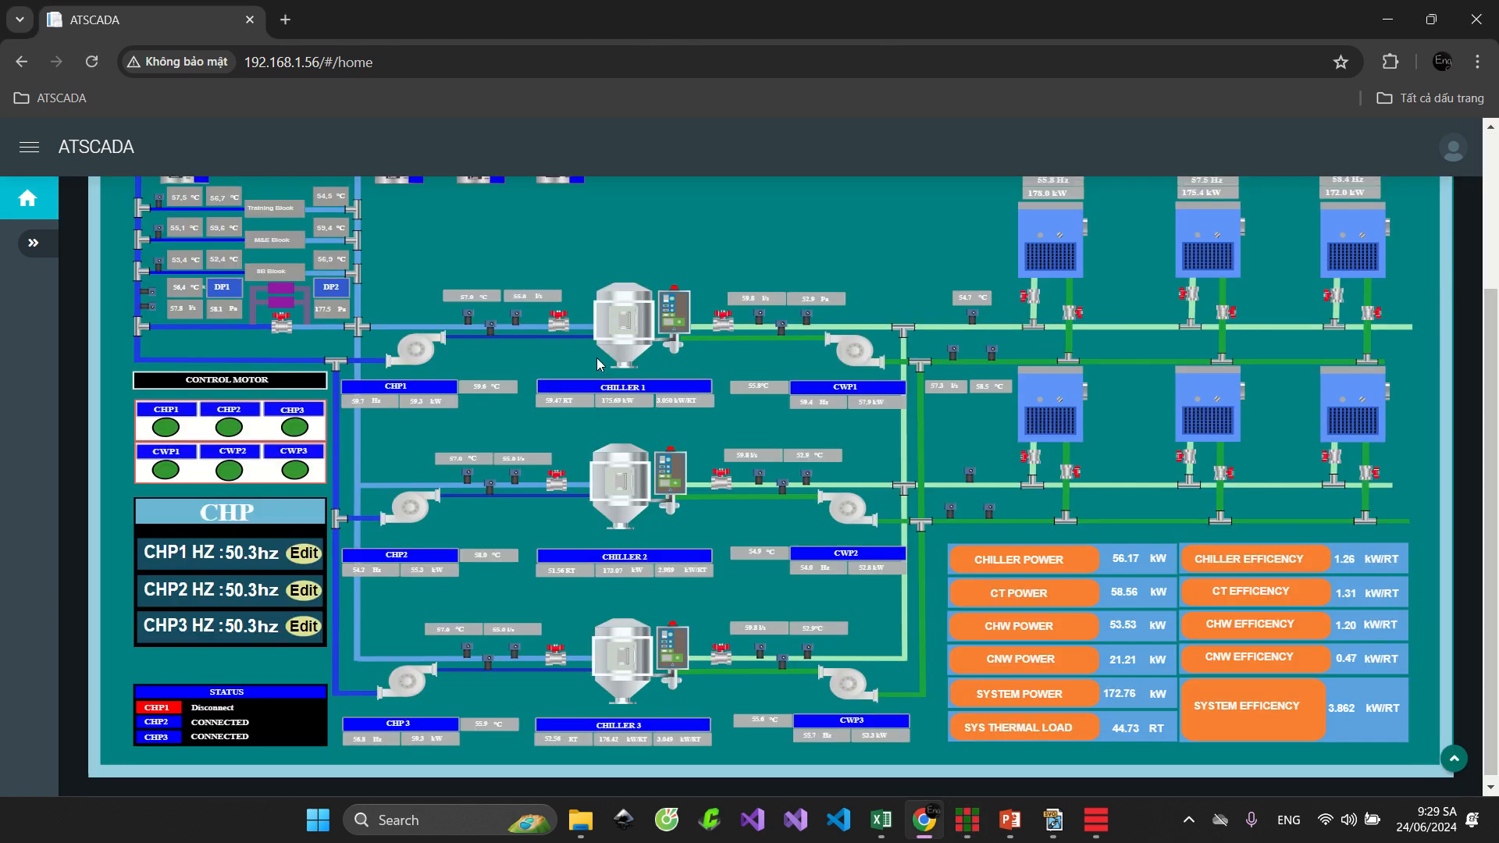
scroll(597, 358, up, 3)
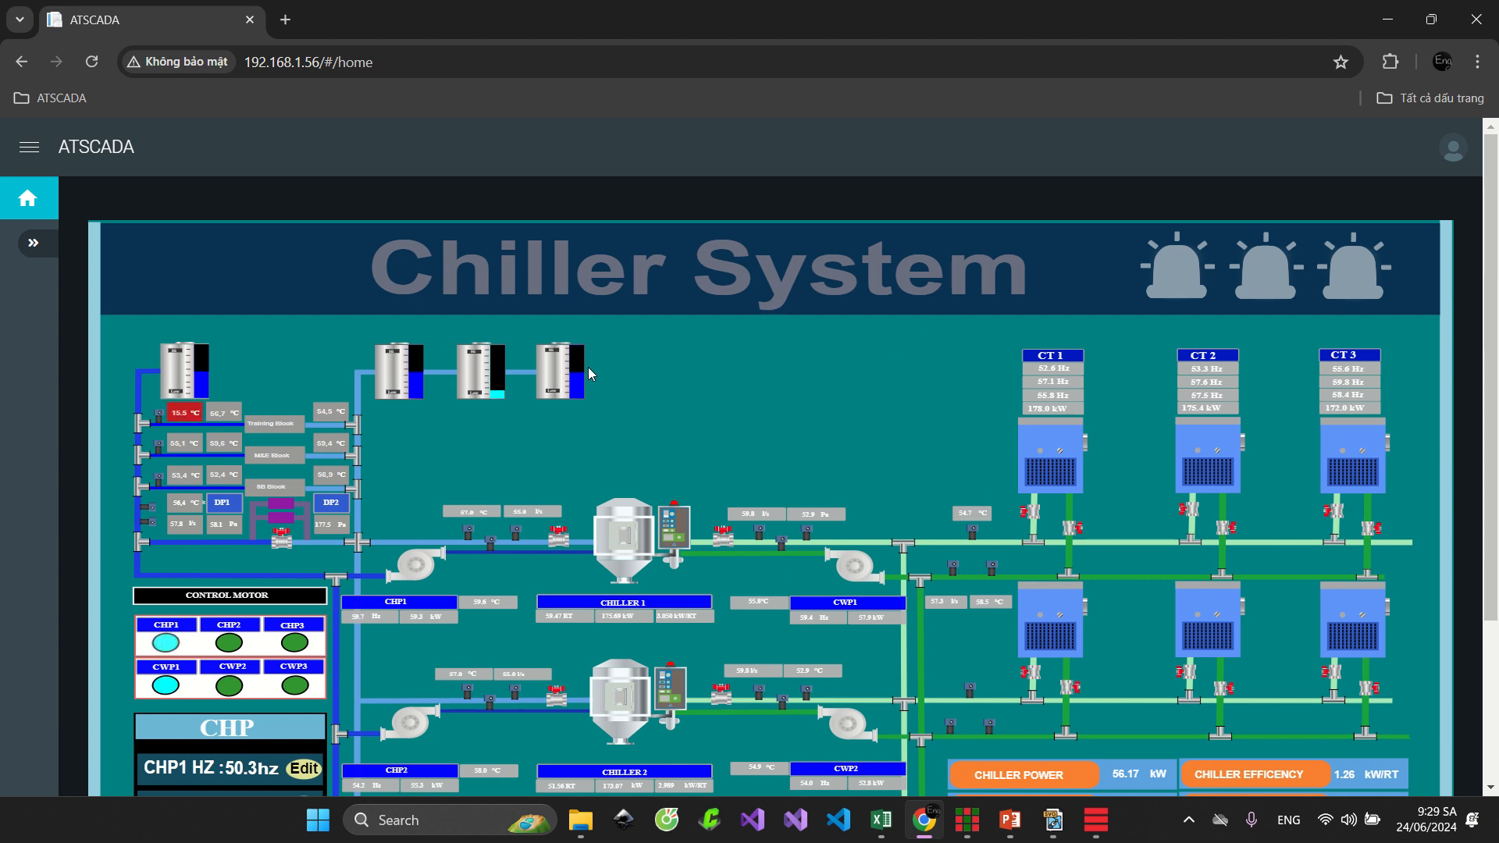
Switch to FastWeb Designer and open the NewSVG component's extended settings
scroll(396, 414, down, 1)
scroll(399, 413, up, 1)
click(1097, 820)
click(1097, 820)
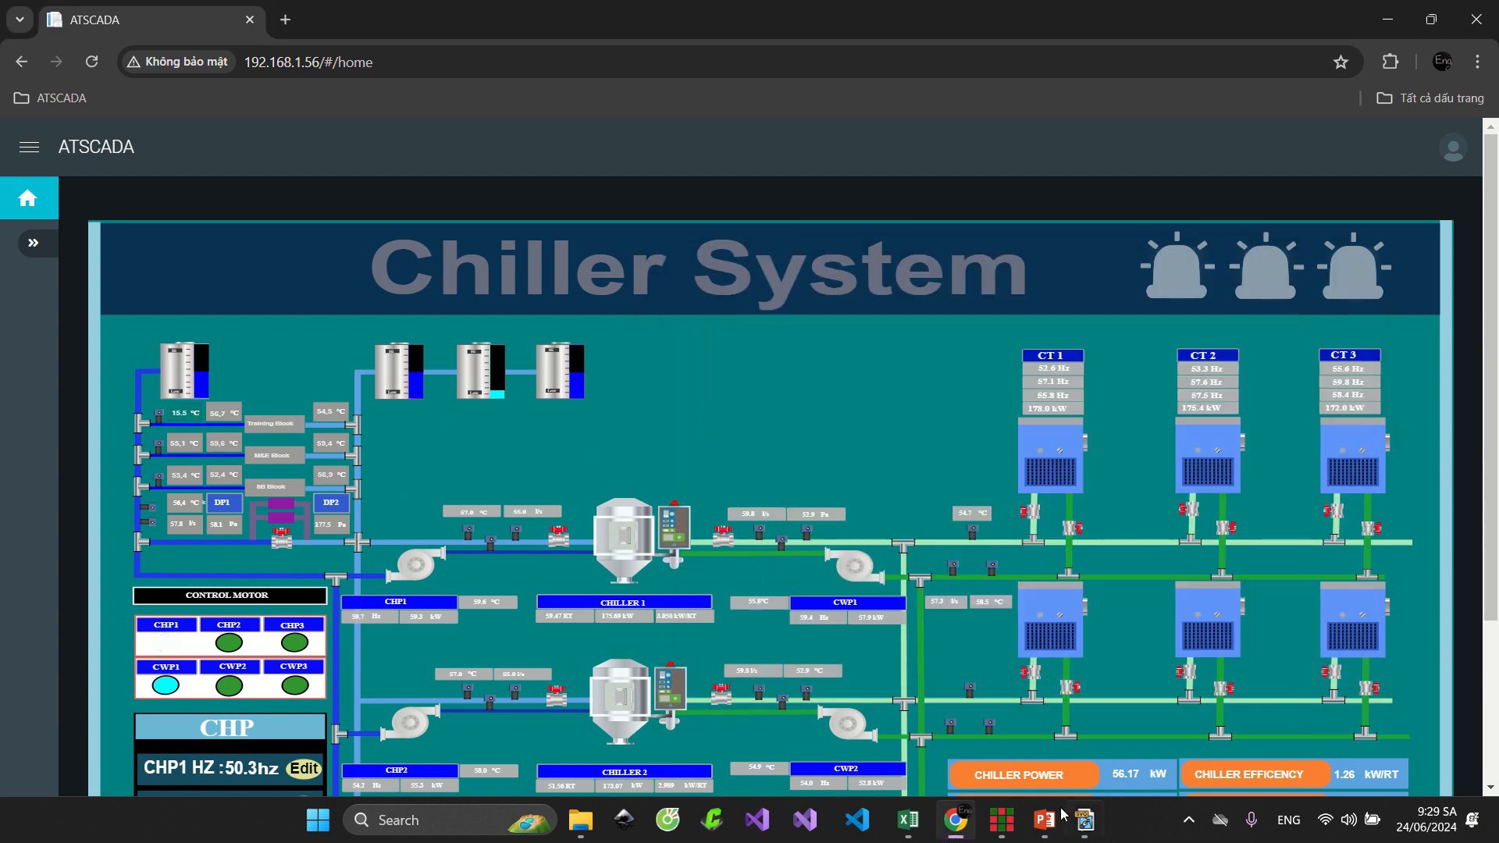
click(1009, 820)
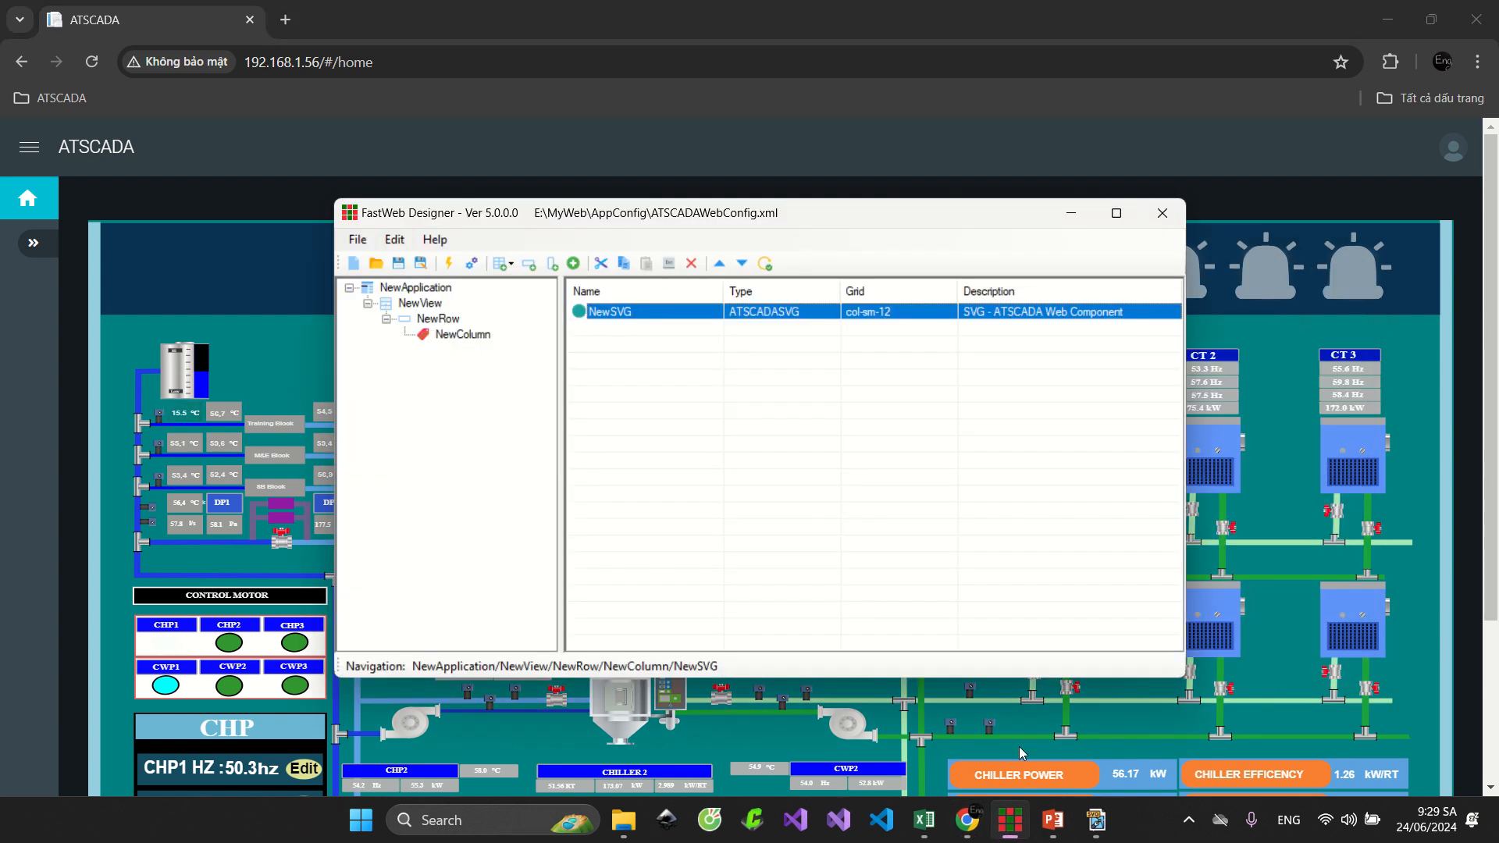
double_click(675, 317)
click(462, 222)
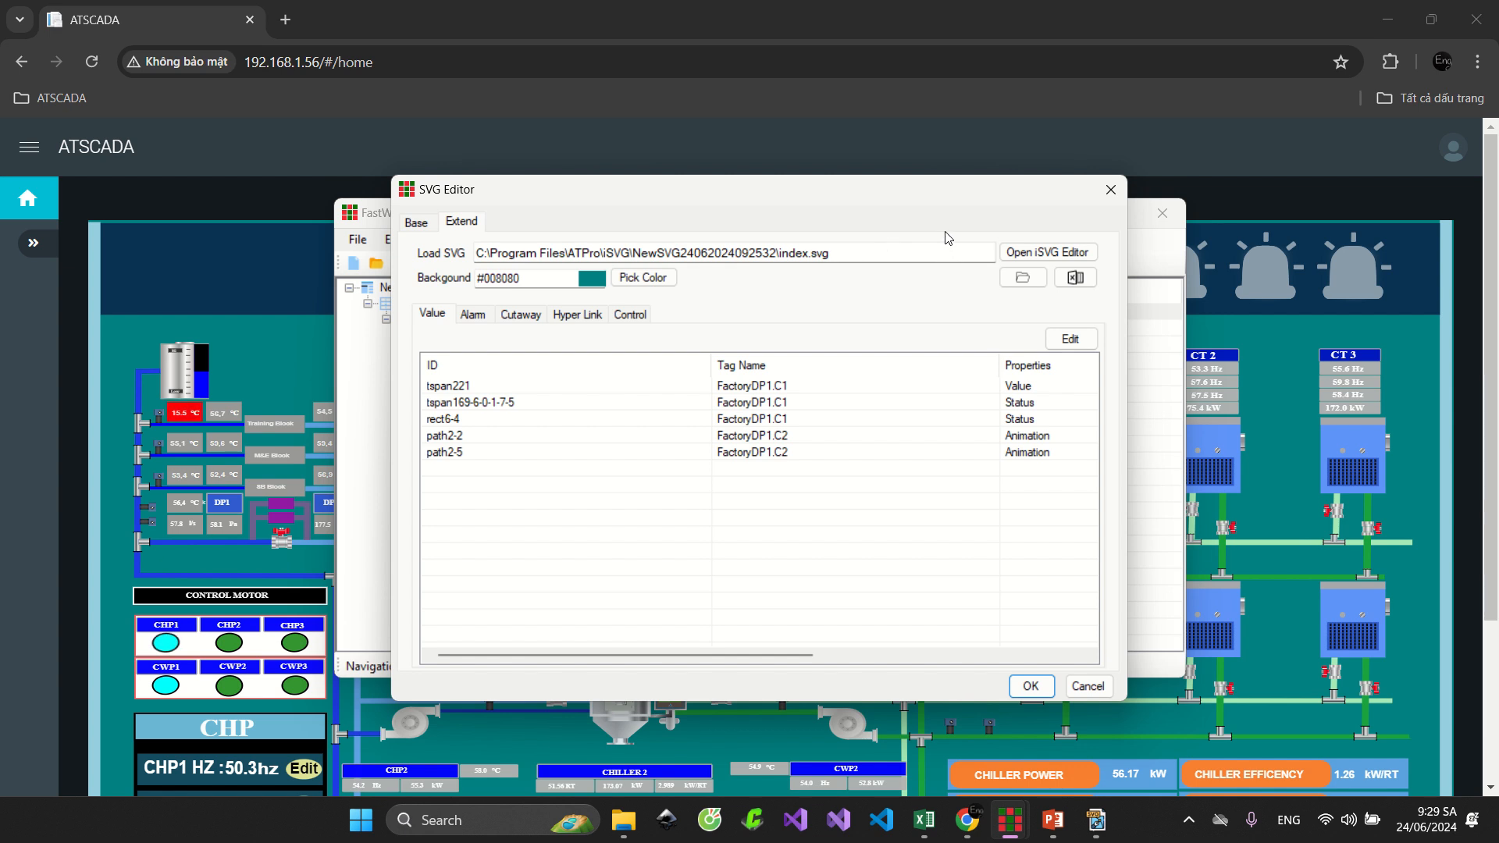
Compare the imported Value and Alarm binding lists of the SVG component
click(477, 313)
click(431, 315)
click(471, 316)
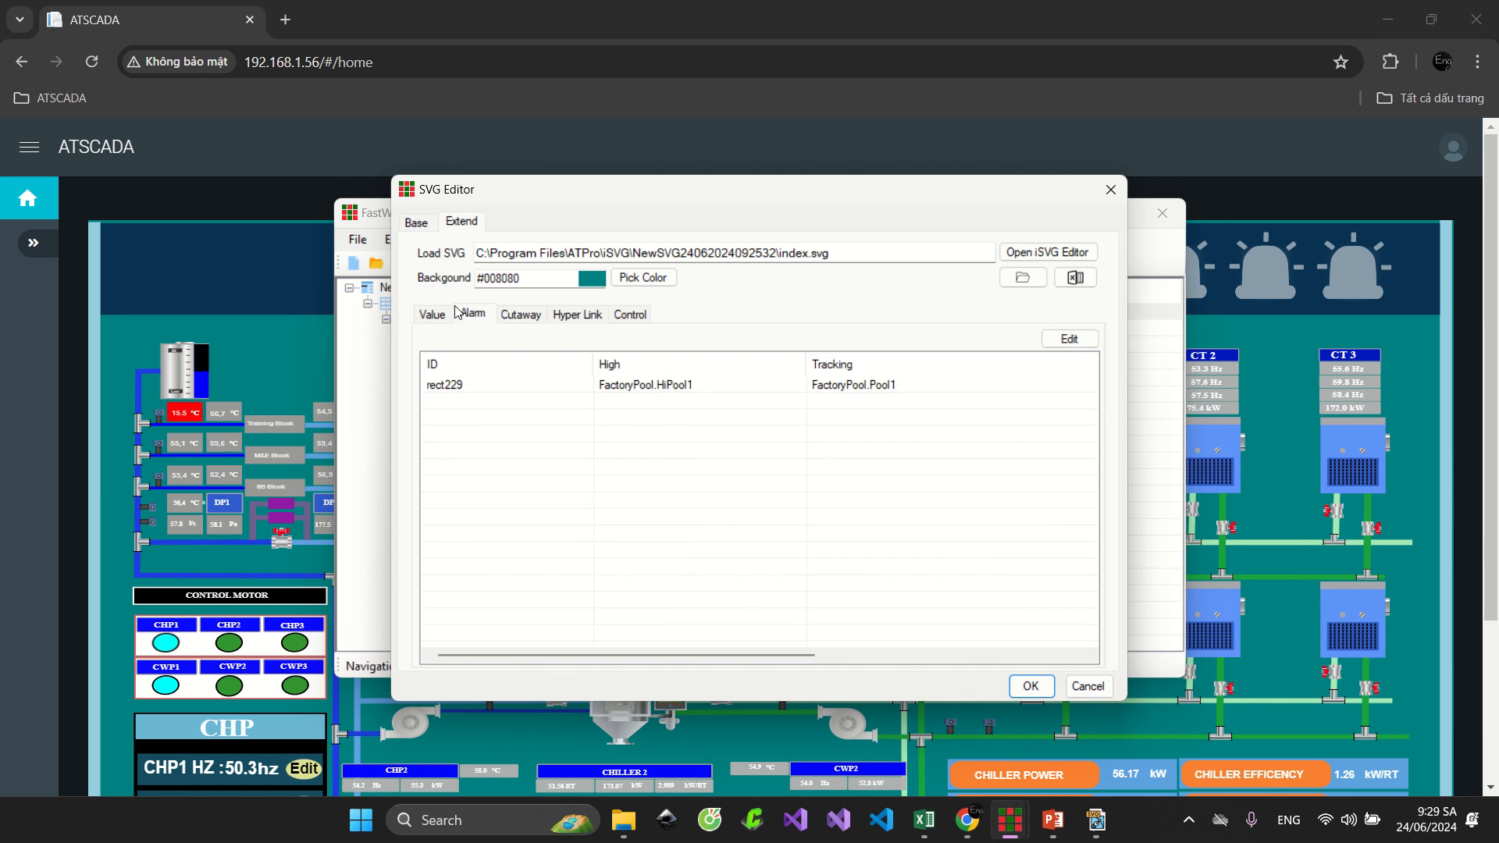
click(442, 312)
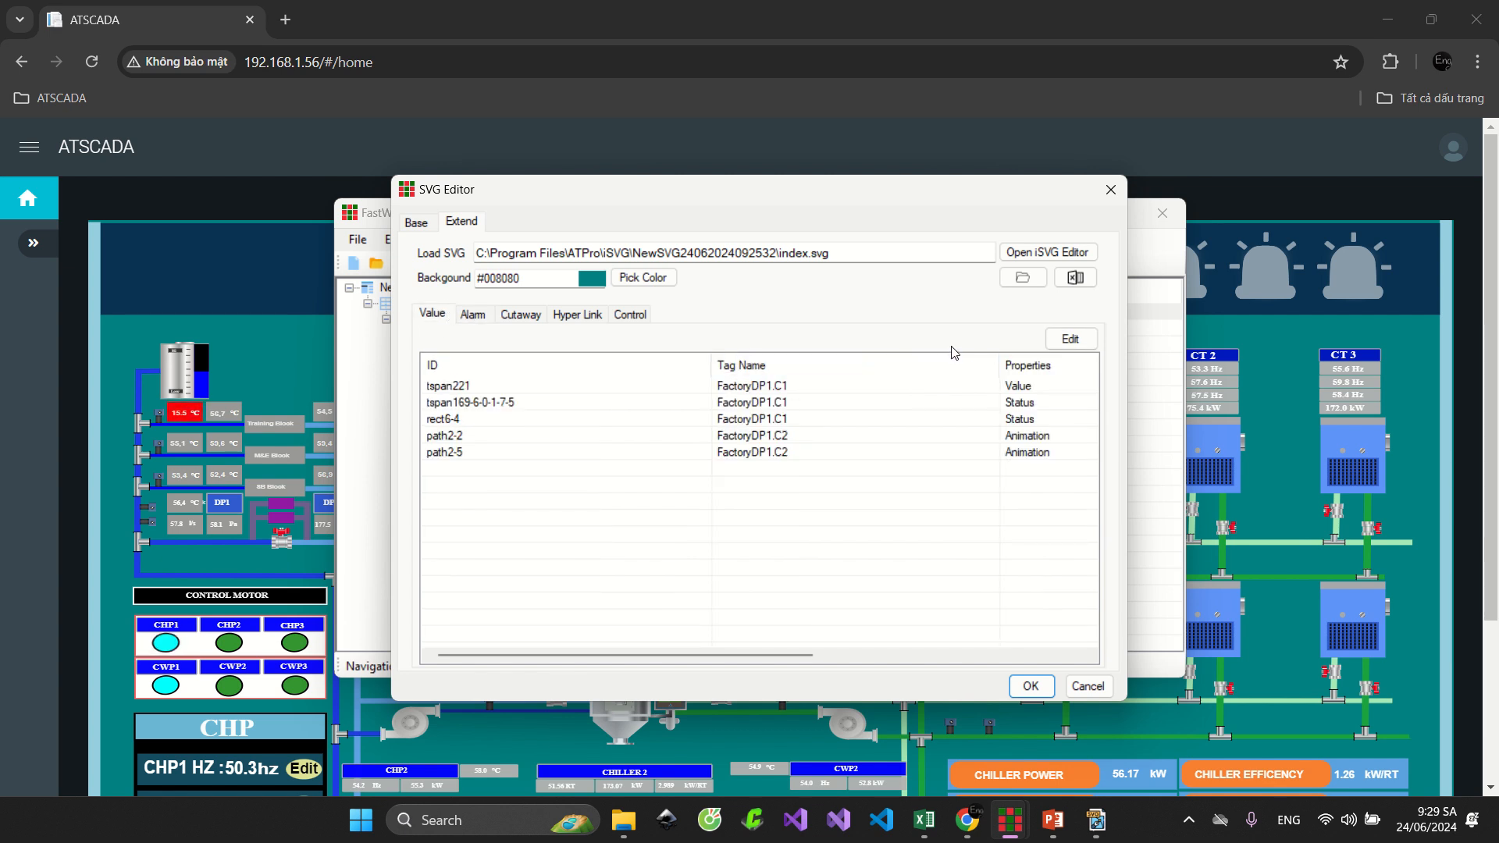
click(474, 315)
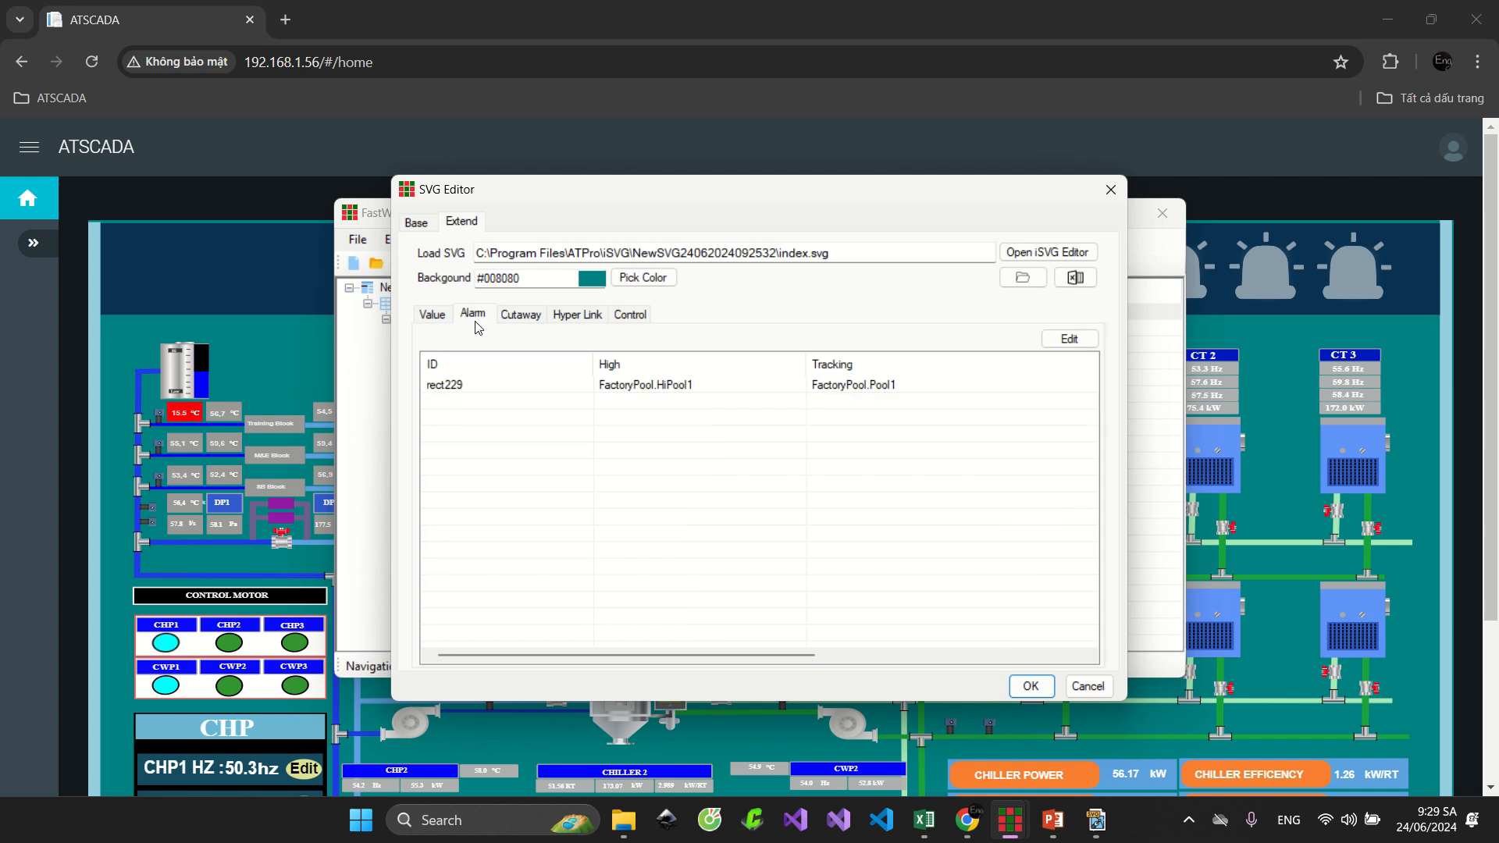
Open the value bindings for editing, inspect the ID, tag, type and attribute of several items, and close the item editor without changes
click(442, 319)
click(1087, 335)
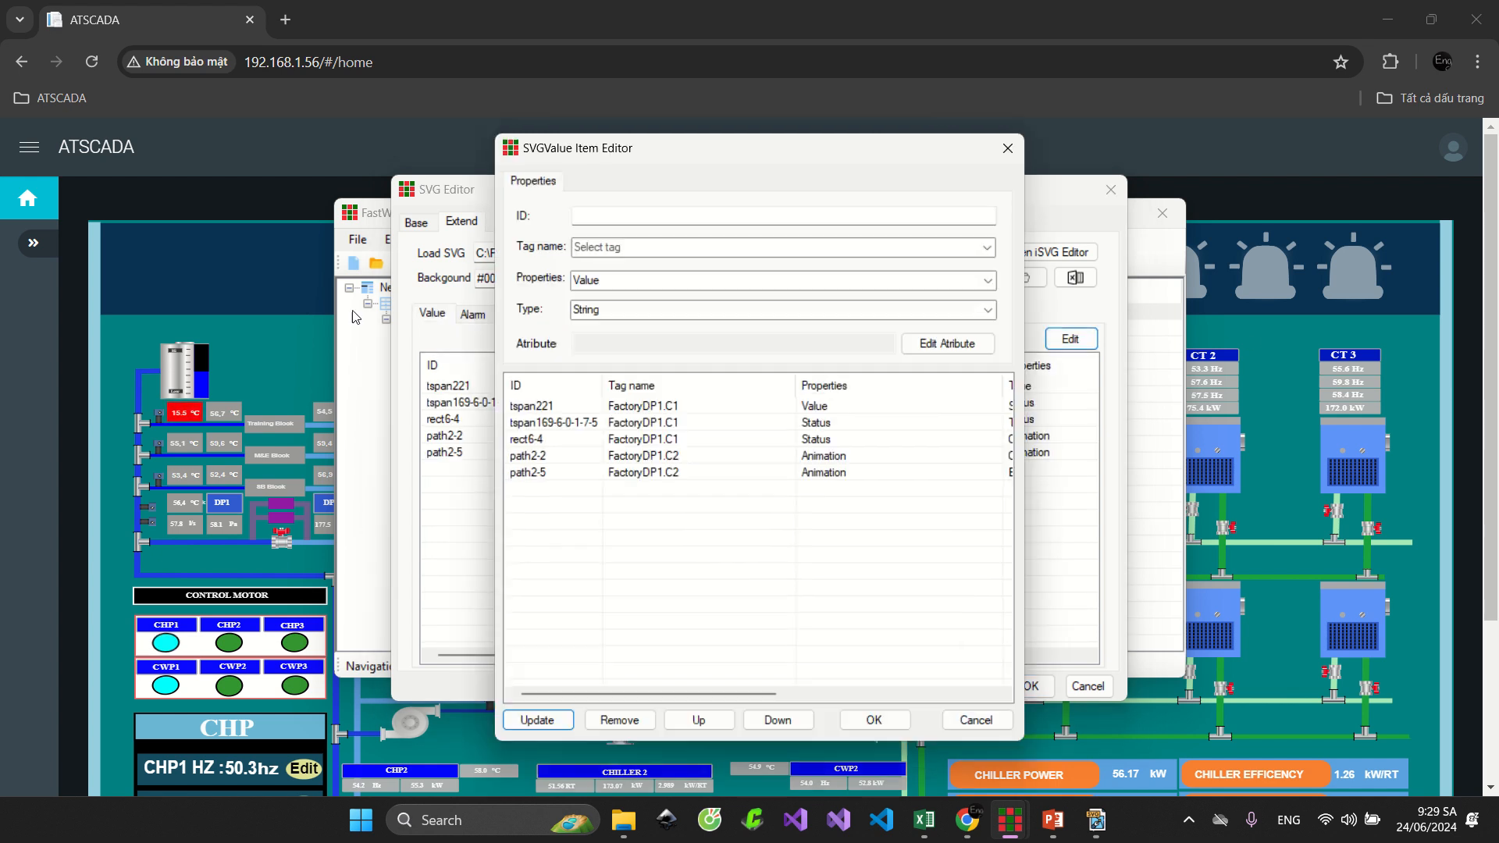
click(669, 407)
click(663, 440)
click(664, 473)
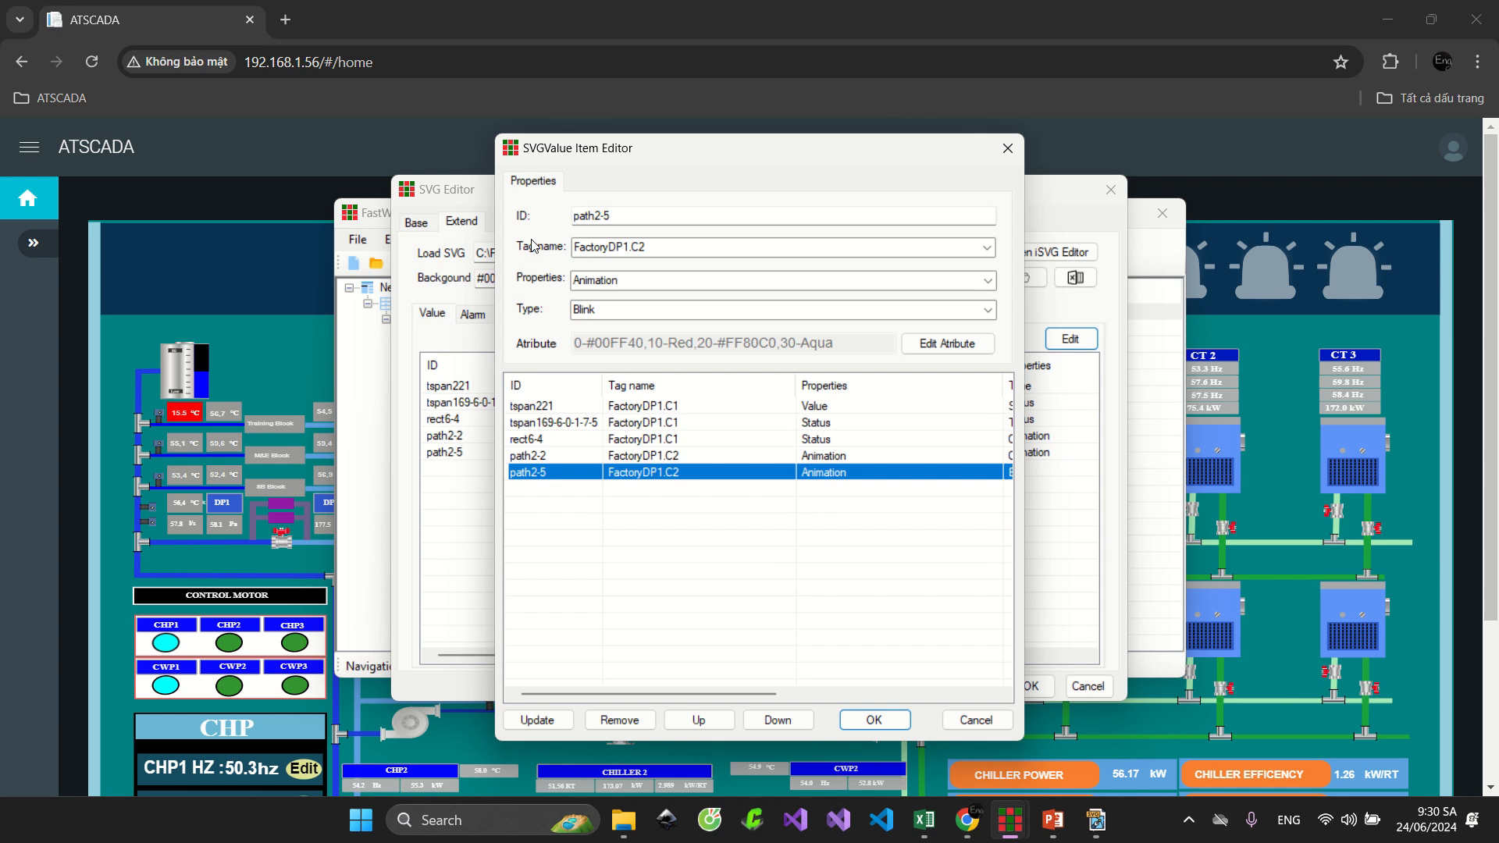
drag(659, 219, 565, 226)
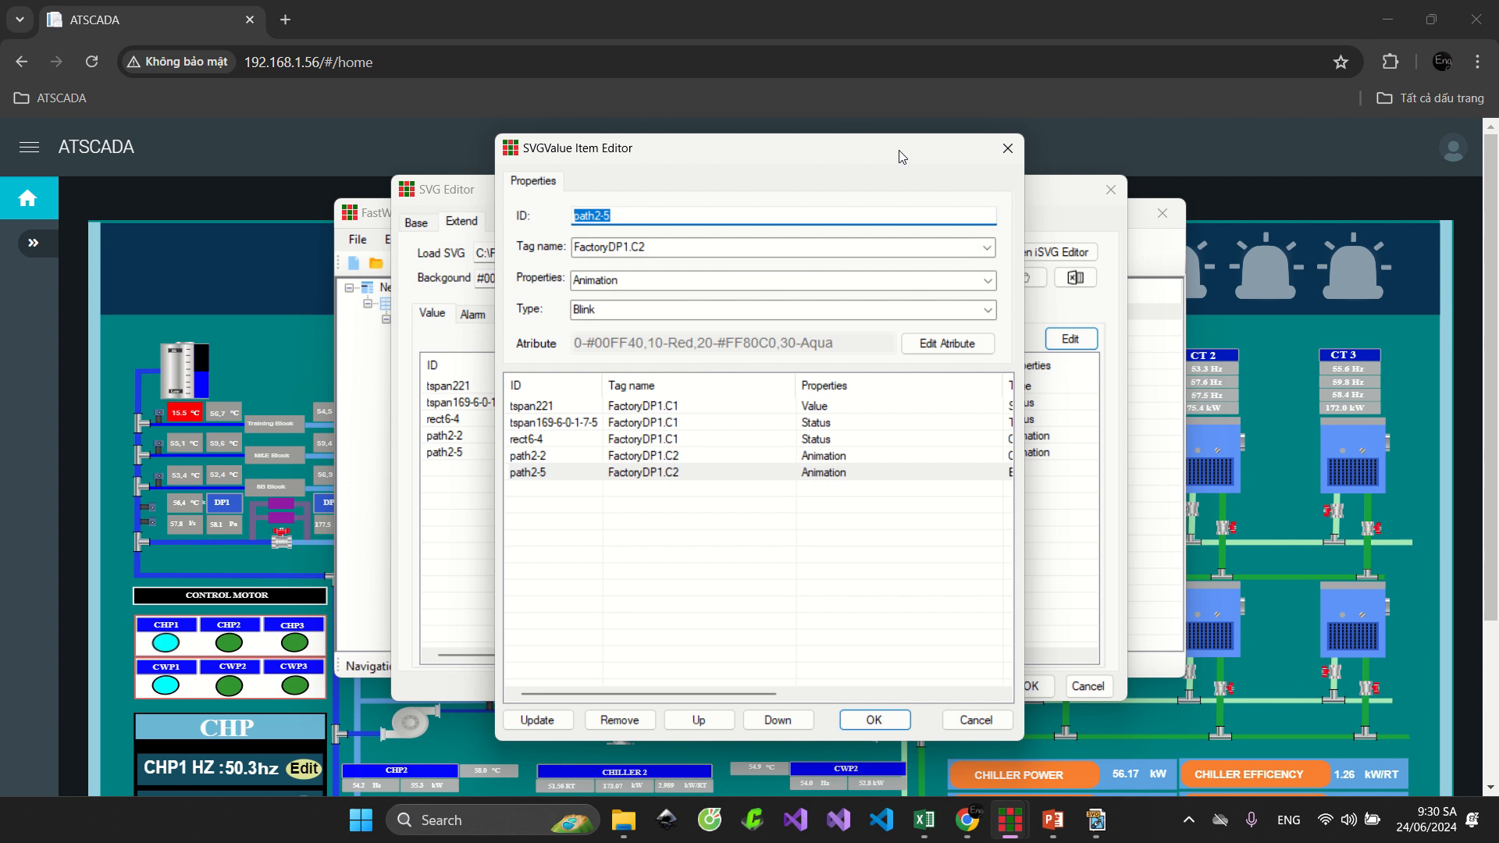
drag(902, 156, 784, 151)
drag(558, 184, 396, 188)
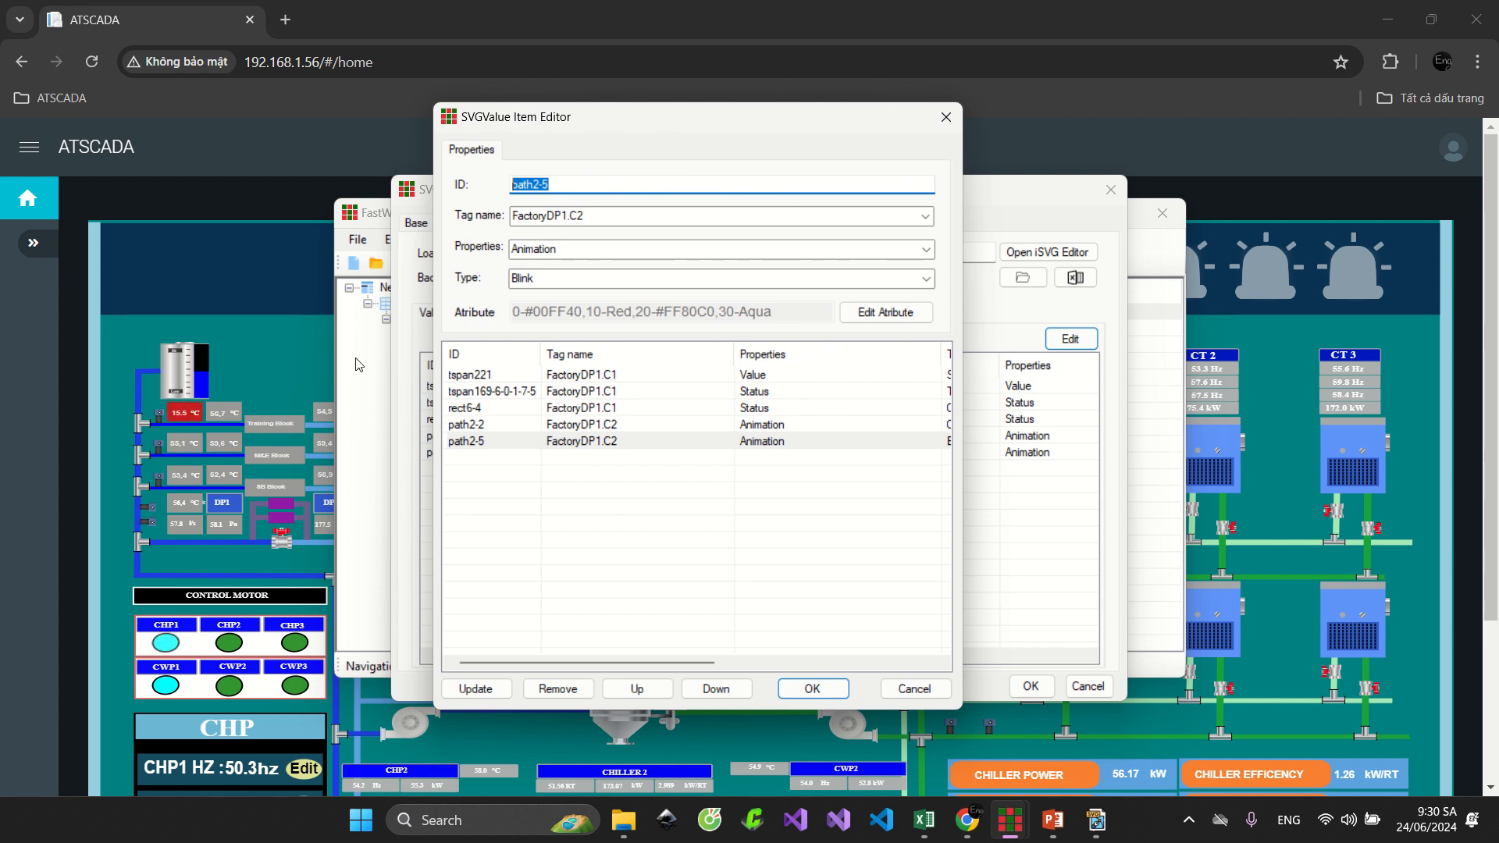
click(625, 391)
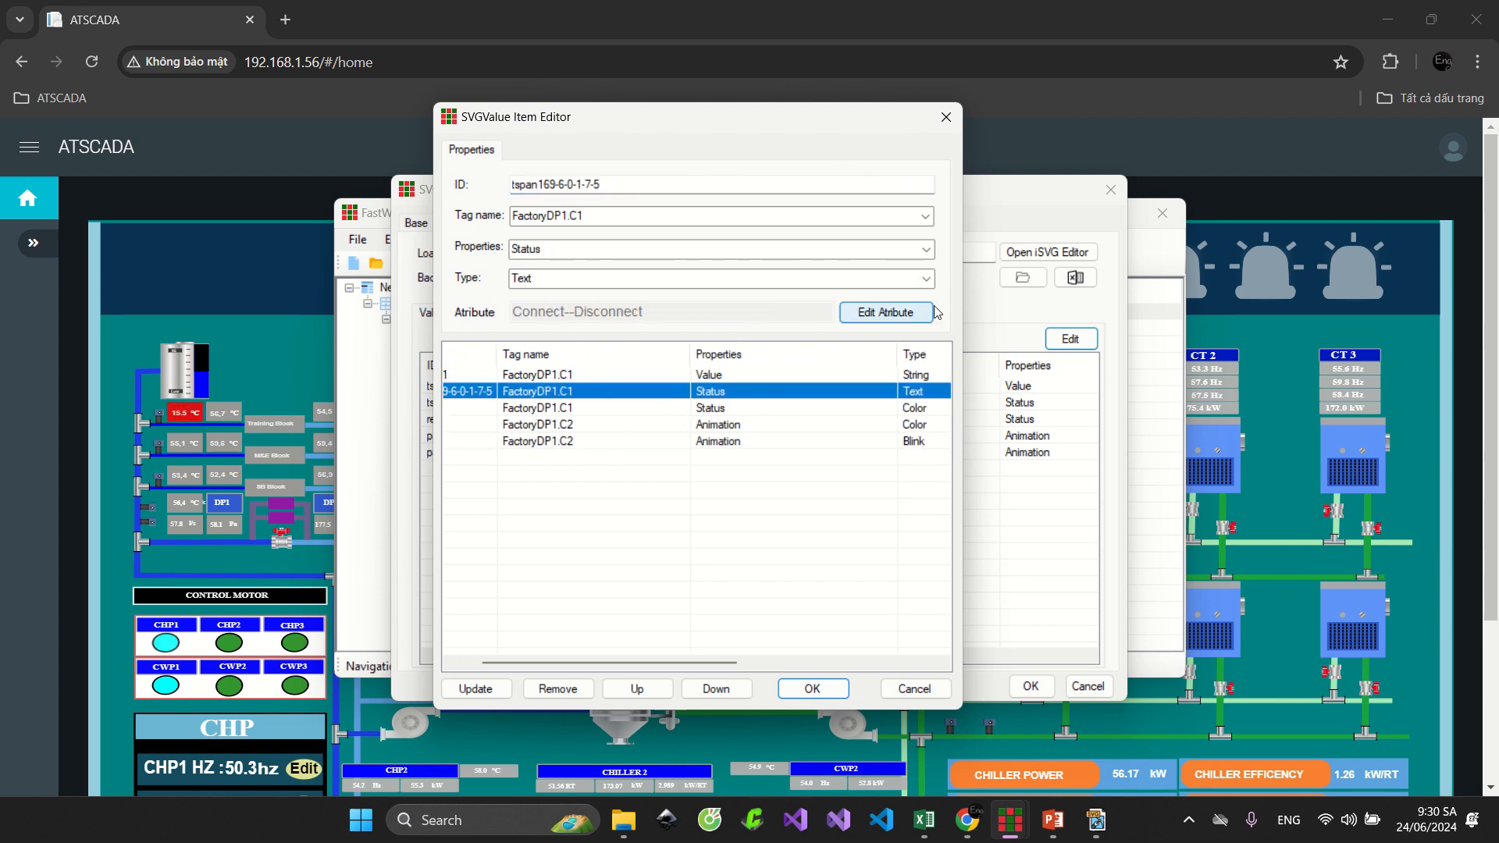
click(945, 117)
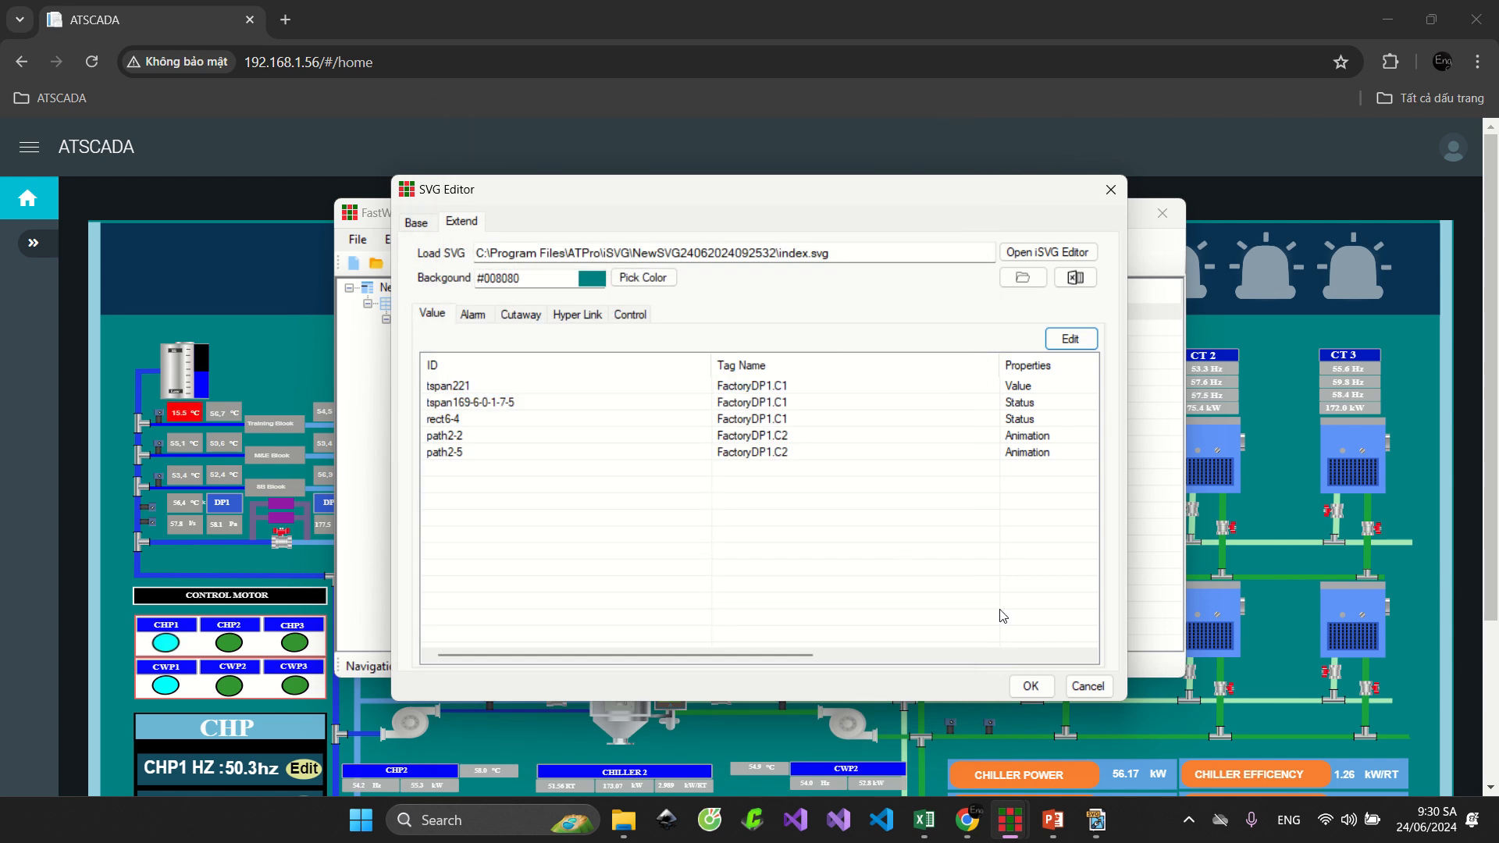